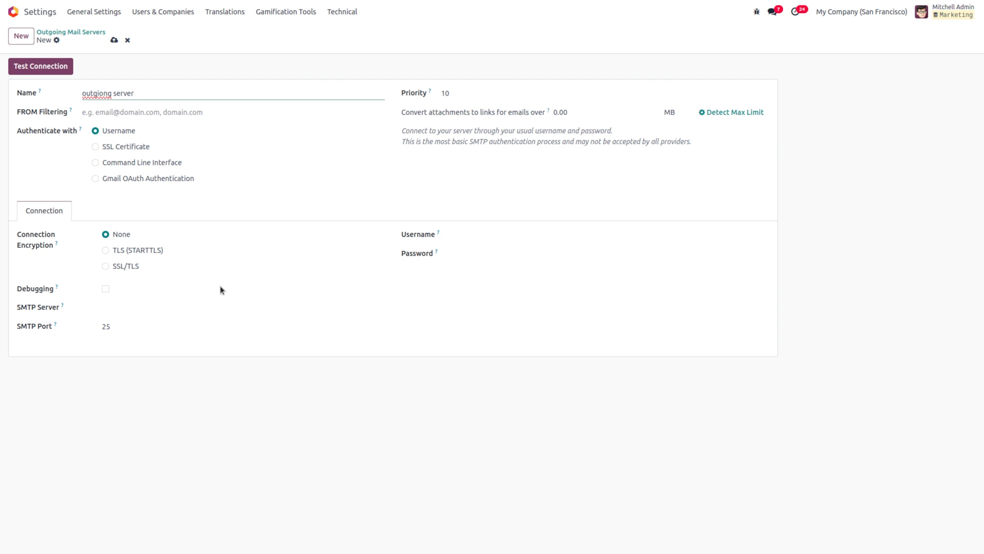
Step: Set SSL/TLS encryption and SMTP server smtp.gmail.com, and enter the Gmail account's username and password
left_click(105, 266)
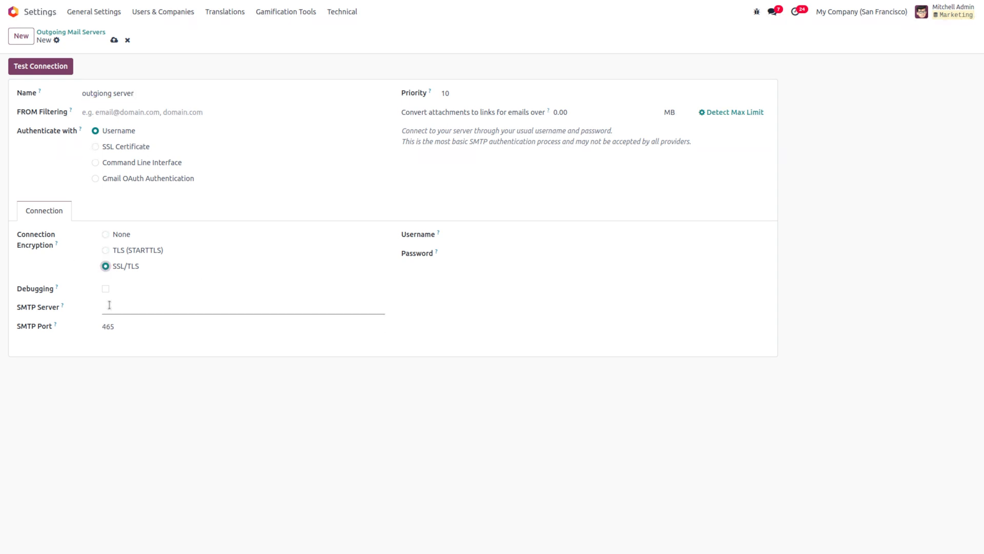
left_click(109, 305)
type("smtp.gmail.com")
left_click(466, 238)
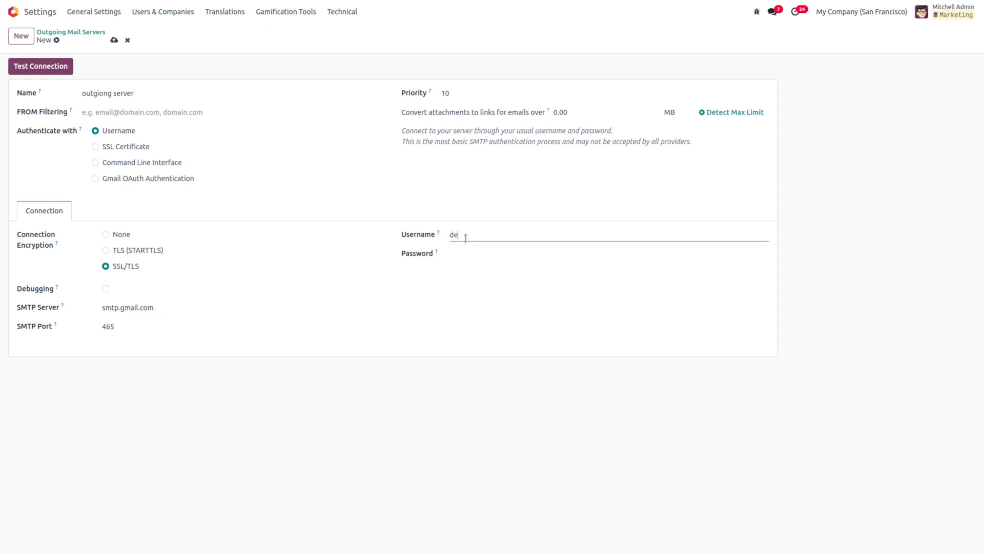
left_click(480, 252)
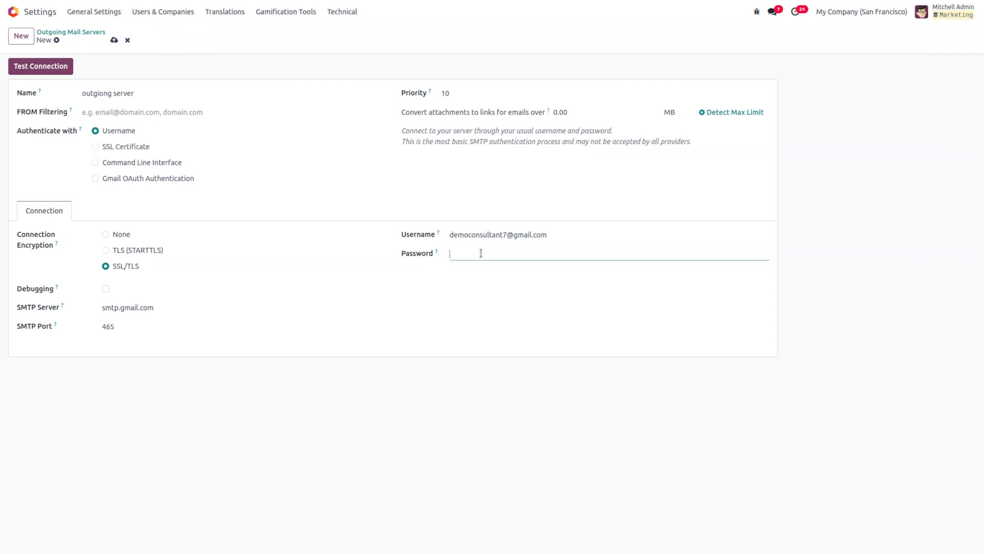
key("ctrl+v")
Step: Save the outgoing server, test its connection successfully, and return to the Outgoing Mail Servers list
left_click(114, 40)
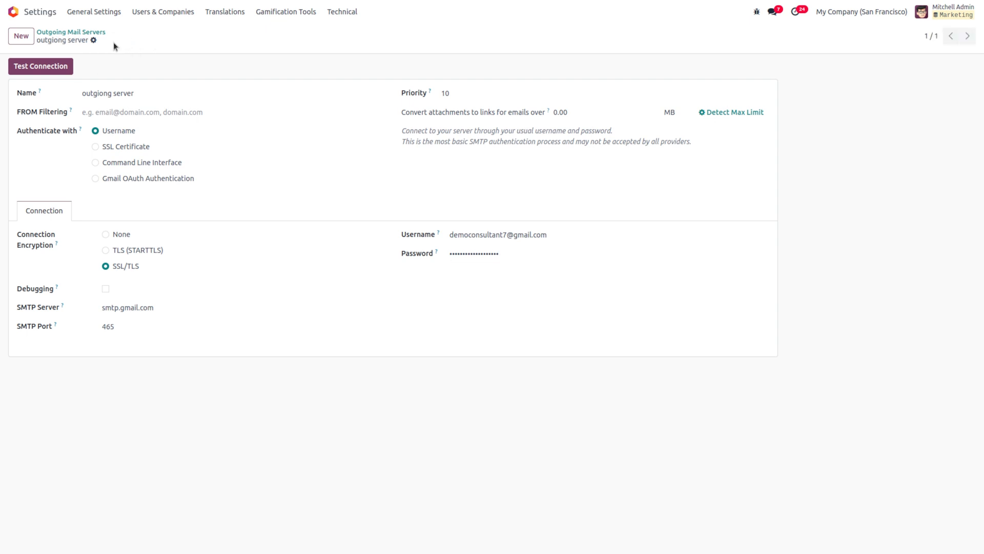
left_click(51, 68)
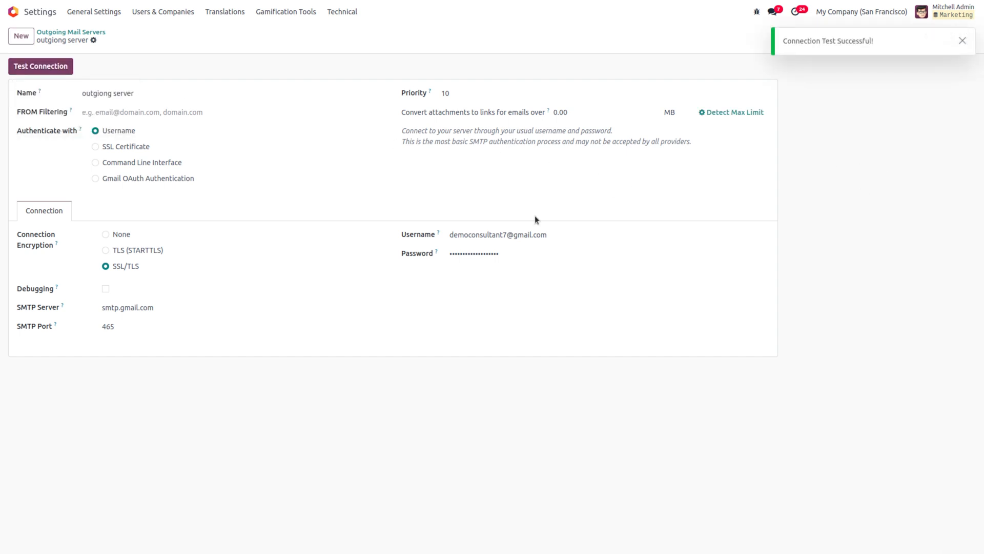
left_click(71, 32)
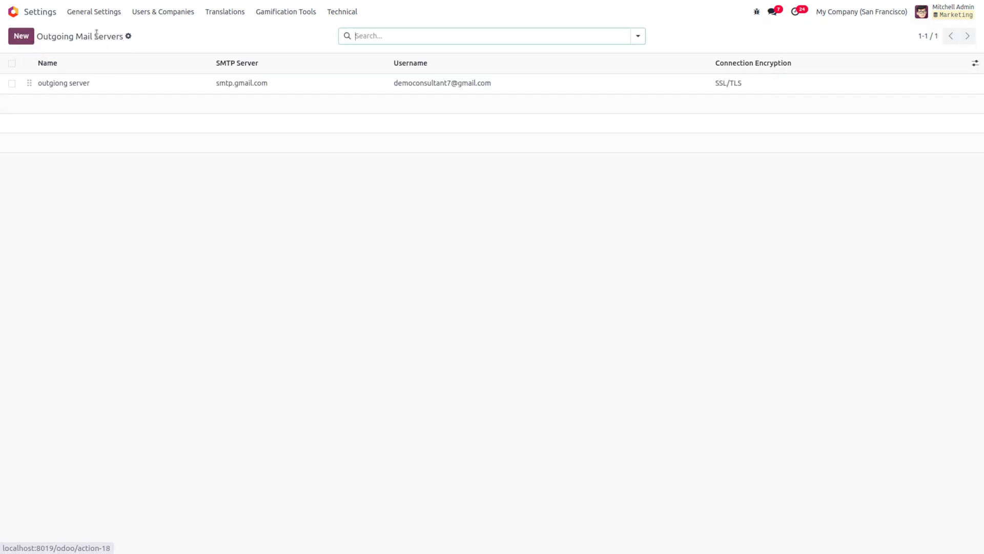
Step: Go to Technical > Incoming Mail Servers and start a new incoming server record
left_click(336, 9)
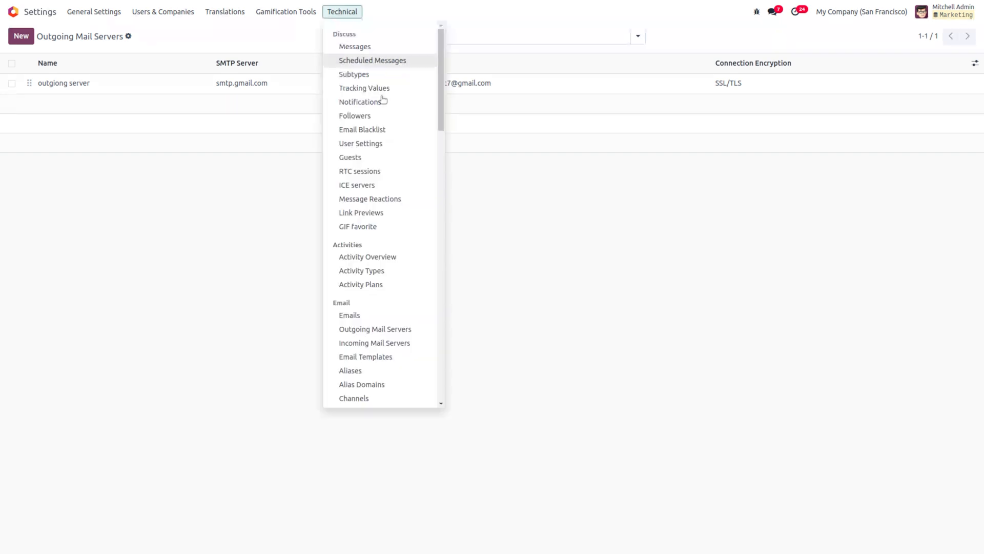
left_click(369, 344)
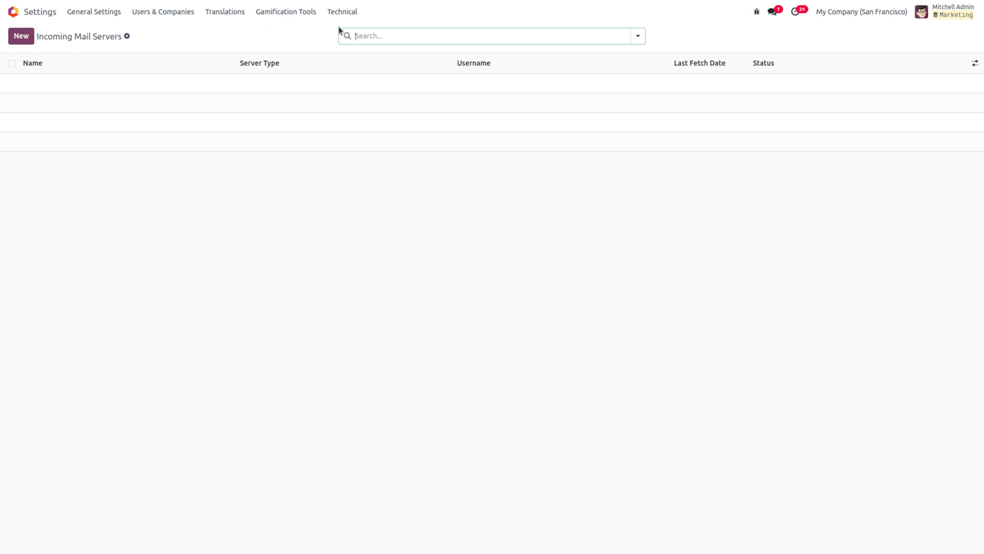
left_click(21, 36)
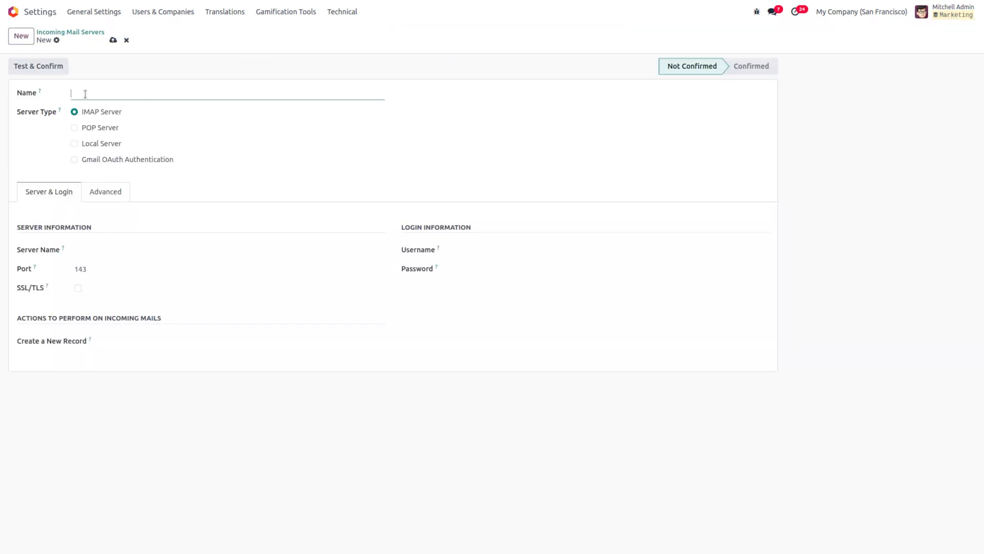
Step: Name the server 'incomming server' with server imap.gmail.com and the Gmail account's username and password
type("incomming ")
type("serb")
type("ver")
left_click(91, 253)
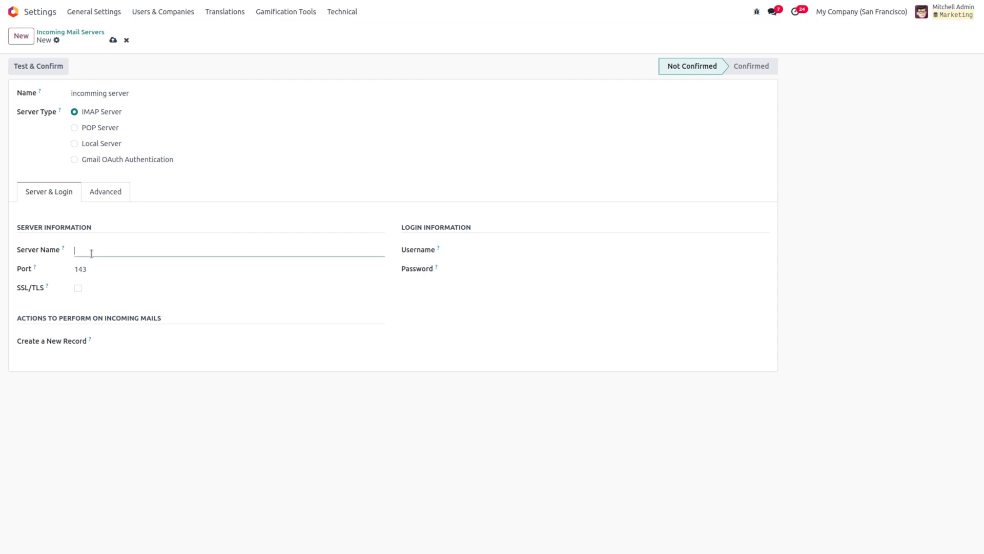
type("imap.gmail.com")
left_click(467, 247)
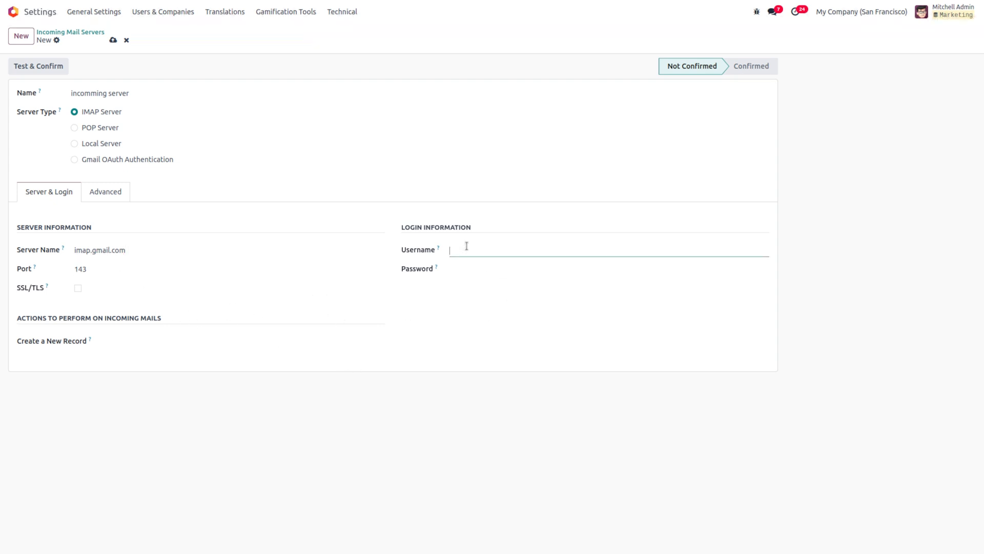
left_click(485, 272)
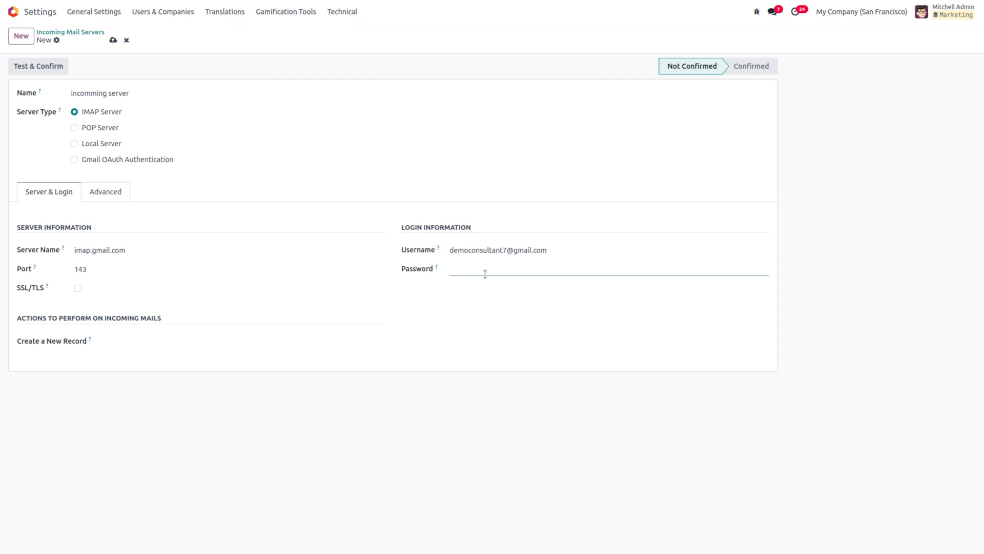
key("ctrl+v")
Step: Save the server, run Test & Confirm, and return to the Incoming Mail Servers list
left_click(113, 41)
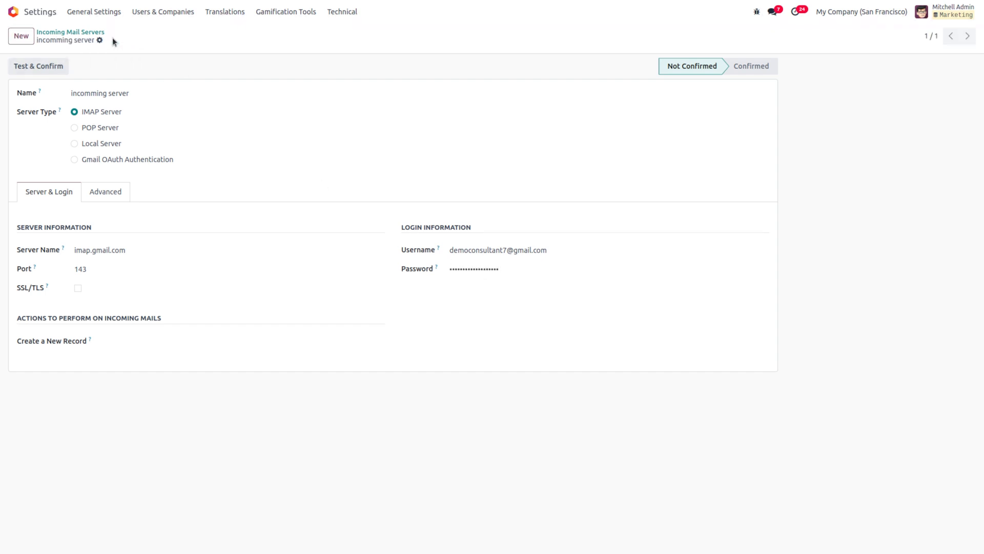
left_click(44, 69)
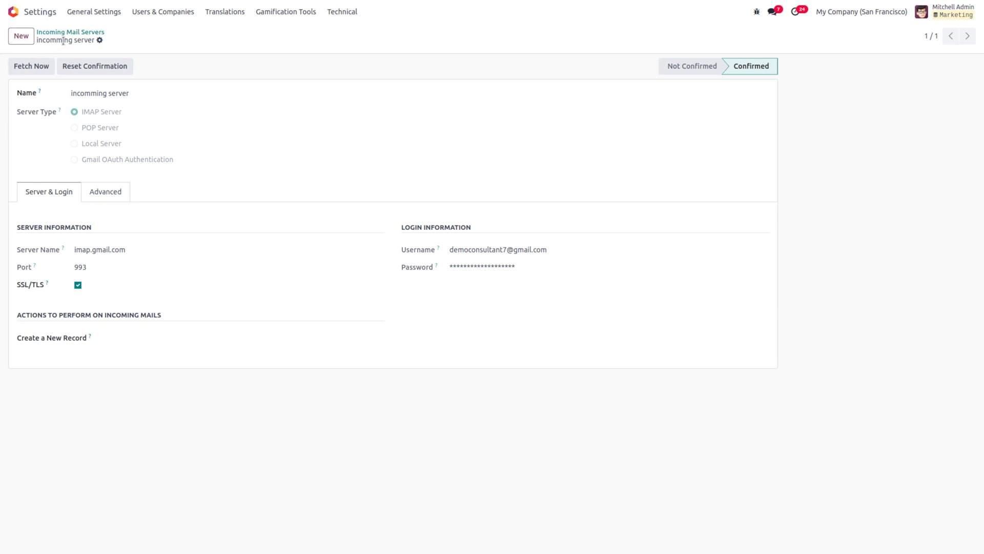
left_click(80, 34)
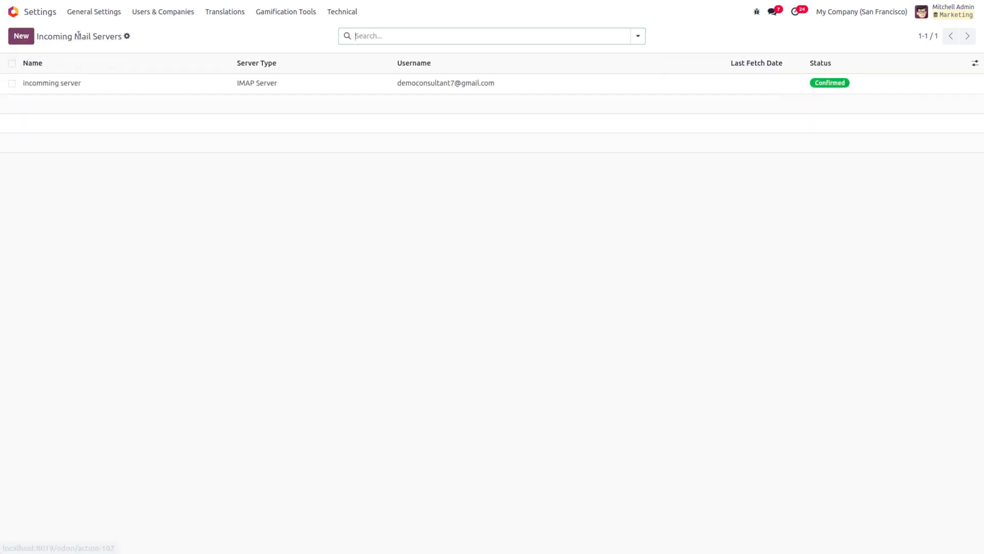
Step: Browse the Marketing Automation campaigns in list view
left_click(41, 14)
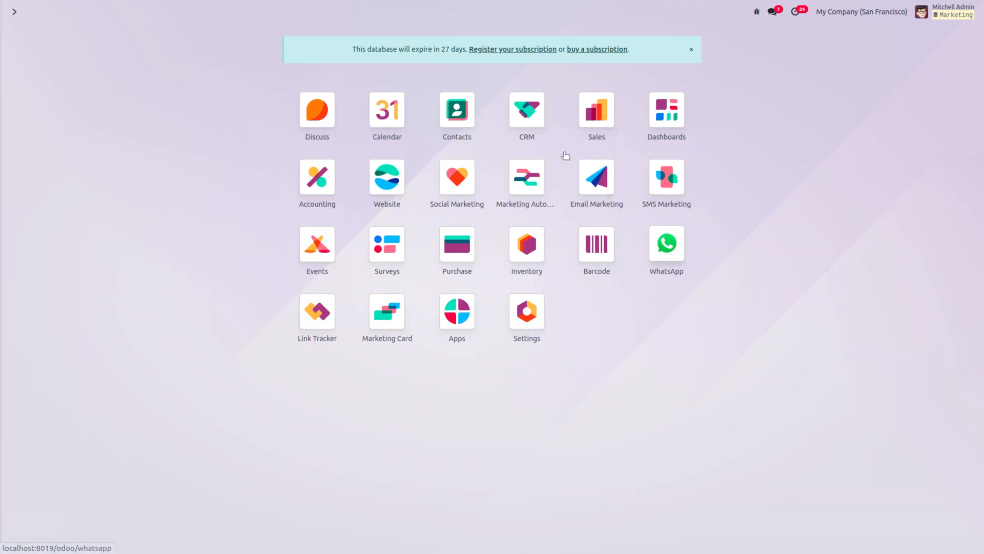
left_click(532, 182)
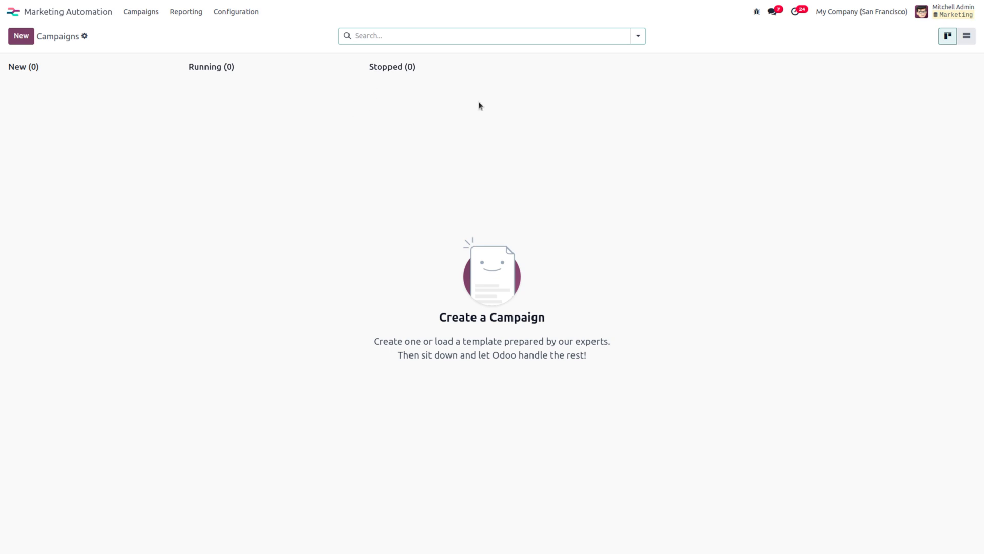
left_click(966, 36)
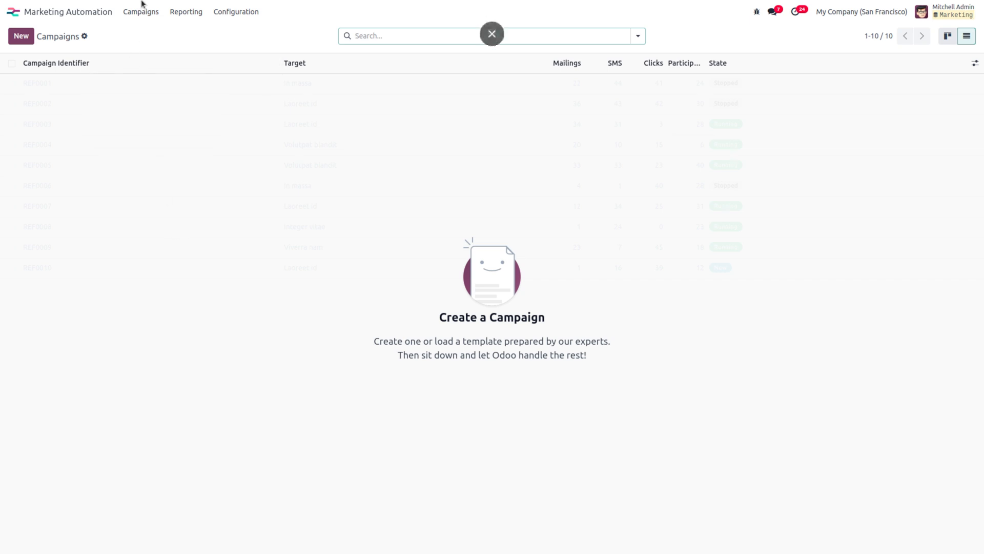
Step: Look through CRM and Contacts, then open the CRM pipeline
left_click(23, 16)
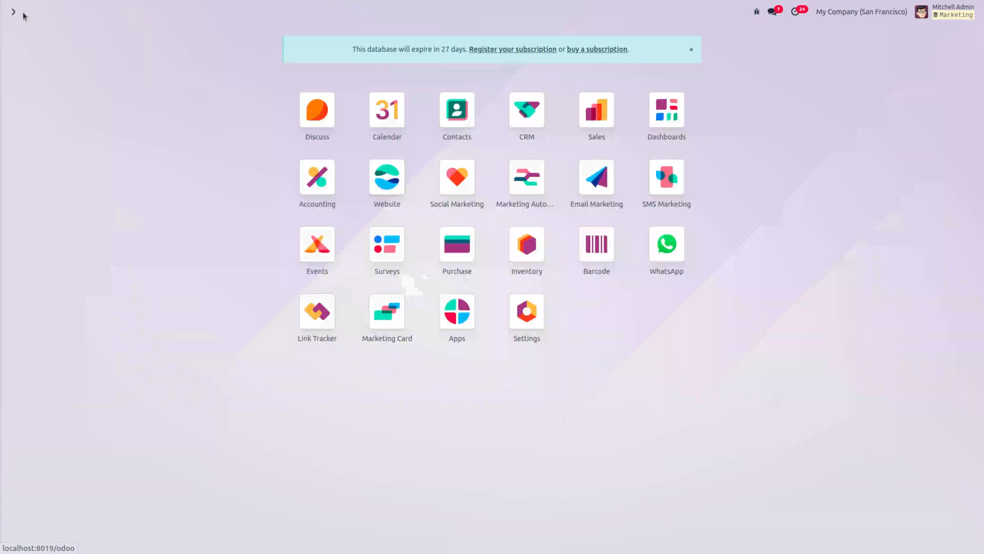
left_click(525, 138)
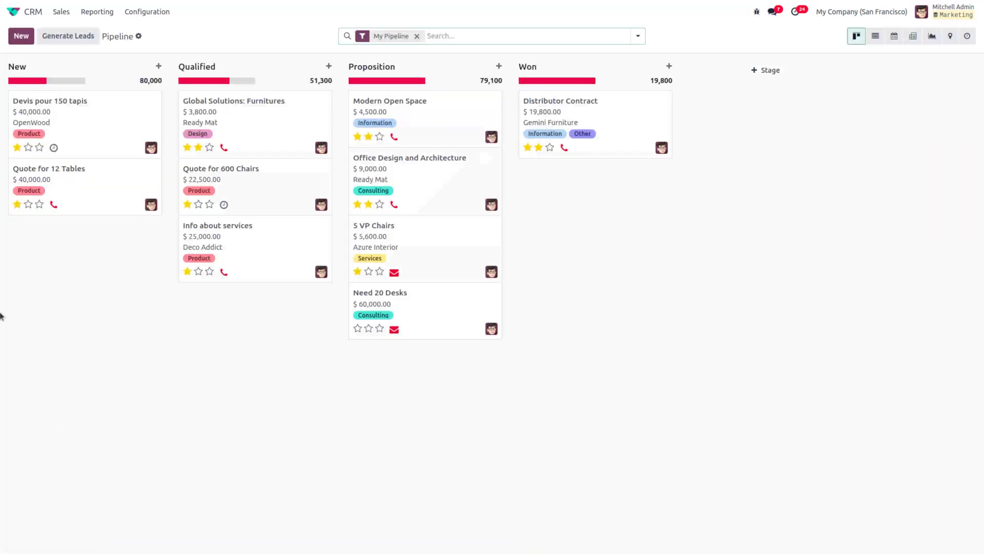
left_click(23, 18)
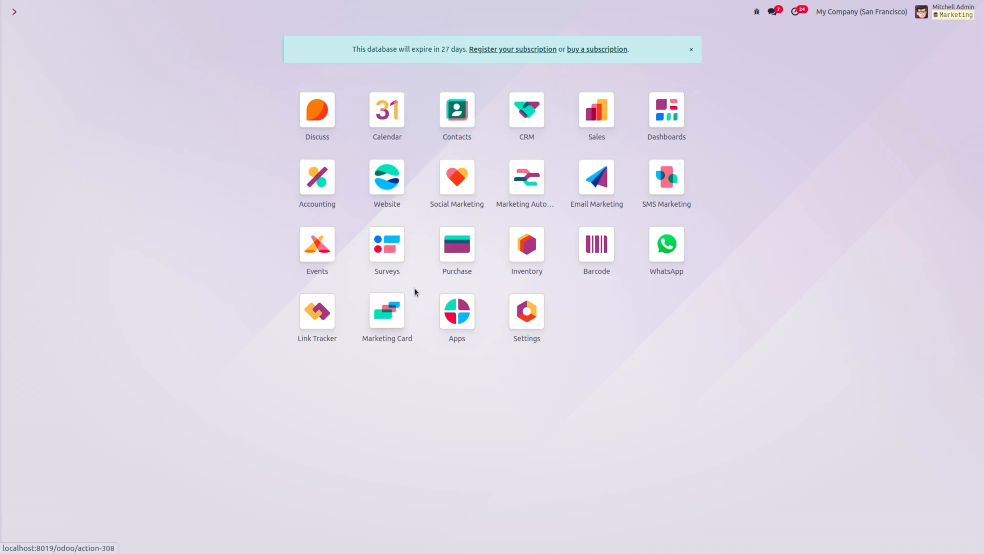
type("con")
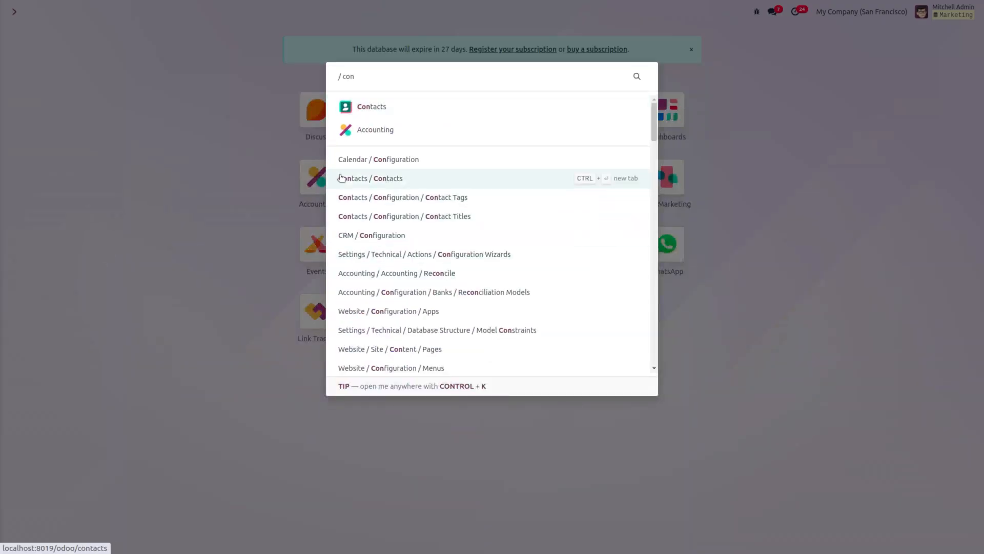
left_click(463, 105)
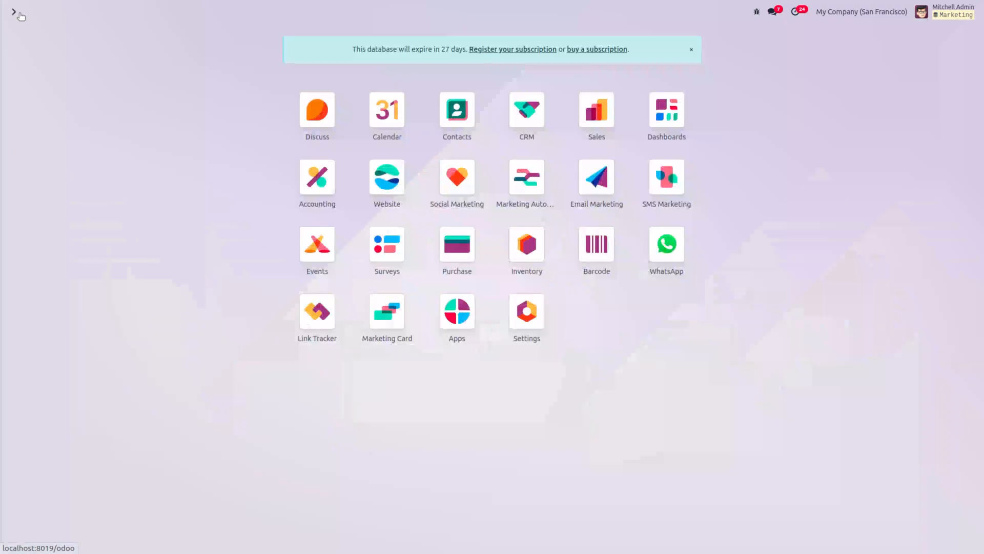
left_click(13, 11)
left_click(536, 122)
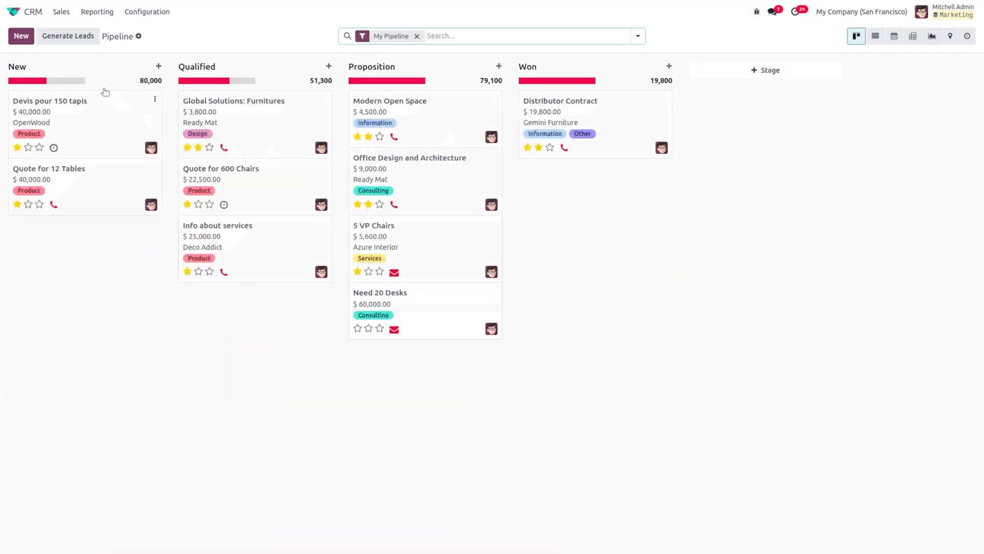
Step: Quick-create an opportunity in the New stage with Azure Interior as its contact
left_click(21, 36)
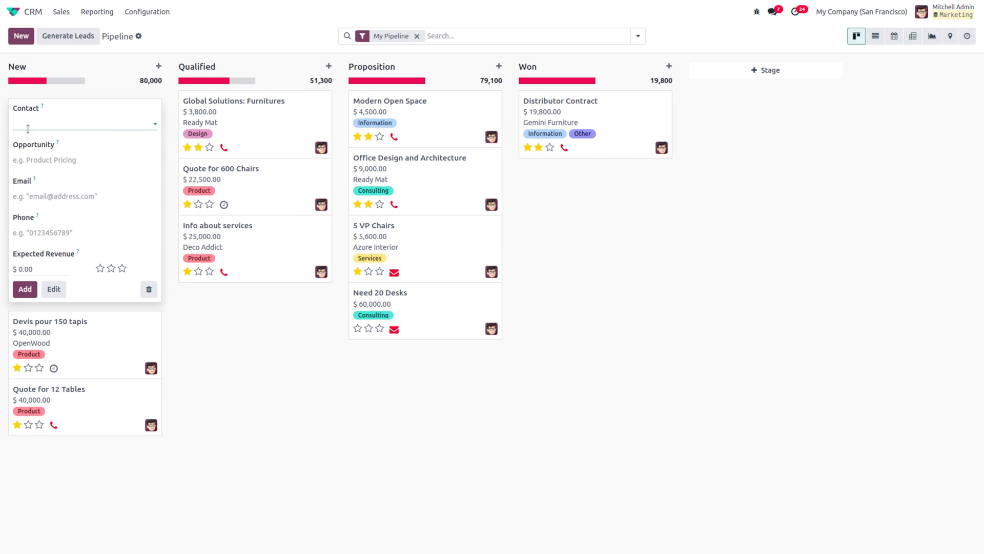
type("new lea")
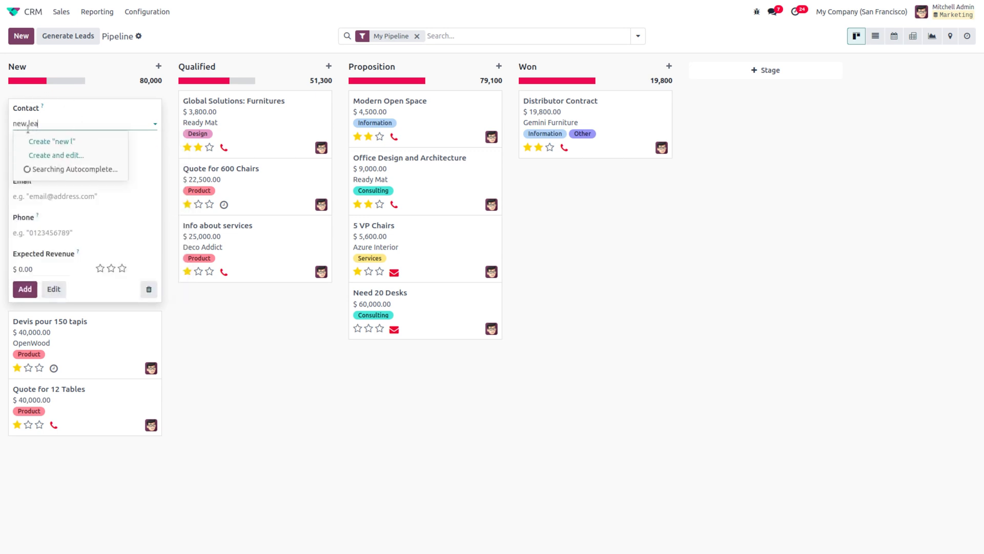
type("d")
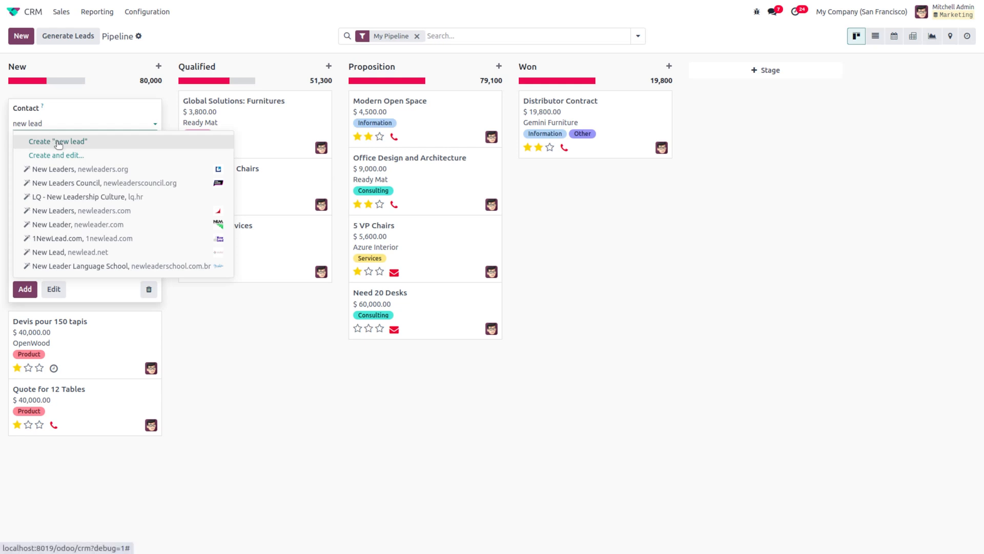
left_click(58, 142)
left_click(48, 124)
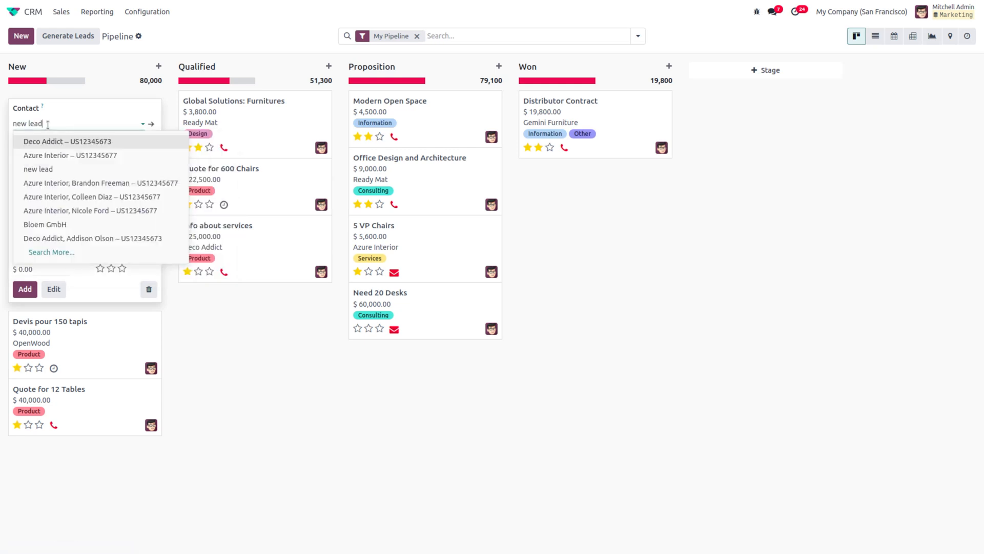
key("BackSpace")
key("BackSpace")
key("BackSpace")
key("BackSpace")
key("BackSpace")
key("BackSpace")
key("BackSpace")
key("BackSpace")
type("az")
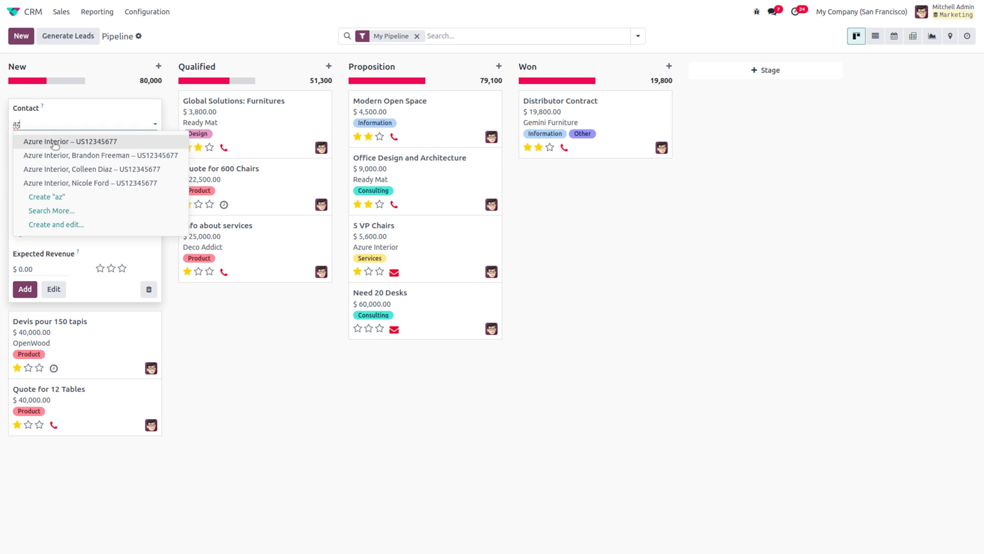
left_click(55, 142)
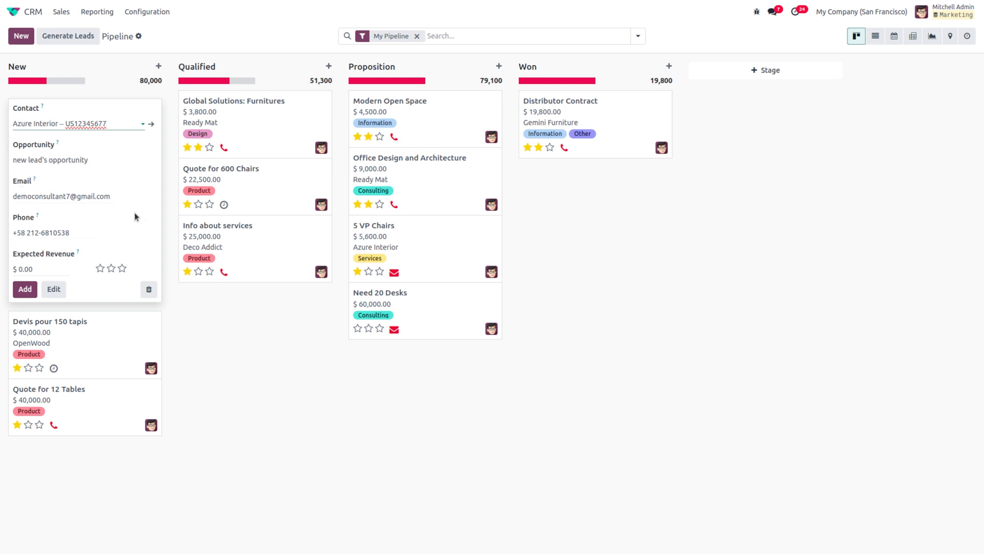
Step: Rename it to 'azure Interiors opportunity', add it to New, and return to the home menu
double_click(32, 159)
key("BackSpace")
key("BackSpace")
key("BackSpace")
key("BackSpace")
key("BackSpace")
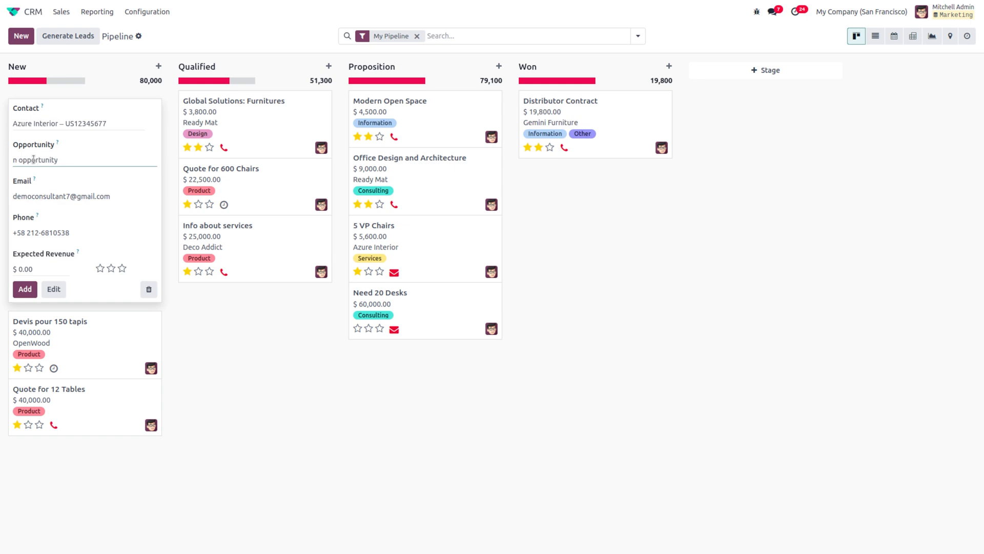
type("azure Interiors")
left_click(25, 289)
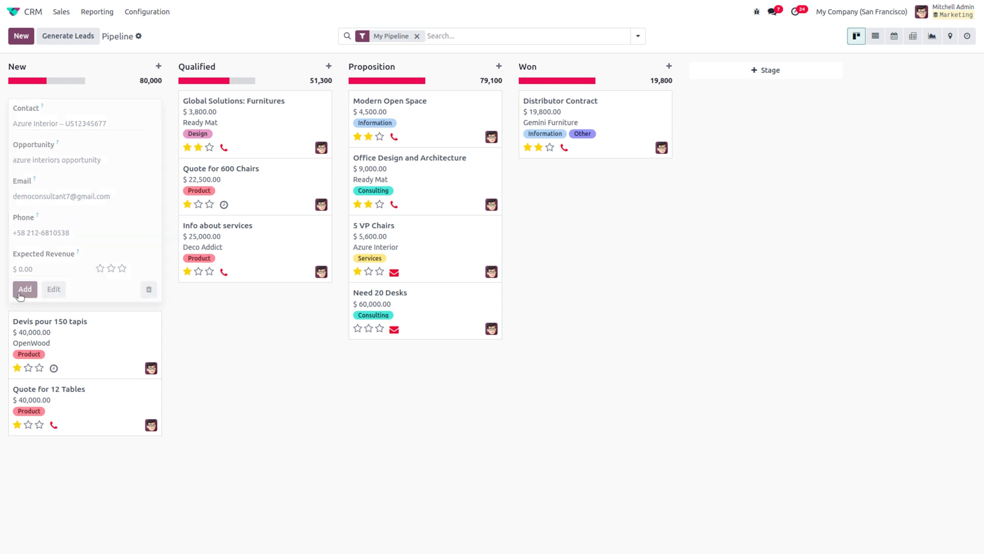
left_click(339, 404)
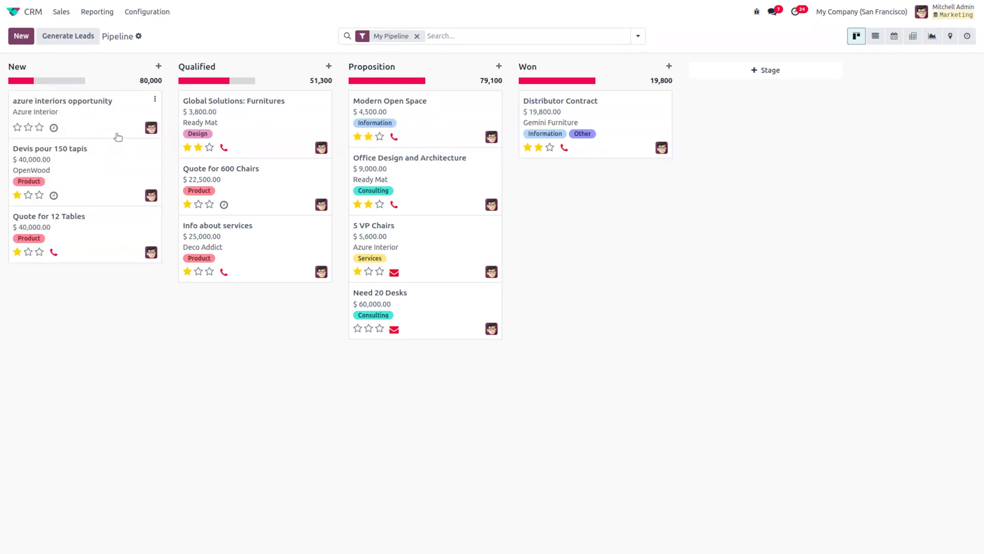
left_click(23, 13)
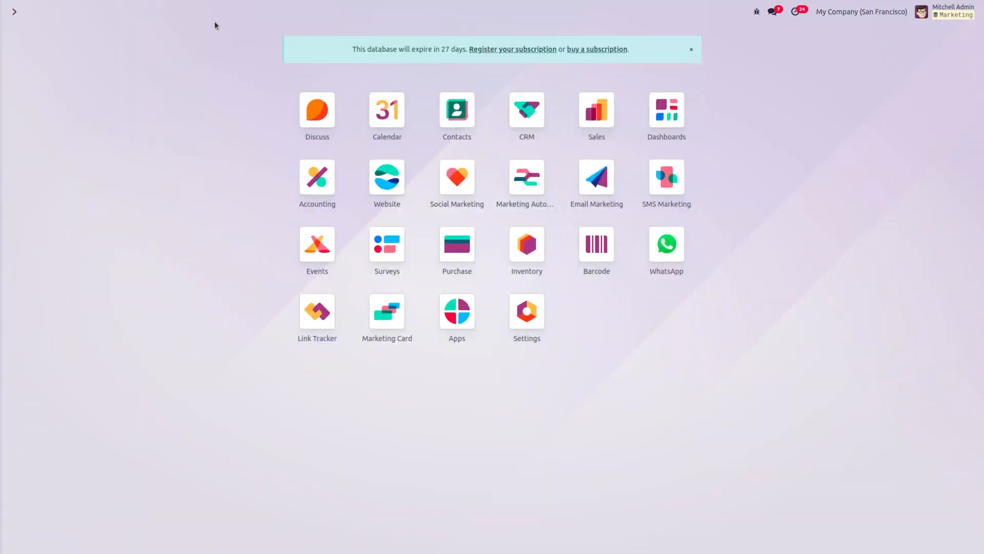
Step: In Marketing Automation, create a new campaign using Start from scratch
left_click(515, 185)
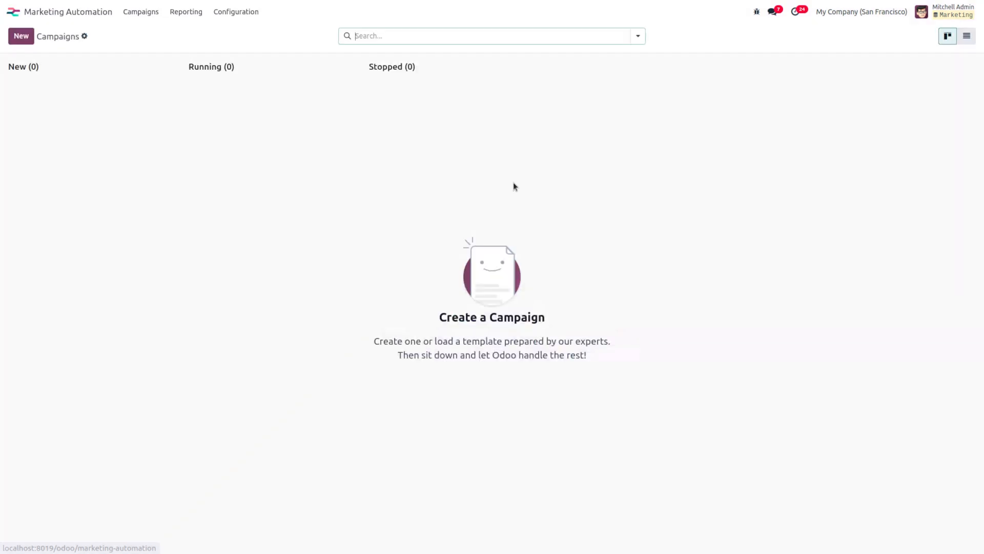
left_click(21, 36)
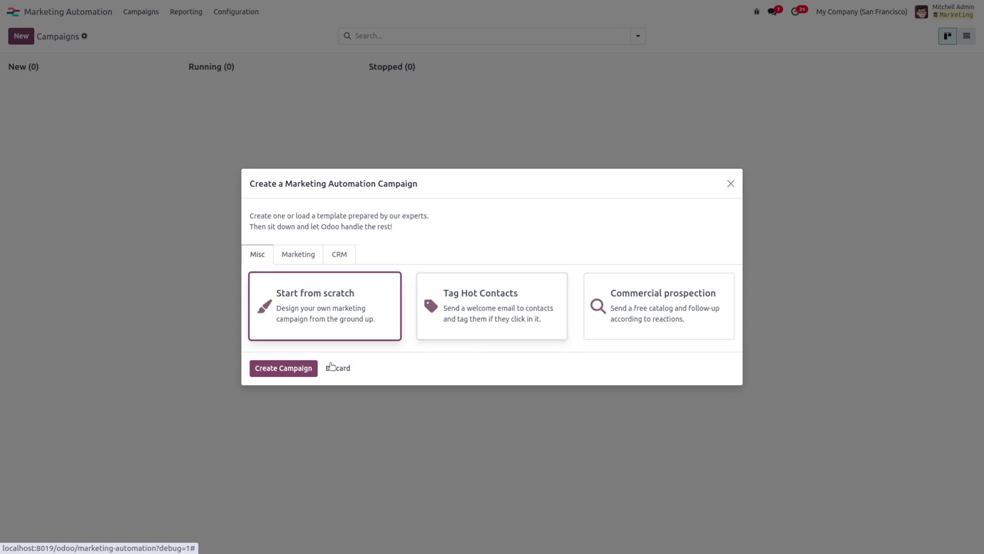
left_click(277, 369)
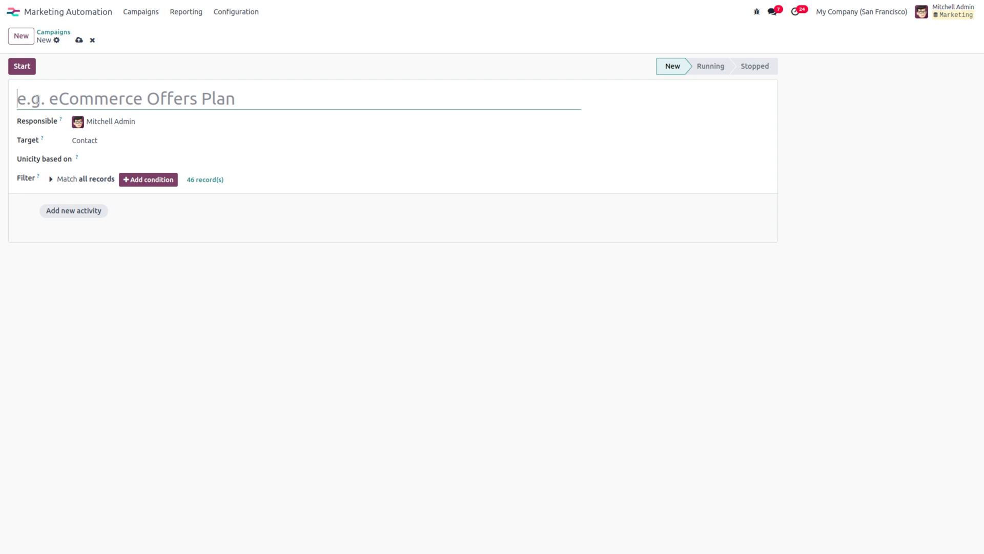
Step: Name the campaign 'new campaign' and set its target to Lead/Opportunity
type("new cam")
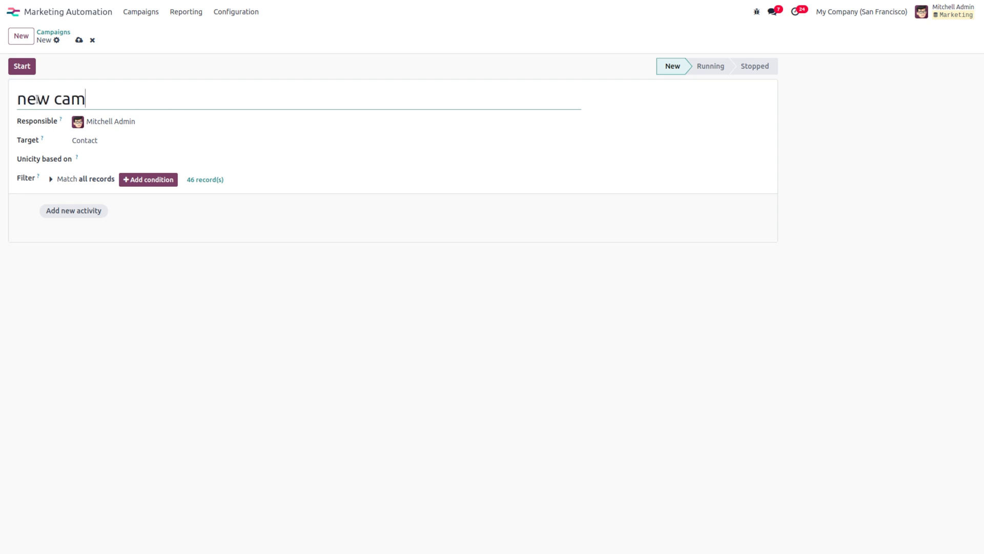
type("paign")
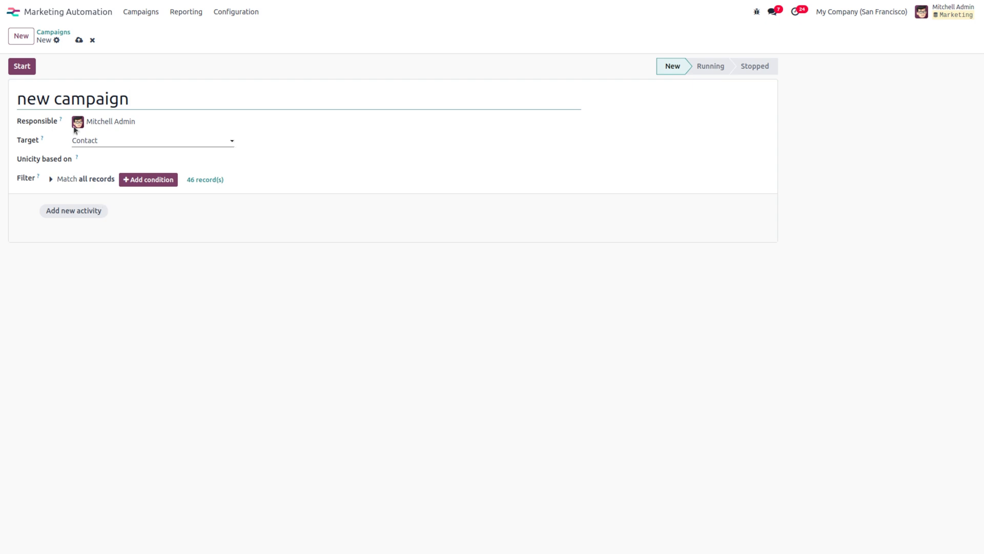
left_click(105, 140)
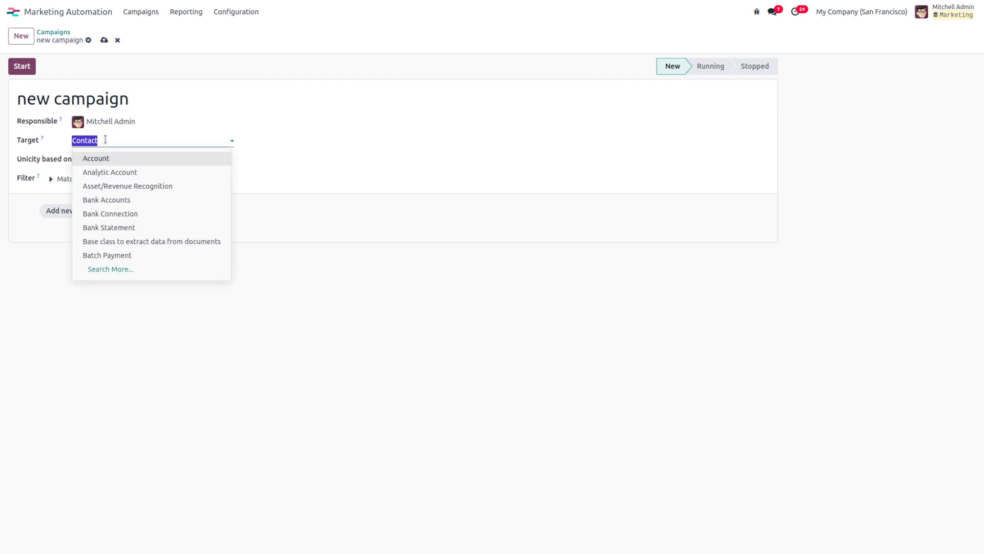
type("lead")
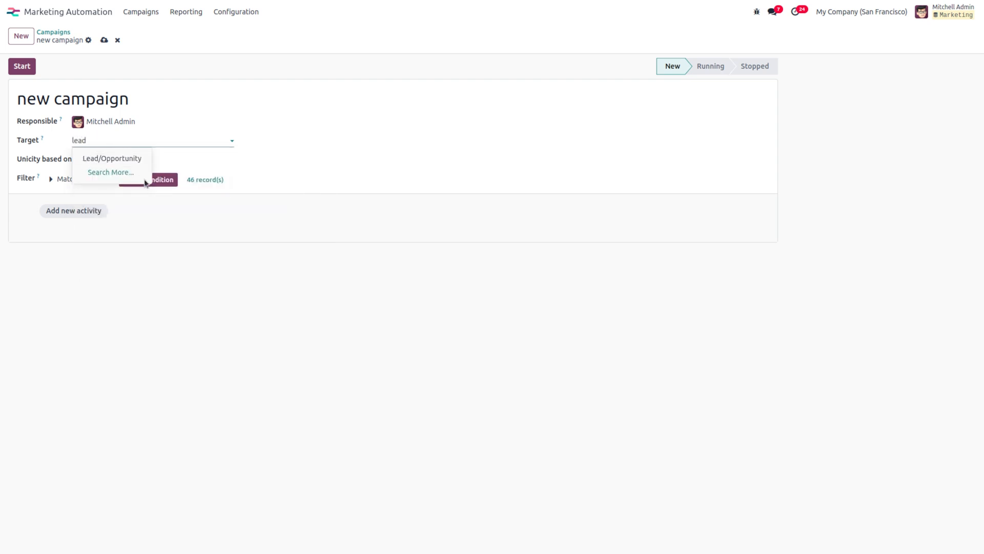
left_click(124, 158)
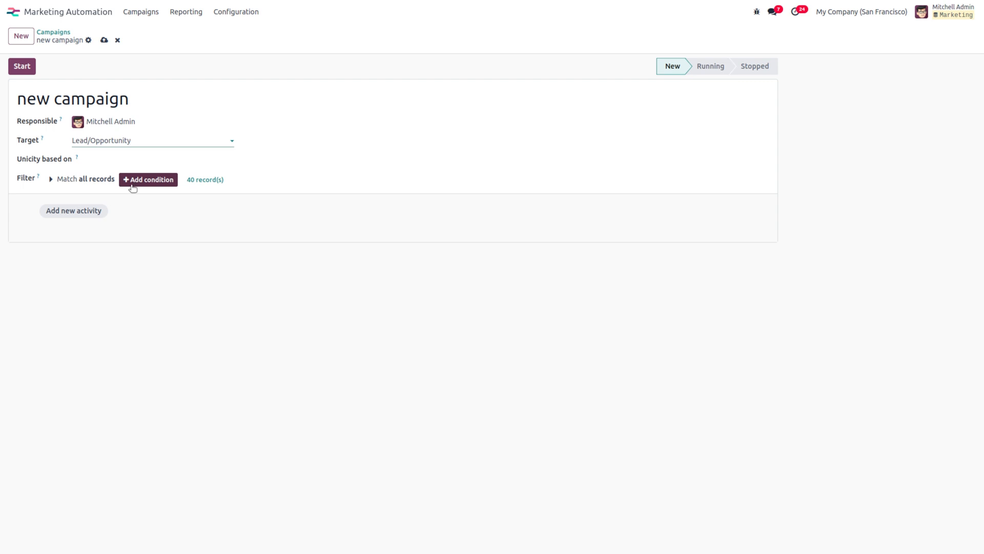
Step: Add the filter rule Customer is in Azure Interior and review the 3 matching records
left_click(85, 179)
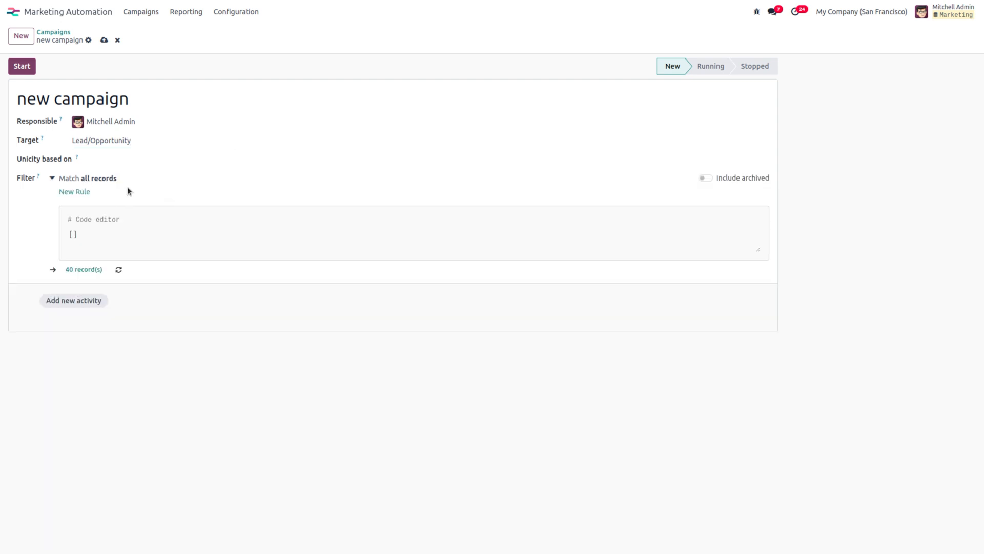
left_click(77, 191)
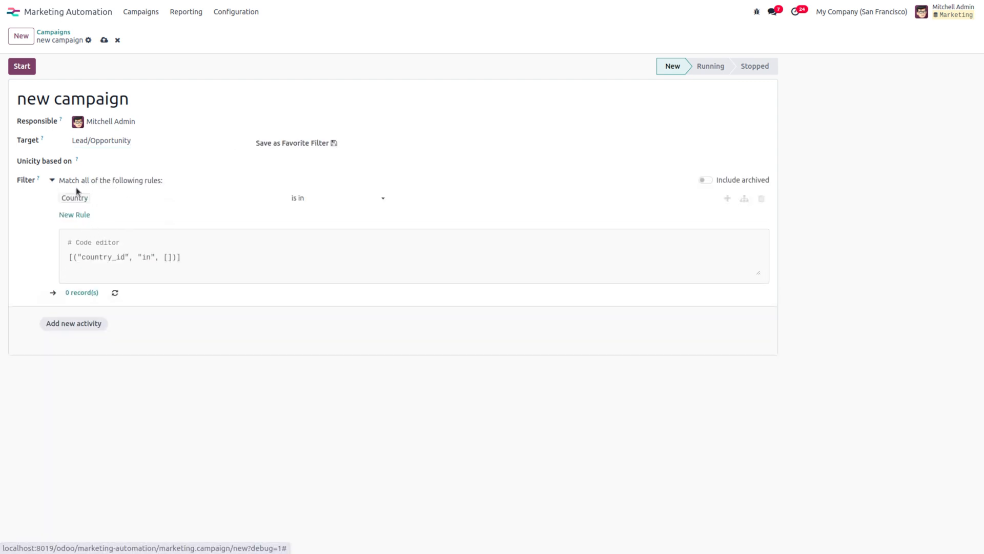
left_click(142, 200)
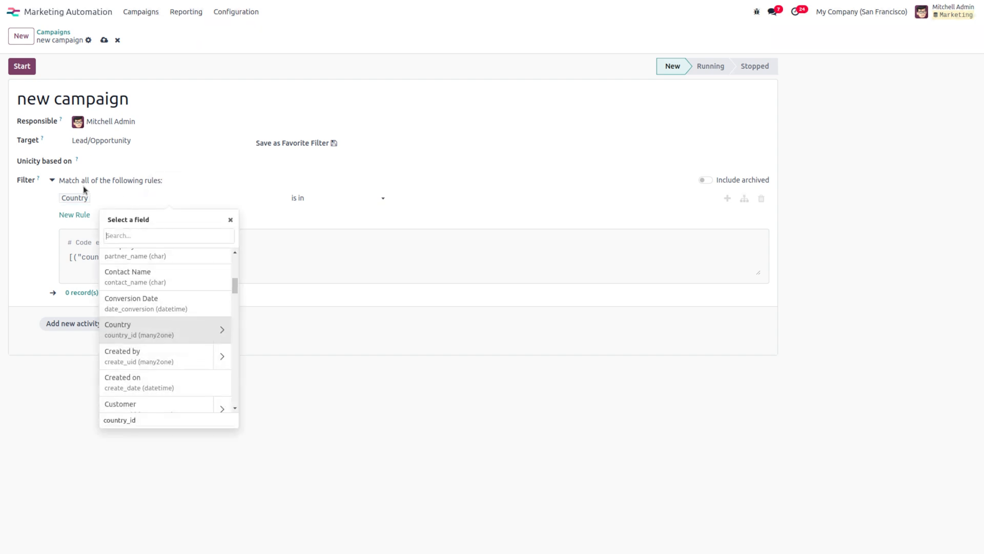
type("cus")
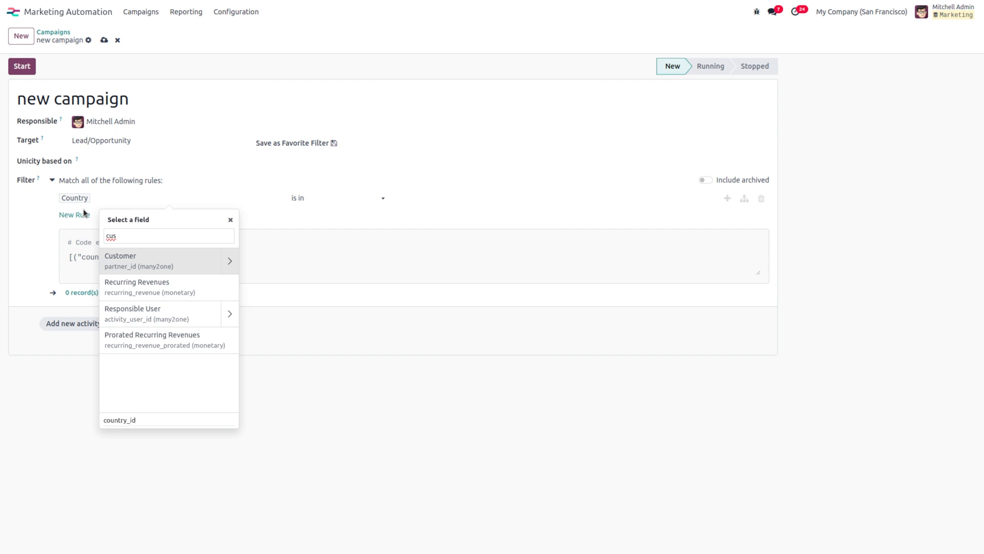
left_click(126, 256)
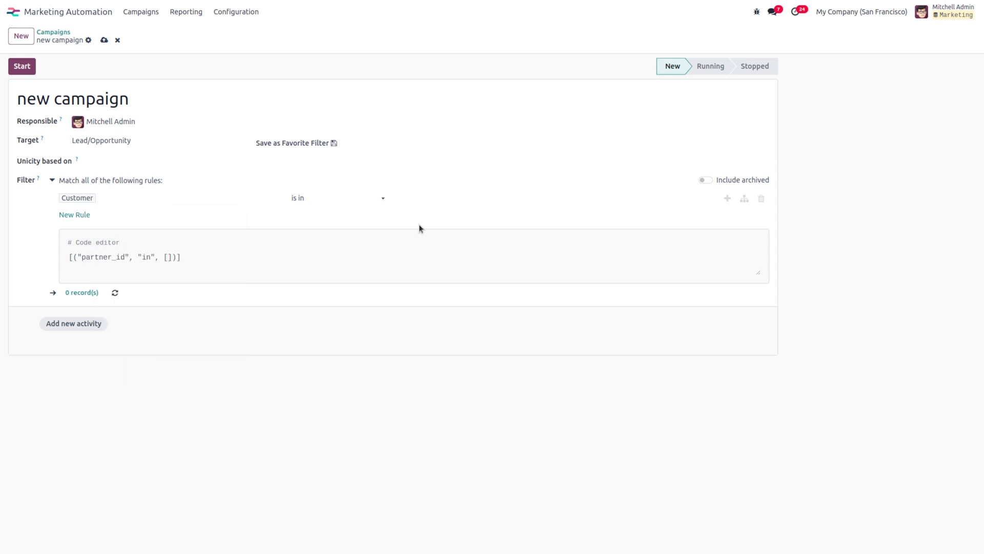
left_click(436, 200)
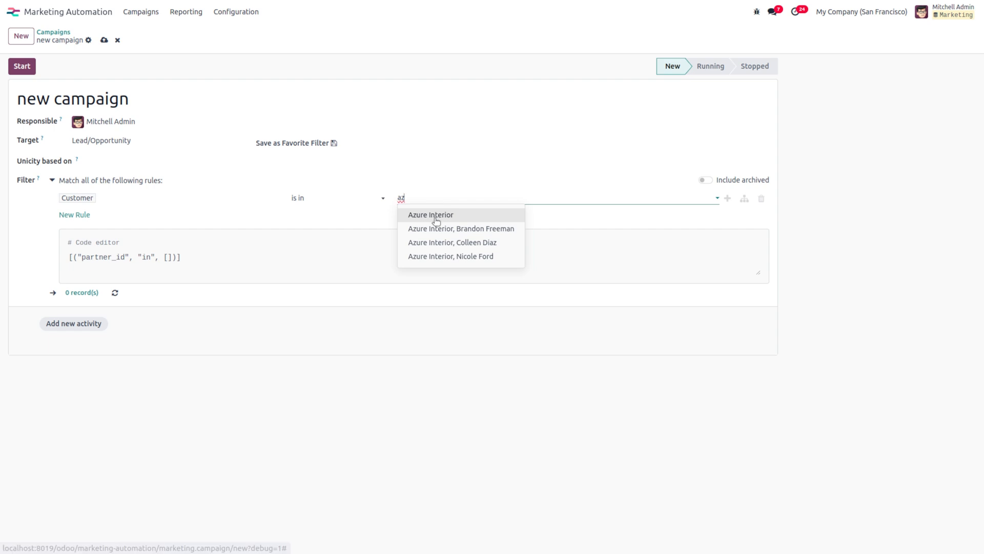
left_click(435, 215)
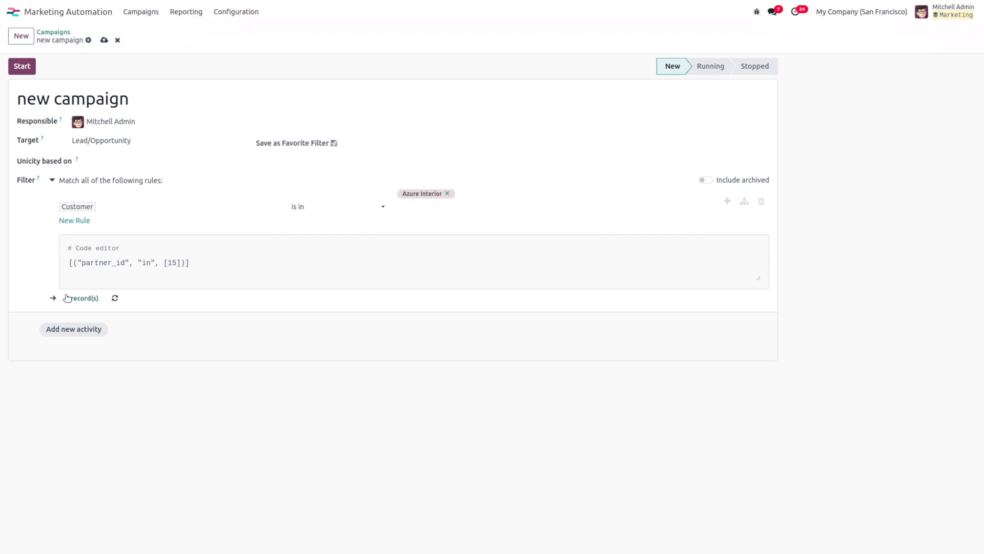
left_click(81, 298)
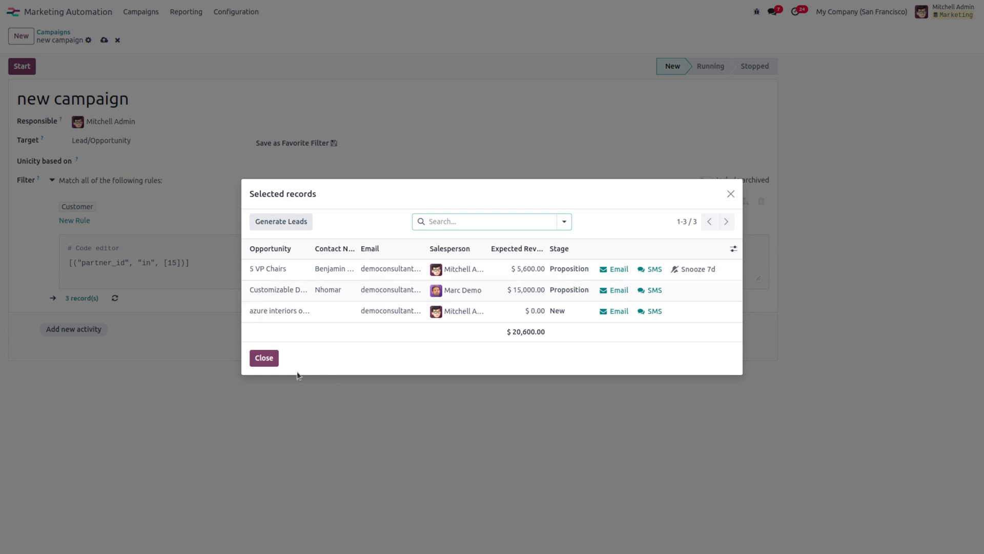
left_click(264, 357)
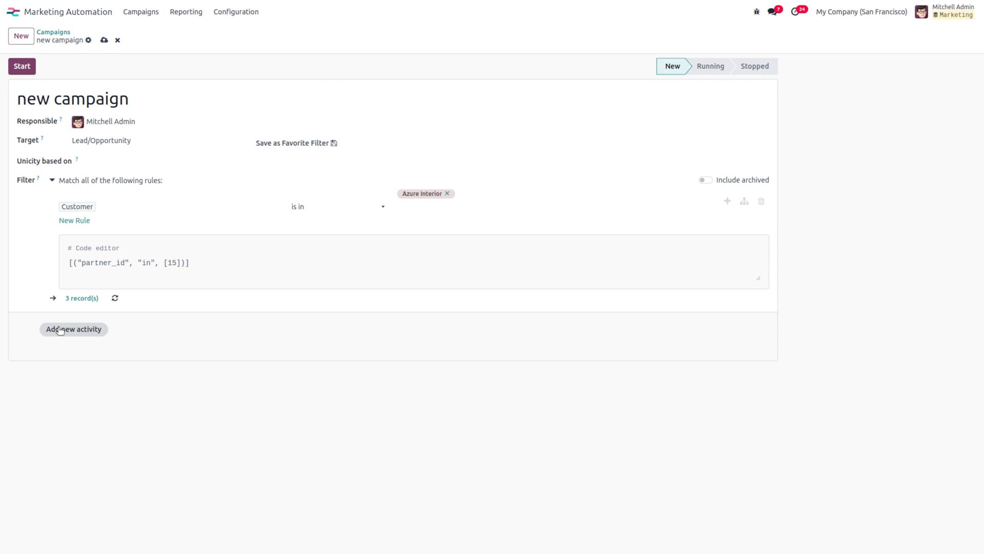
Step: Add an activity named 'email' and create a mail template called 'new template' for it
left_click(60, 331)
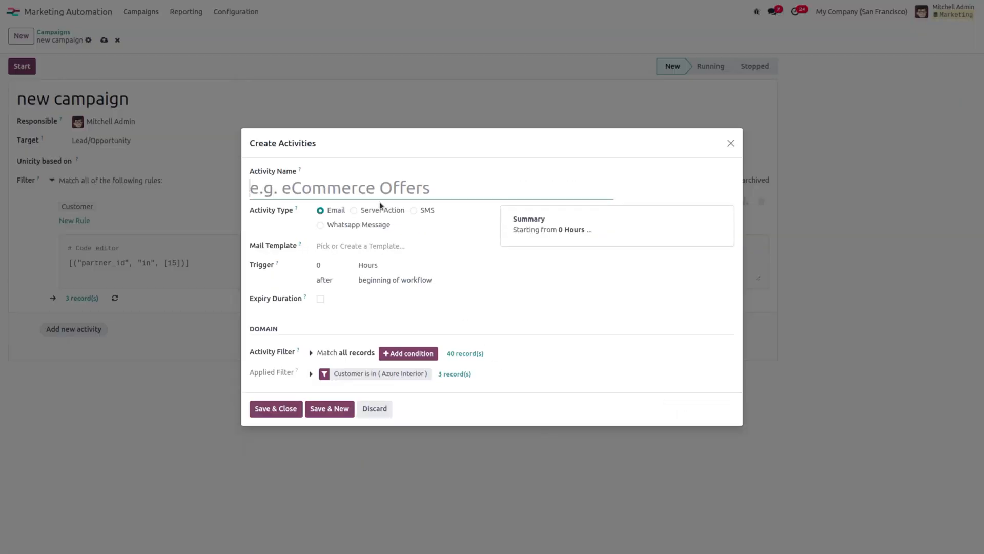
left_click(291, 191)
type("email")
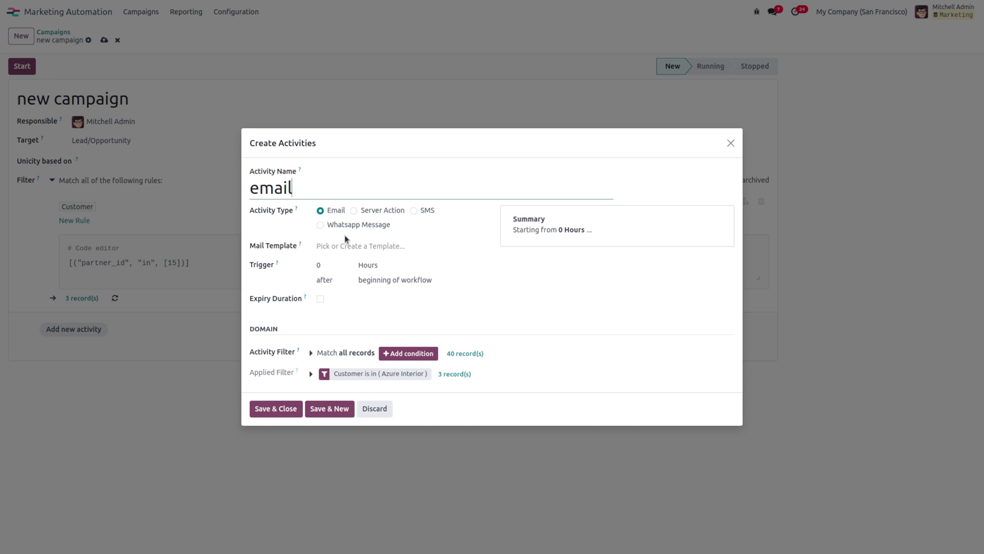
left_click(326, 247)
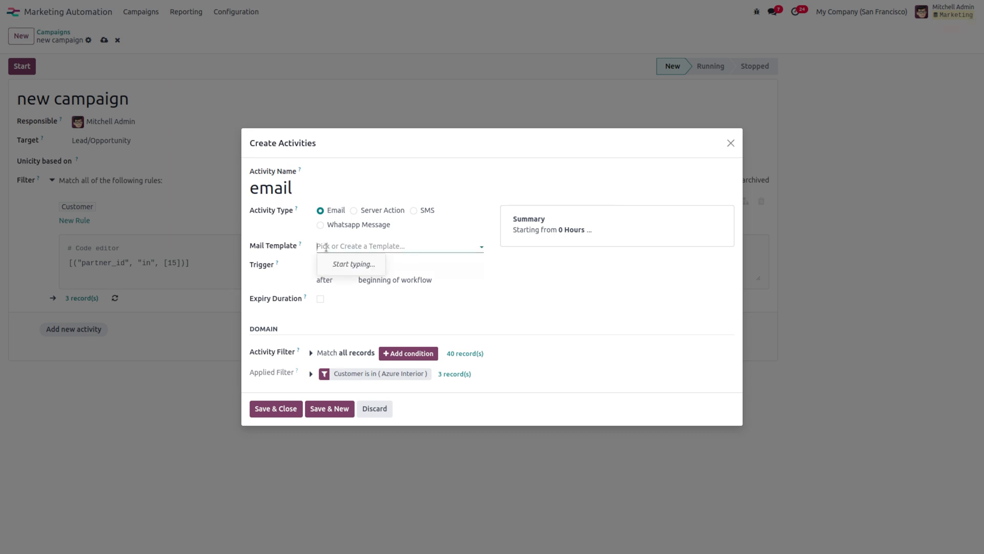
type("new")
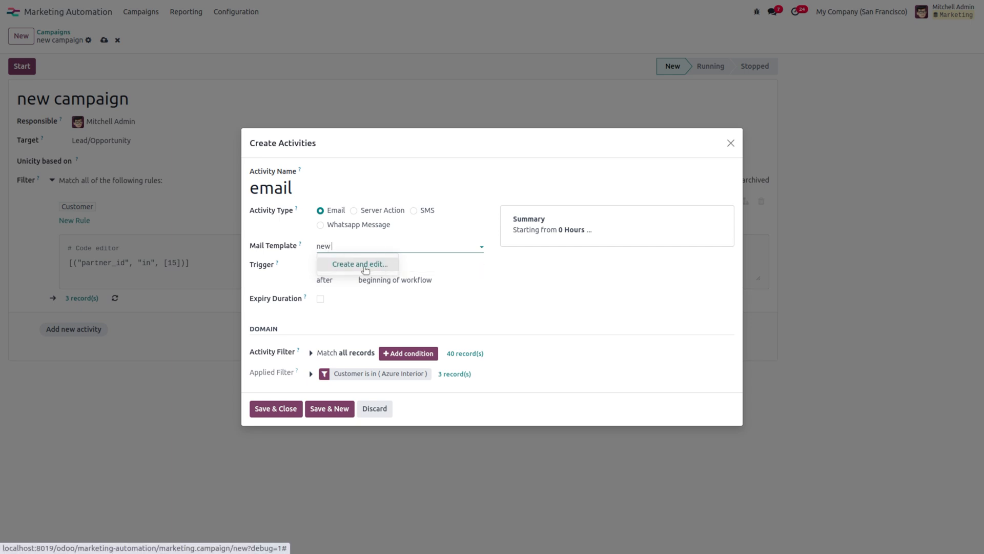
type(" template")
left_click(370, 266)
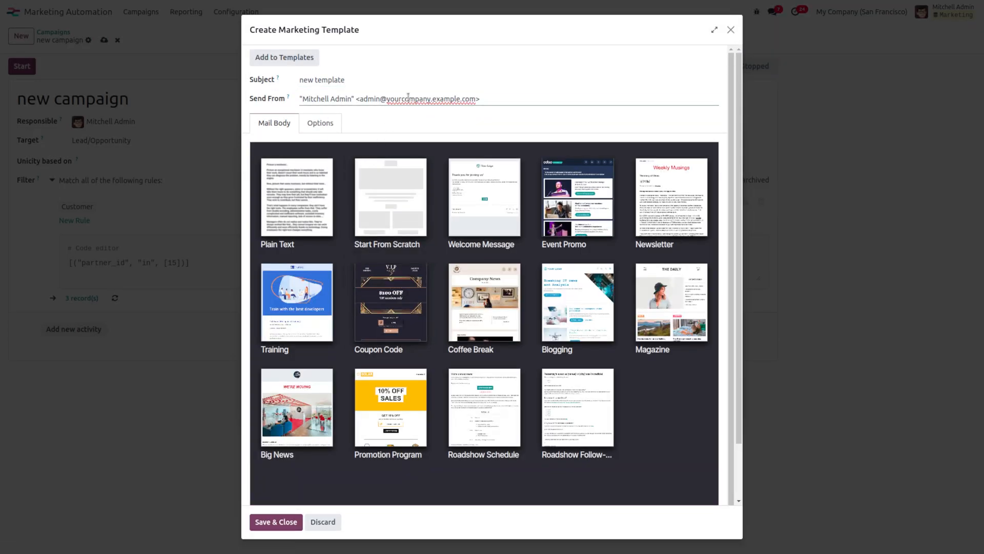
Step: Replace the template's Send From address with the Gmail account's address
double_click(408, 98)
key("BackSpace")
left_click_drag(447, 101, 528, 99)
left_click_drag(431, 99, 360, 96)
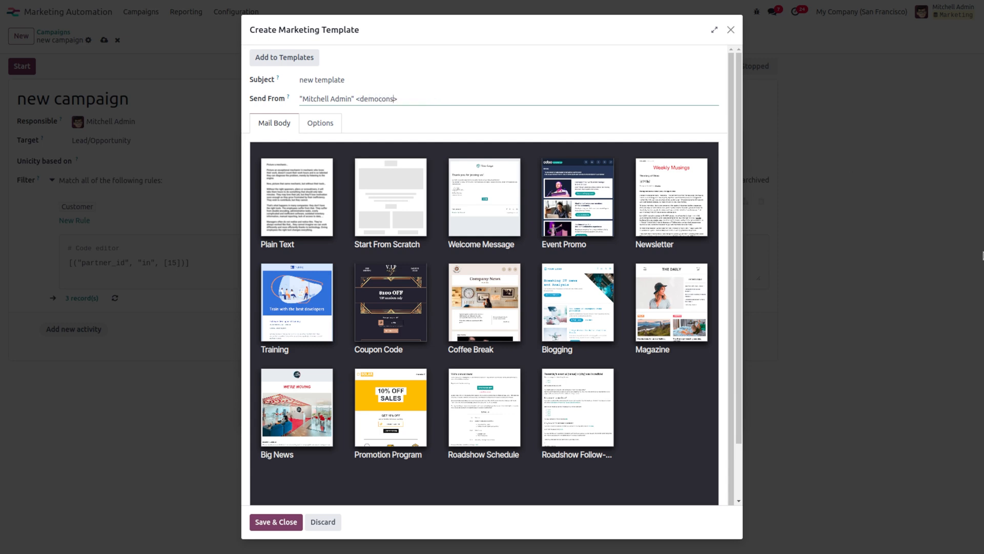
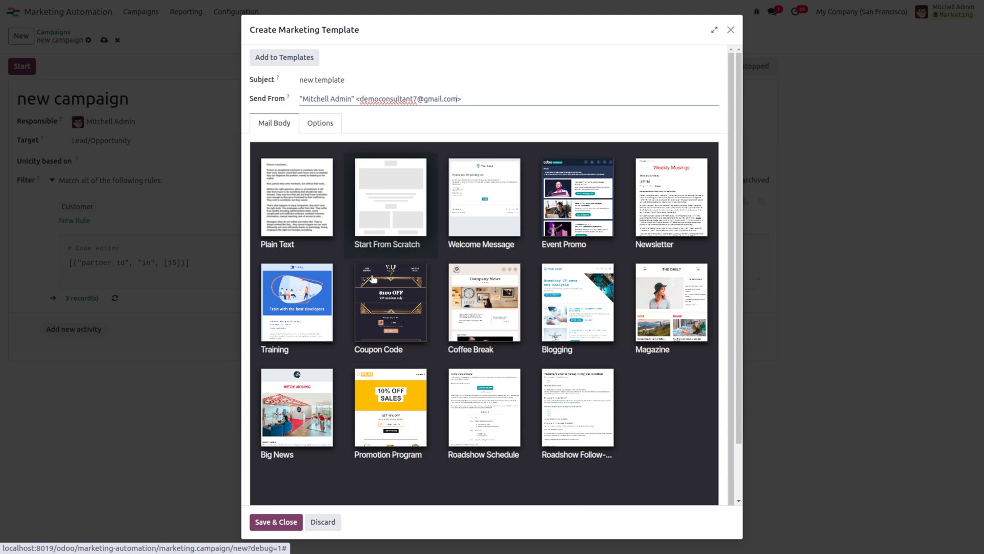
Step: Apply the dark Coupon Code layout, select the EXCLUSIVE DEALS block, and save the template
left_click(372, 319)
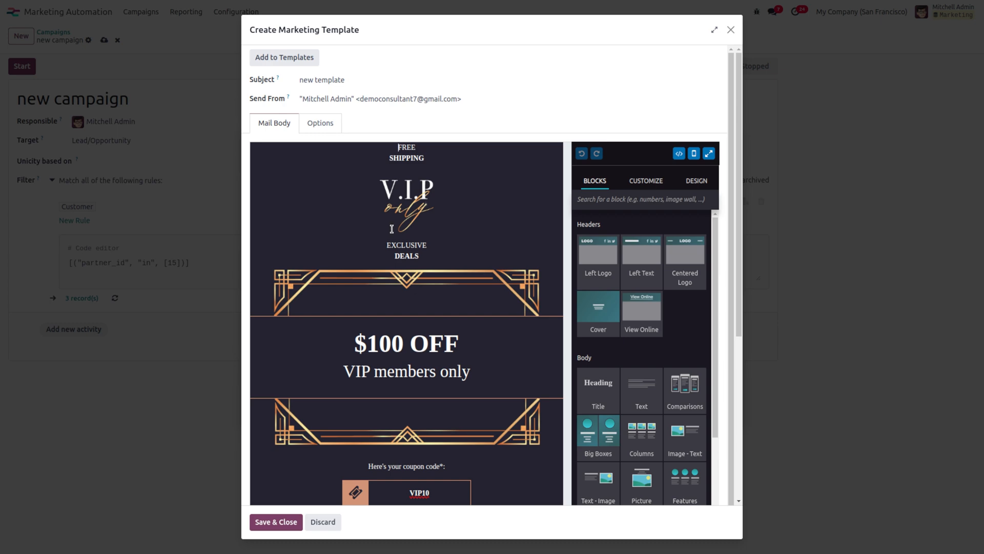
left_click(347, 255)
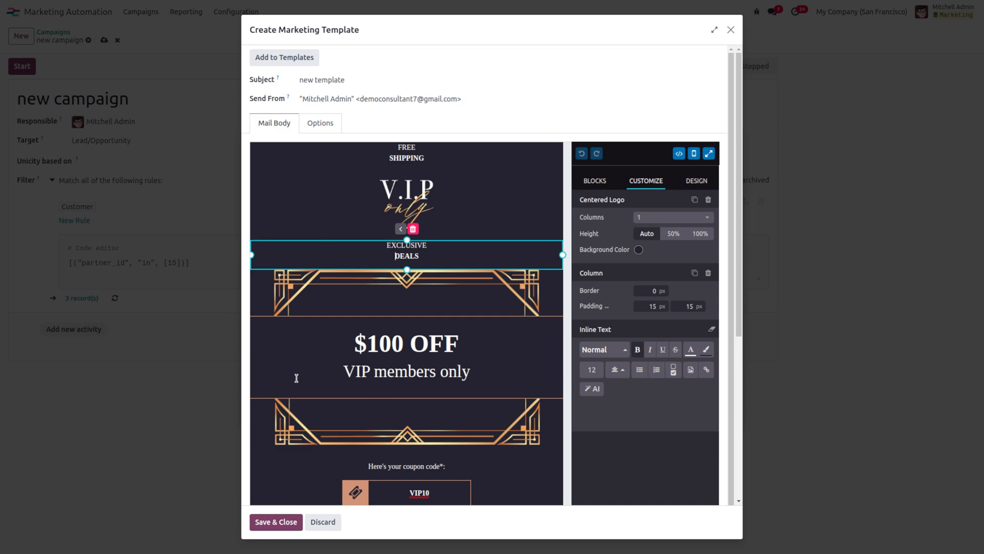
left_click(255, 522)
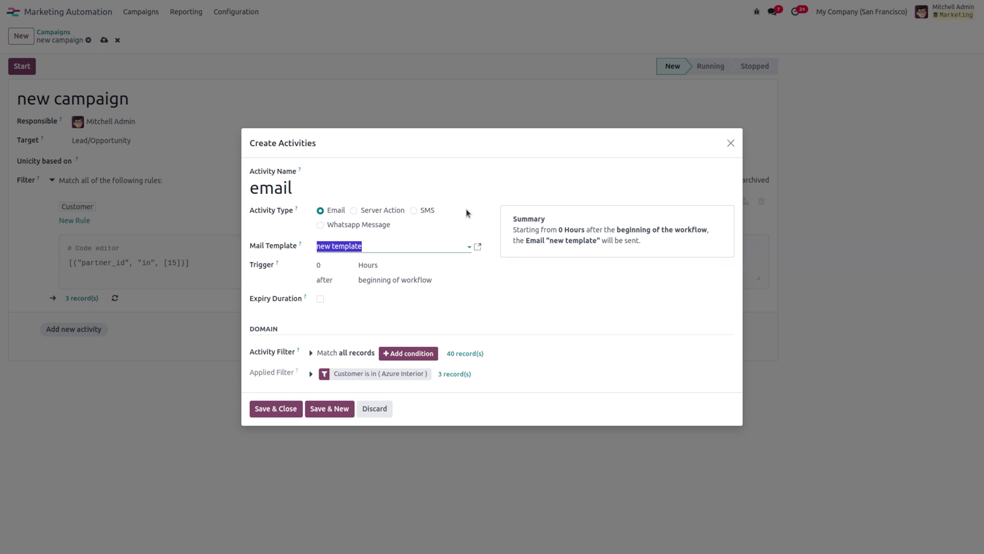
Step: Save the email activity at 0 hours, review its details, then leave the campaign
left_click(281, 409)
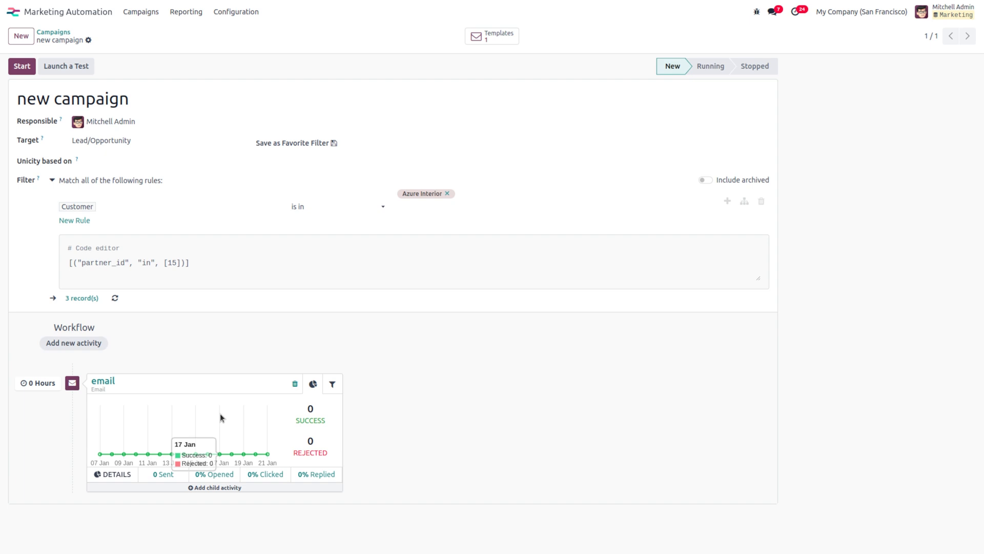
left_click(93, 384)
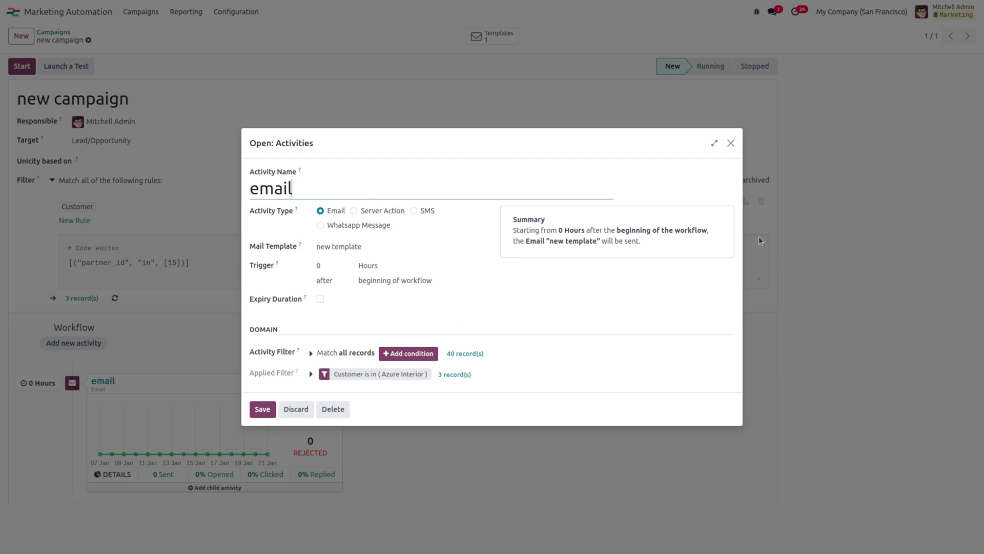
left_click(731, 144)
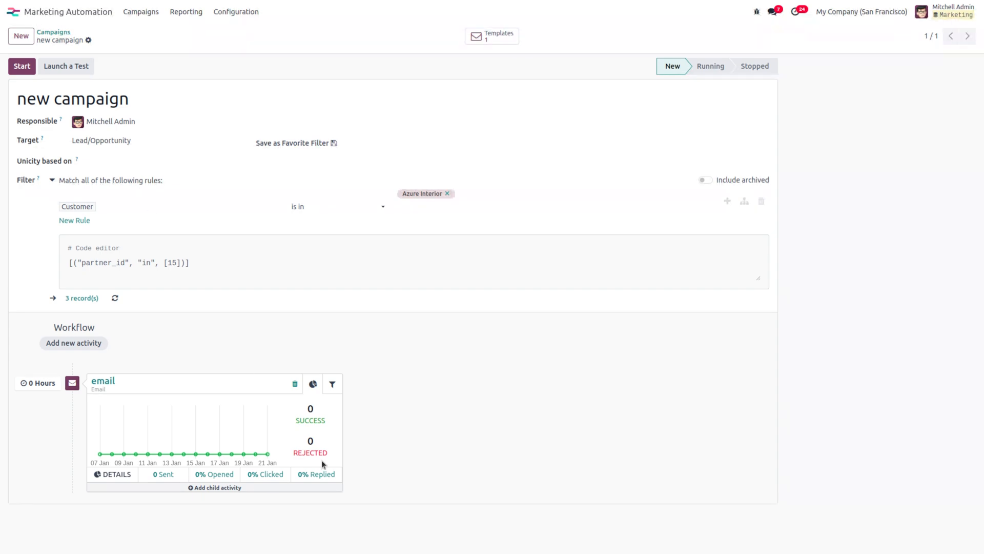
left_click(38, 20)
Step: In Settings > Technical > Server Actions, create a server action named 'new action' and pick its Model
left_click(524, 312)
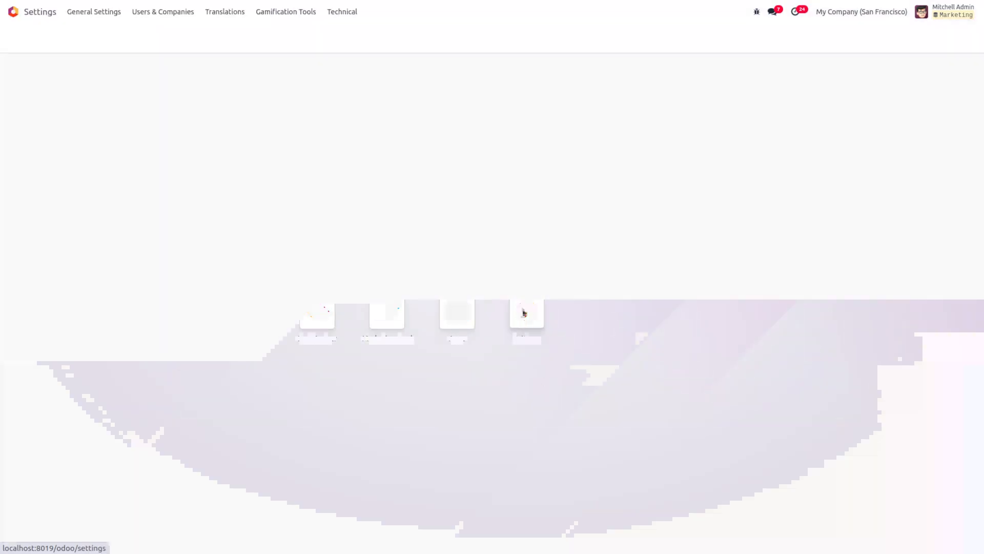
left_click(342, 13)
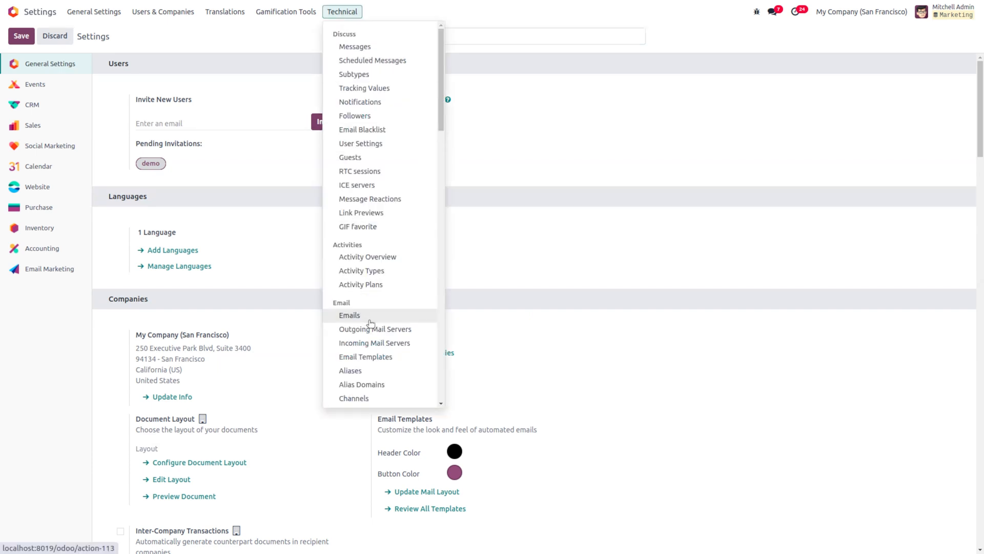
scroll(371, 323, "down", 5)
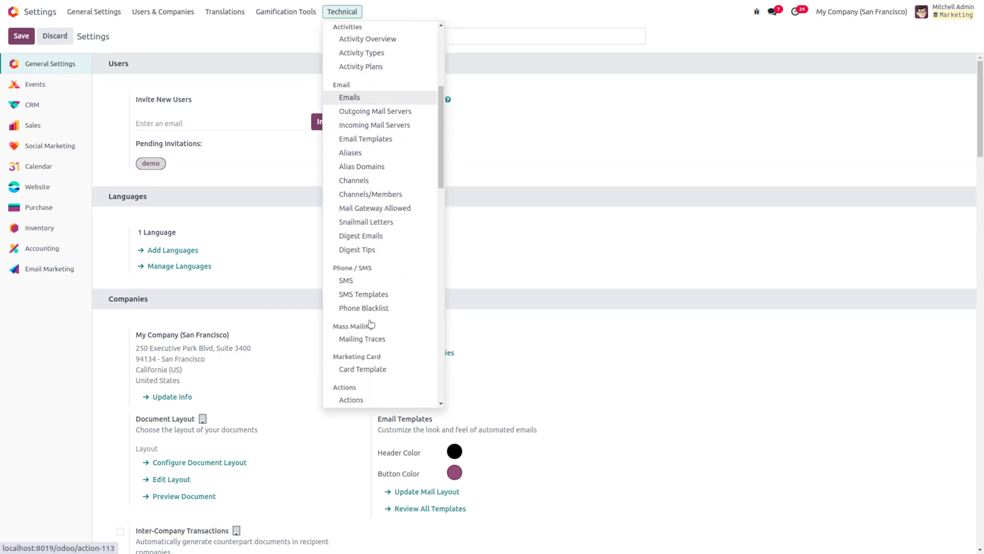
scroll(371, 323, "down", 2)
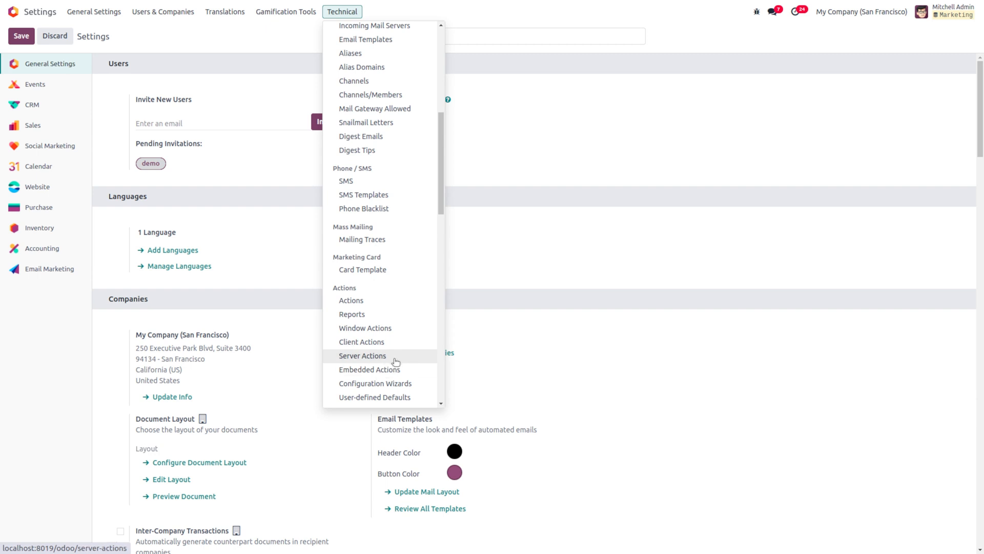
left_click(395, 356)
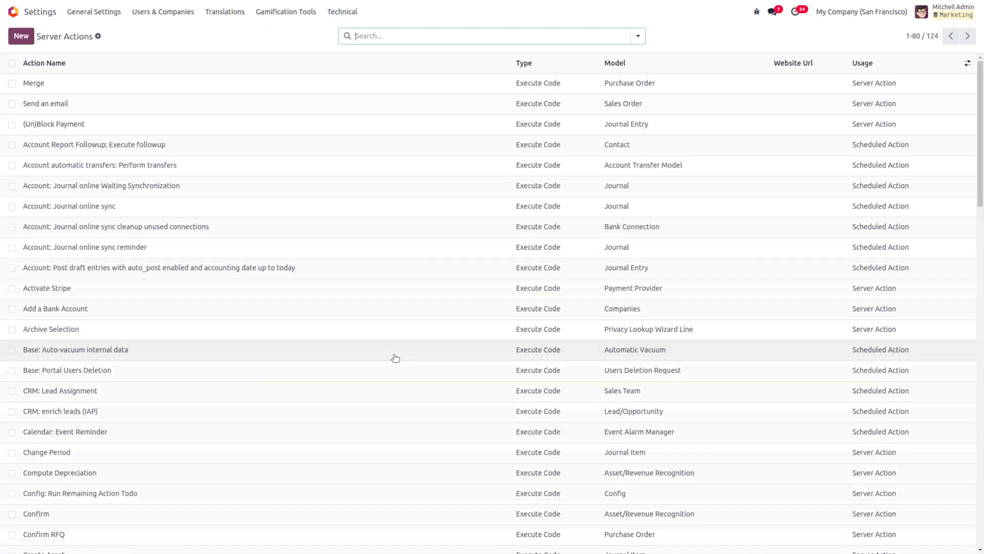
left_click(23, 40)
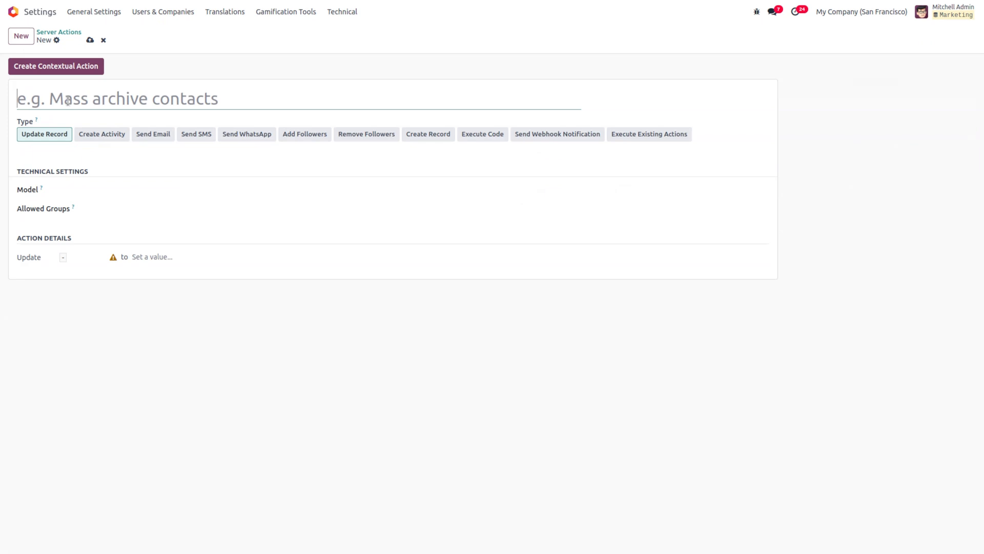
type("new action")
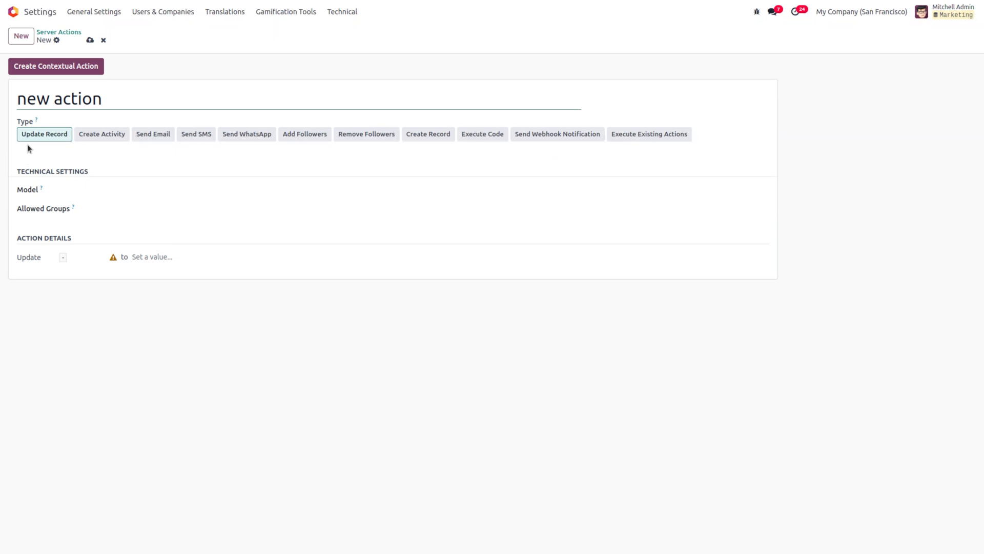
left_click(97, 185)
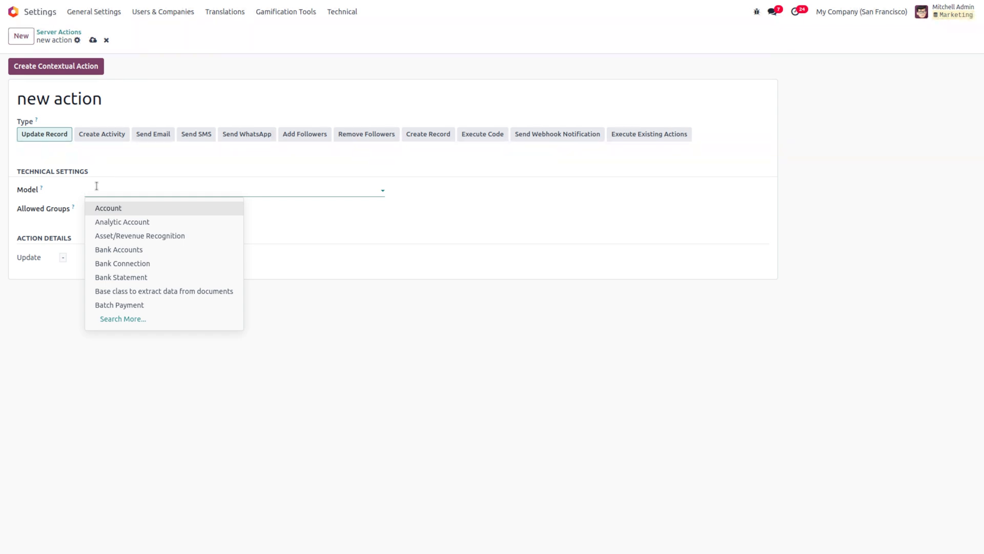
Step: Point 'new action' at Lead/Opportunity, update Stage to Qualified, and save
type("lead")
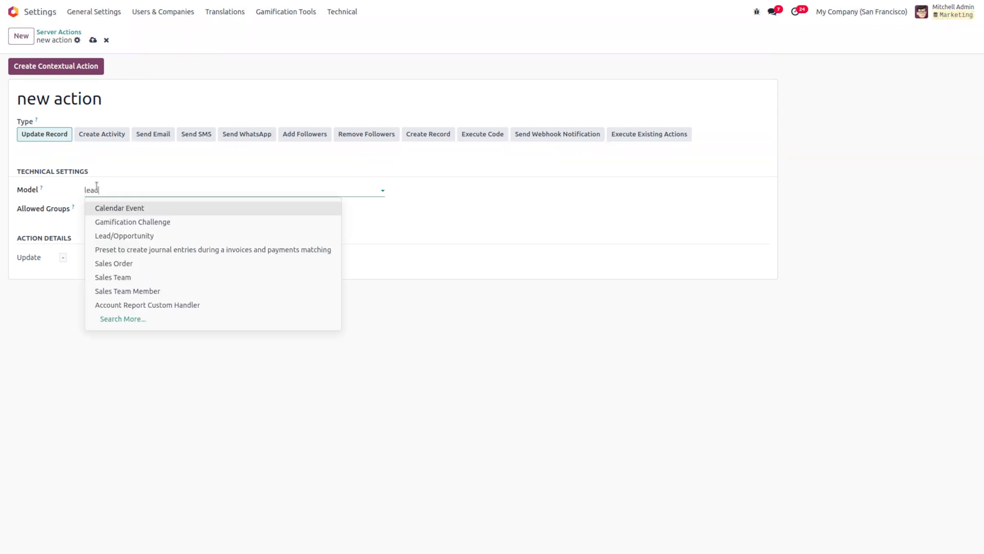
left_click(155, 213)
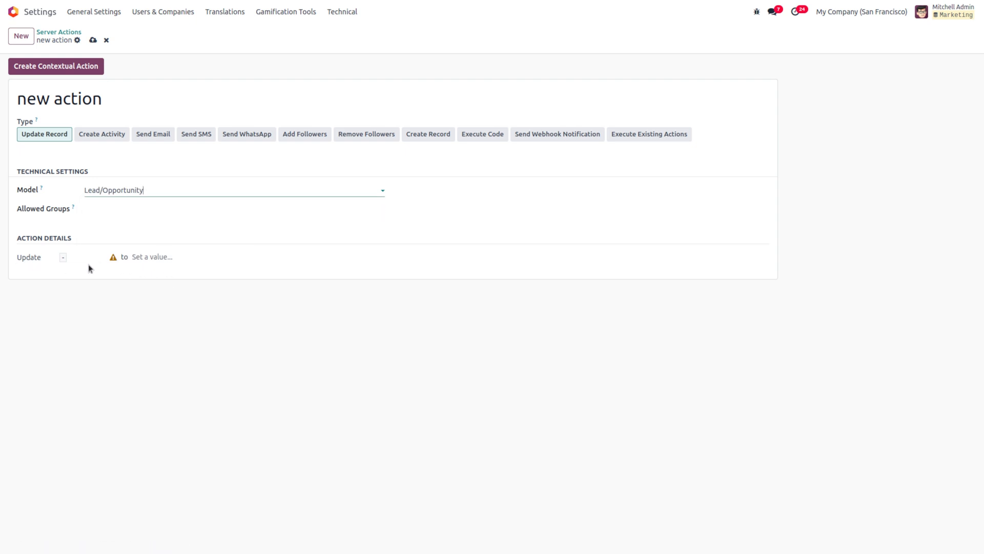
left_click(140, 258)
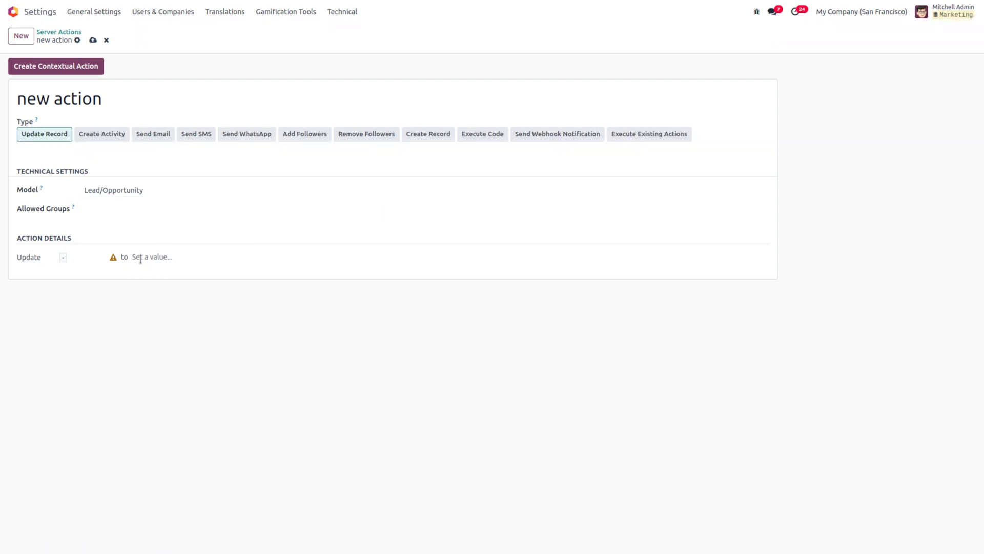
left_click(79, 256)
type("sta")
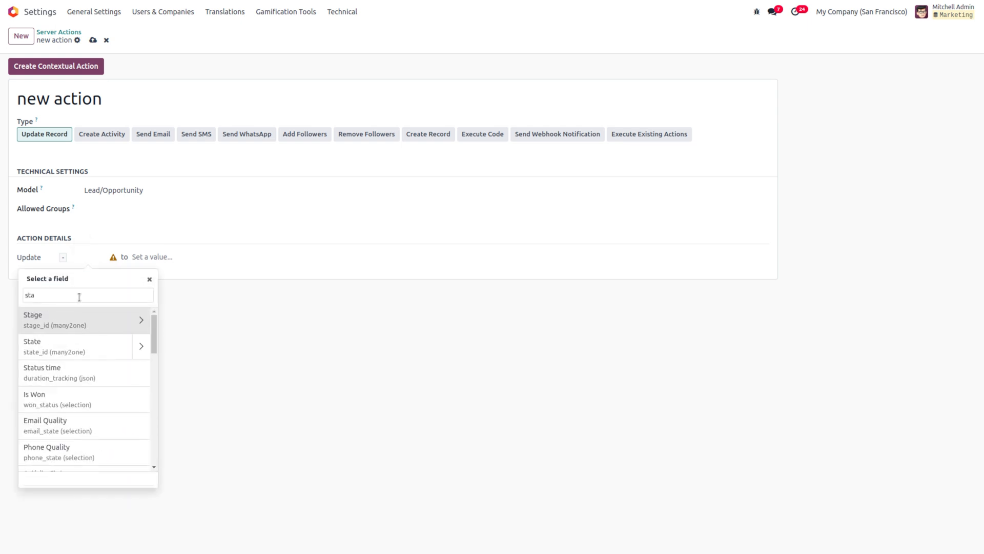
left_click(70, 327)
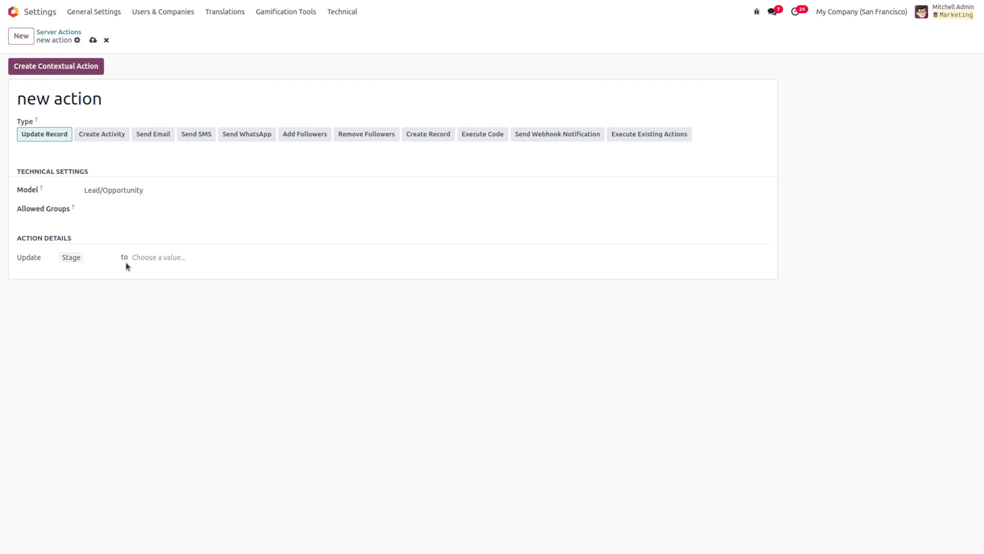
left_click(180, 258)
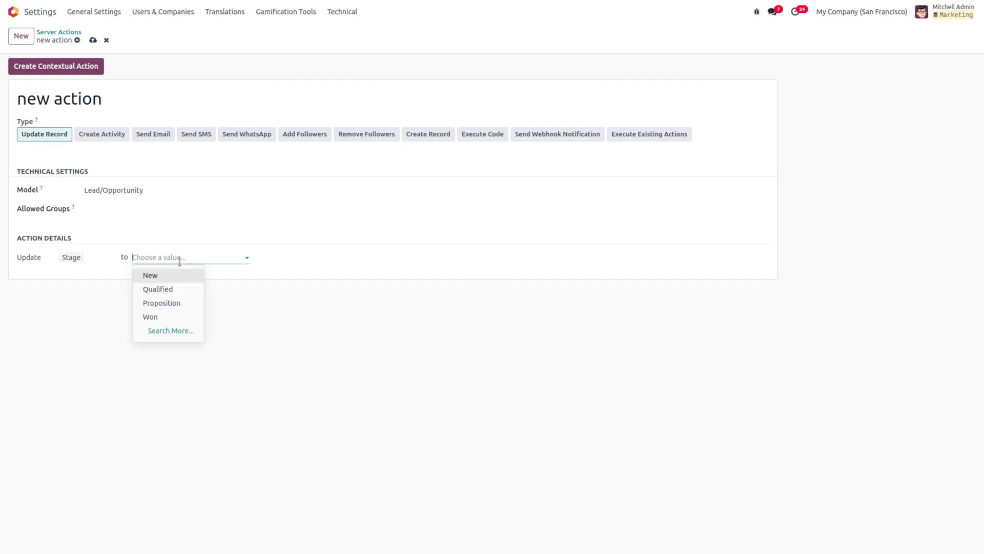
left_click(172, 290)
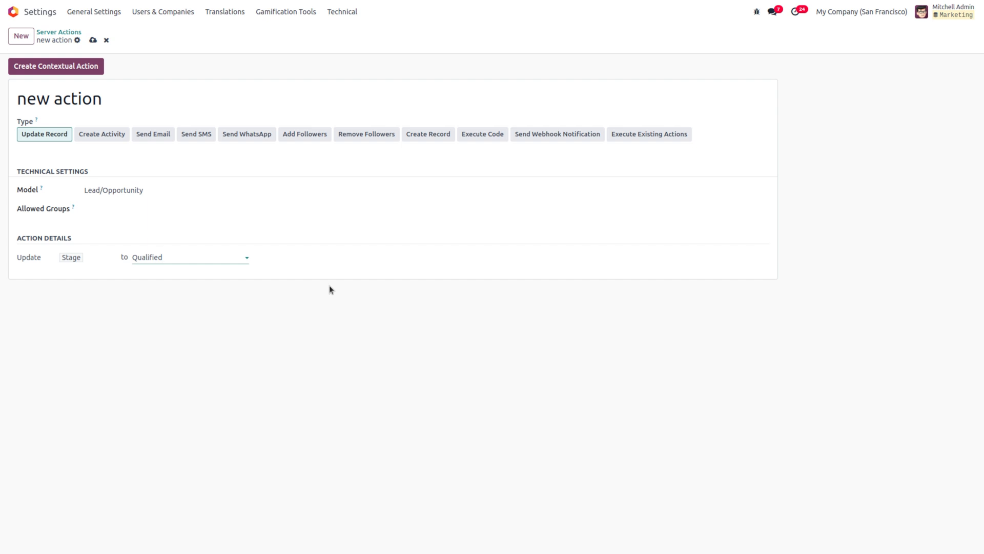
left_click(93, 40)
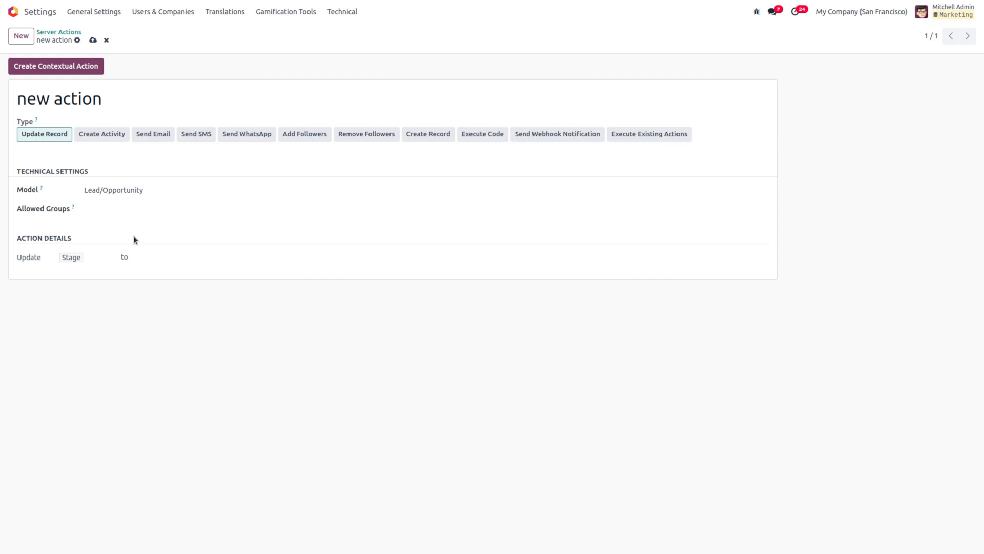
Step: After reloading, set the Stage update to Qualified again and create the contextual action
key("F5")
left_click(96, 259)
type("st")
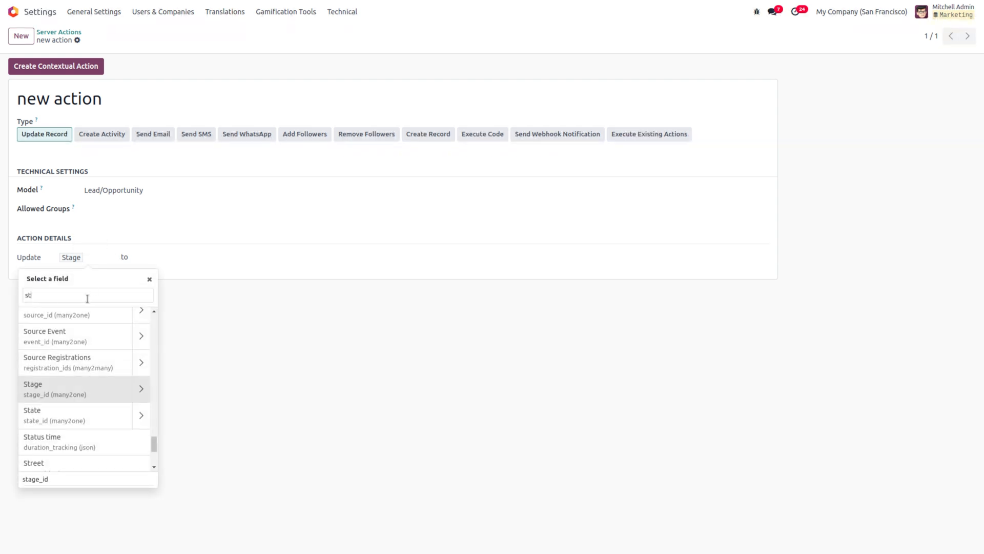
type("age")
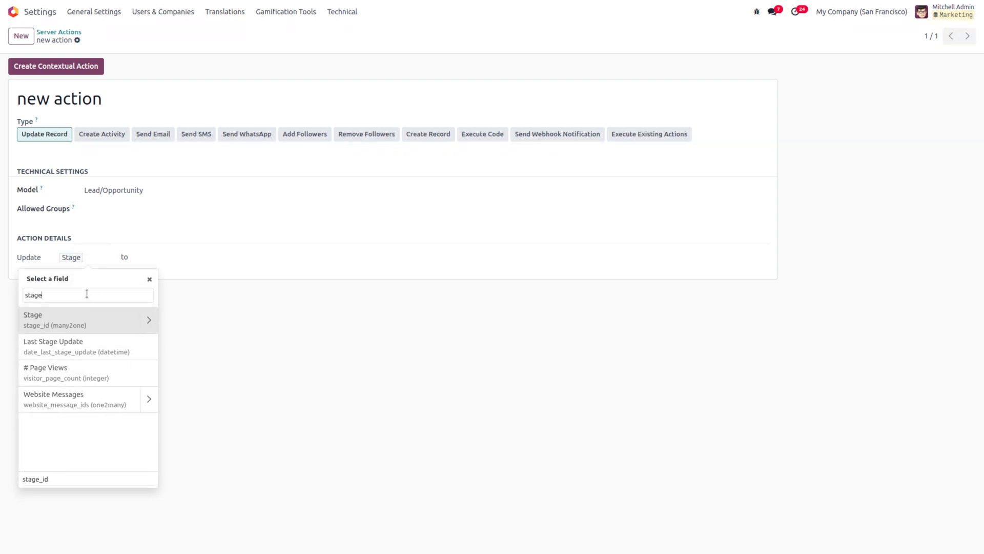
left_click(47, 321)
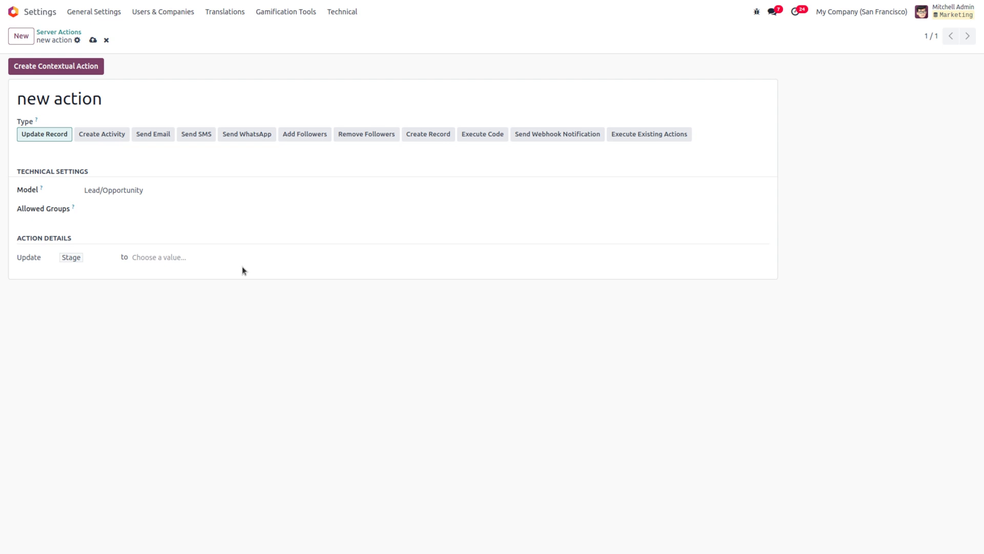
left_click(167, 256)
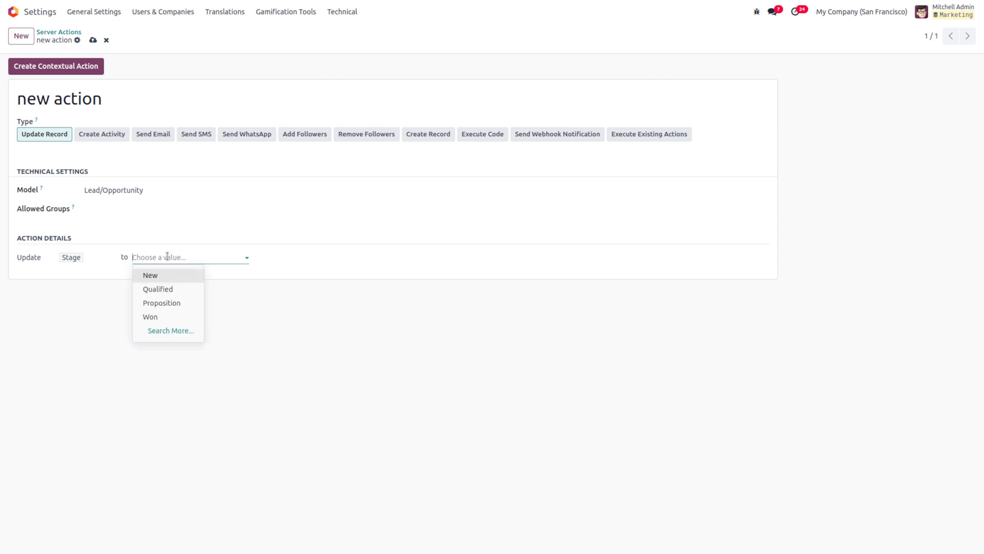
left_click(185, 291)
left_click(85, 71)
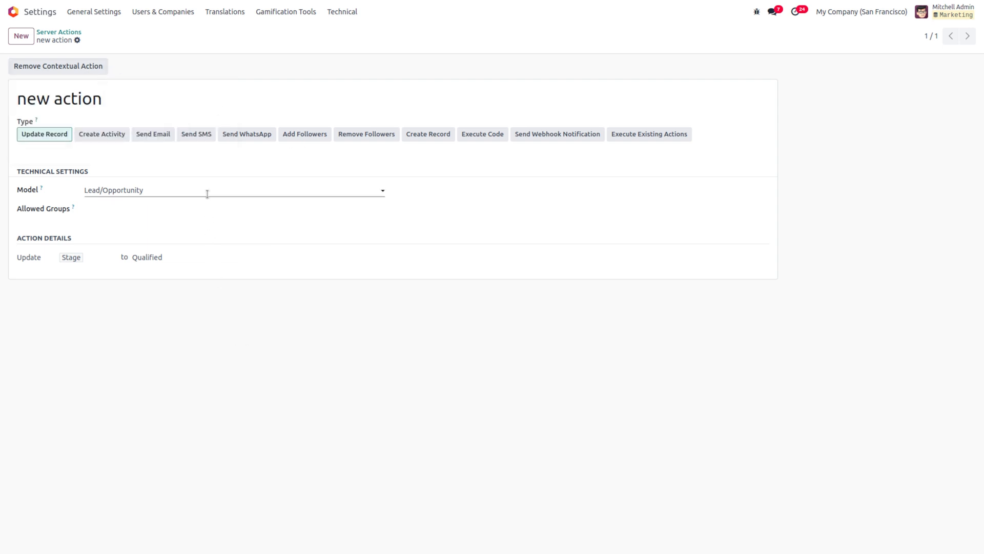
Step: Go back to Server Actions and search for 'new' to show only new action
left_click(54, 35)
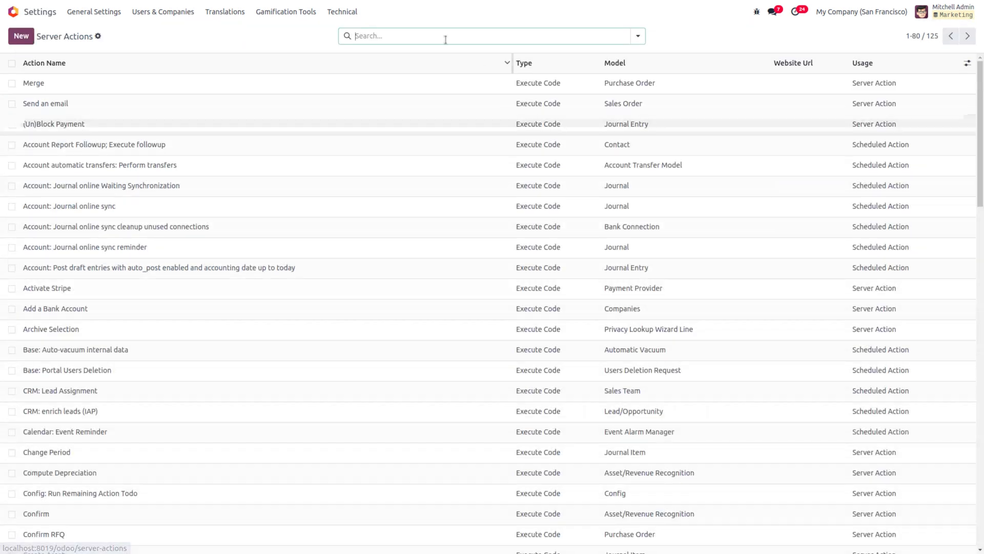
type("new action")
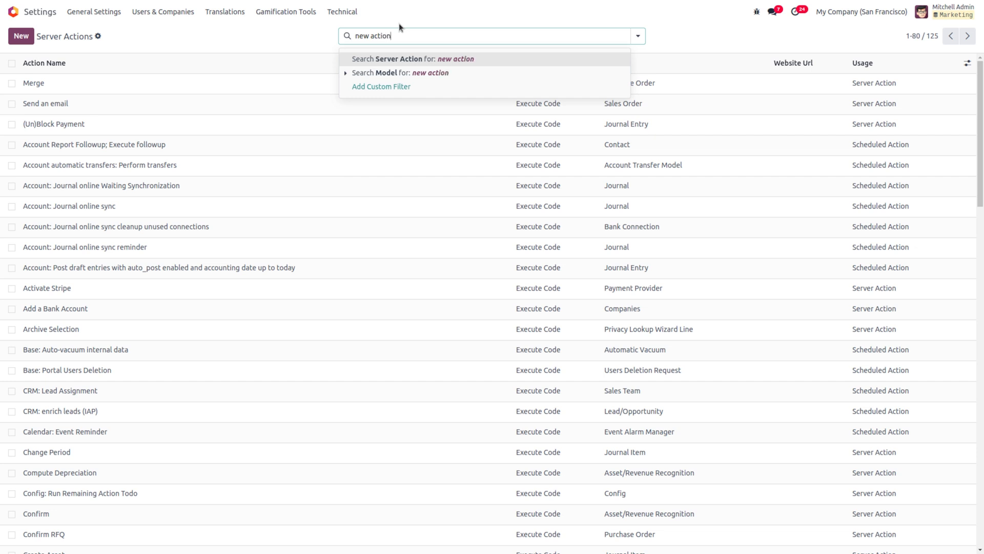
key("Return")
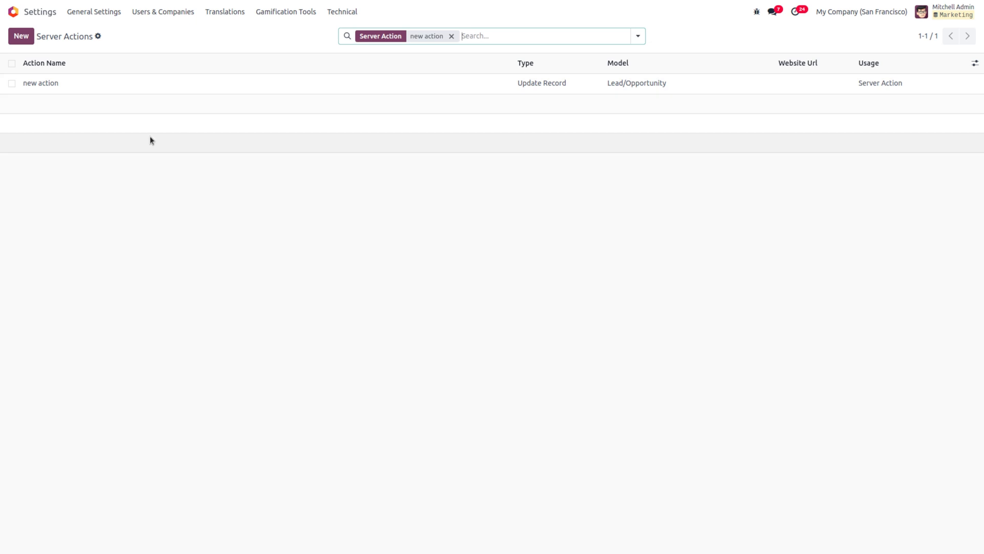
Step: Switch to Marketing Automation via the 'mark' search and open the 'new campaign' card
left_click(19, 13)
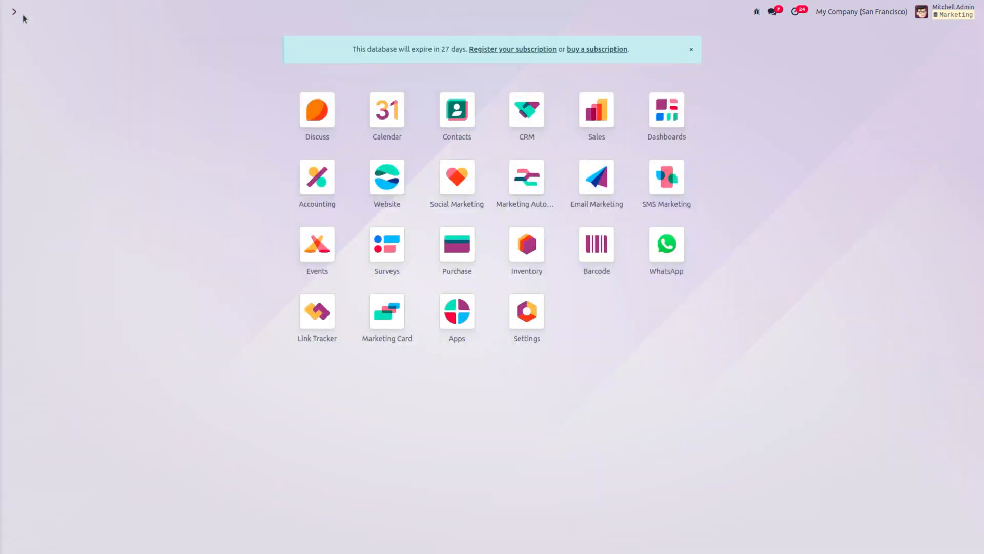
type("mark")
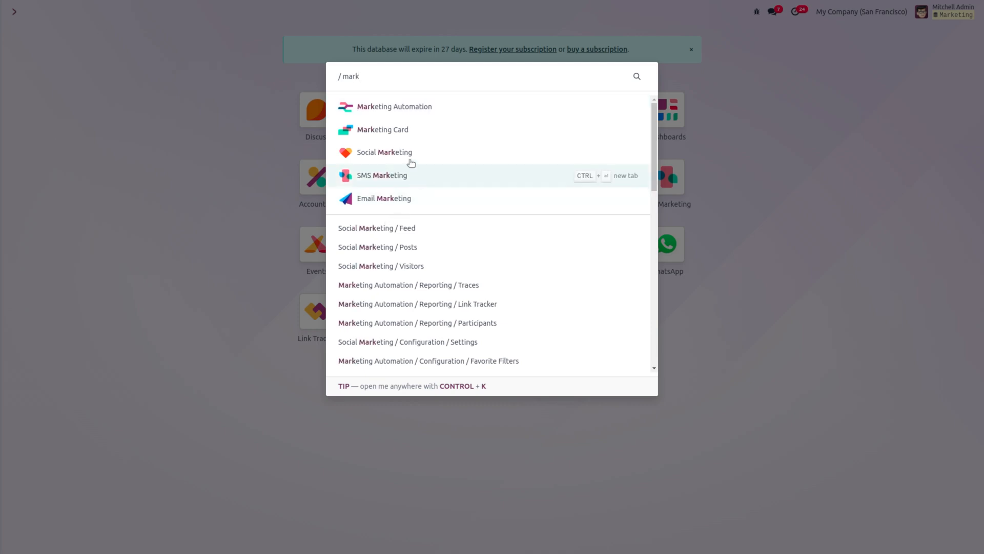
left_click(422, 114)
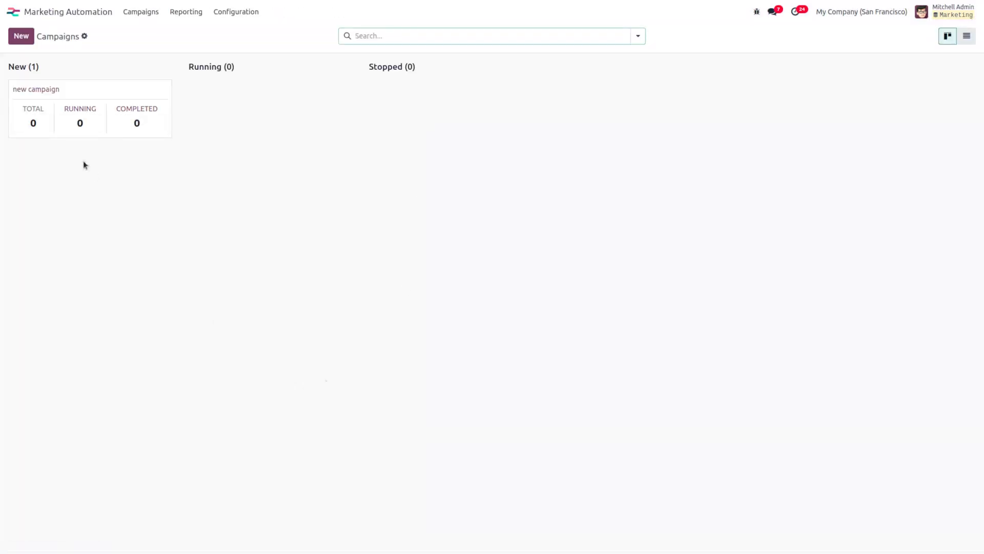
left_click(57, 94)
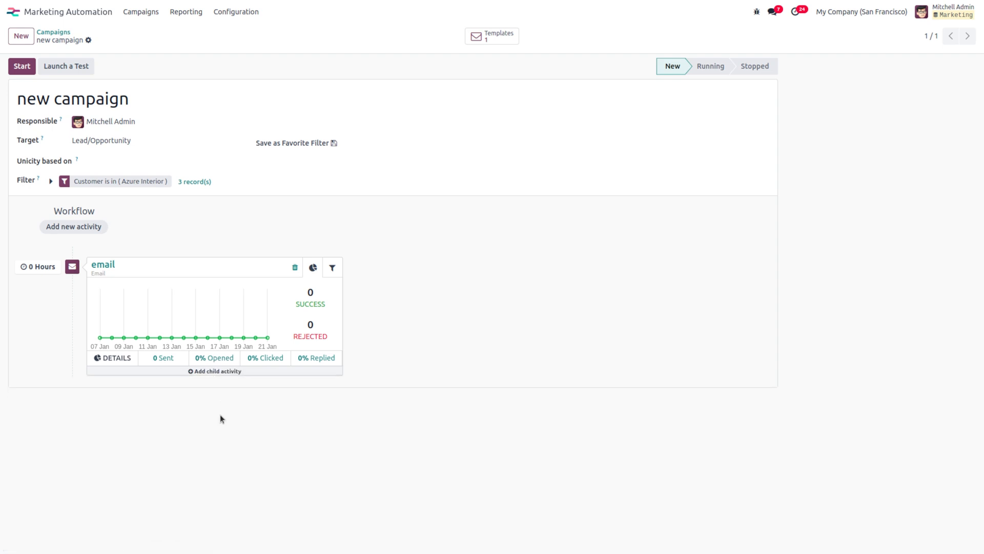
Step: Add a child activity under the email with the Mail: opened trigger
mouse_move(216, 371)
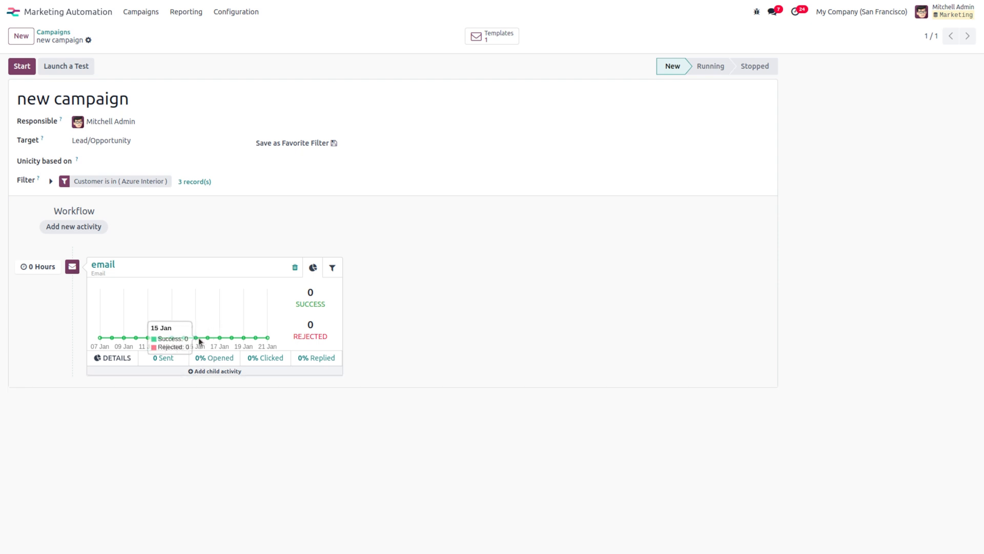
mouse_move(176, 374)
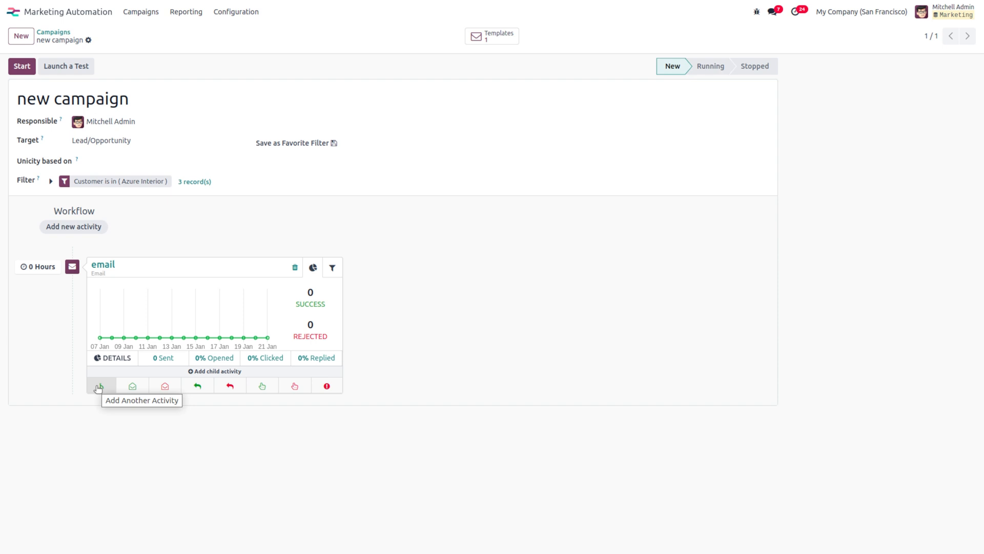
left_click(133, 387)
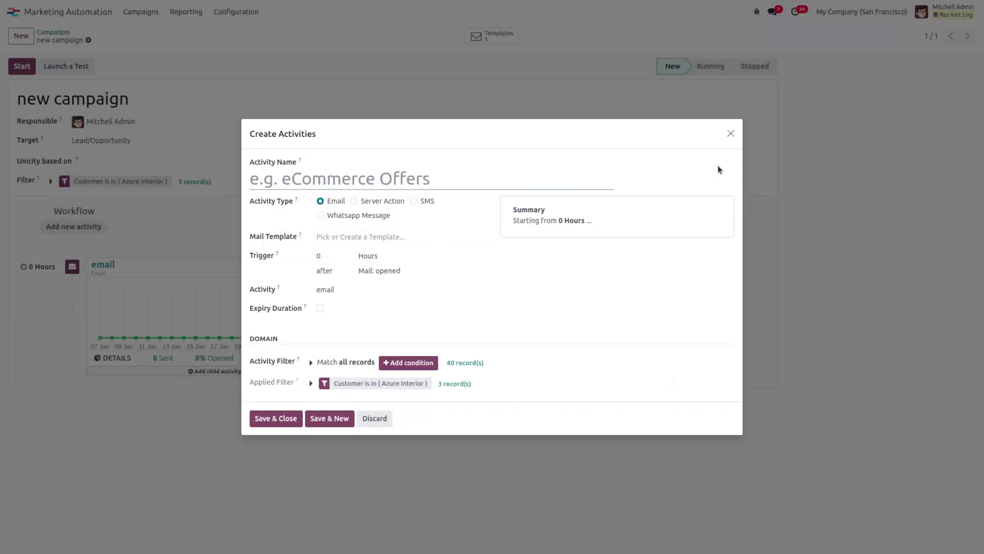
Step: Replace it with reply-triggered Server Action activity 'new server action' running 'new action', and save
left_click(731, 133)
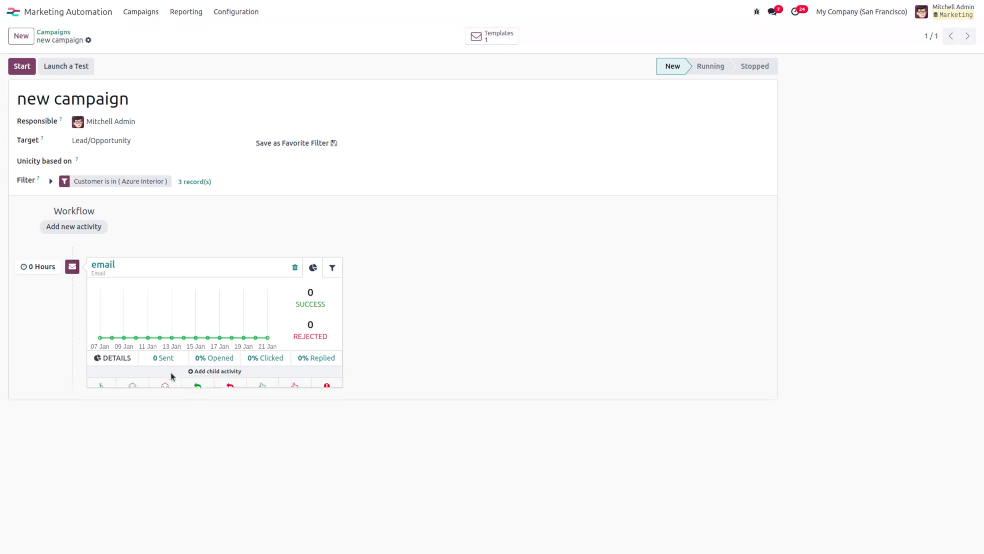
left_click(198, 386)
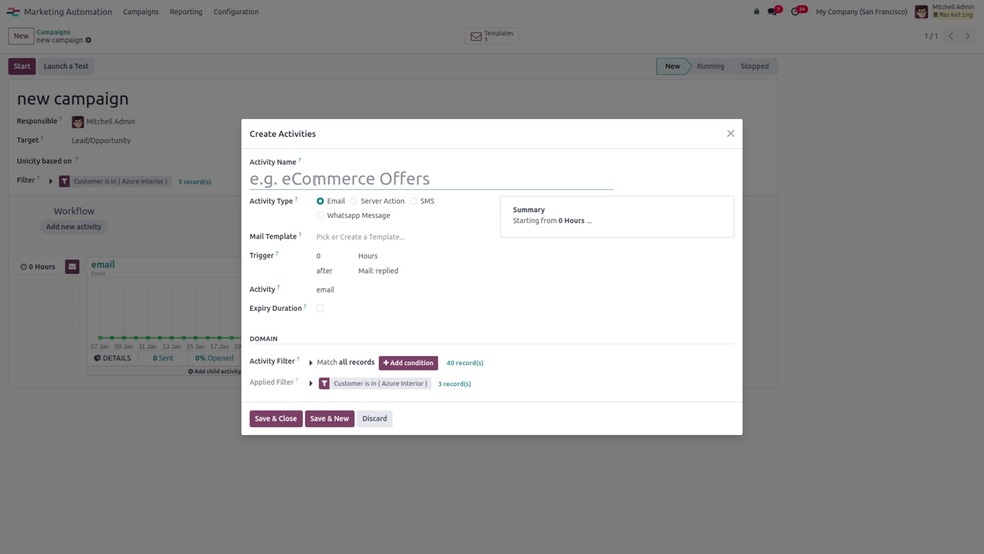
type("new serv")
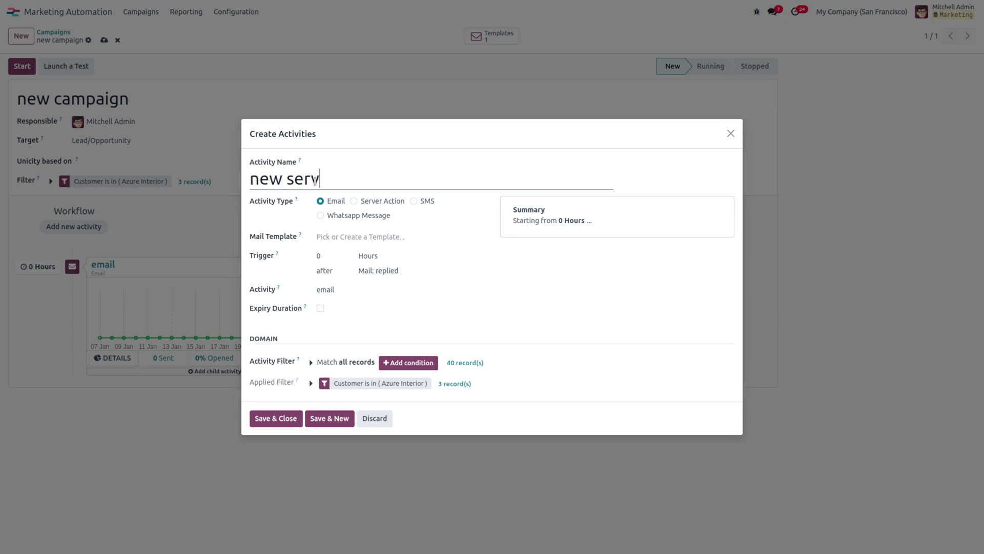
type("er action")
left_click(349, 205)
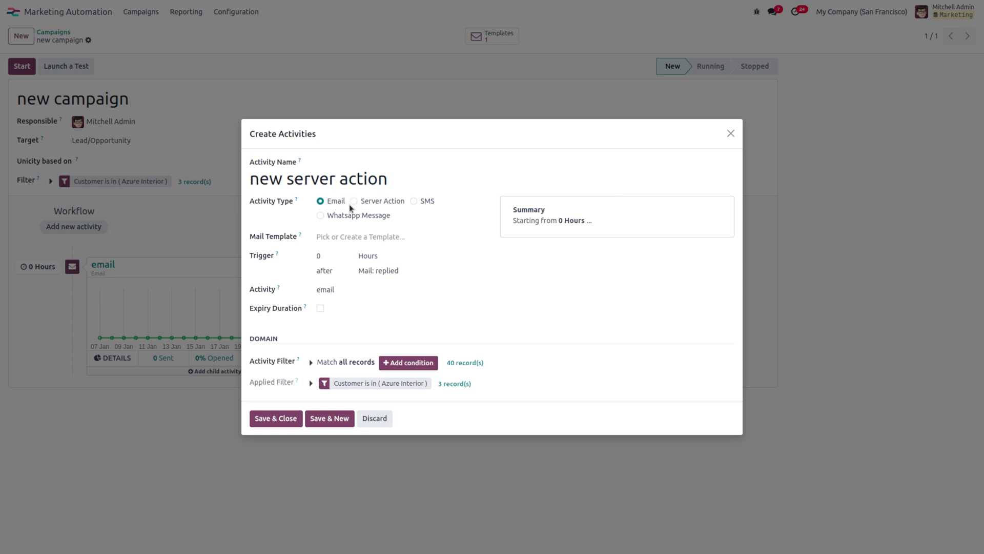
left_click(353, 202)
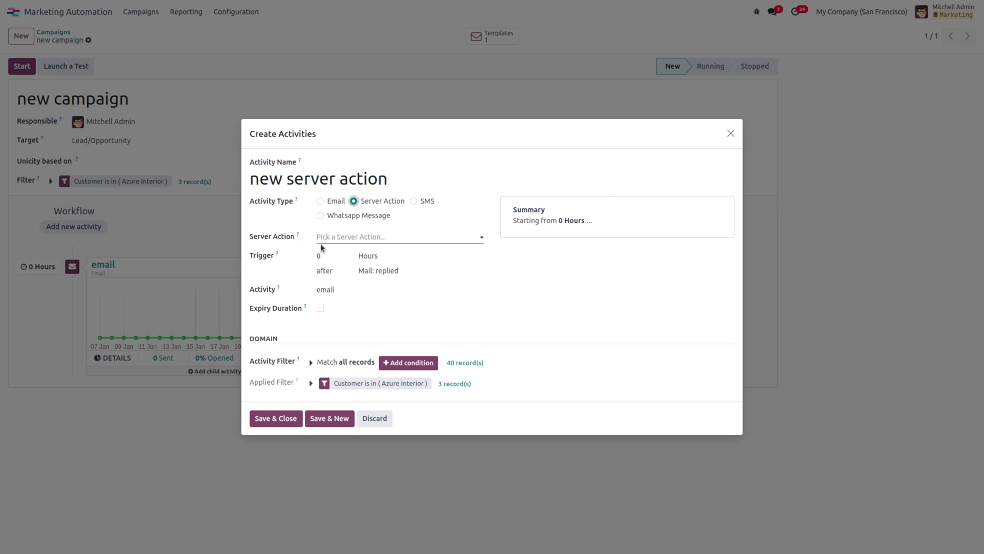
left_click(327, 237)
type("new")
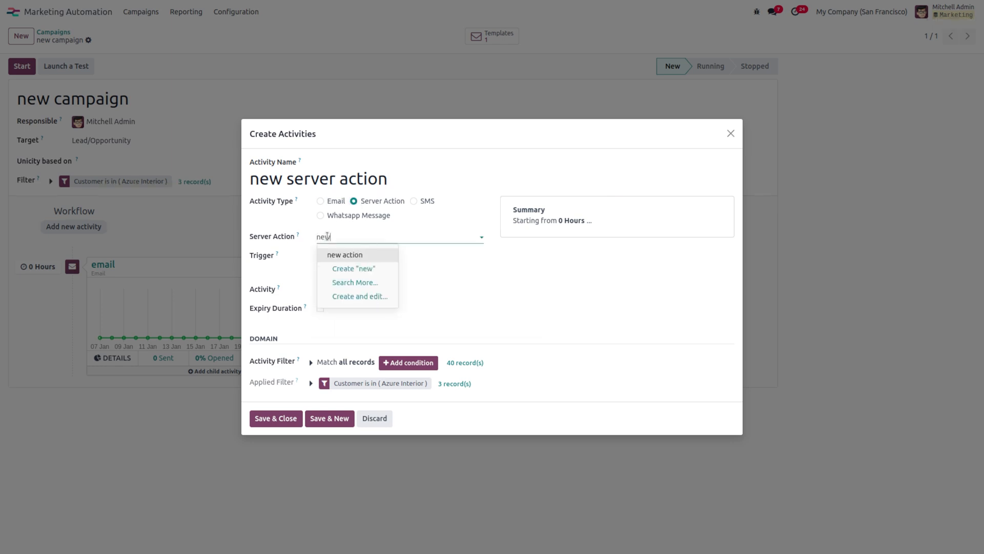
left_click(371, 256)
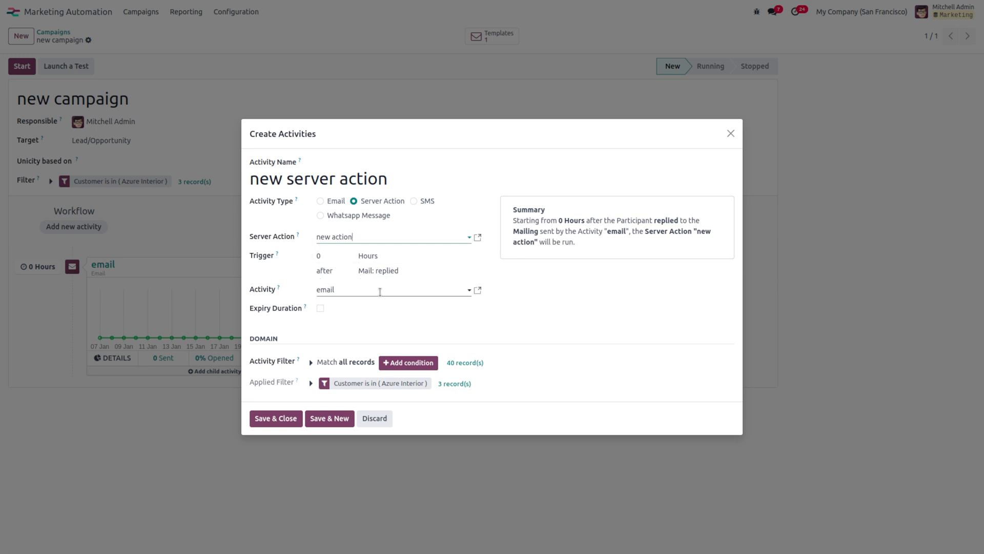
left_click(384, 270)
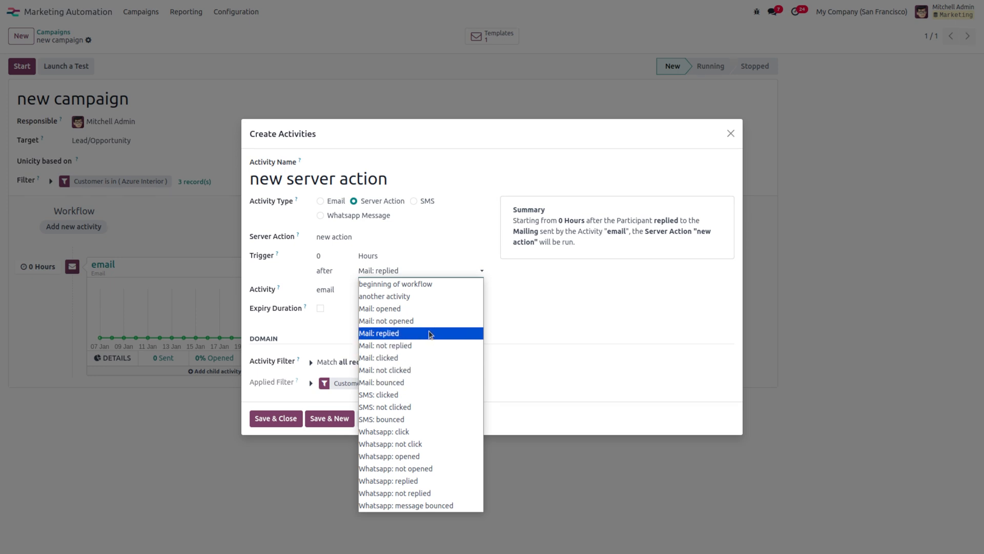
left_click(429, 333)
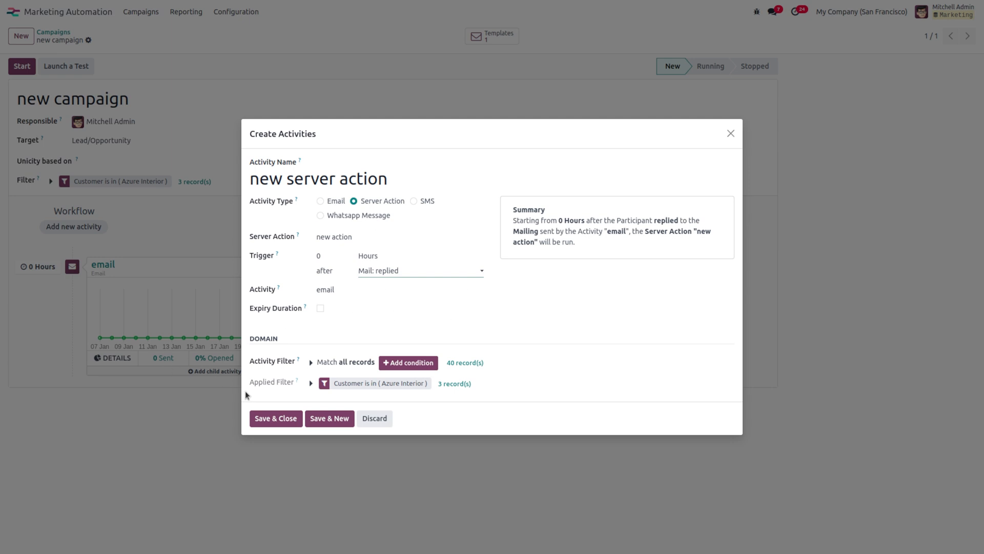
left_click(276, 420)
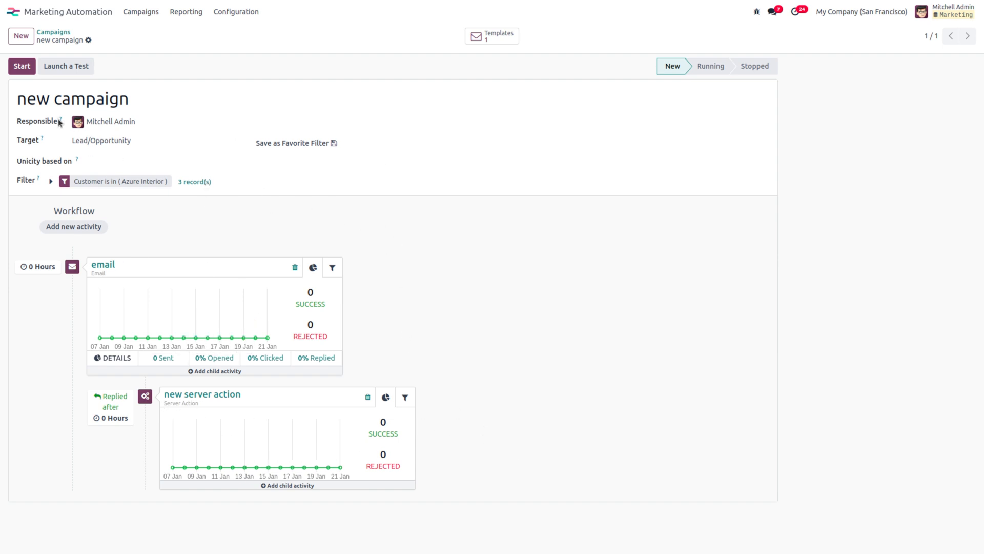
Step: Start the campaign, launch a test on 'Interest in your products', and request participant generation
left_click(23, 66)
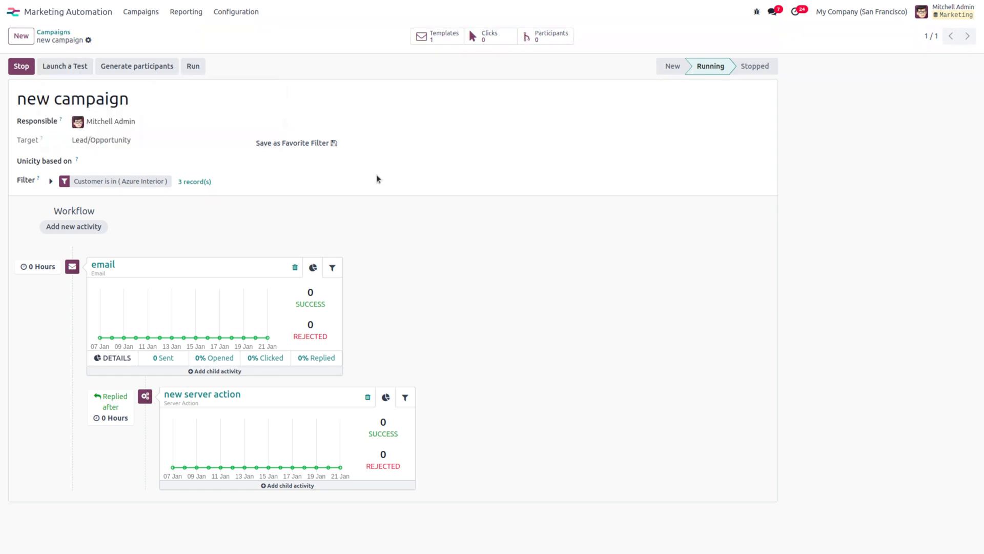
left_click(55, 68)
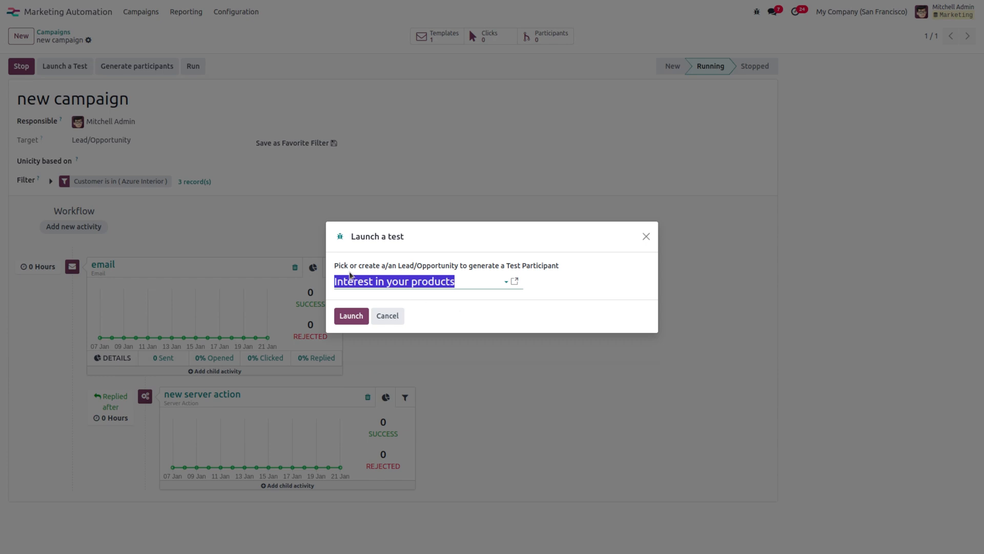
left_click(348, 317)
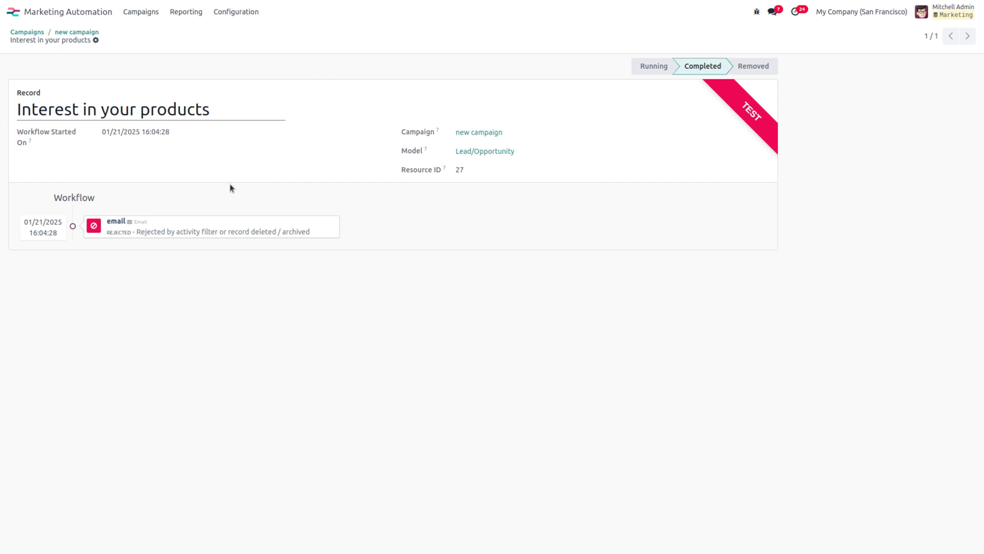
left_click(85, 35)
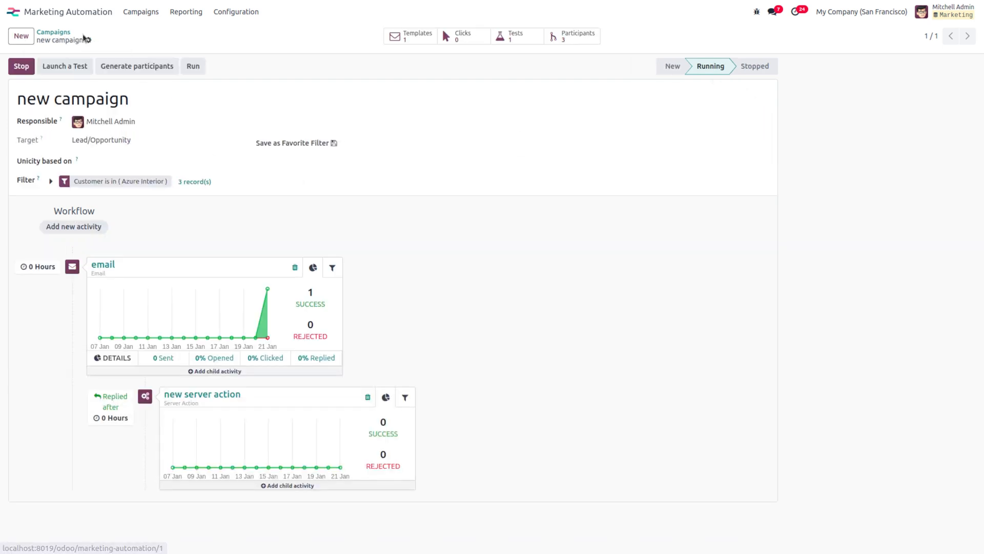
left_click(132, 65)
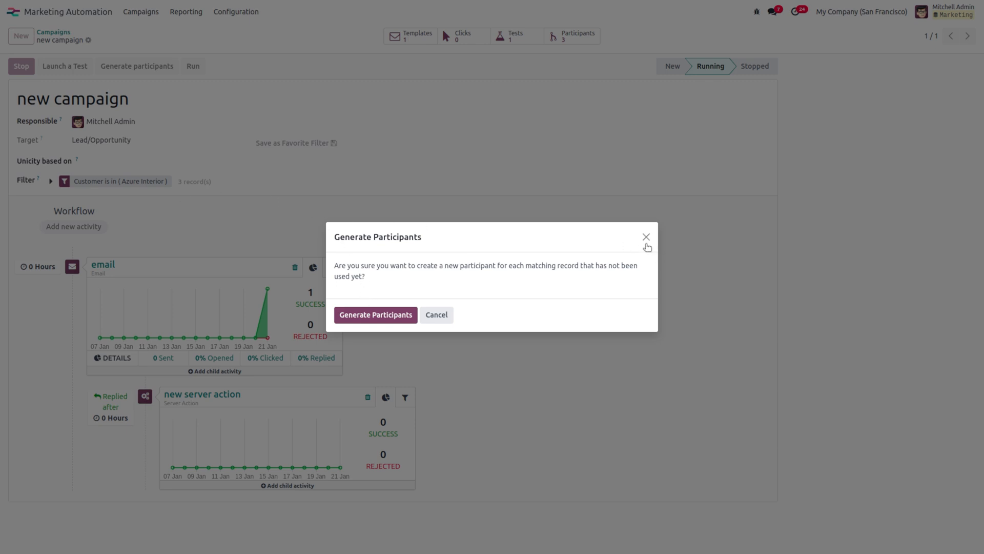
Step: Dismiss the generate prompt and run the campaign's scheduled activities
left_click(646, 237)
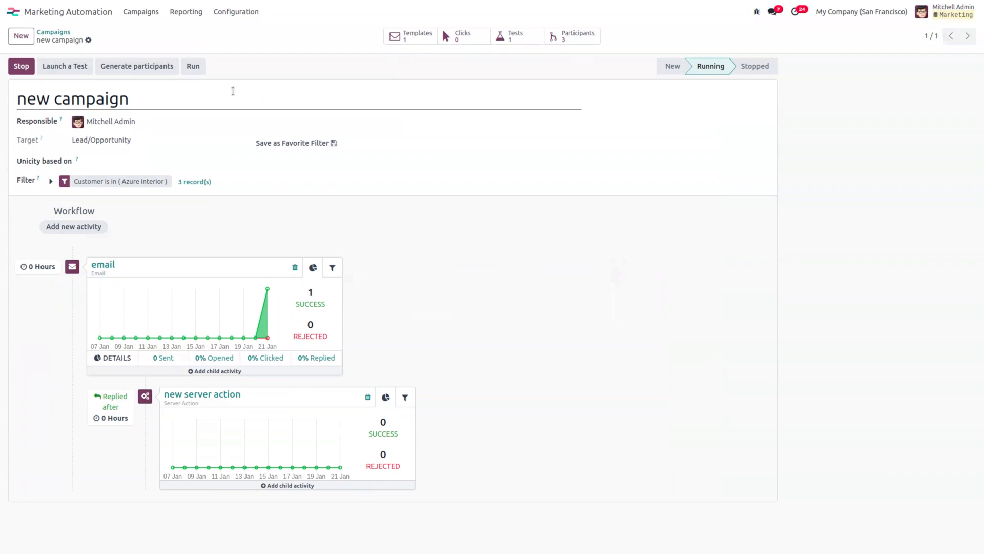
left_click(188, 65)
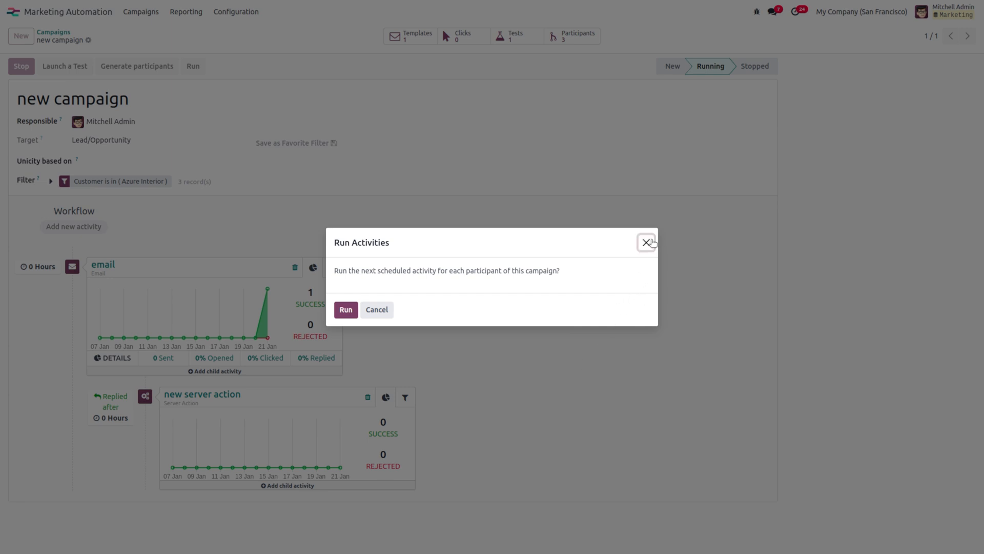
left_click(650, 243)
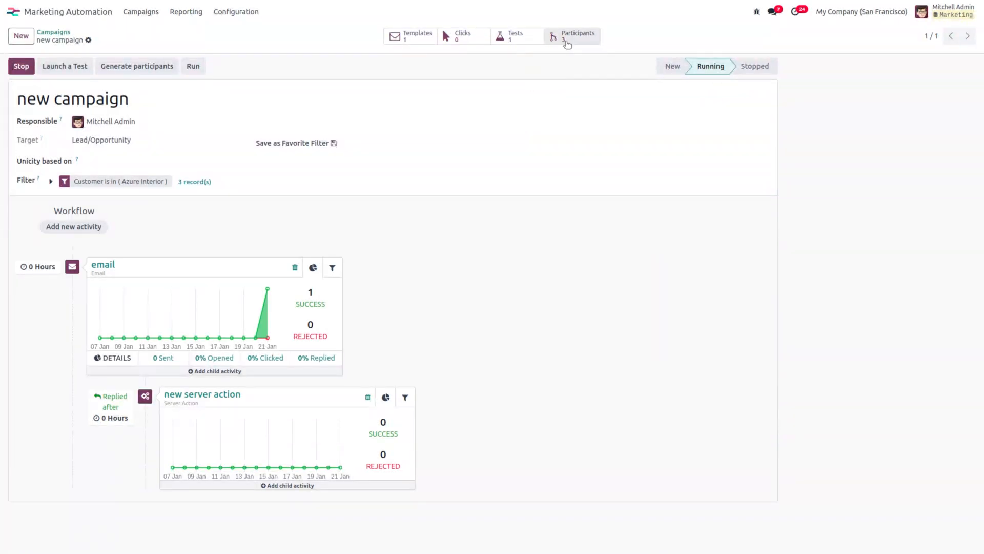
Step: Inspect the azure interiors participant's workflow from the Participants list, then return
left_click(567, 44)
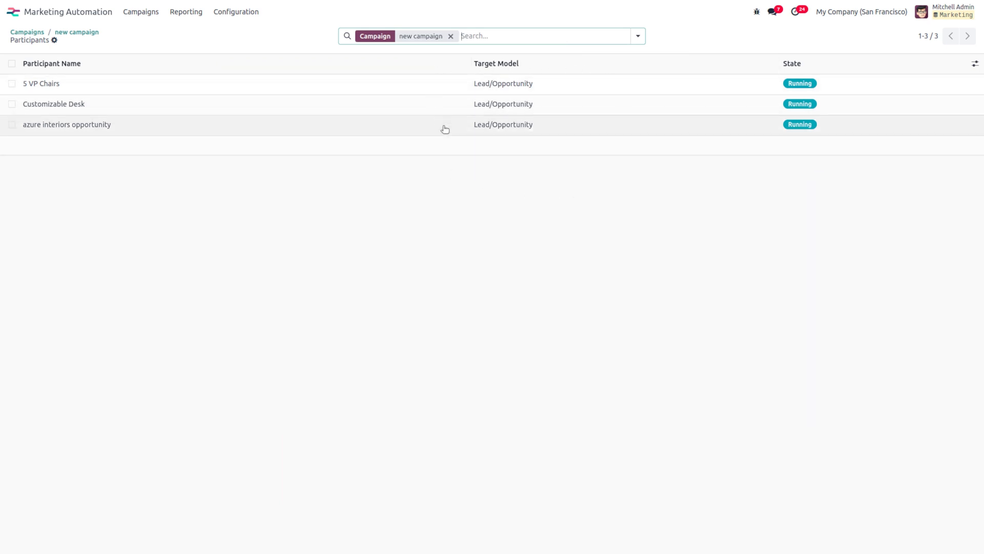
left_click(87, 124)
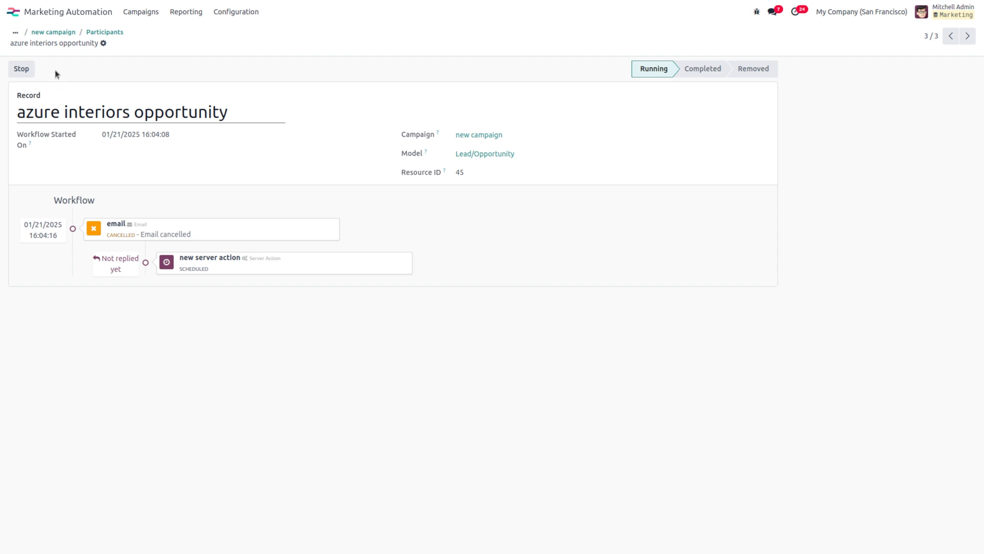
left_click(98, 31)
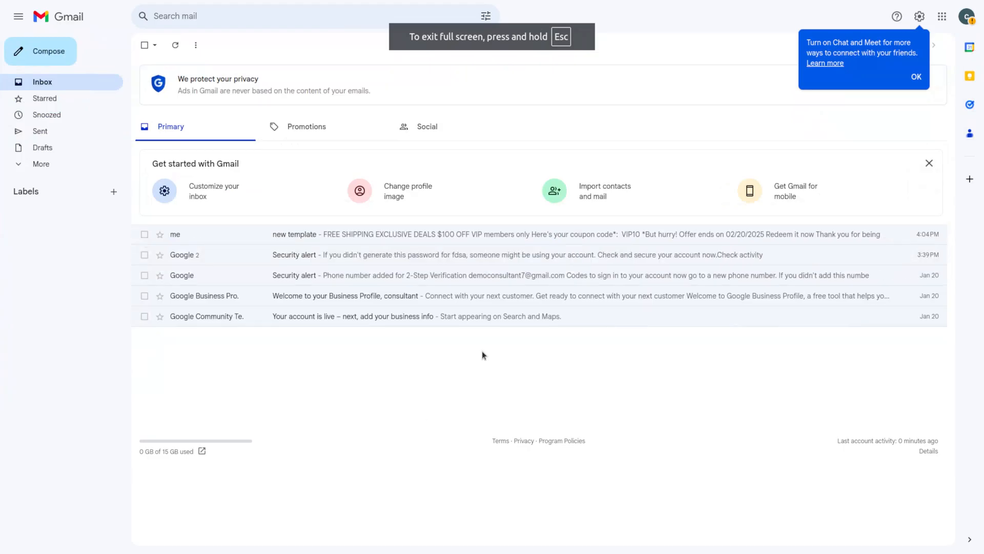
Step: Reply 'yes ok' to the 'new template' coupon email in Gmail
left_click(365, 239)
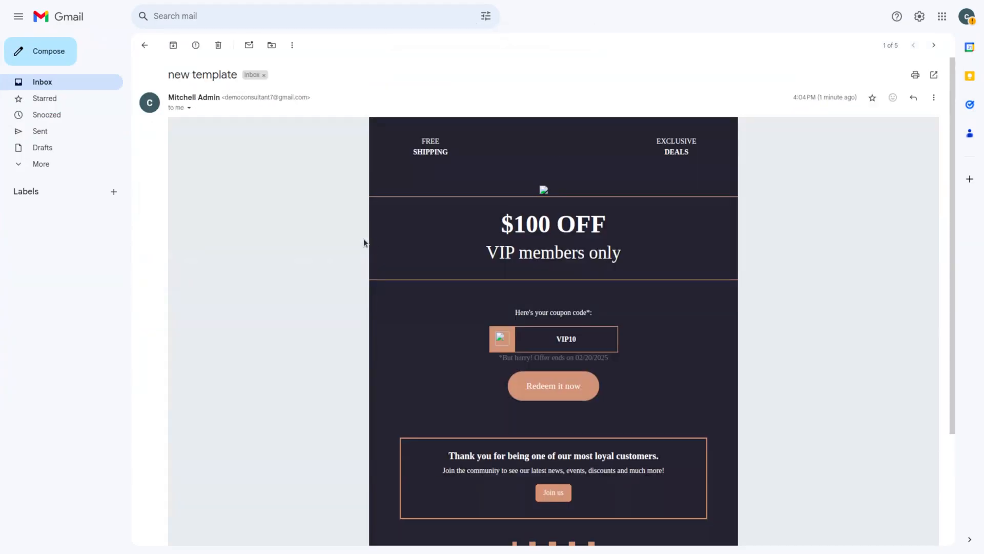
scroll(438, 359, "down", 3)
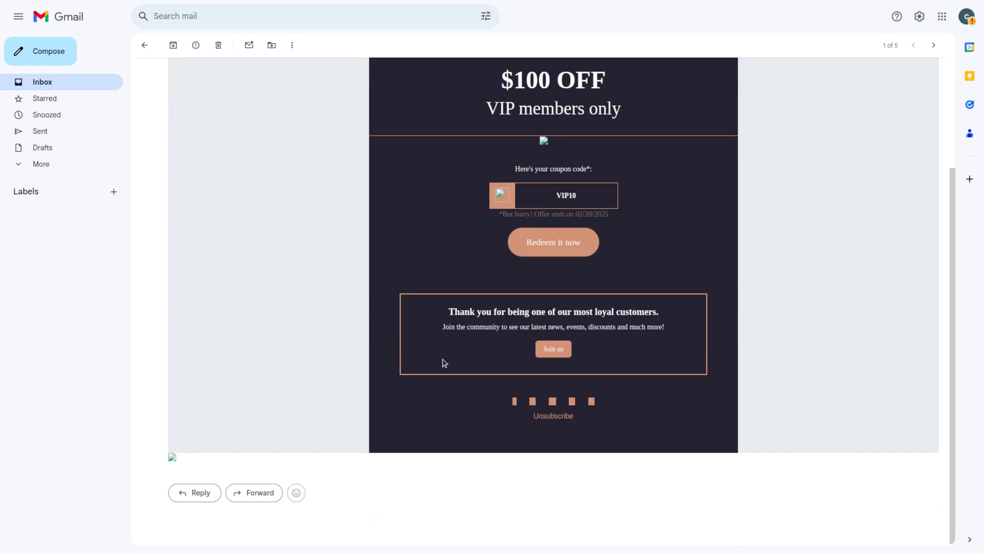
scroll(444, 363, "up", 3)
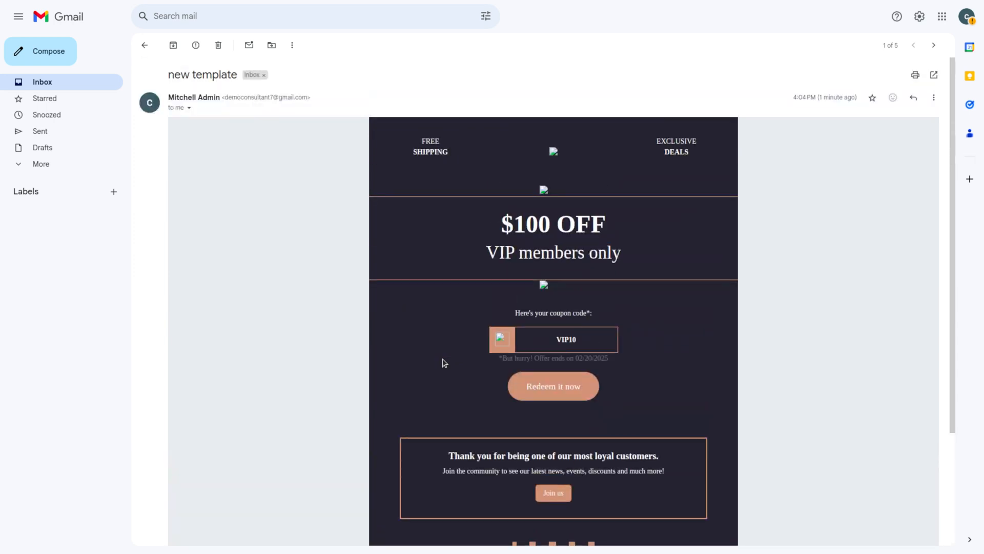
scroll(497, 450, "down", 3)
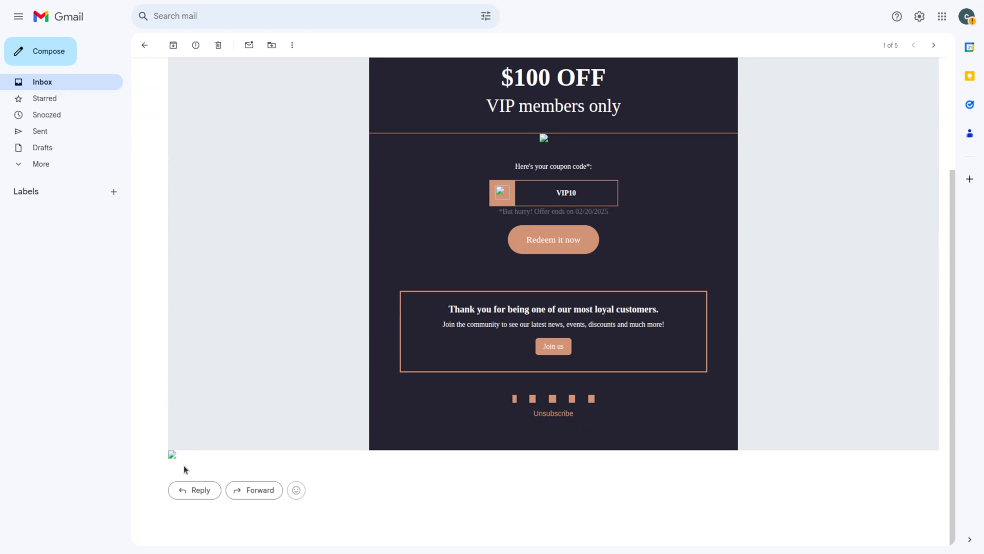
left_click(201, 490)
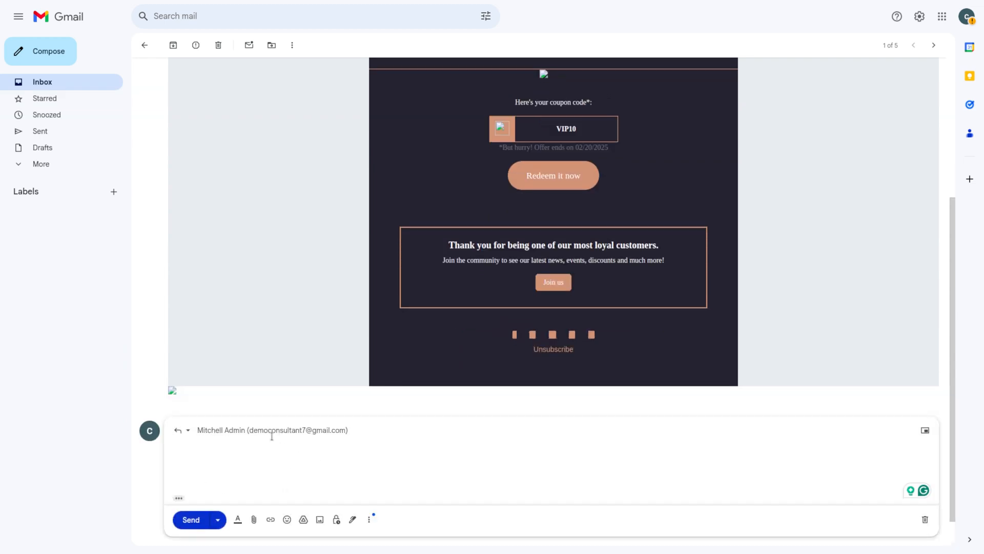
type("yes ok")
left_click(183, 520)
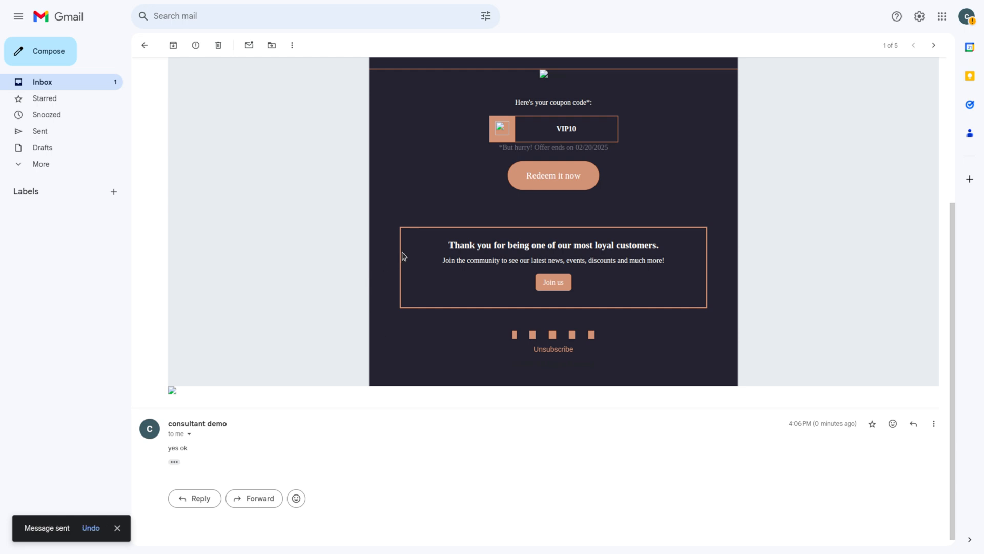
scroll(402, 255, "up", 4)
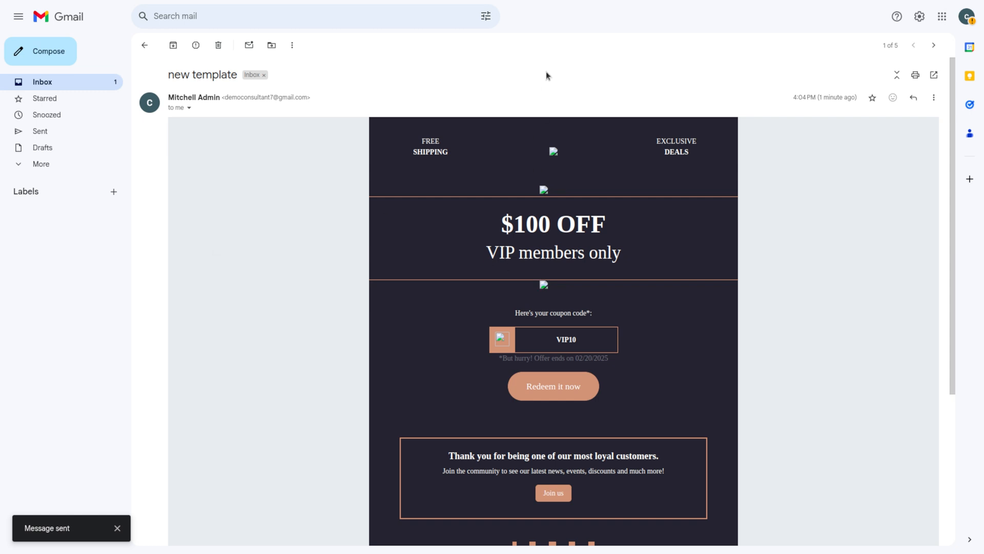
mouse_move(529, 2)
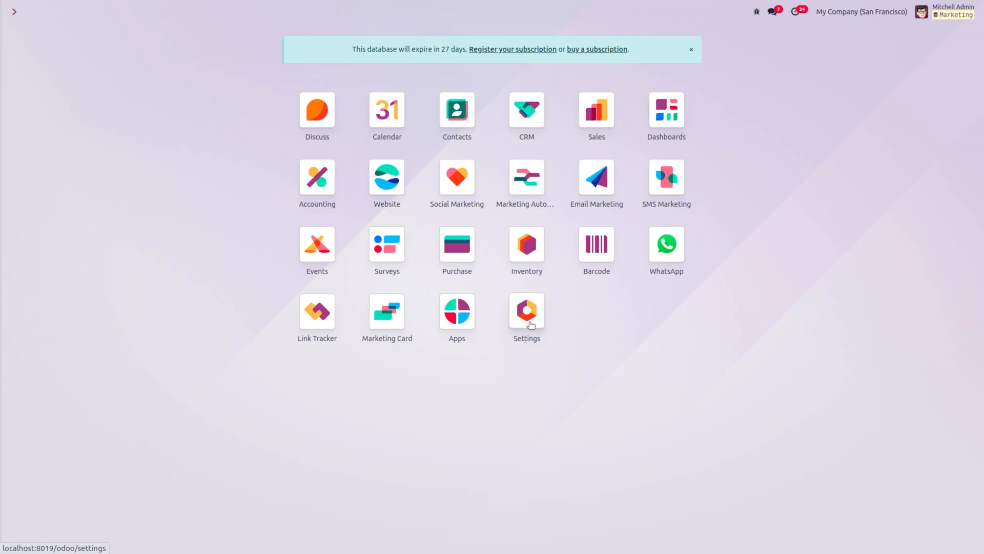
Step: Check the CRM pipeline, then go to the Marketing Automation campaigns board
left_click(530, 118)
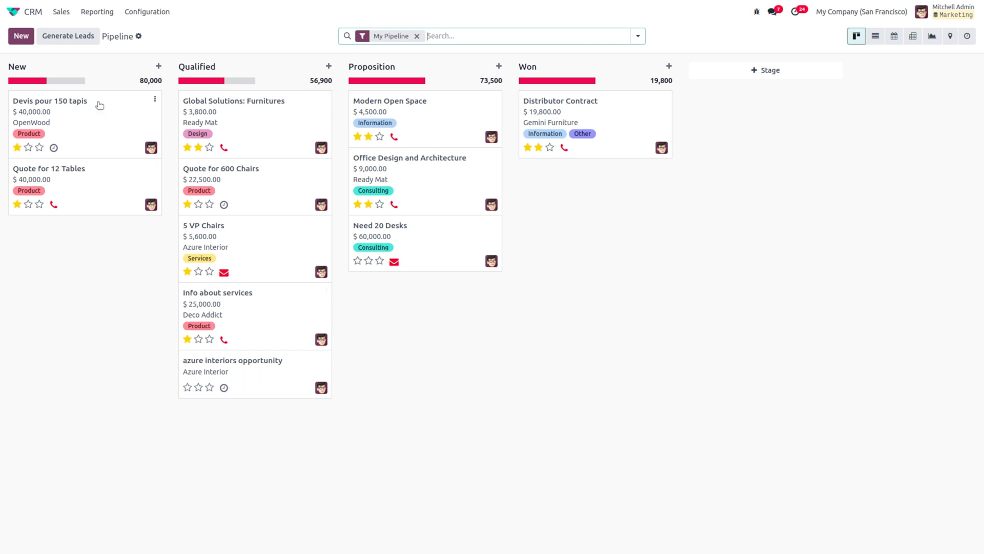
left_click(18, 12)
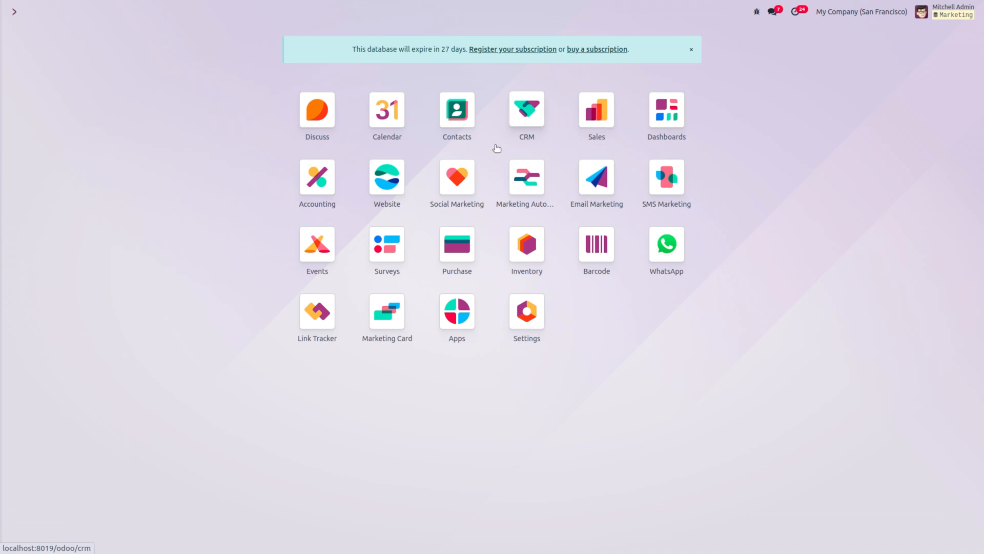
left_click(529, 198)
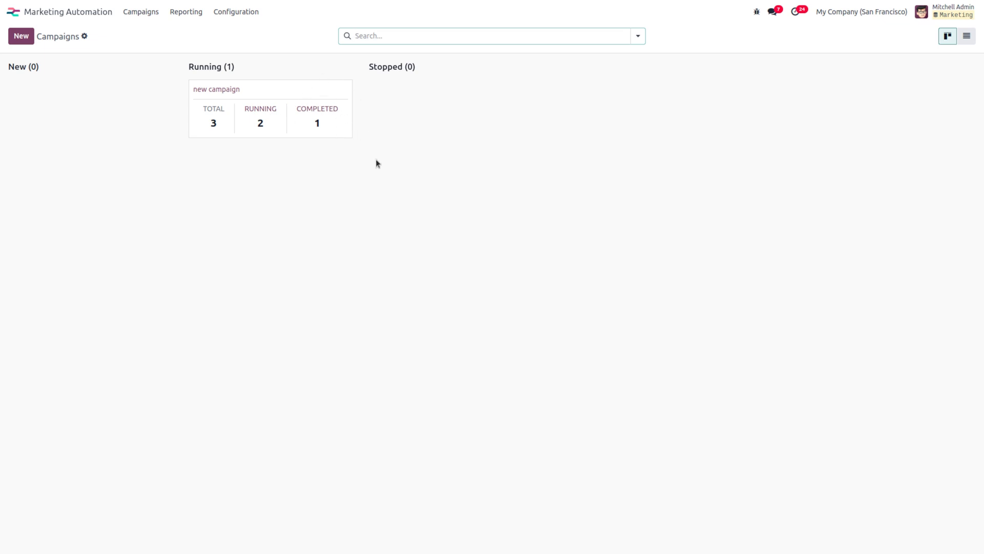
Step: Open the campaign, view Link Tracker statistics, then the Favorite Filters list
left_click(322, 110)
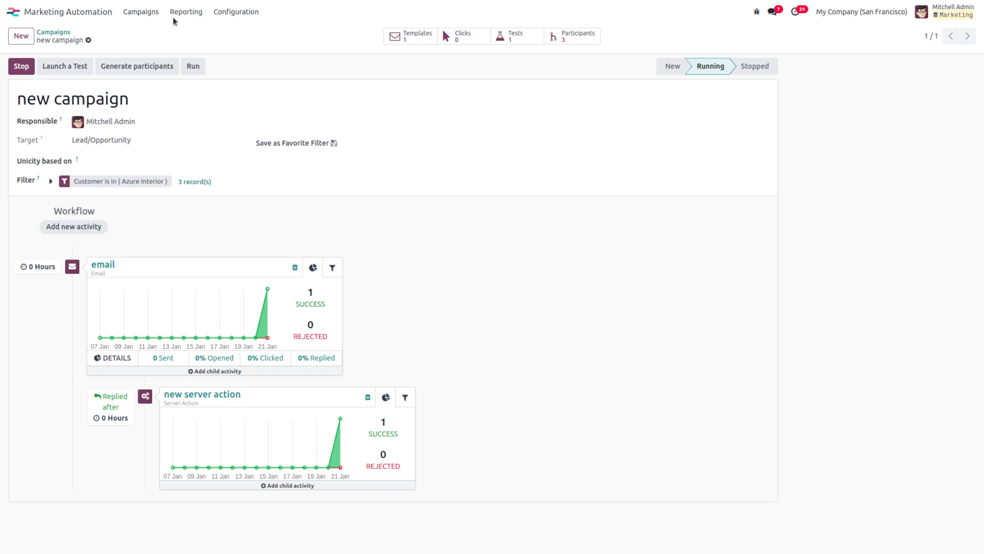
left_click(198, 16)
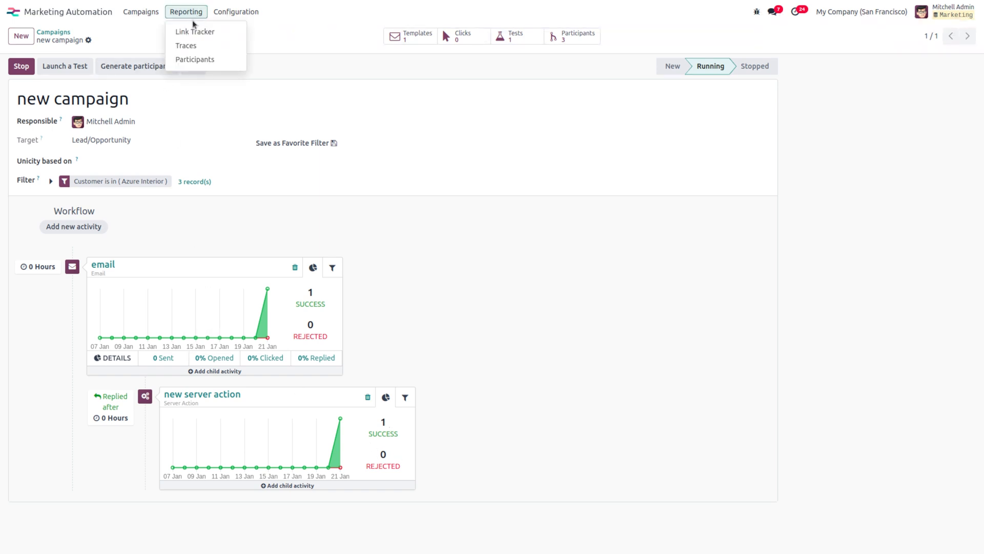
left_click(194, 32)
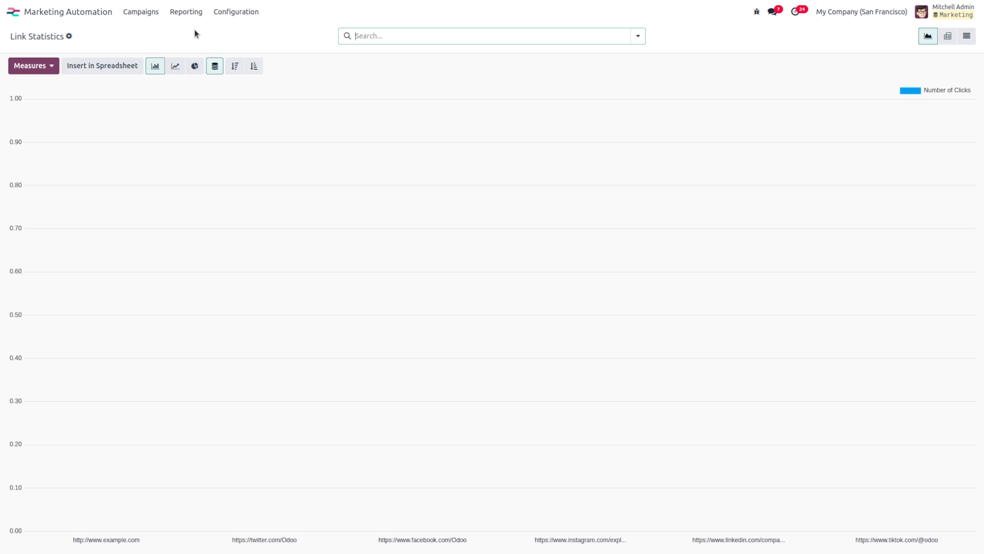
left_click(232, 14)
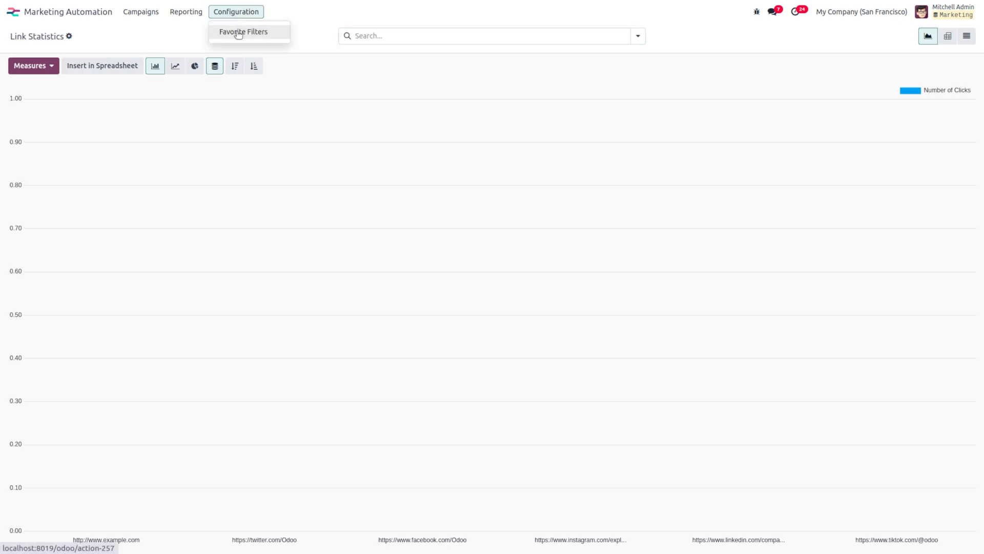
left_click(238, 34)
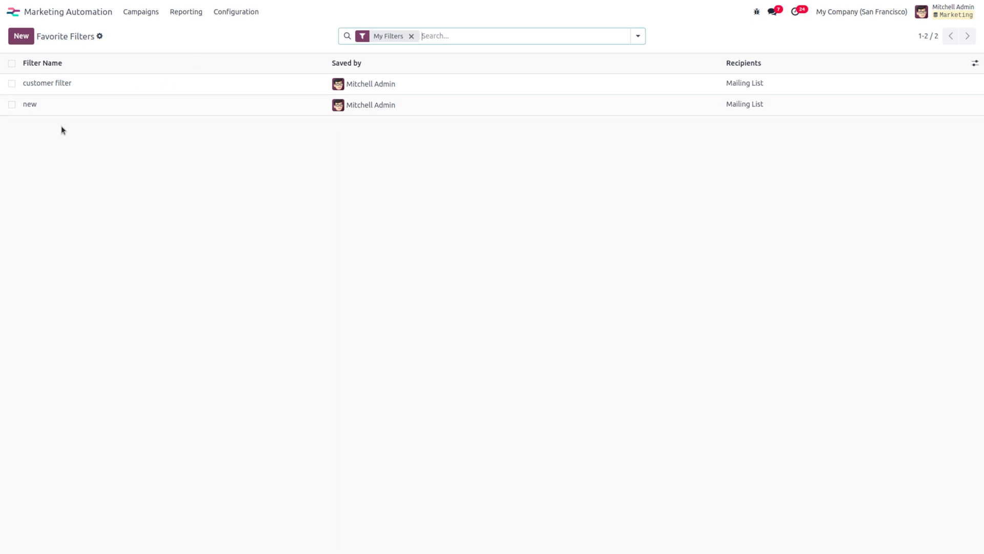
Step: Create a favorite filter named 'new filter' whose Recipients Model is Contact
left_click(20, 36)
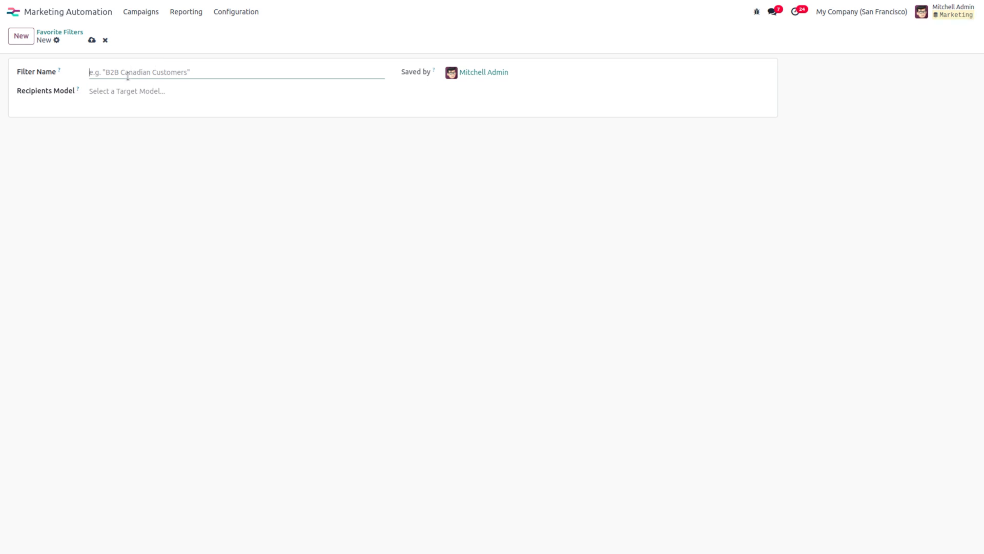
type("new filter")
left_click(128, 92)
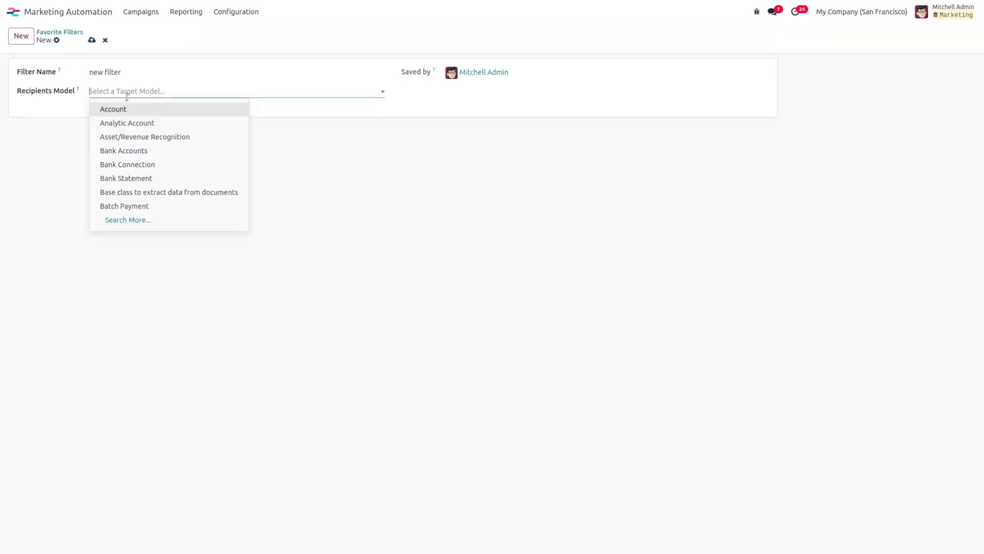
type("cont")
left_click(128, 112)
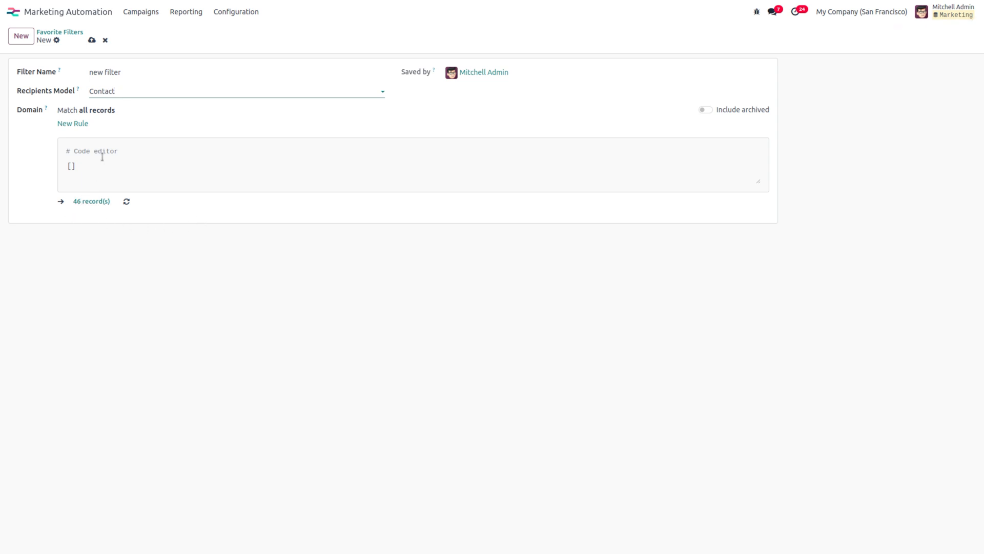
Step: Add a rule Country is in United States, save the filter, and go back to Campaigns
left_click(77, 124)
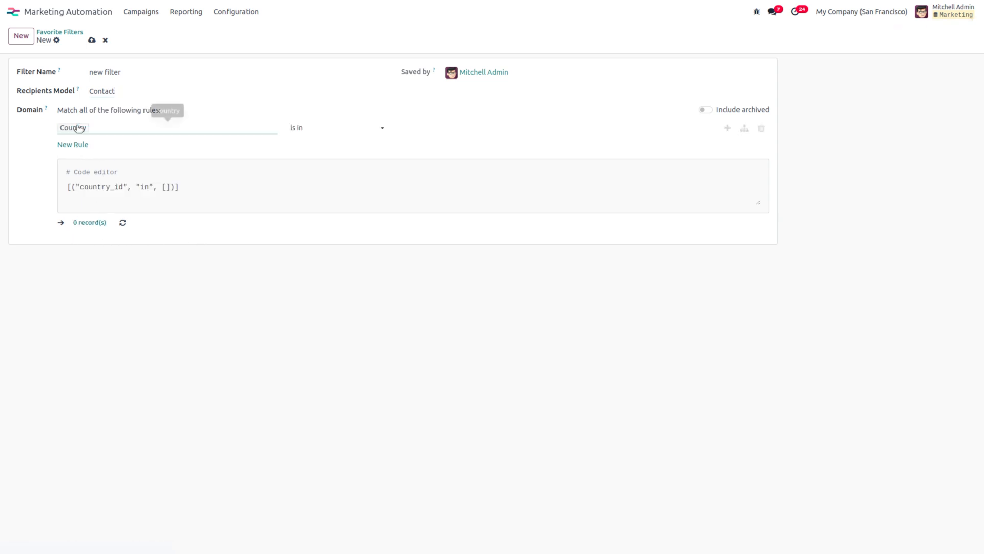
left_click(462, 124)
type("united")
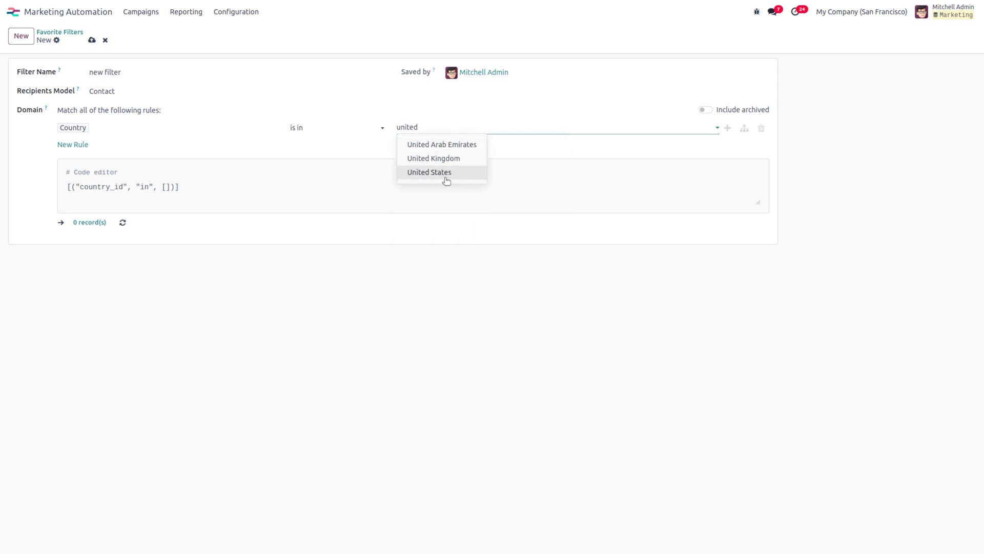
left_click(443, 178)
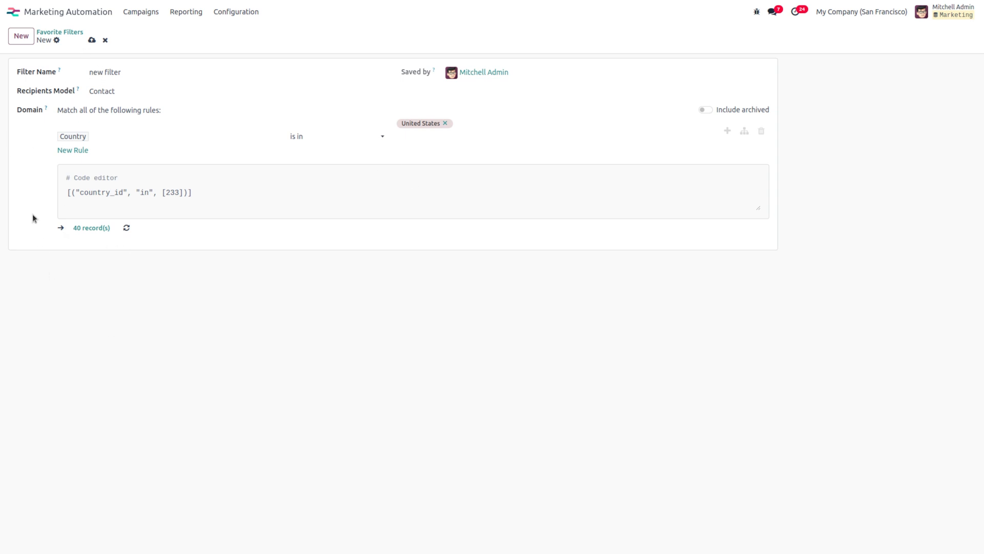
left_click(91, 40)
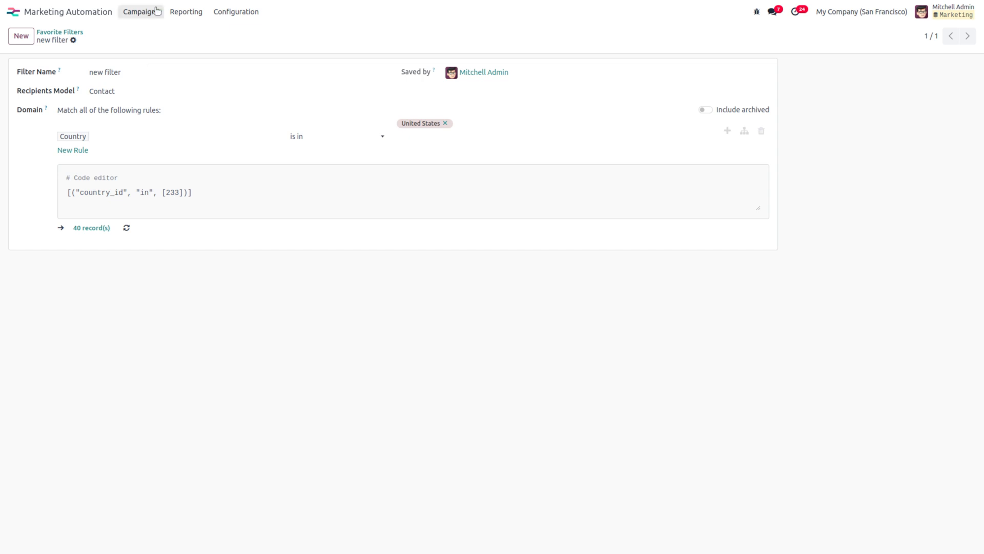
left_click(140, 12)
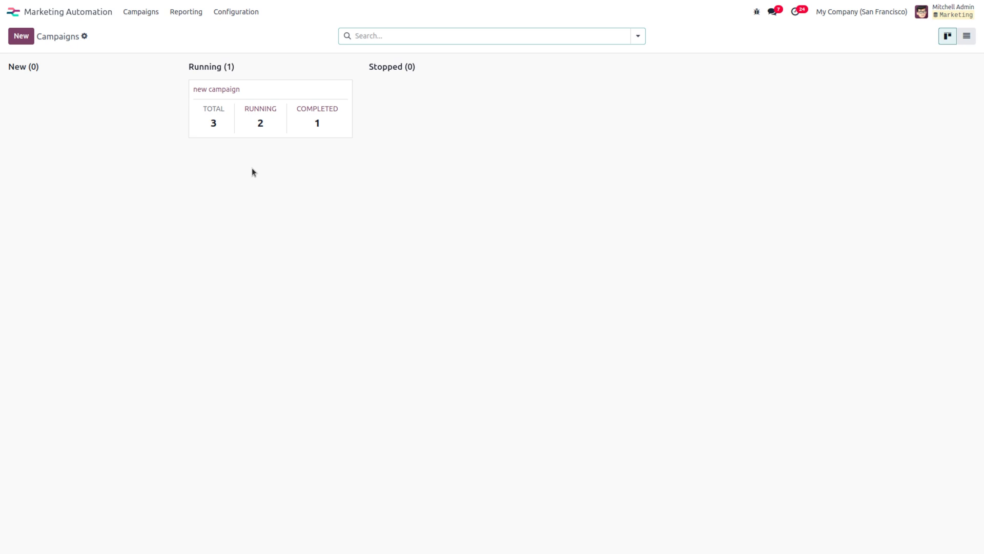
left_click(15, 40)
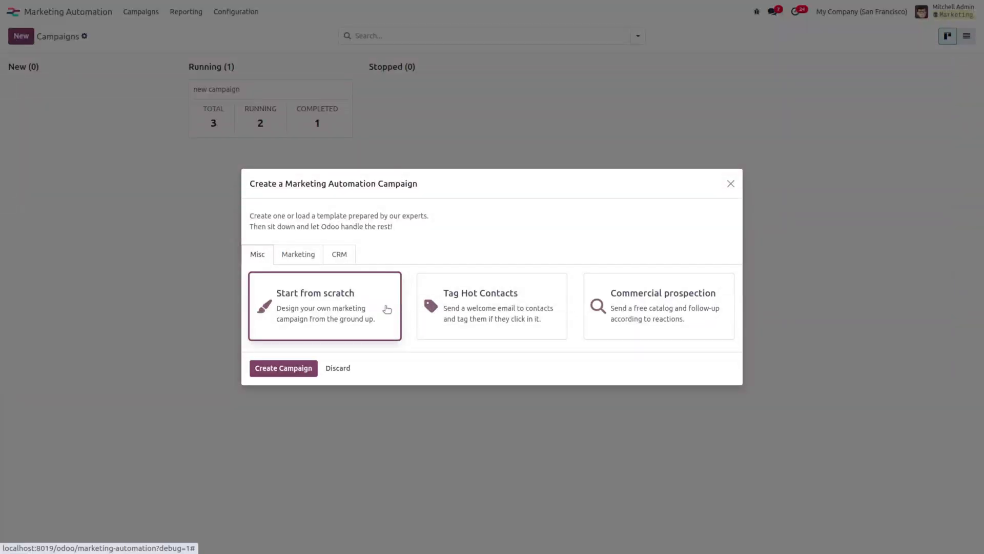
left_click(297, 368)
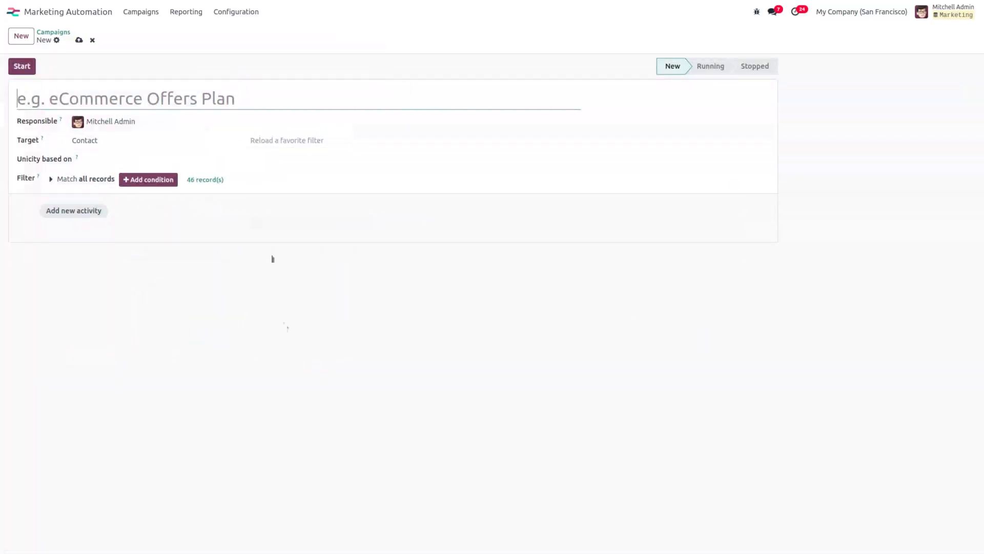
left_click(96, 141)
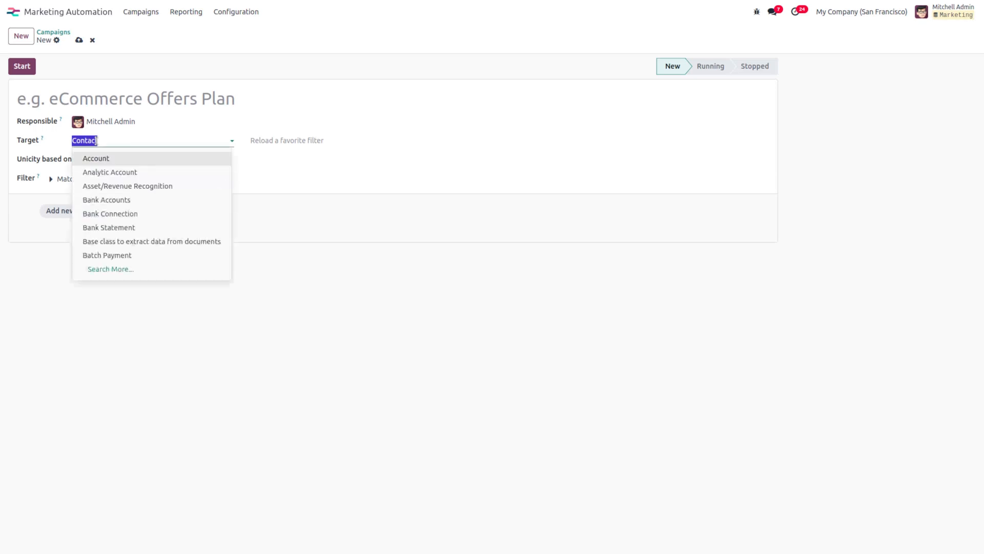
left_click(292, 140)
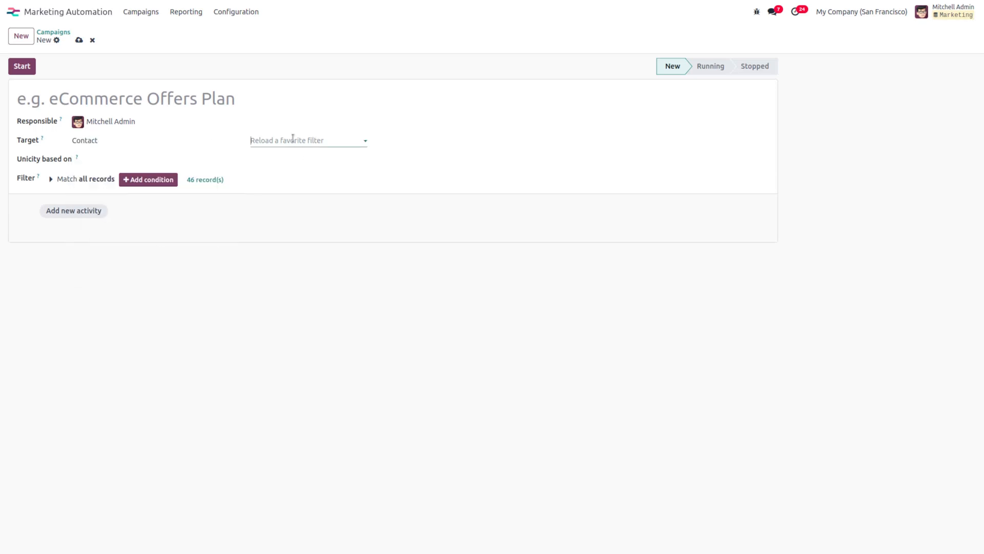
left_click(280, 159)
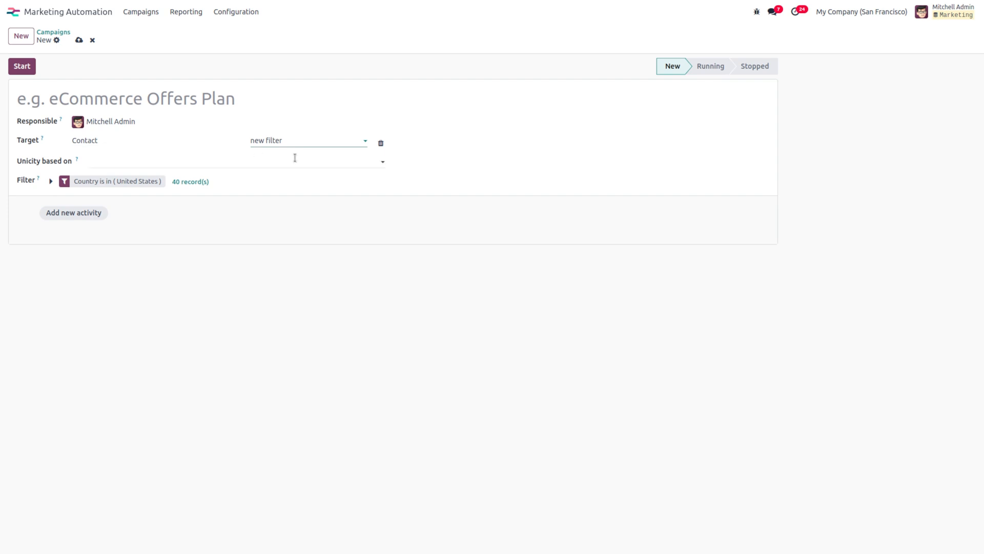
key("BackSpace")
key("BackSpace")
key("BackSpace")
key("BackSpace")
key("BackSpace")
key("BackSpace")
key("BackSpace")
key("BackSpace")
key("BackSpace")
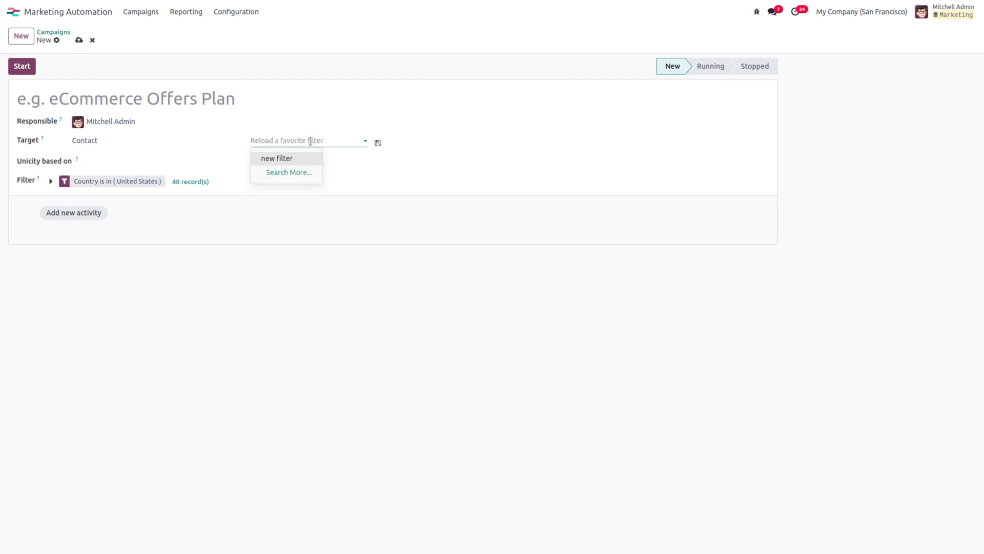
left_click(516, 175)
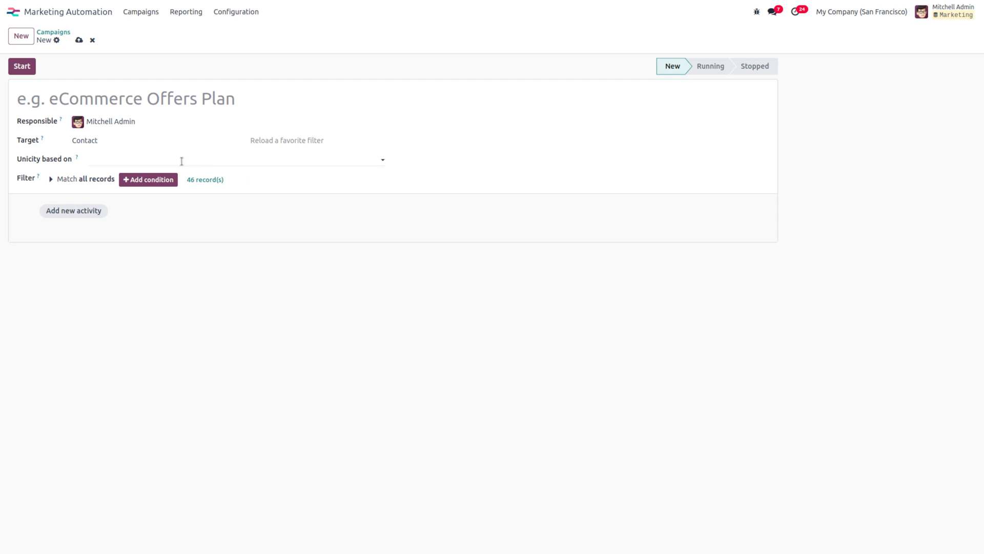
left_click(301, 140)
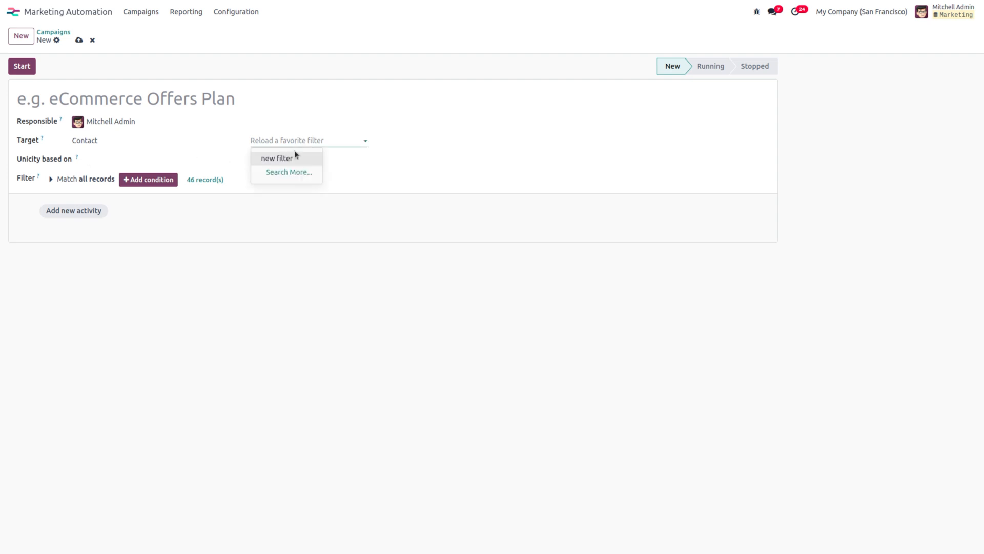
left_click(296, 157)
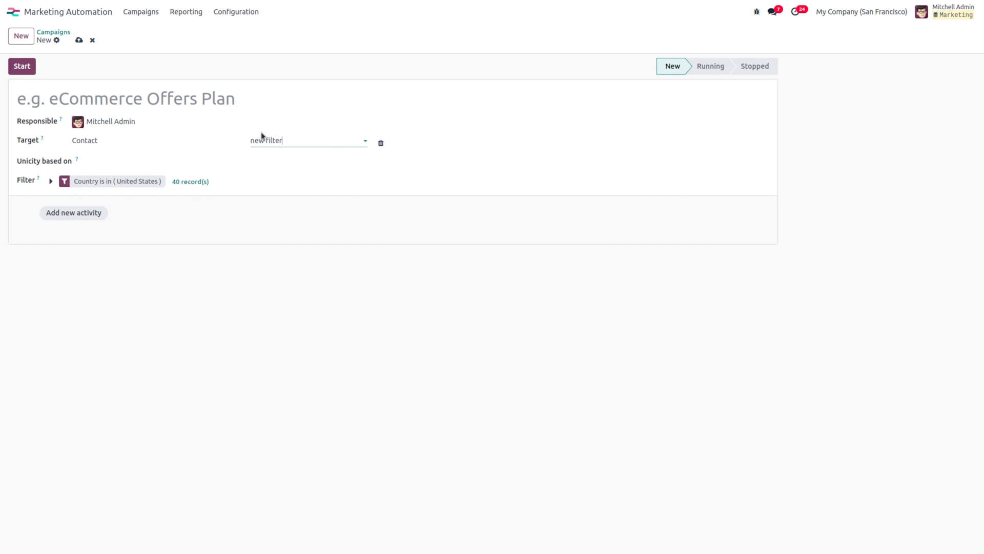
left_click(192, 17)
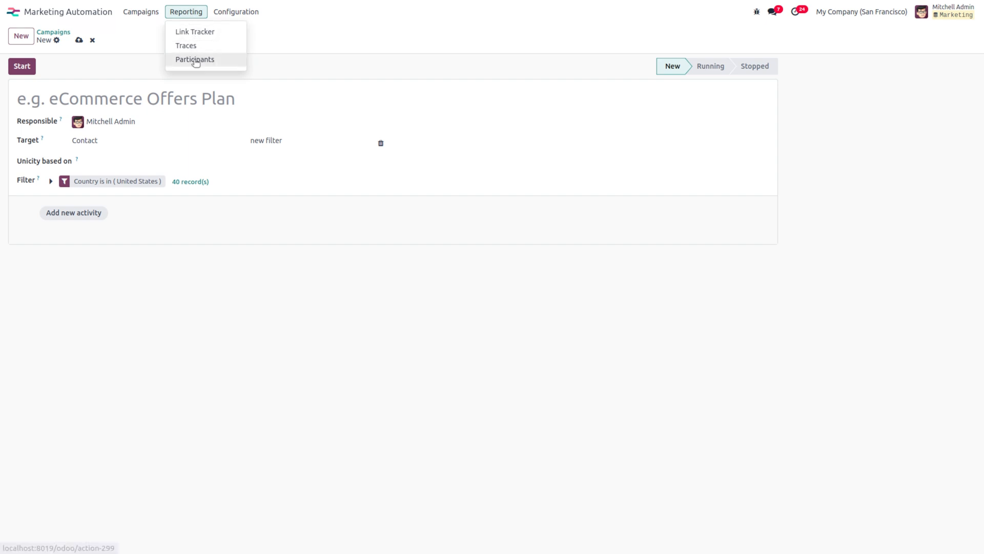
left_click(188, 30)
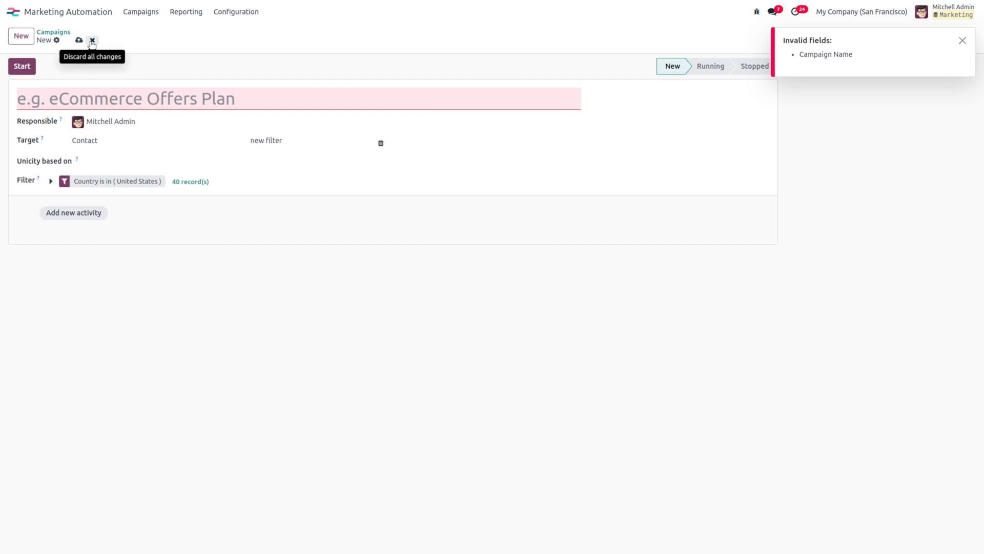
left_click(92, 39)
Step: Look at the Link Tracker report, then show the Traces report for the email and server action steps
left_click(182, 17)
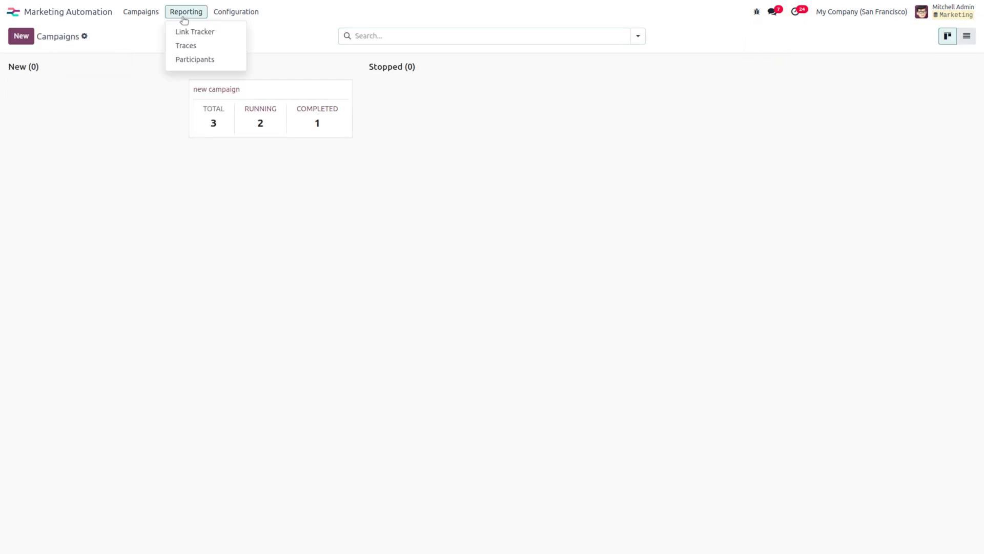
left_click(196, 31)
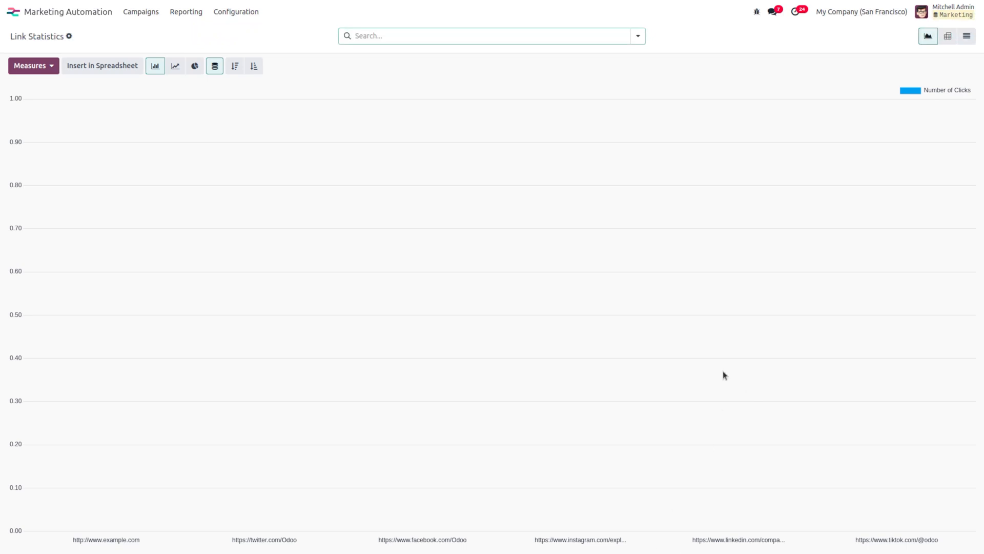
left_click(185, 11)
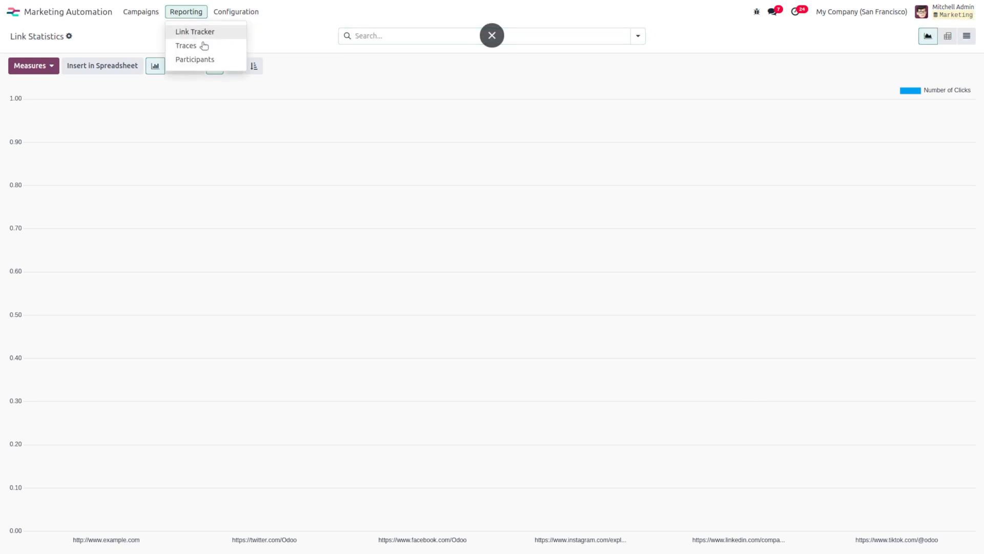
left_click(185, 49)
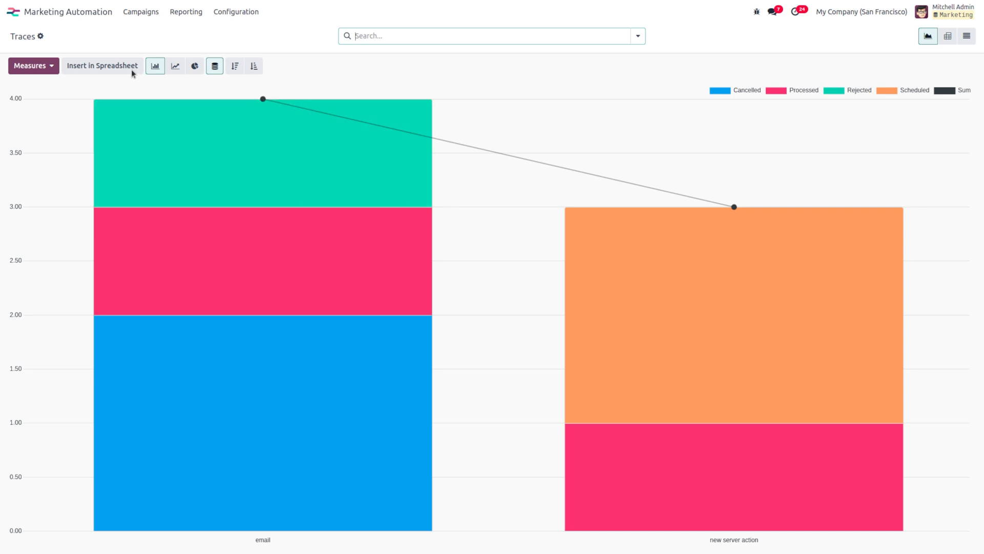
Step: Check the Participants report's Completed/Running pie chart, then return to the Odoo apps grid
left_click(192, 18)
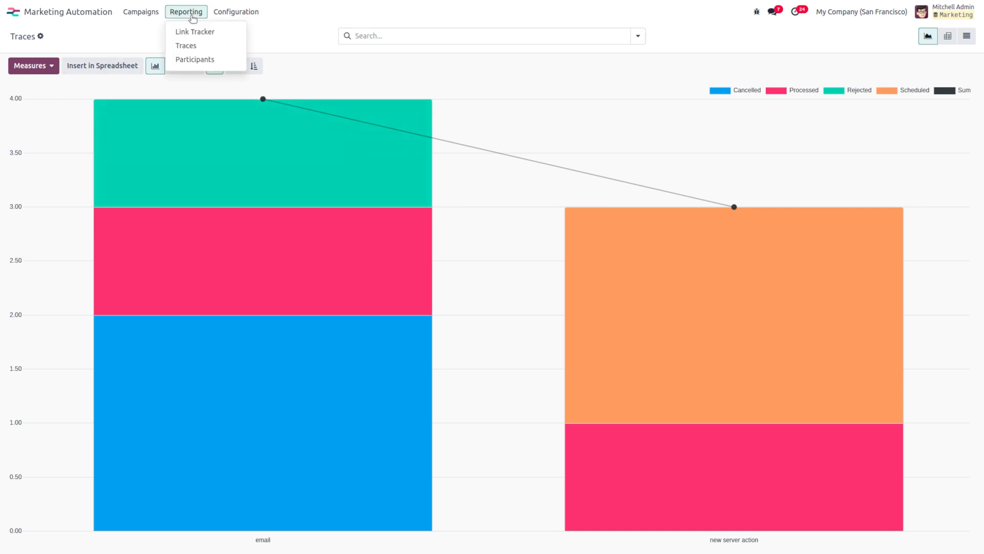
left_click(223, 59)
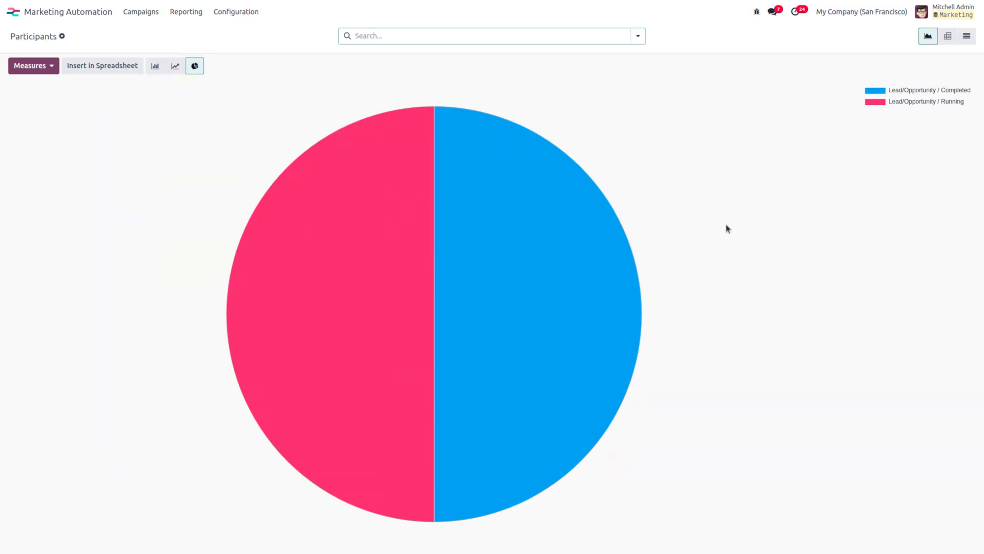
mouse_move(513, 351)
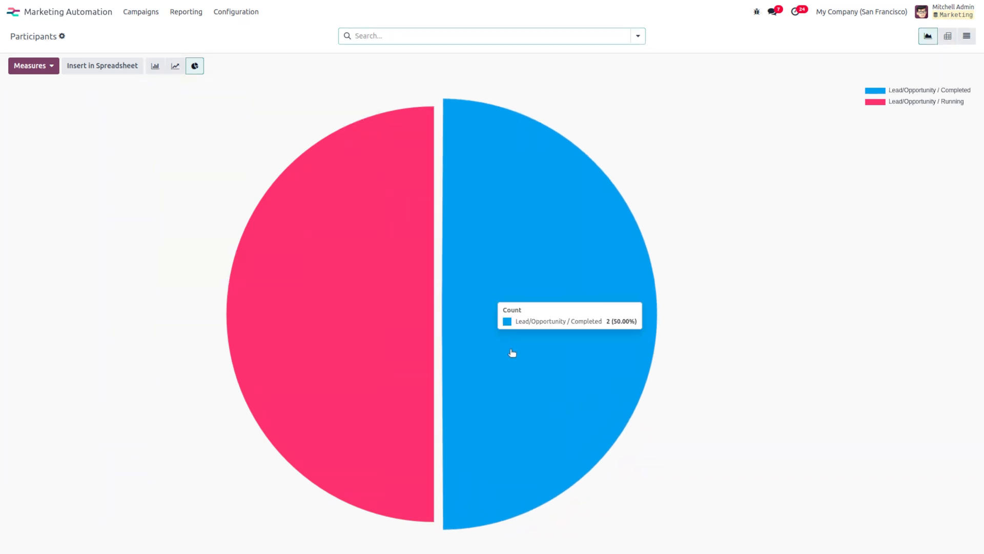
mouse_move(334, 360)
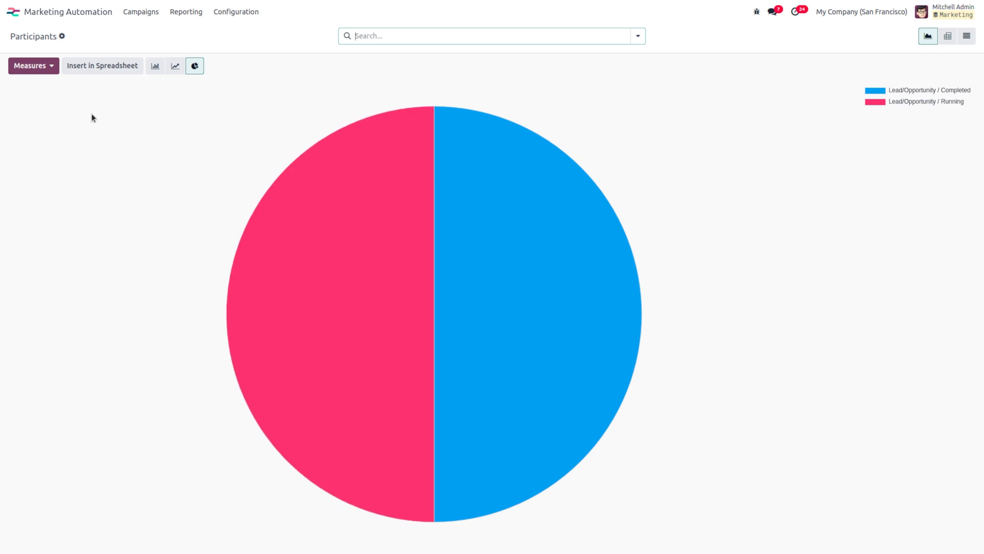
left_click(31, 17)
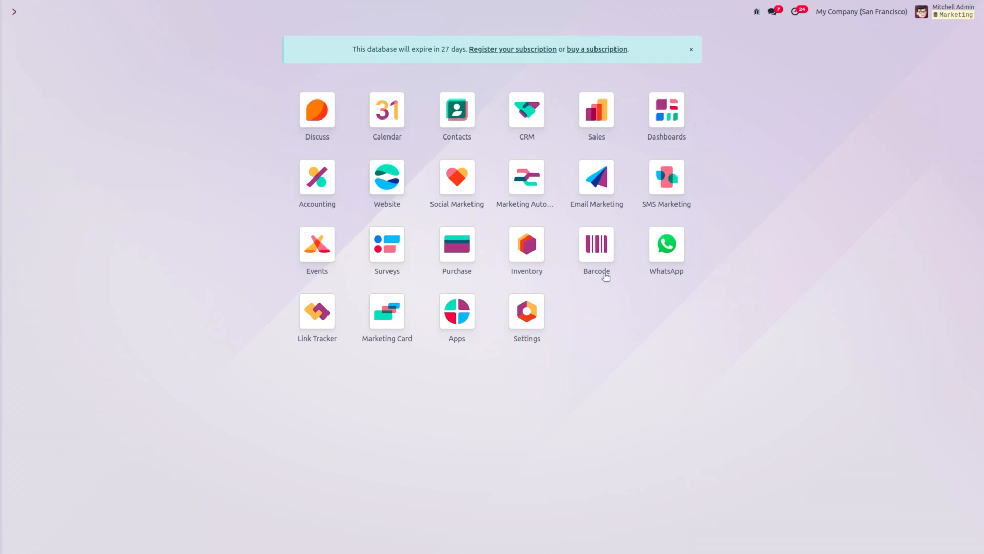
Step: In the Marketing Card app, create a new card campaign and name it 'Staff Card'
left_click(392, 327)
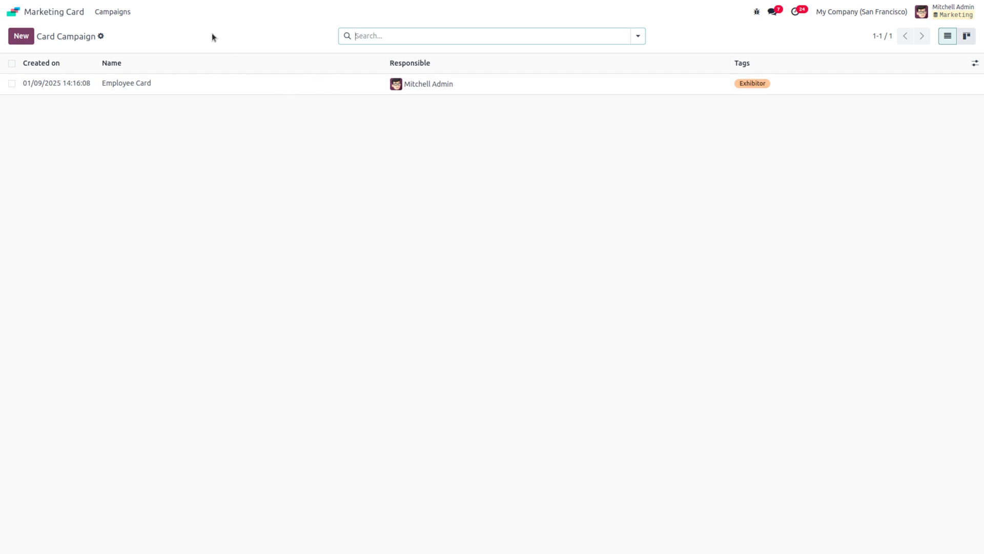
left_click(27, 36)
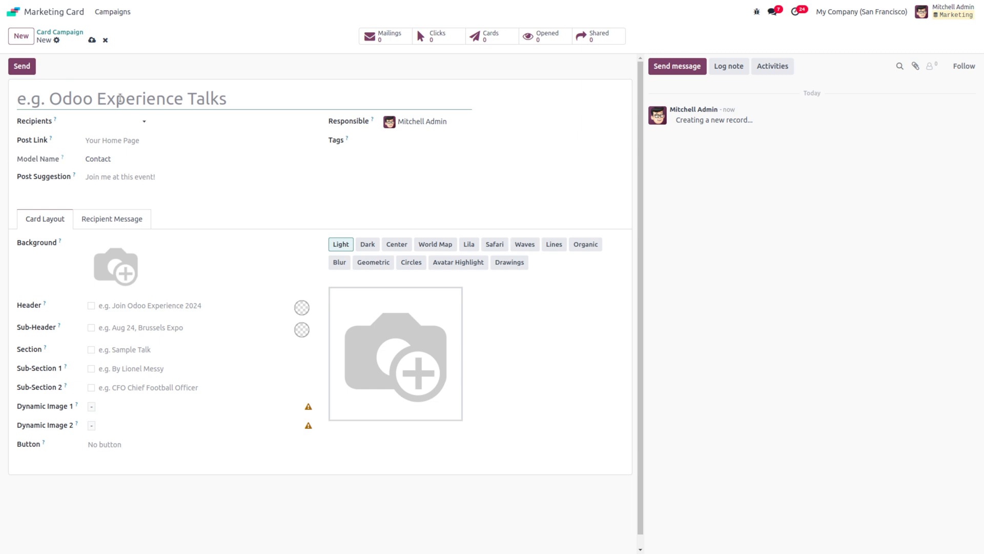
type("S")
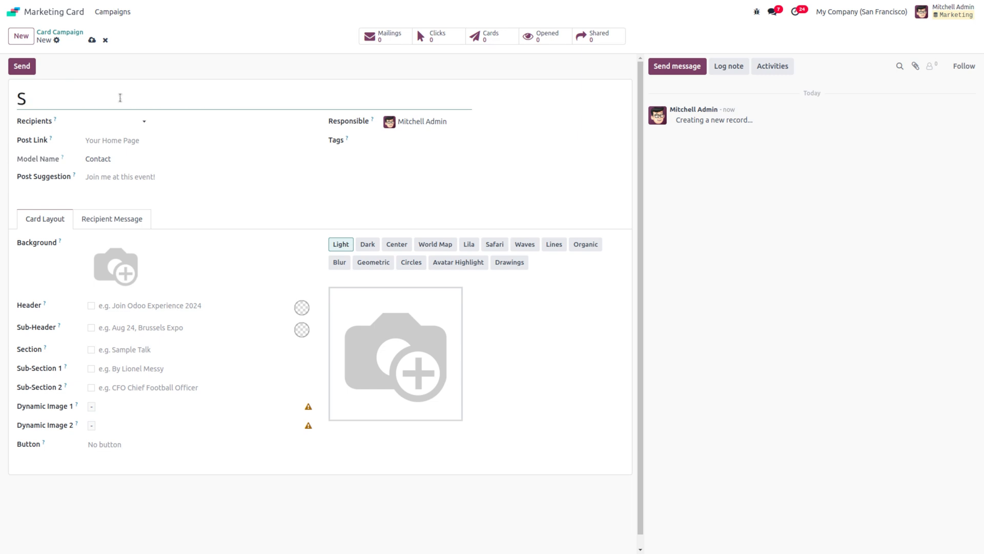
type("taff Cars")
key("BackSpace")
type("d")
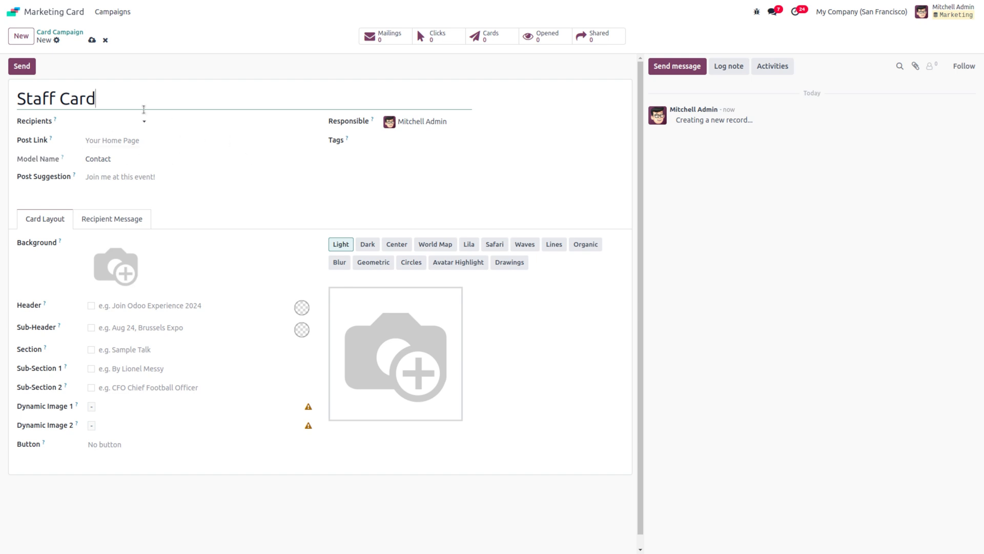
Step: Set Recipients to Contact and preview the card on Azure Interior
left_click(100, 128)
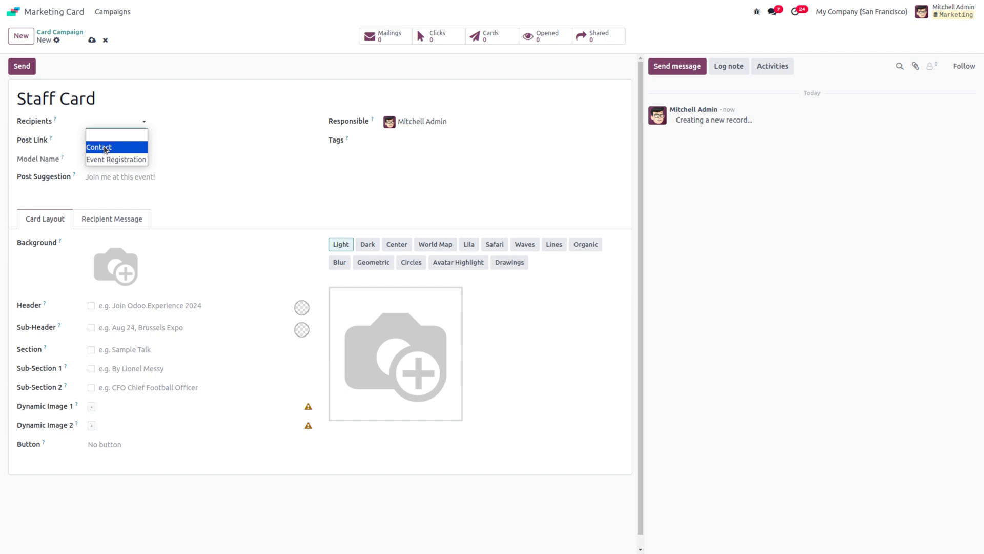
left_click(104, 149)
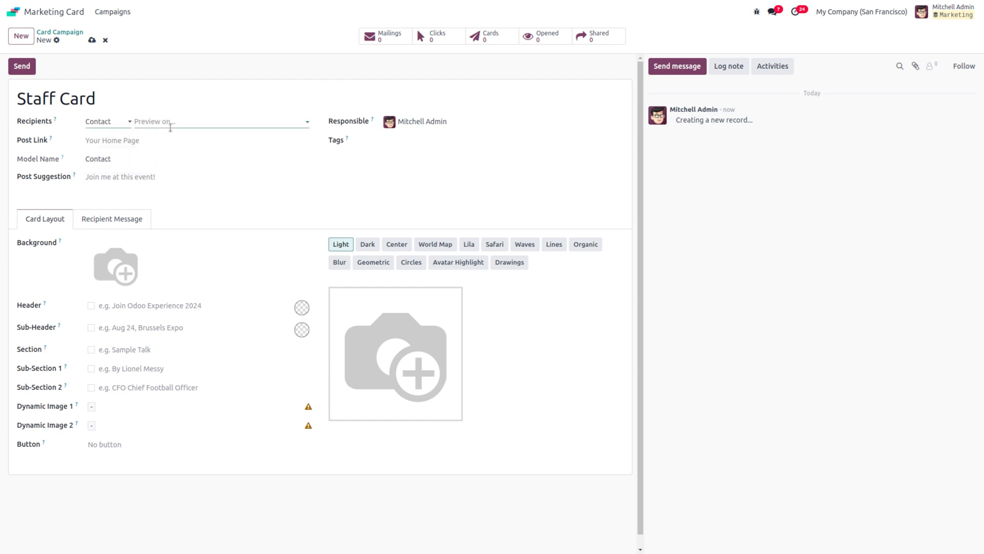
left_click(152, 120)
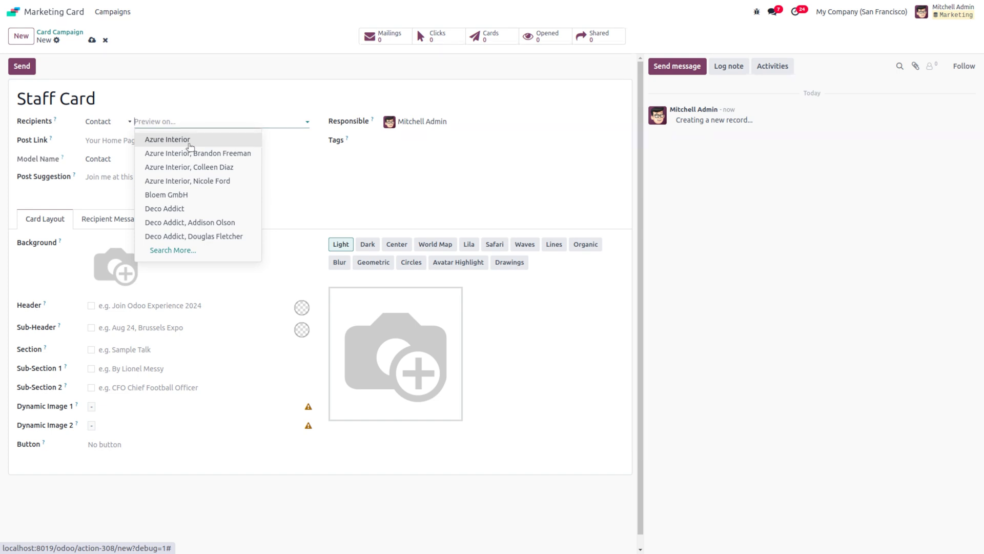
left_click(191, 146)
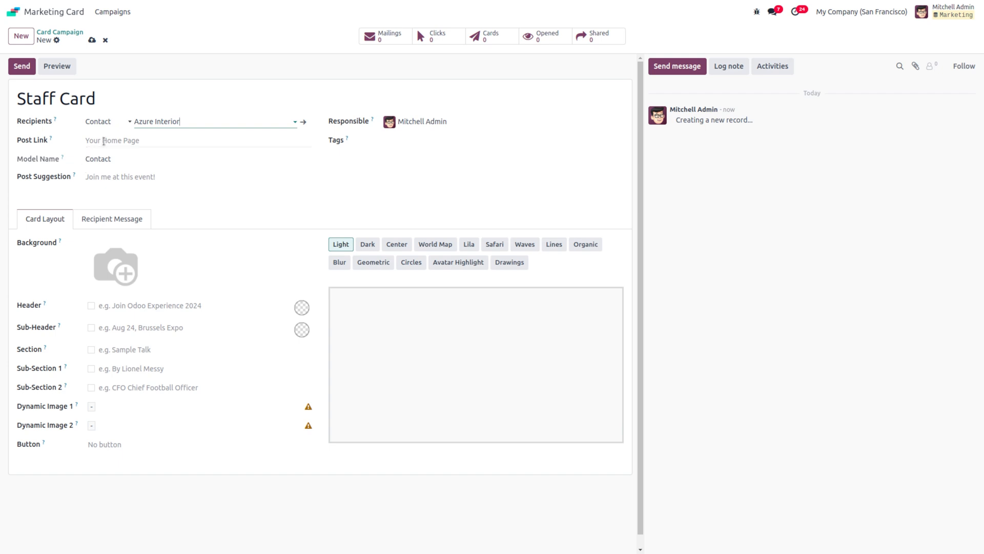
left_click(104, 141)
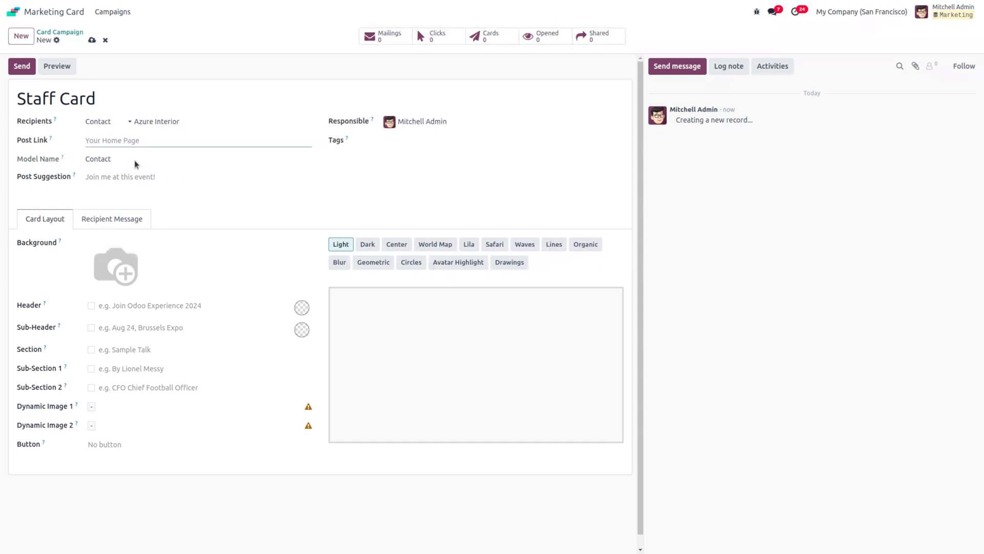
left_click(109, 159)
Step: Set Post Suggestion to 'Join me at the event' and tag the campaign with a new 'employee' tag
left_click(174, 176)
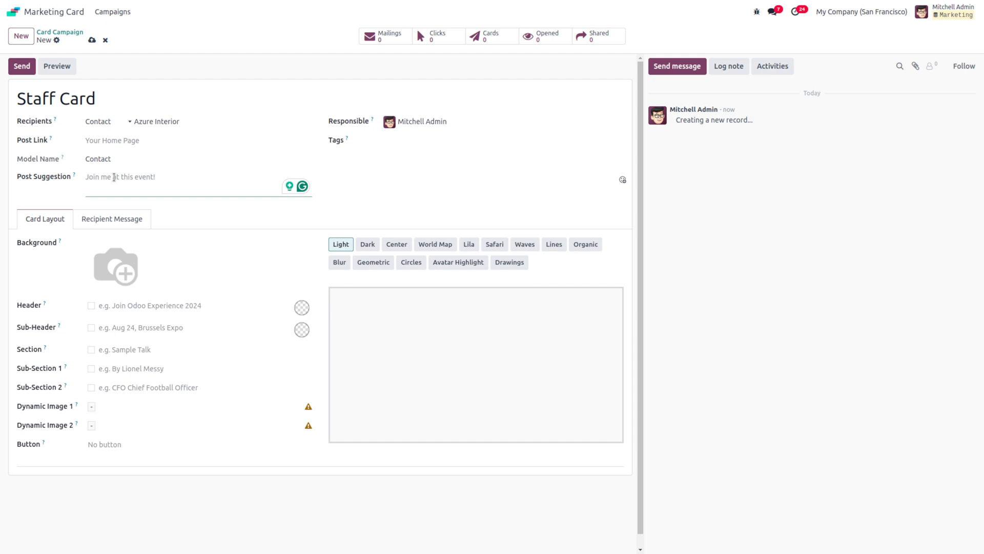
type("Join")
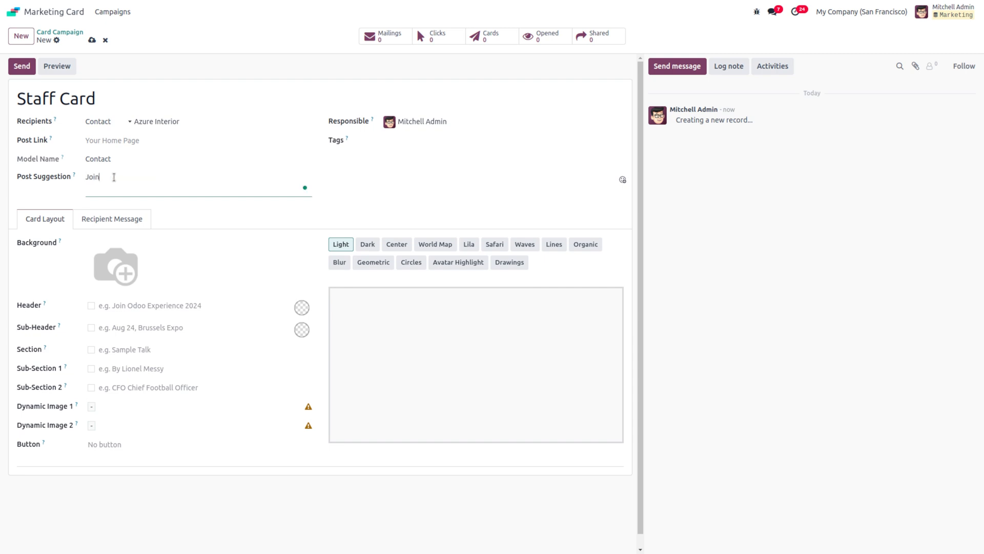
type(" me at the event")
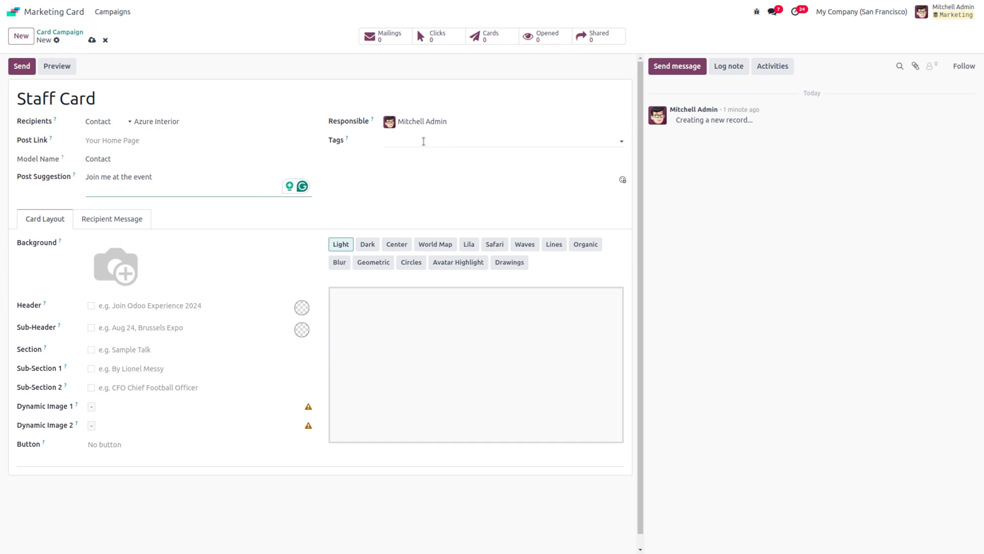
left_click(423, 141)
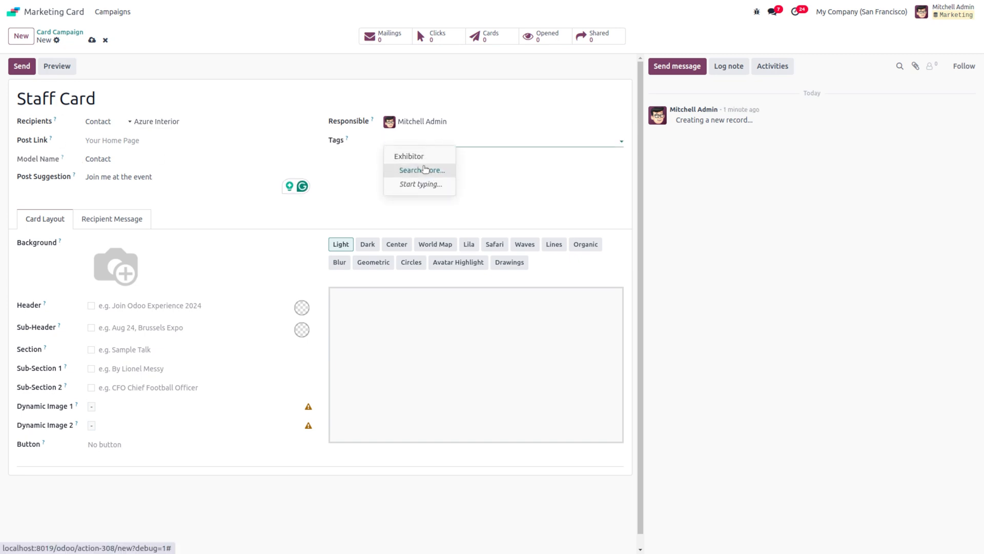
left_click(423, 169)
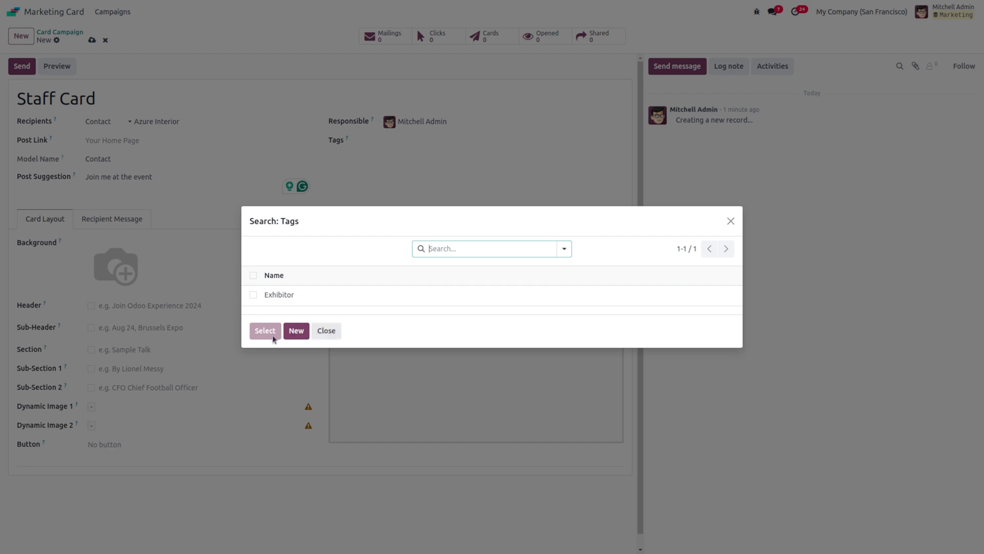
left_click(295, 331)
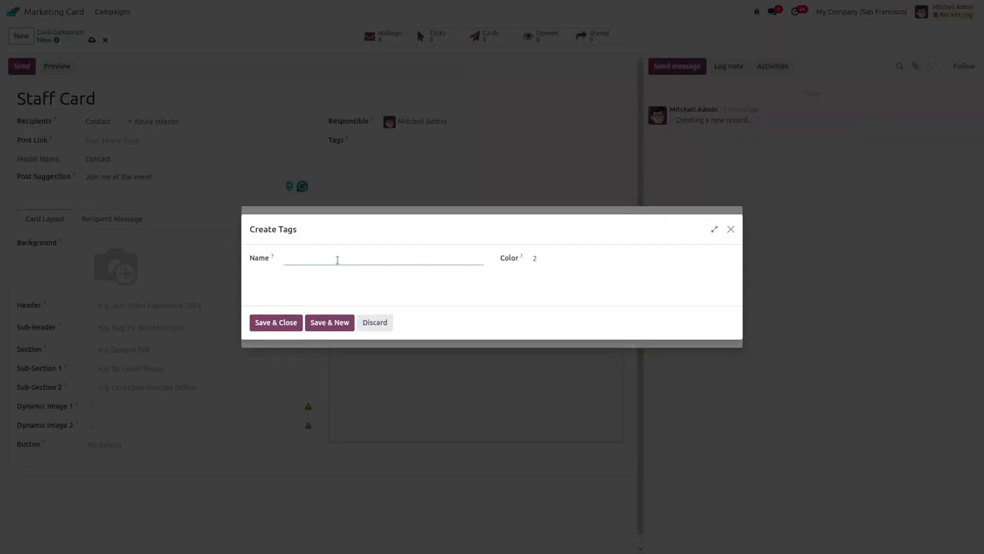
type("employee")
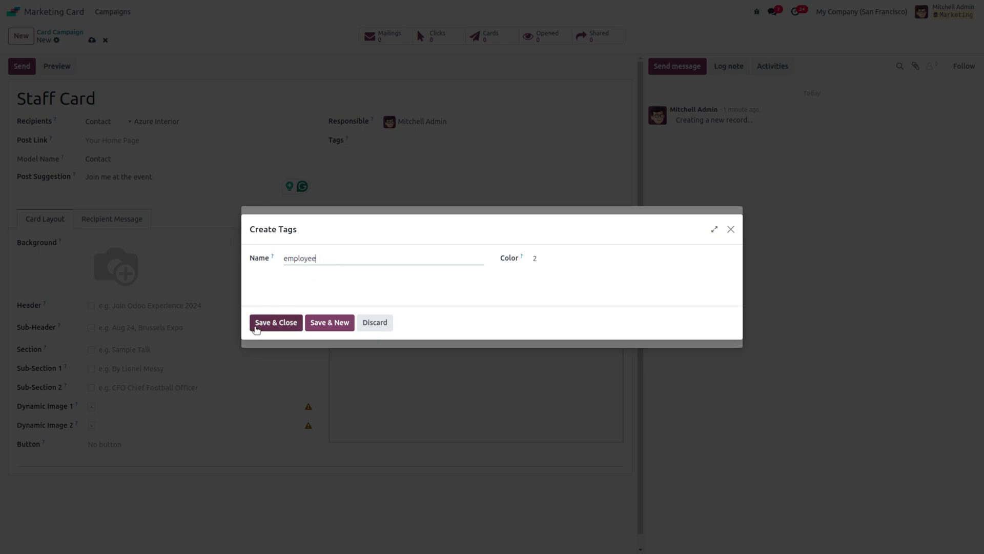
left_click(256, 327)
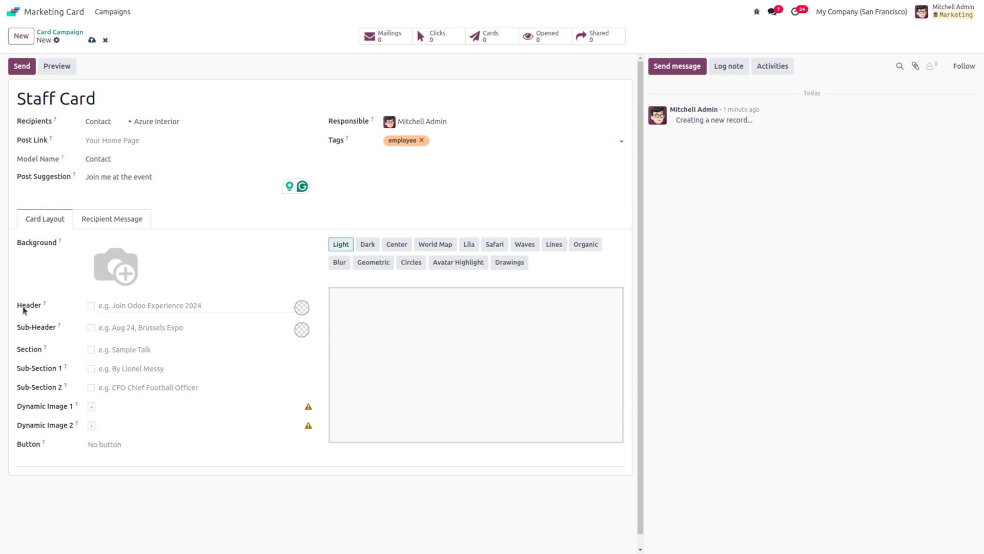
Step: Set the red-rose bouquet picture shopping.webp from Recent files as the card background
mouse_move(130, 268)
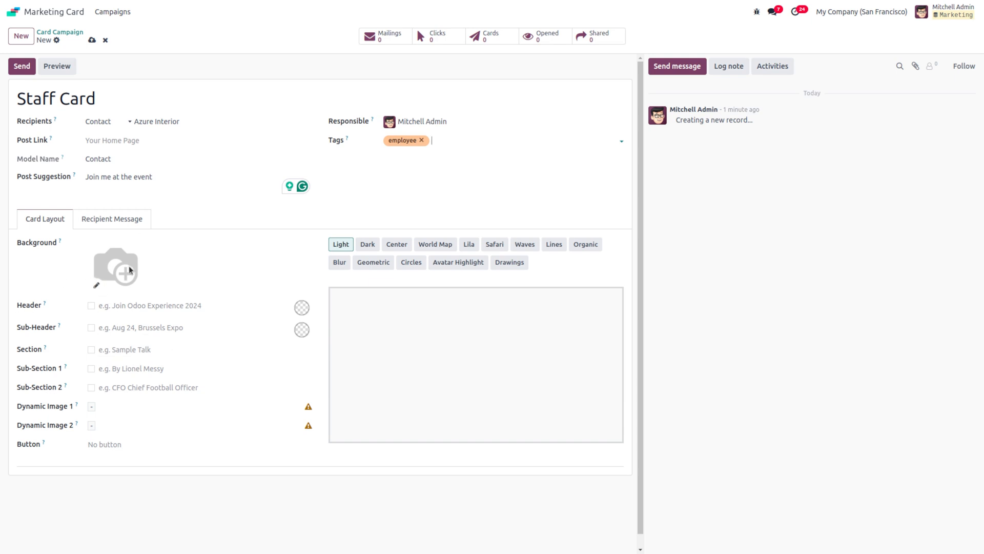
left_click(97, 286)
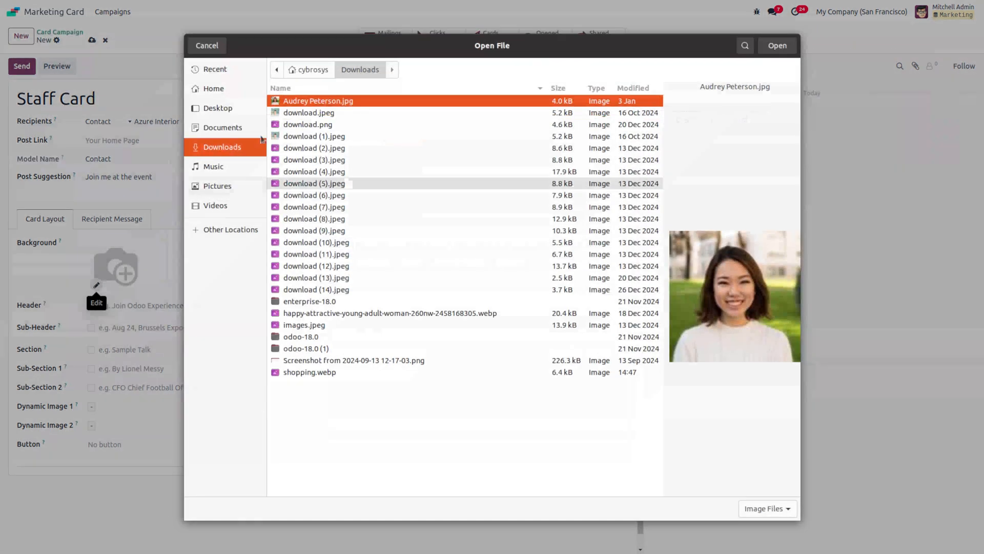
left_click(224, 75)
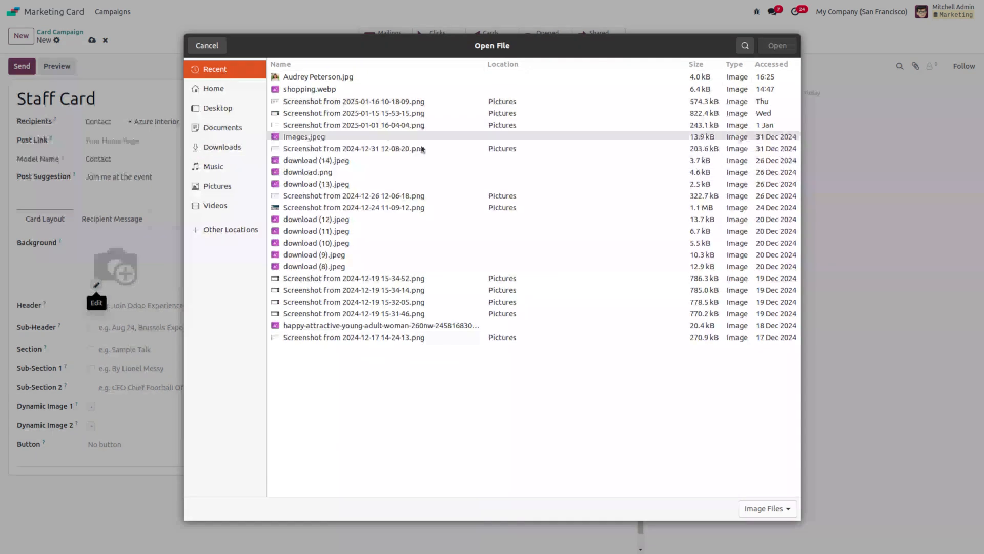
double_click(310, 89)
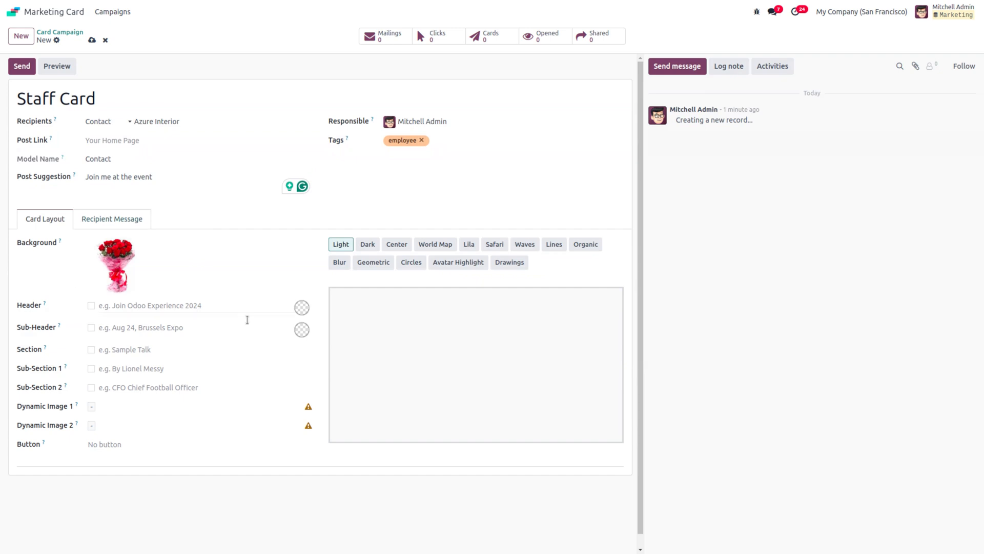
left_click(116, 305)
Step: Enter the header 'join the entertainment session', keeping header and sub-header as plain text
type("join")
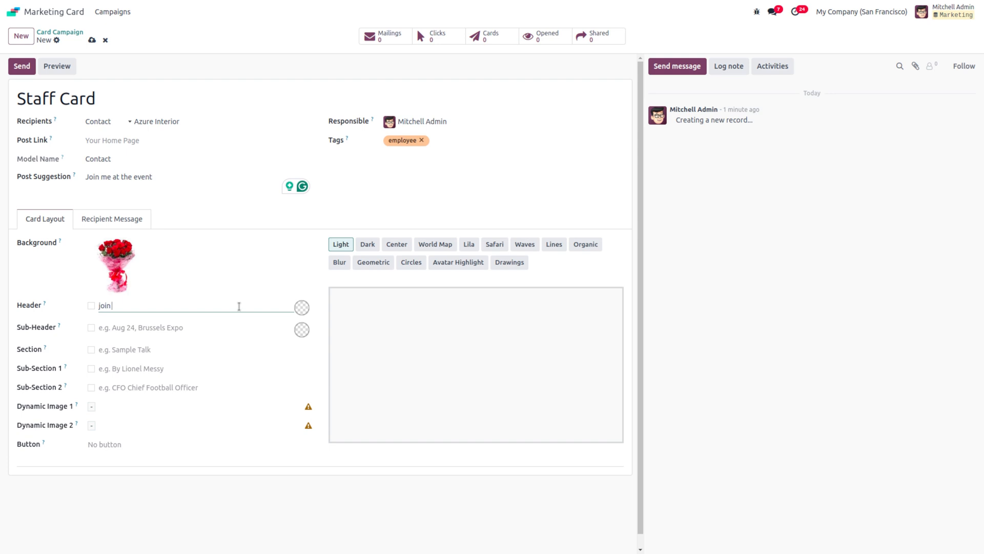
type(" the entertainment session")
left_click(109, 331)
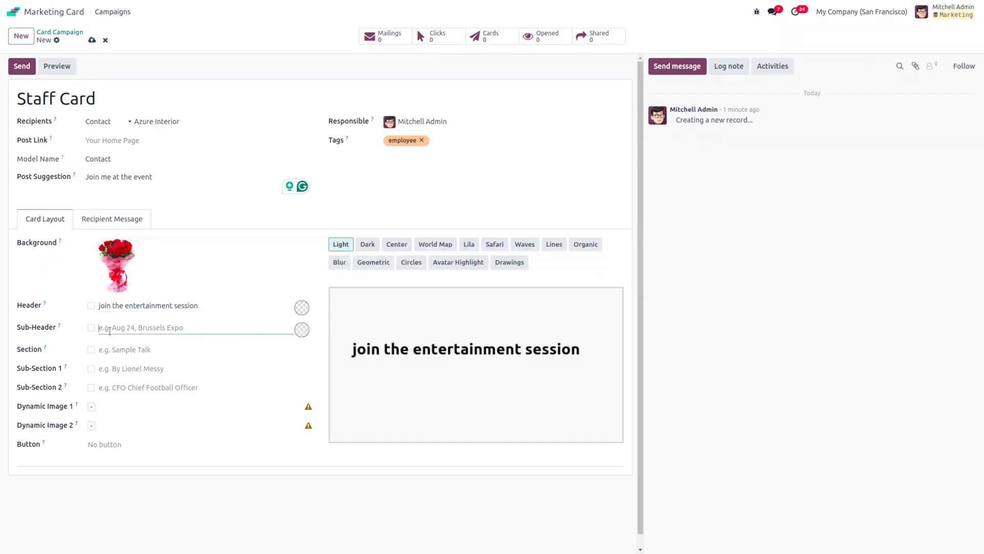
left_click(91, 305)
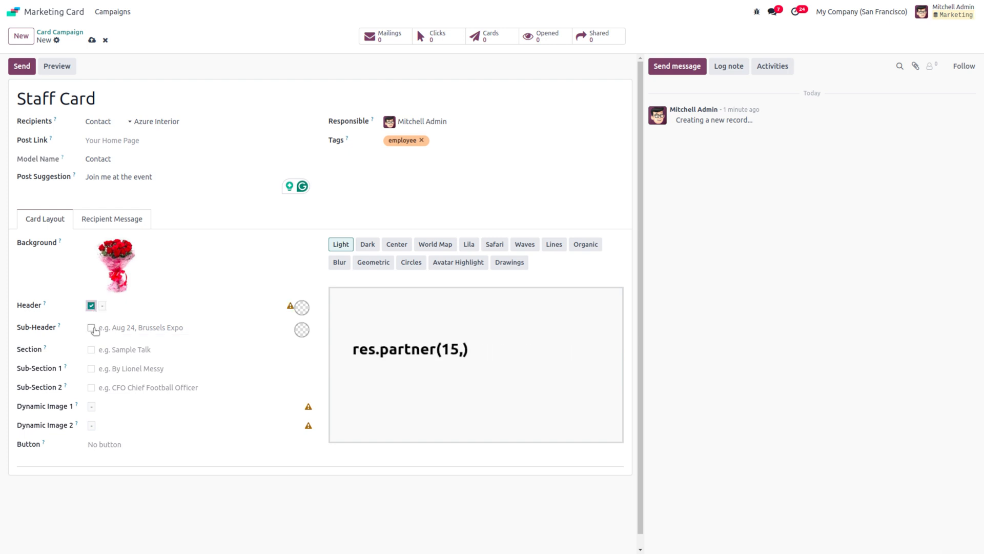
left_click(91, 328)
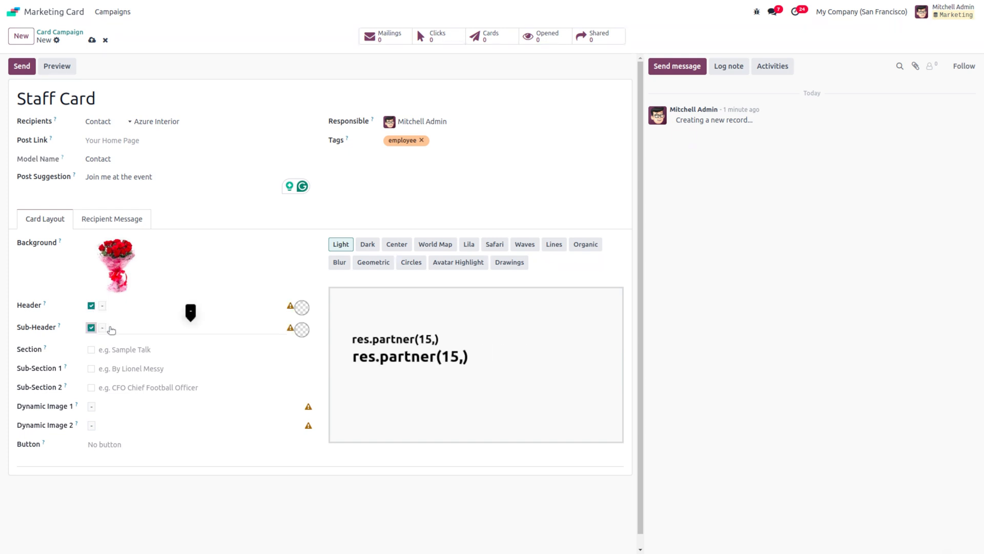
left_click(91, 306)
left_click(91, 327)
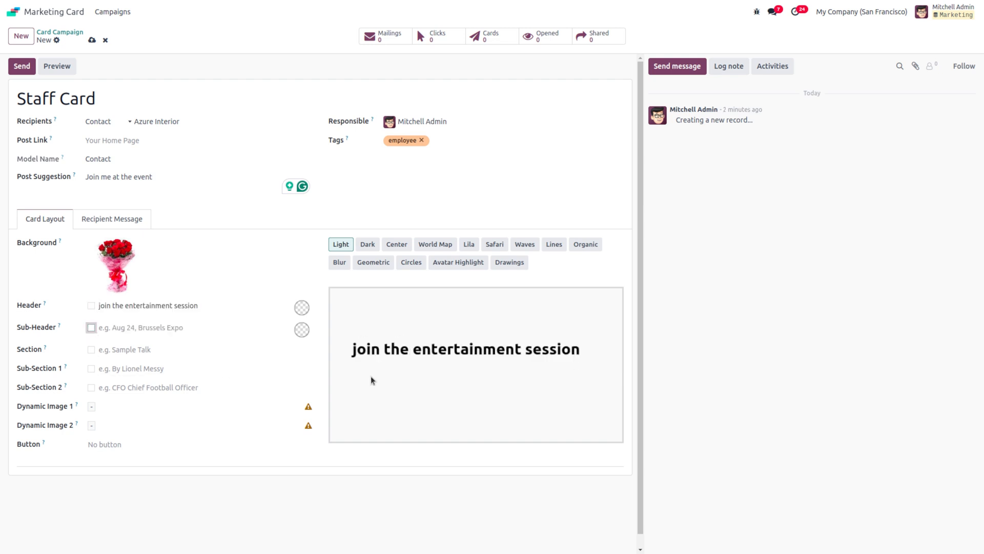
Step: Enter the sub-header 'Auditorium 1, 12.12.12'
left_click(121, 327)
type("Audo")
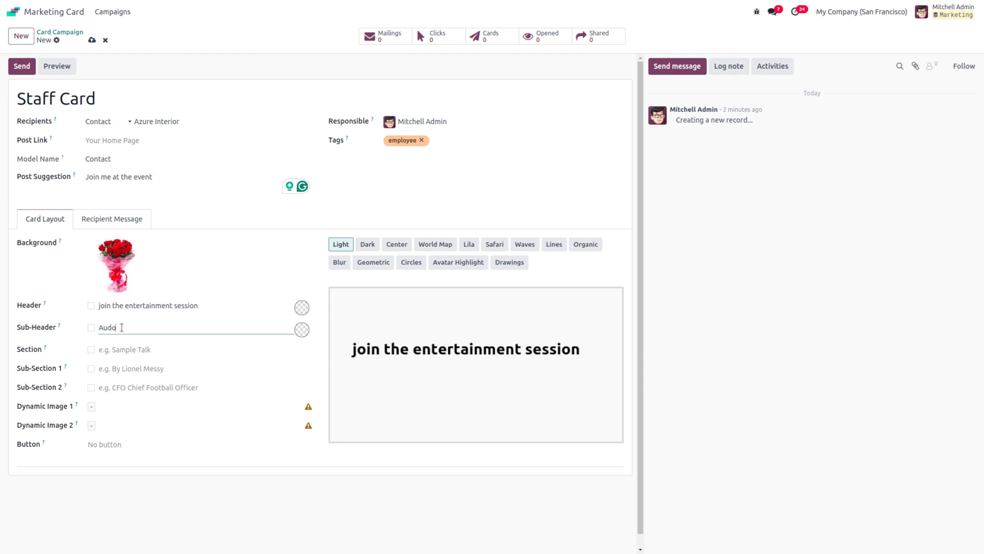
key("BackSpace")
type("itorium 1, 12.12.12")
Step: Fill Section with 'intractive session' and Sub-Section 1 with 'nobel price winner'
left_click(146, 348)
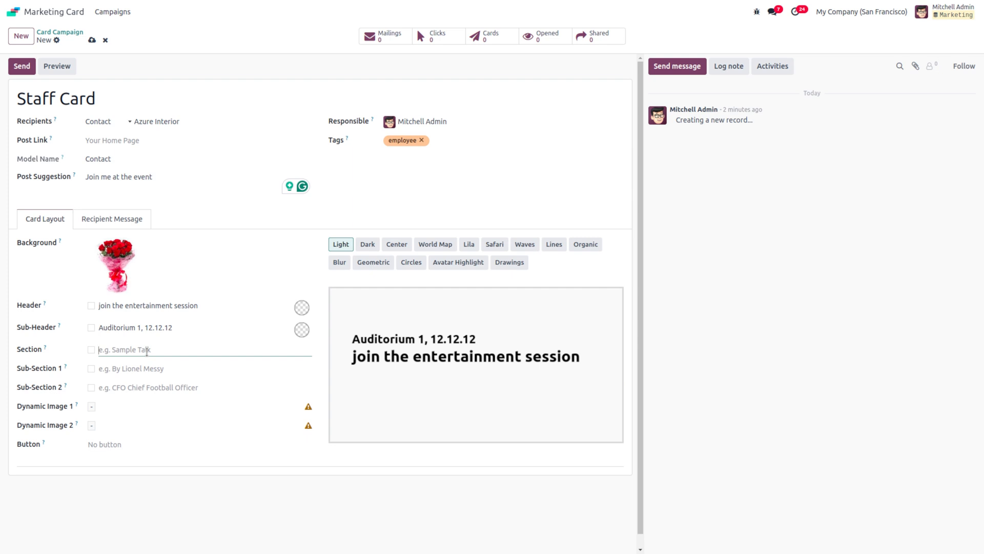
type("intre")
type("dtive s")
type("ession")
left_click(152, 373)
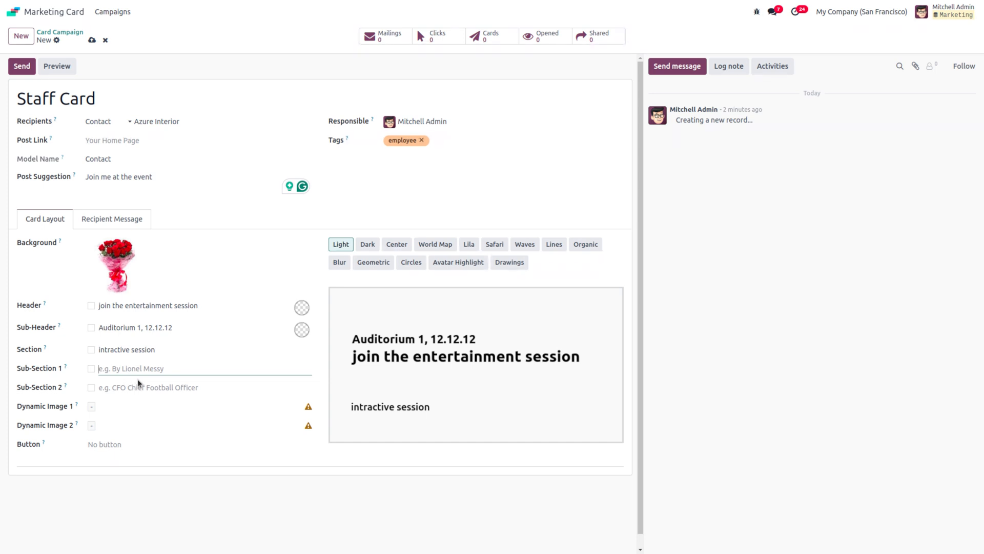
type("nobel price winner")
left_click(108, 441)
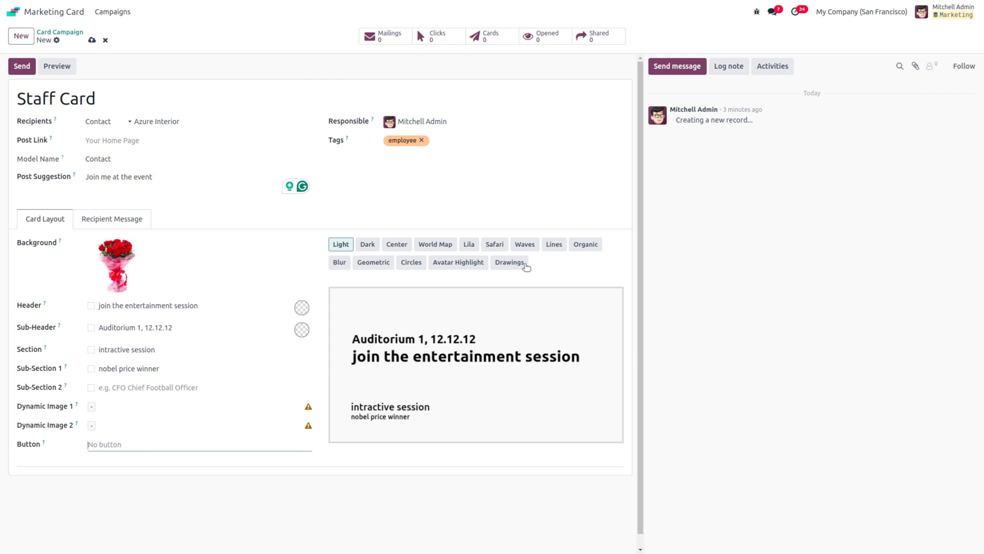
Step: Preview the card in Dark, World Map, Drawings, Avatar Highlight, Circles, Geometric, Blur and Light layouts
left_click(347, 246)
left_click(367, 244)
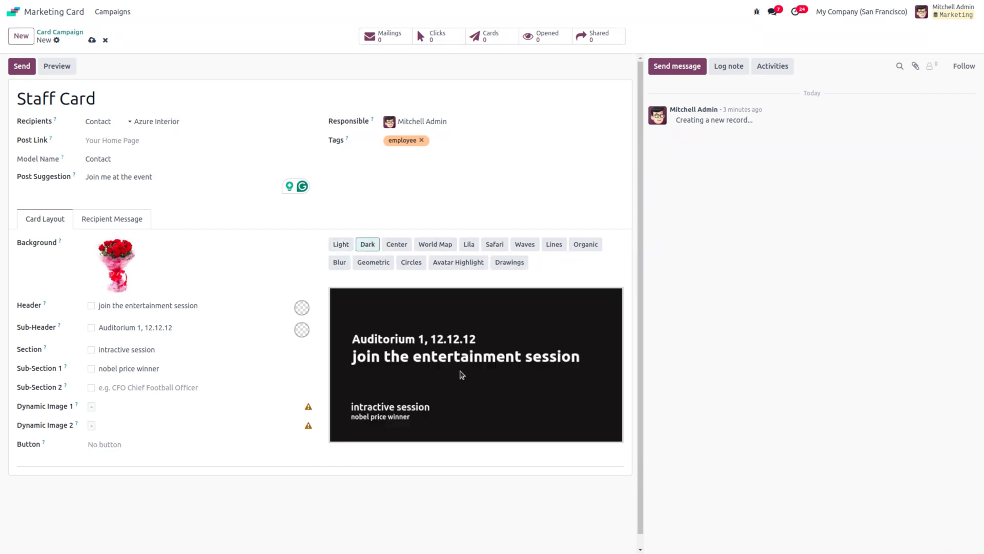
left_click(395, 246)
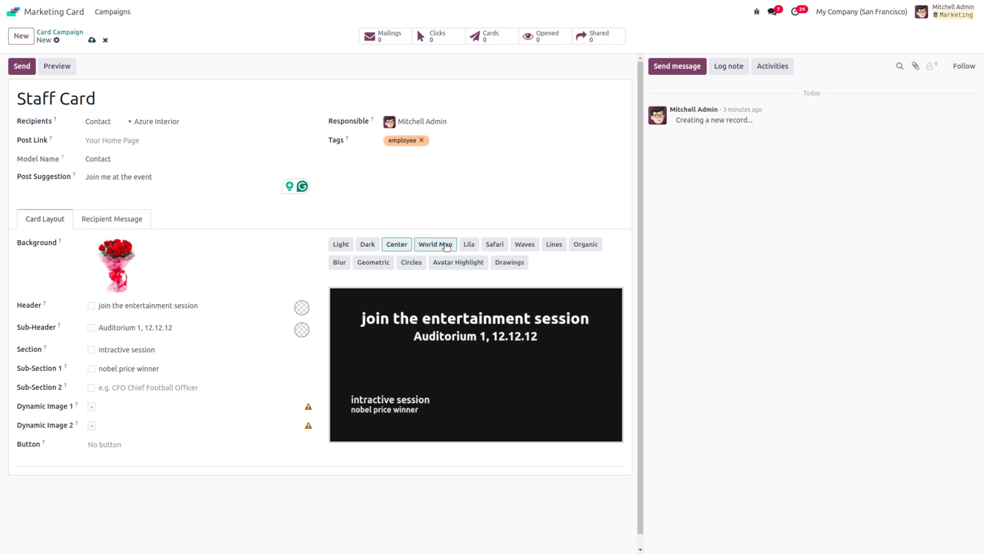
left_click(435, 244)
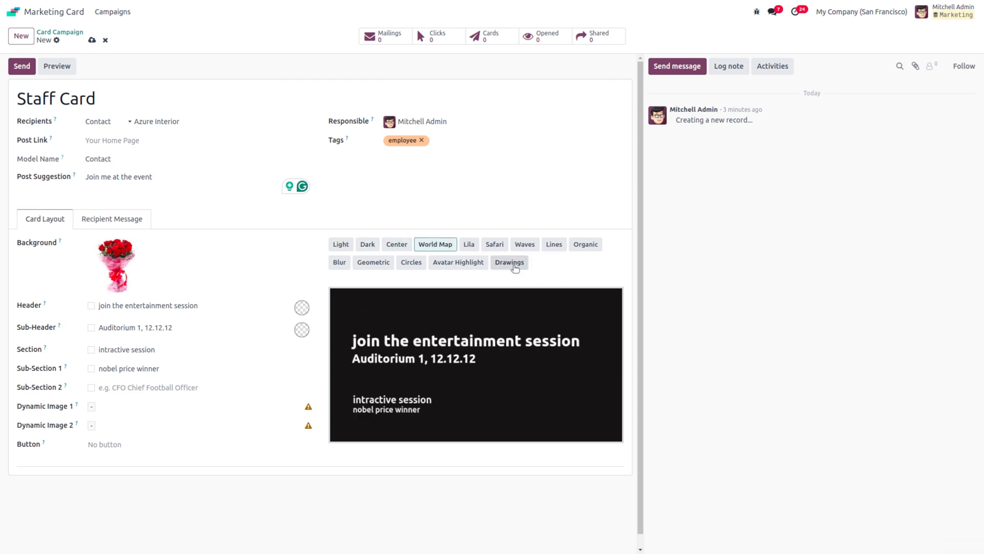
left_click(514, 265)
left_click(447, 264)
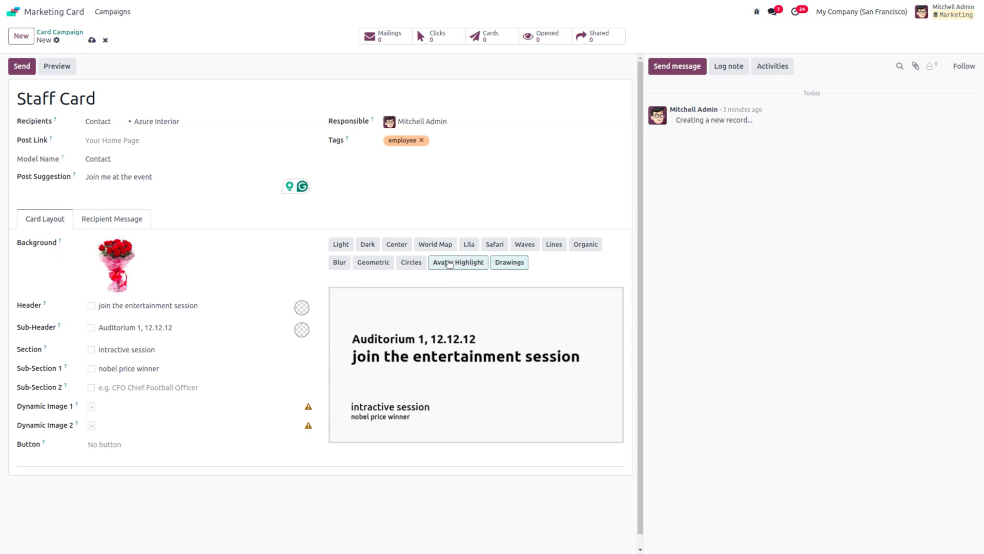
left_click(419, 263)
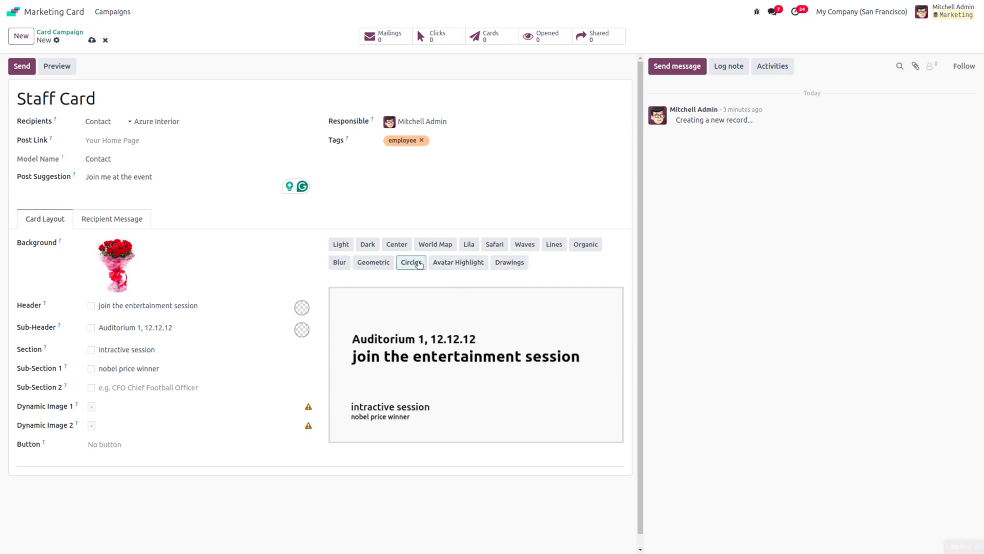
left_click(381, 266)
left_click(343, 263)
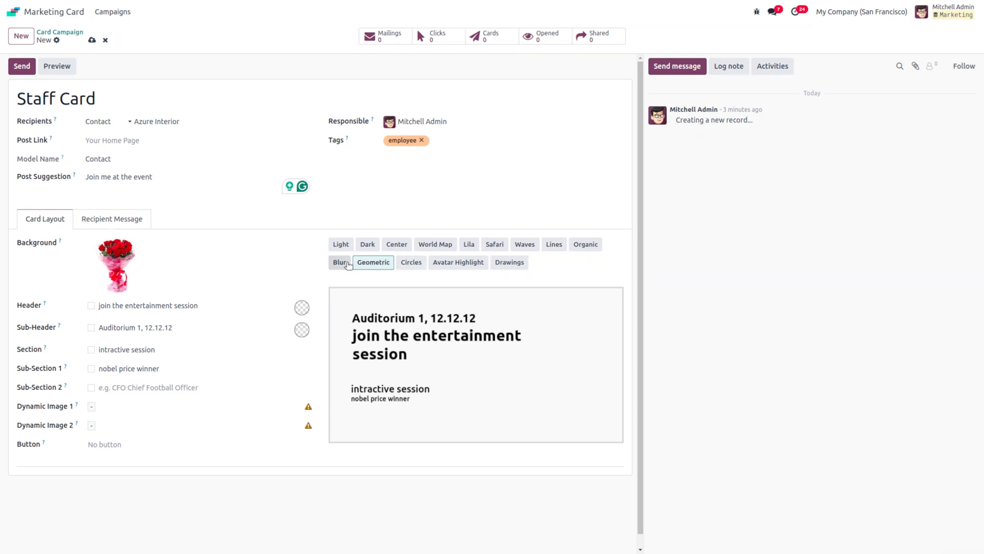
left_click(342, 245)
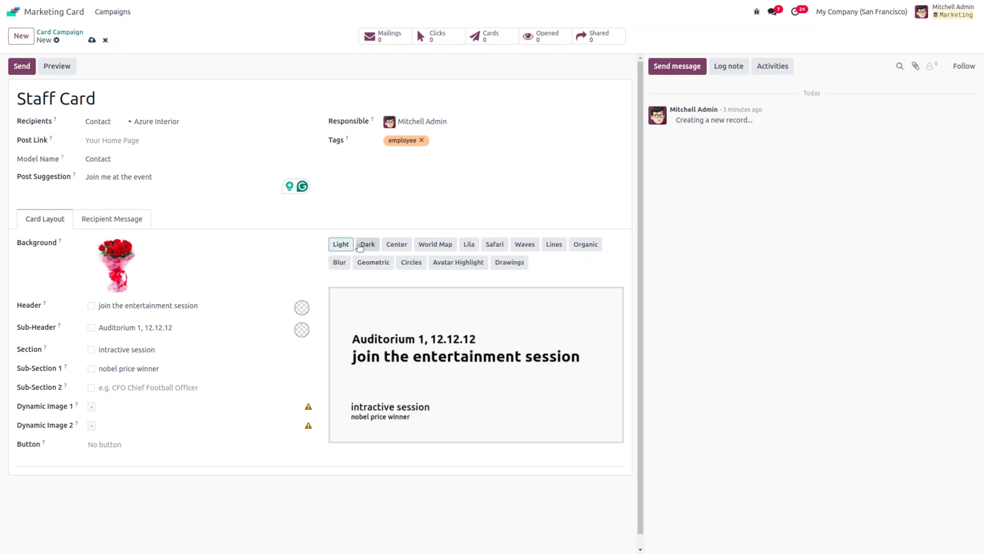
Step: Compare the World Map, Lila, Safari, Waves, Lines and Organic layouts, then settle on Dark
left_click(368, 245)
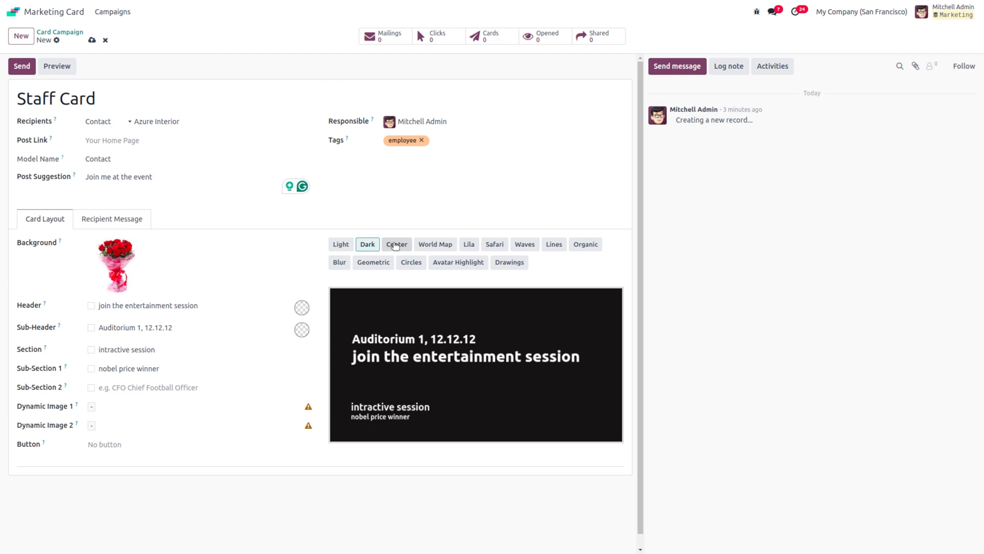
left_click(436, 244)
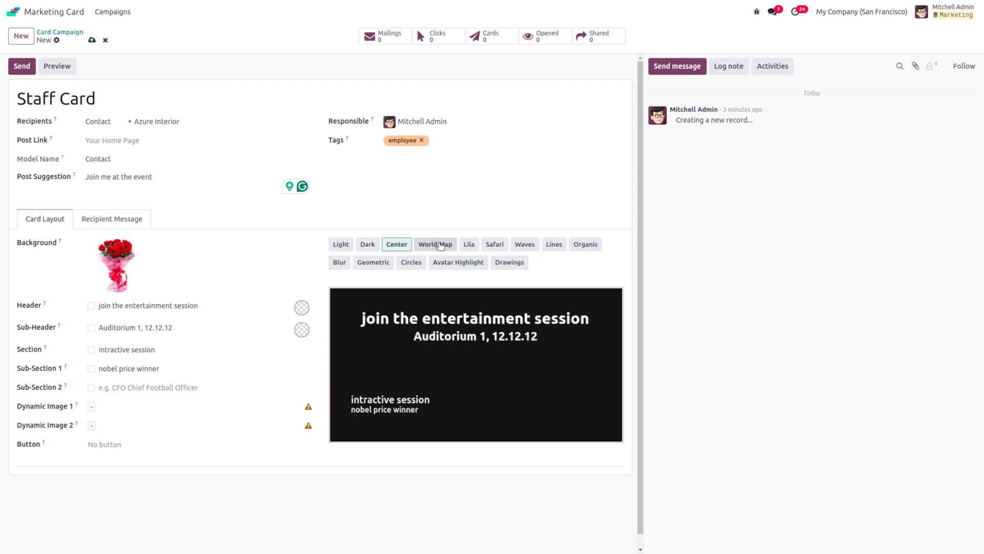
left_click(469, 245)
left_click(492, 247)
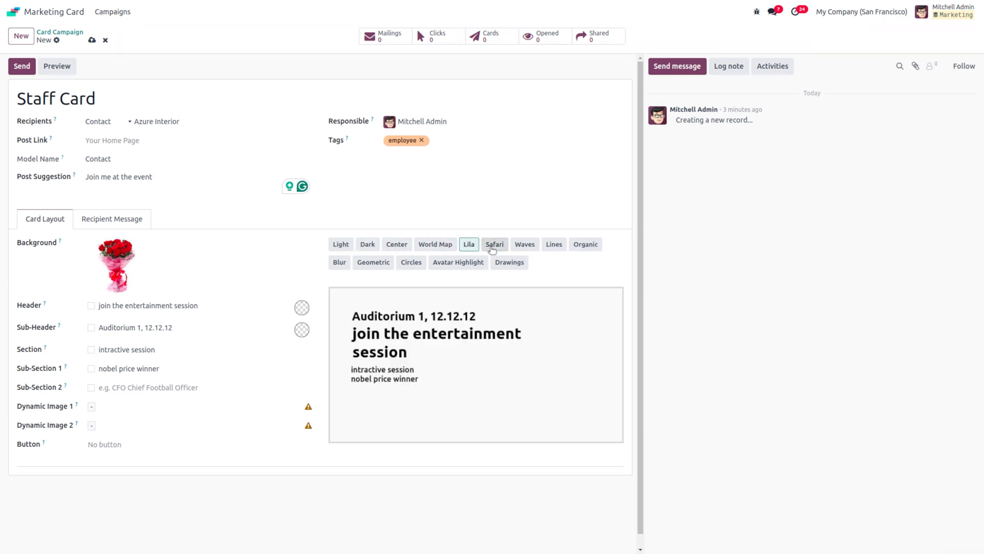
left_click(527, 249)
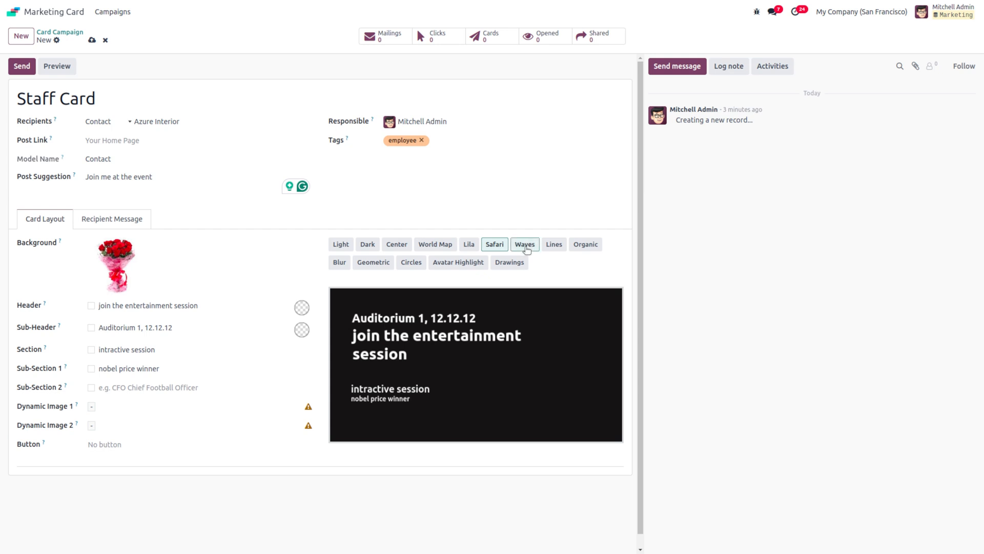
left_click(554, 246)
left_click(591, 246)
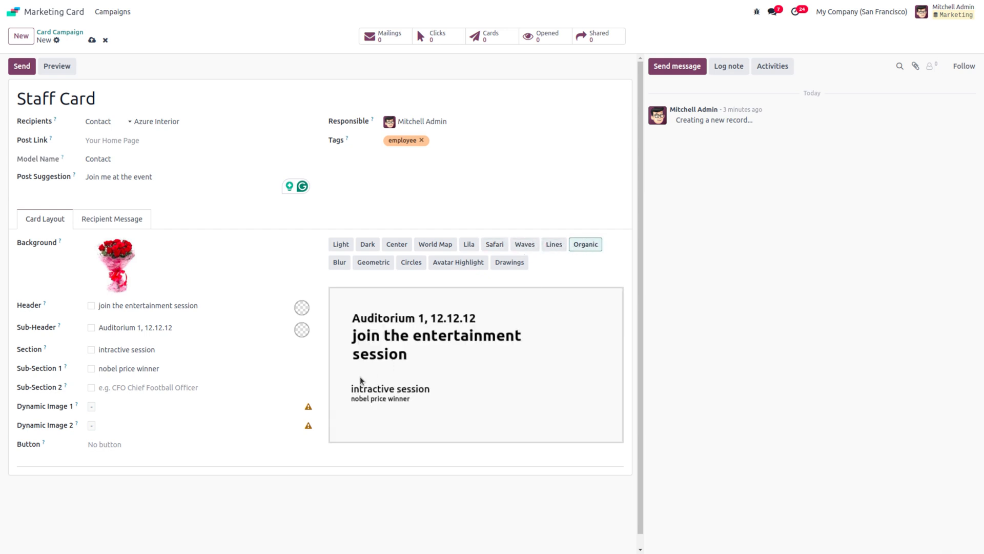
left_click(373, 248)
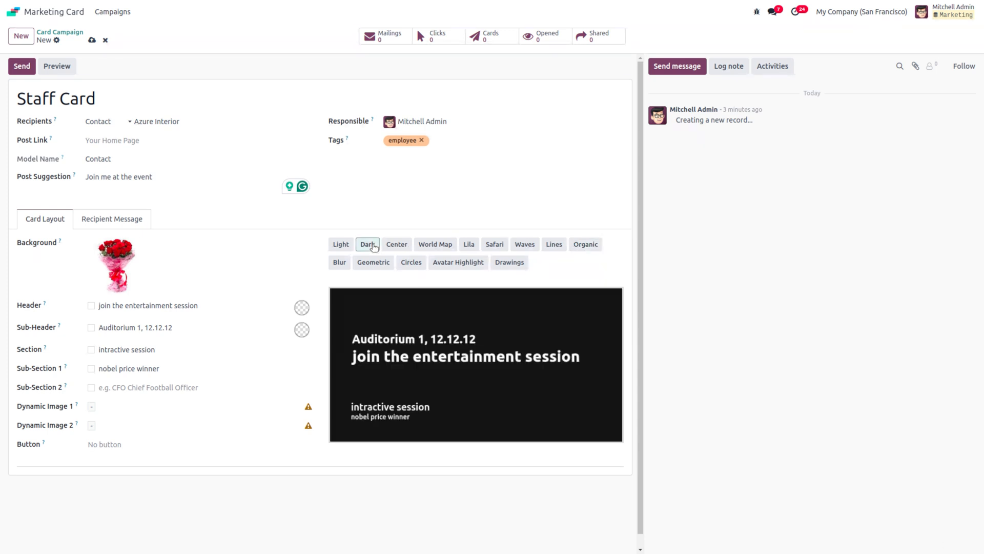
Step: Save the Staff Card campaign, preview its 'Help us share the news' page, then go home
left_click(92, 40)
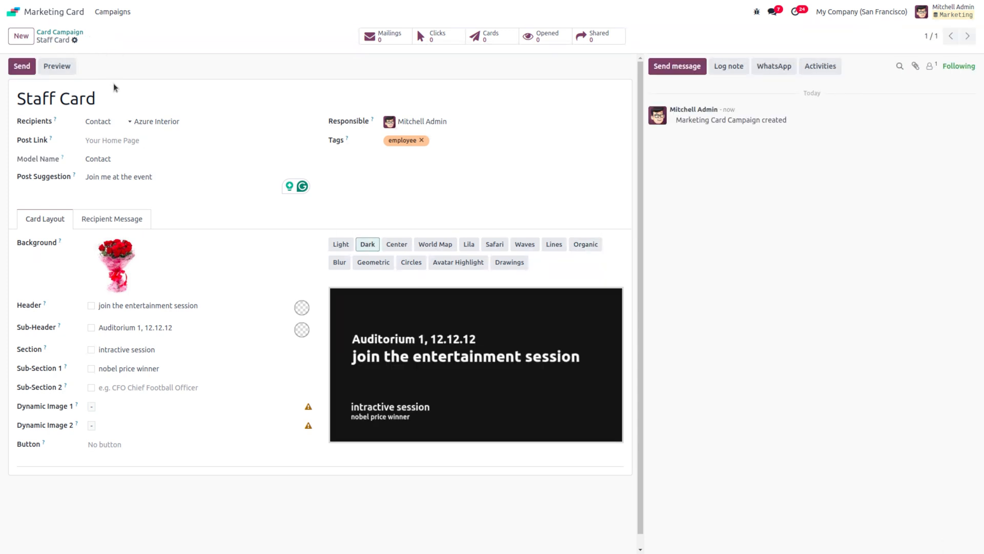
left_click(47, 70)
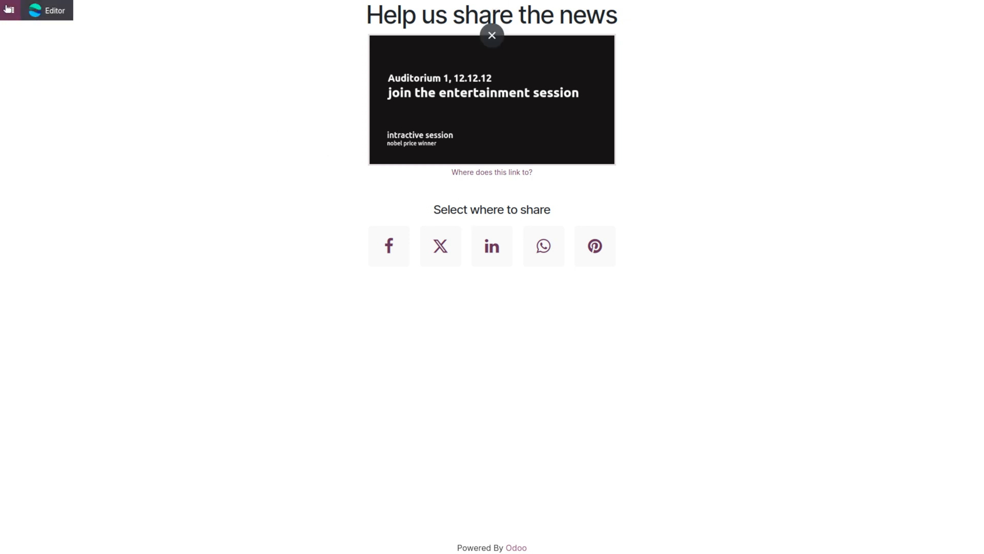
left_click(9, 9)
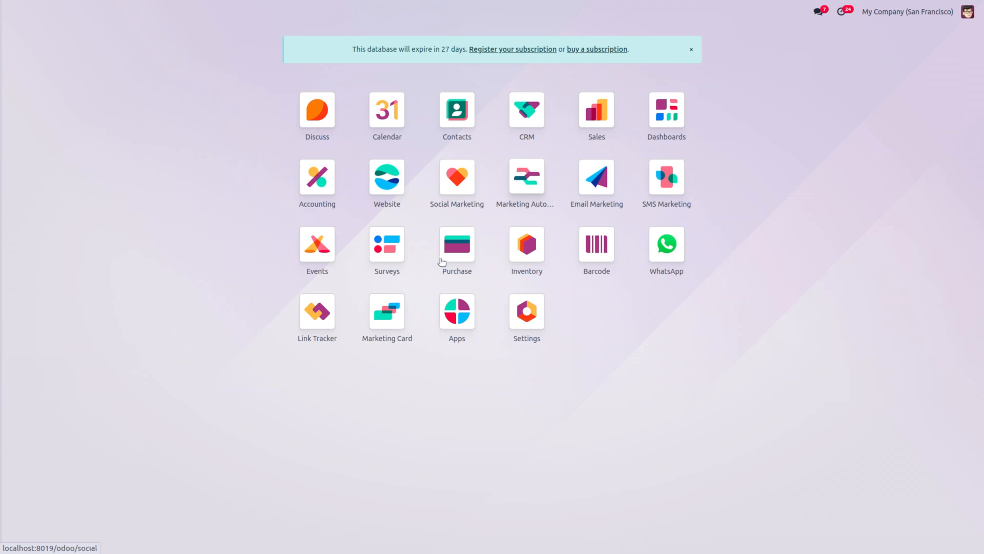
Step: Open the Staff Card campaign in Marketing Card and start sending cards to 46 contacts
left_click(380, 312)
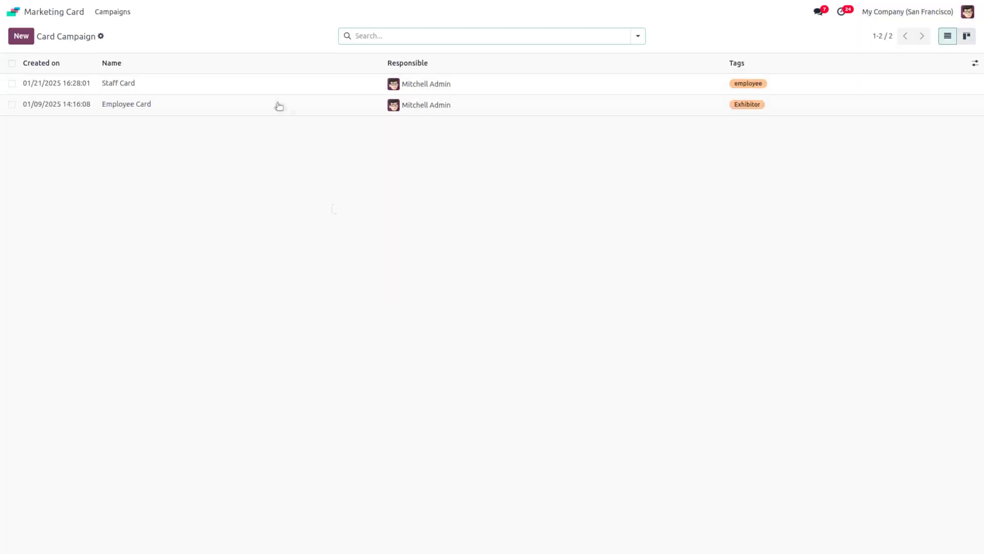
left_click(122, 86)
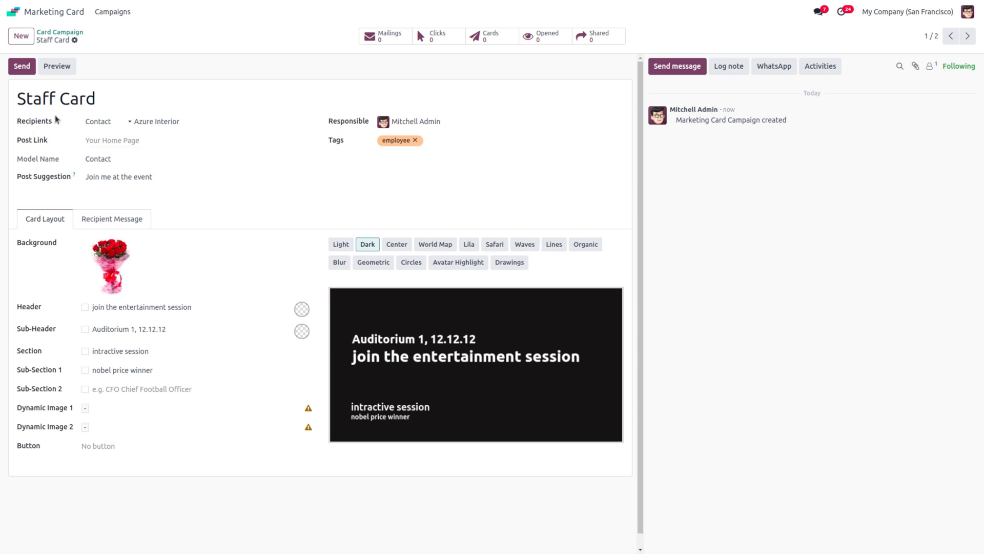
left_click(22, 67)
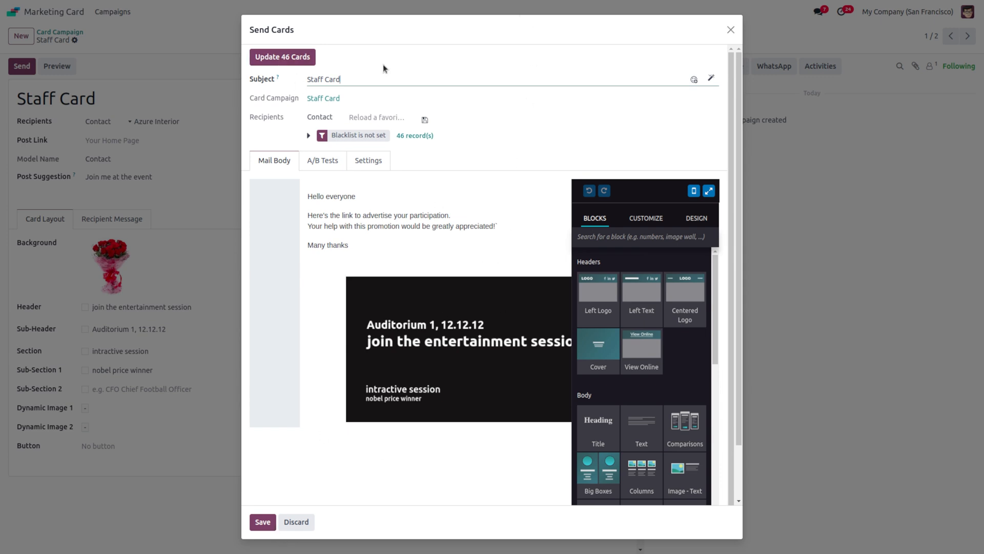
Step: Save the card draft, update all 46 Staff Card cards, and open the draft mailing form
left_click(259, 522)
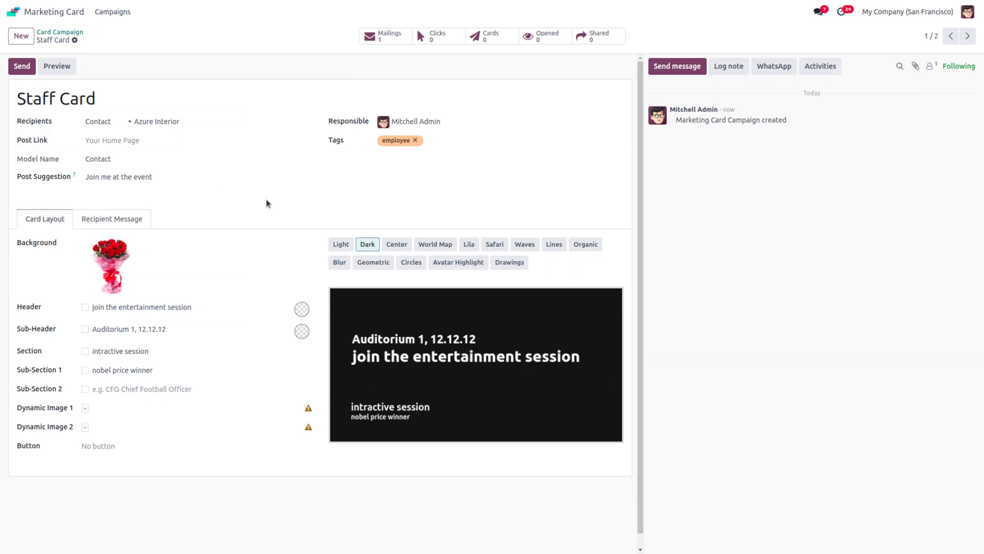
left_click(24, 63)
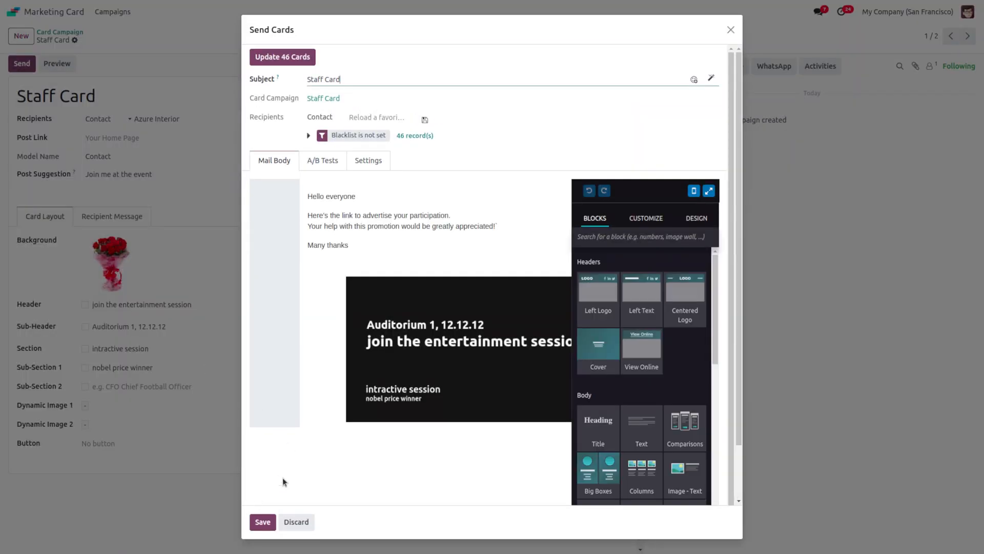
left_click(284, 57)
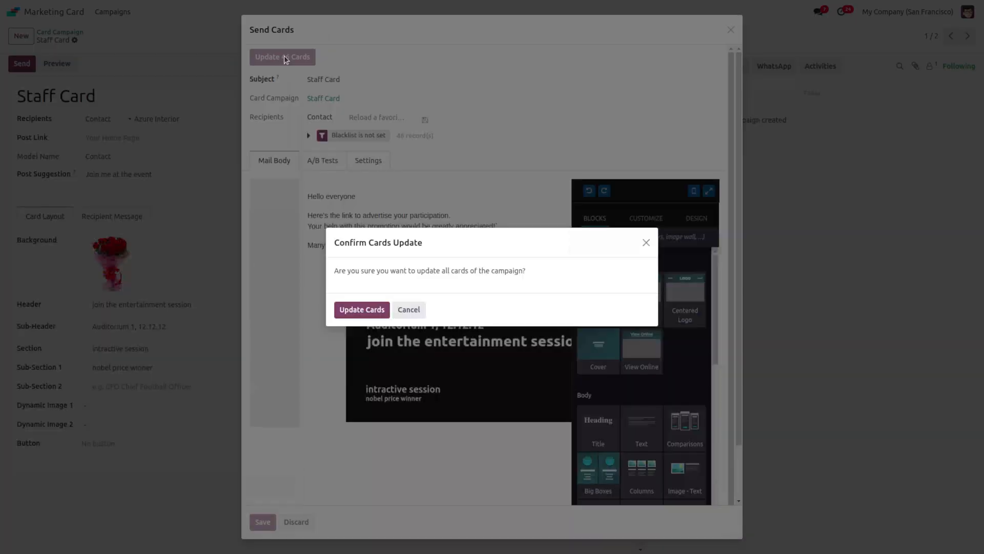
left_click(353, 310)
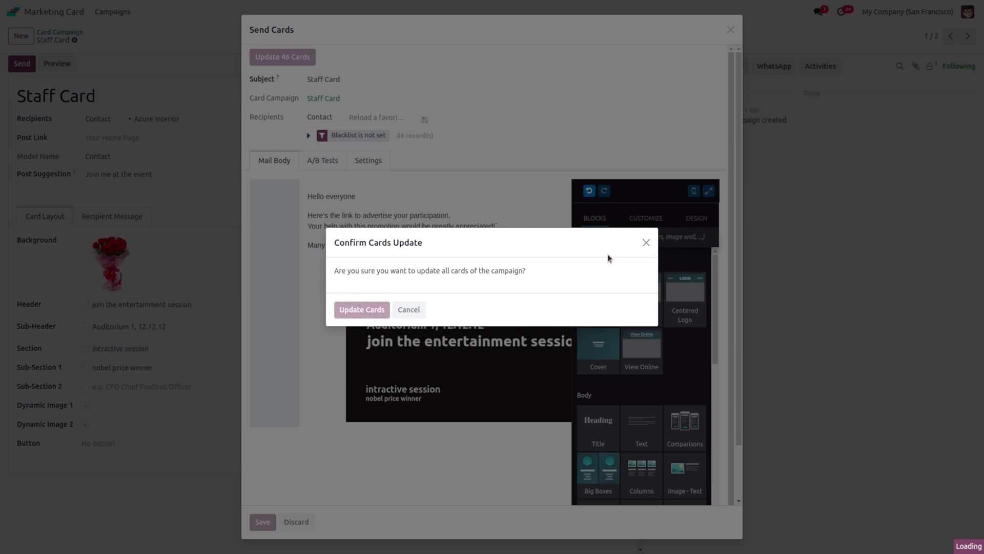
left_click(647, 244)
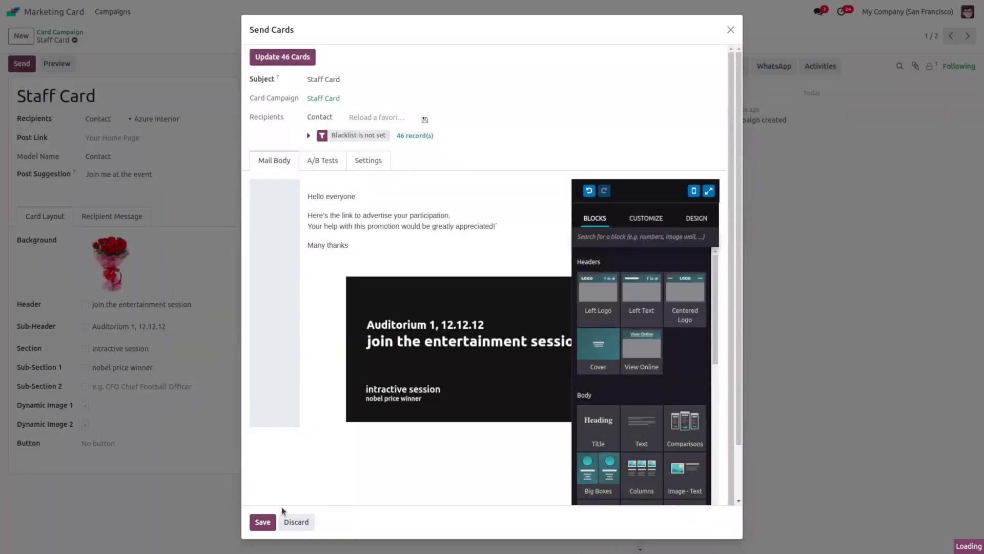
left_click(322, 160)
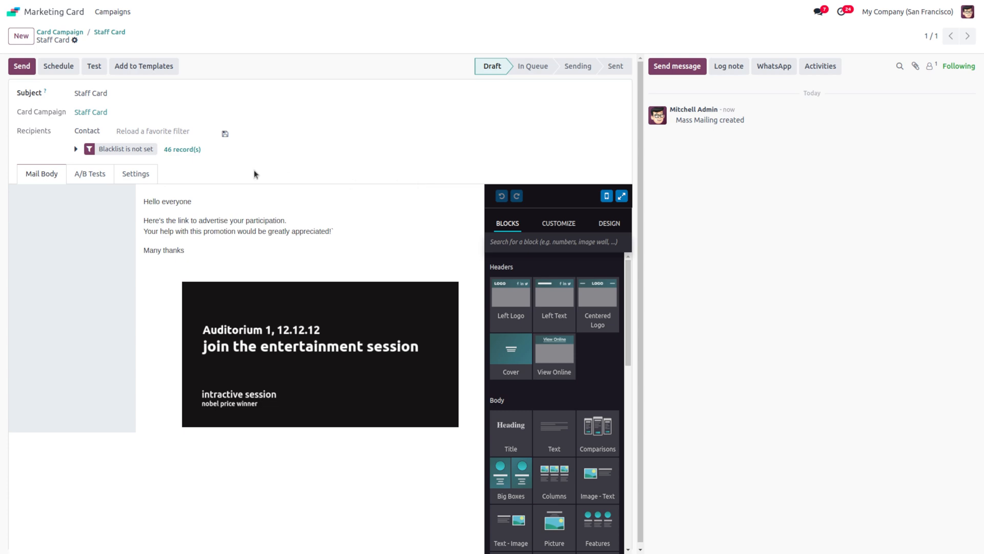
Step: Send the Staff Card mailing to all recipients and refresh until it shows In Queue
left_click(22, 66)
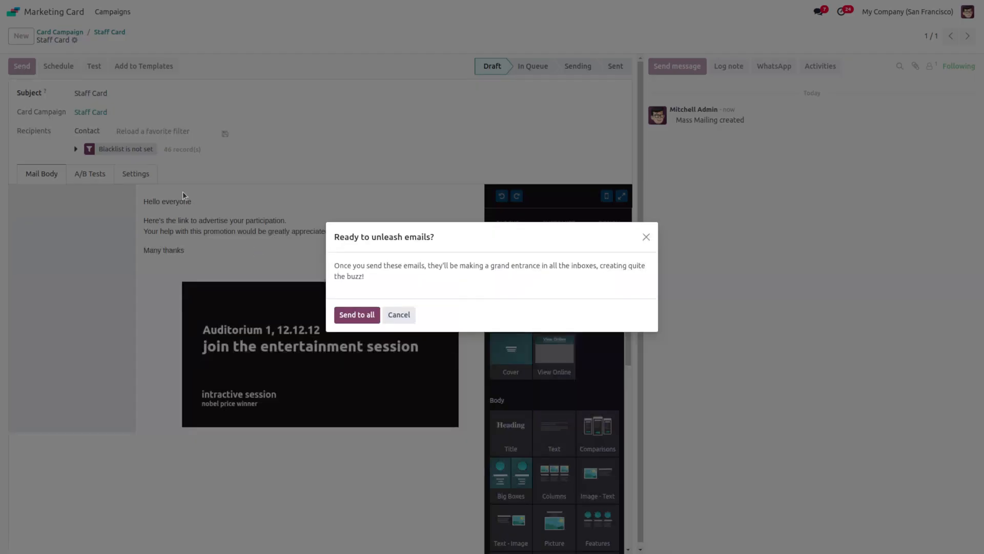
left_click(364, 314)
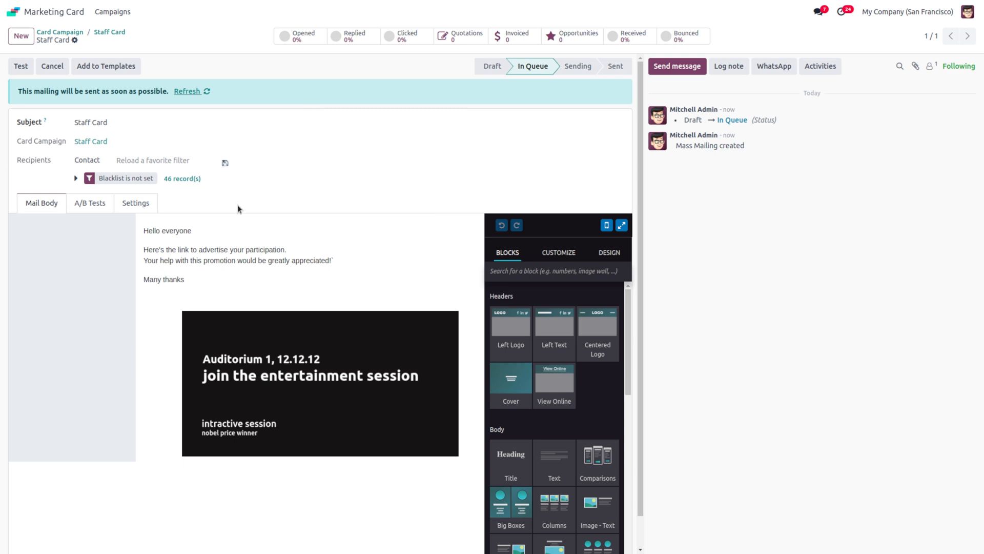
left_click(186, 90)
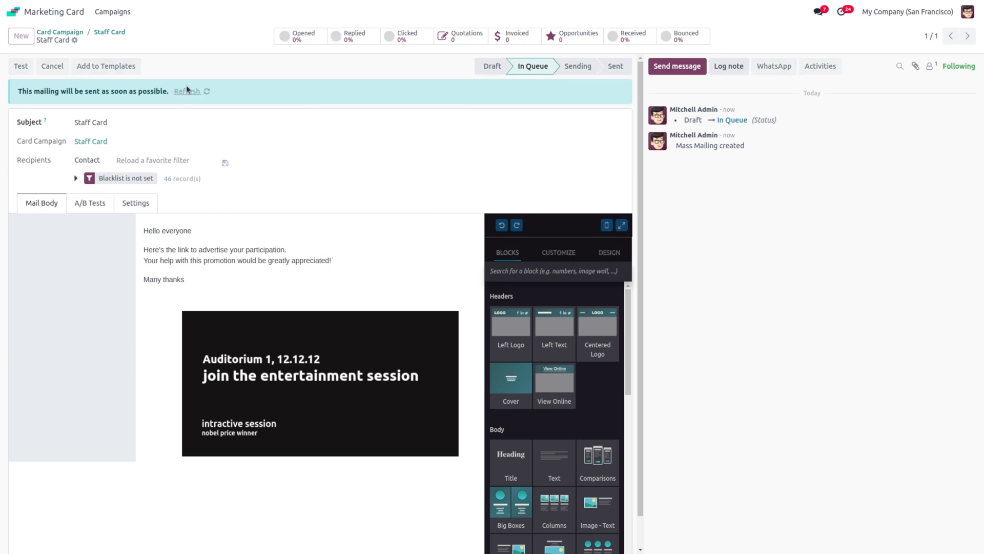
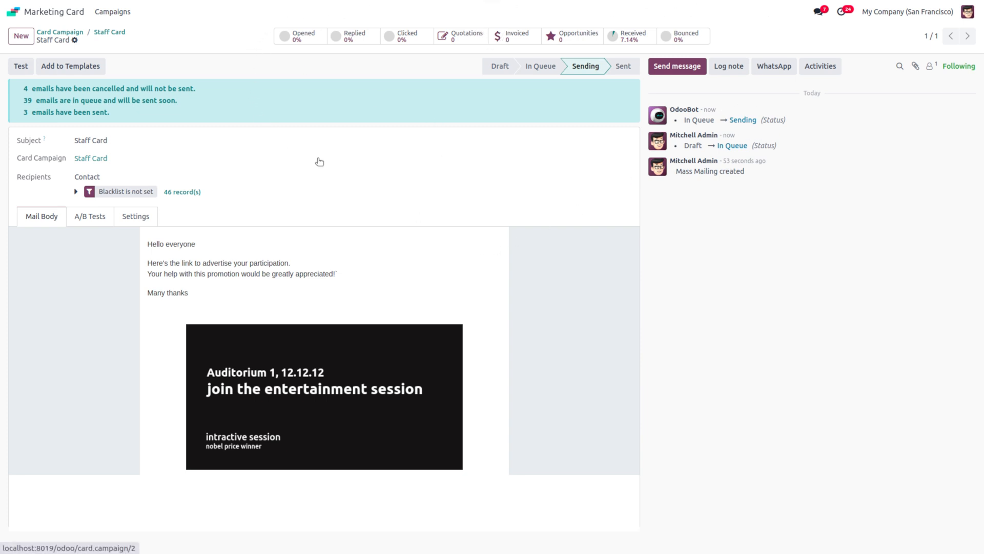
Step: Leave the Staff Card campaign through its breadcrumb and return to Odoo's main apps menu
left_click(106, 33)
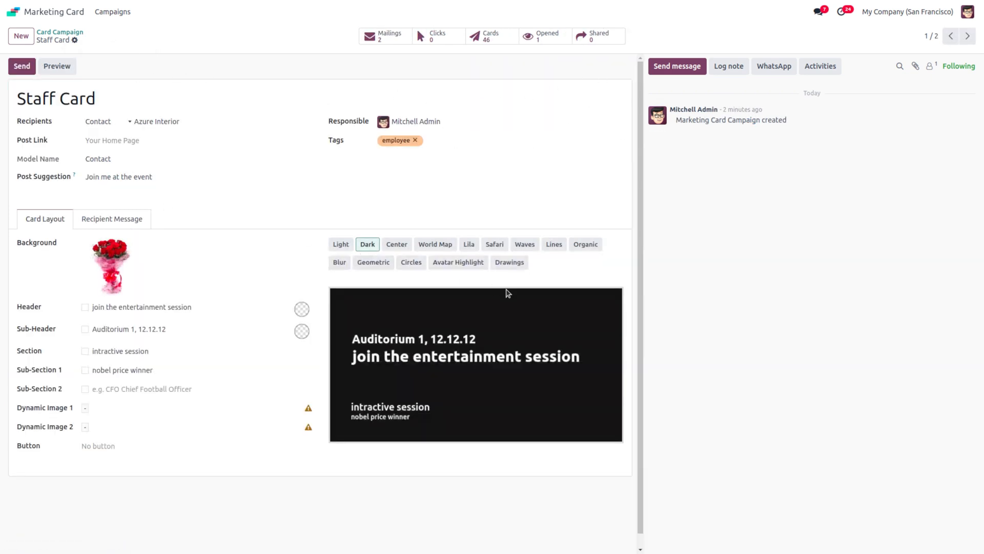
left_click(14, 11)
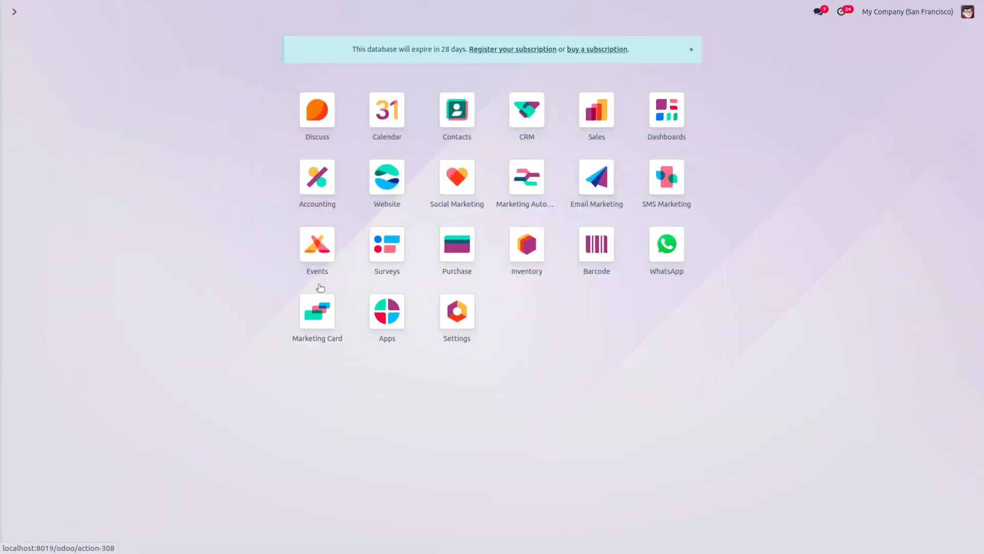
Step: Open Email Marketing and view the mailings as kanban and January 2025 calendar, then as a list
left_click(596, 177)
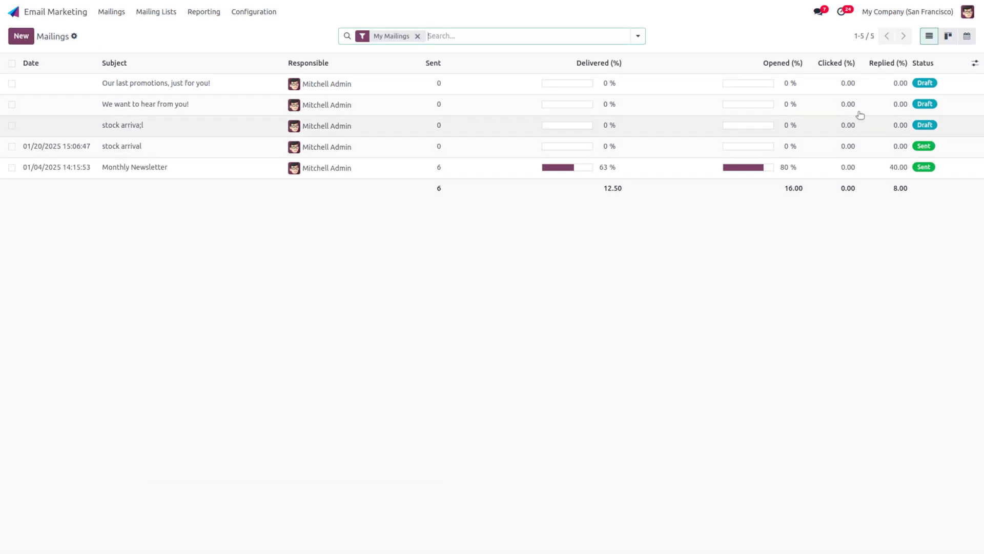
left_click(954, 38)
left_click(967, 36)
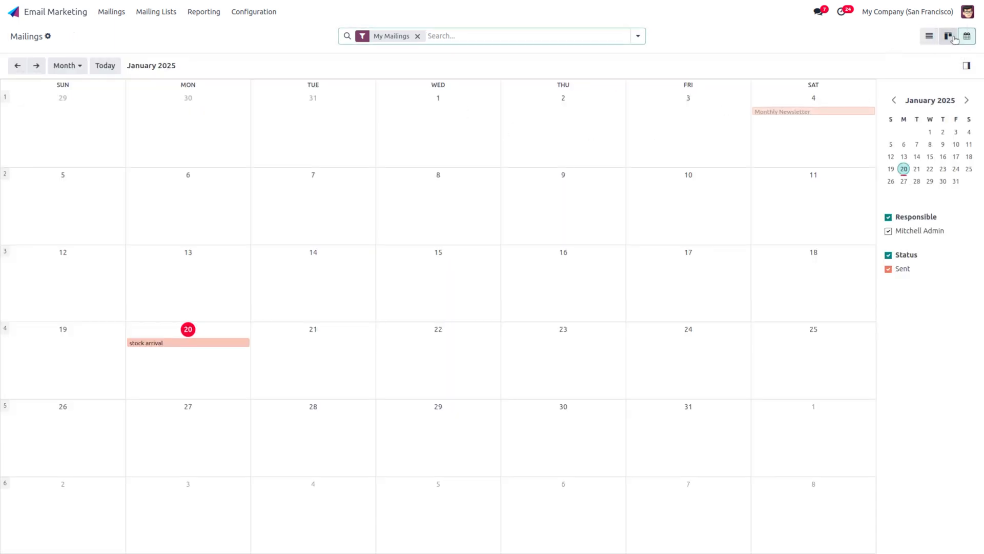
left_click(953, 37)
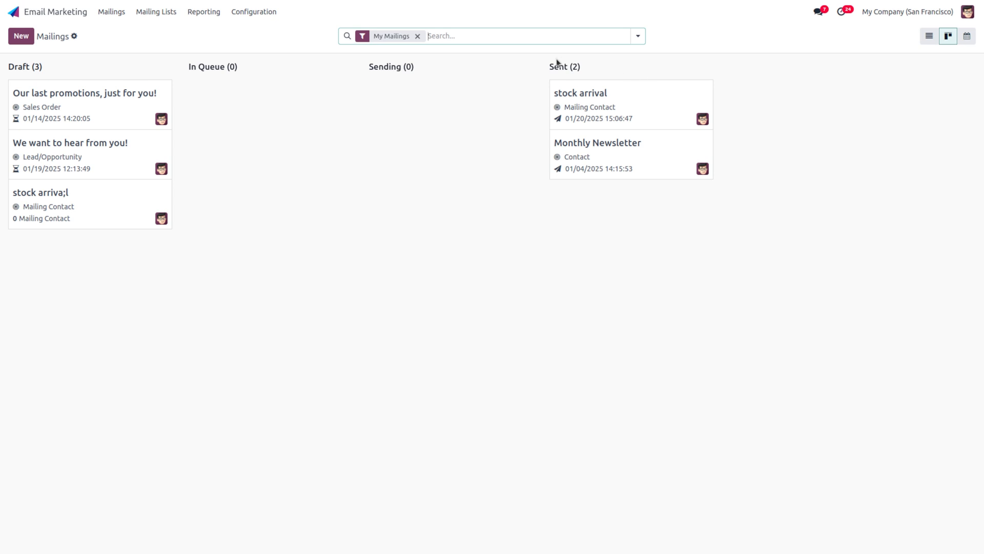
left_click(968, 42)
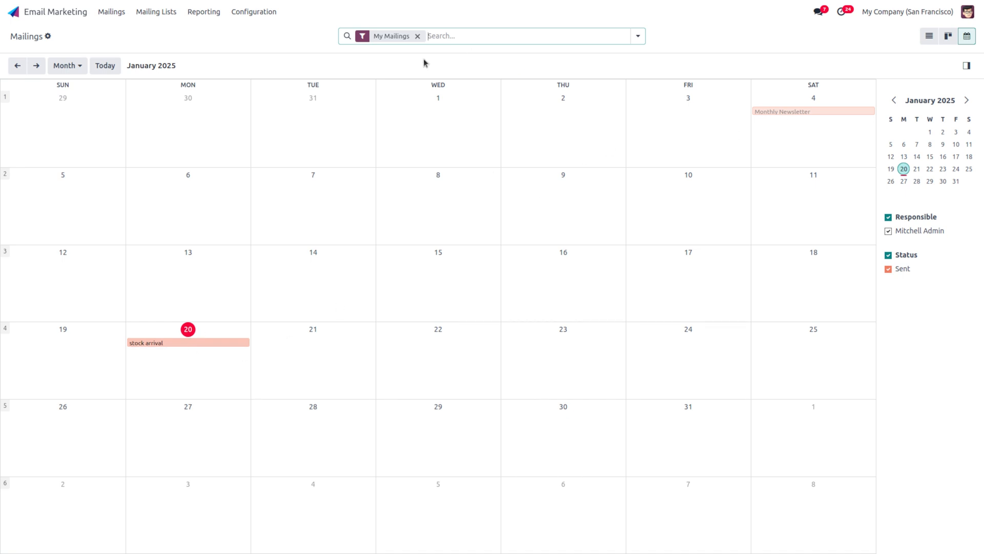
left_click(927, 36)
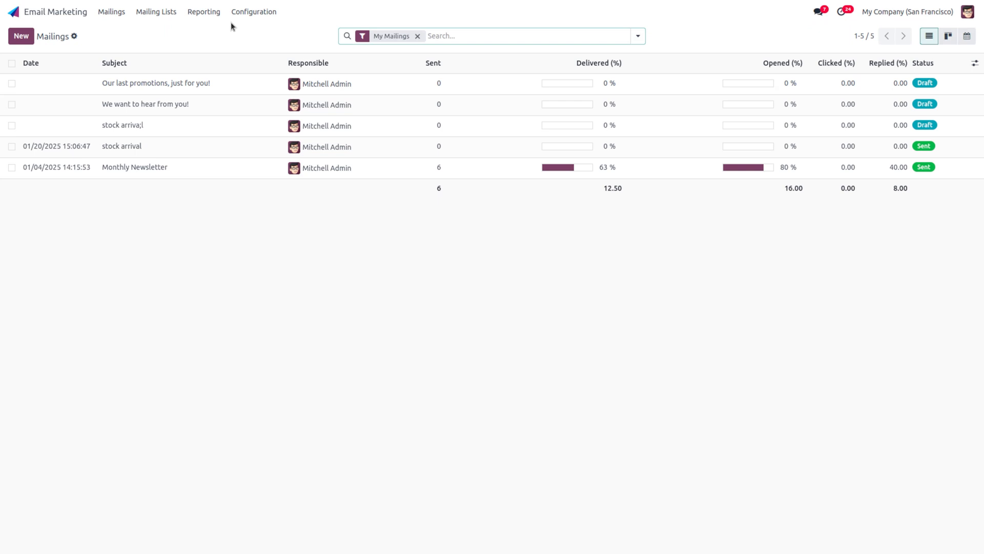
Step: Create a new mailing list contact named 'consultant' and enter the contact's e-mail address
left_click(167, 17)
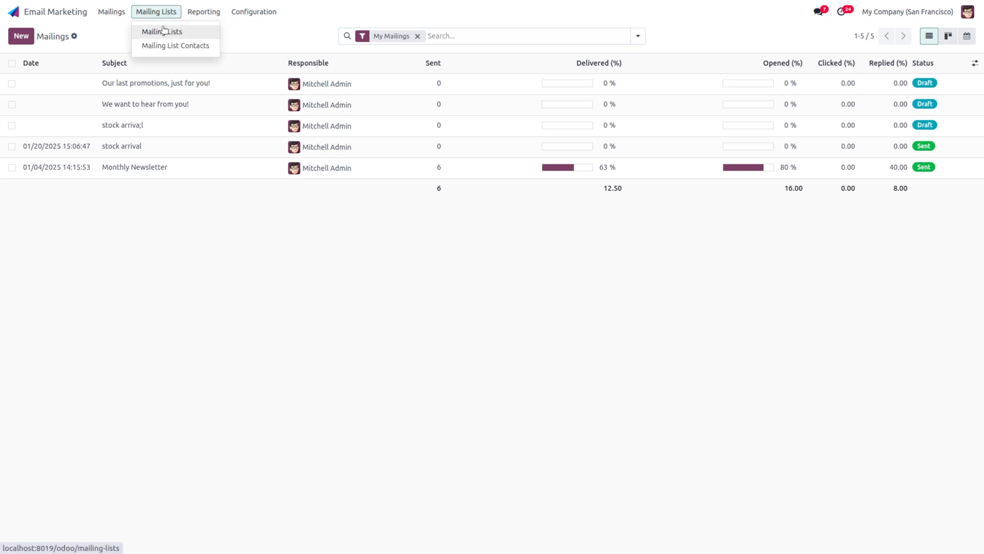
left_click(192, 50)
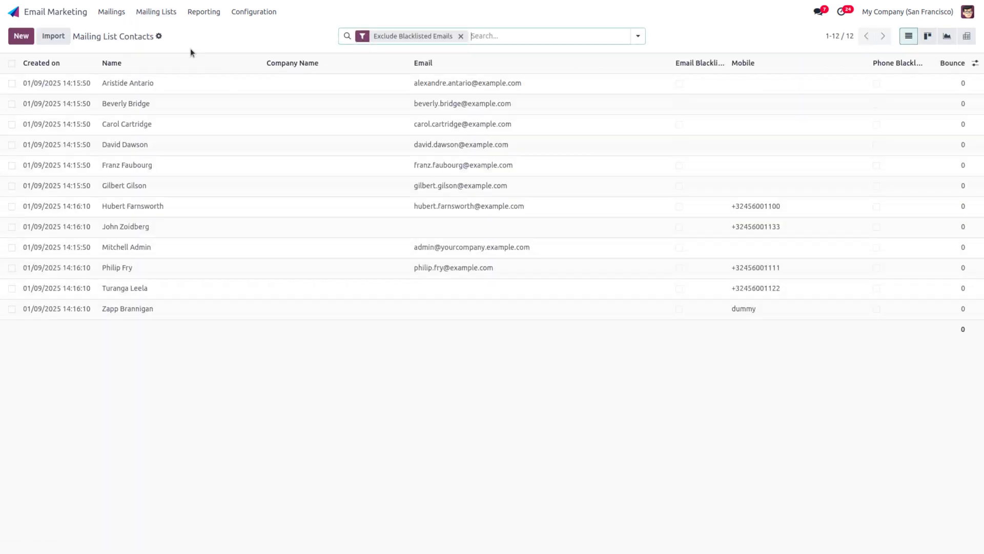
left_click(28, 35)
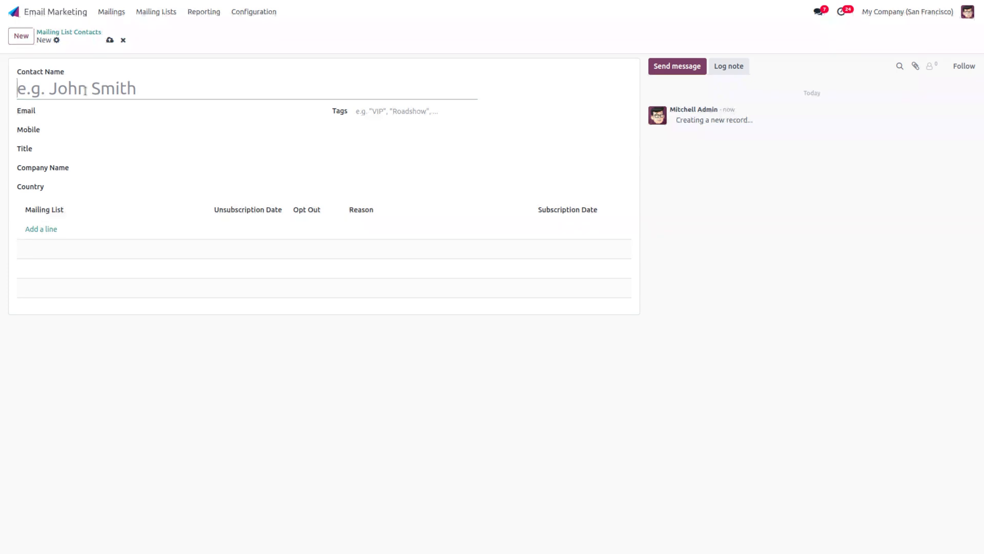
type("consultant")
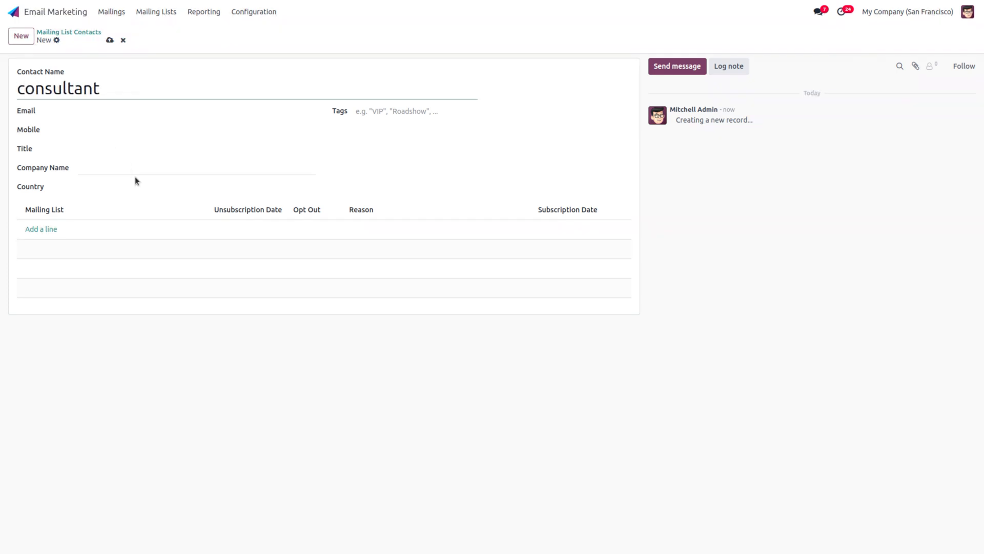
left_click(98, 111)
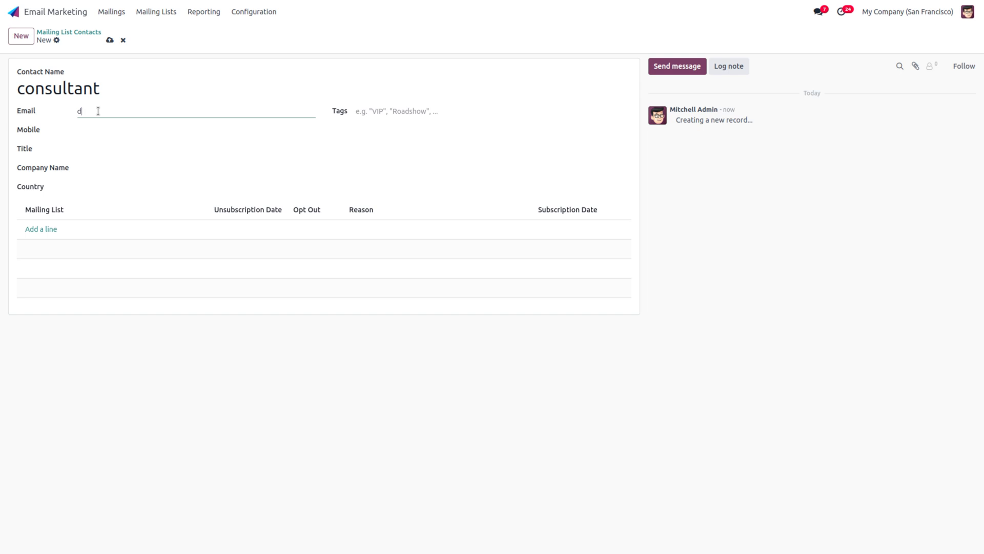
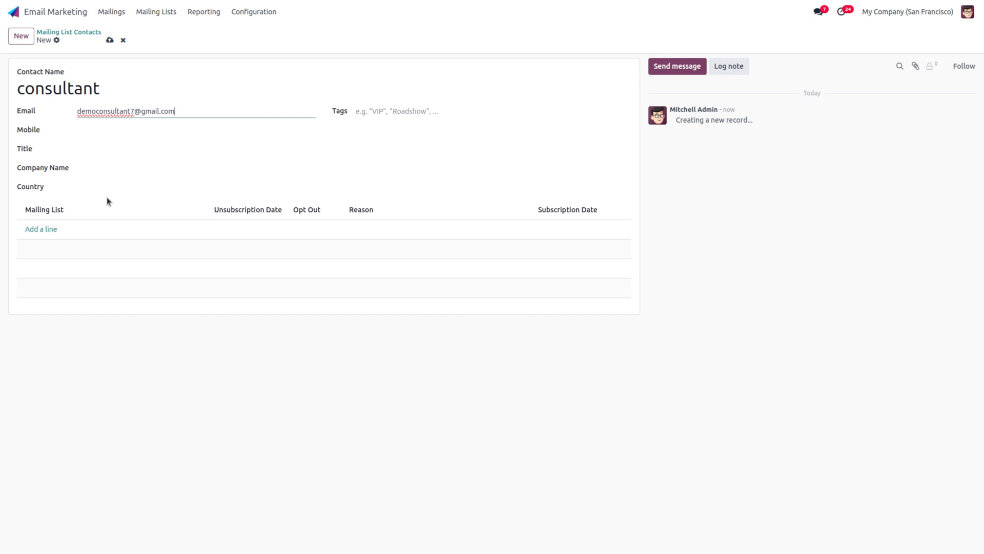
left_click(117, 209)
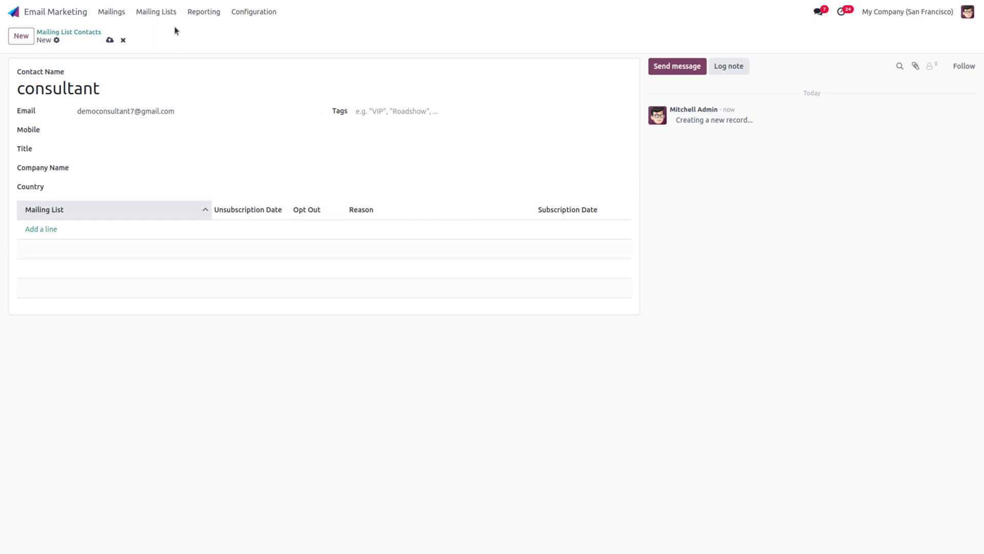
Step: Save the consultant contact and go to the Mailing Lists overview
left_click(168, 13)
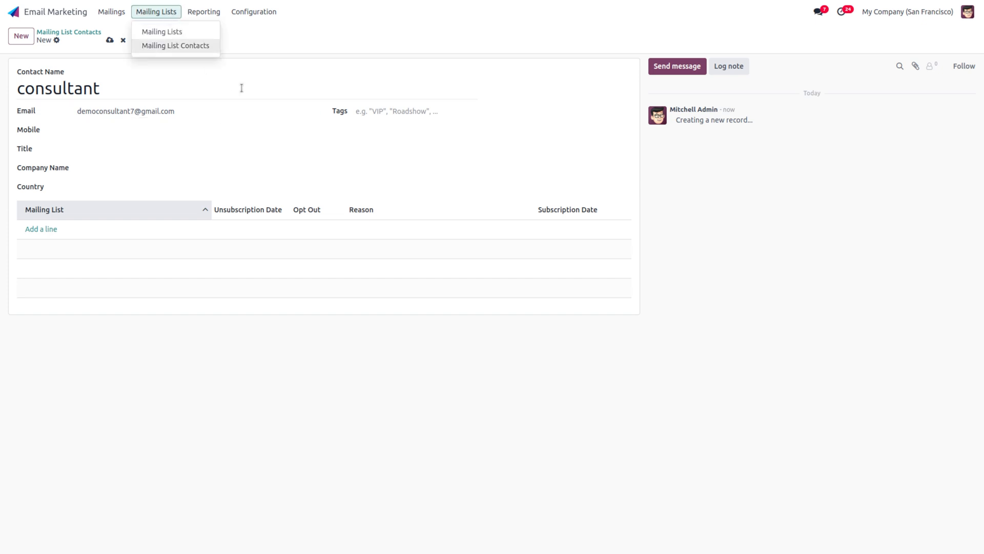
left_click(241, 88)
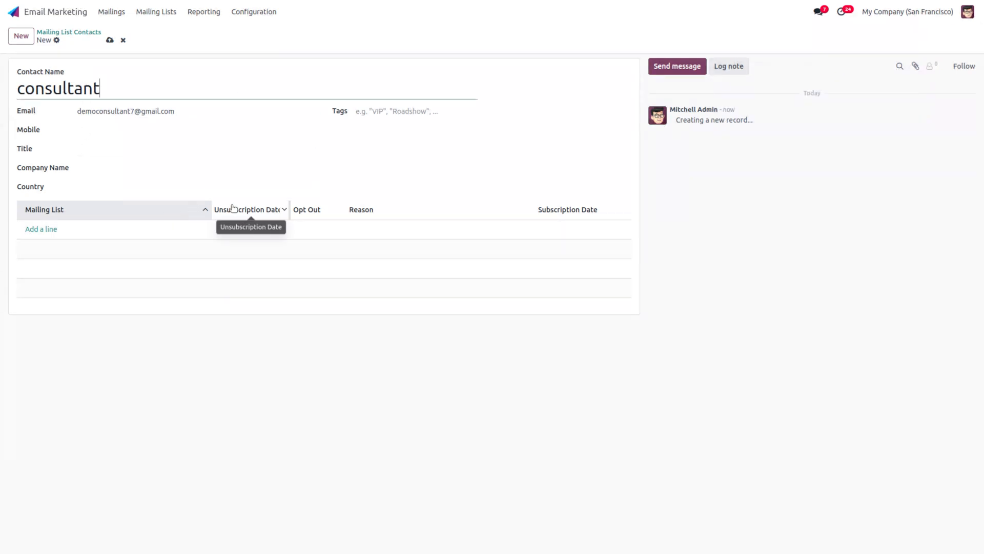
left_click(109, 41)
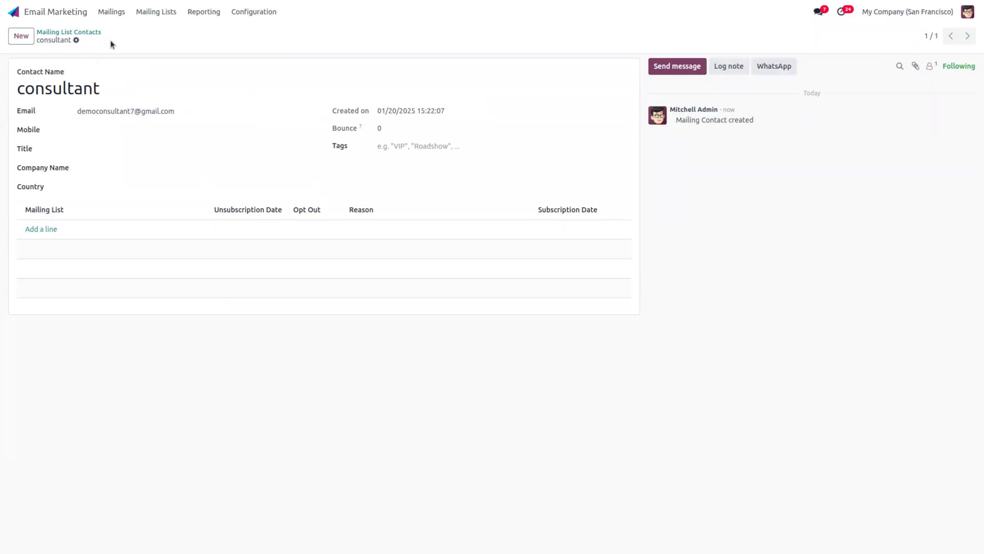
left_click(165, 14)
left_click(177, 29)
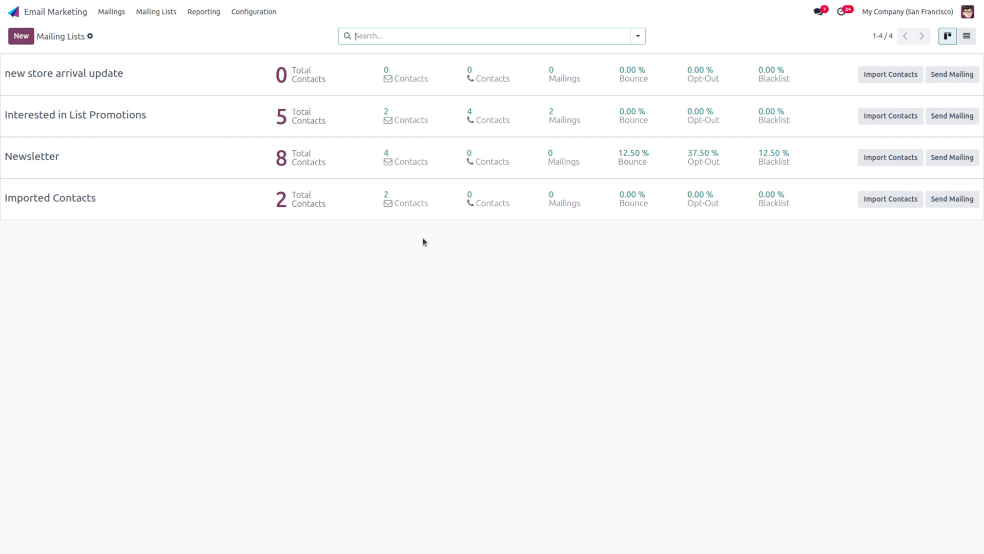
Step: Create a mailing list named 'new arrival update' with Show In Preferences ticked, and save it
left_click(19, 38)
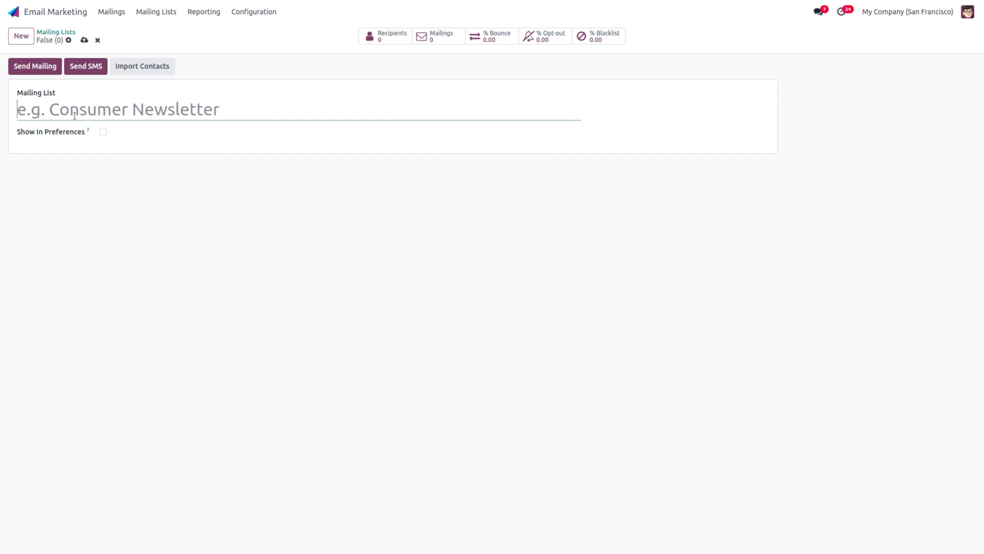
type("n")
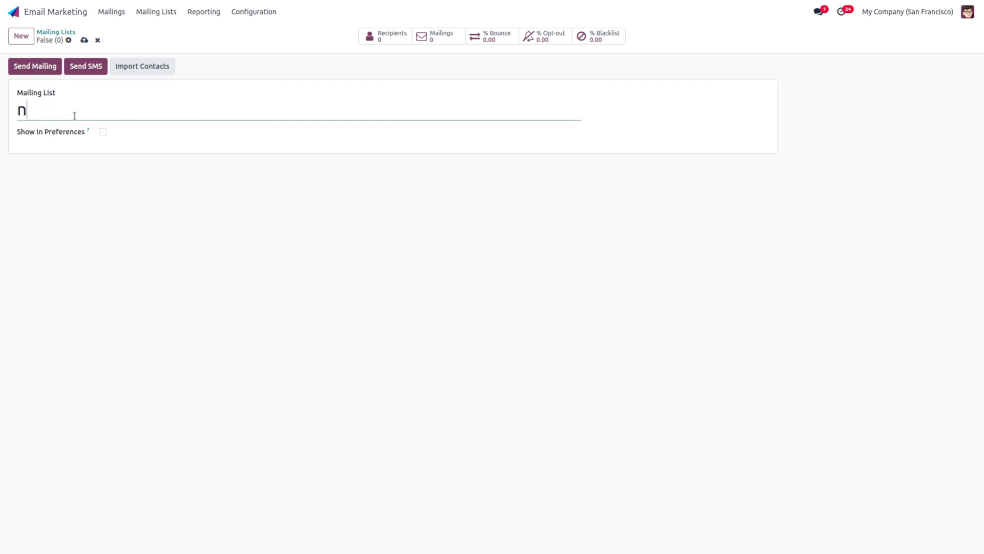
type("ew arriva;l update")
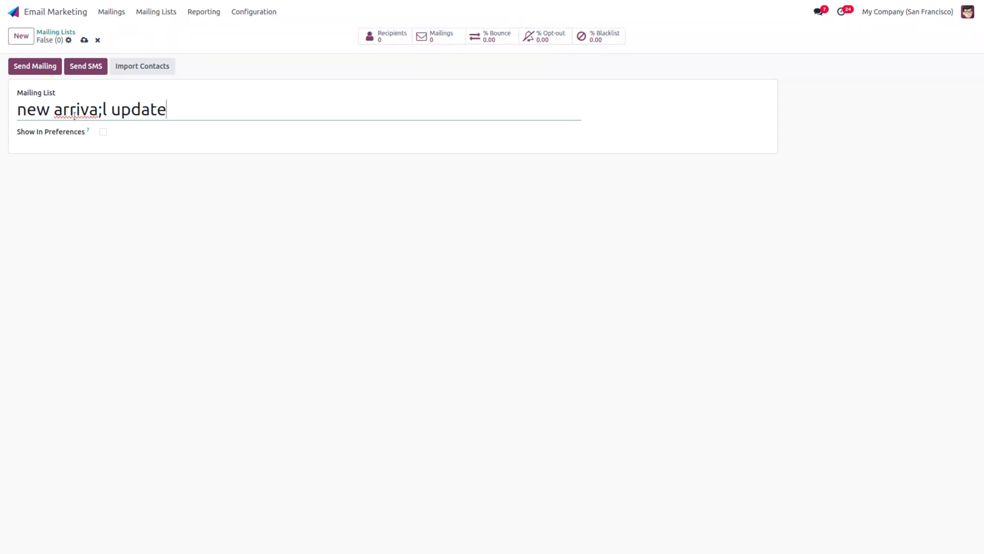
left_click(102, 133)
left_click(84, 40)
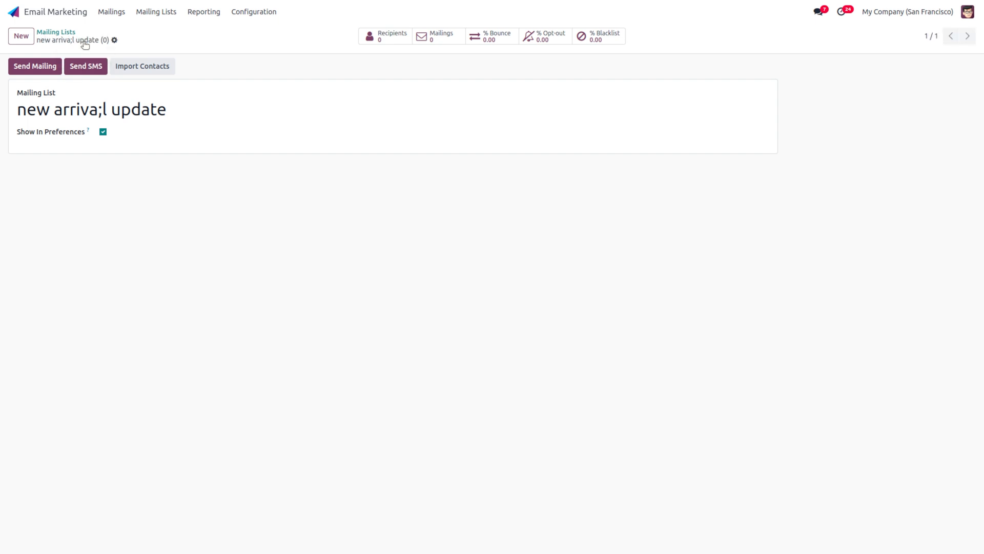
Step: Look at the new list's contacts, then discard an unfinished contact and return to the list
left_click(387, 37)
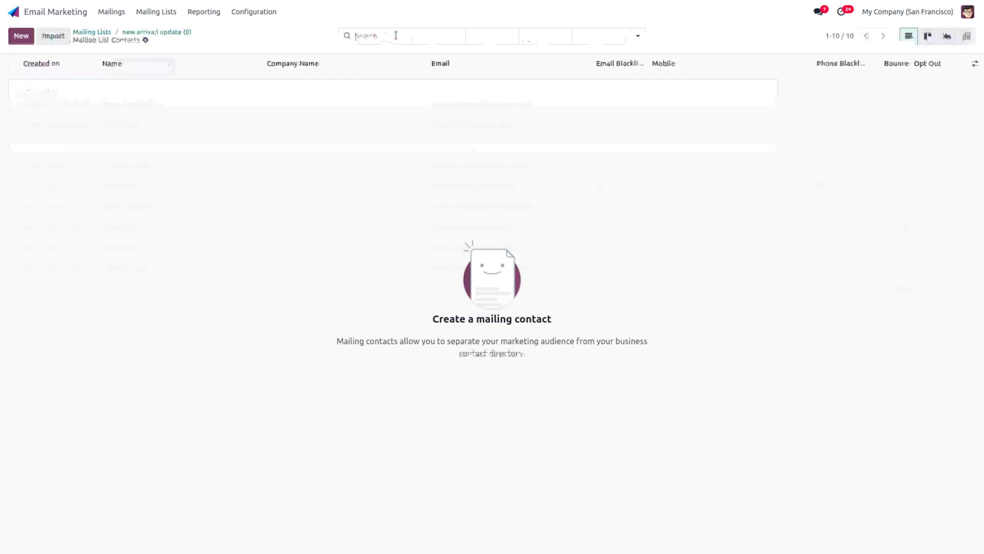
left_click(22, 37)
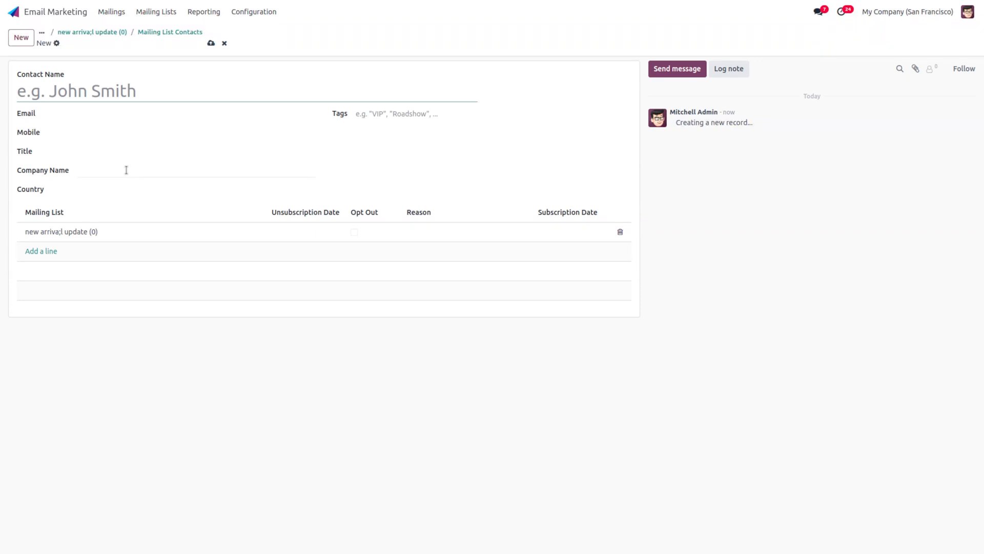
left_click(224, 44)
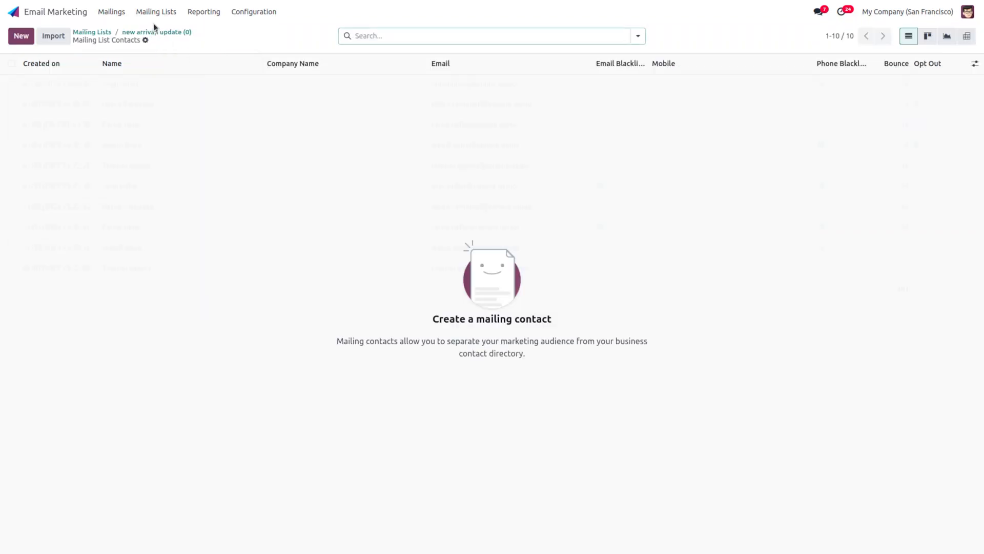
left_click(156, 32)
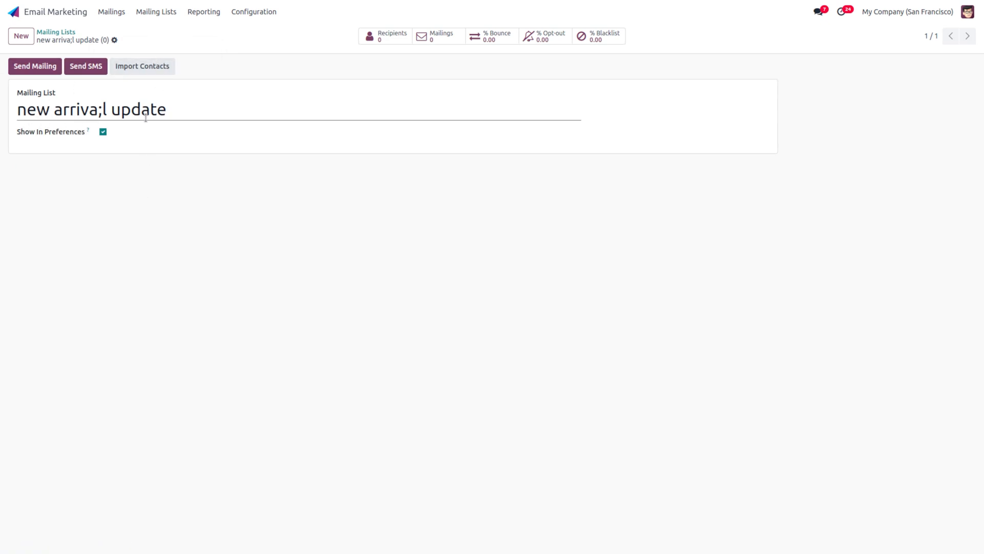
Step: Correct the typo in the list name, save, and return to the Mailing Lists overview
left_click(105, 112)
key("BackSpace")
key("BackSpace")
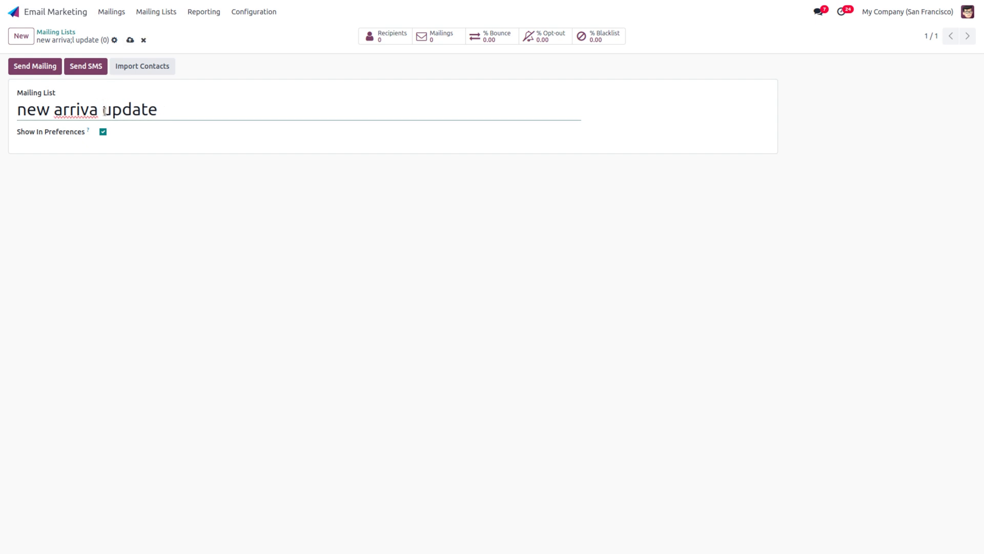
type("l")
left_click(130, 41)
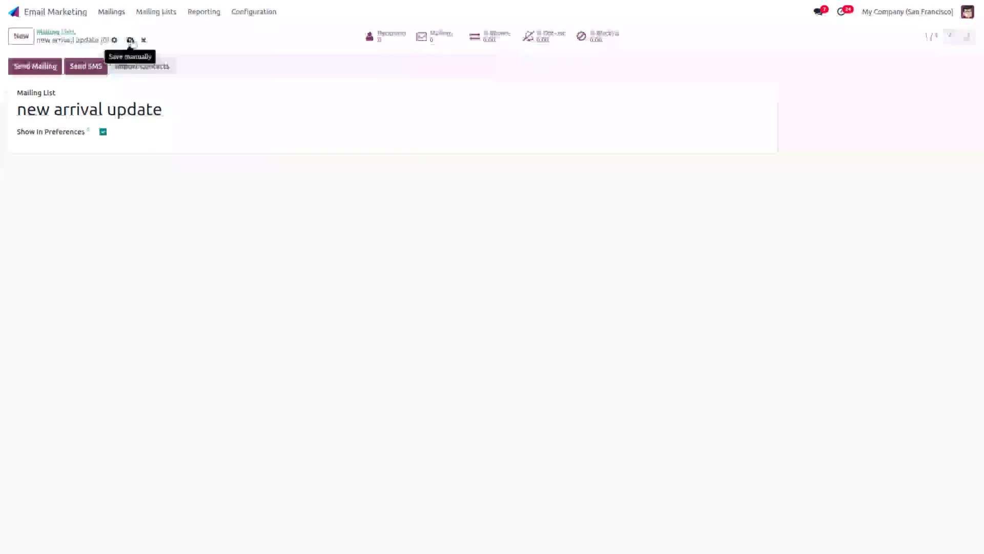
left_click(45, 32)
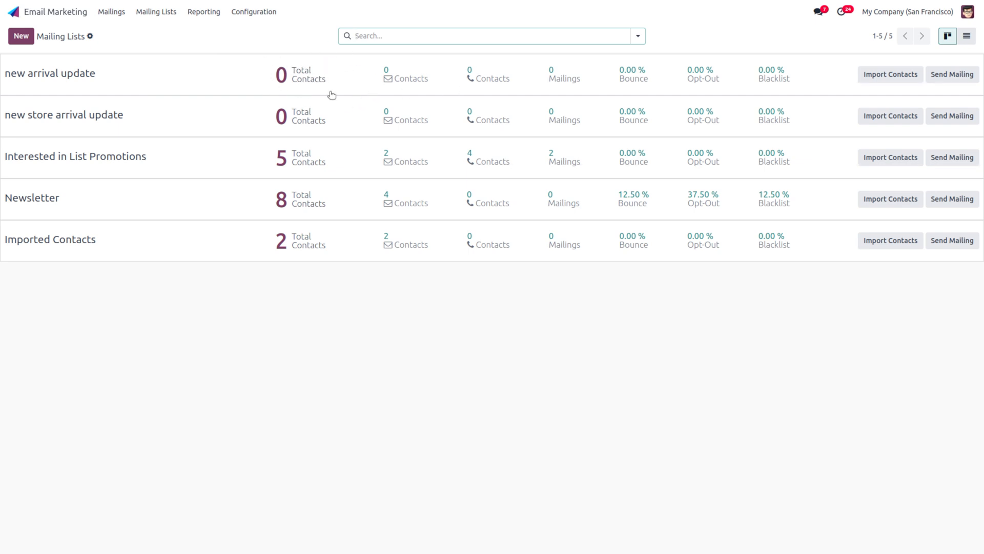
Step: Add a 'new arrival update' subscription line to the consultant contact, save, and return to contacts
left_click(170, 13)
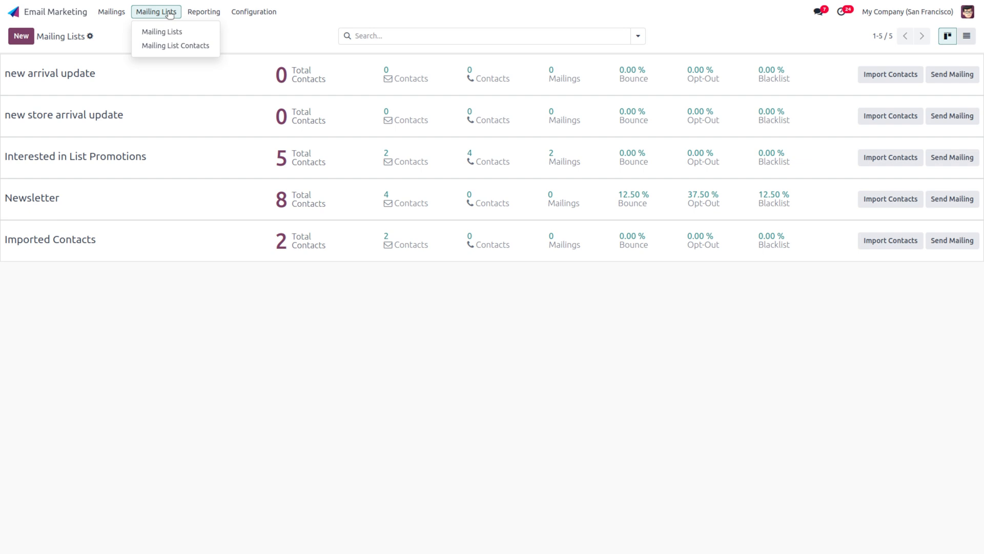
left_click(168, 46)
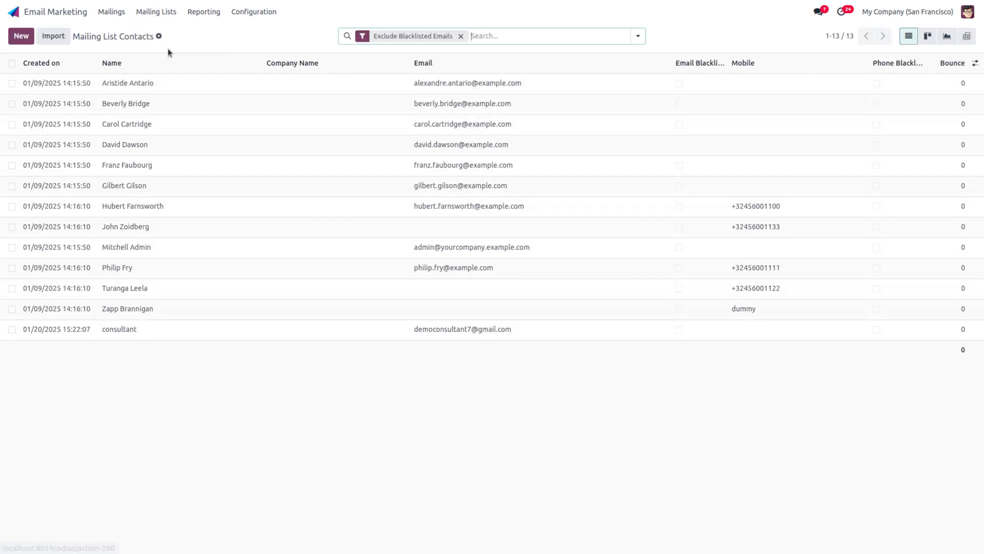
left_click(123, 329)
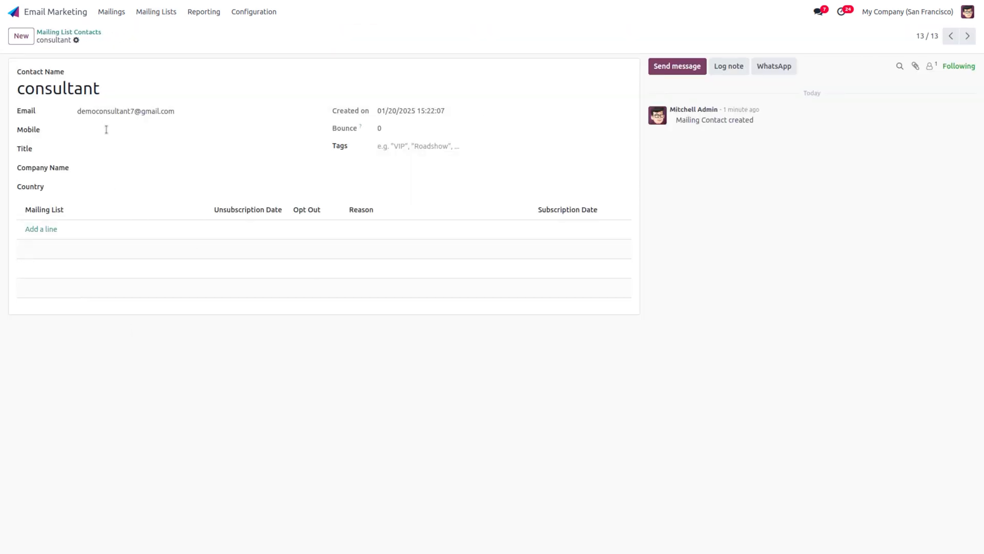
left_click(34, 227)
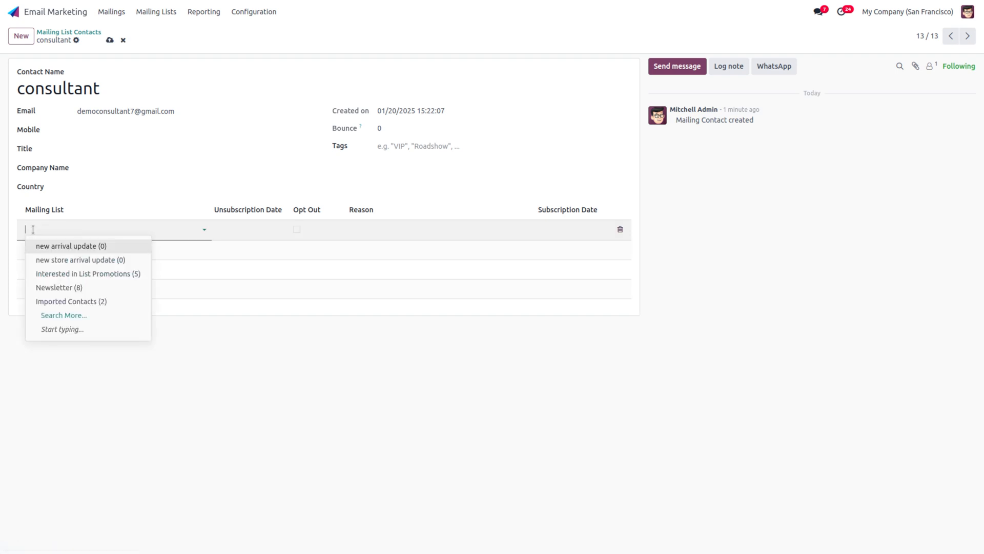
left_click(98, 245)
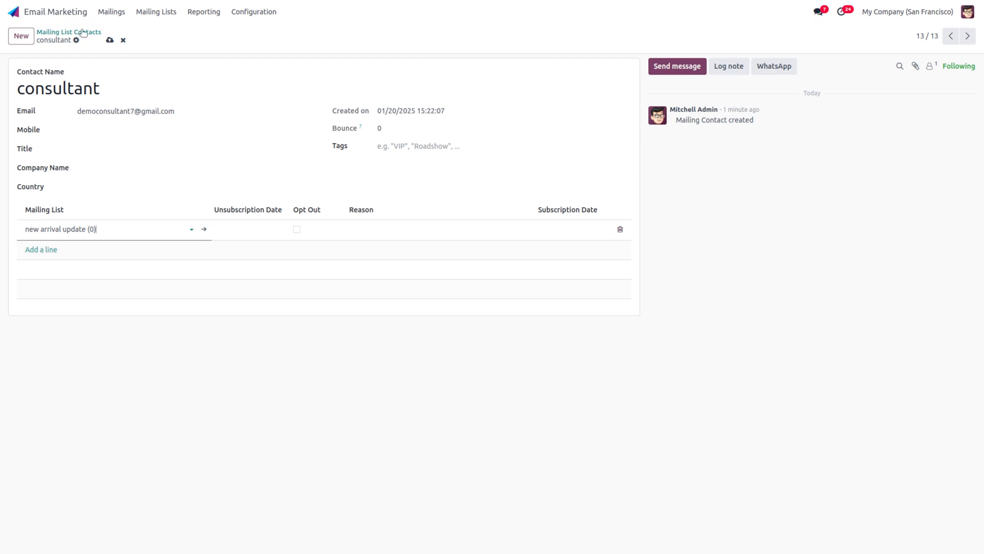
left_click(109, 40)
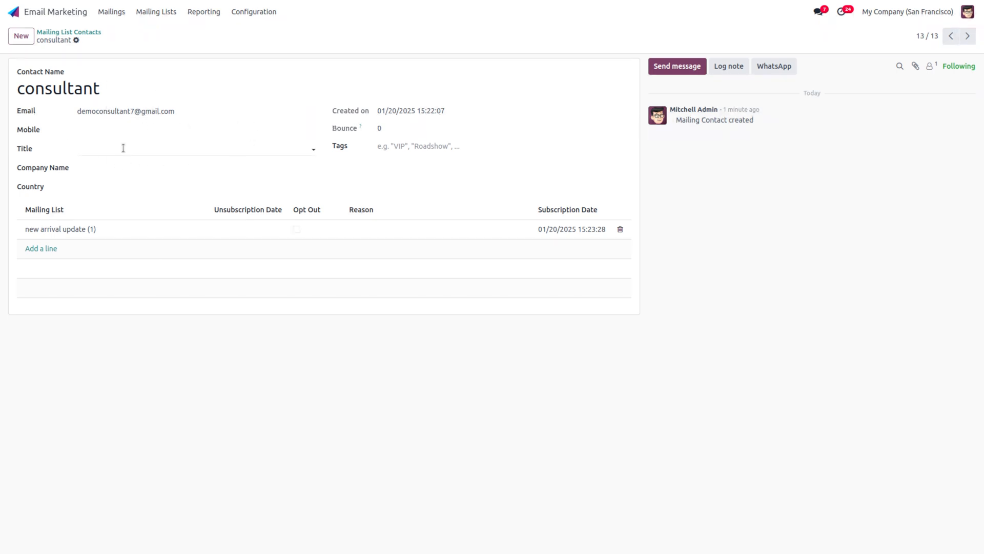
left_click(93, 32)
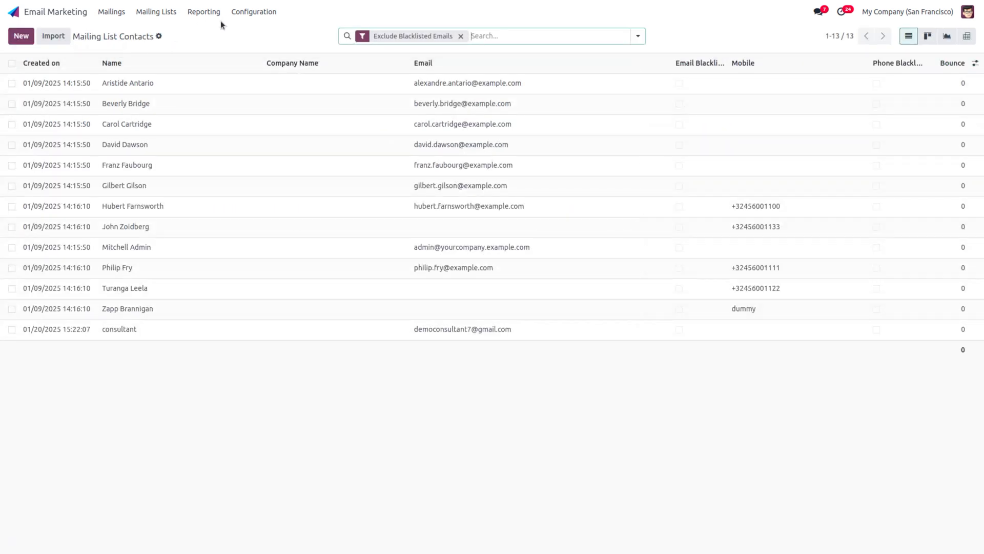
left_click(260, 13)
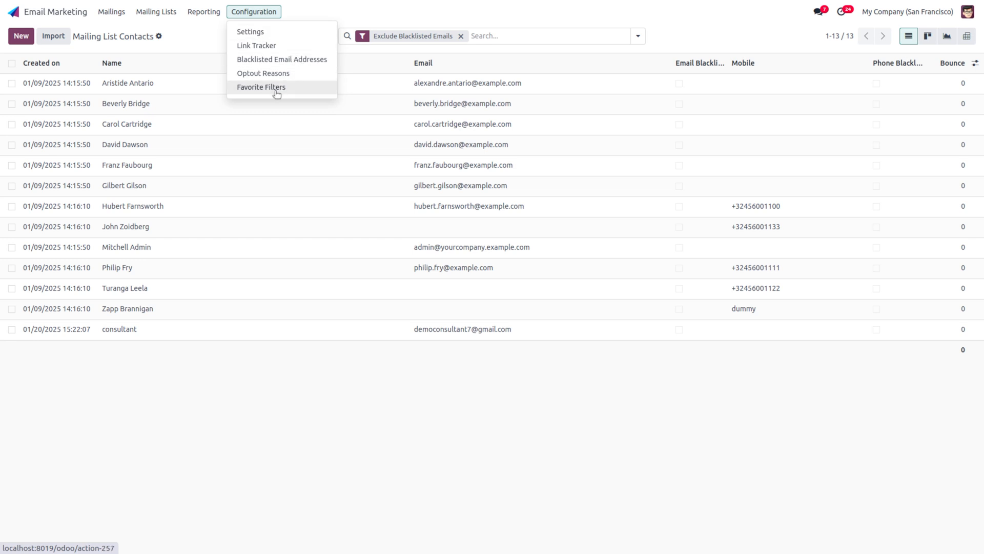
left_click(282, 46)
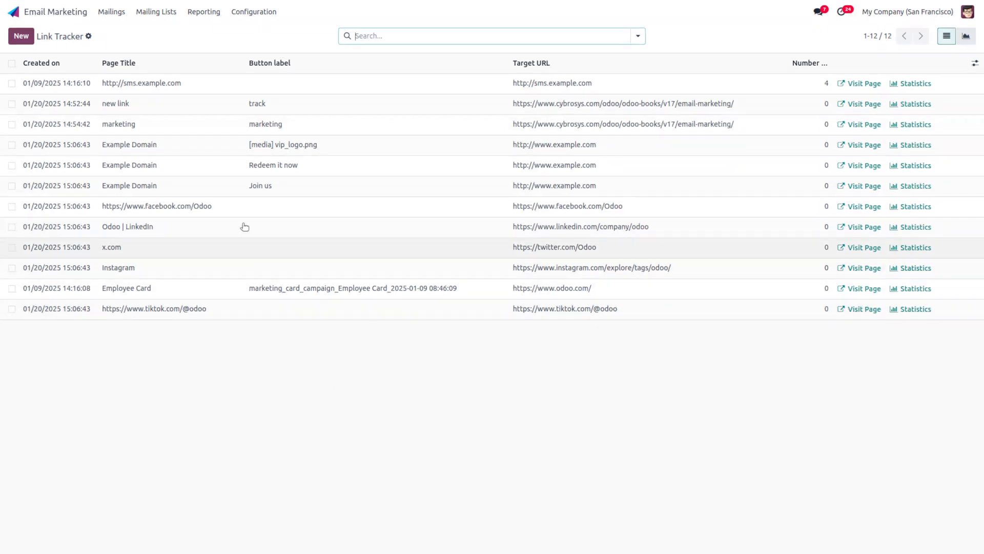
left_click(21, 36)
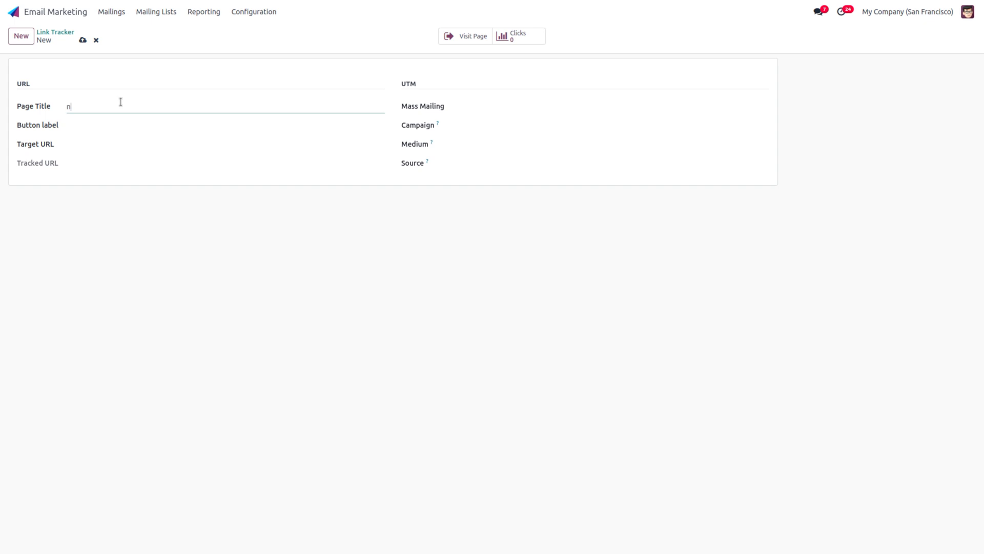
type("new")
left_click(114, 127)
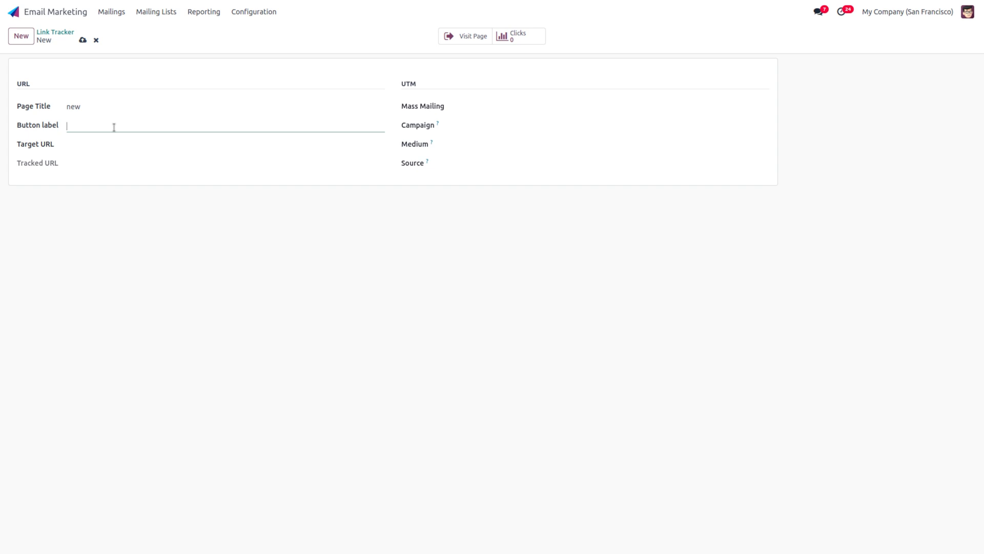
type("new arrival")
left_click(104, 139)
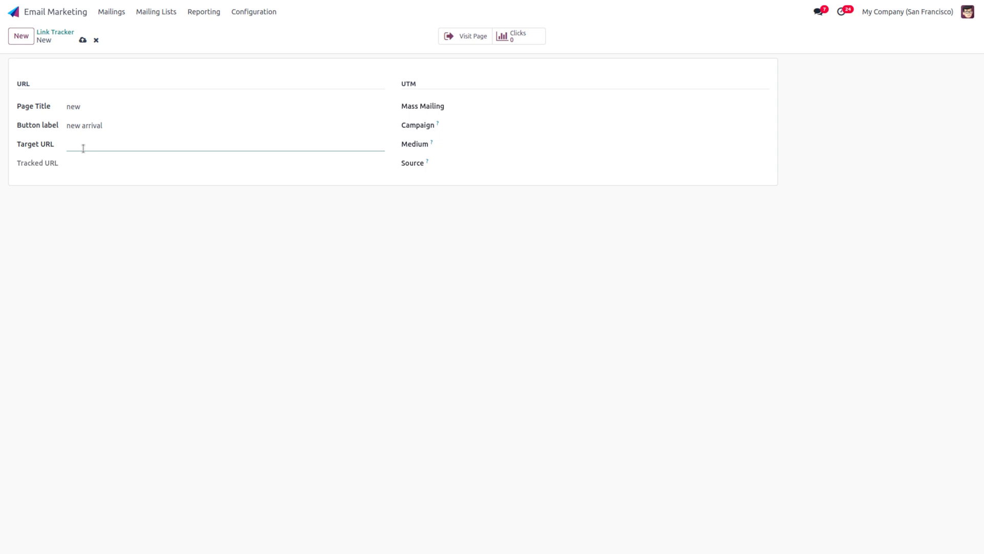
type("www.cybro")
type("sys.com")
Step: Set mailing stock arrival, campaign Email Campaign - Services, medium Email, source Search engine, and save
left_click(556, 108)
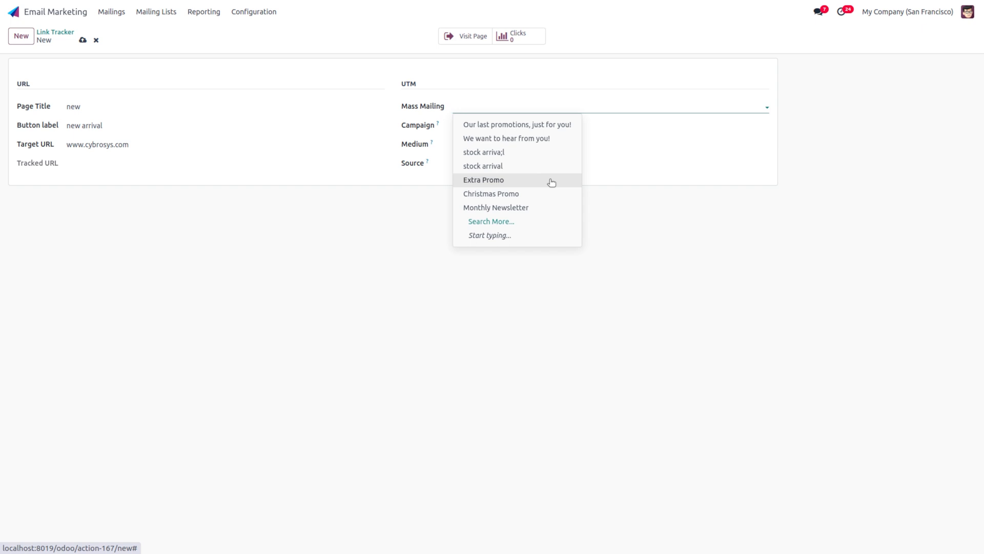
left_click(483, 166)
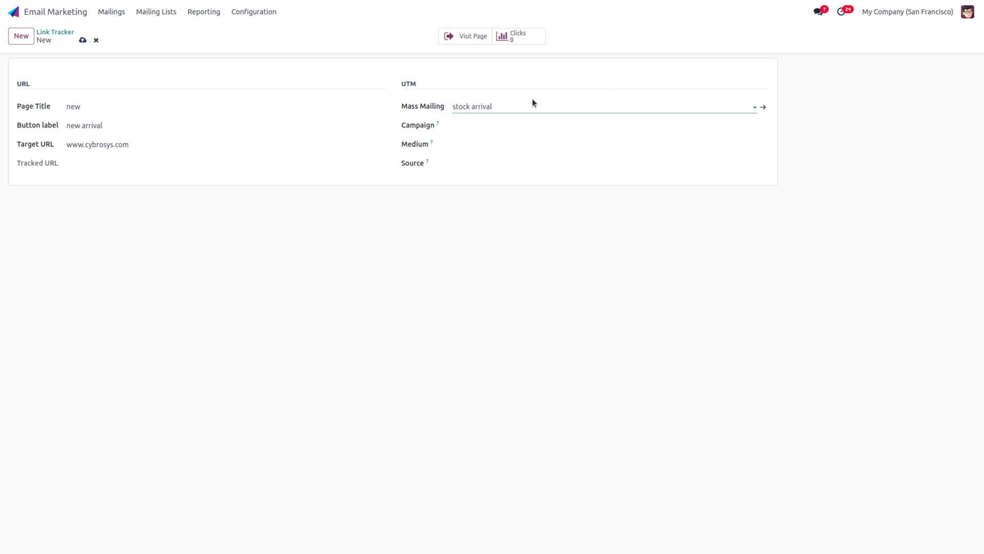
left_click(461, 126)
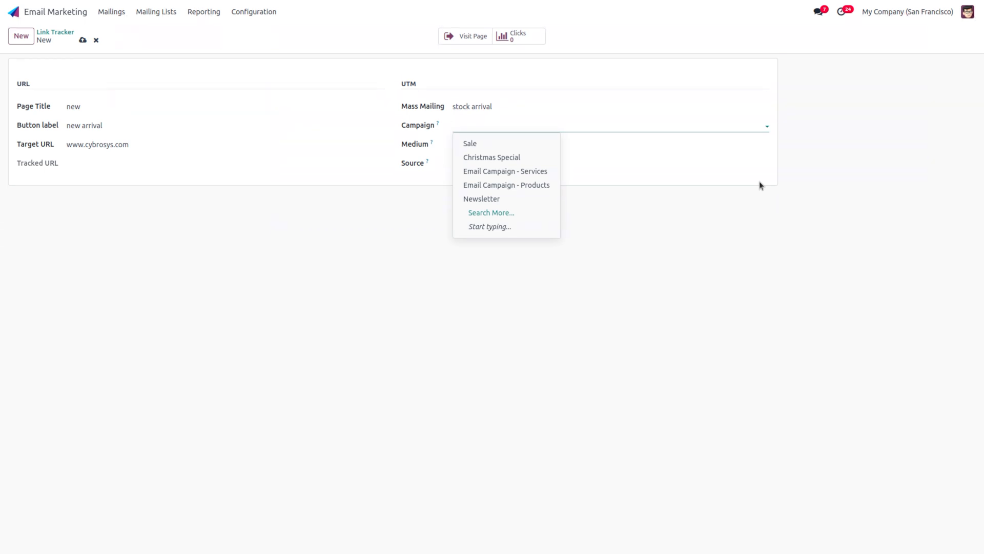
left_click(524, 172)
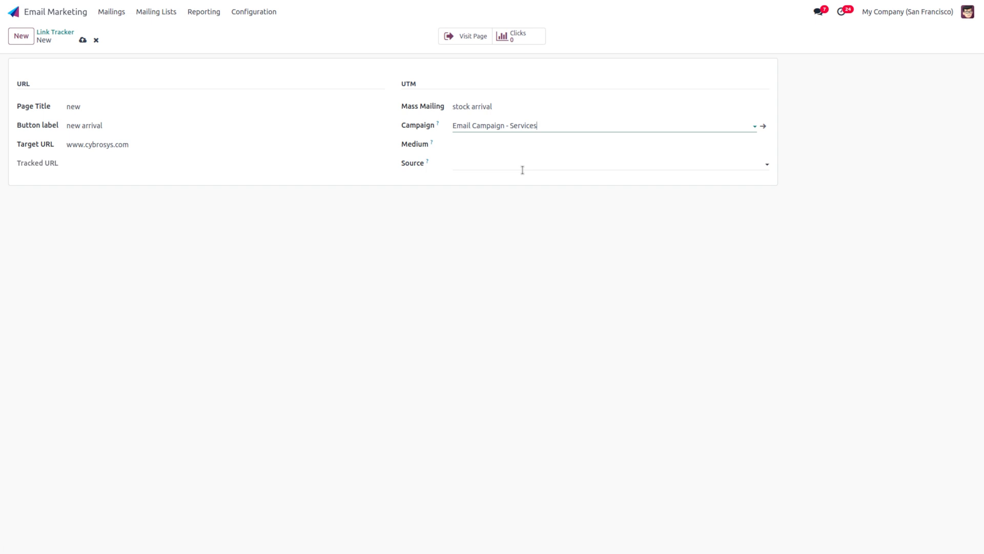
left_click(481, 148)
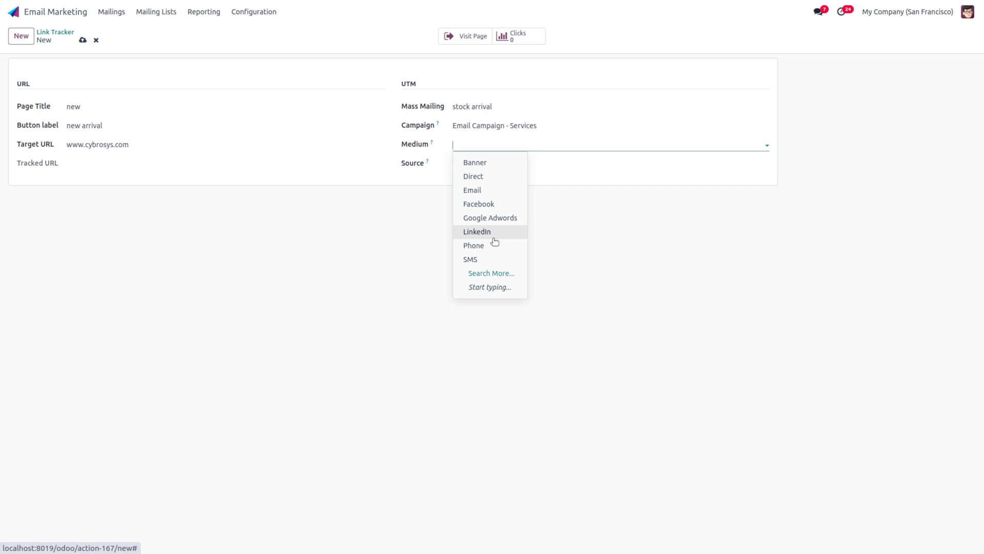
left_click(488, 190)
left_click(476, 165)
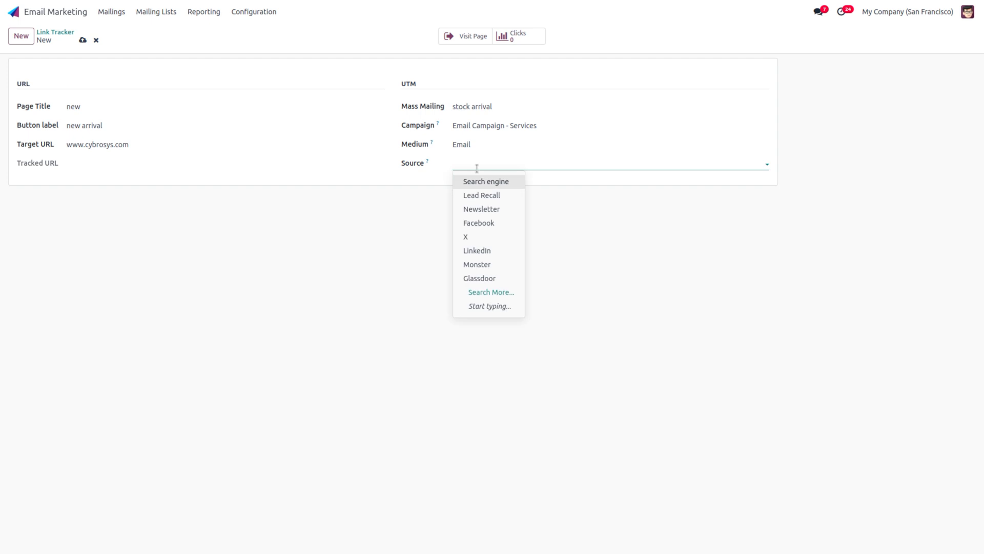
left_click(500, 182)
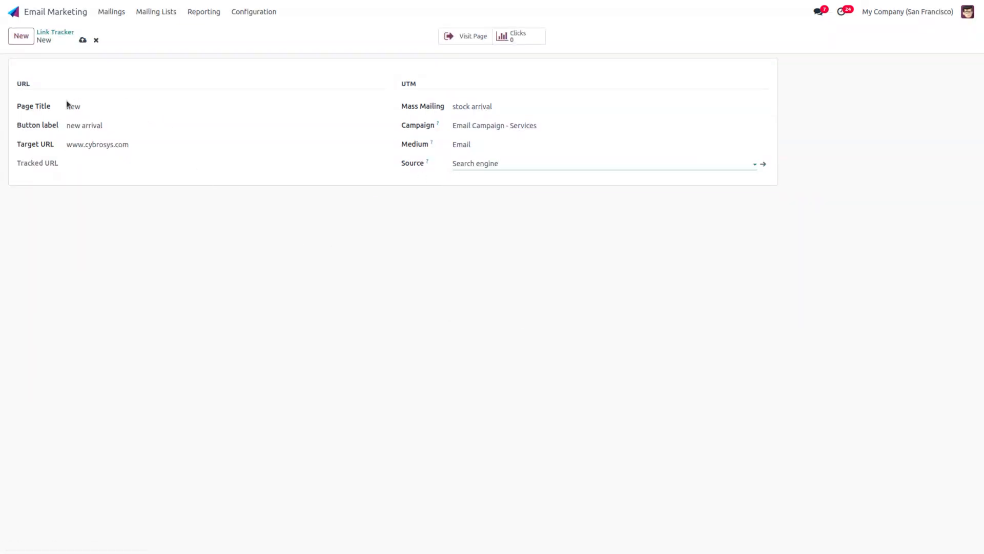
left_click(82, 40)
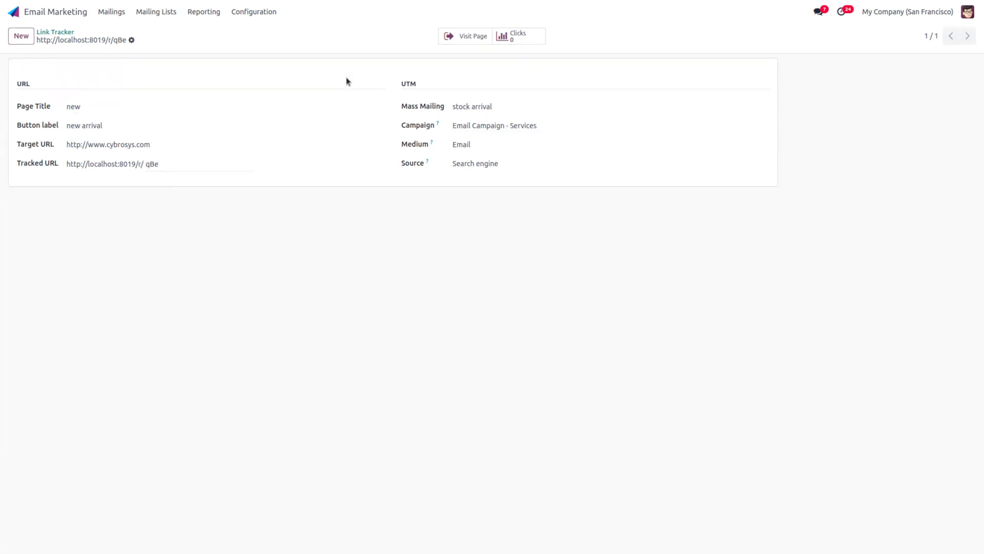
left_click(516, 36)
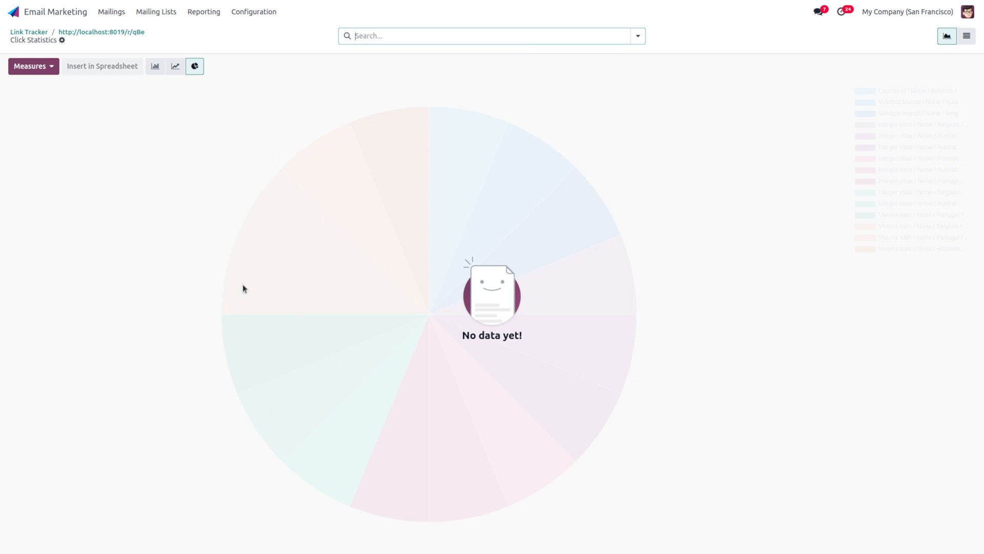
left_click(118, 33)
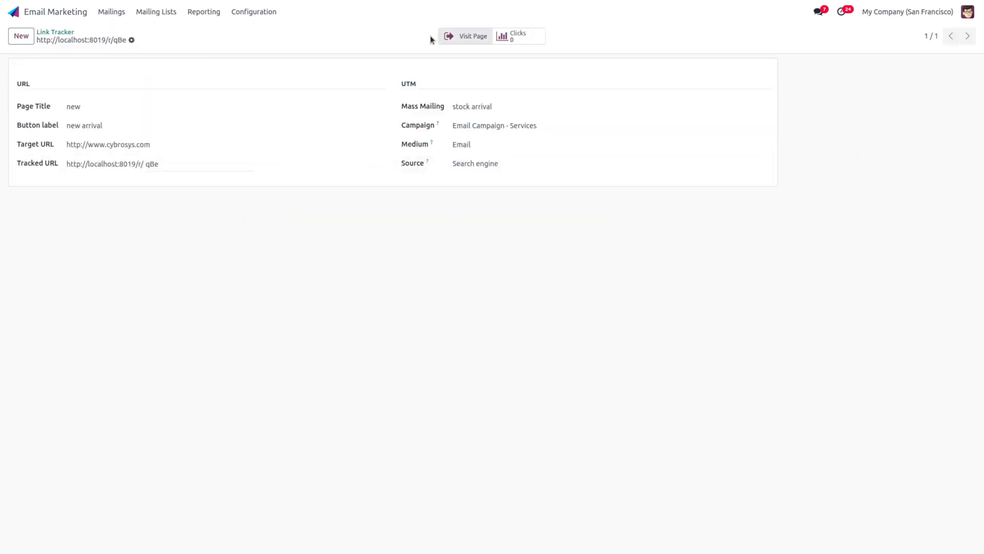
left_click(464, 39)
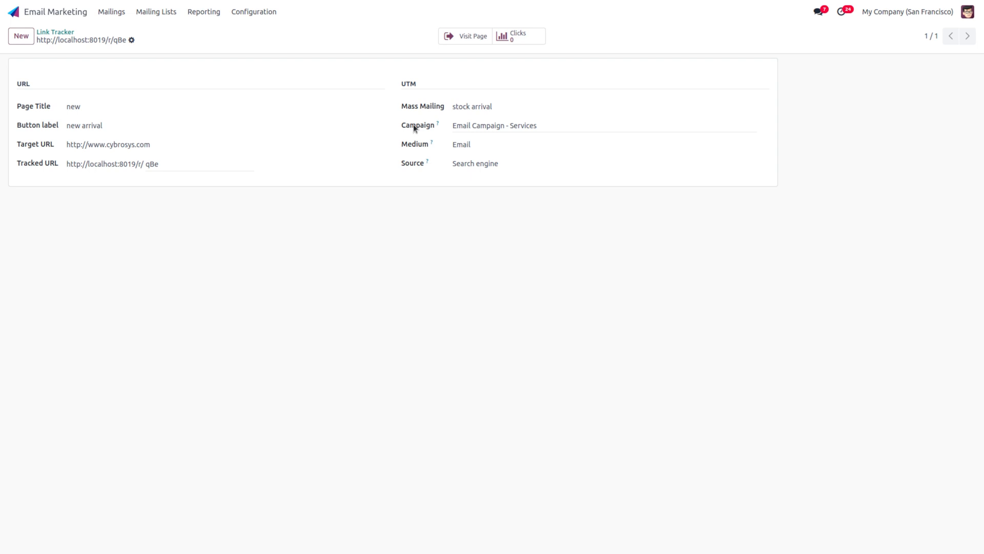
Step: Open the only blacklisted email address record, begin unblacklisting it, then cancel
left_click(243, 11)
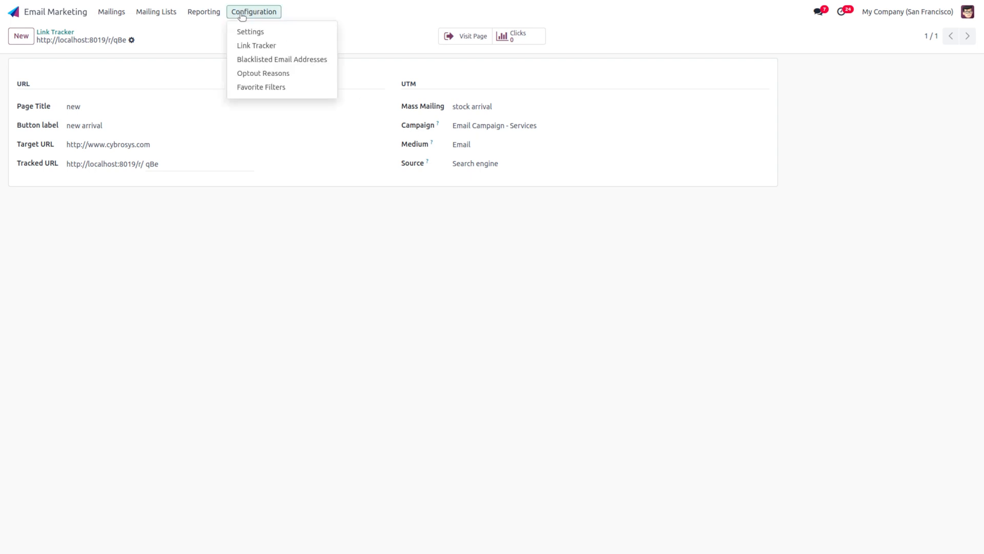
left_click(277, 59)
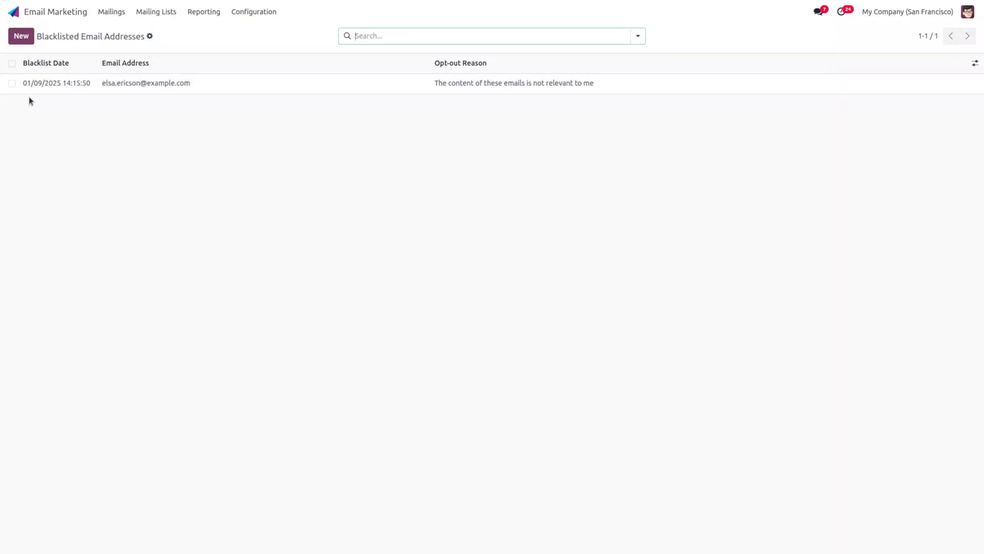
left_click(186, 81)
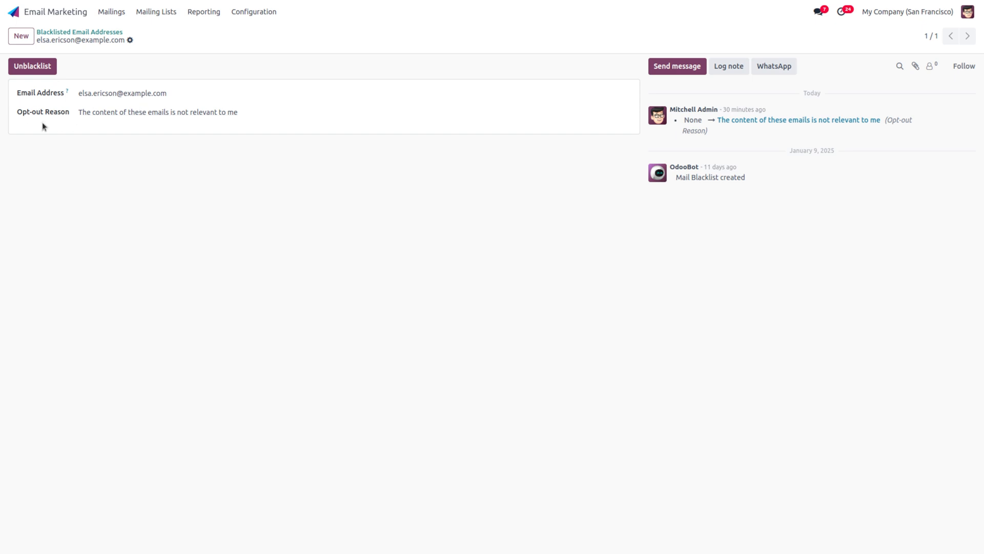
left_click(61, 95)
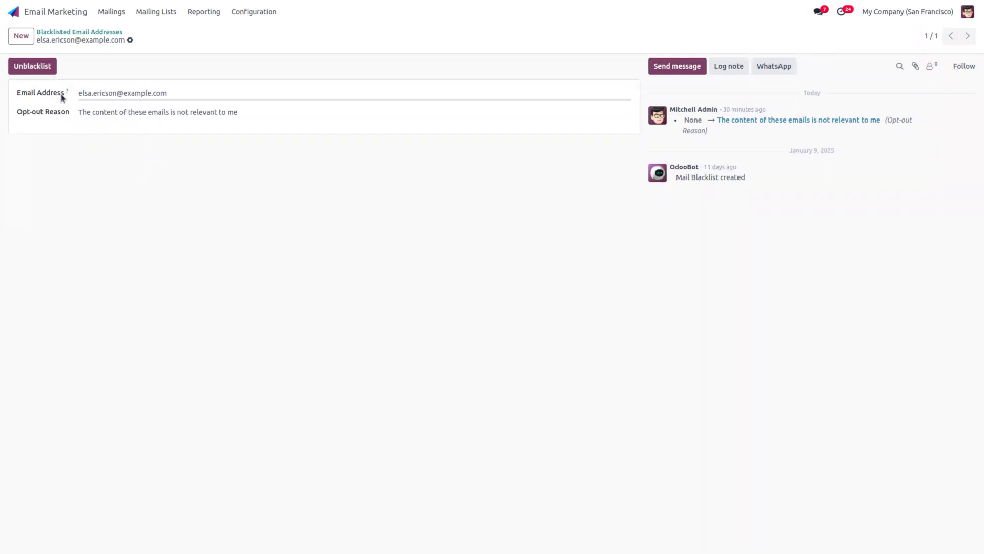
left_click(36, 68)
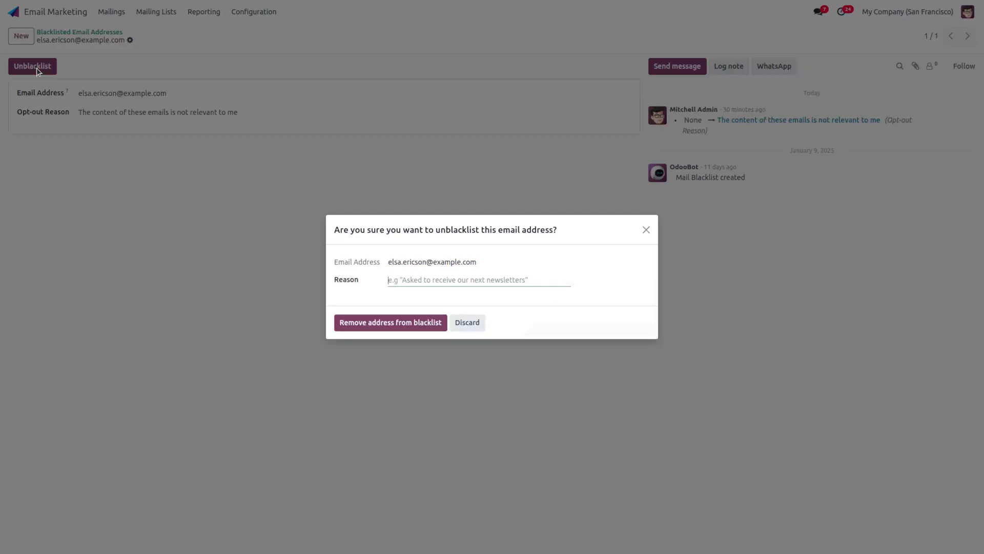
left_click(477, 332)
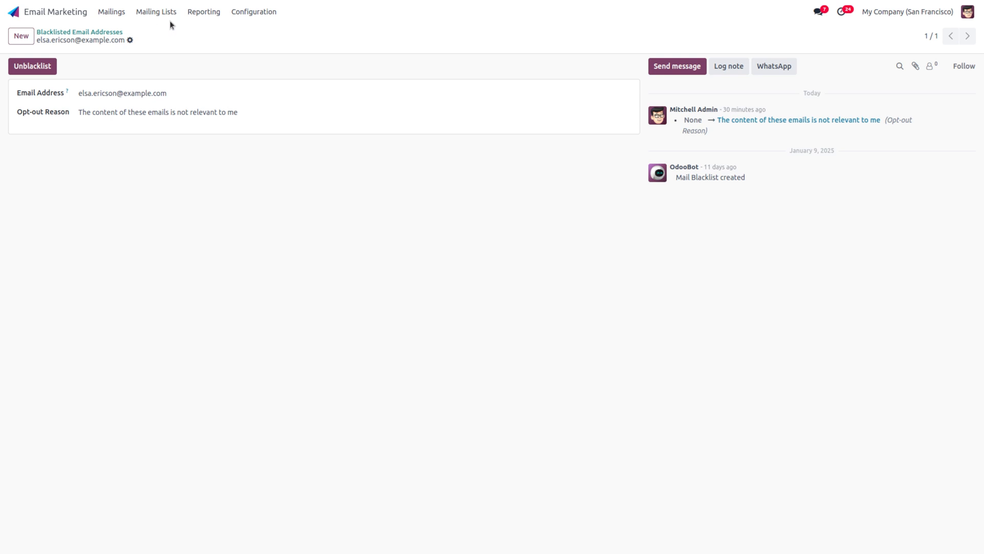
left_click(167, 14)
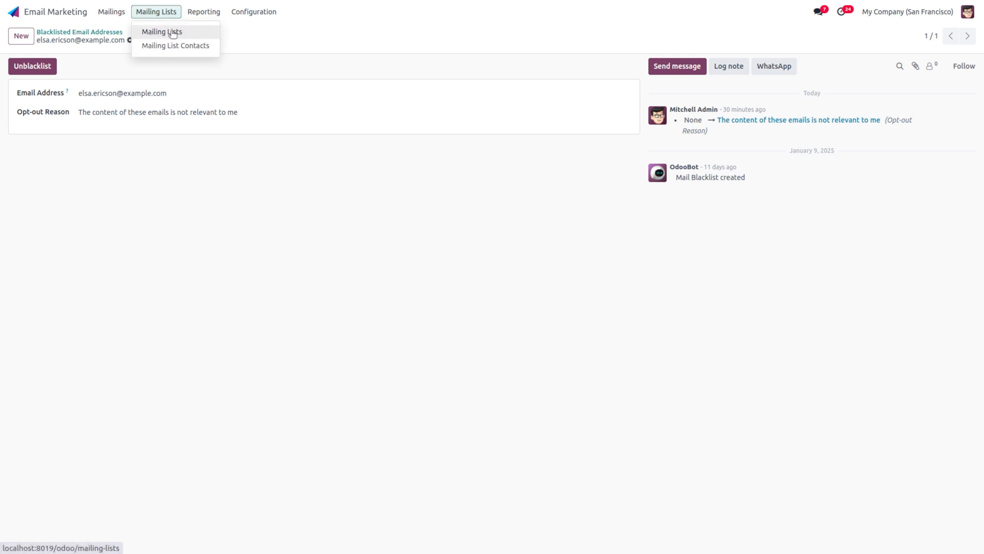
left_click(173, 32)
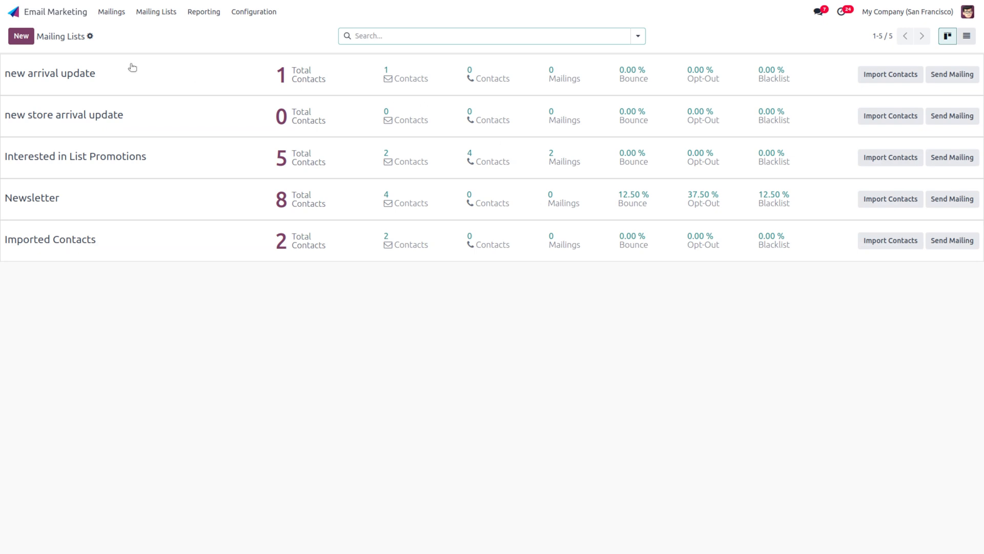
left_click(159, 11)
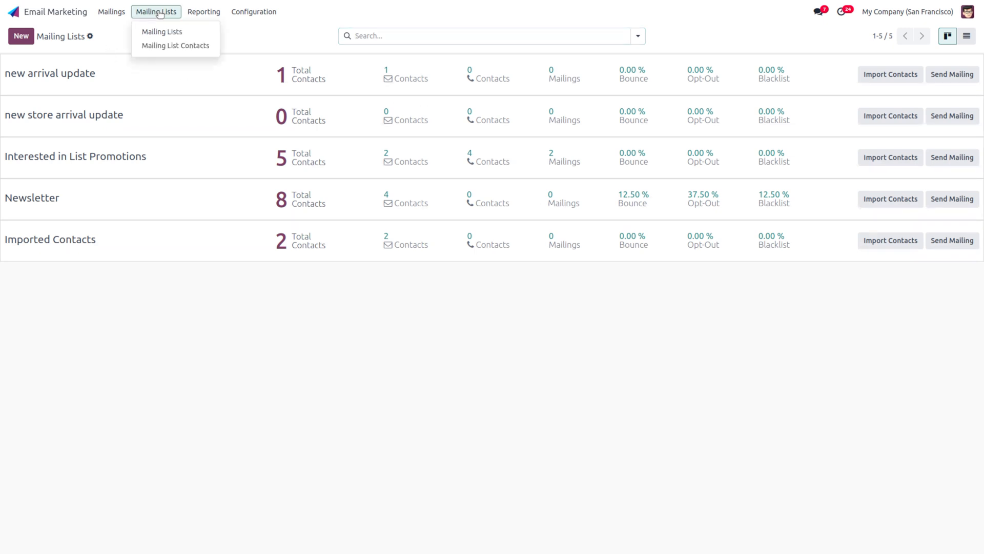
left_click(170, 46)
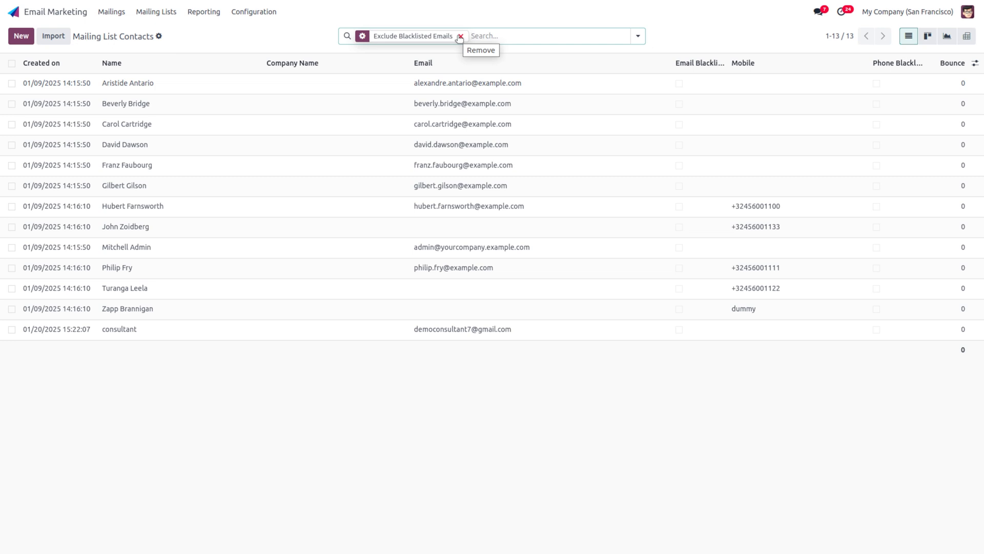
left_click(460, 36)
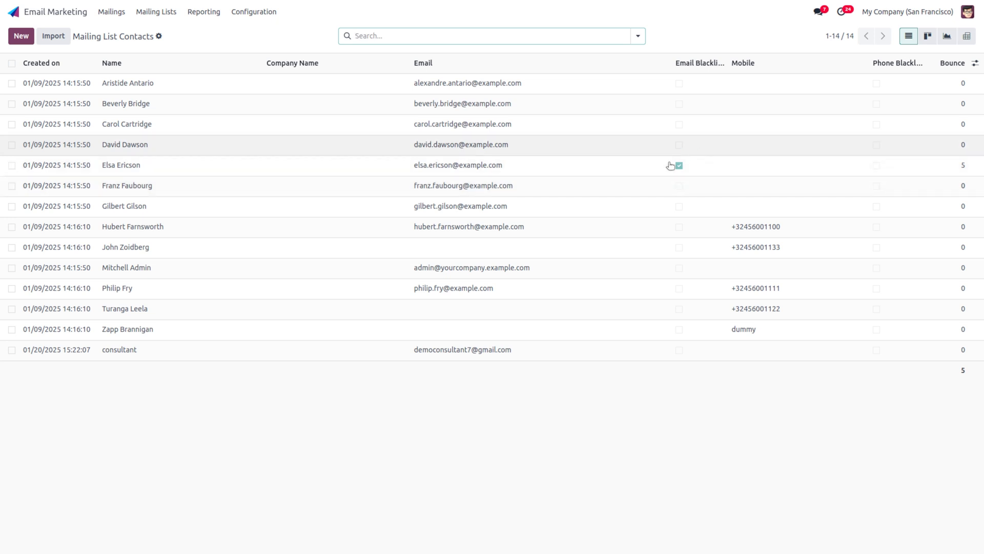
left_click(254, 11)
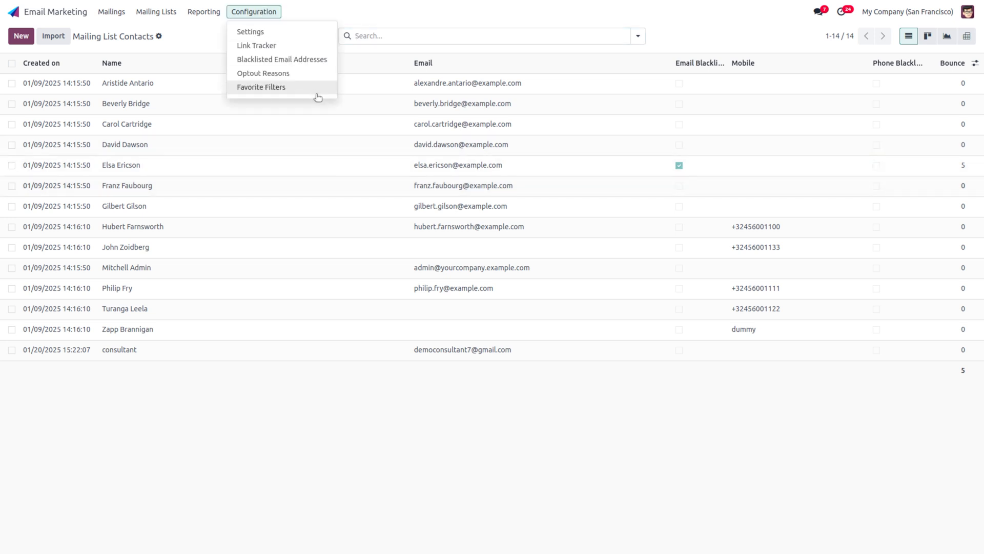
left_click(301, 62)
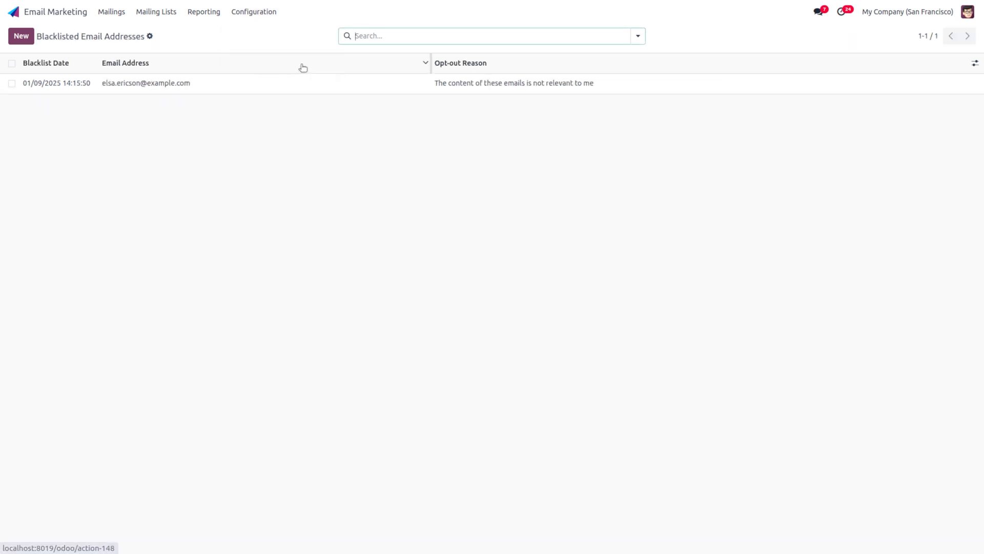
left_click(172, 87)
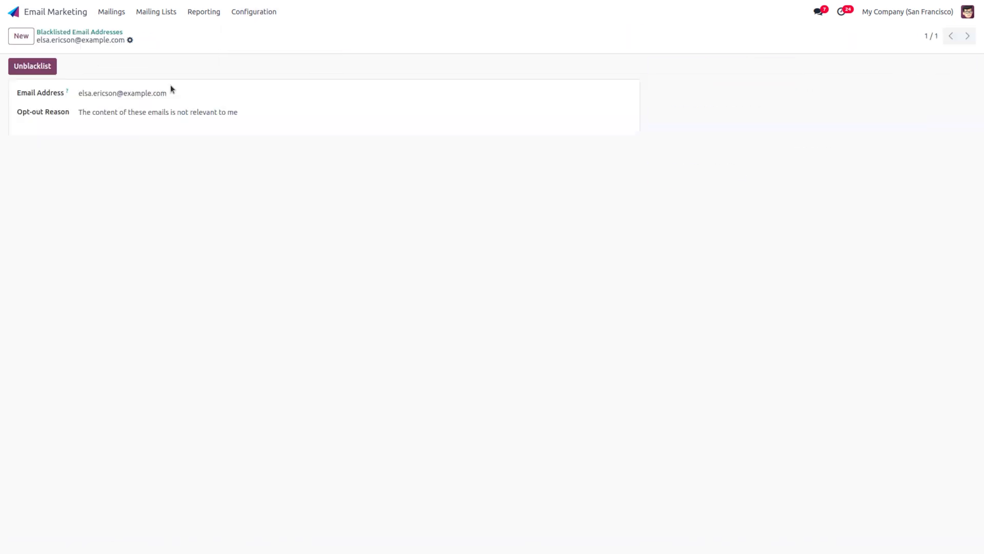
Step: Remove the address from the blacklist, giving 'mind changed' as the reason
left_click(25, 75)
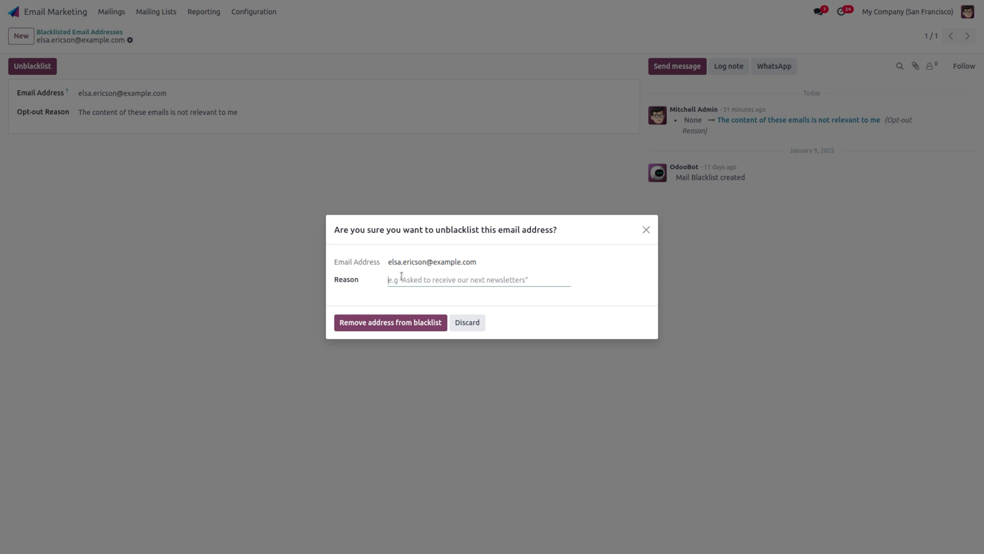
type("mind")
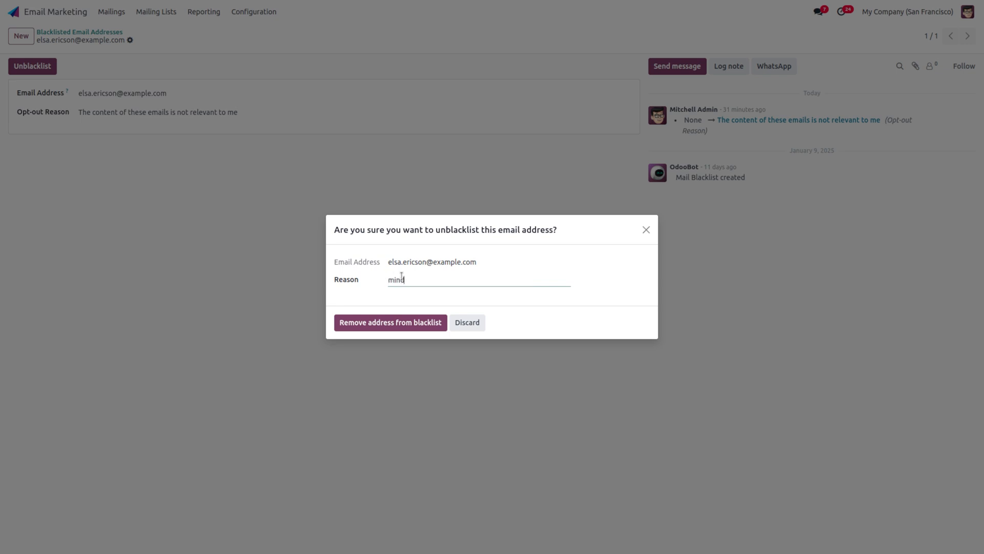
type(" changed")
left_click(364, 329)
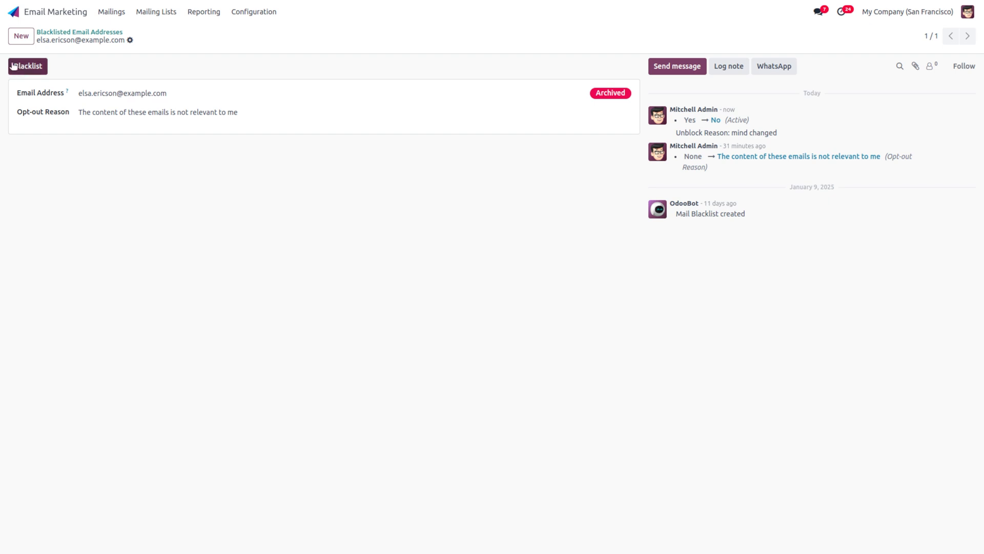
left_click(149, 14)
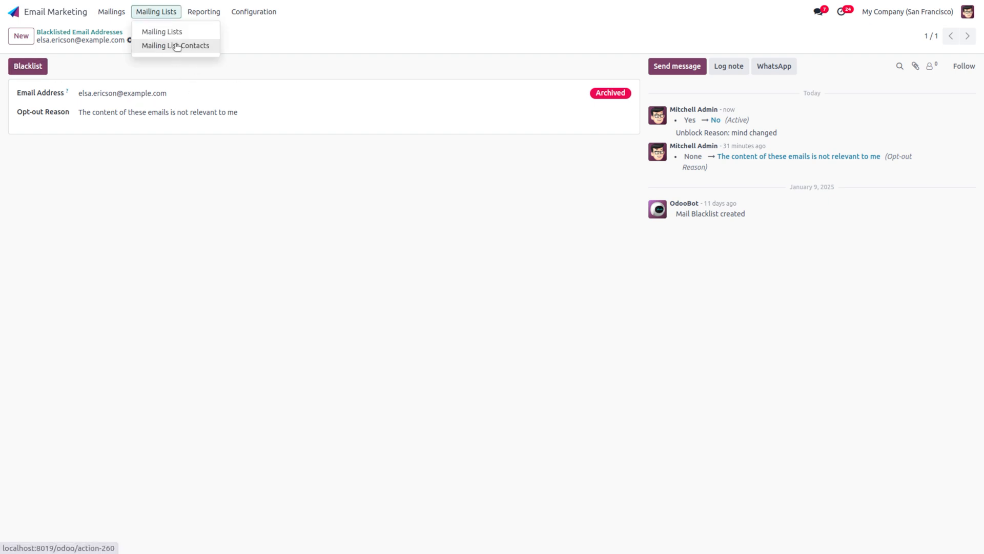
Step: Confirm Blacklisted Email Addresses is empty, then open the consultant record from Mailing List Contacts
left_click(176, 46)
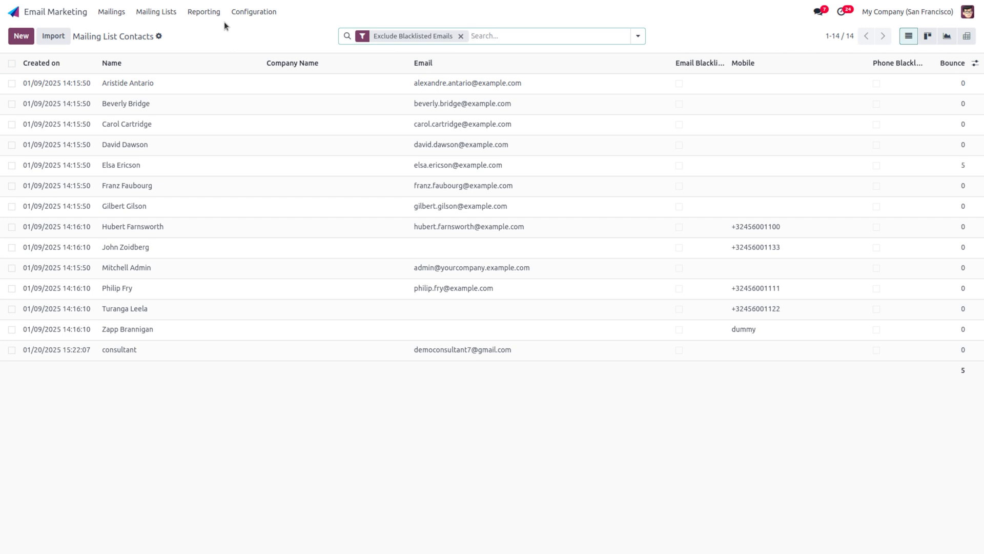
left_click(253, 11)
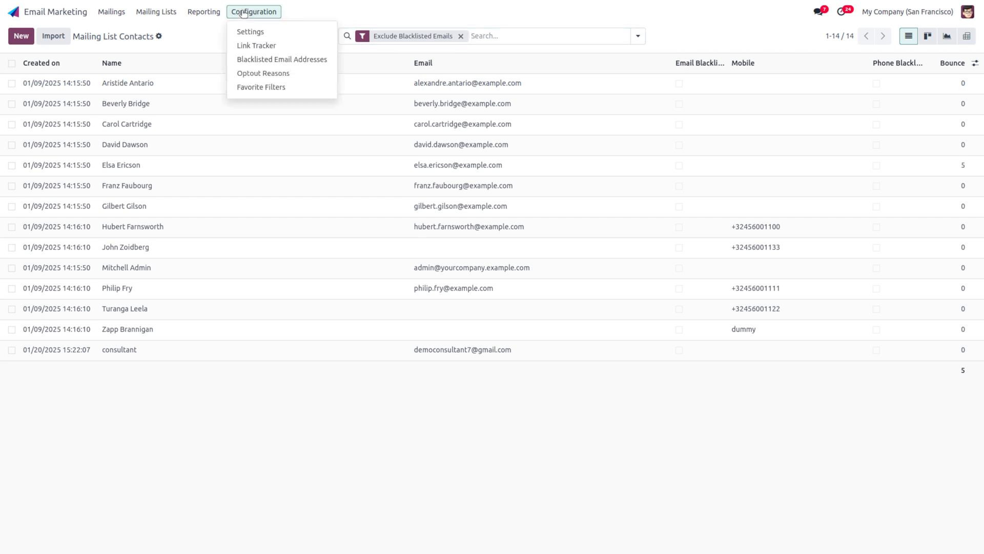
left_click(301, 59)
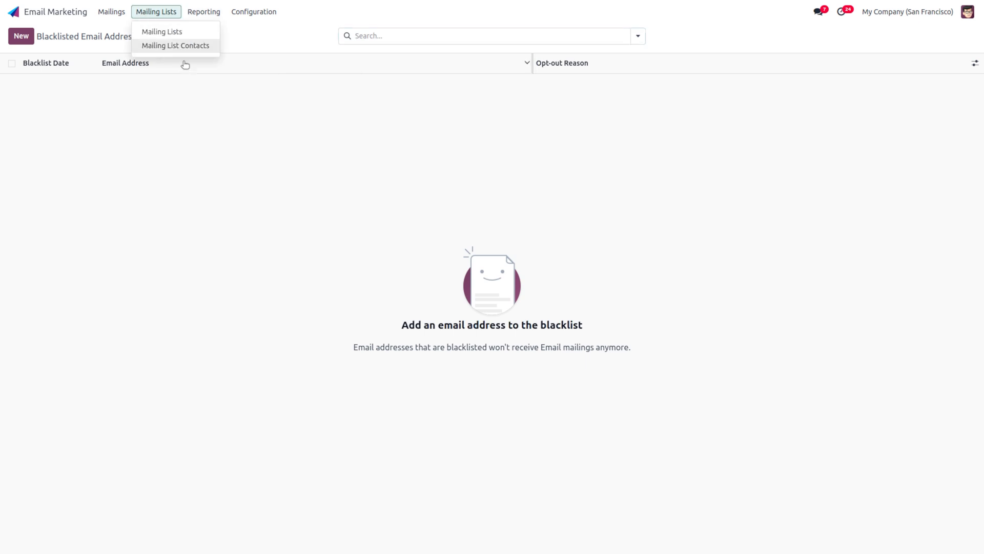
left_click(184, 46)
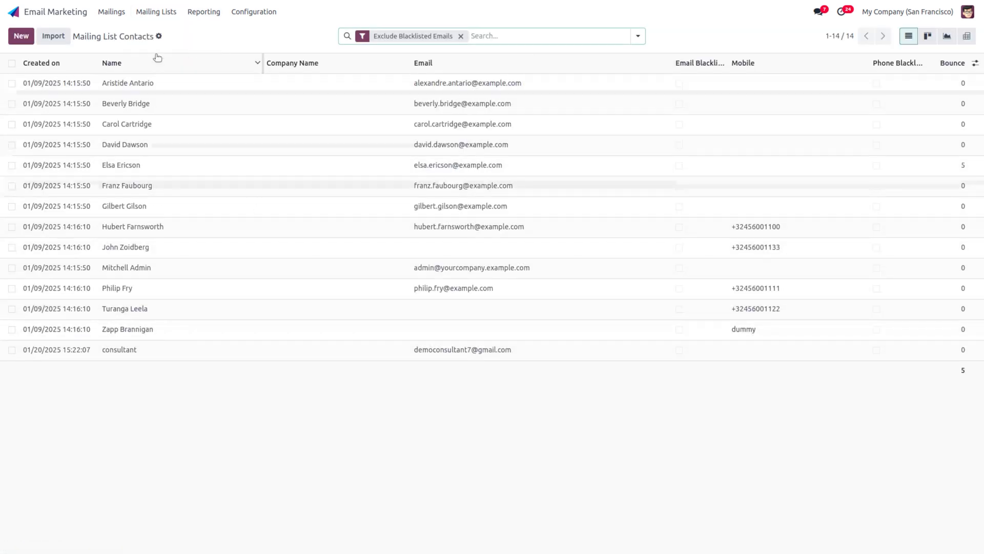
left_click(183, 349)
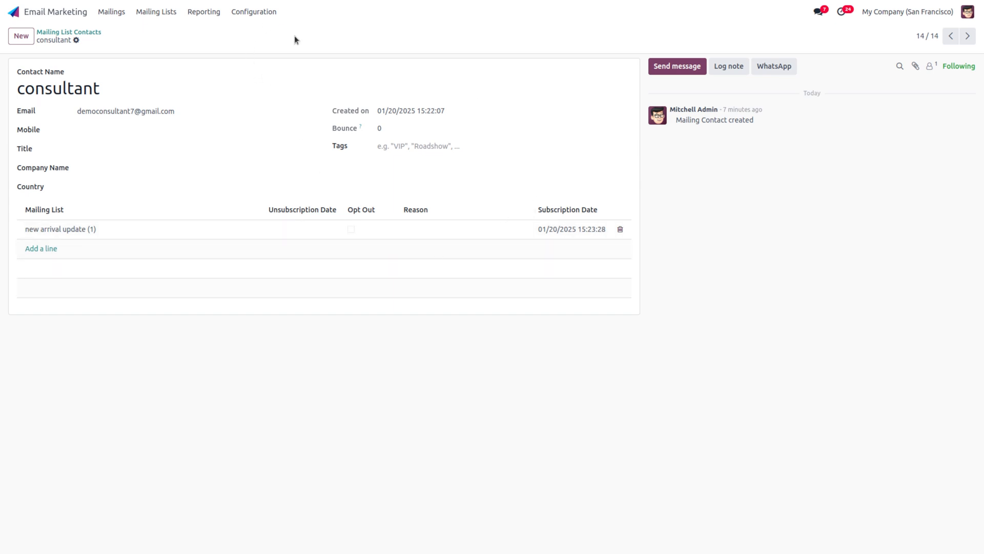
left_click(270, 15)
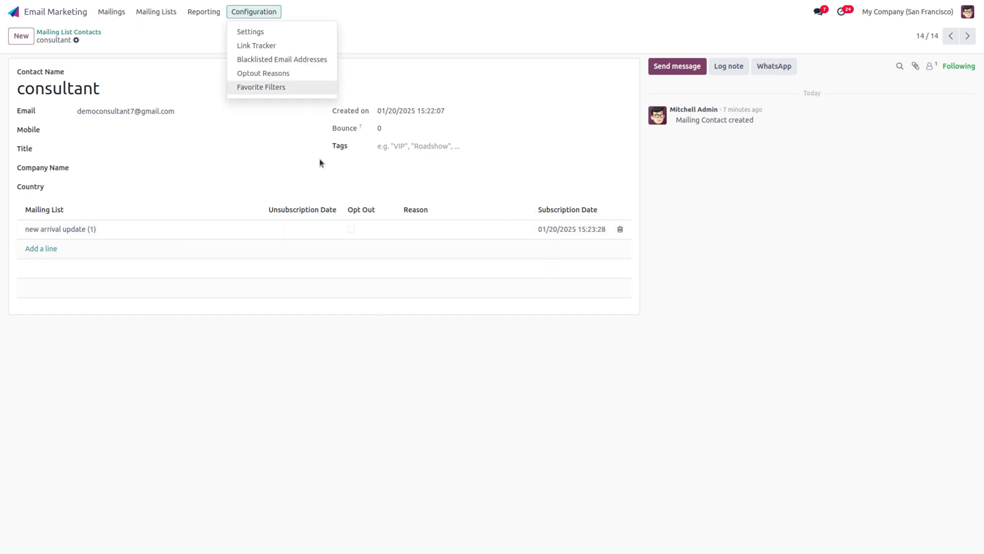
Step: Create a new opt-out reason for bad contents with Allow Feedback enabled and save it
left_click(301, 81)
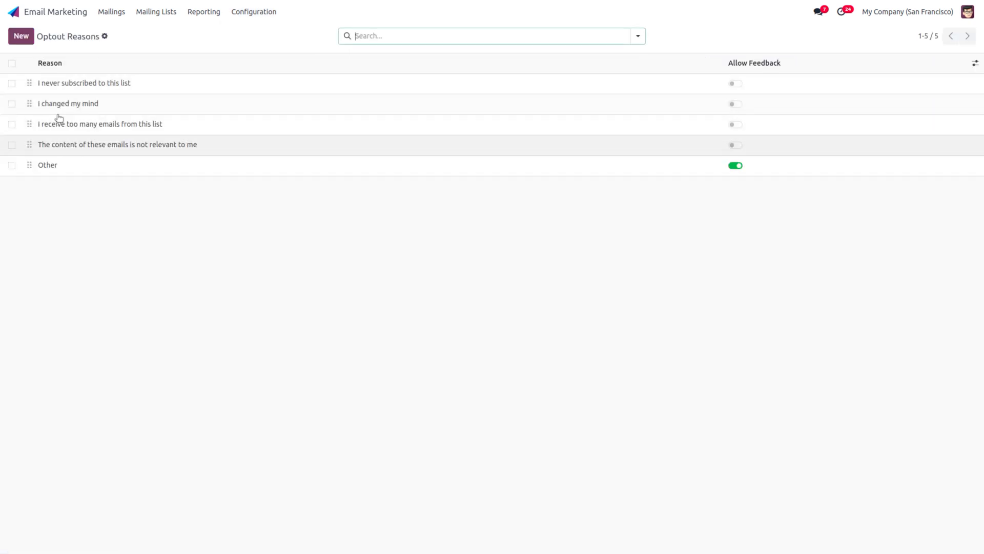
left_click(21, 35)
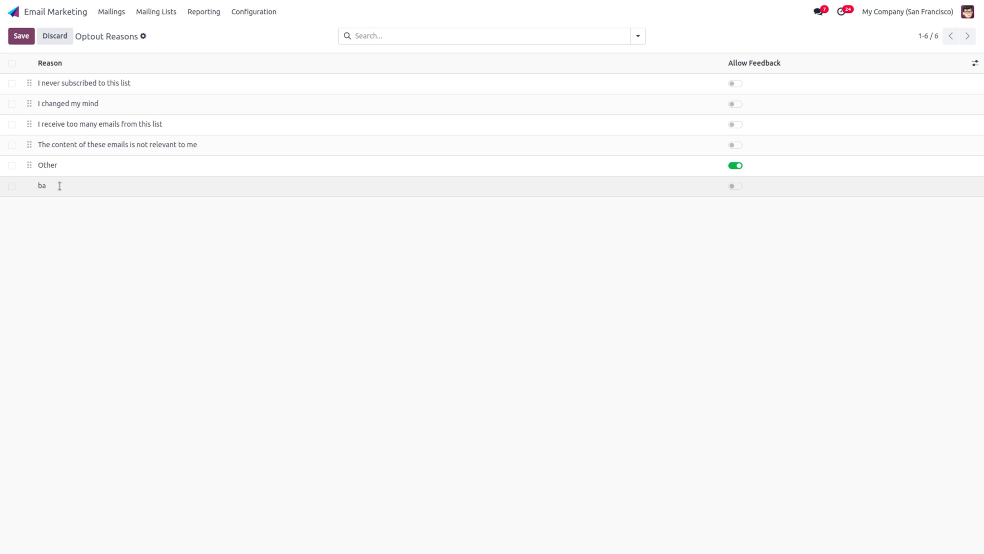
type("contents")
left_click(253, 232)
left_click(736, 188)
left_click(736, 188)
left_click(736, 187)
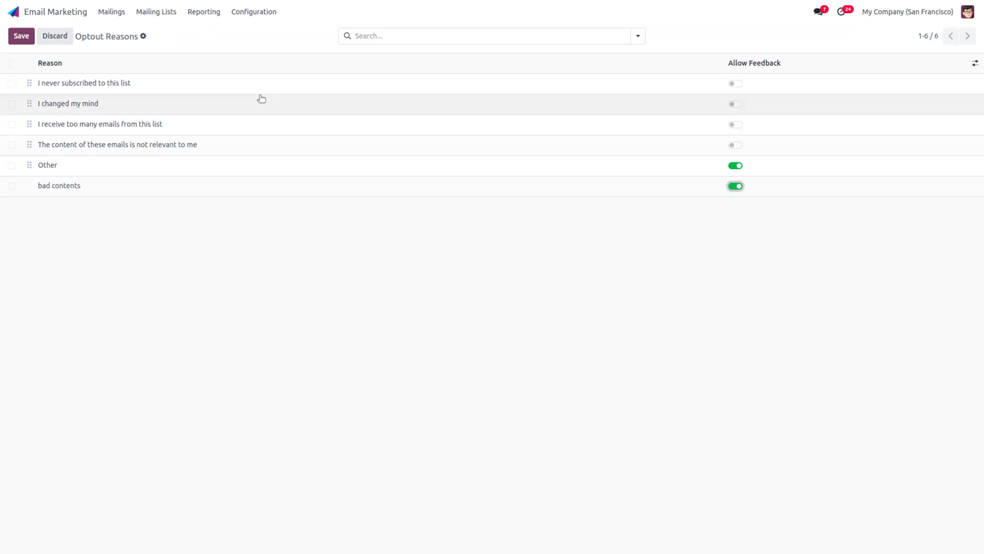
left_click(21, 37)
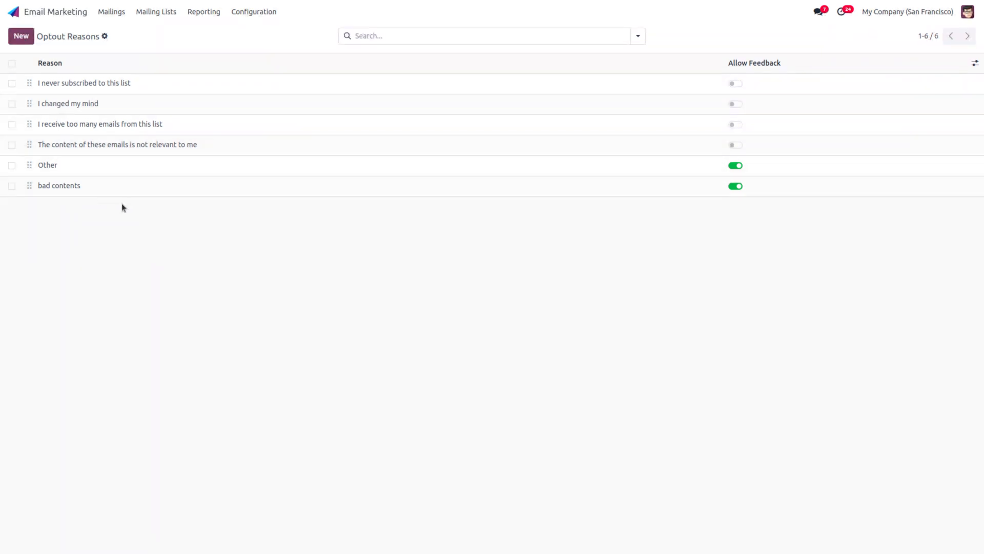
Step: Correct the reason's capitalisation to 'Bad contents' and save it again
left_click(52, 189)
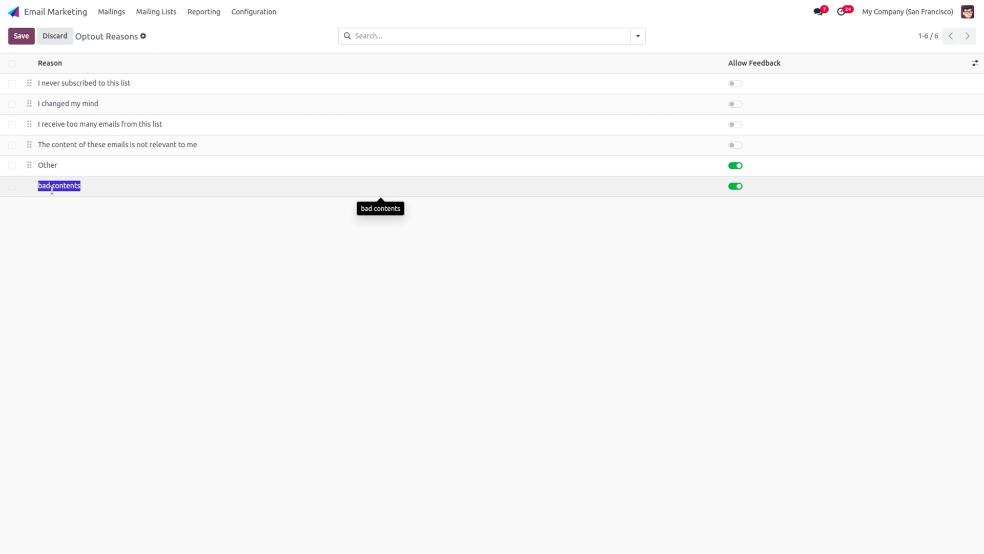
left_click(44, 187)
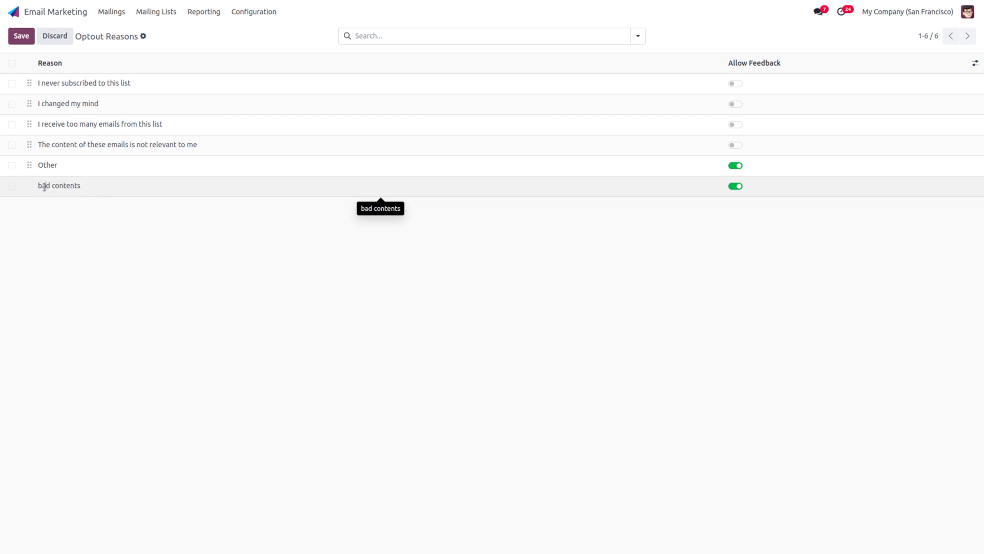
key("BackSpace")
key("BackSpace")
type("Ba")
left_click(22, 36)
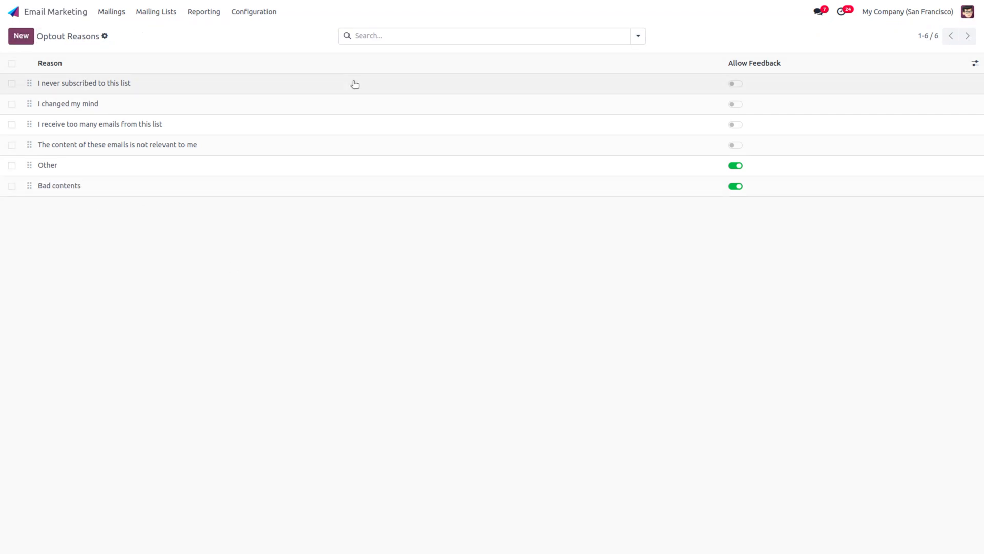
Step: Start a blacklist entry, confirm Bad contents is offered as an opt-out reason, then discard it
left_click(250, 12)
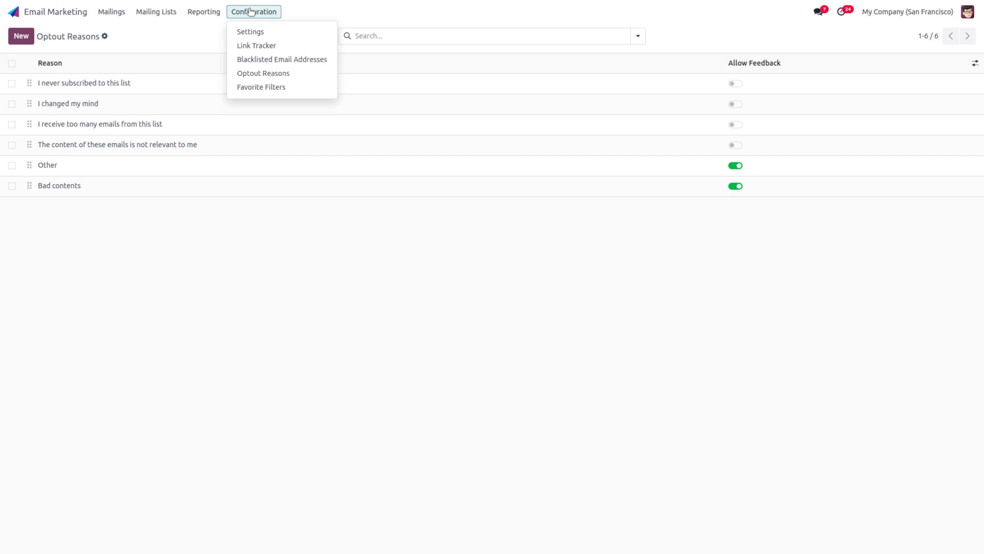
left_click(281, 59)
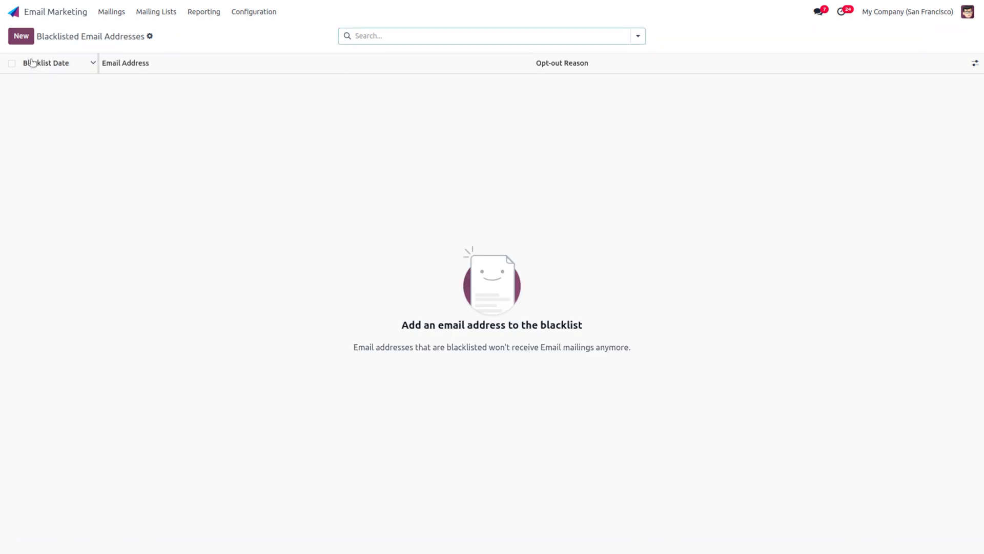
left_click(16, 40)
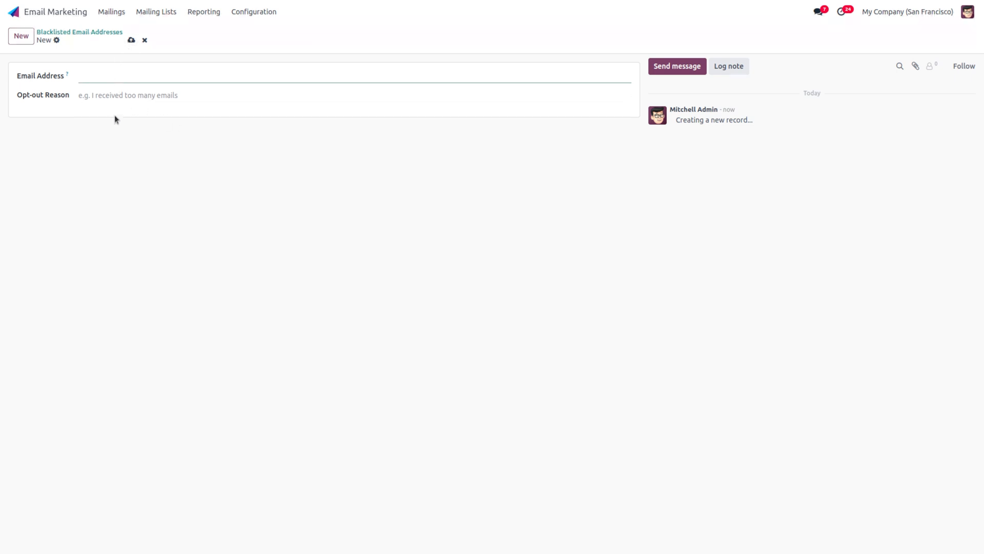
left_click(119, 96)
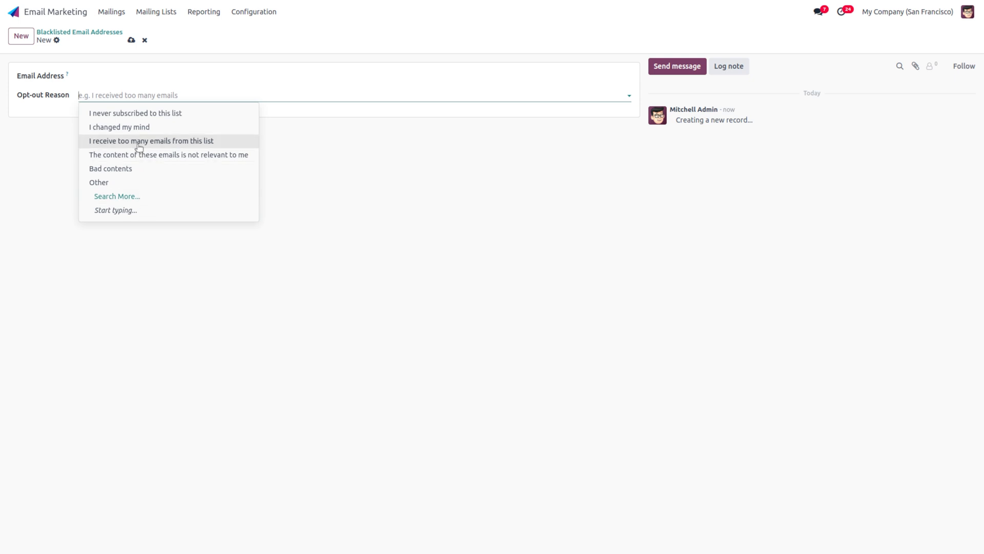
left_click(137, 168)
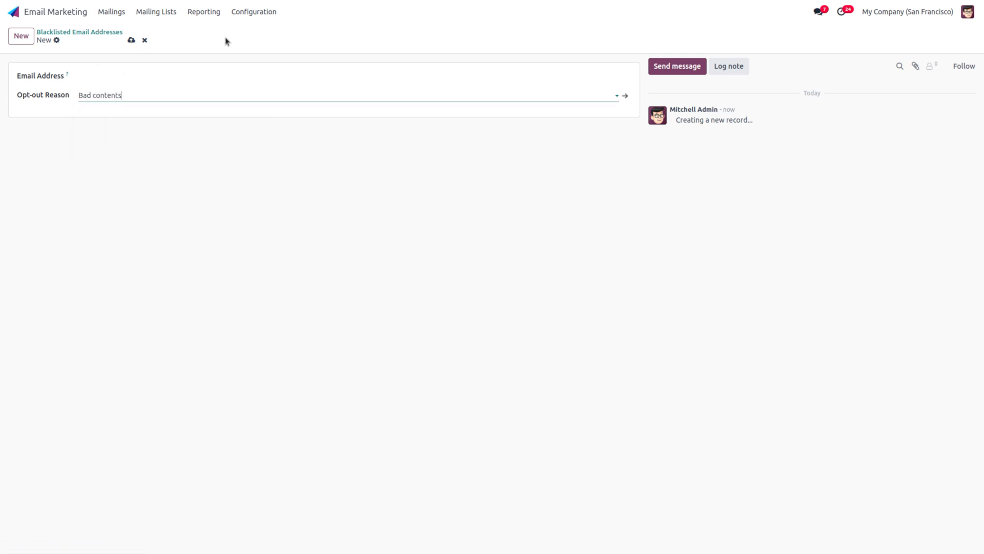
left_click(144, 40)
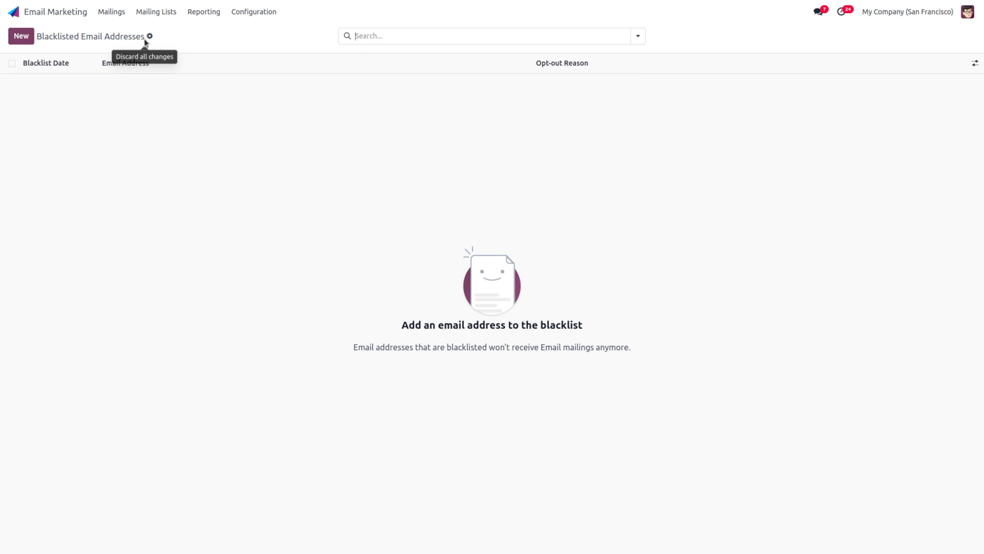
left_click(156, 11)
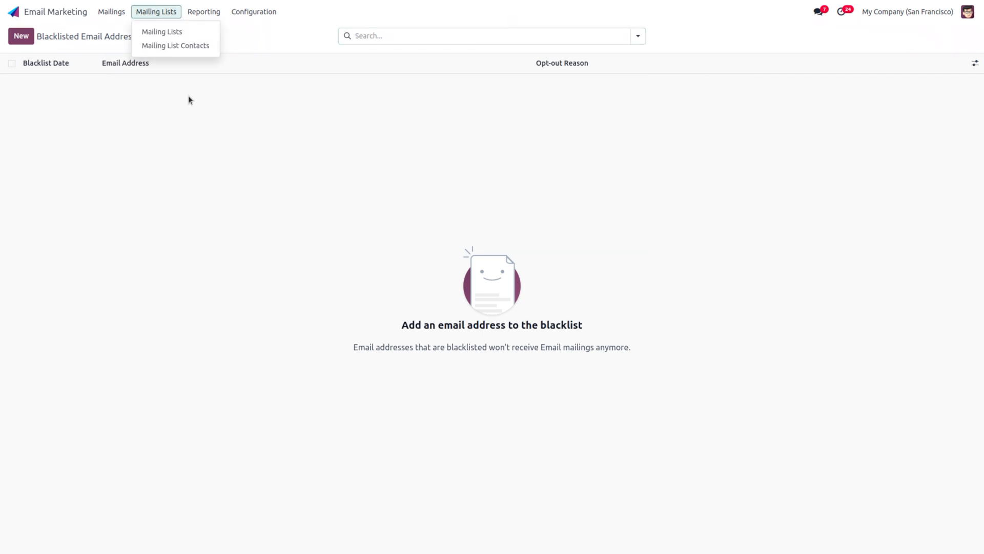
left_click(177, 45)
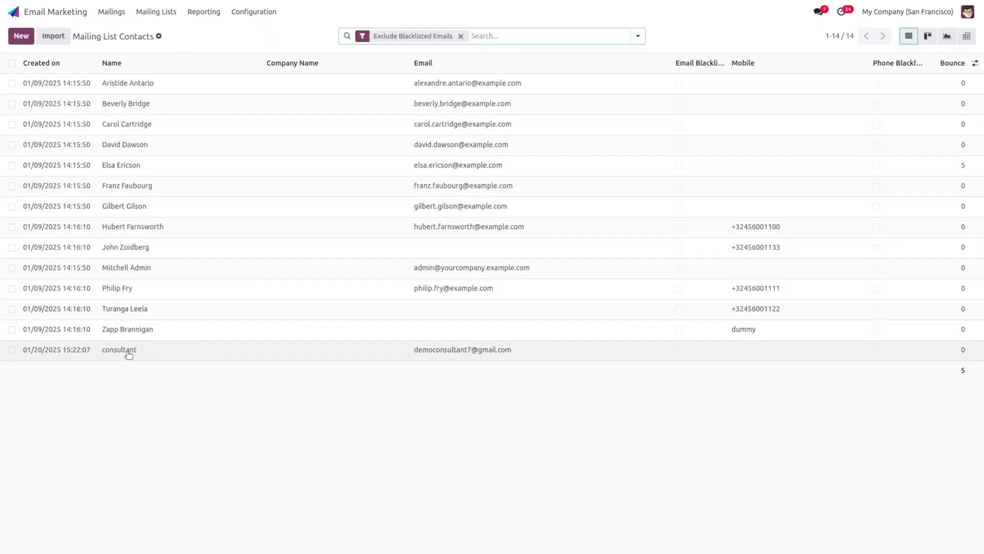
left_click(130, 248)
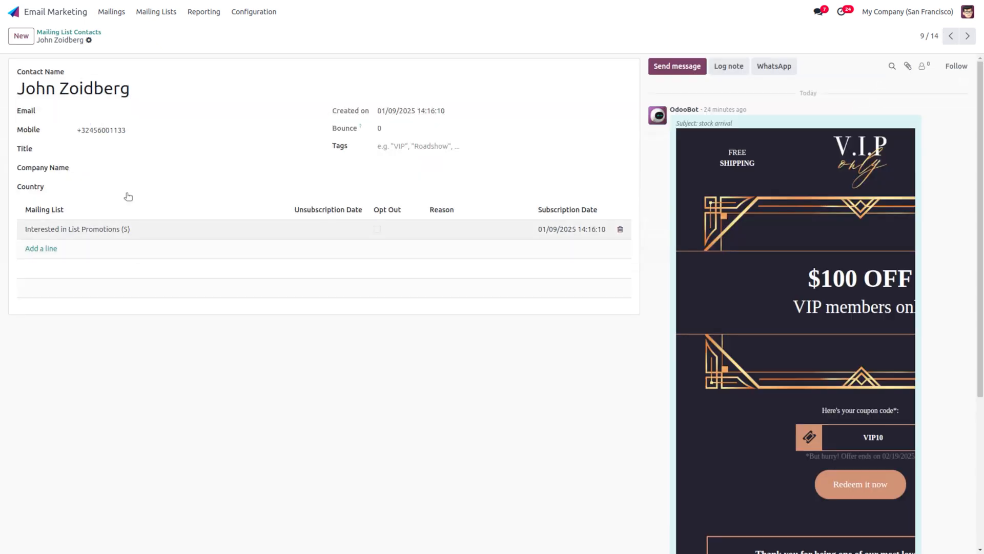
left_click(69, 32)
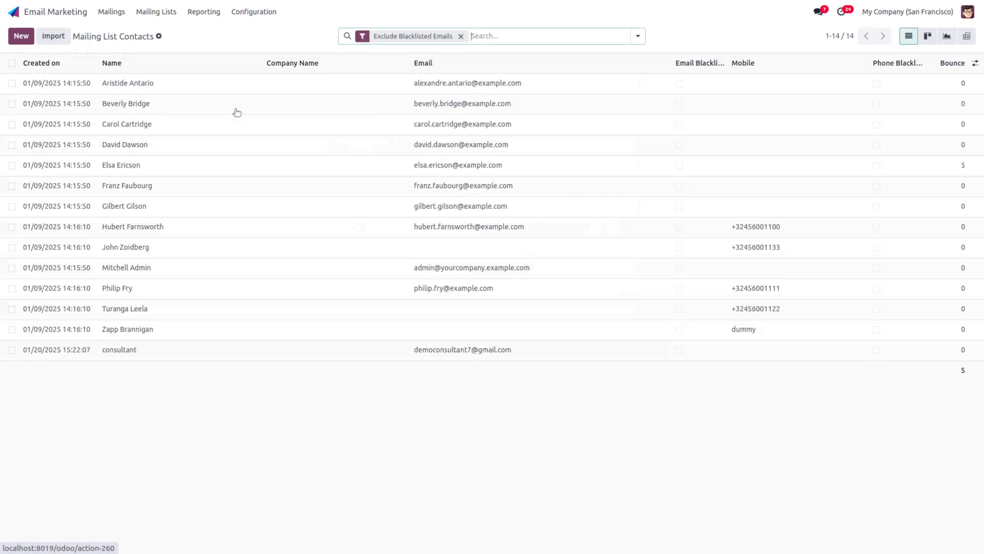
left_click(426, 107)
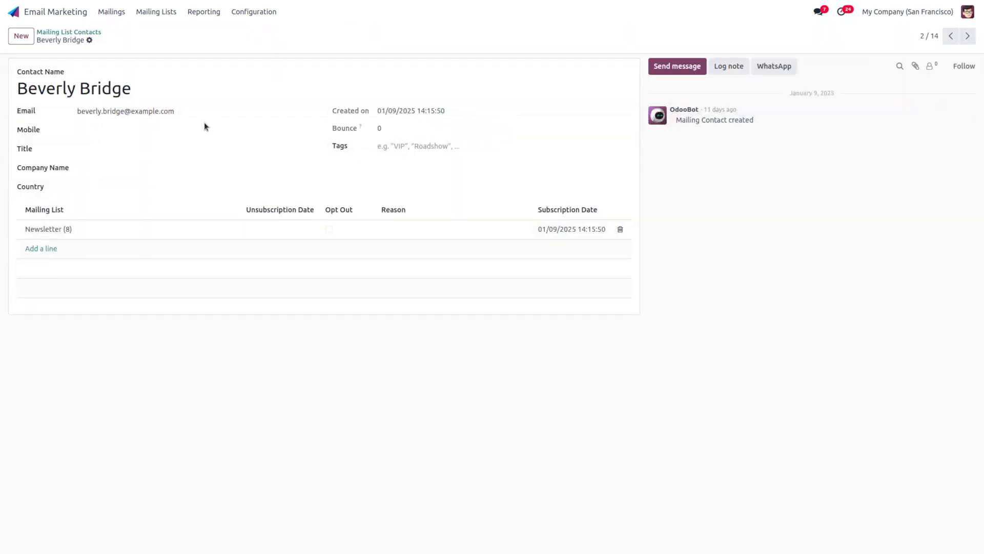
triple_click(116, 112)
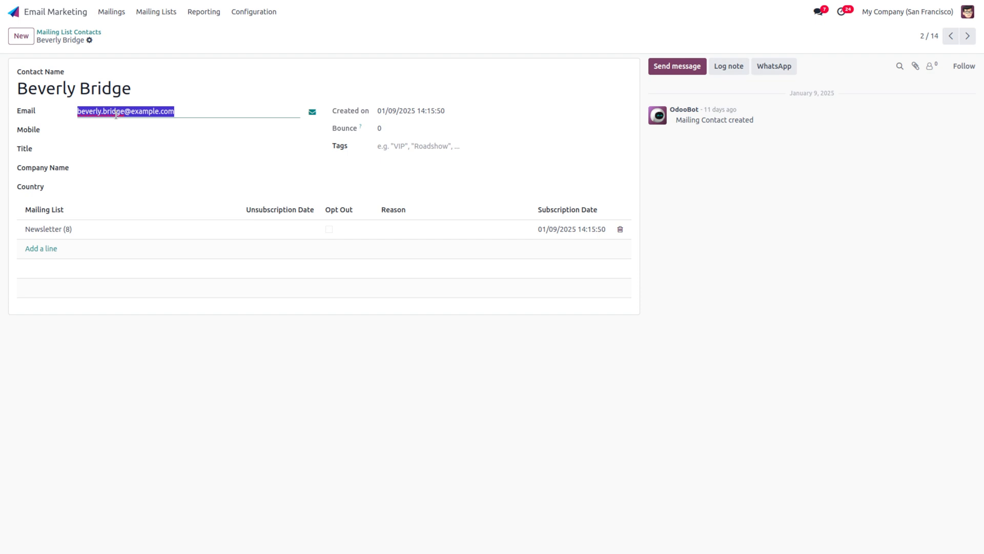
left_click(156, 12)
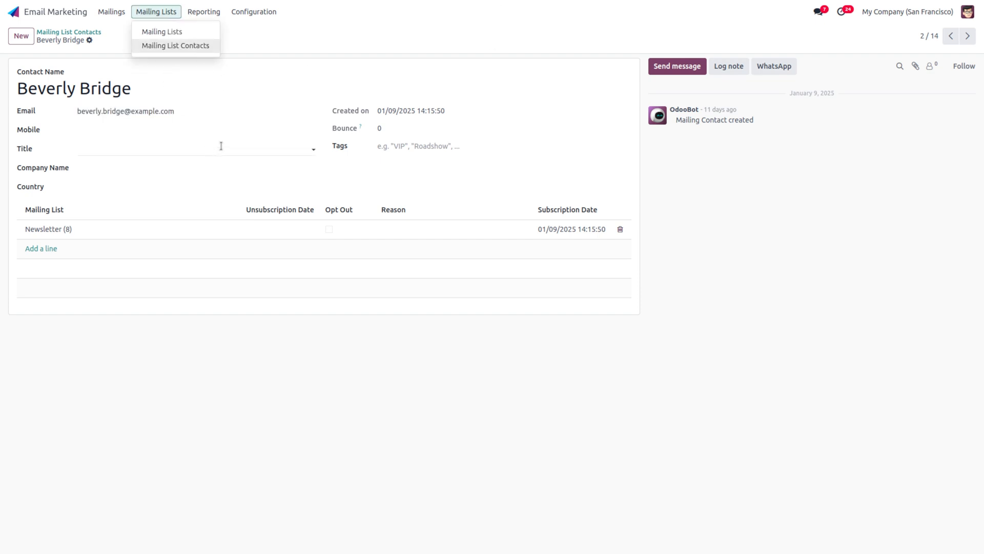
left_click(253, 11)
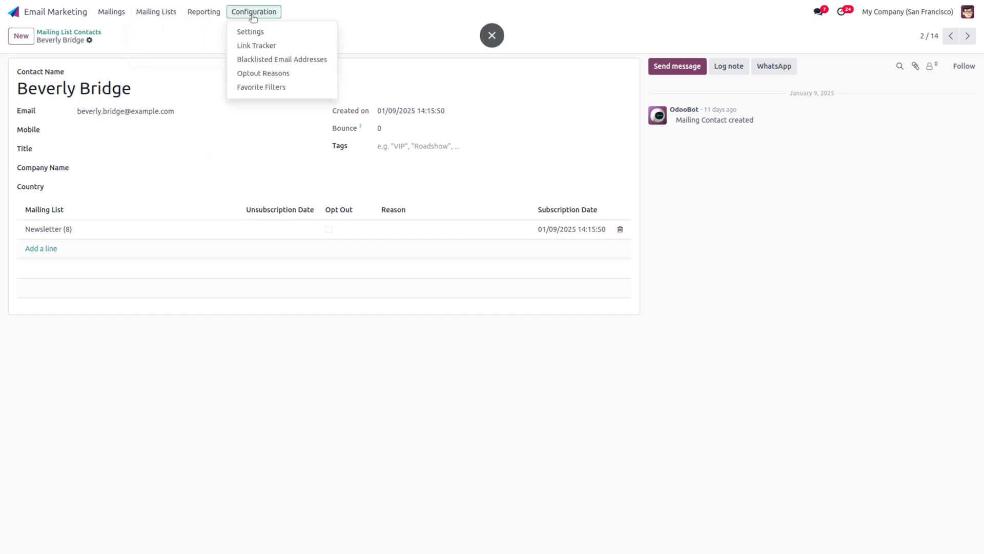
left_click(290, 76)
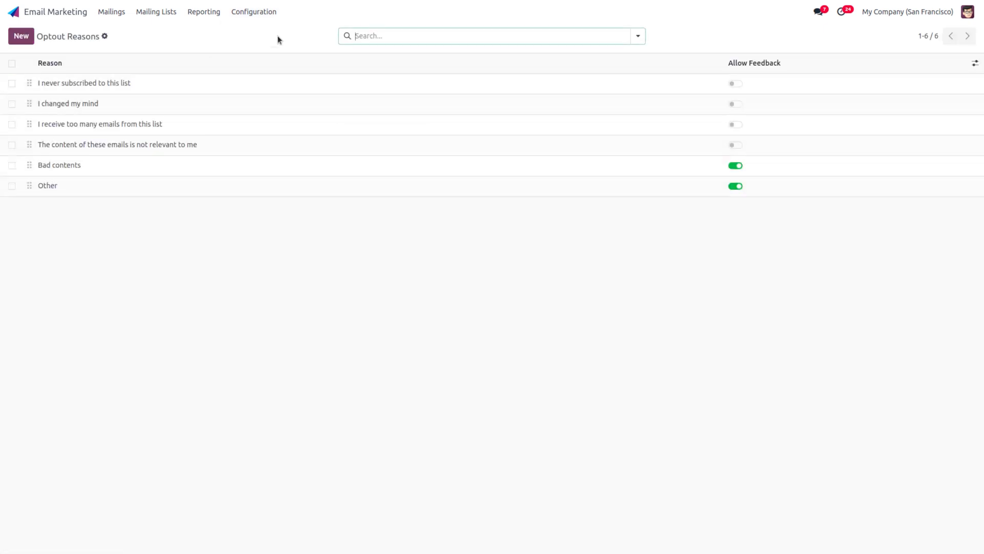
left_click(259, 14)
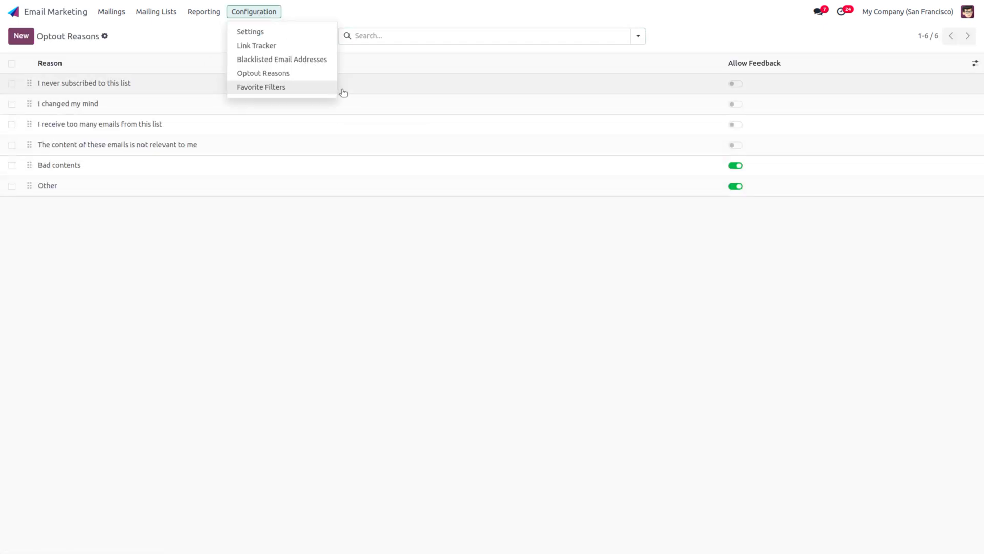
left_click(320, 60)
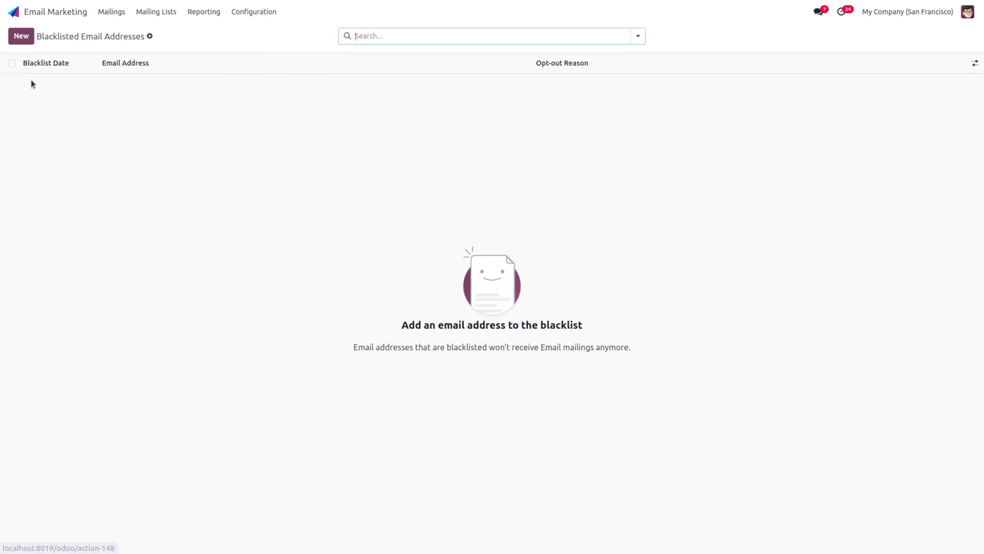
Step: Blacklist the contact's email address with opt-out reason Bad contents and save the entry
left_click(18, 37)
type("beverly.bridge@example.com")
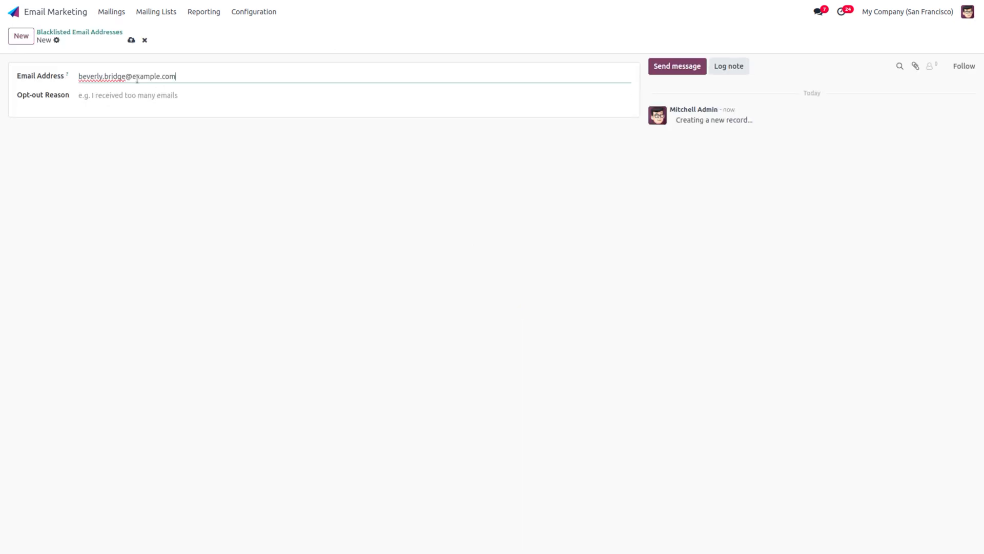
left_click(177, 99)
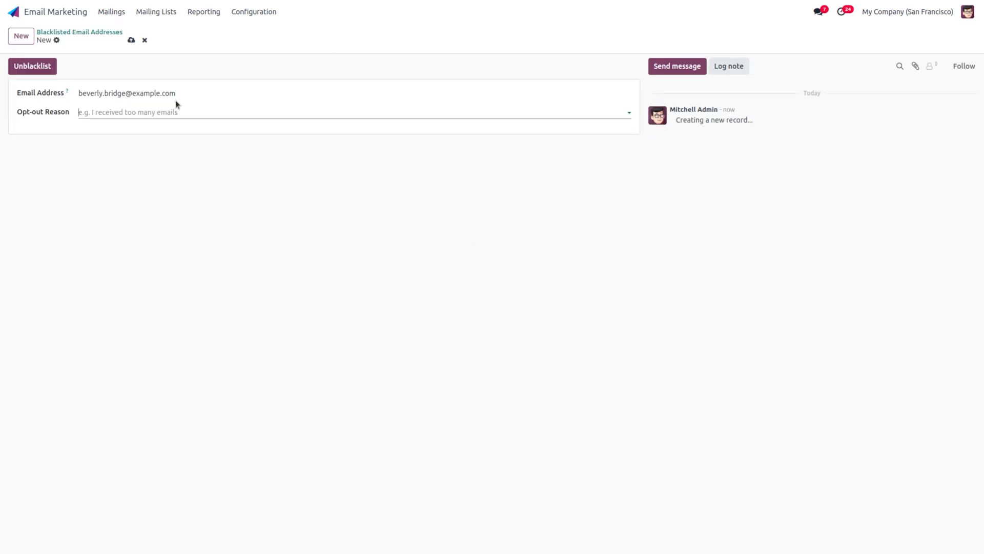
left_click(145, 112)
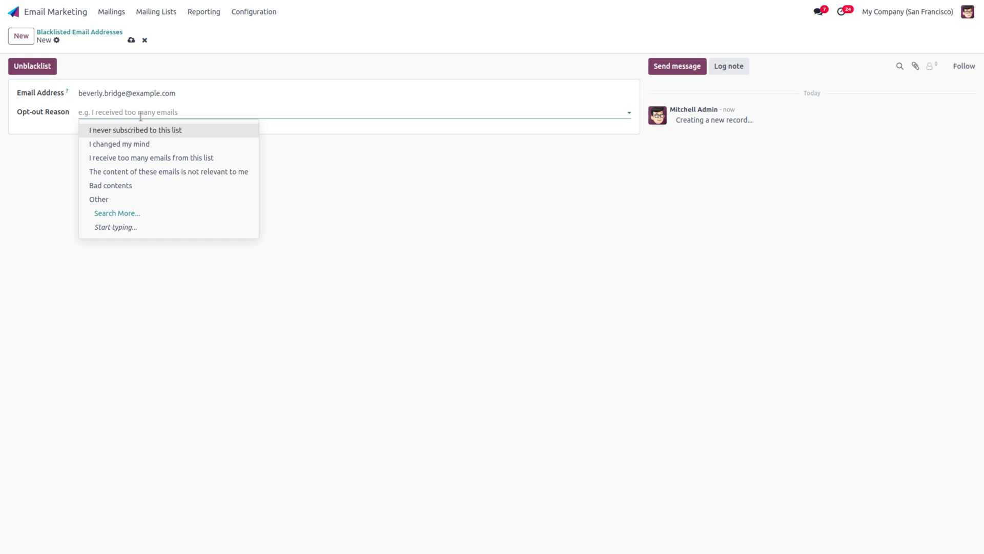
left_click(147, 187)
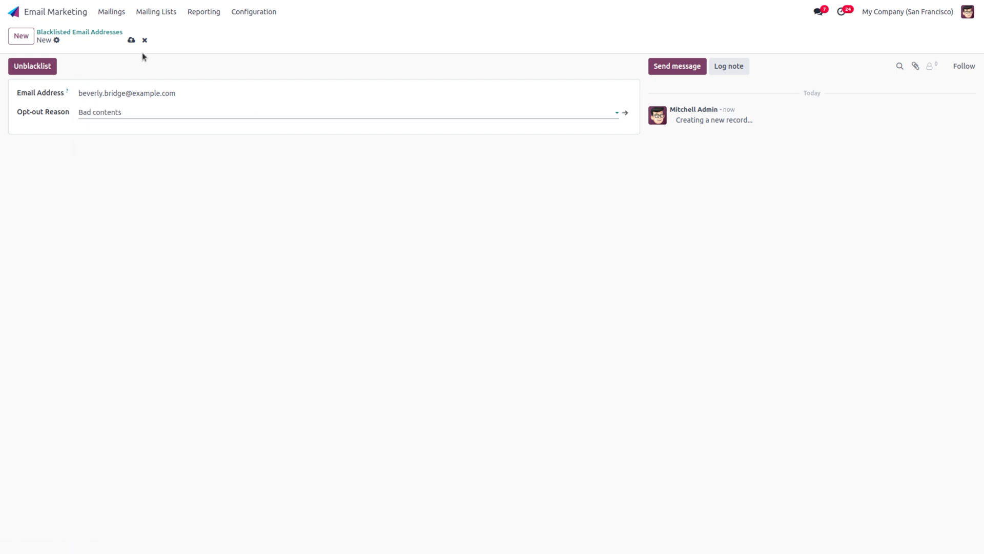
left_click(131, 40)
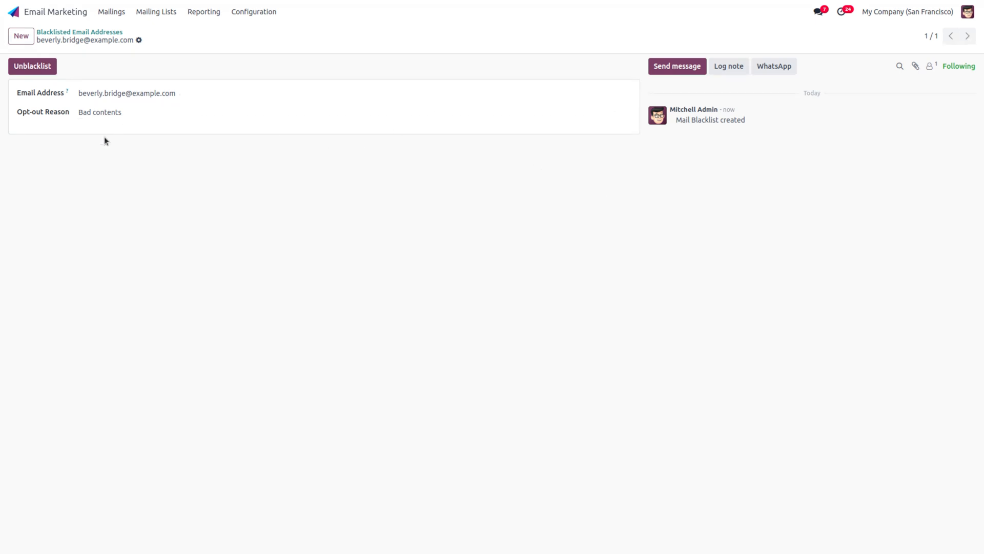
left_click(156, 13)
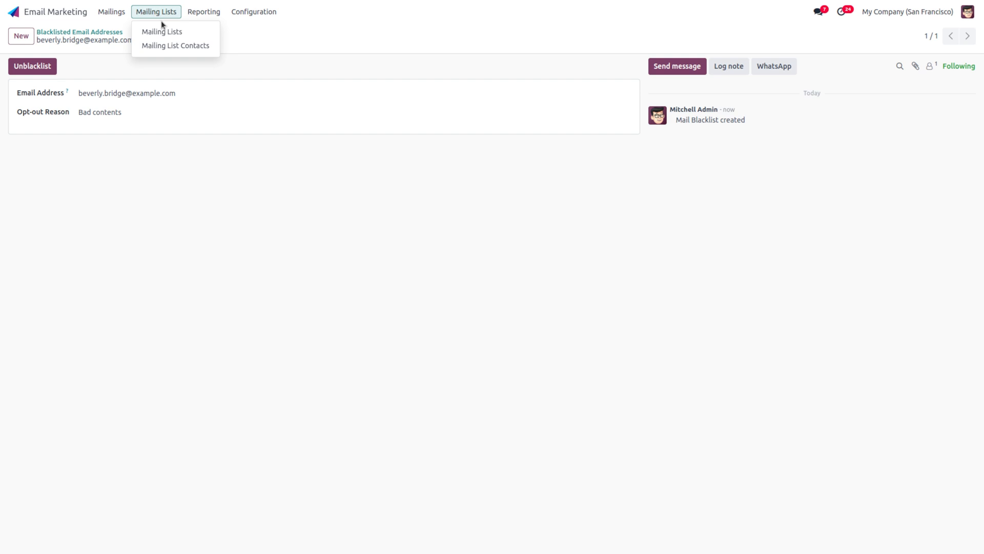
Step: Mark the consultant contact opted out of new arrival update, reason Bad contents, and save
left_click(180, 45)
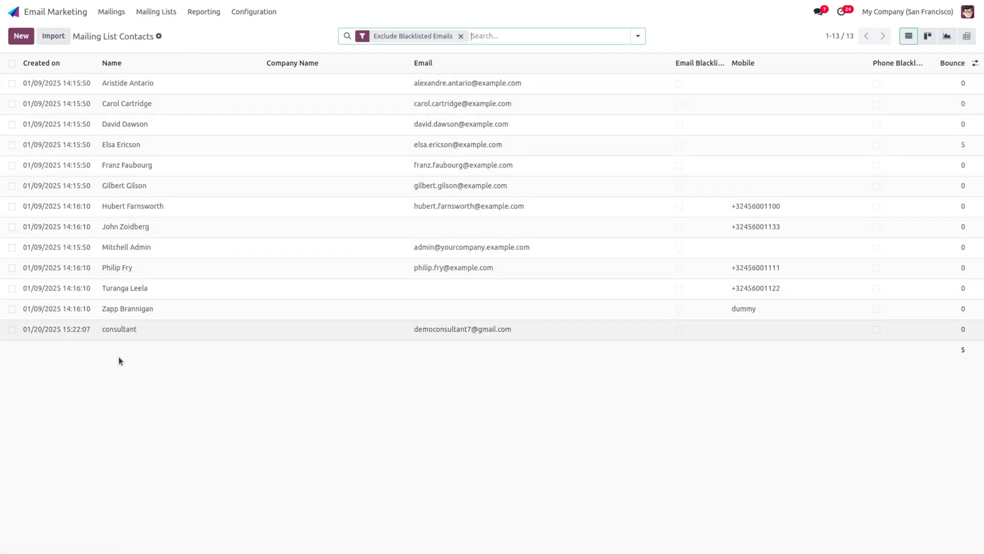
left_click(117, 331)
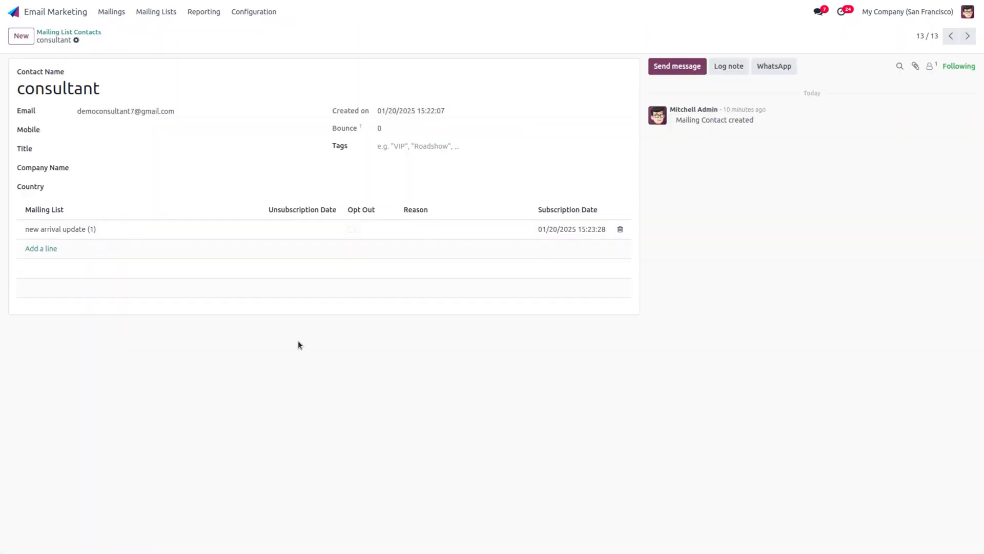
left_click(350, 231)
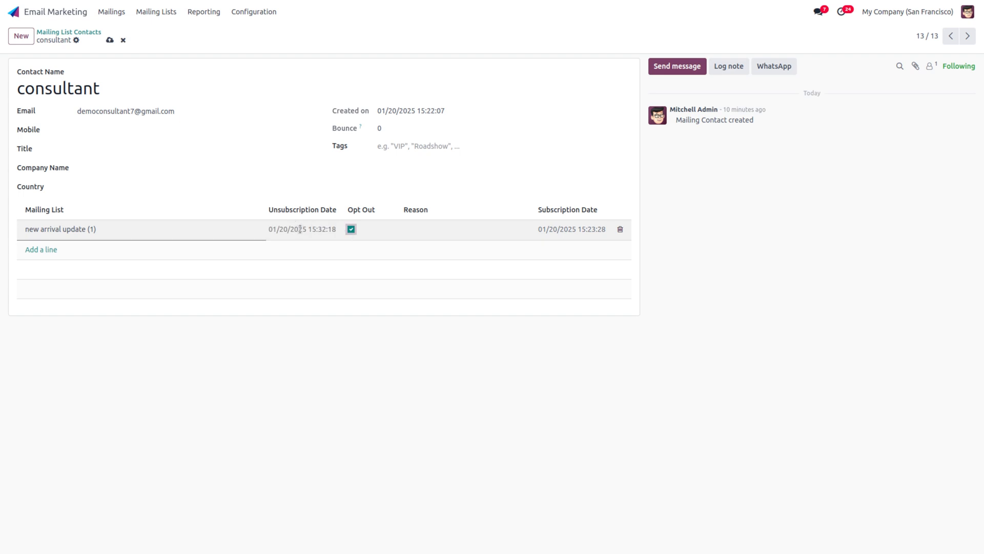
left_click(449, 229)
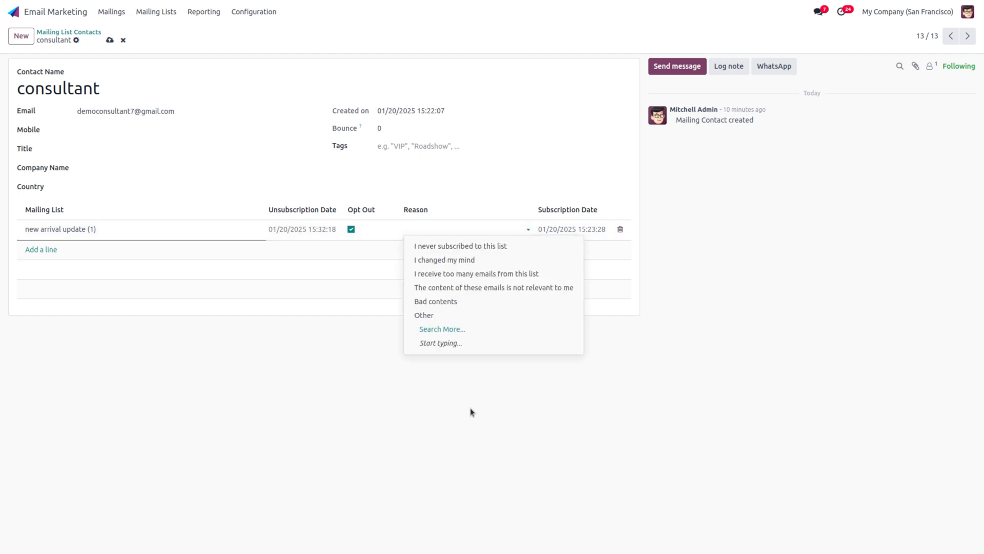
left_click(441, 302)
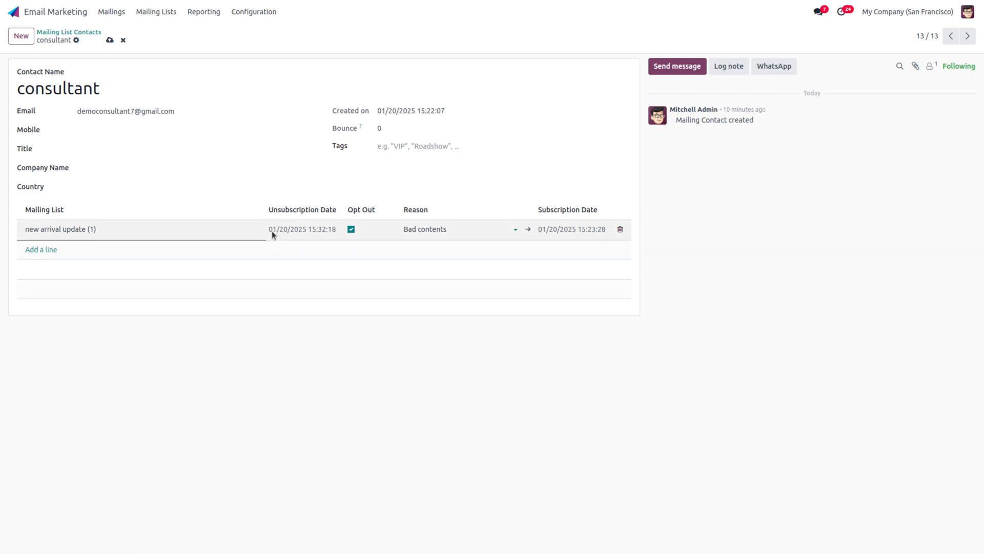
left_click(109, 40)
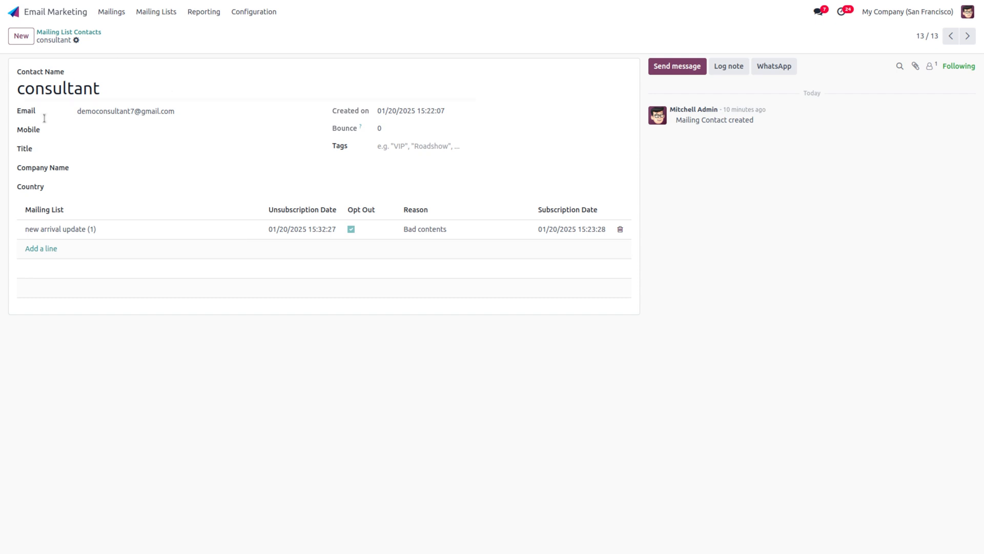
Step: Draft a new favorite filter named 'customer filter' with Mailing List as its recipients model
left_click(245, 9)
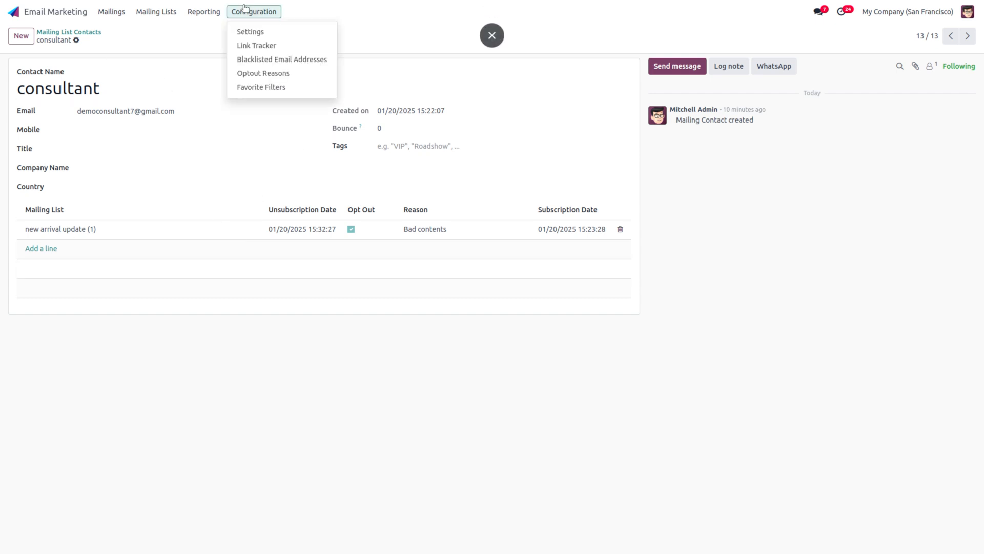
left_click(312, 88)
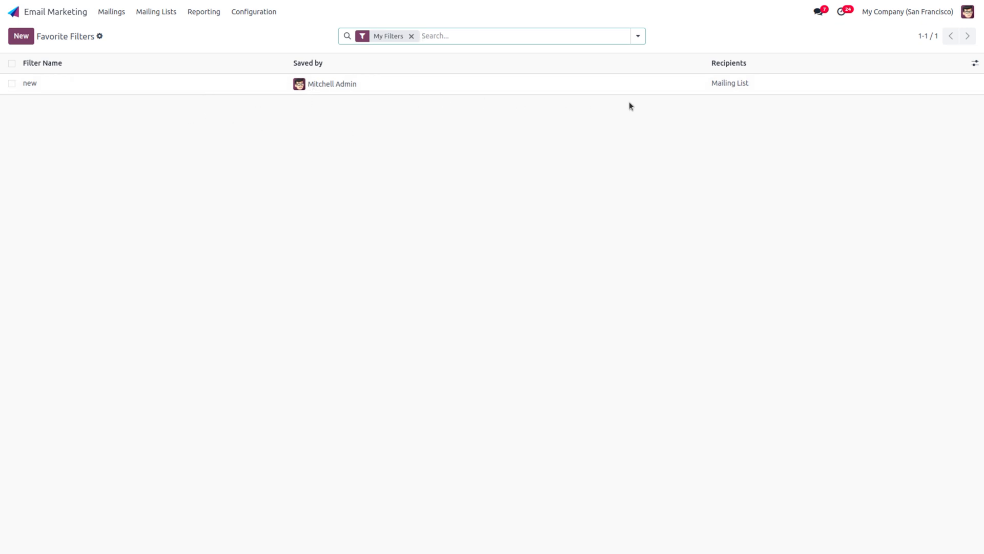
left_click(18, 36)
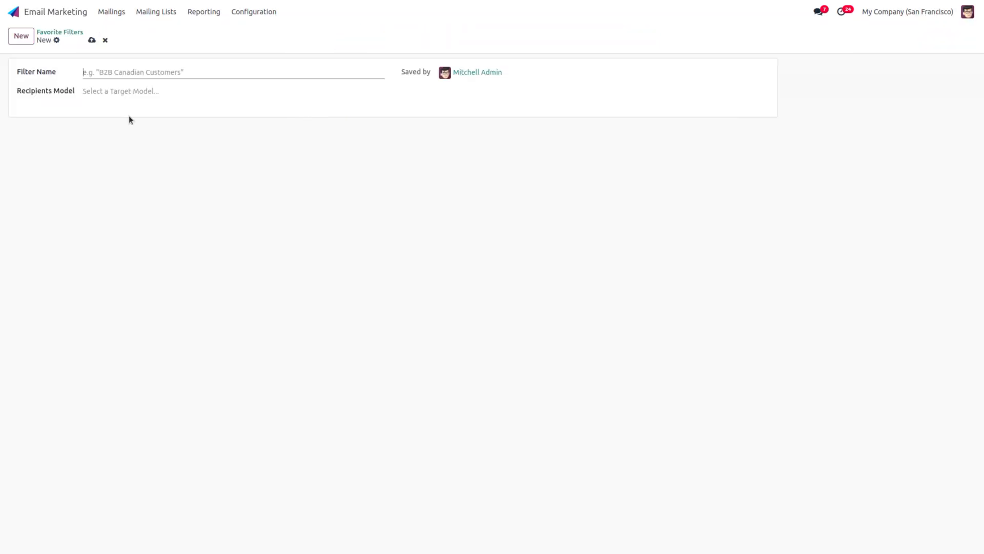
left_click(122, 92)
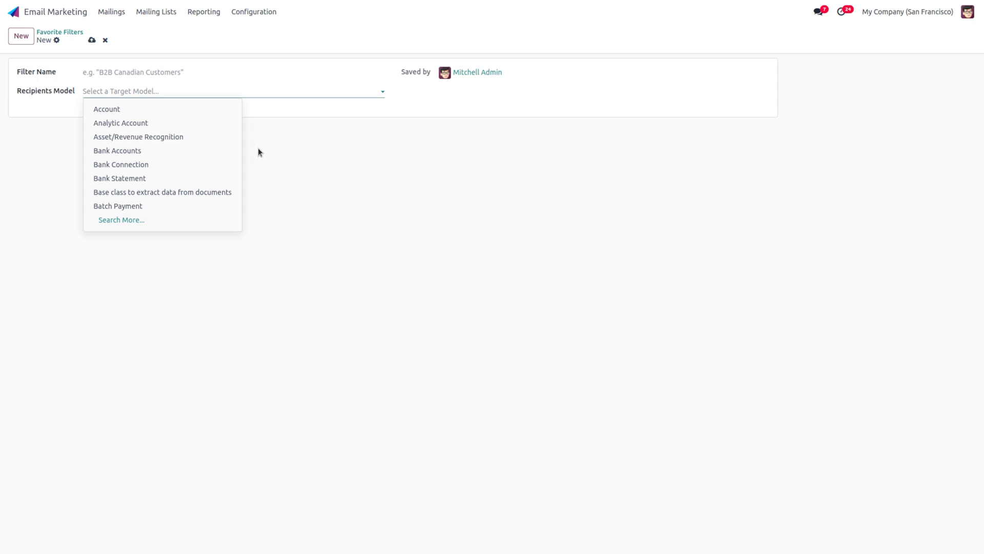
type("mail")
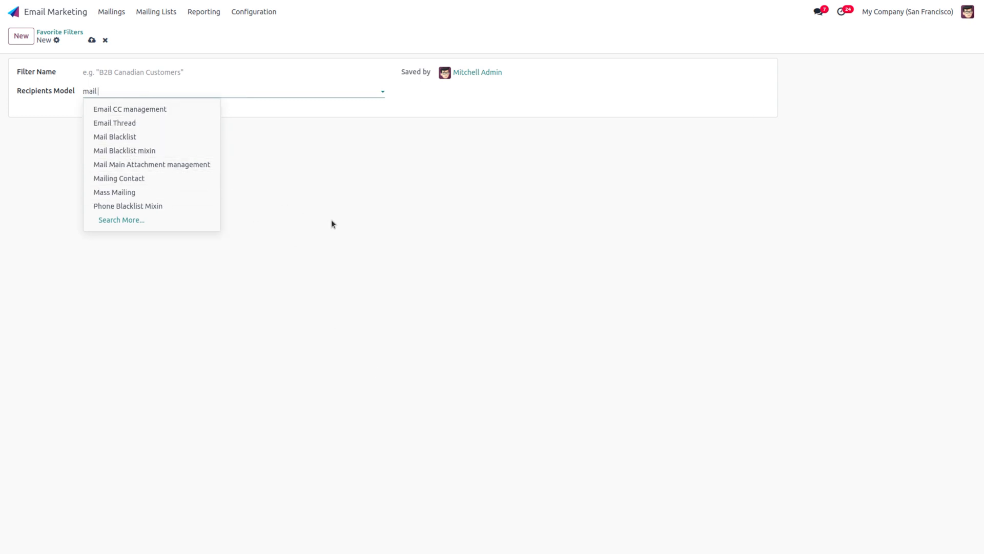
key("Down")
type("li")
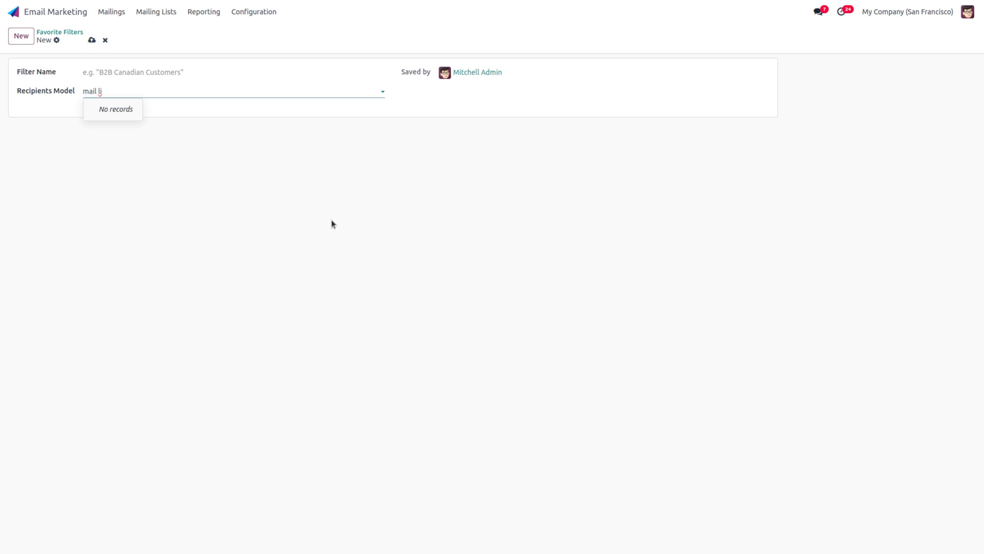
key("BackSpace")
key("BackSpace")
key("BackSpace")
type("ing")
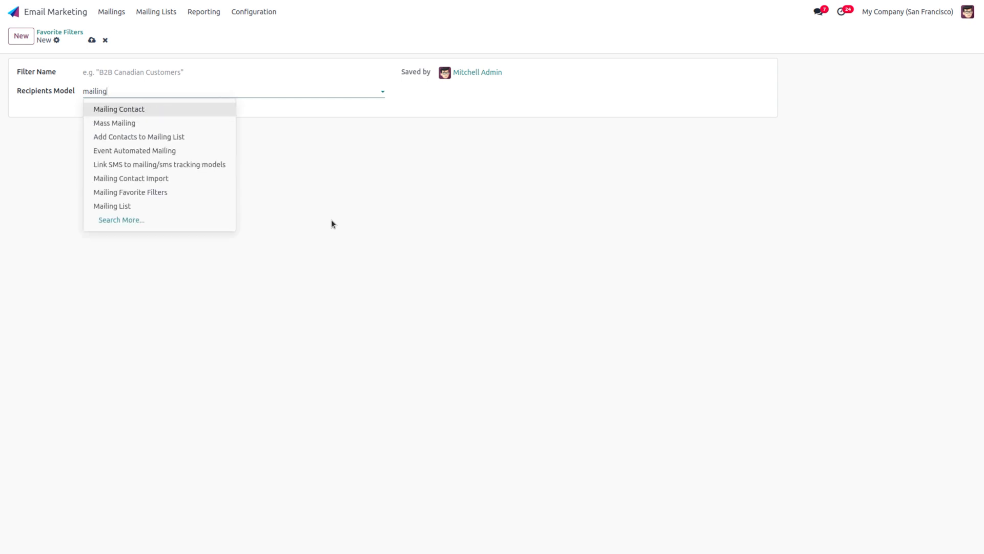
type(" li")
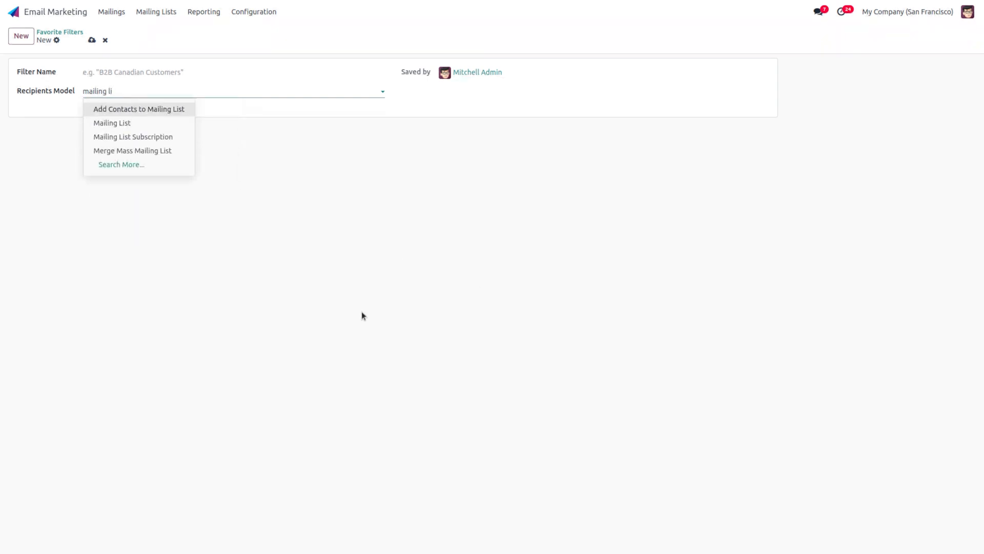
left_click(125, 123)
left_click(129, 76)
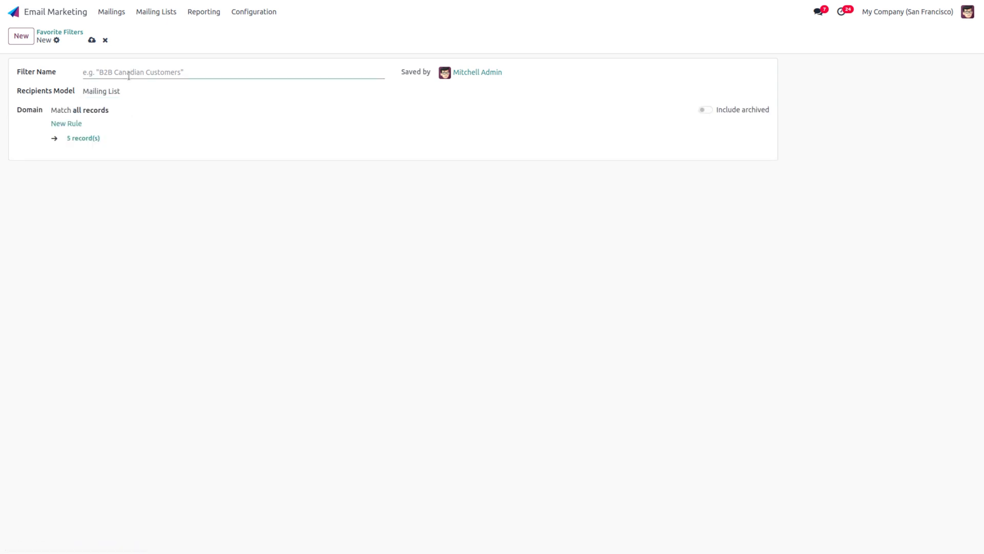
type("custome")
type("r fo")
type("lter")
Step: Add a 'Display Name =' rule to the customer filter's domain and save the filter
left_click(56, 127)
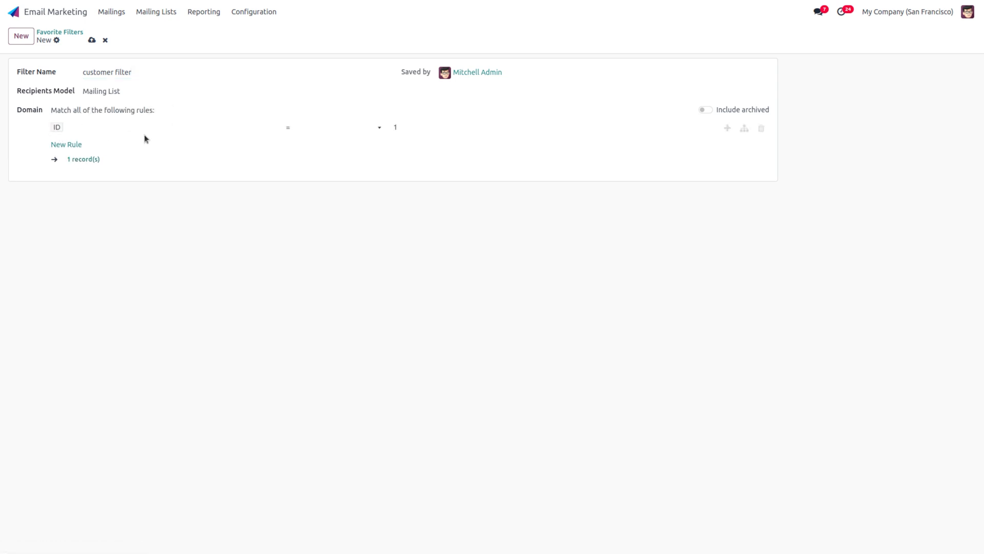
left_click(146, 132)
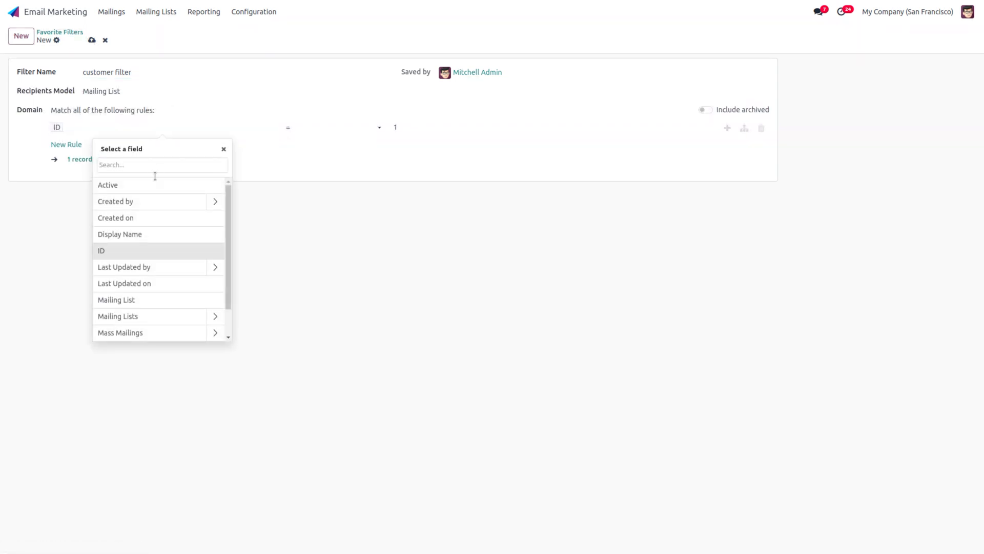
left_click(140, 236)
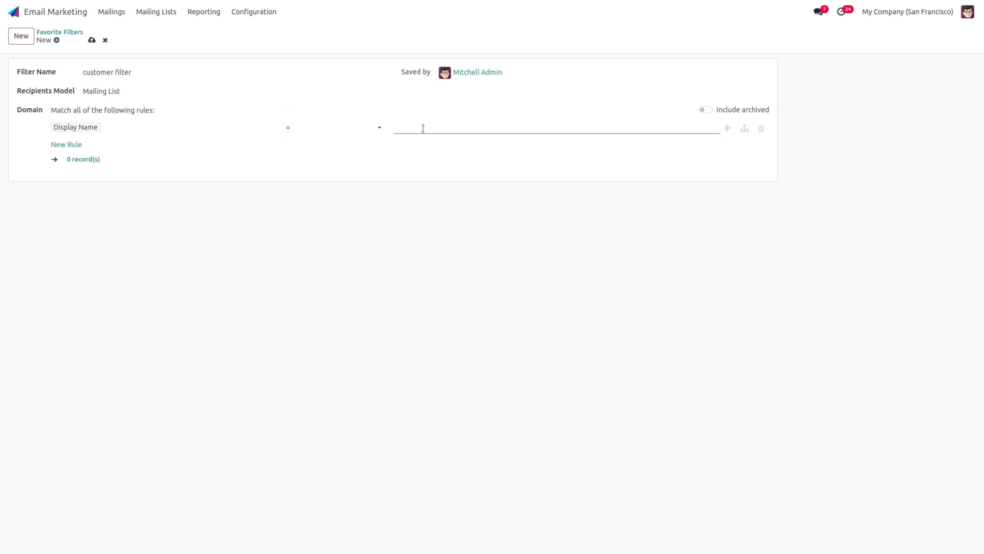
left_click(366, 125)
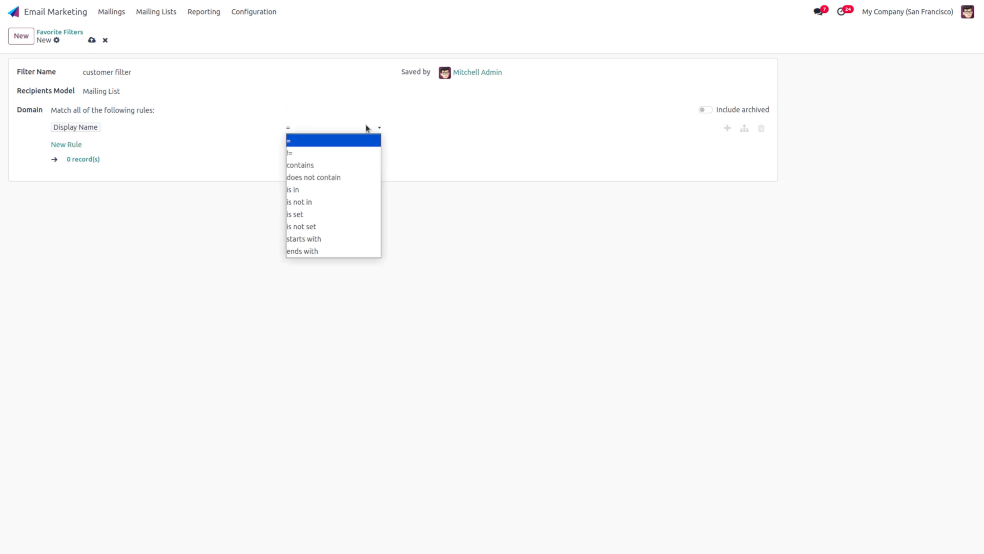
left_click(345, 141)
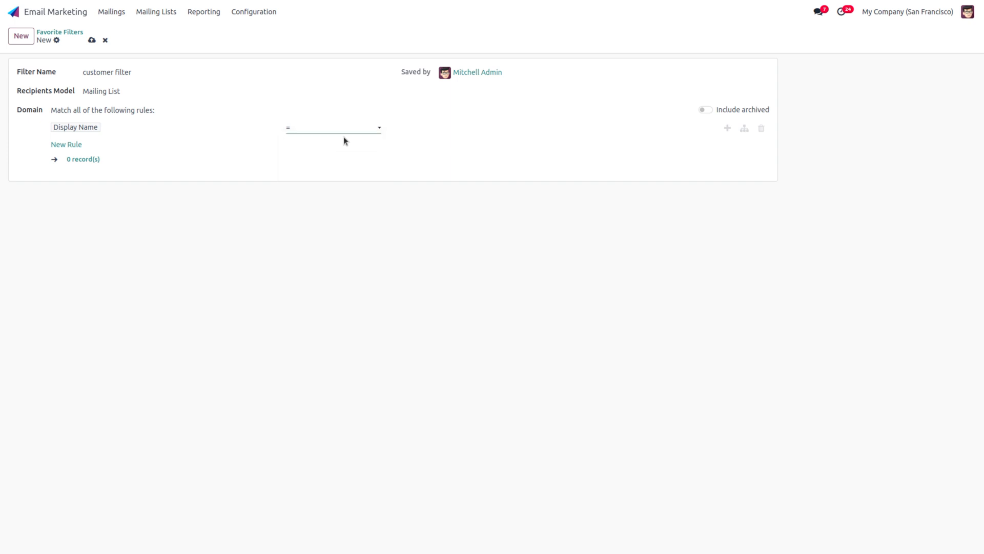
left_click(454, 130)
left_click(83, 128)
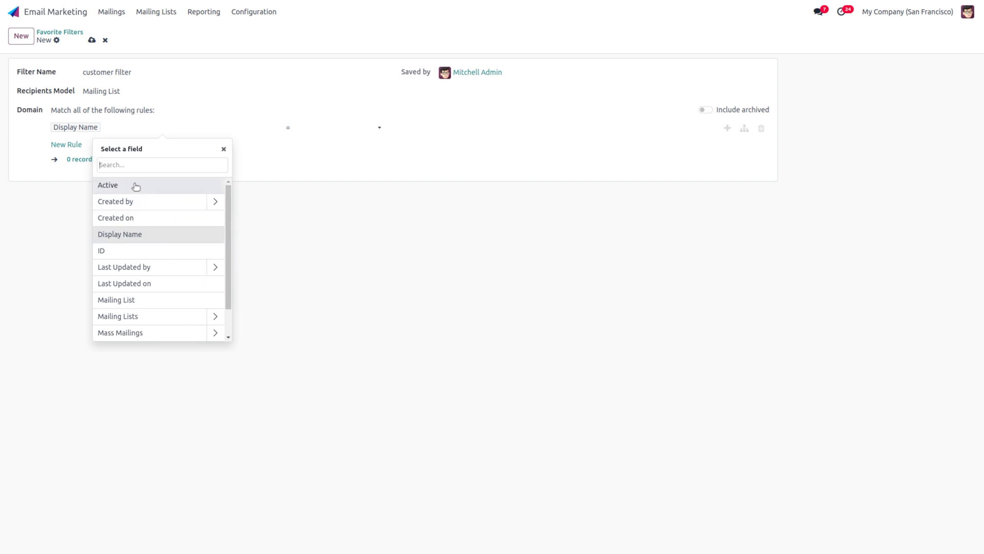
left_click(225, 149)
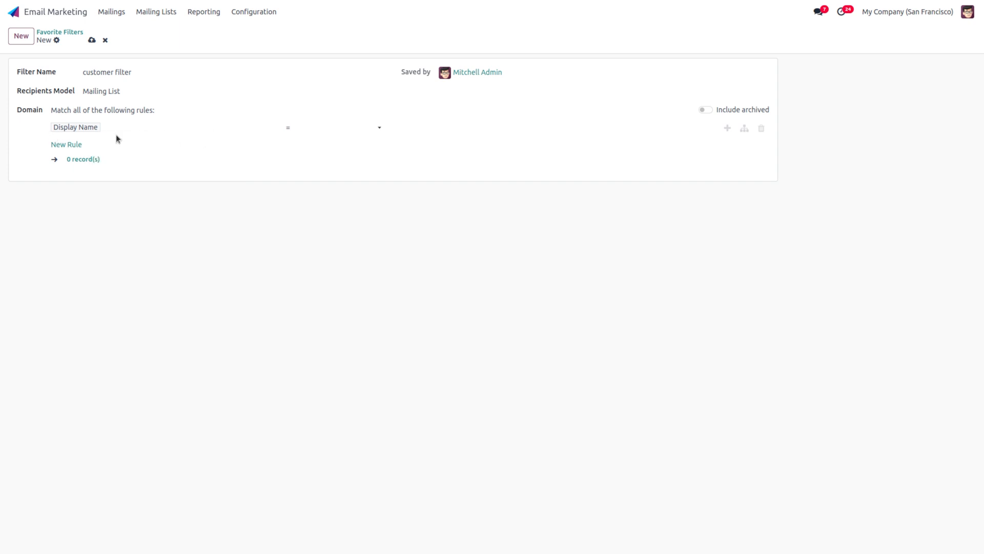
left_click(91, 40)
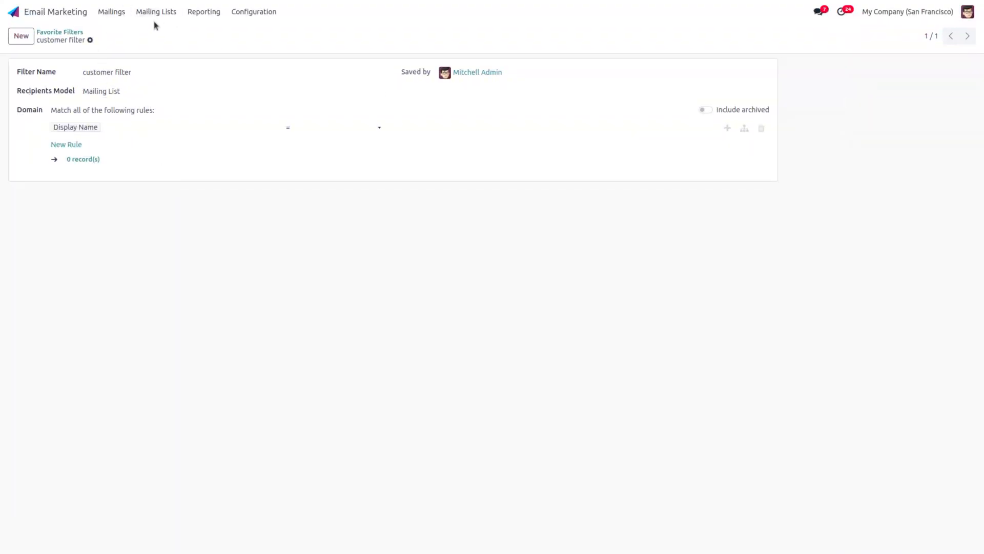
Step: Open the 'Our last promotions, just for you!' mailing, then return to the Mailings list
left_click(113, 13)
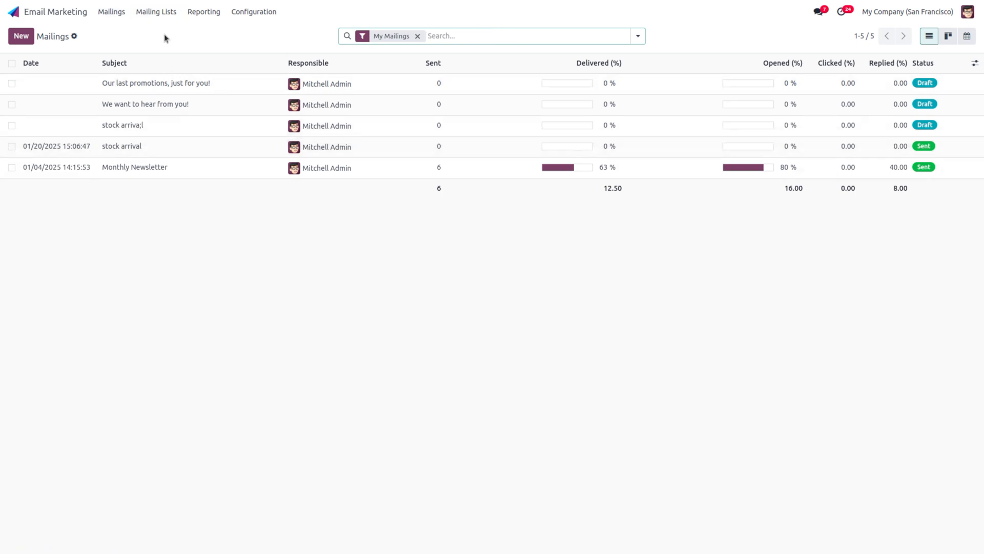
left_click(139, 88)
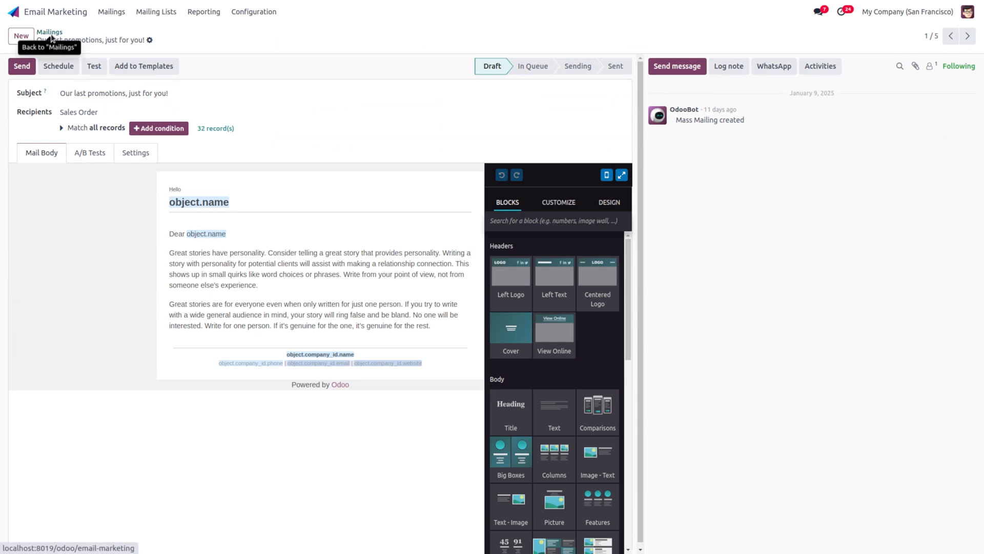
left_click(51, 36)
left_click(153, 80)
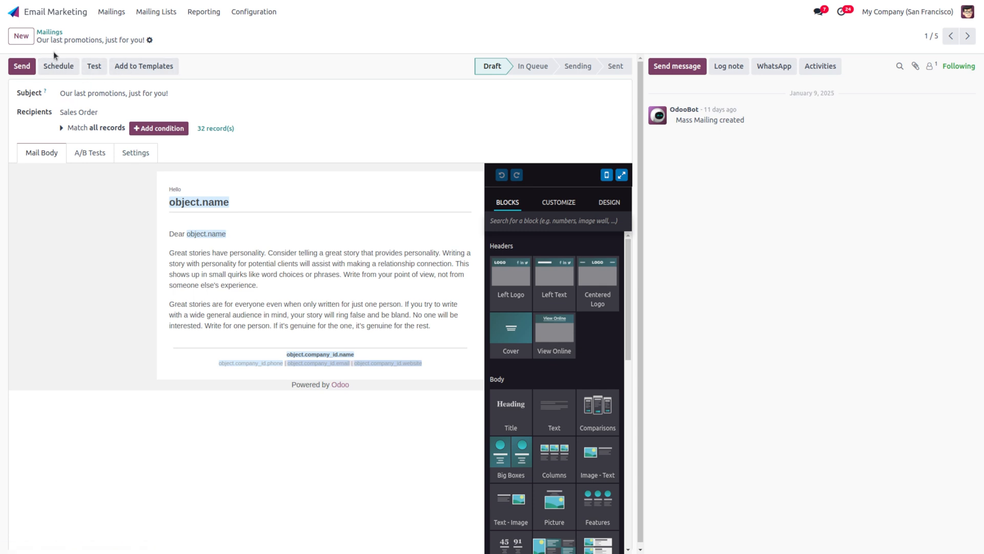
left_click(52, 32)
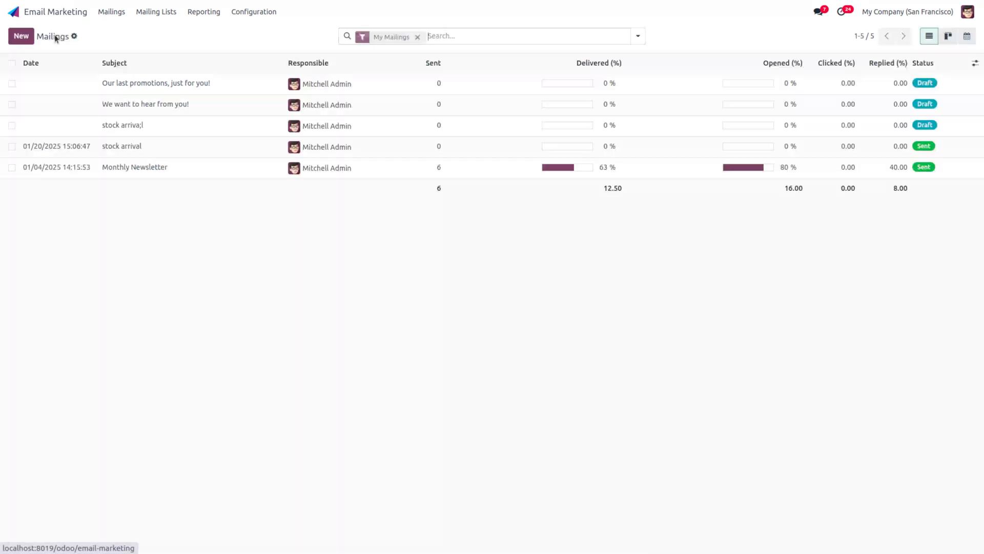
Step: Create a mailing with subject 'New arrival update' addressed to the new arrival update list
left_click(21, 35)
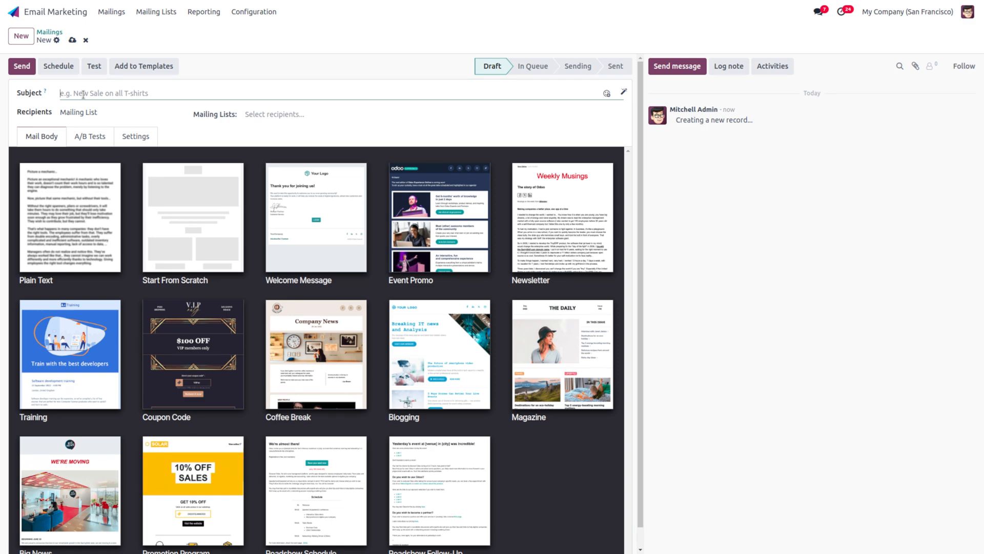
left_click(83, 95)
type("New arrival update")
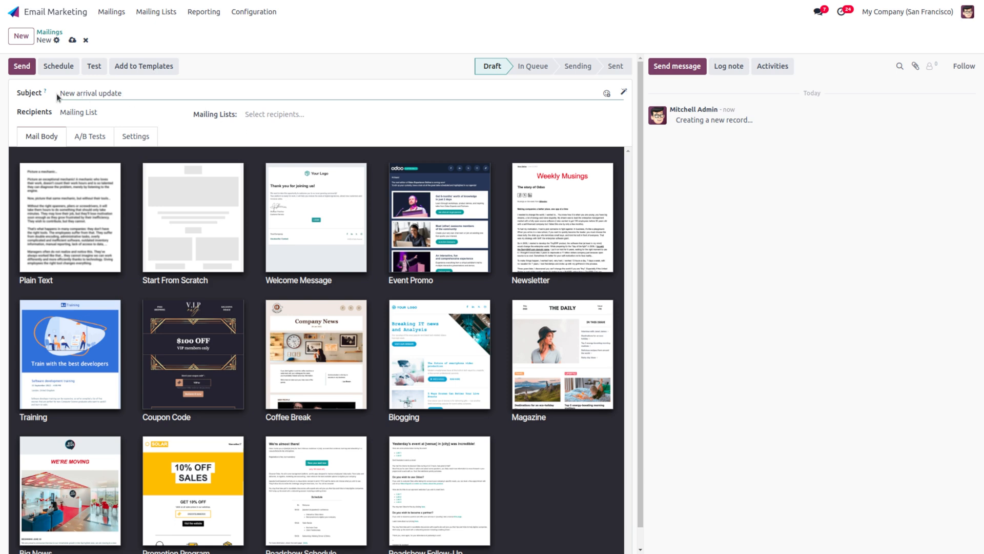
left_click(279, 114)
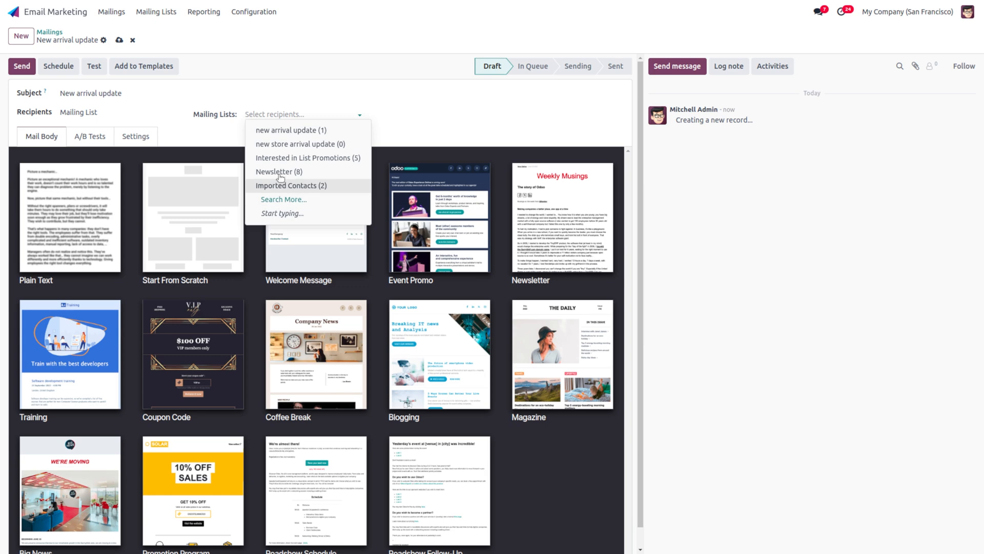
left_click(296, 131)
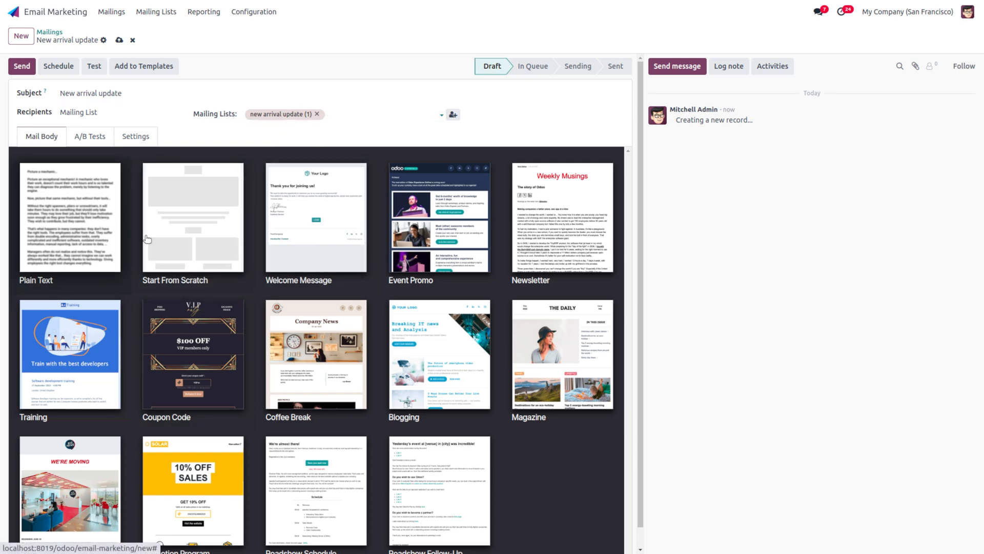
scroll(357, 379, "down", 1)
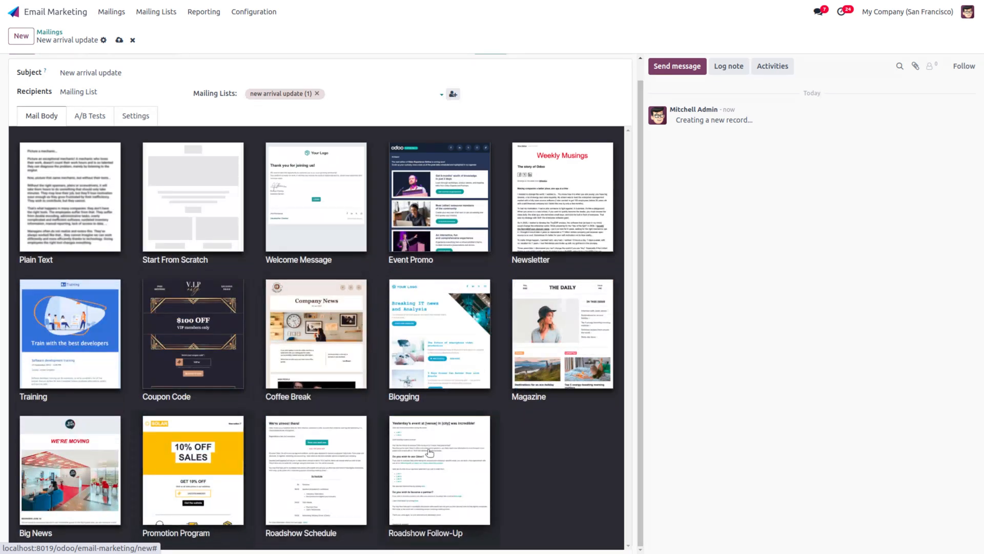
scroll(421, 321, "up", 1)
scroll(420, 321, "down", 1)
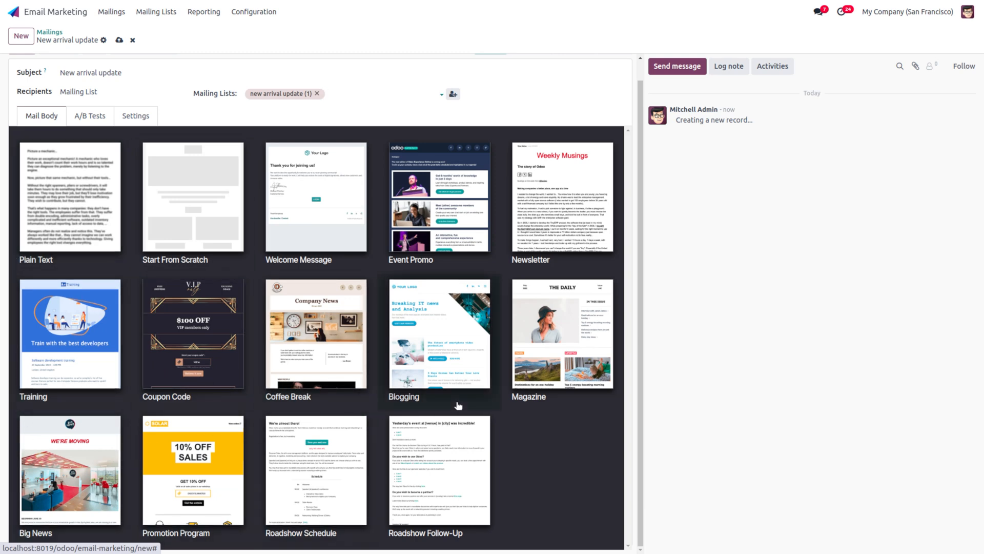
scroll(228, 406, "up", 1)
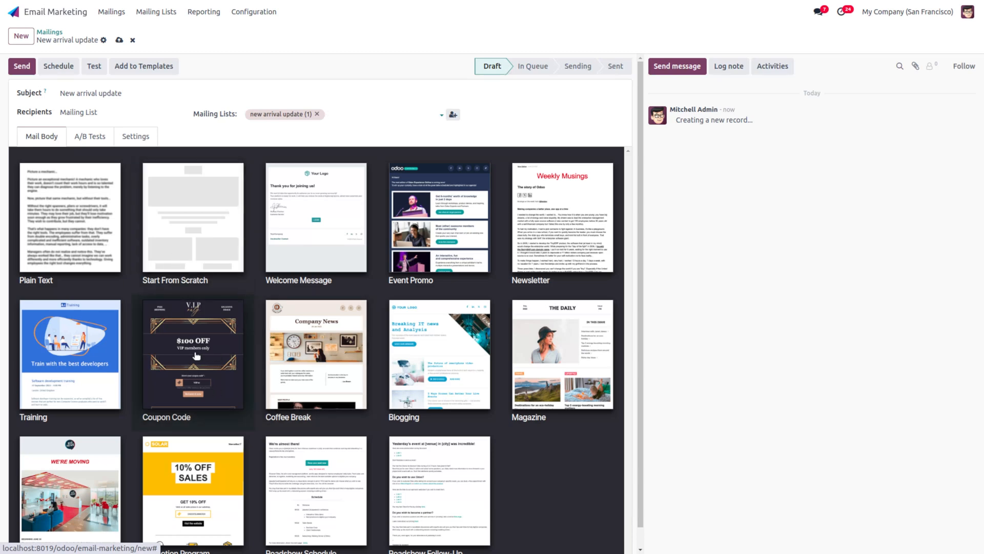
Step: Apply the Coffee Break Company News template and show the mailing's A/B testing options
left_click(337, 360)
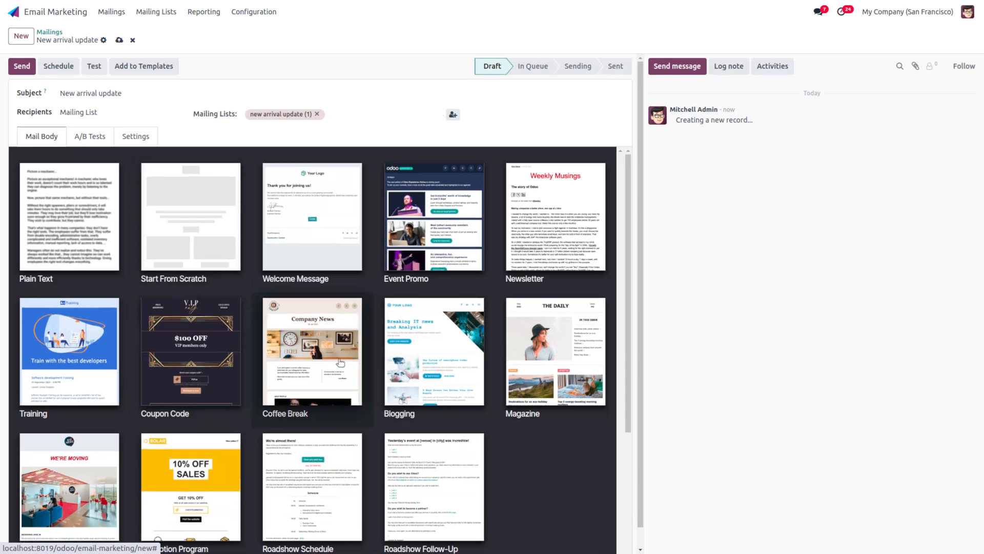
left_click(94, 139)
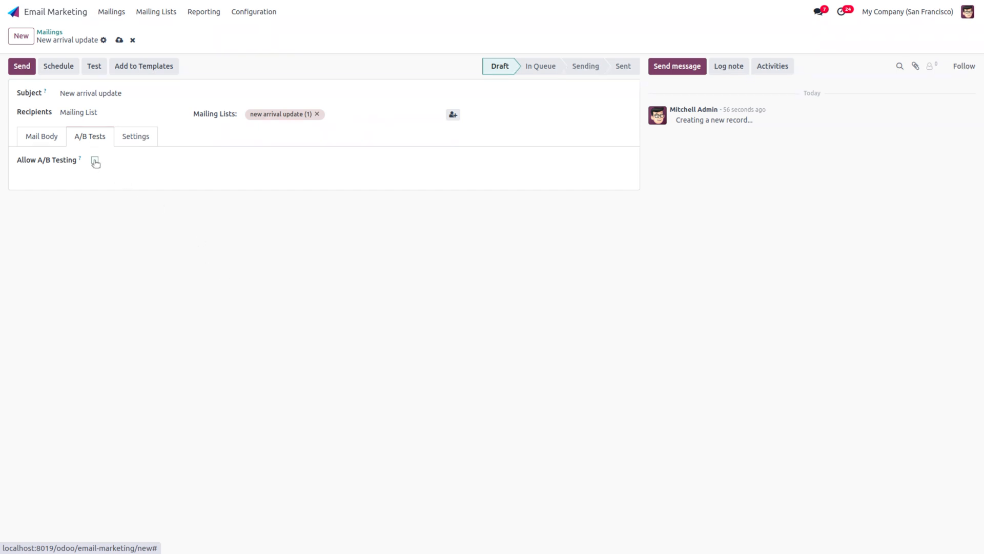
Step: Enable A/B testing with a 10% sample, then view the sender and tracking settings
left_click(95, 162)
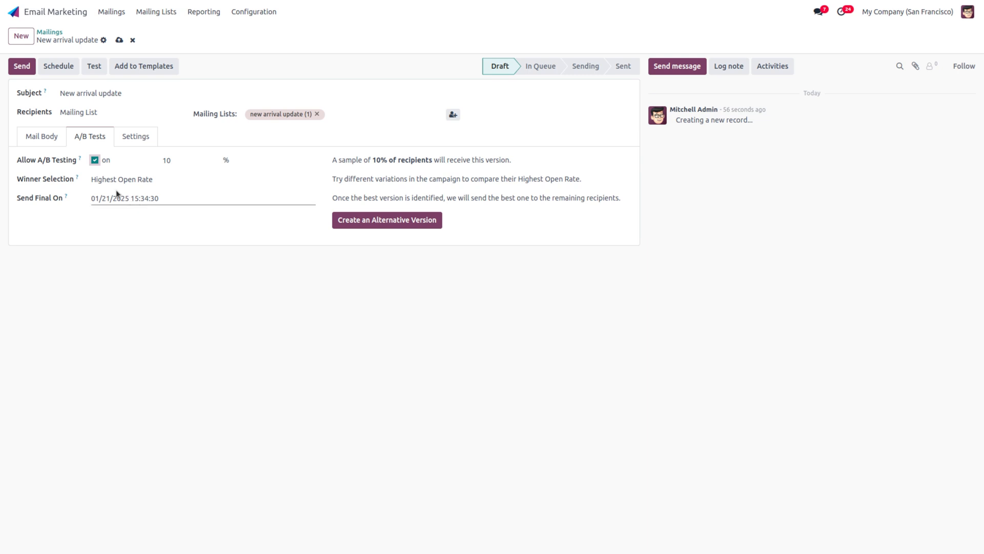
left_click(190, 159)
left_click(191, 159)
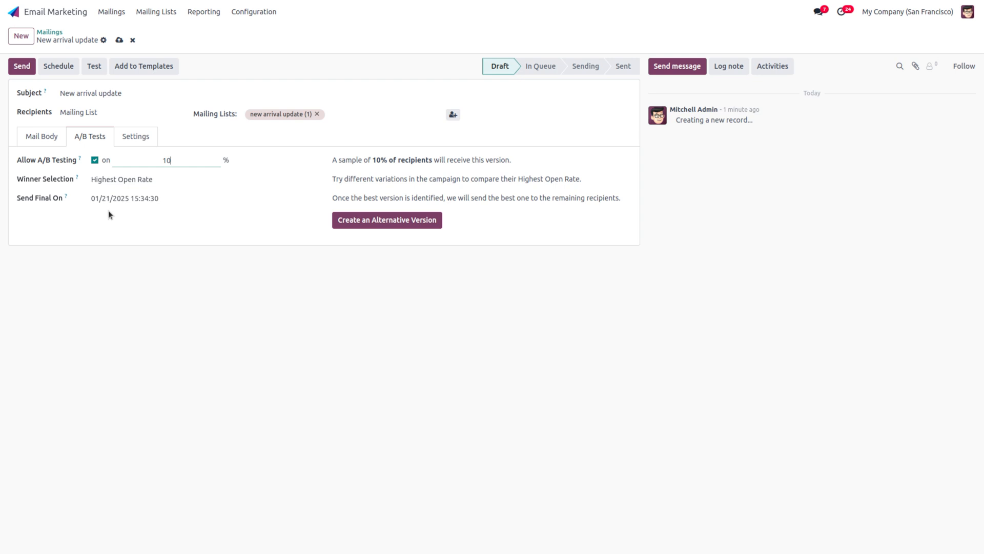
left_click(147, 136)
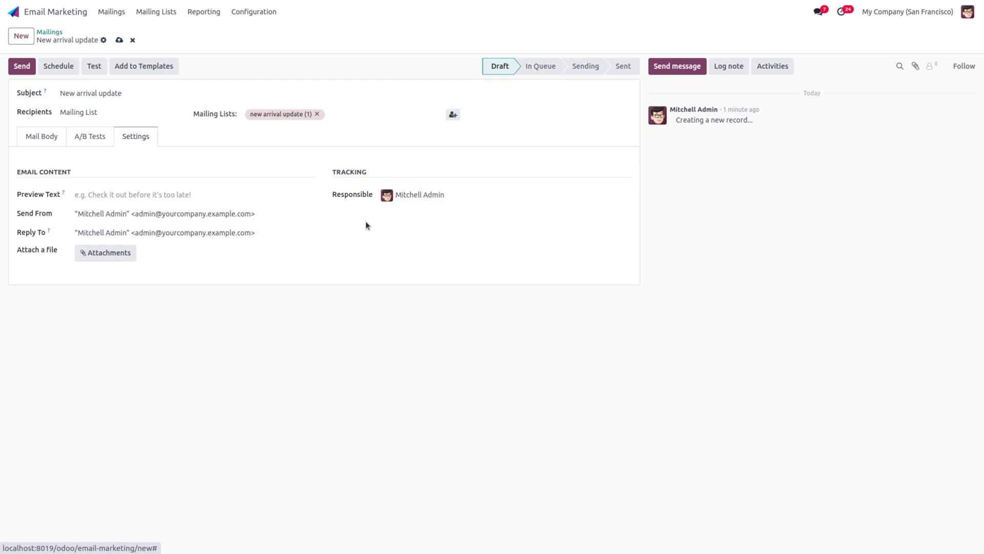
left_click(478, 196)
left_click(480, 198)
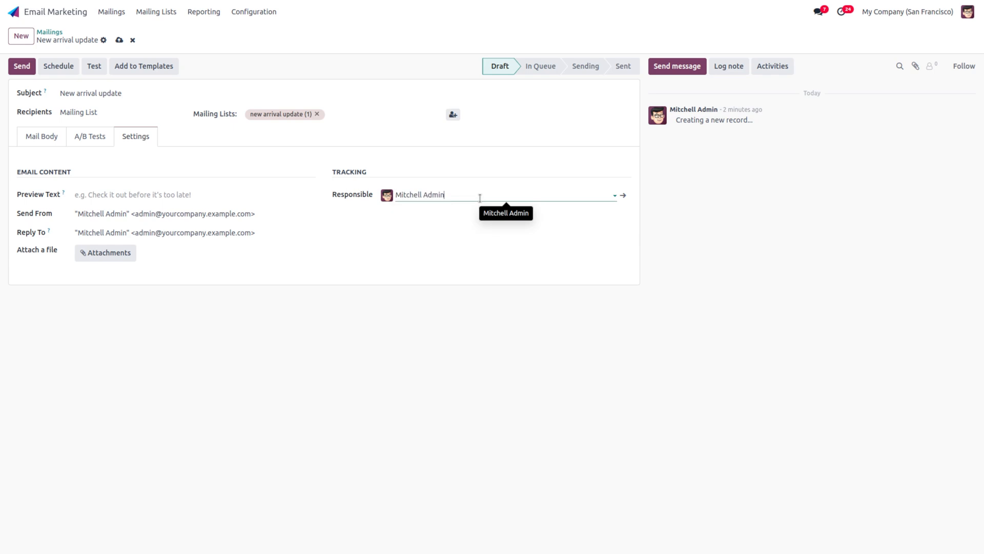
left_click(118, 42)
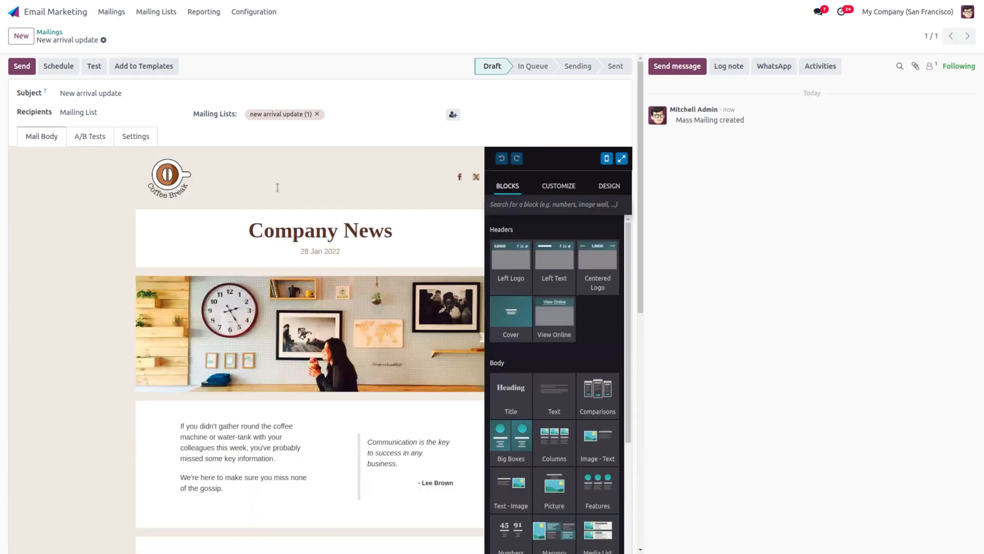
scroll(377, 273, "down", 10)
scroll(377, 276, "up", 10)
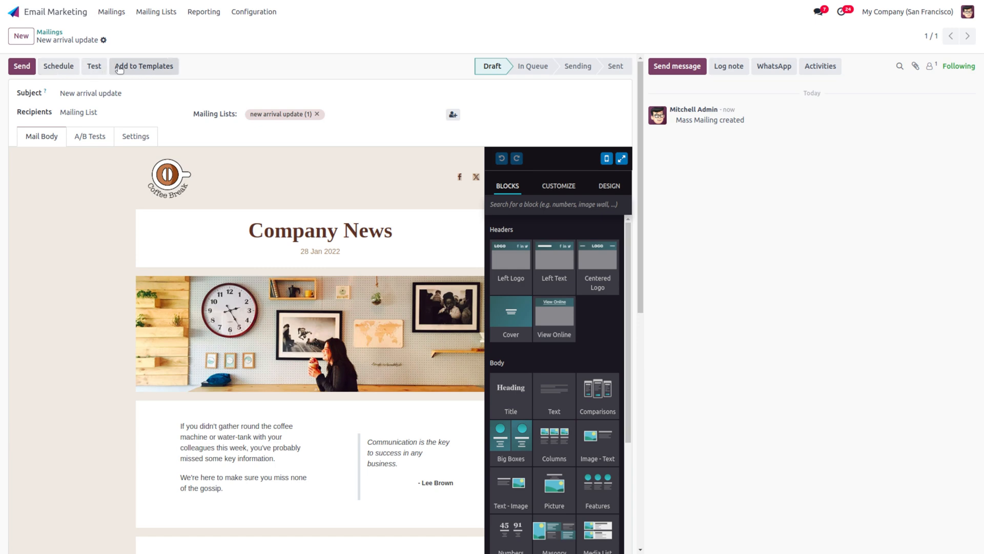
Step: Add the New arrival update mailing's design to the Mailing List Templates
left_click(145, 66)
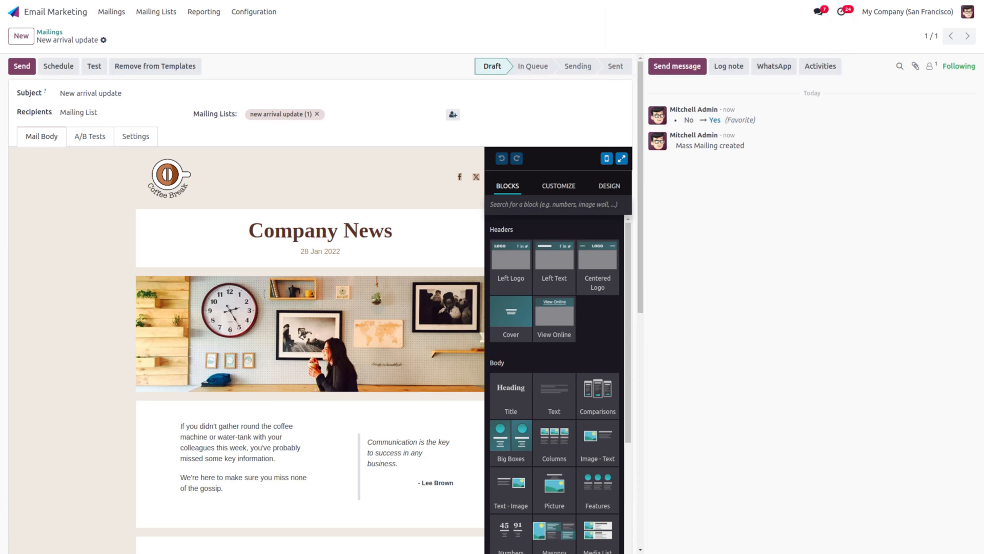
left_click(60, 67)
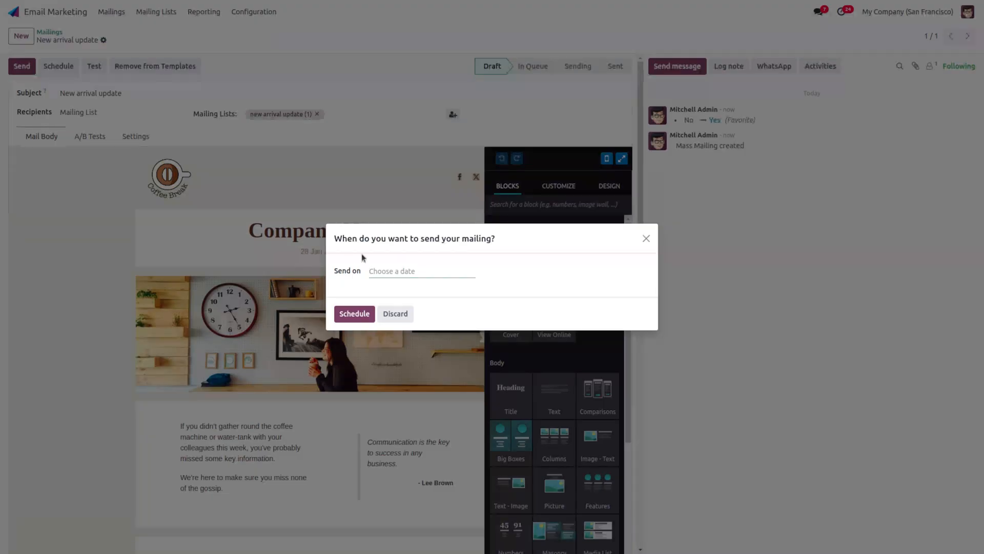
left_click(403, 270)
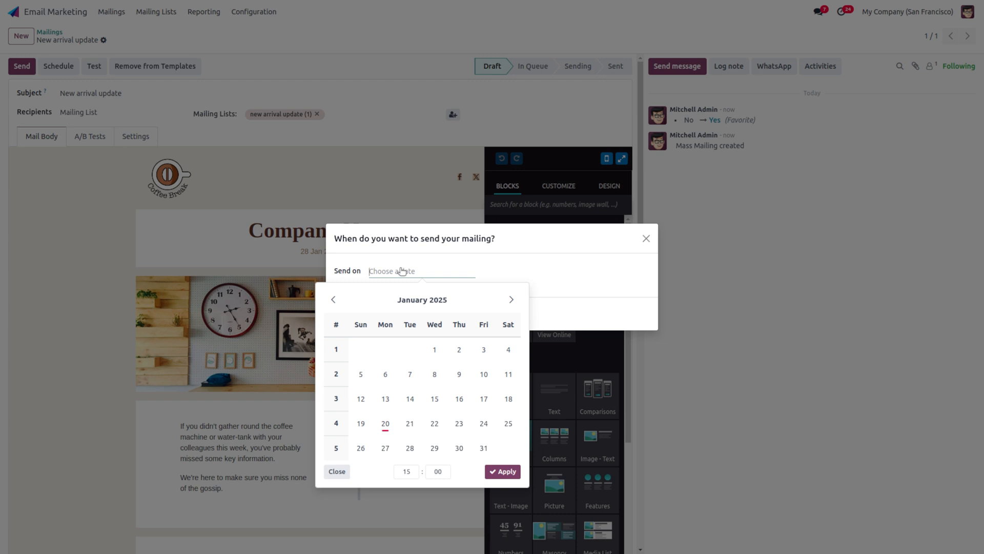
left_click(439, 170)
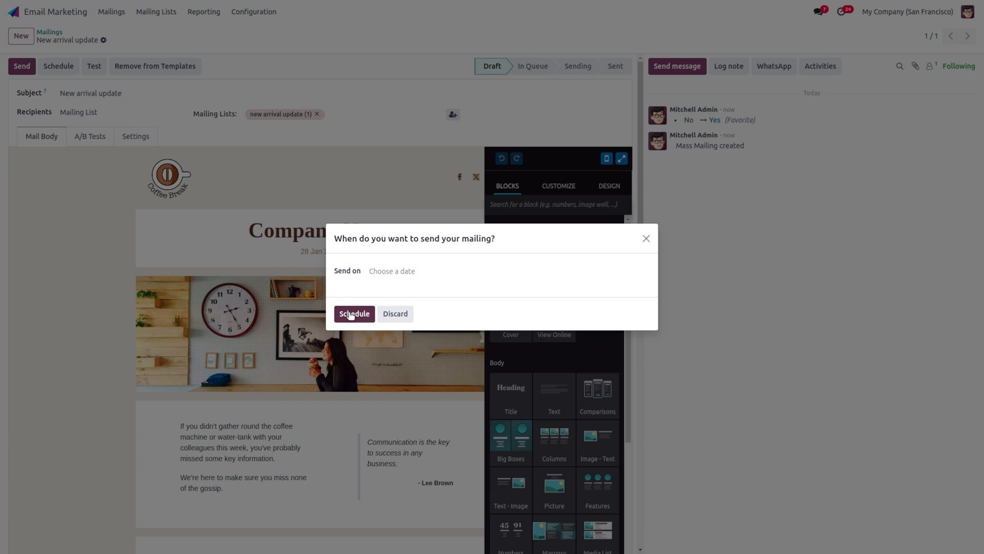
left_click(645, 238)
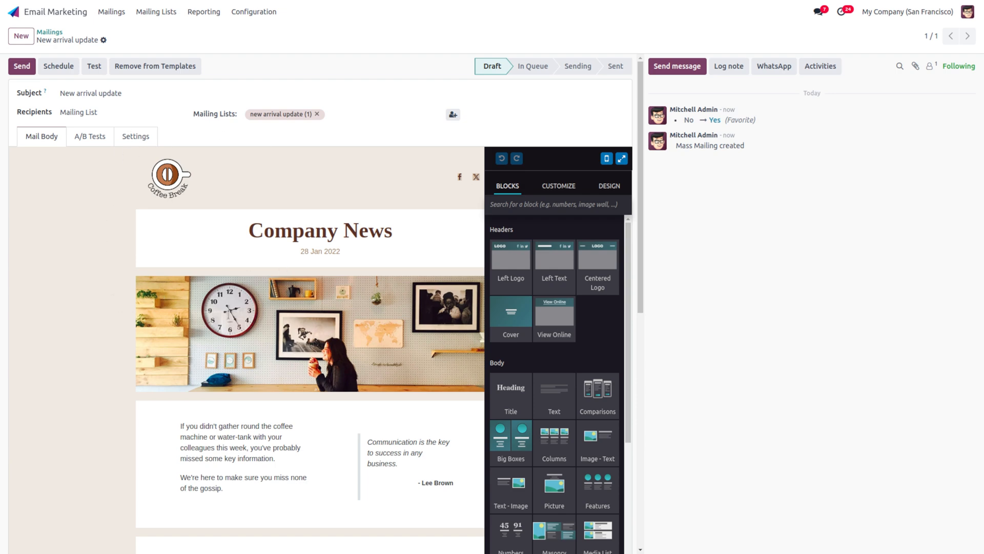
Step: Send New arrival update to all recipients and refresh to see 0 sent, 1 failed
left_click(22, 67)
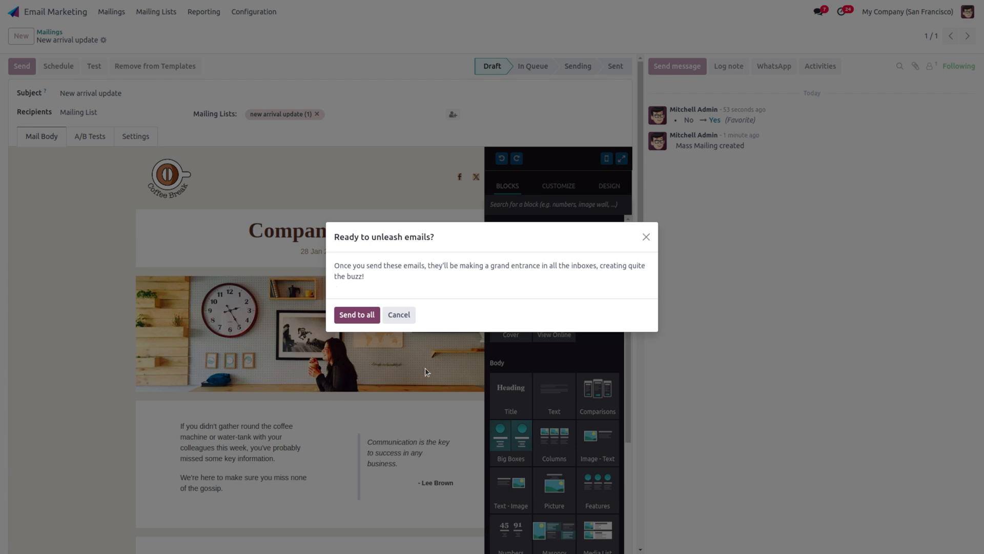
left_click(359, 317)
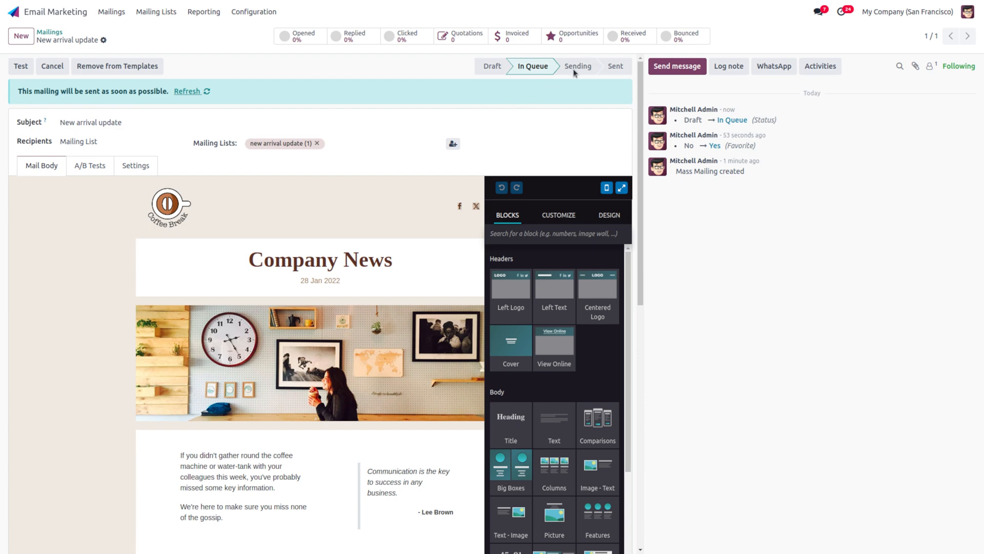
left_click(184, 92)
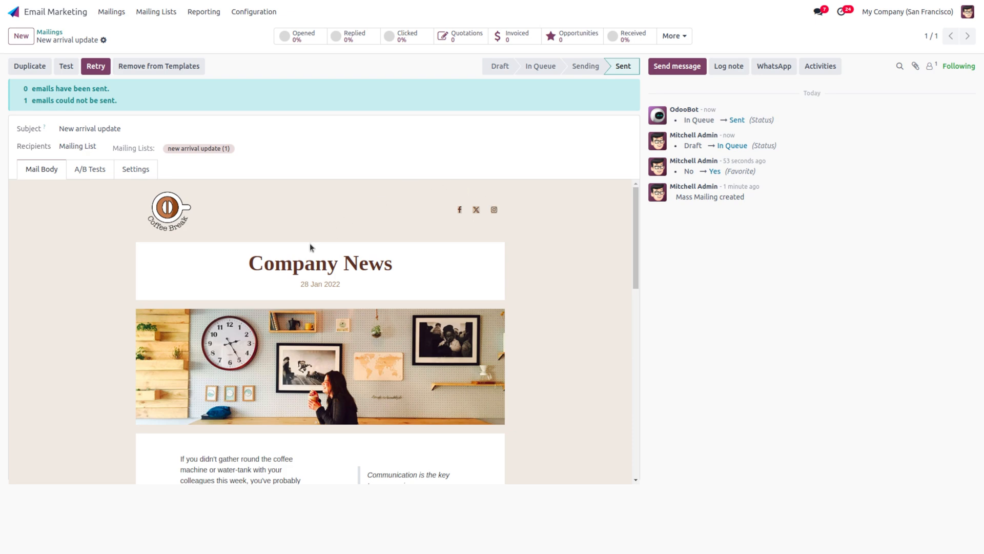
scroll(310, 247, "down", 6)
scroll(286, 259, "up", 6)
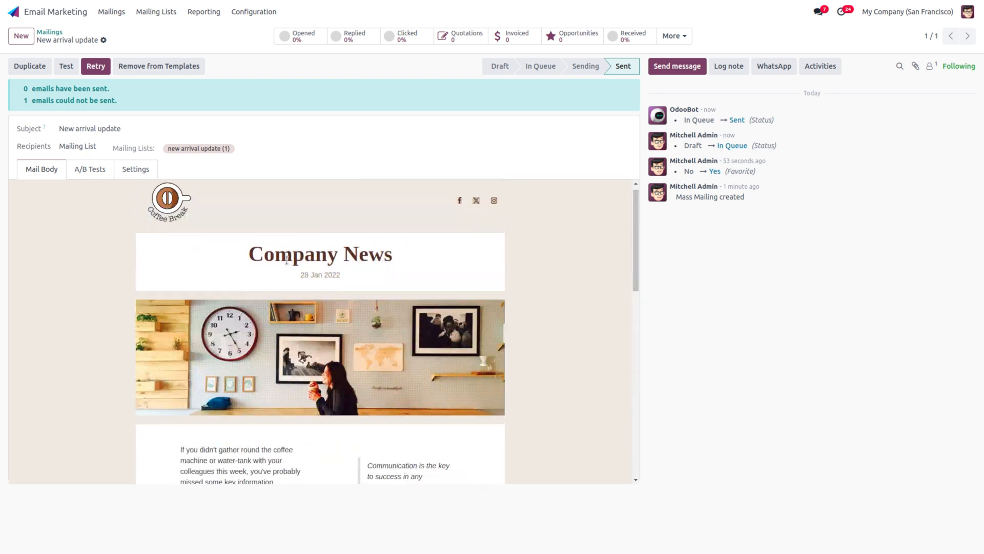
scroll(286, 259, "down", 5)
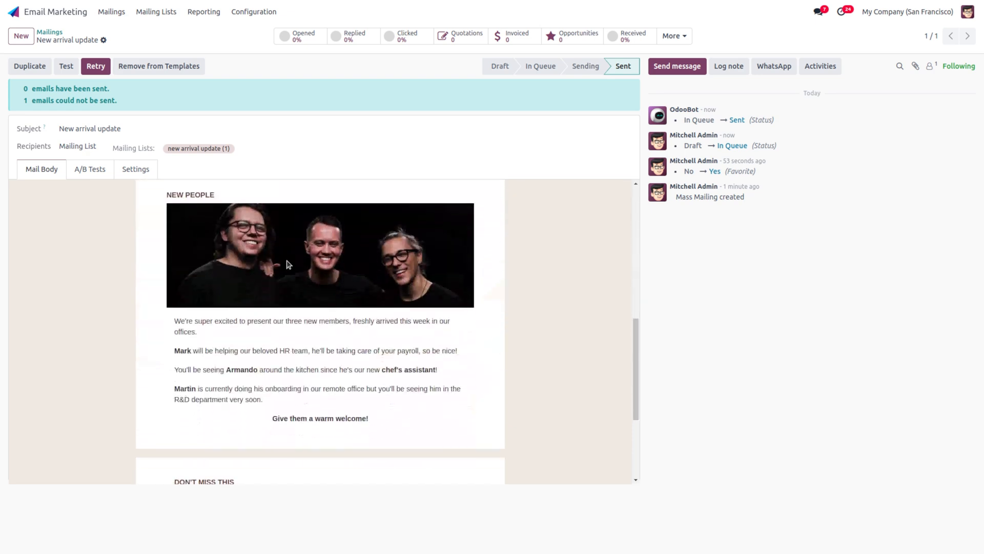
scroll(285, 263, "up", 6)
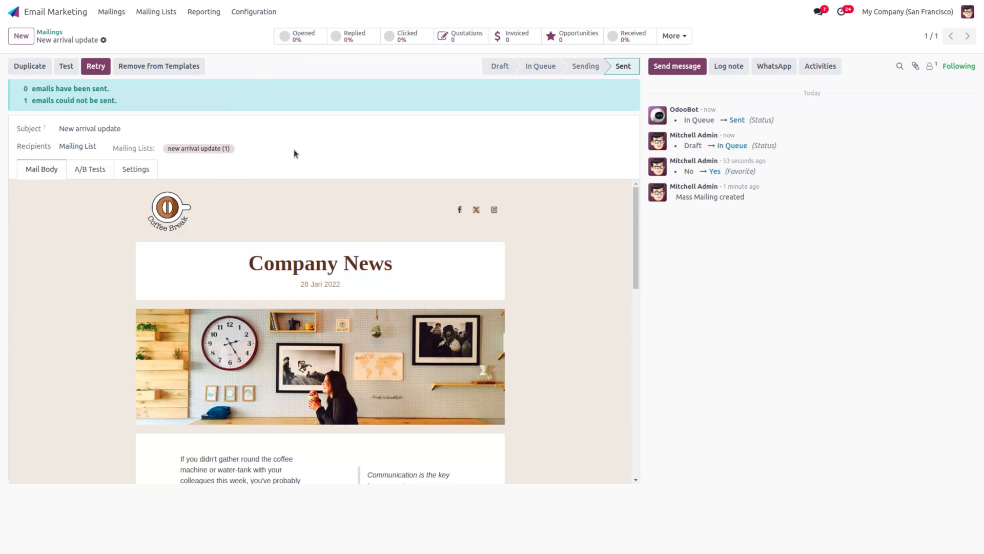
left_click(314, 41)
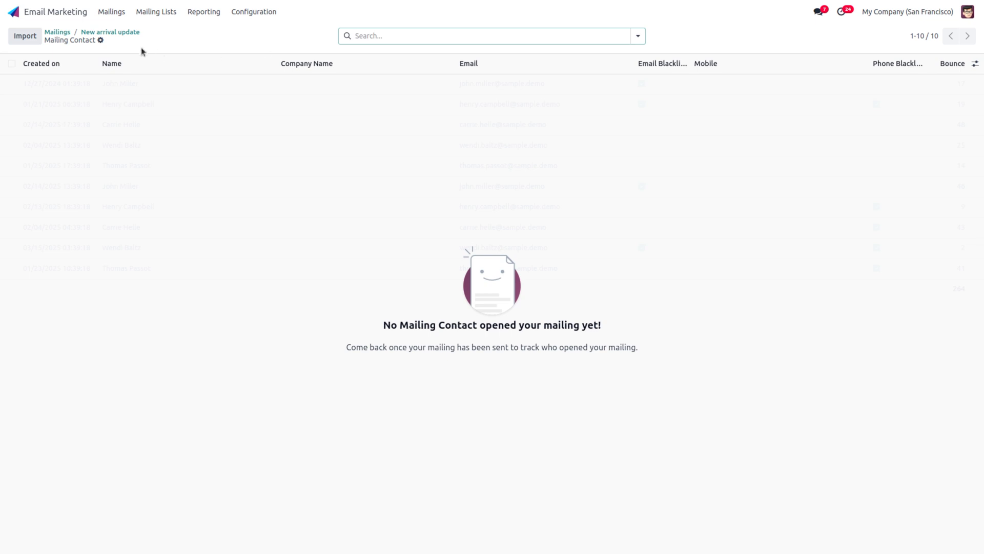
left_click(130, 34)
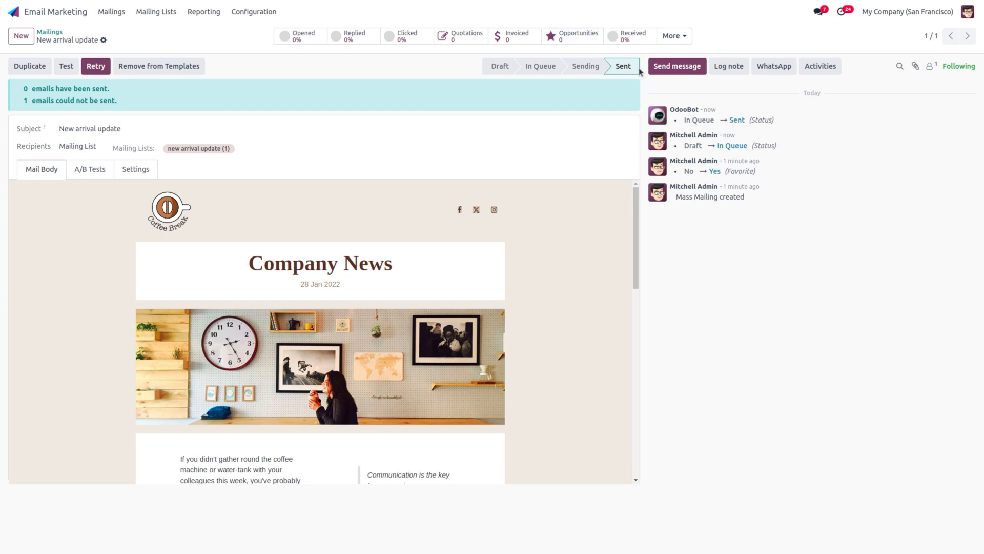
left_click(637, 38)
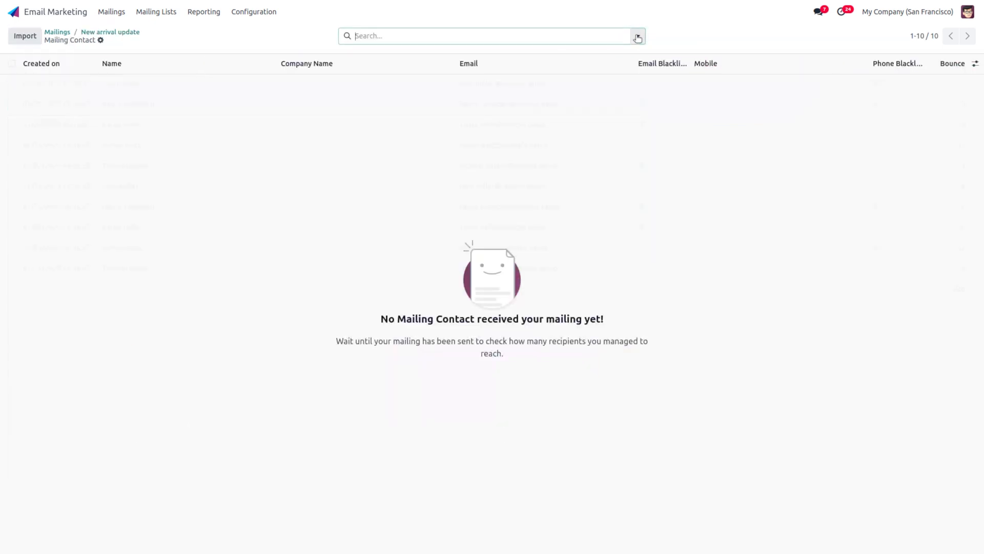
left_click(111, 33)
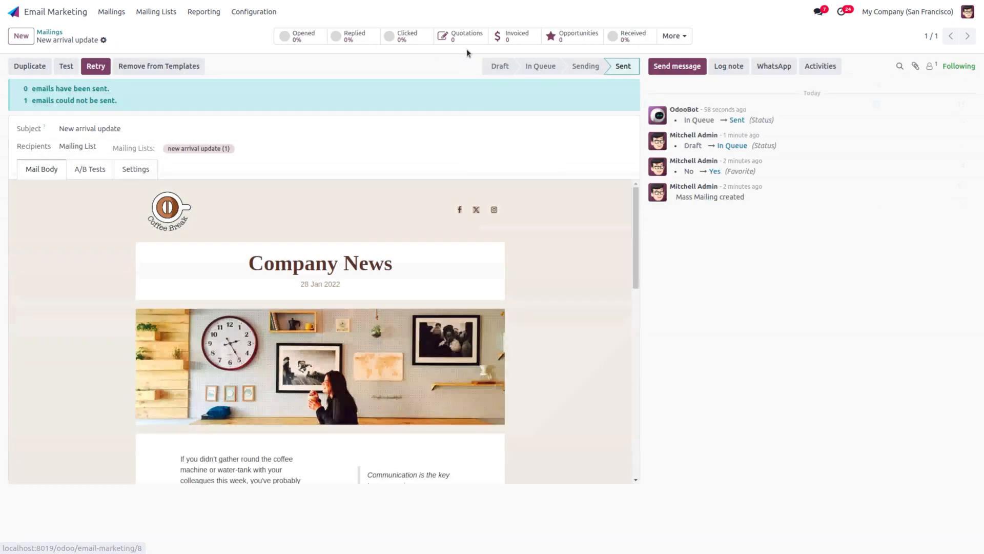
Step: Retry the failed New arrival update mailing, then go to Configuration > Settings
left_click(668, 37)
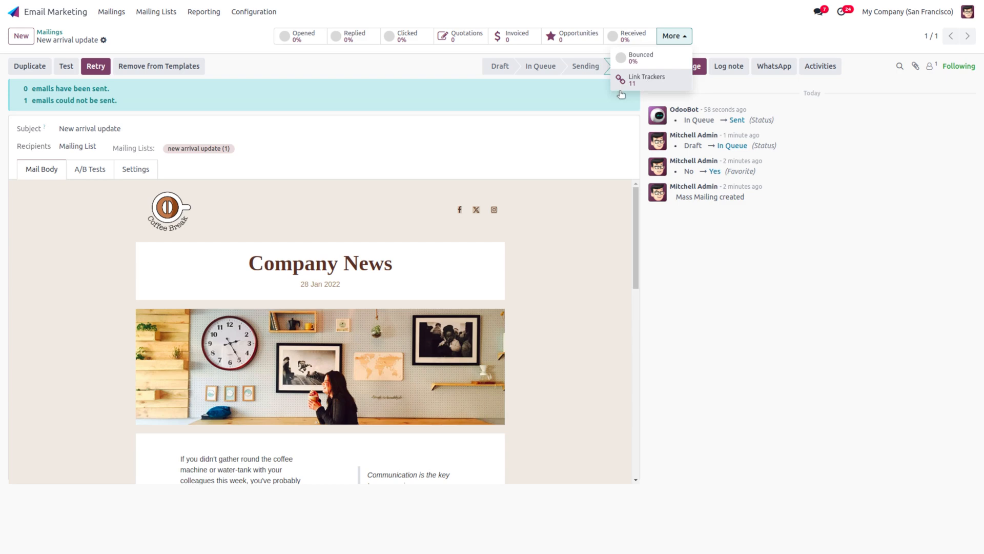
left_click(91, 73)
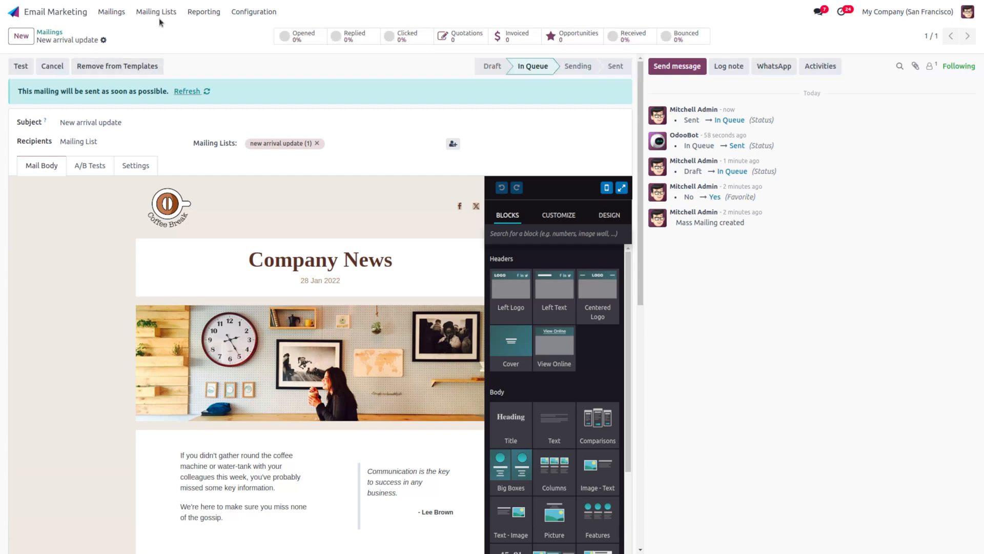
left_click(203, 12)
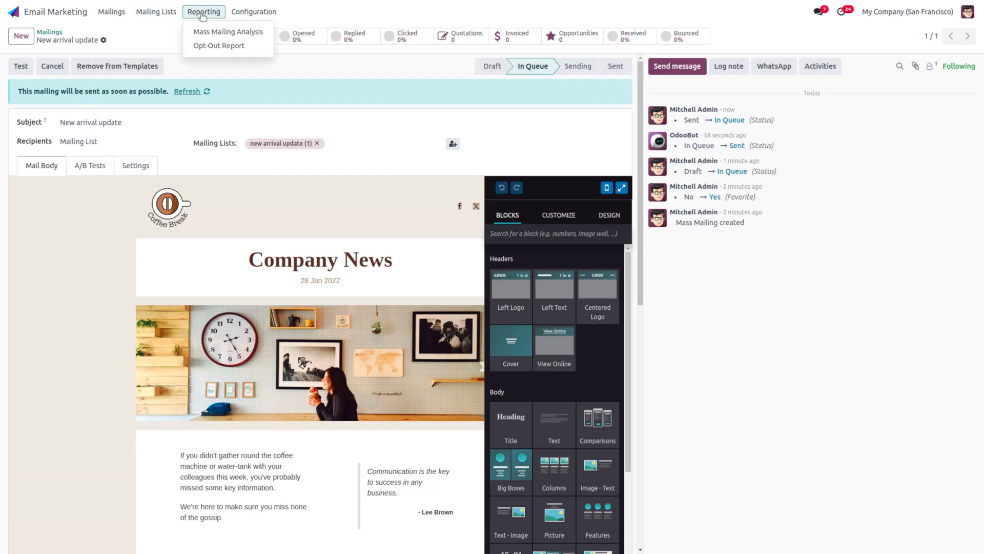
mouse_move(254, 12)
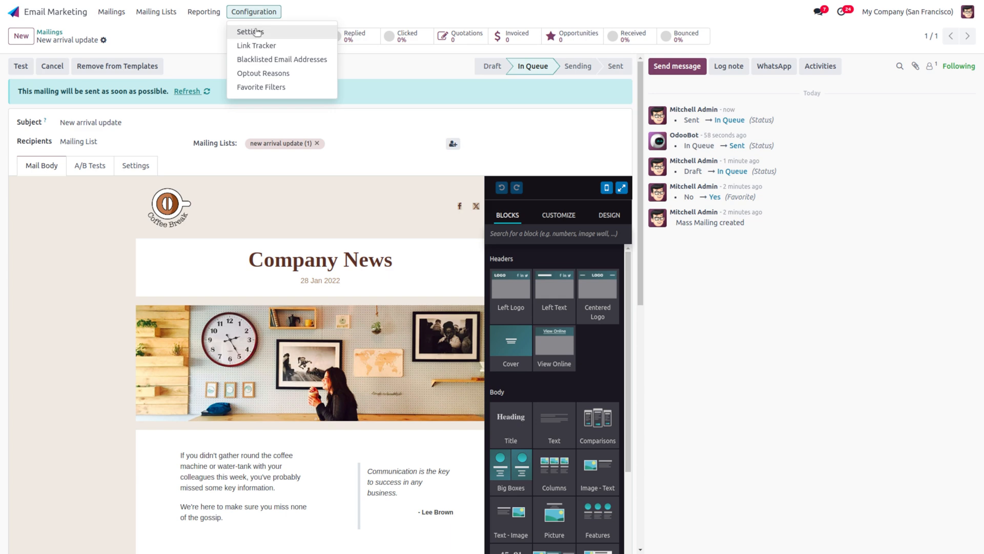
left_click(256, 33)
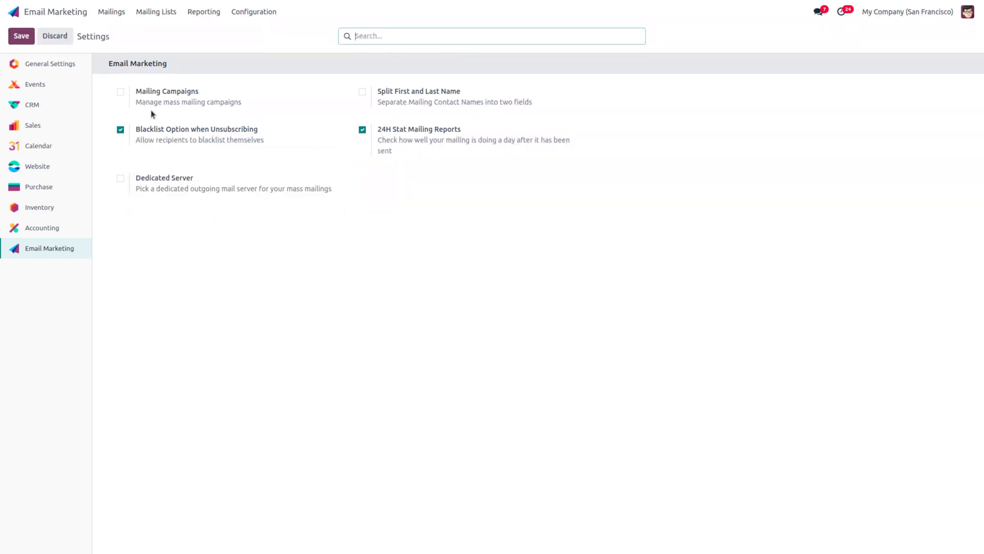
left_click(148, 11)
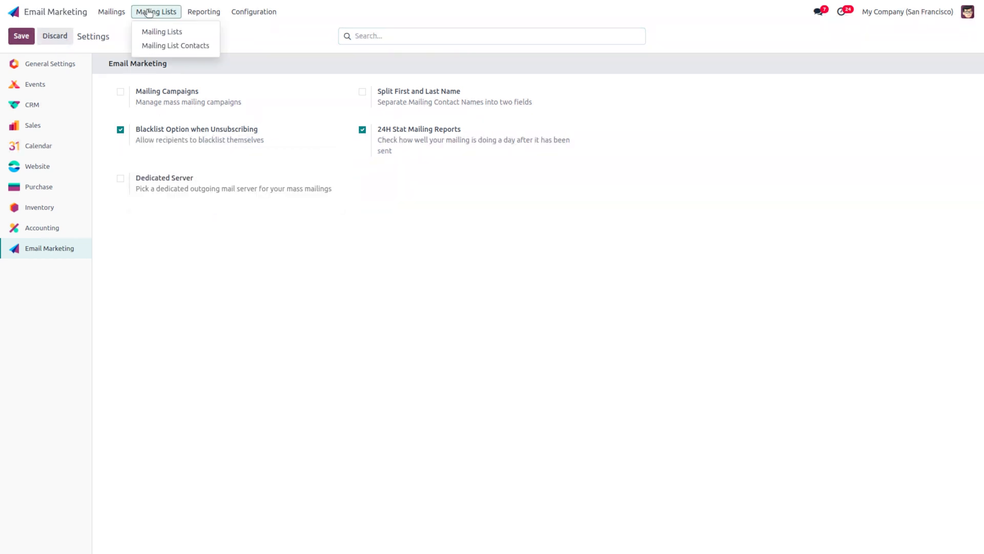
left_click(189, 51)
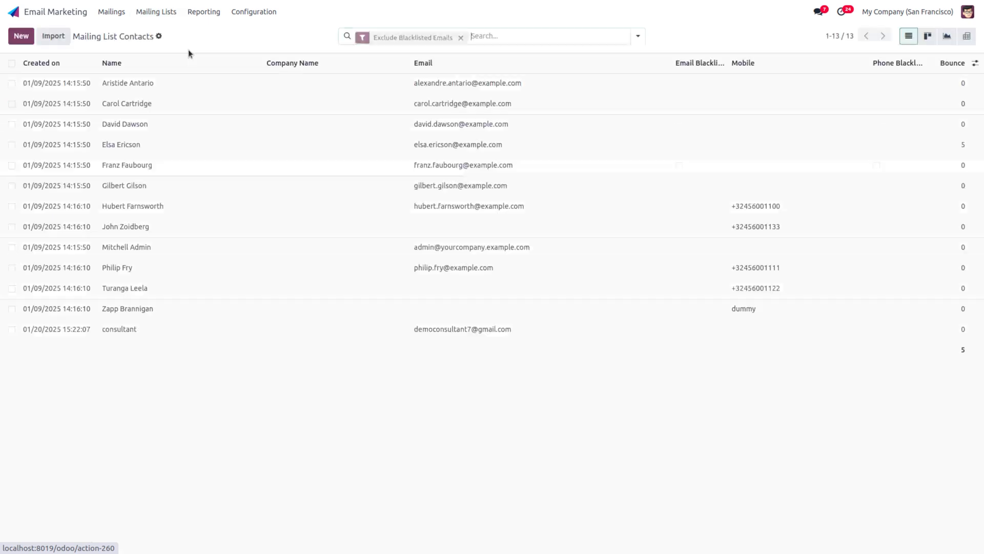
left_click(148, 83)
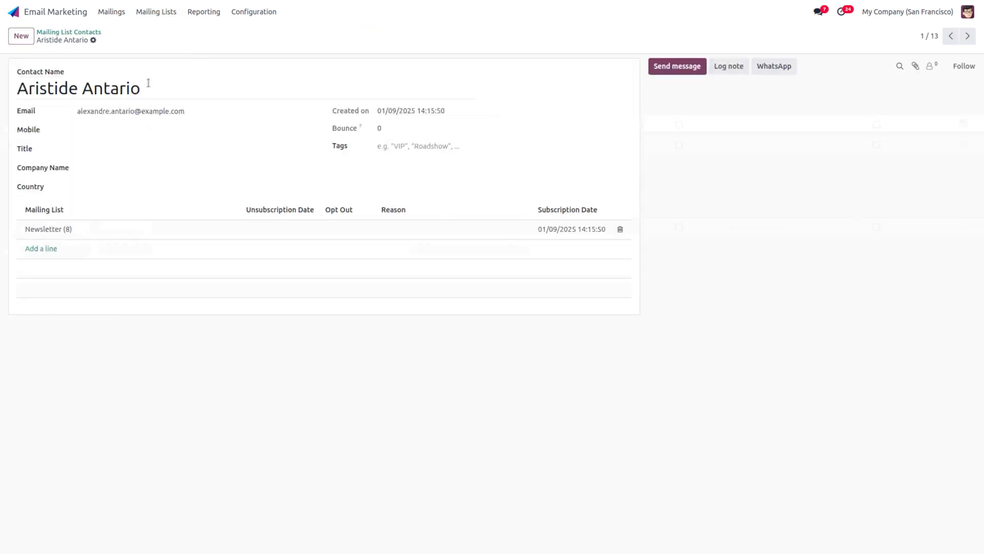
left_click(280, 232)
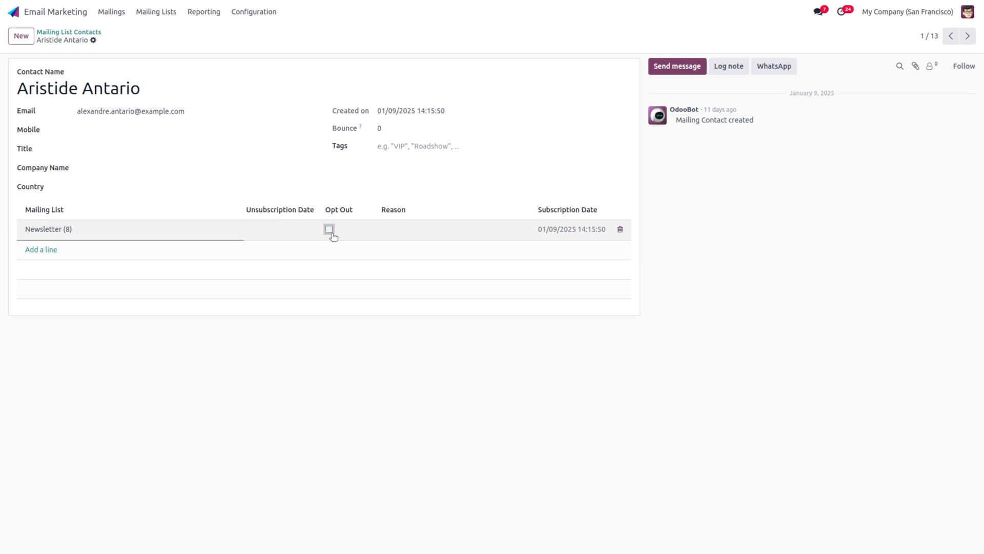
left_click(248, 15)
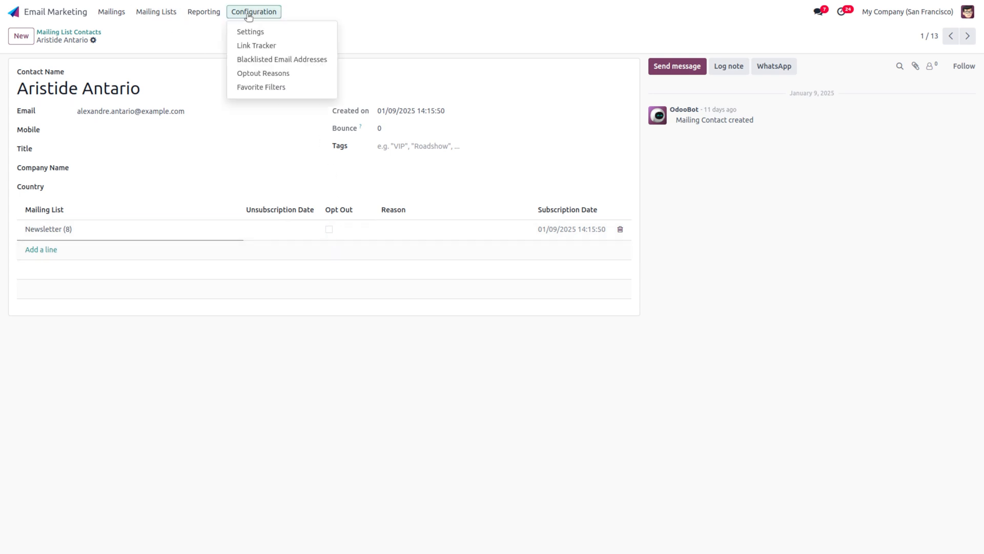
left_click(300, 35)
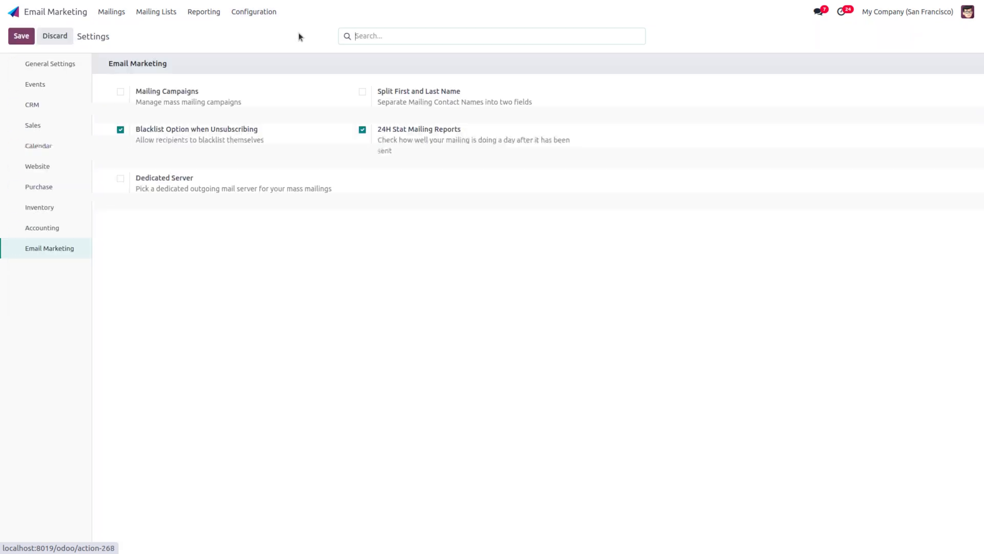
Step: Enable and save Mailing Campaigns, then bring up the Campaigns board
left_click(119, 93)
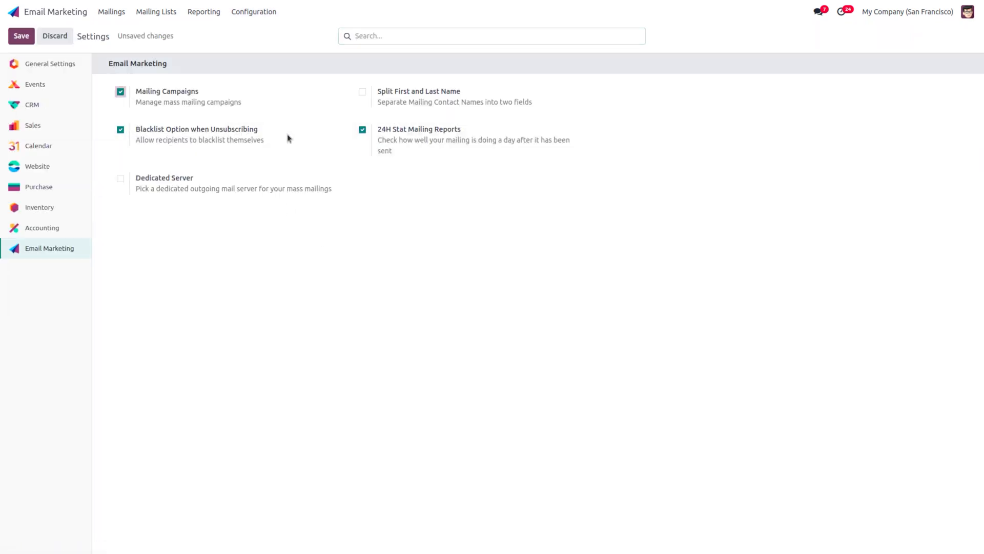
left_click(21, 37)
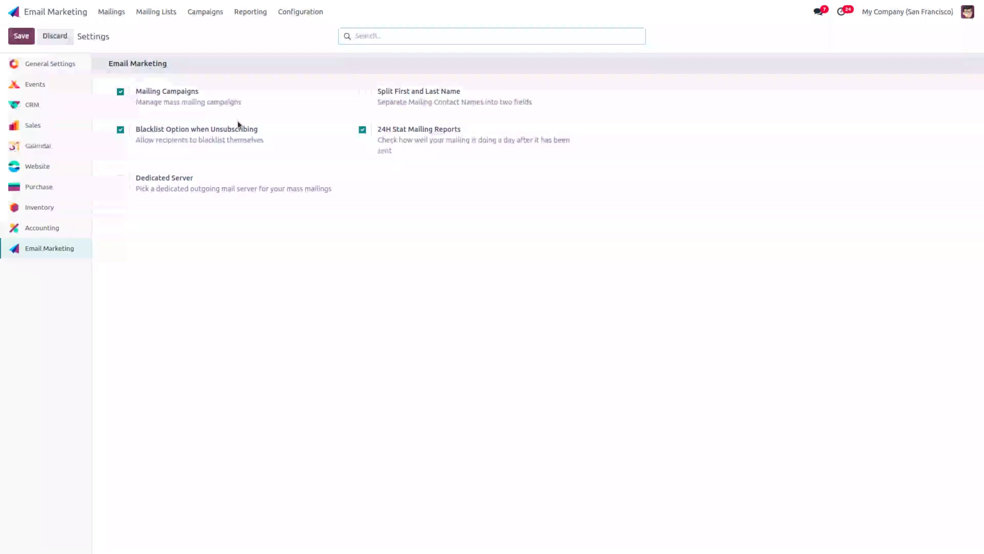
left_click(205, 12)
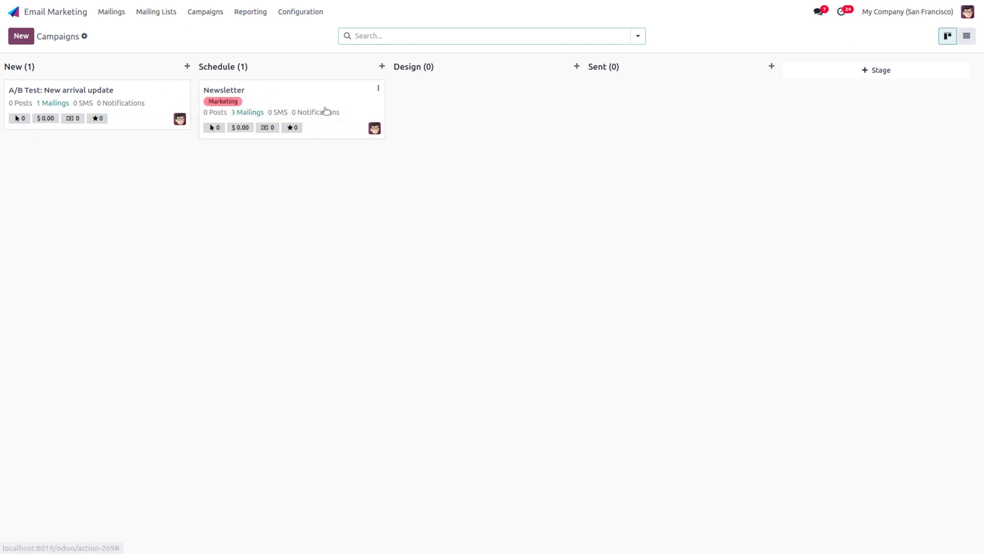
Step: Drag A/B Test: New arrival update into Schedule, check Newsletter's mailings, and return to the board
left_click_drag(99, 90, 365, 167)
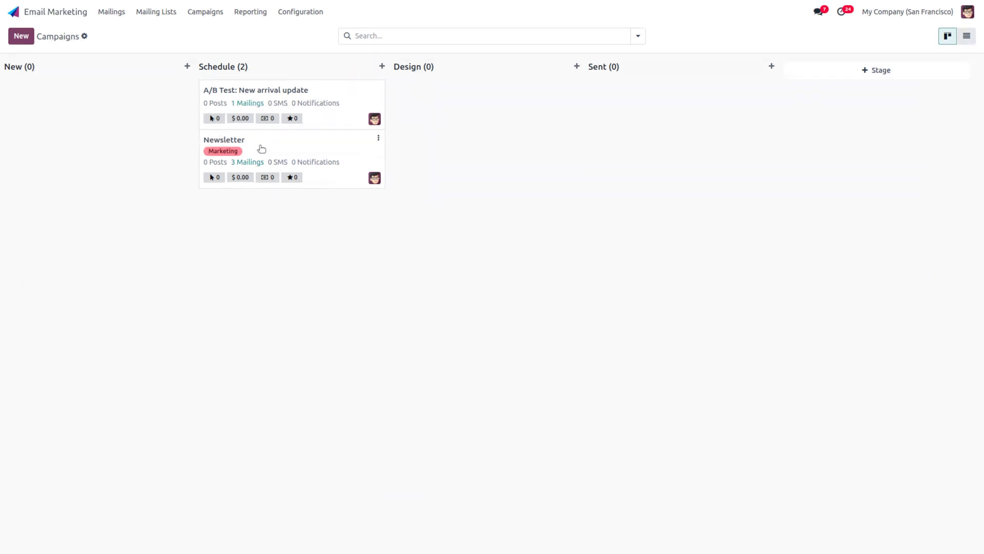
left_click(262, 149)
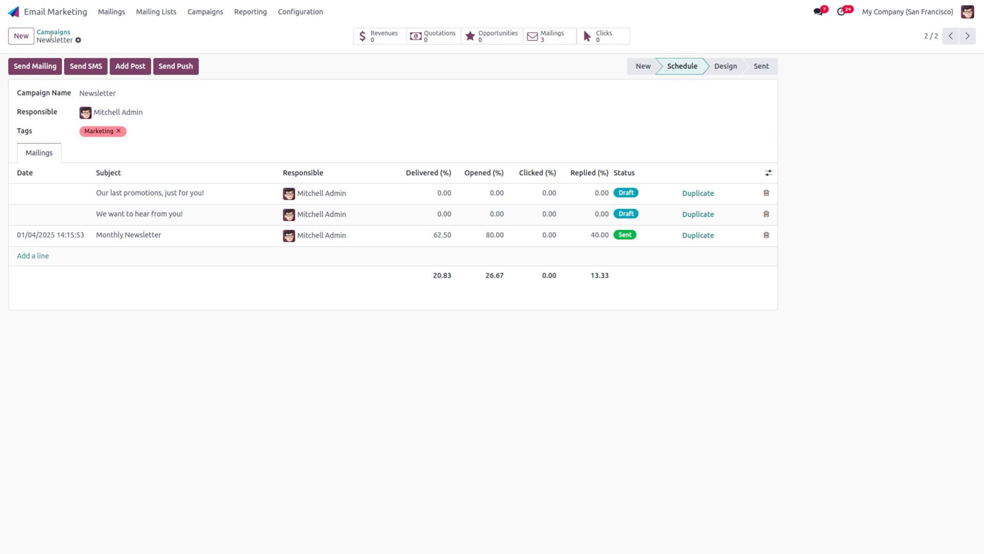
left_click(52, 32)
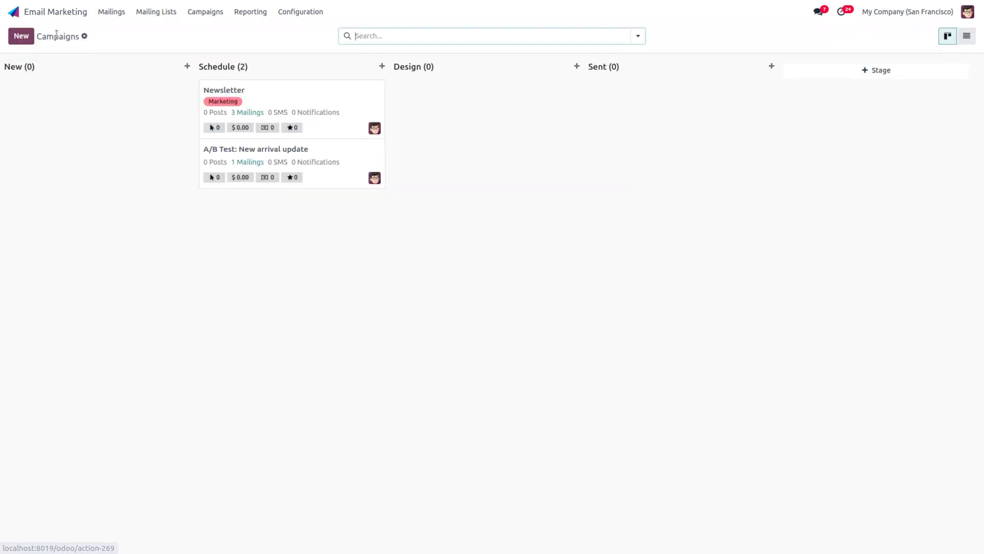
Step: Quick-create a campaign named 'arrival campaign' in the New stage
left_click_drag(351, 304, 116, 163)
left_click(83, 101)
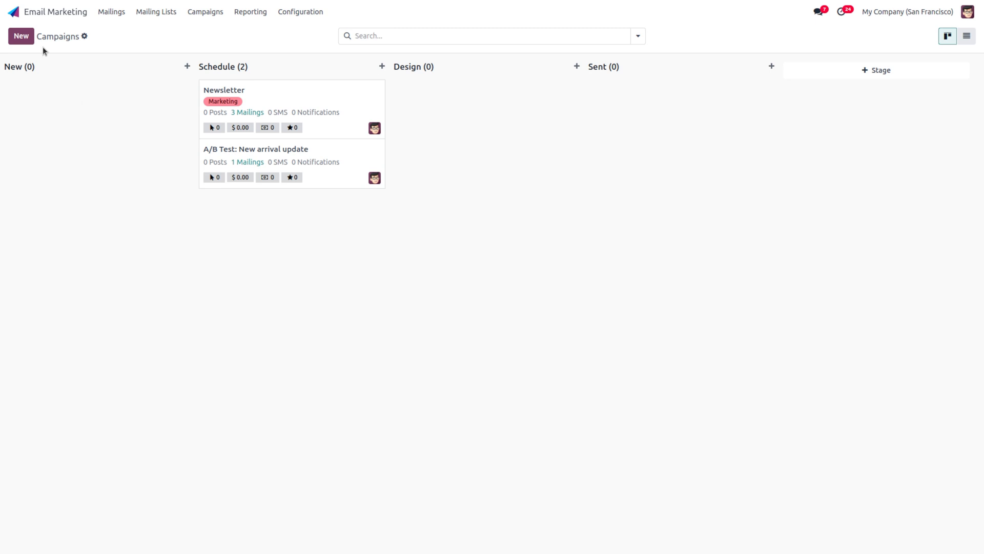
left_click(21, 36)
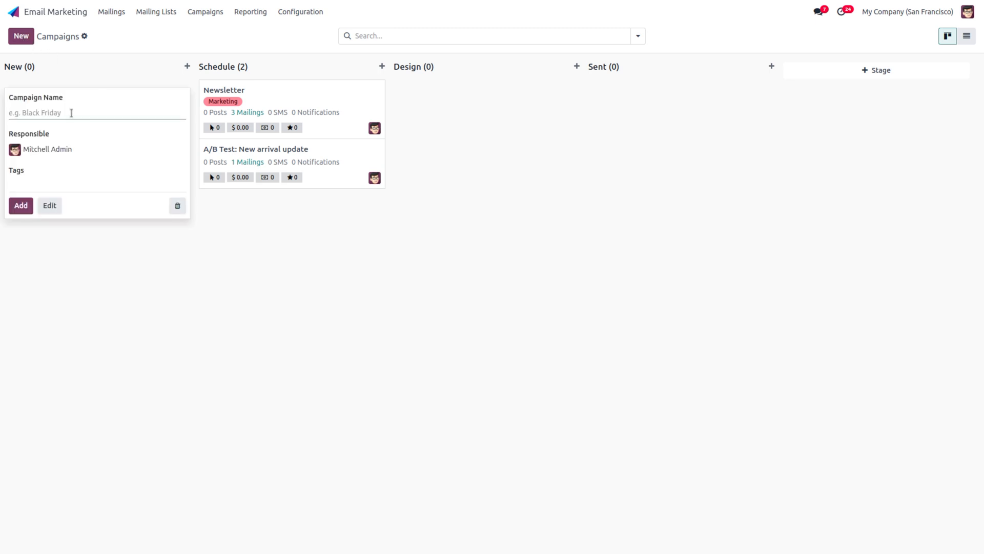
type("arrival campaign")
left_click(53, 150)
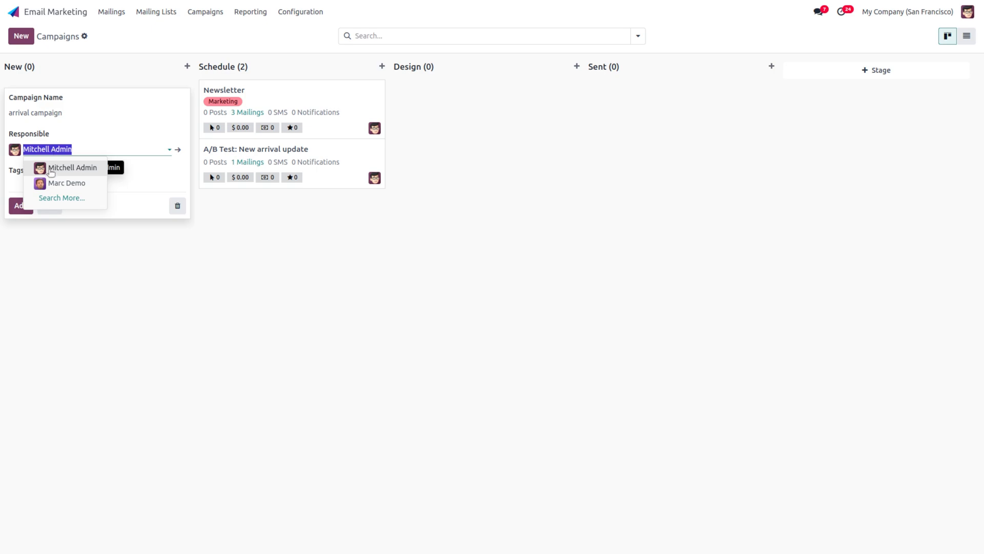
left_click(104, 205)
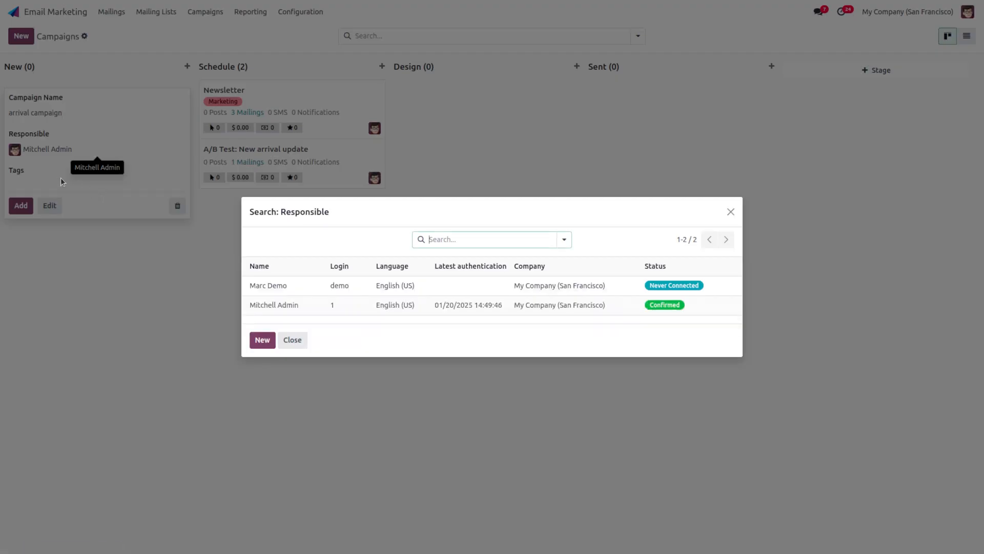
left_click(304, 347)
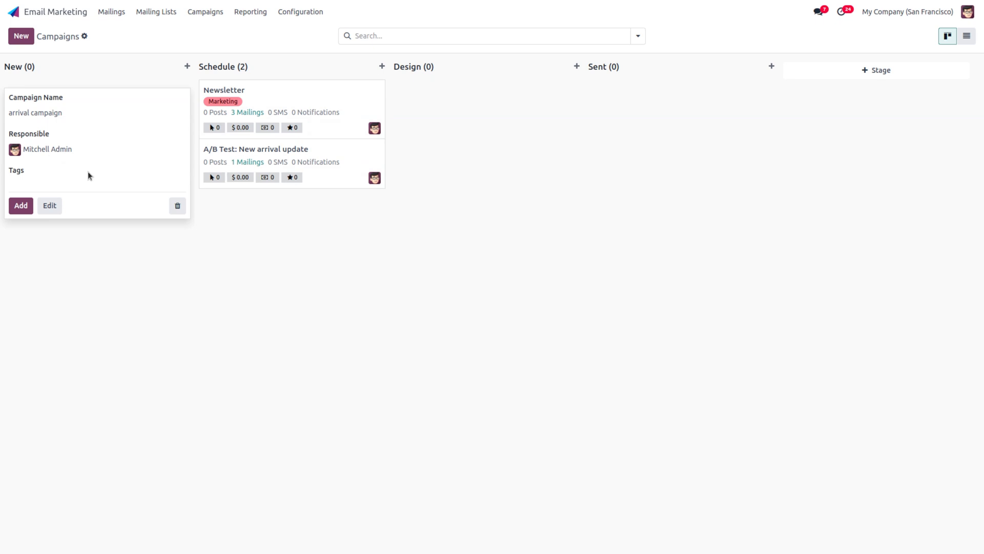
left_click(20, 207)
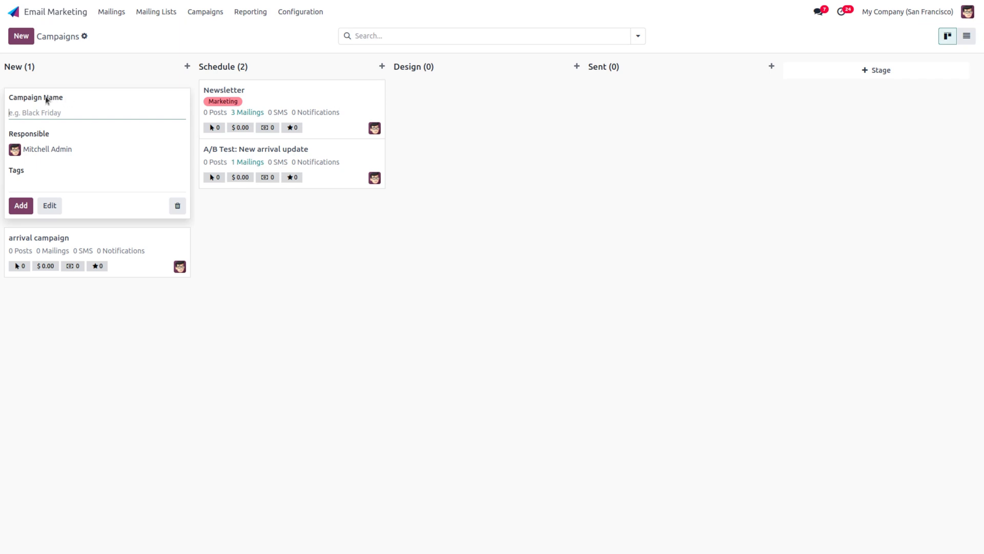
Step: Dismiss the empty card and review the arrival campaign's details
left_click(431, 368)
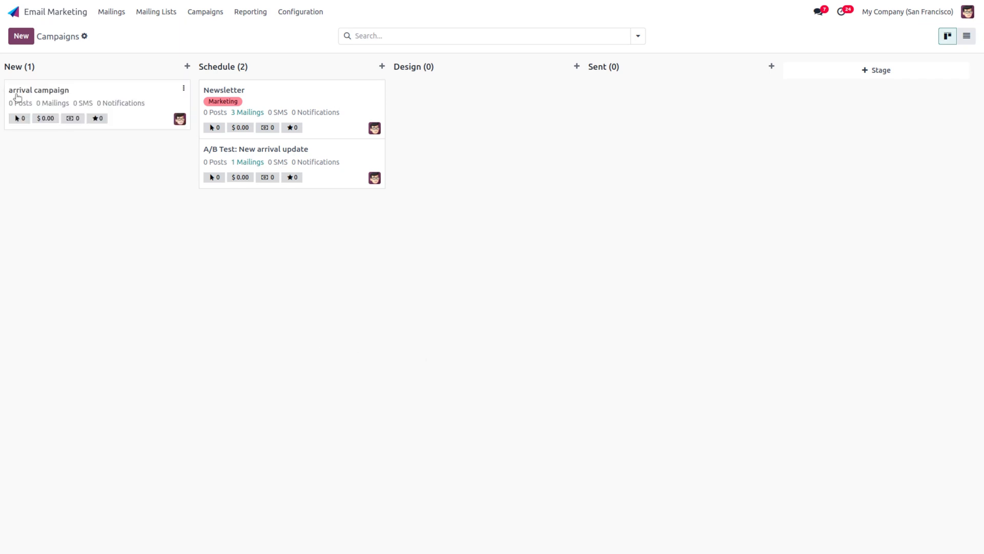
left_click(16, 94)
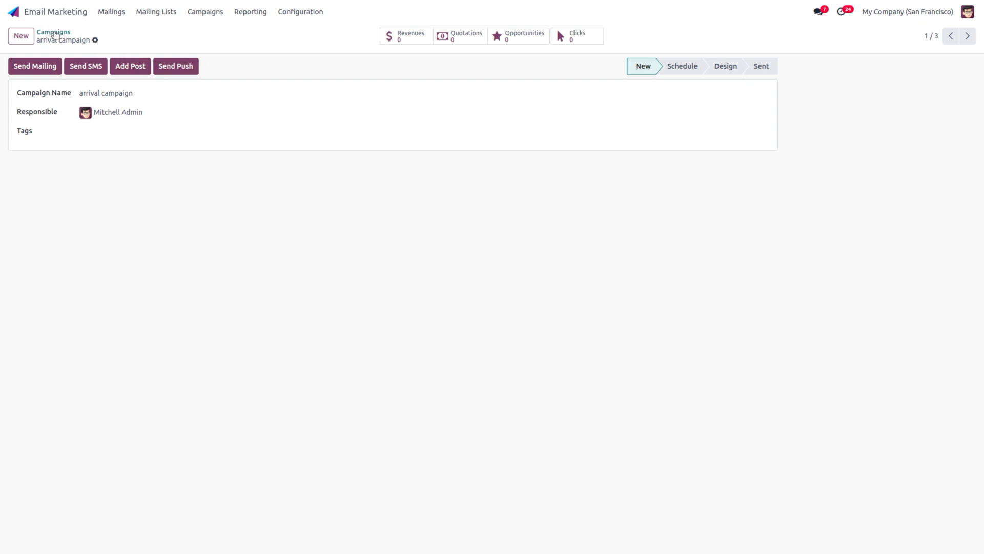
left_click(54, 33)
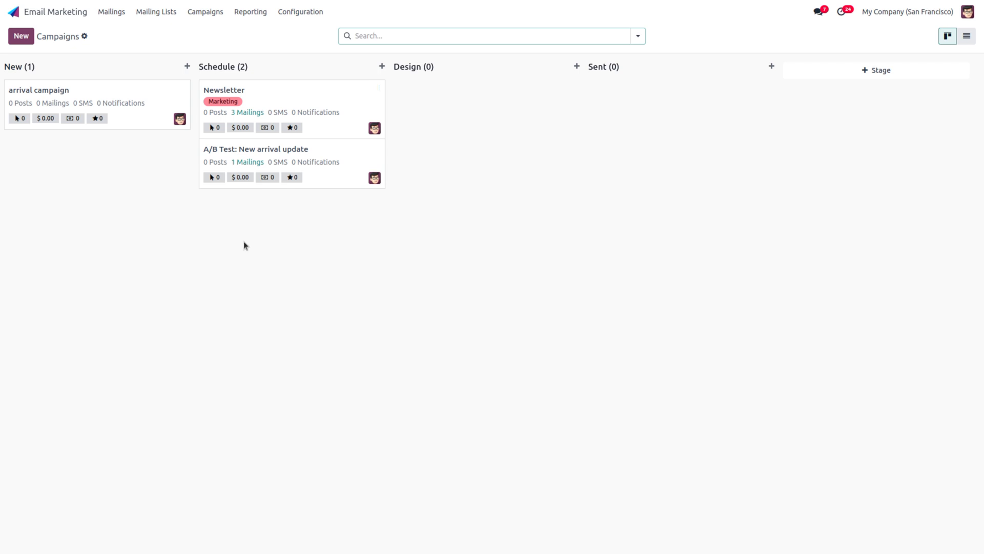
Step: Create a campaign tag named 'new' alongside Marketing
left_click(311, 12)
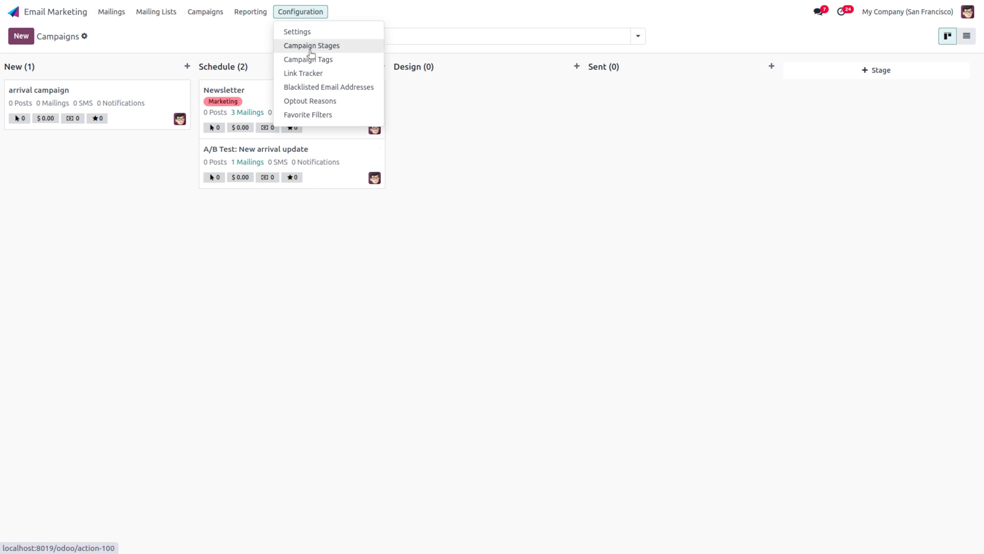
left_click(342, 61)
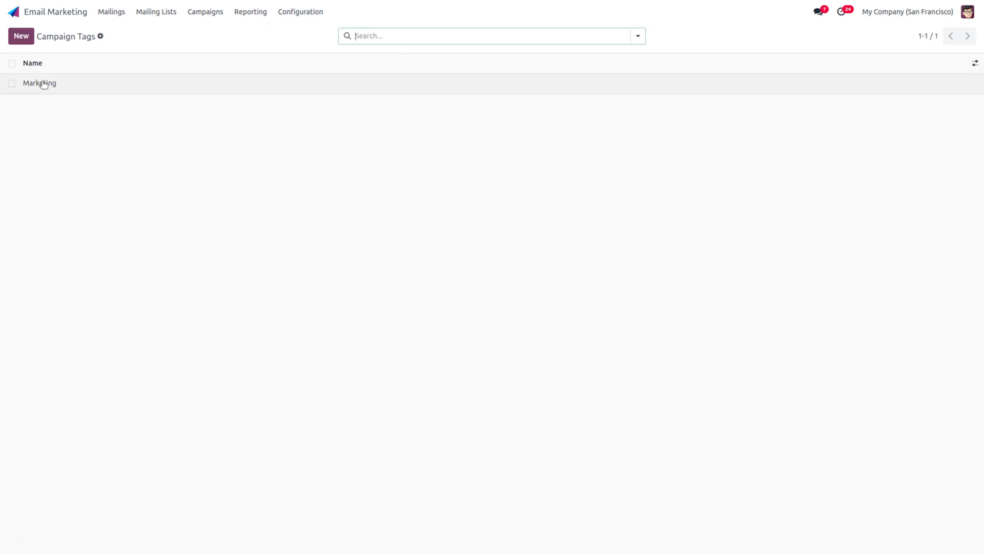
left_click(21, 36)
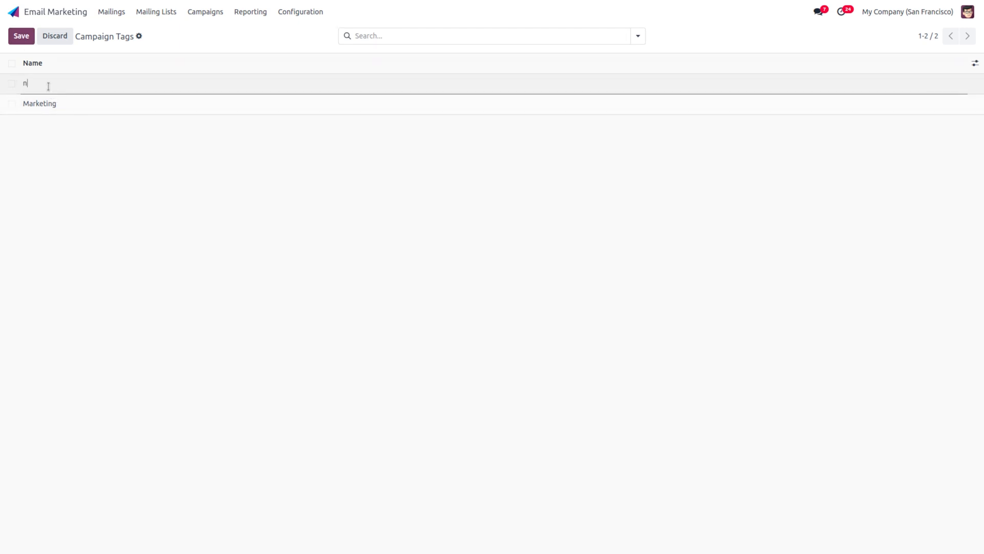
left_click(21, 37)
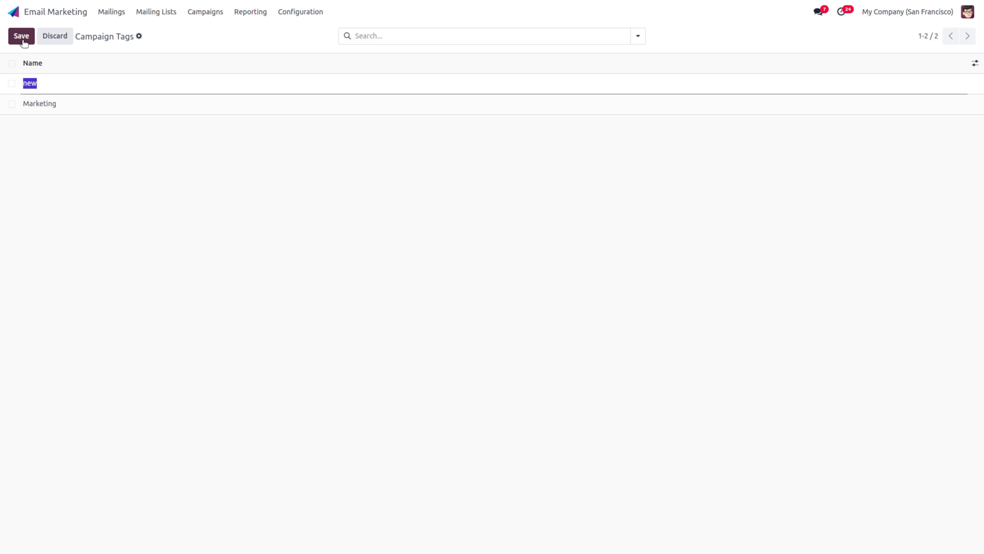
left_click(213, 16)
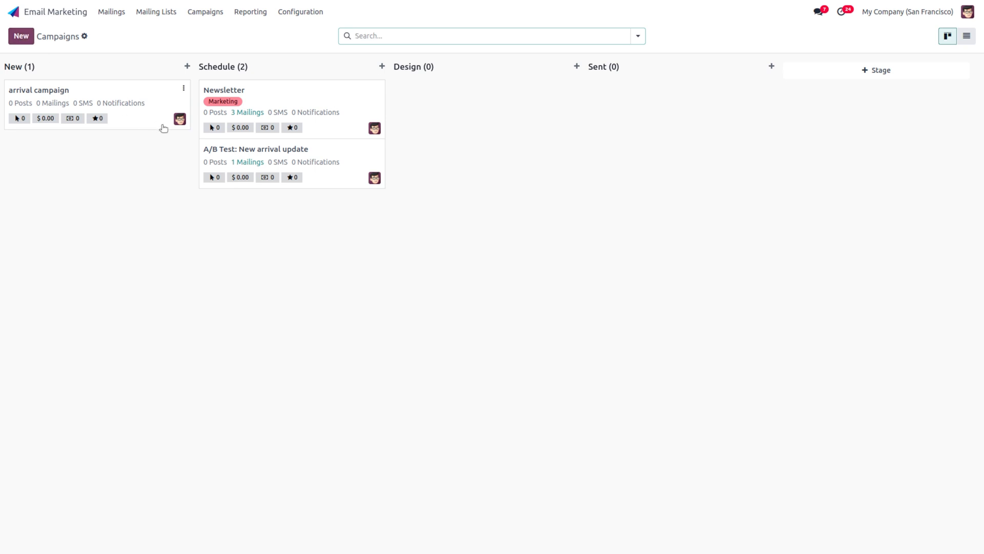
Step: Check the arrival campaign's SMS mailings and open its card menu
left_click(78, 103)
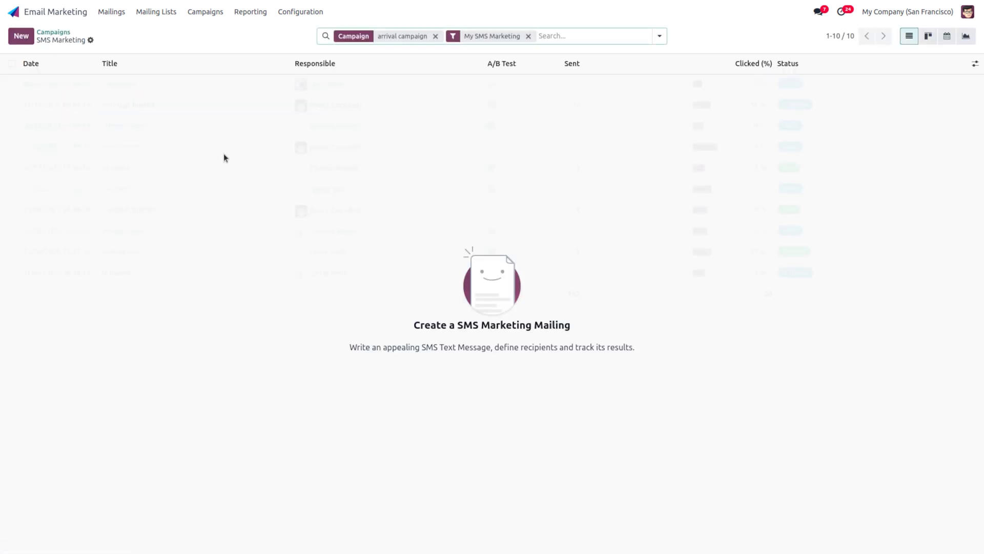
left_click(50, 32)
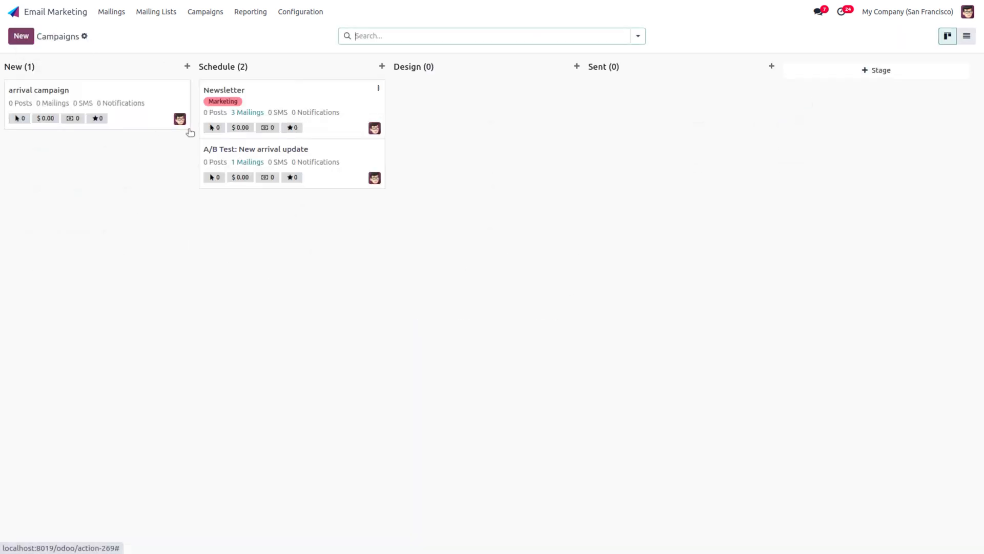
left_click(185, 89)
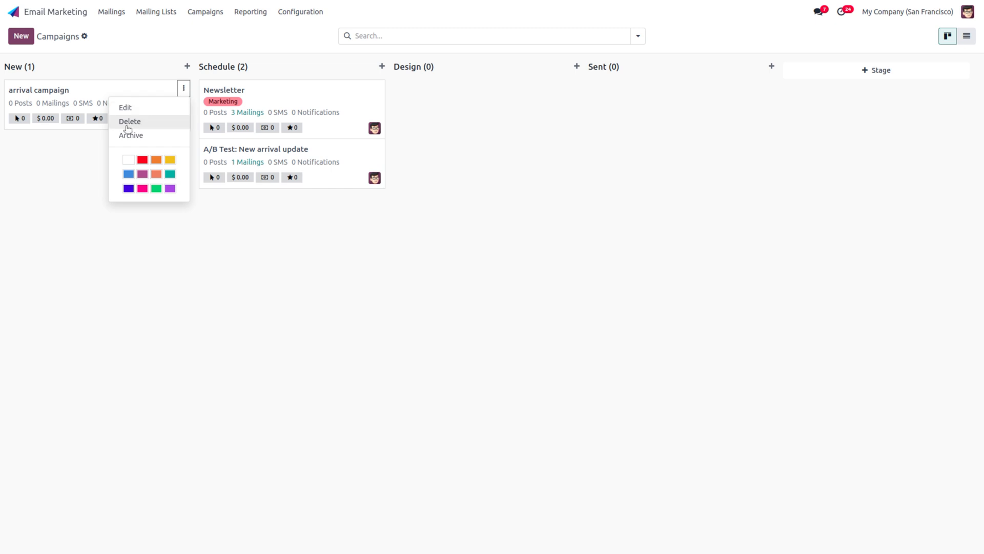
Step: Give the arrival campaign the 'new' tag, save it, and start a fresh mailing
left_click(129, 109)
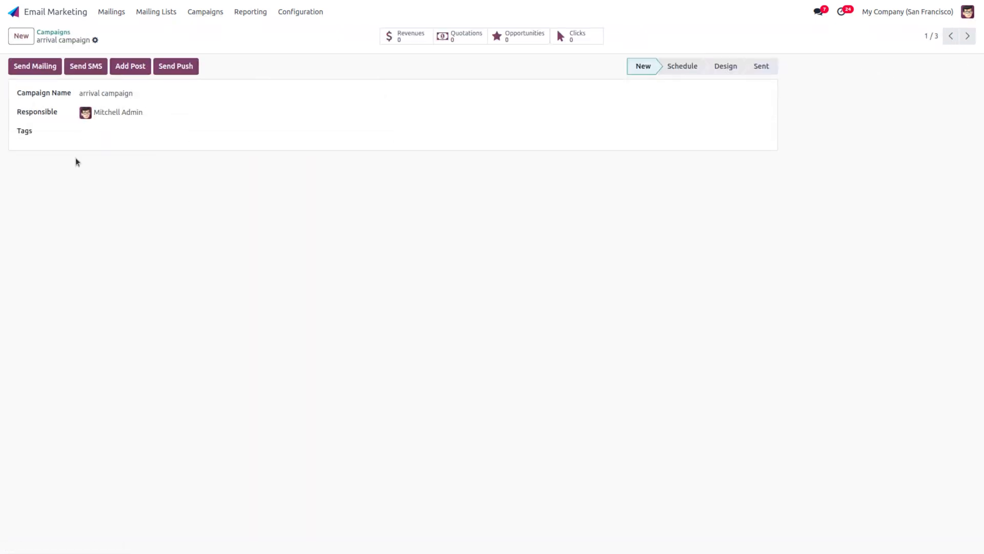
left_click(97, 130)
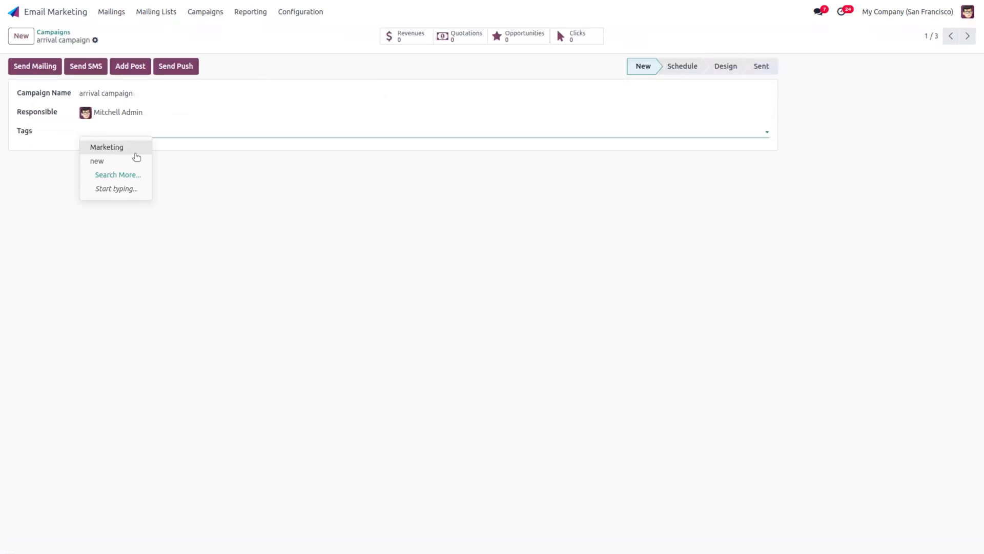
left_click(136, 159)
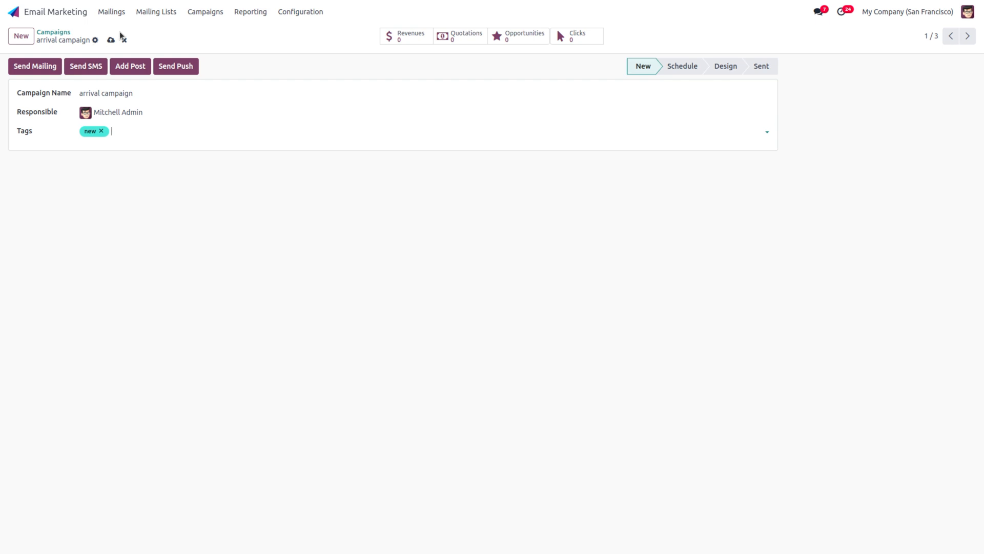
left_click(111, 41)
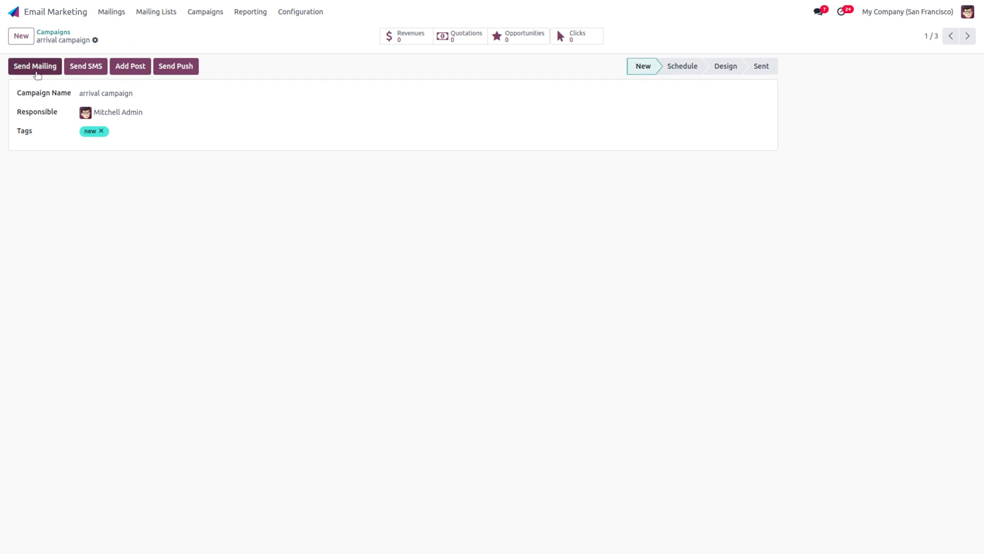
left_click(35, 70)
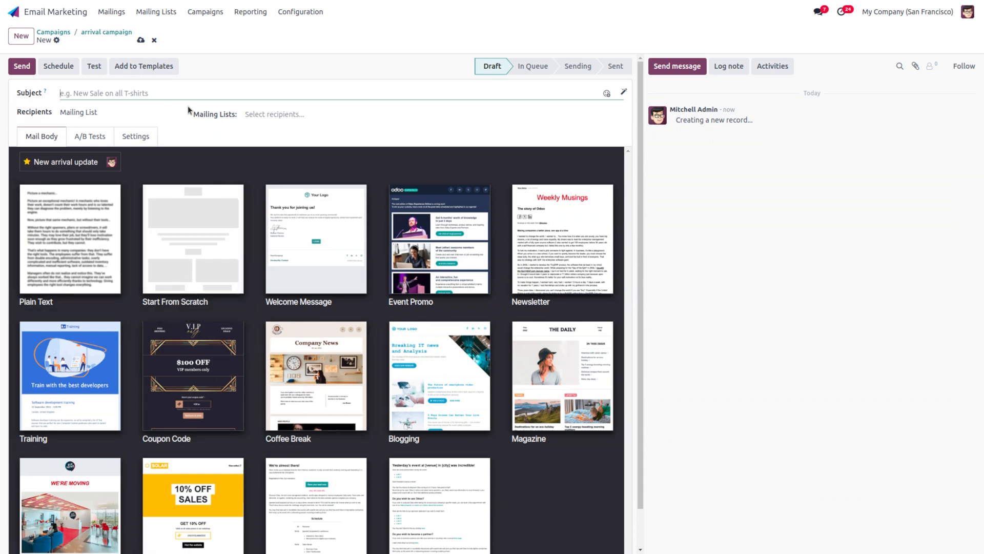
Step: Pick the Plain Text layout, review the A/B Tests and Settings tabs, then discard the mailing
left_click(102, 206)
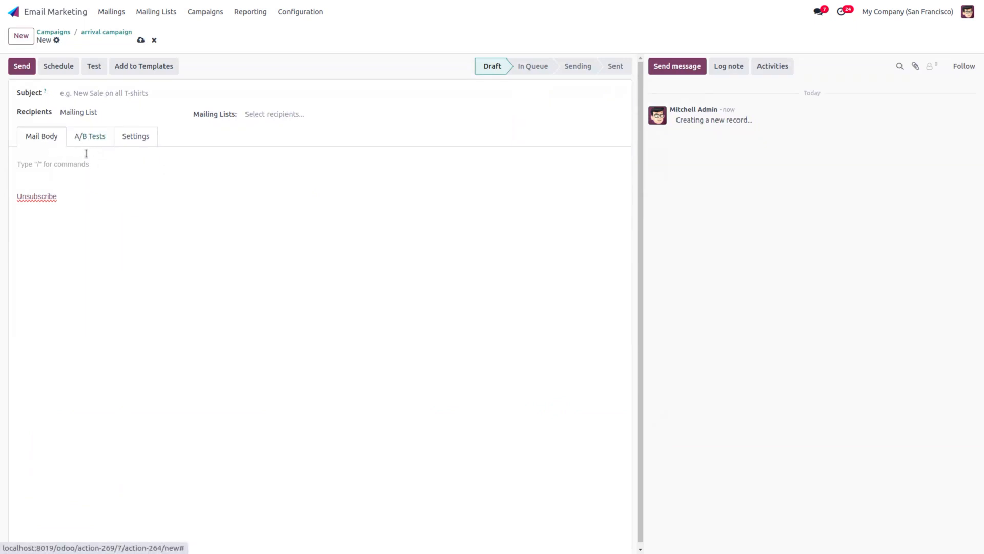
left_click(103, 134)
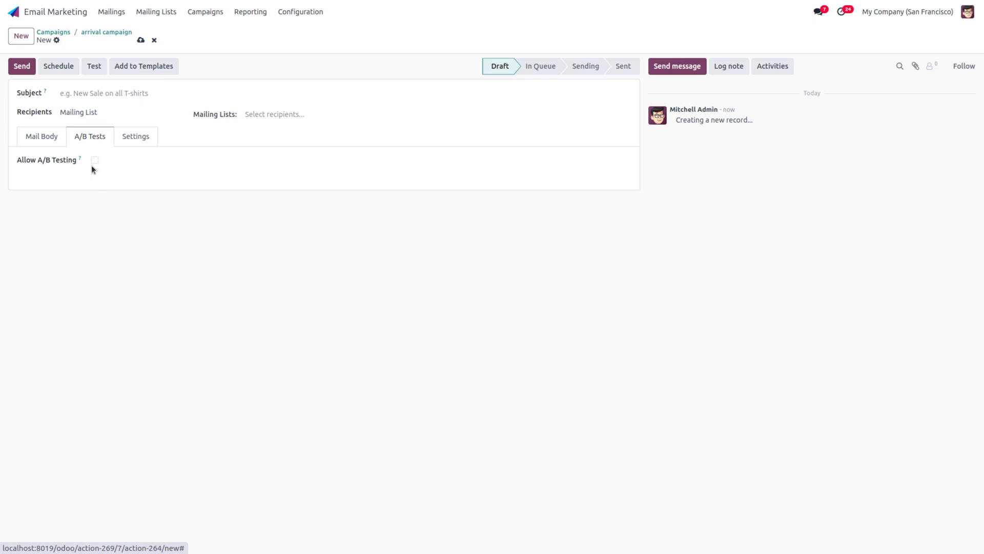
left_click(129, 144)
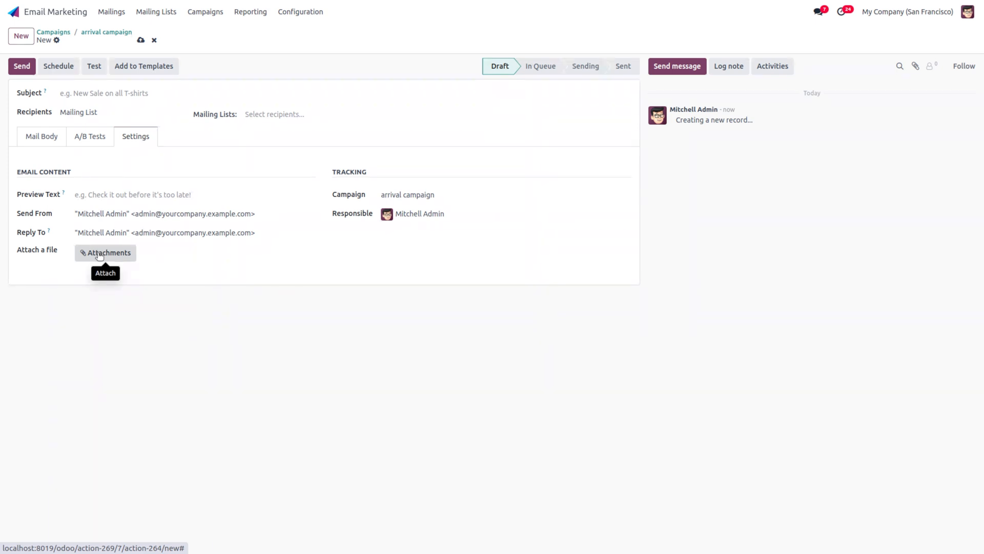
left_click(113, 34)
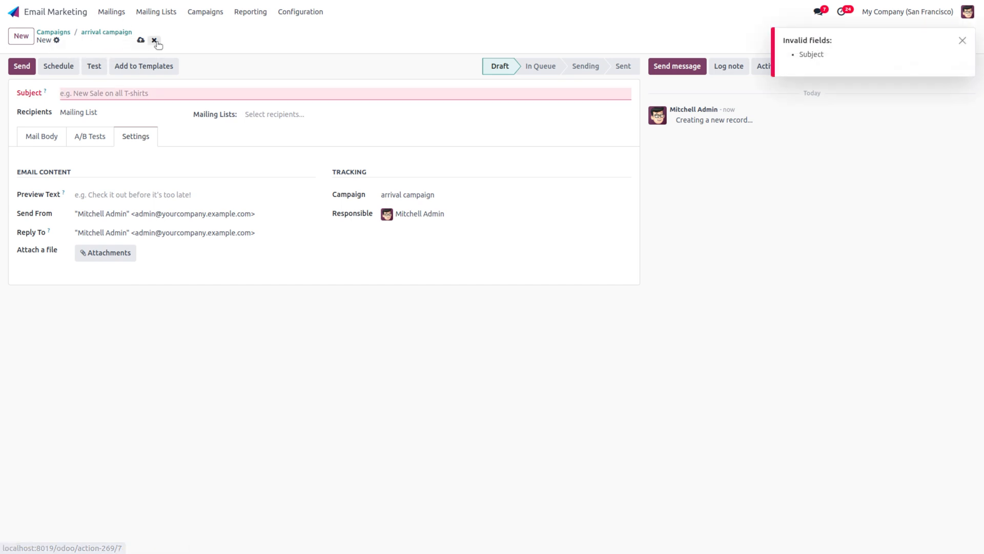
left_click(155, 40)
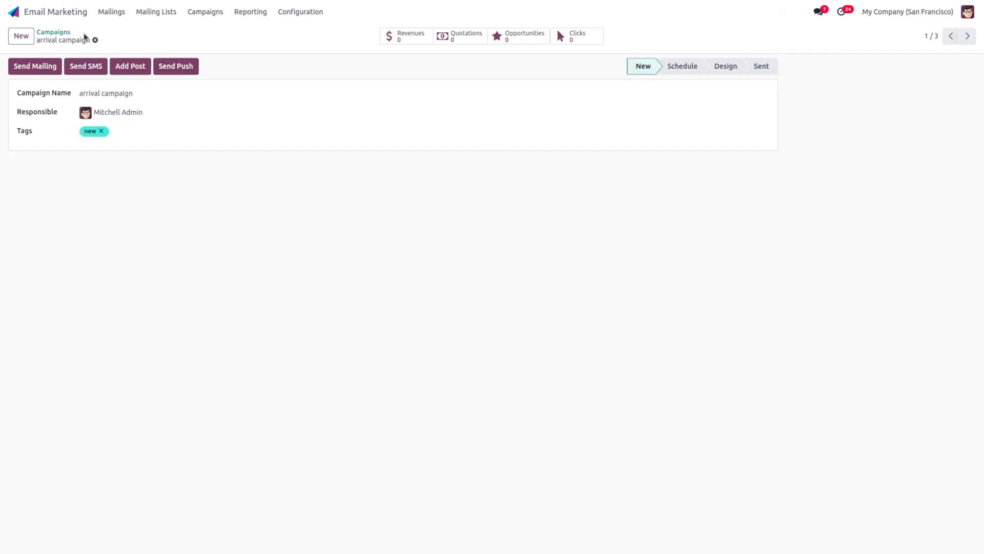
Step: Enable and save Split First and Last Name, then view the 13 Mailing List Contacts
left_click(315, 14)
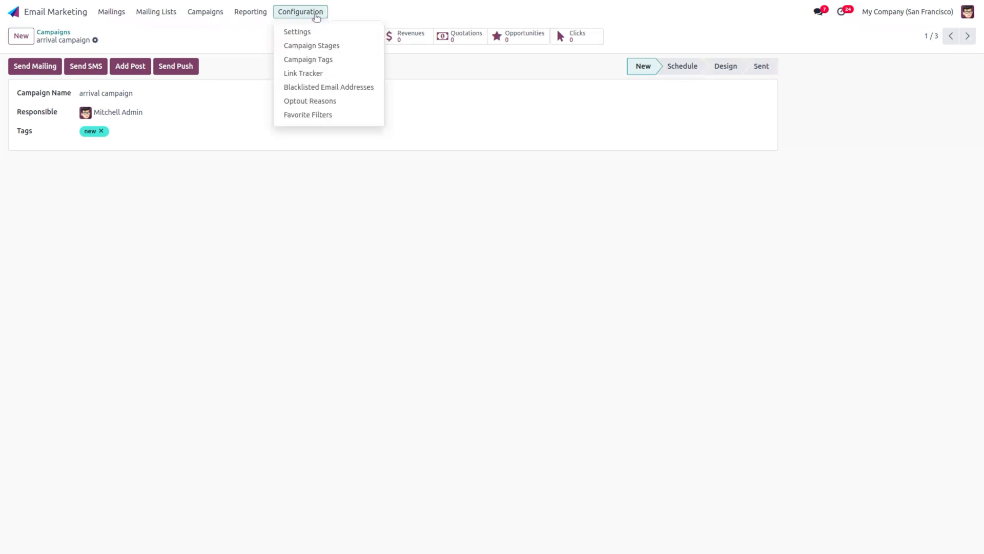
left_click(321, 33)
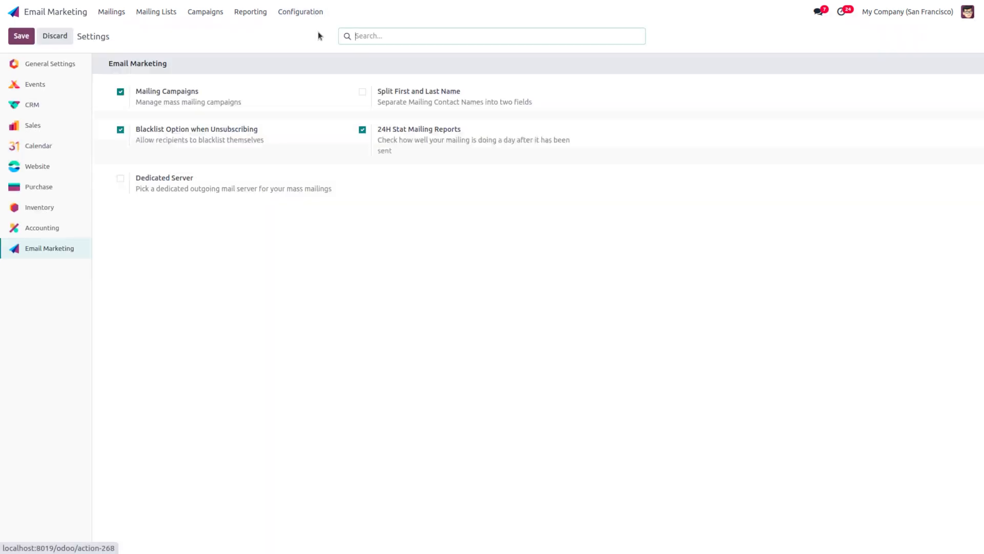
left_click(363, 92)
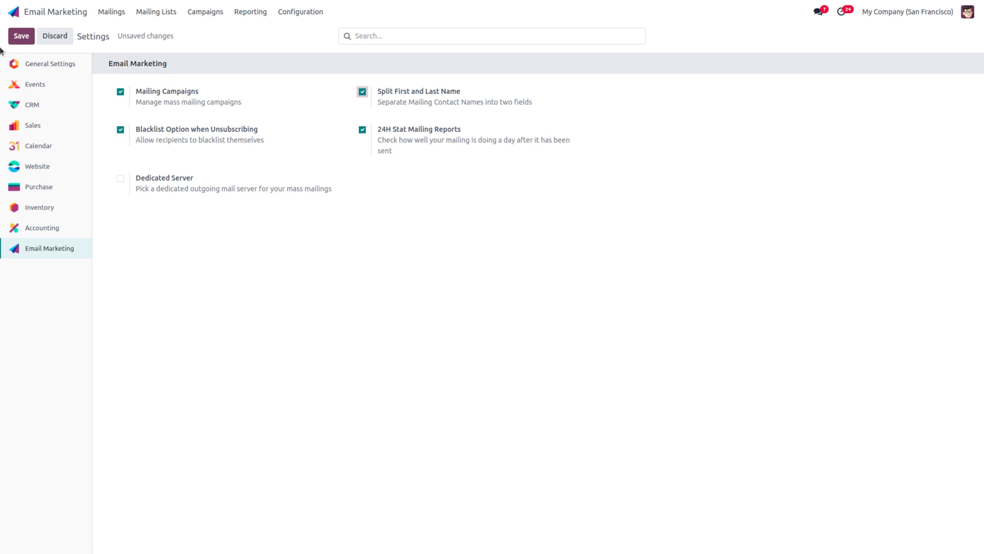
left_click(16, 42)
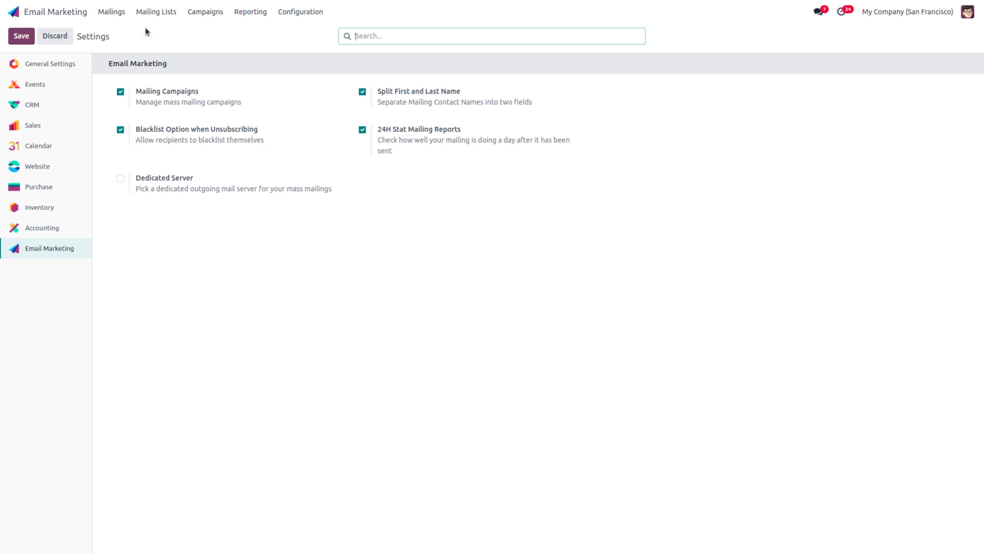
left_click(156, 12)
left_click(199, 47)
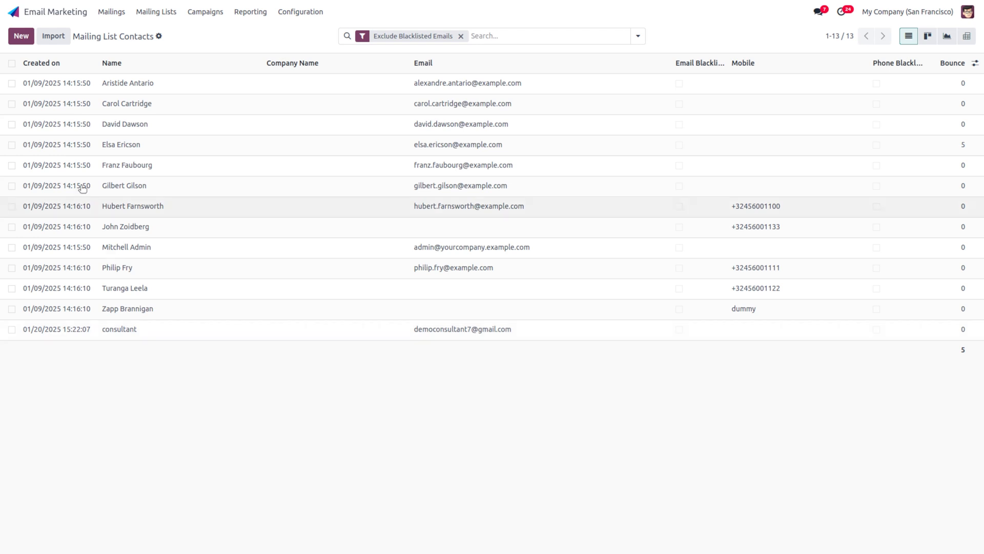
Step: Discard an empty new contact and open the consultant's record, opted out of new arrival updates for Bad contents
left_click(23, 35)
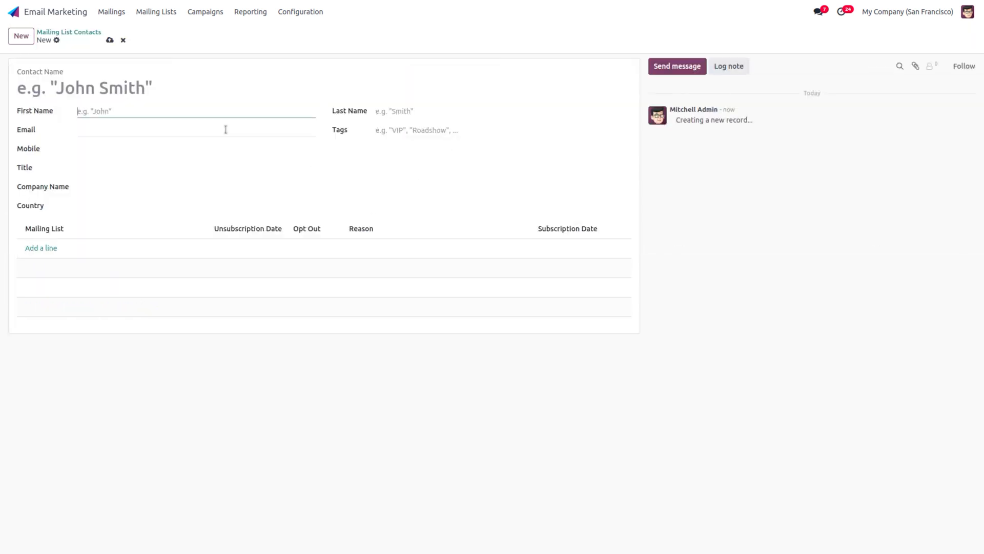
left_click(123, 40)
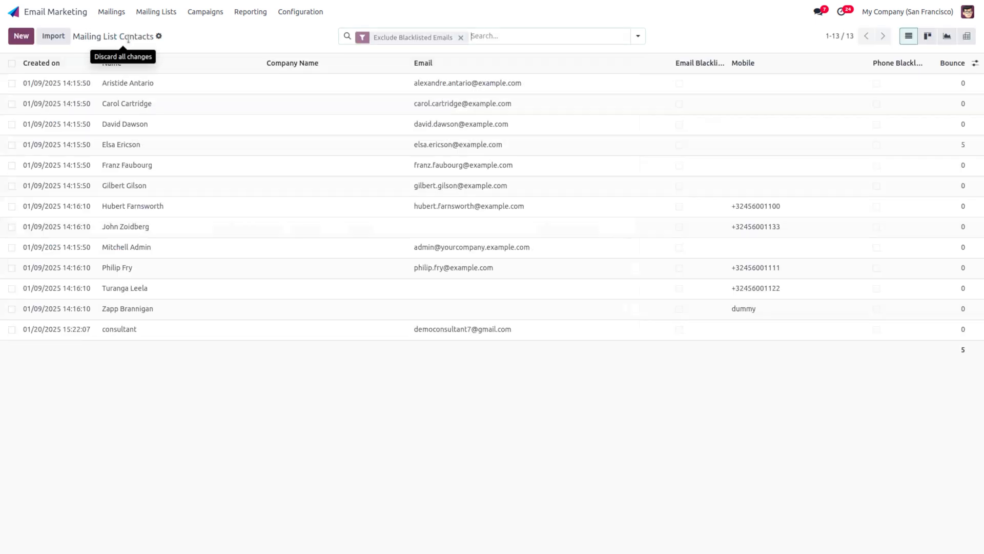
left_click(78, 331)
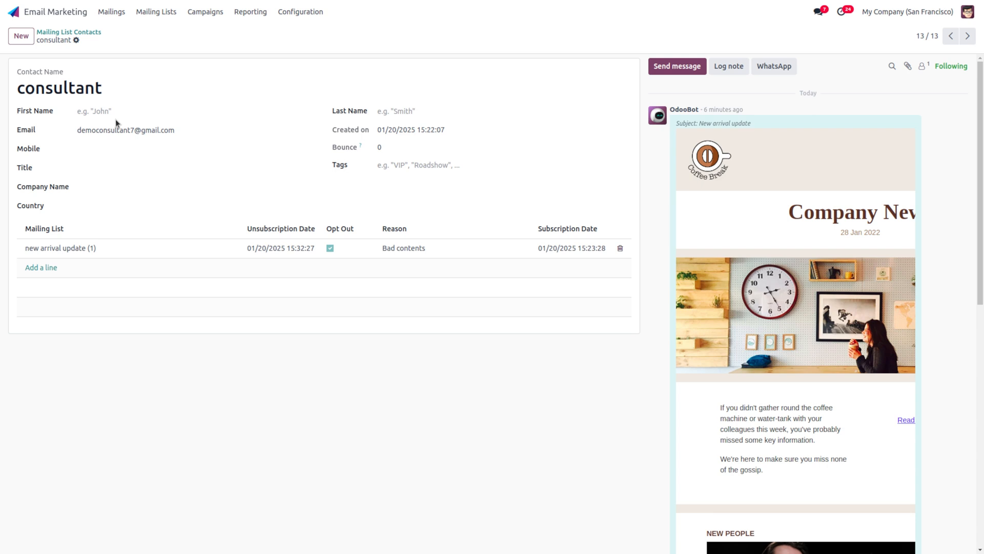
left_click(298, 12)
Step: Tick Dedicated Server for mass mailings, leaving Default Server as the outgoing server, and save the settings
left_click(297, 32)
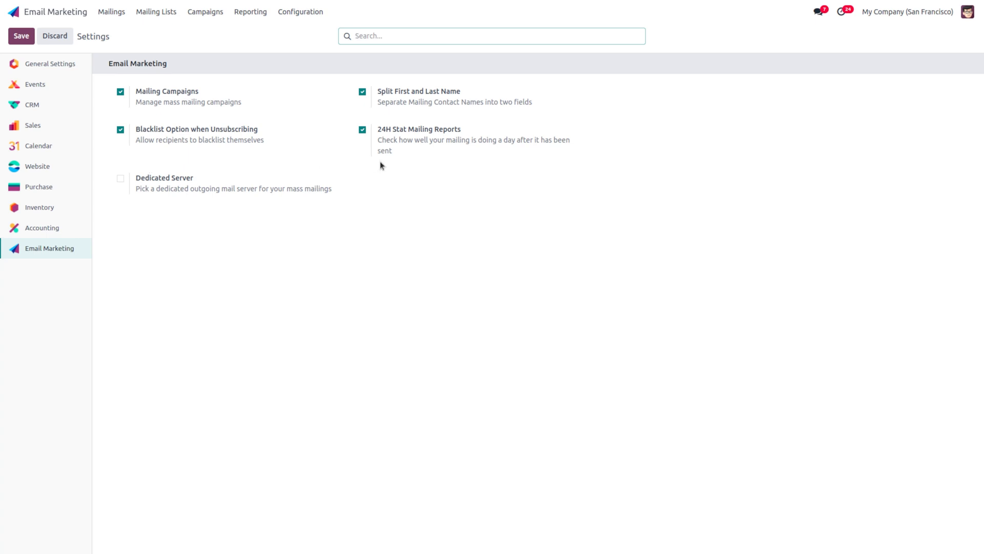
mouse_move(468, 142)
left_click(120, 179)
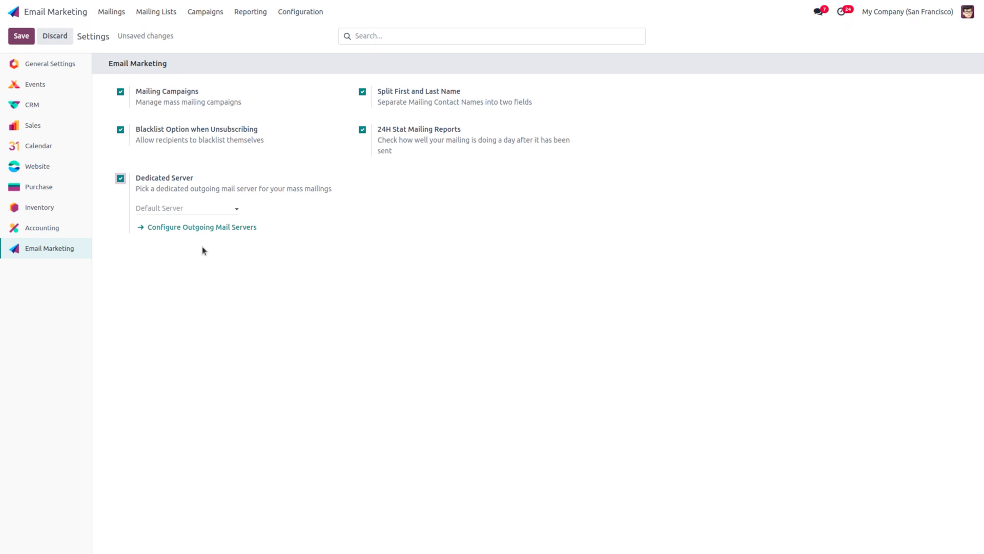
left_click(179, 209)
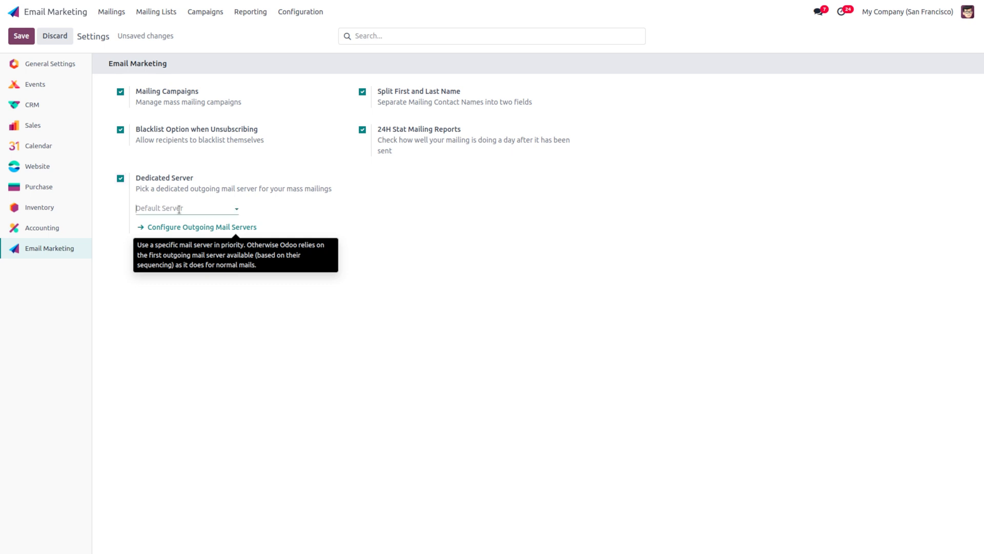
left_click(410, 221)
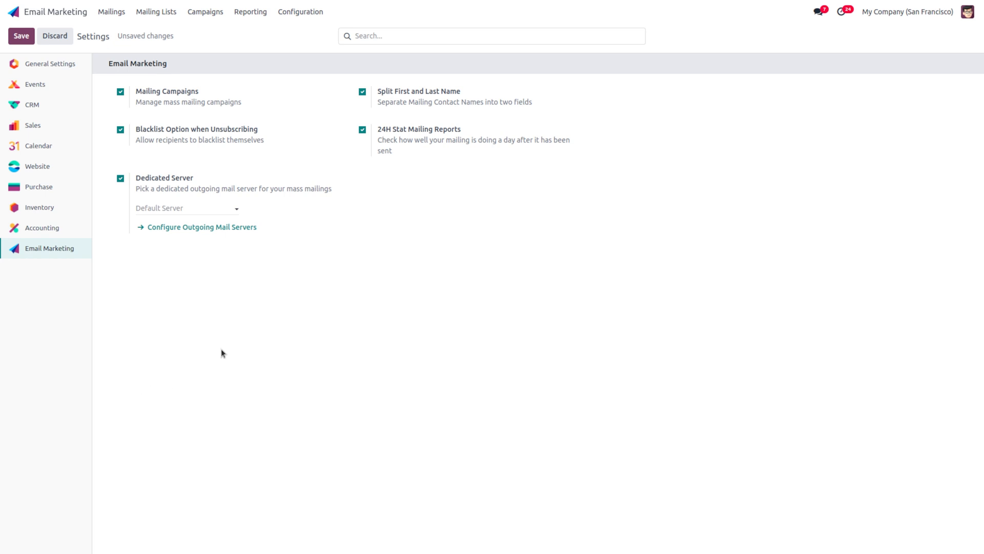
left_click(204, 228)
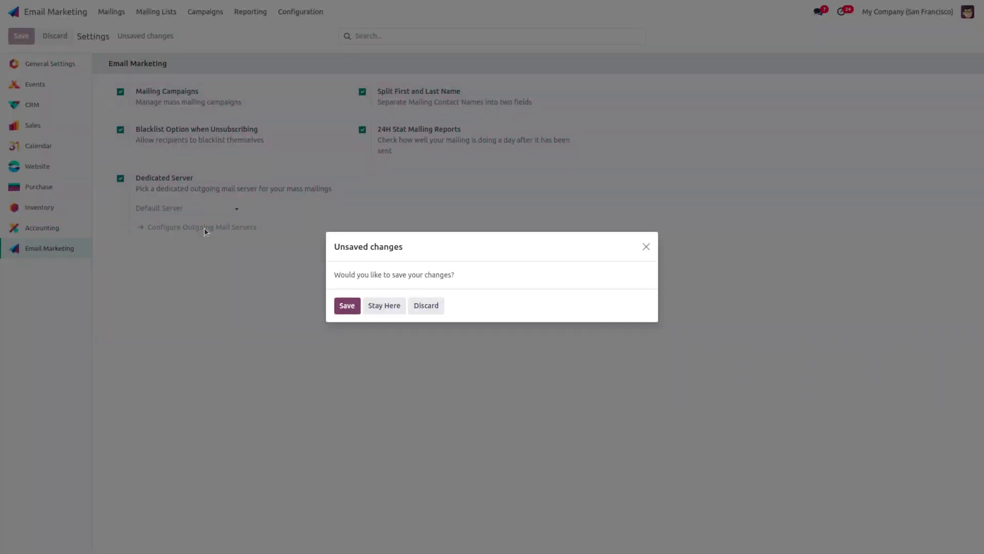
left_click(347, 306)
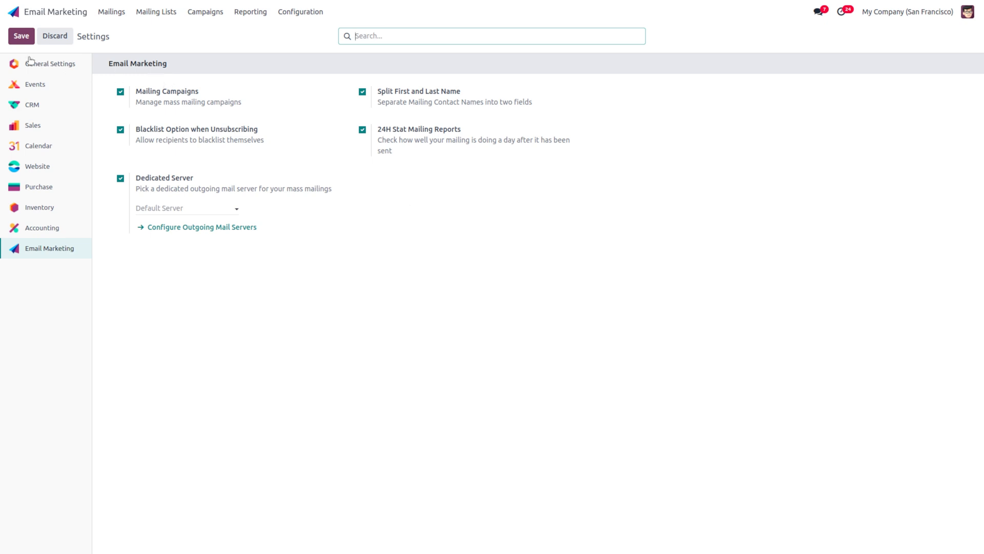
left_click(23, 37)
mouse_move(155, 220)
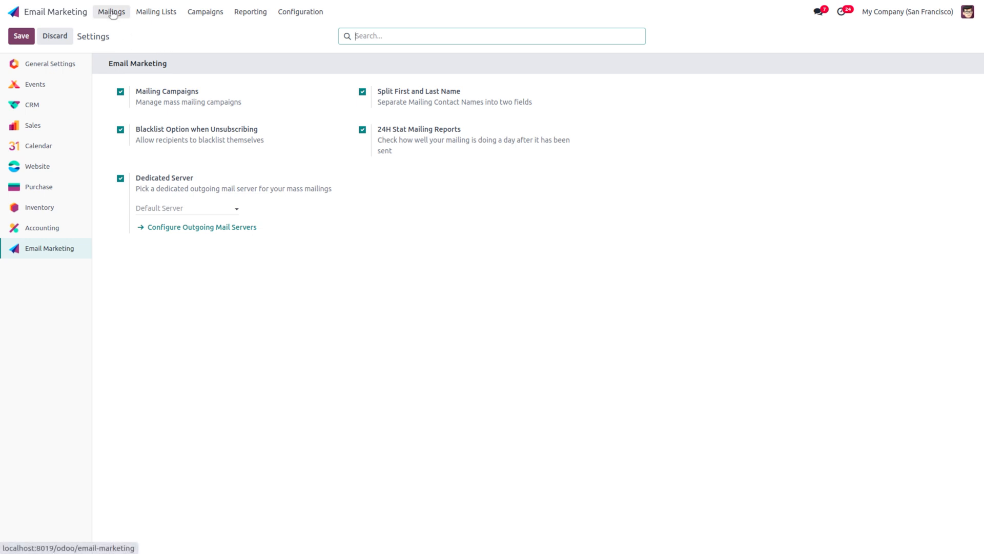
Step: Open Mass Mailing Analysis, try the line and pie charts, then return to the bar chart
left_click(257, 12)
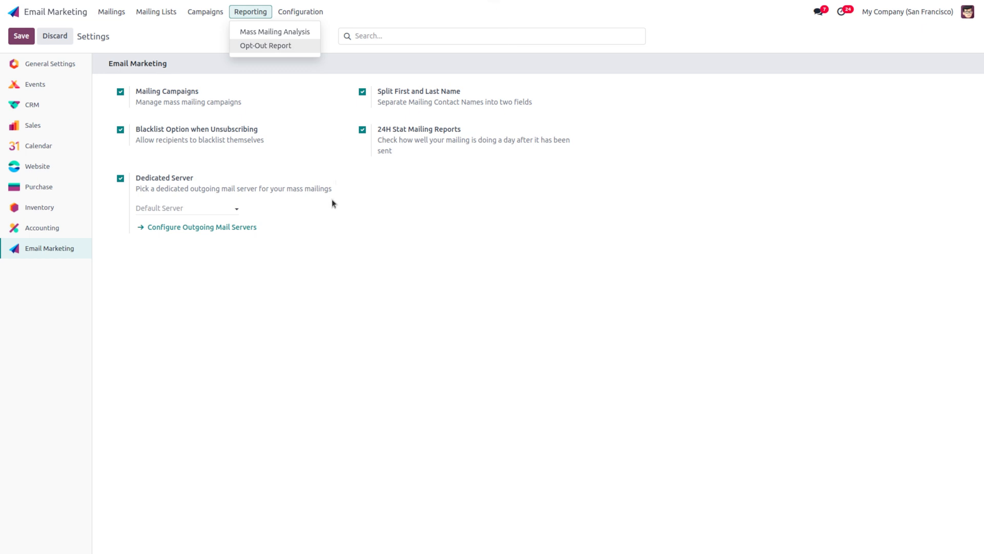
mouse_move(332, 205)
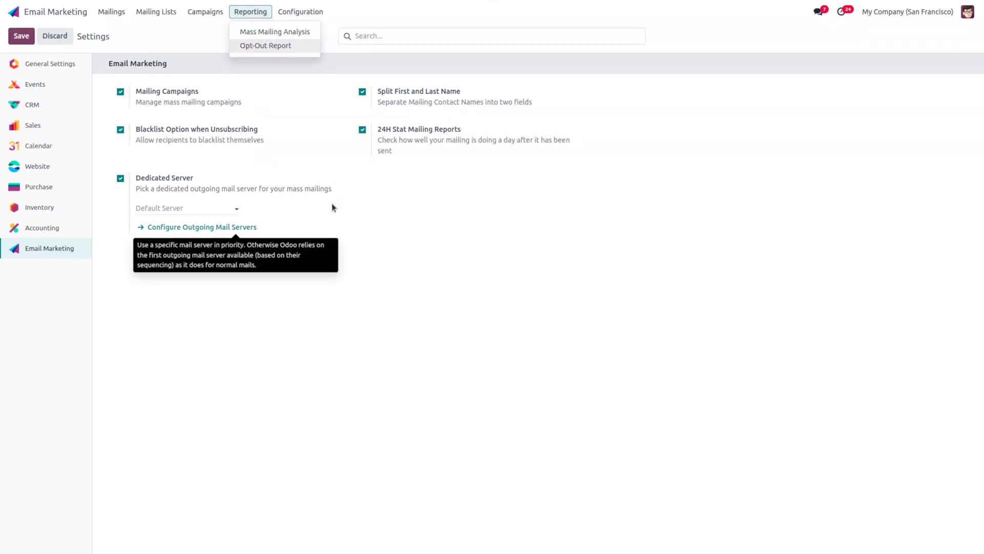
left_click(271, 34)
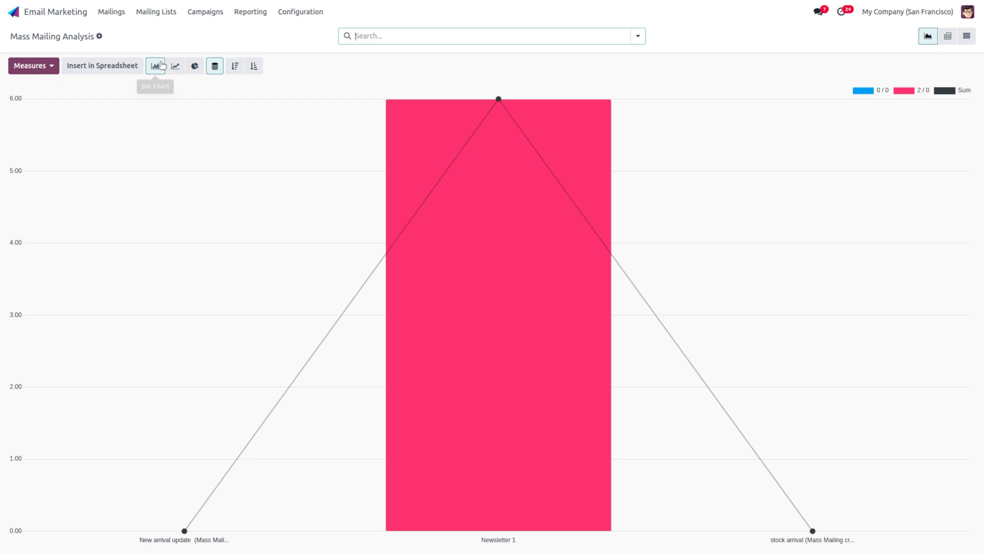
left_click(179, 69)
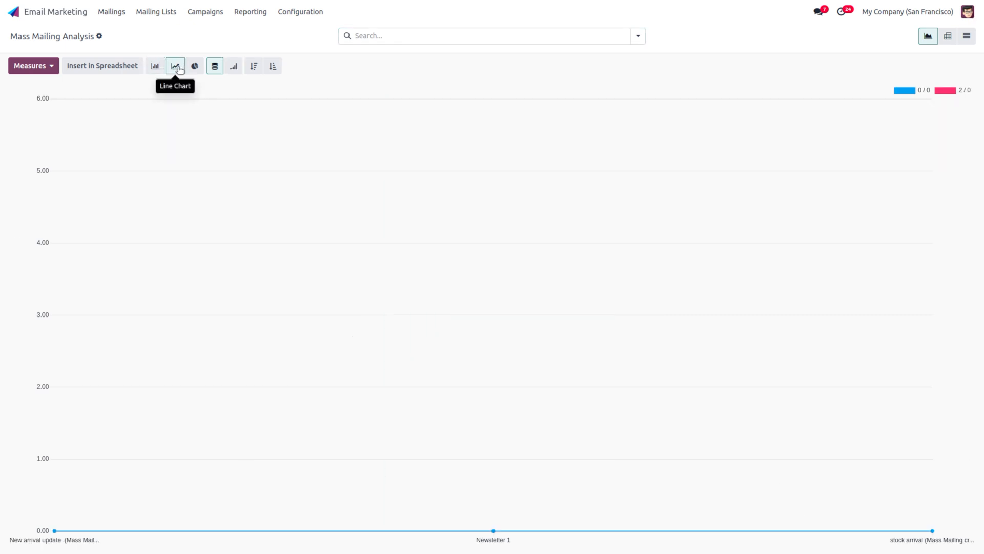
left_click(195, 66)
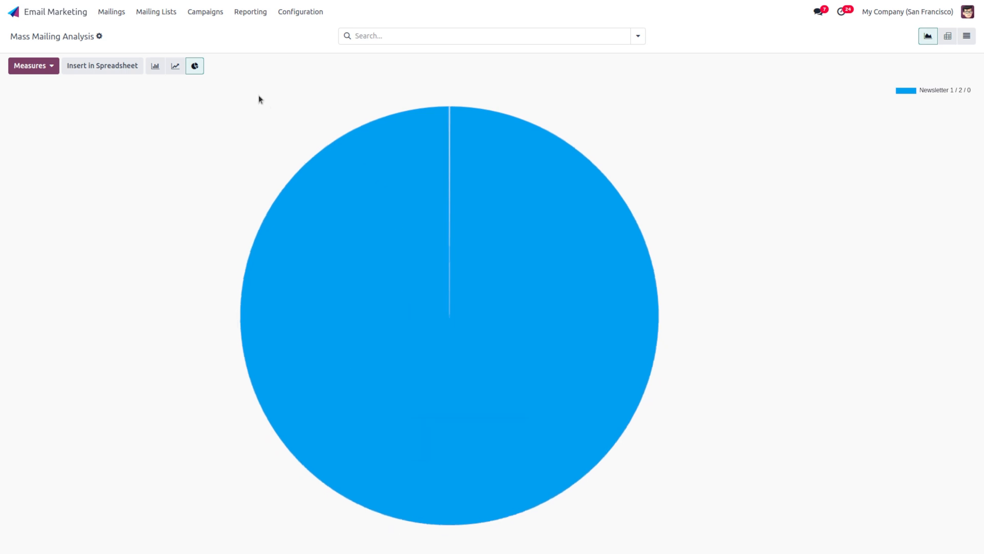
left_click(156, 65)
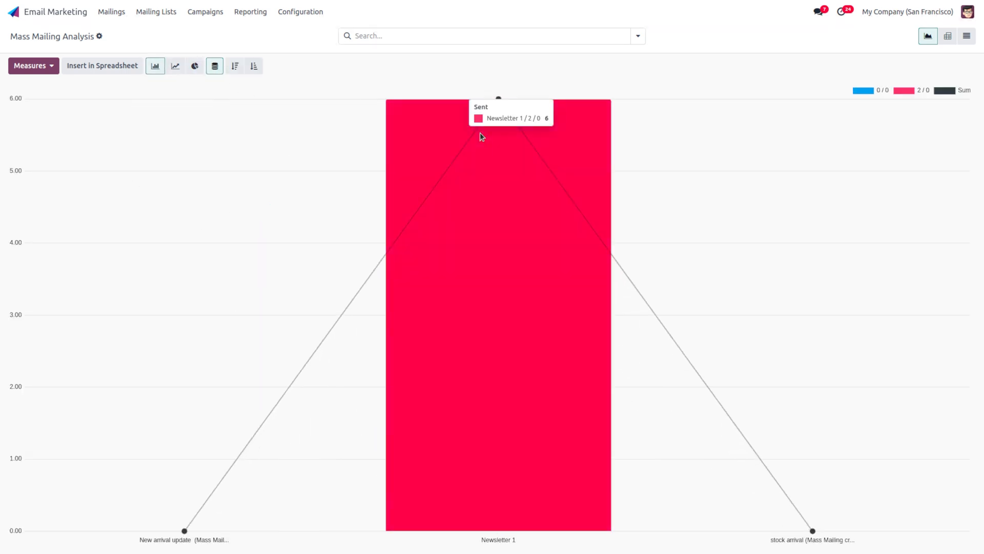
left_click(258, 10)
Step: Open the Opt-Out Report pie chart and read each reason's count and percentage
left_click(292, 48)
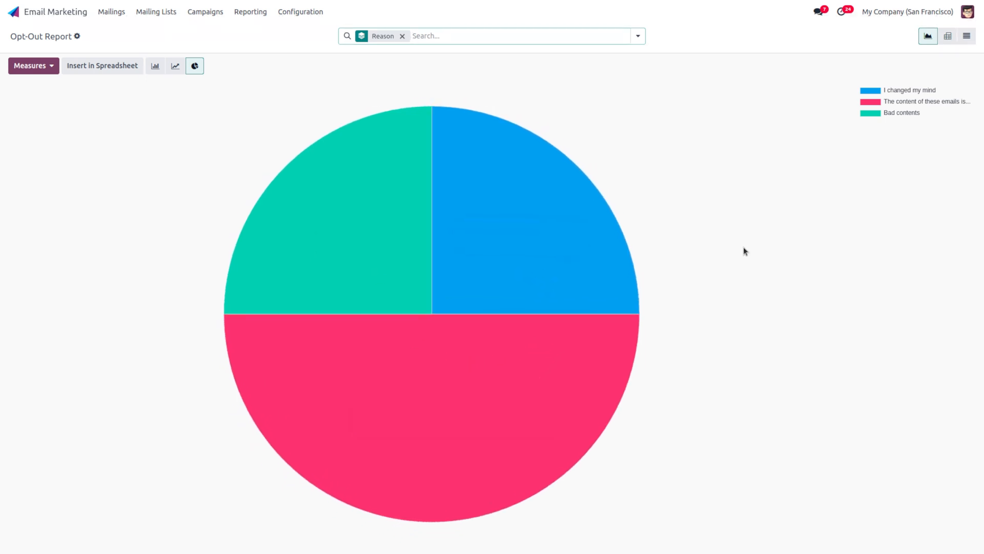
mouse_move(617, 270)
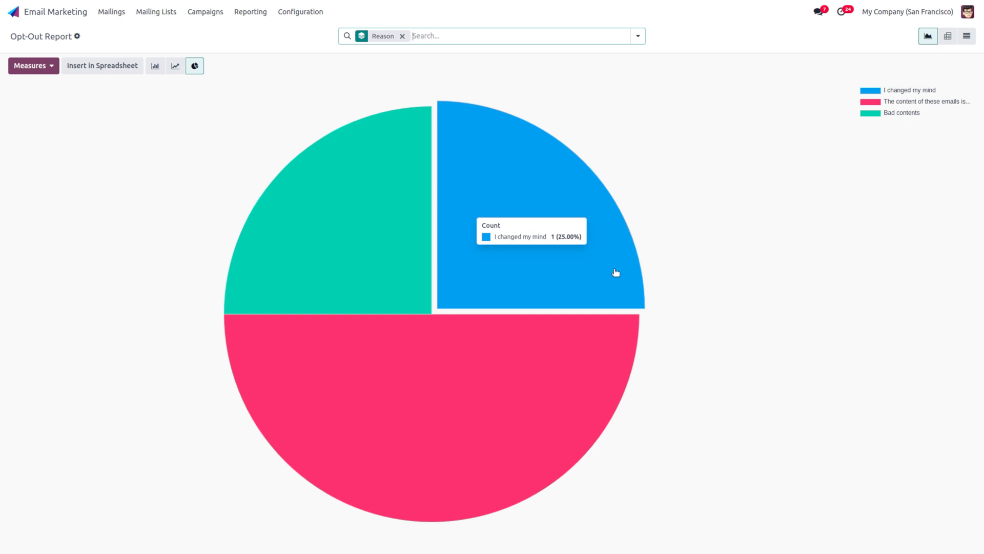
mouse_move(533, 393)
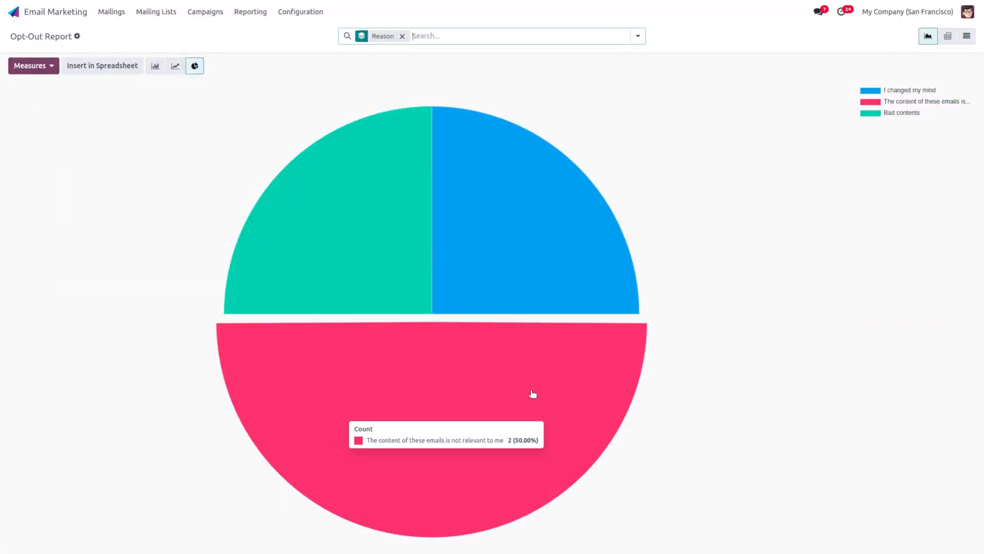
mouse_move(347, 253)
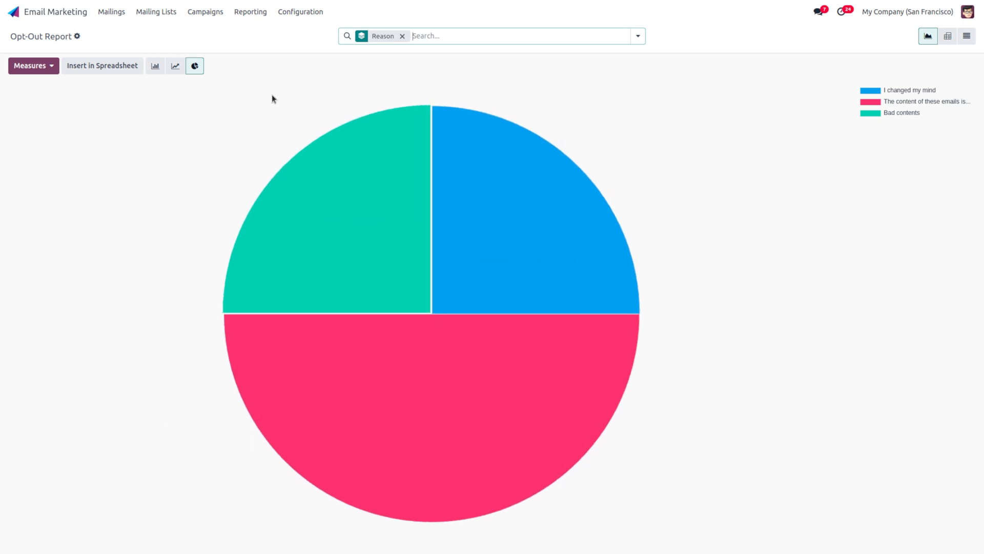
mouse_move(381, 514)
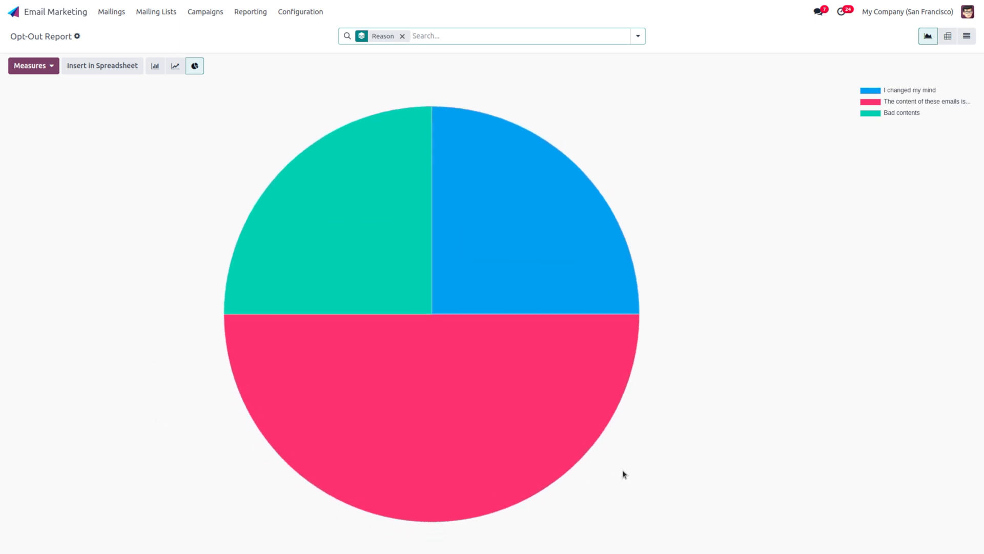
mouse_move(521, 280)
Step: Switch to SMS Marketing to see the sent Extra Promo and Christmas Promo mailings
left_click(47, 14)
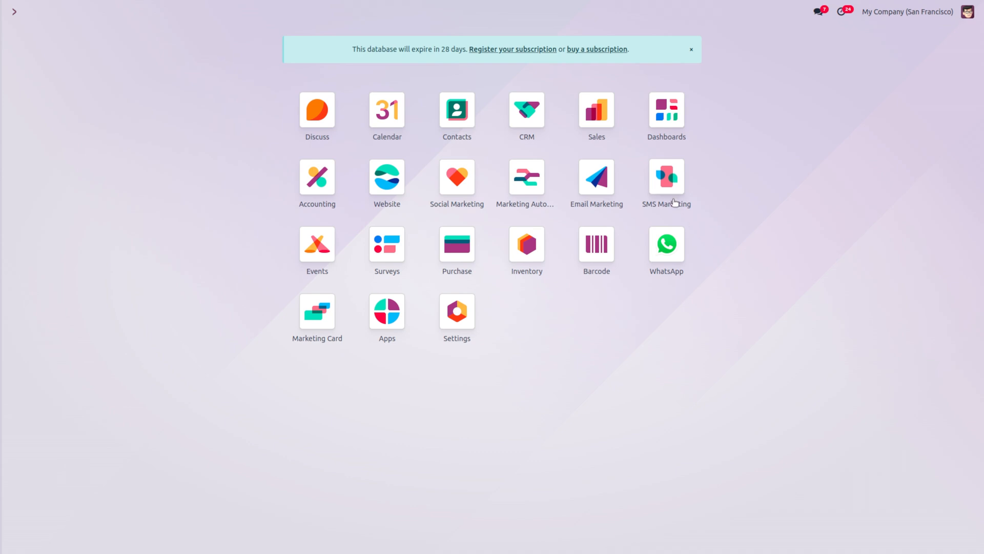
left_click(667, 180)
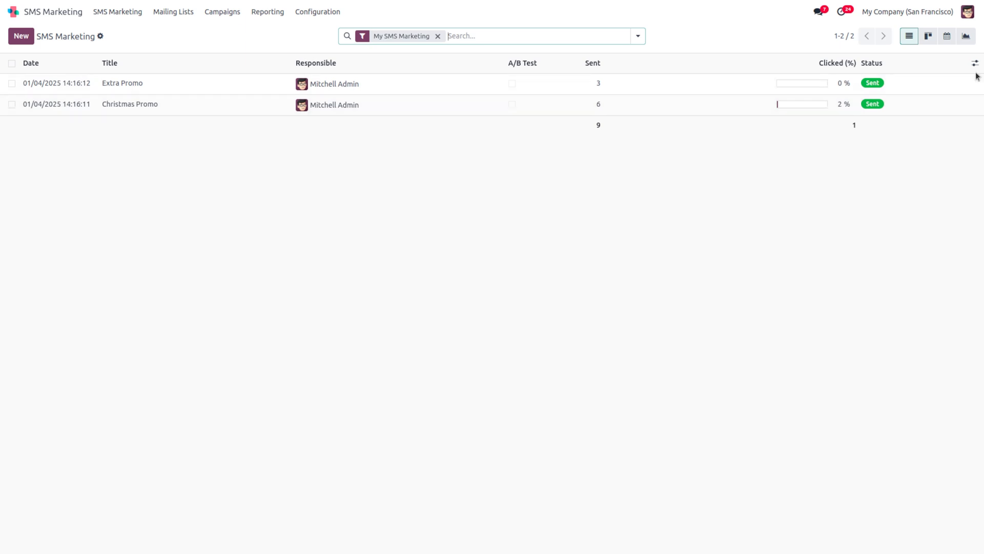
Step: View the SMS mailings as a kanban board, calendar and bar graph, then return to the list
left_click(929, 37)
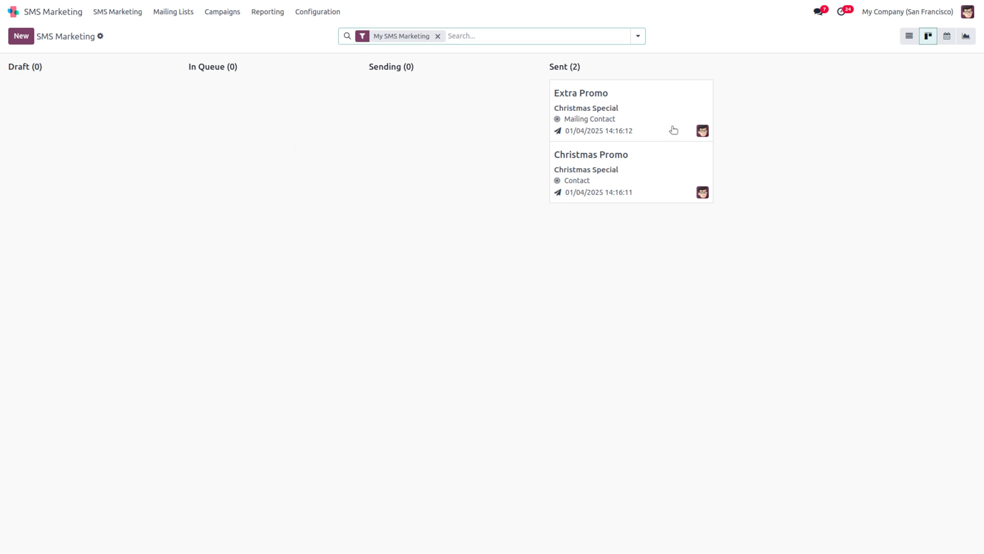
left_click(947, 36)
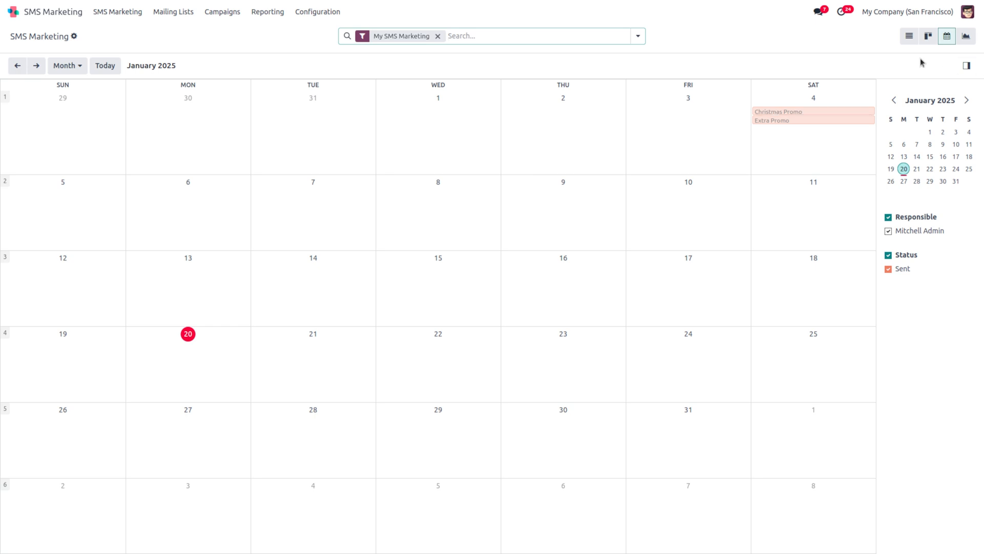
left_click(965, 37)
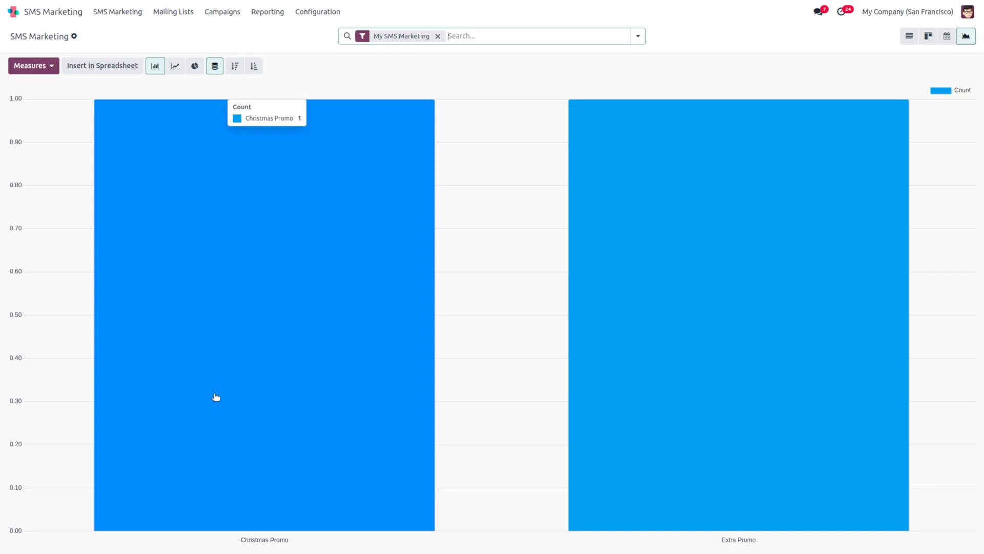
left_click(118, 15)
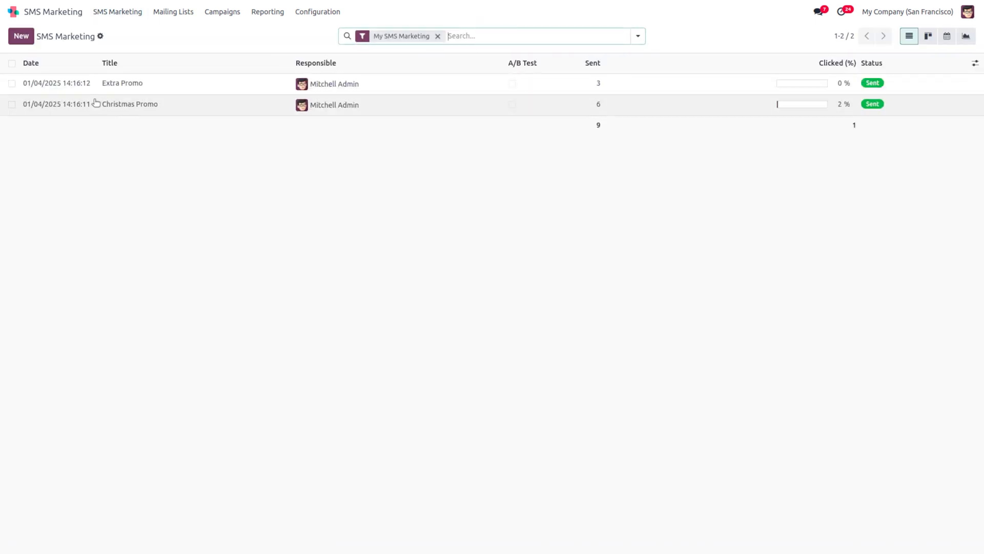
Step: Go to the Campaigns board via Mailing Lists and bring up the Configuration menu
left_click(176, 13)
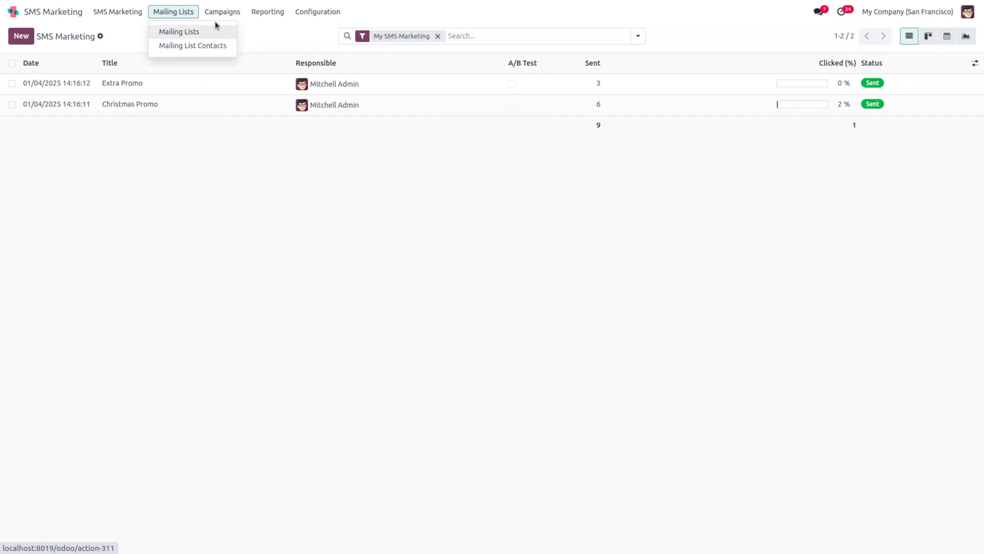
left_click(228, 15)
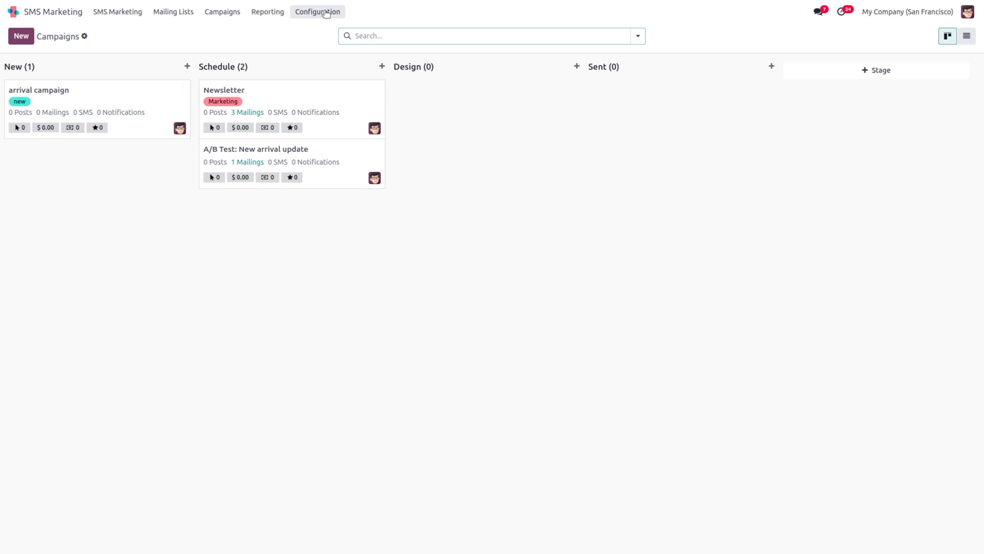
left_click(325, 12)
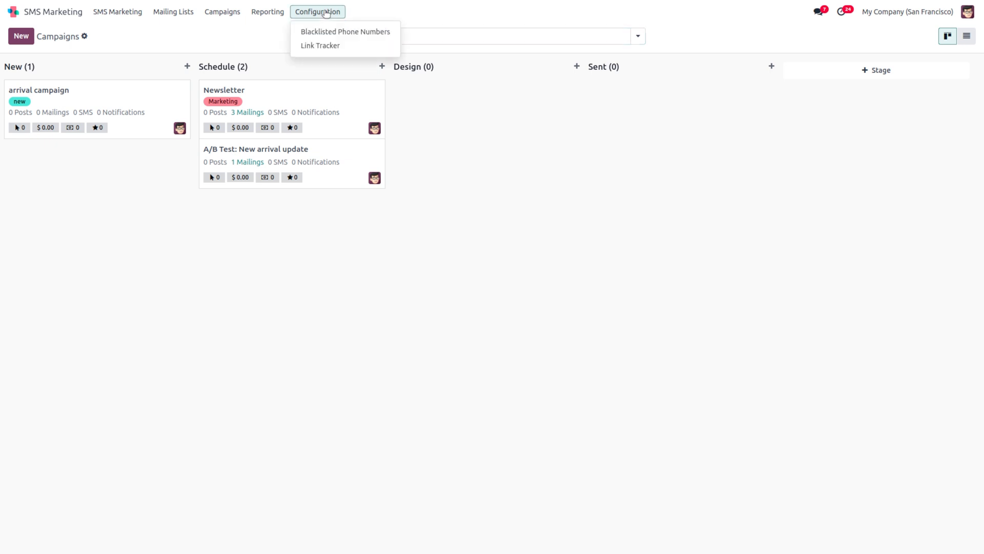
Step: Start a new blacklisted phone number, fixing the country-code prefix after invalid-number errors
left_click(334, 31)
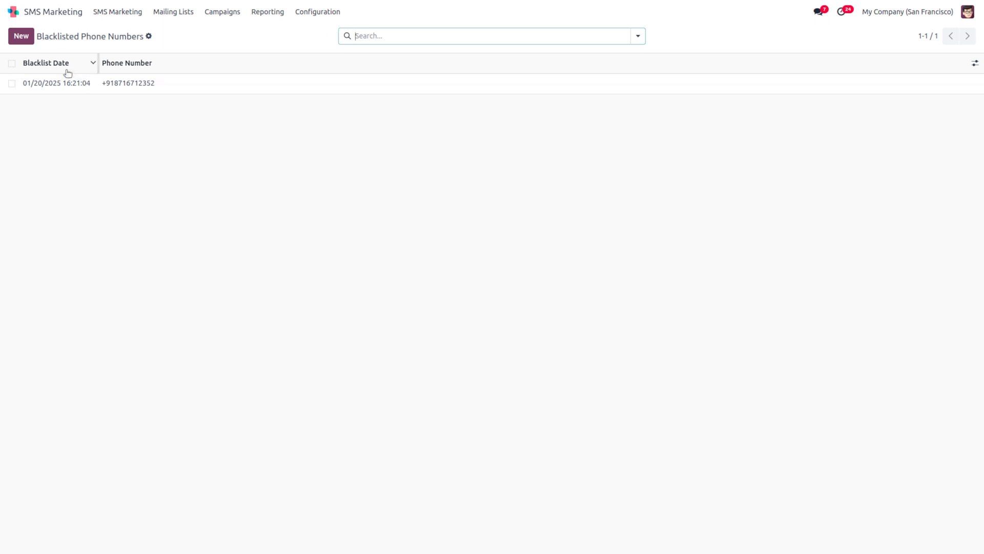
left_click(22, 38)
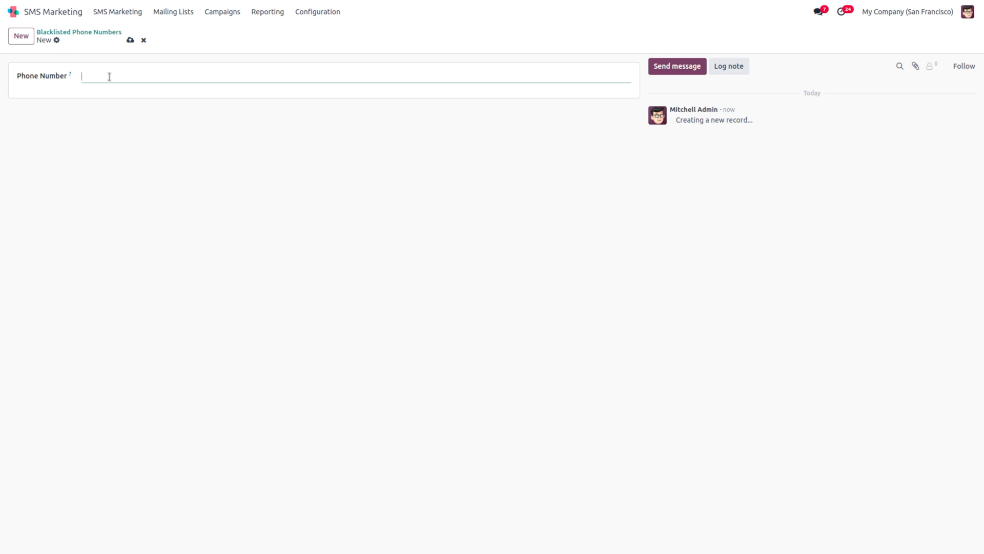
type("+1")
key("BackSpace")
left_click(130, 41)
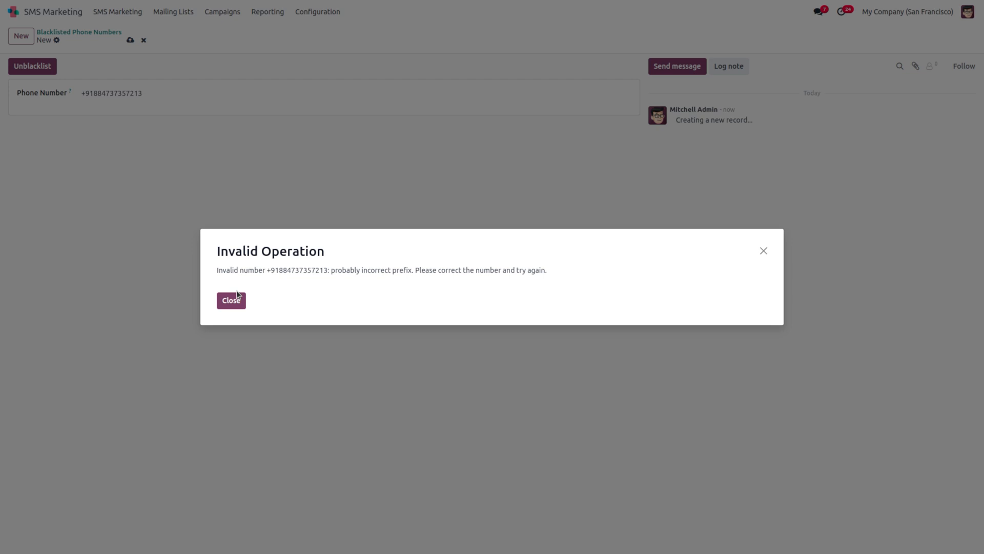
left_click(233, 302)
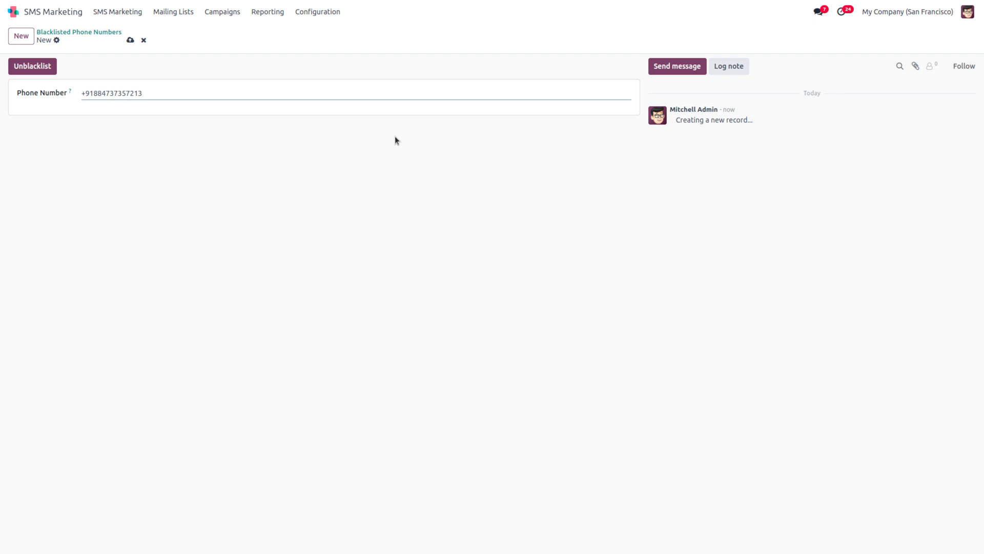
key("BackSpace")
left_click(129, 41)
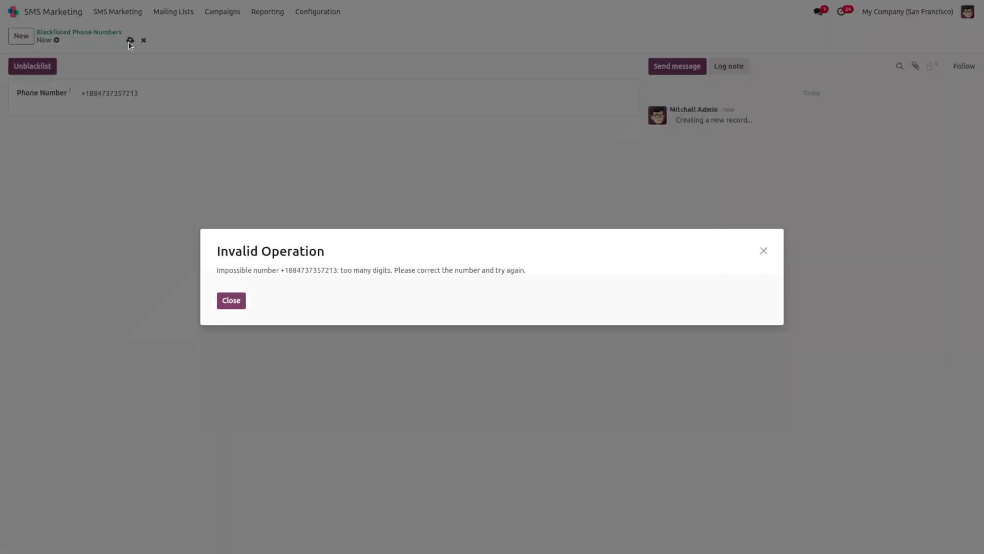
left_click(231, 300)
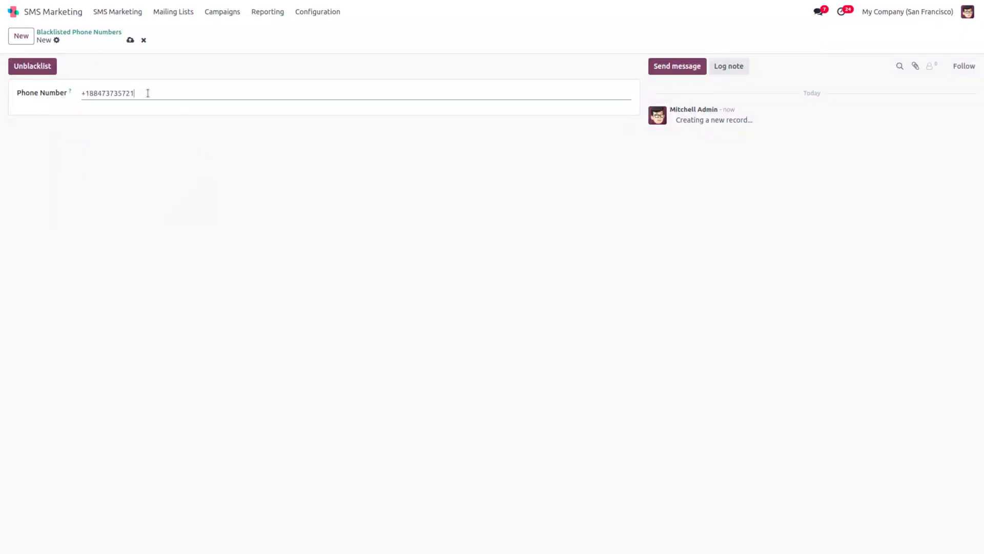
Step: Replace it with a valid phone number, save, and reopen the Blacklisted Phone Numbers list
key("BackSpace")
key("BackSpace")
key("BackSpace")
key("BackSpace")
key("BackSpace")
key("BackSpace")
key("BackSpace")
key("BackSpace")
key("BackSpace")
key("BackSpace")
key("BackSpace")
key("BackSpace")
key("BackSpace")
left_click(130, 40)
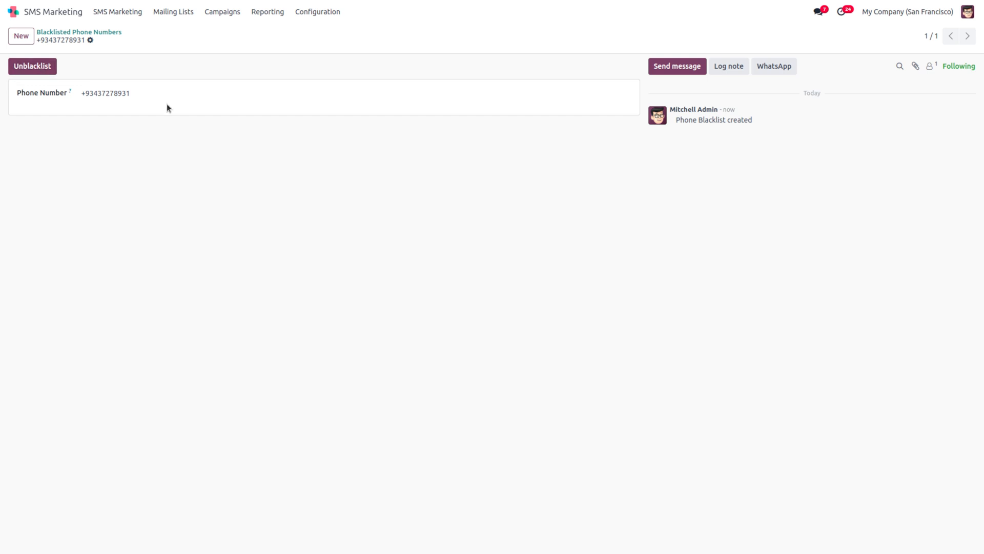
left_click(319, 11)
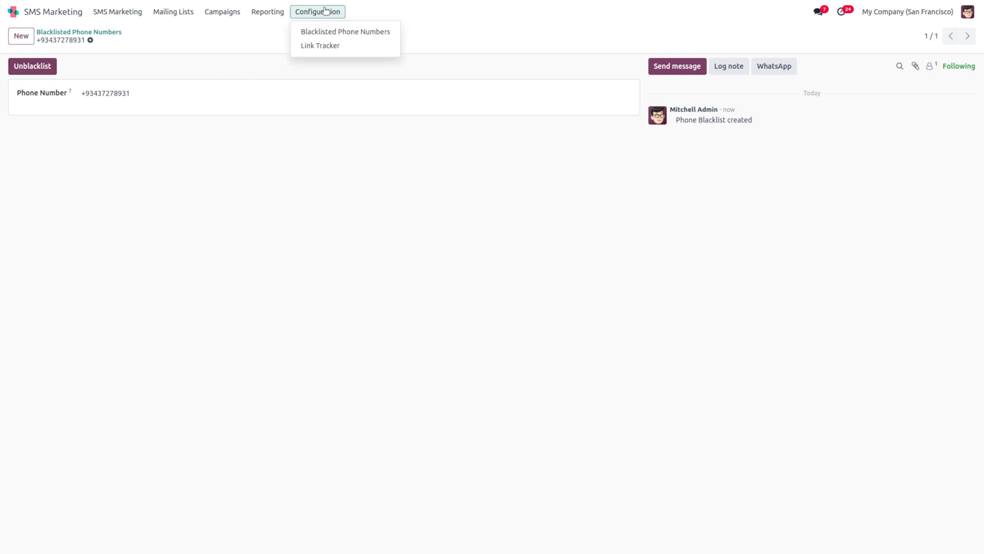
left_click(353, 35)
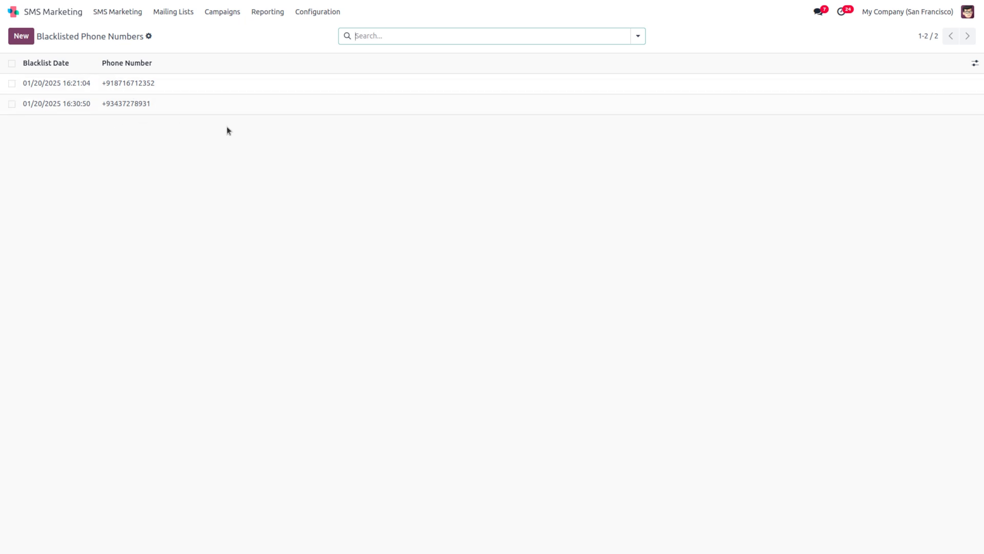
Step: Browse Link Tracker, discard a blank new tracked link, and go back to SMS Marketing
left_click(303, 14)
left_click(372, 53)
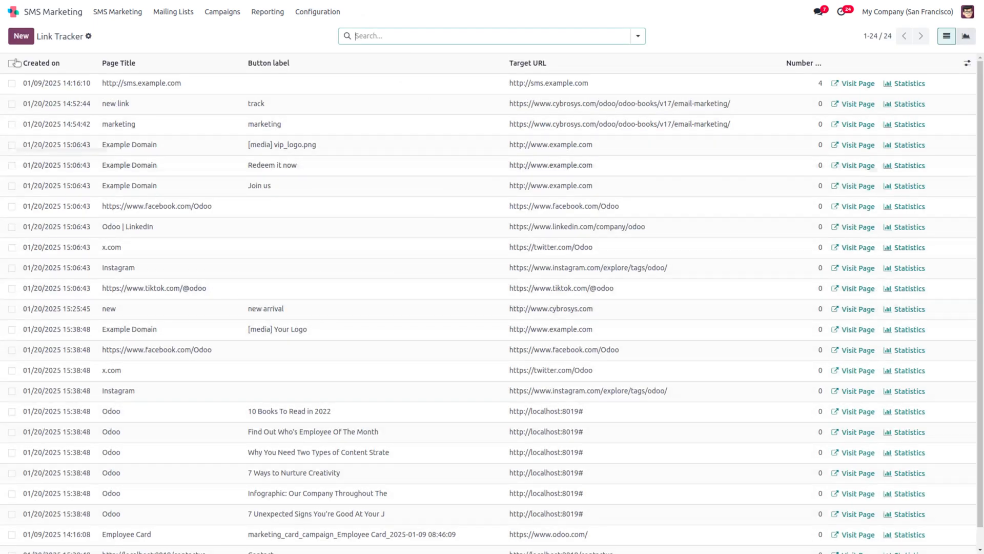
left_click(26, 40)
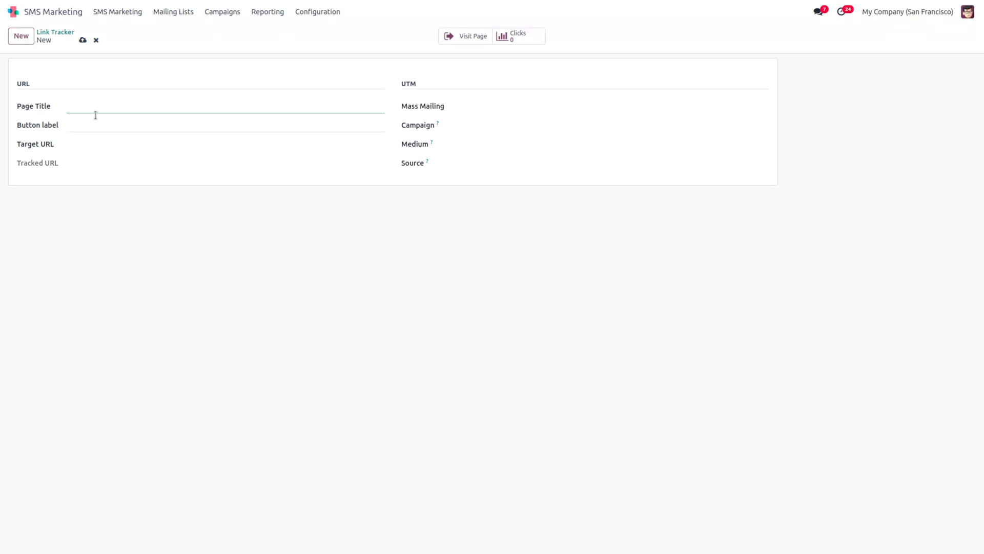
left_click(96, 40)
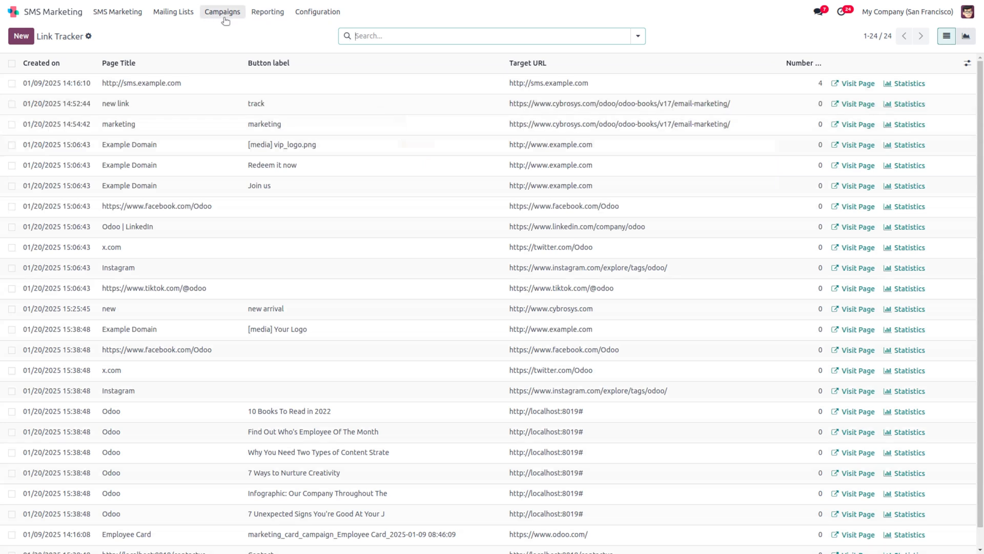
left_click(108, 12)
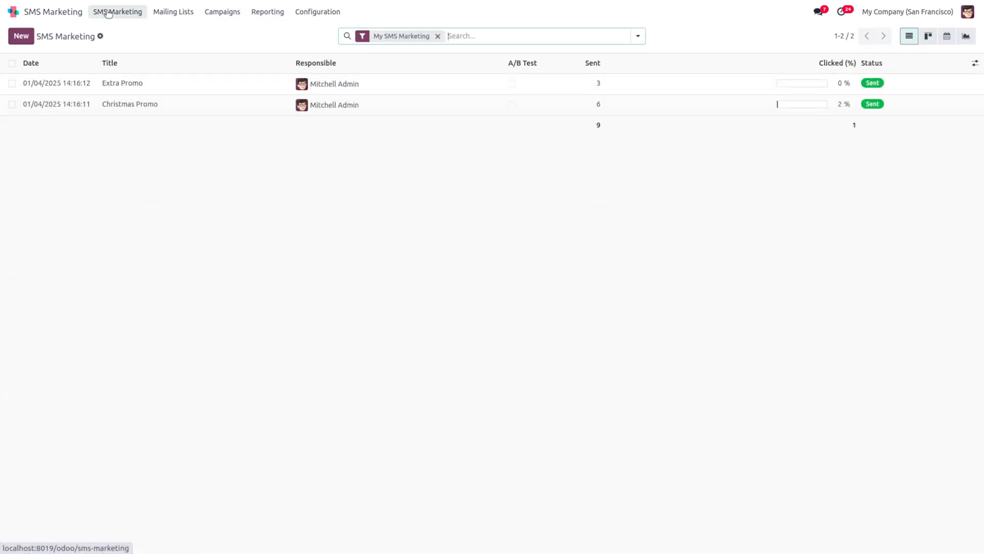
Step: Create a new SMS mailing titled 'Black friday sale'
left_click(22, 37)
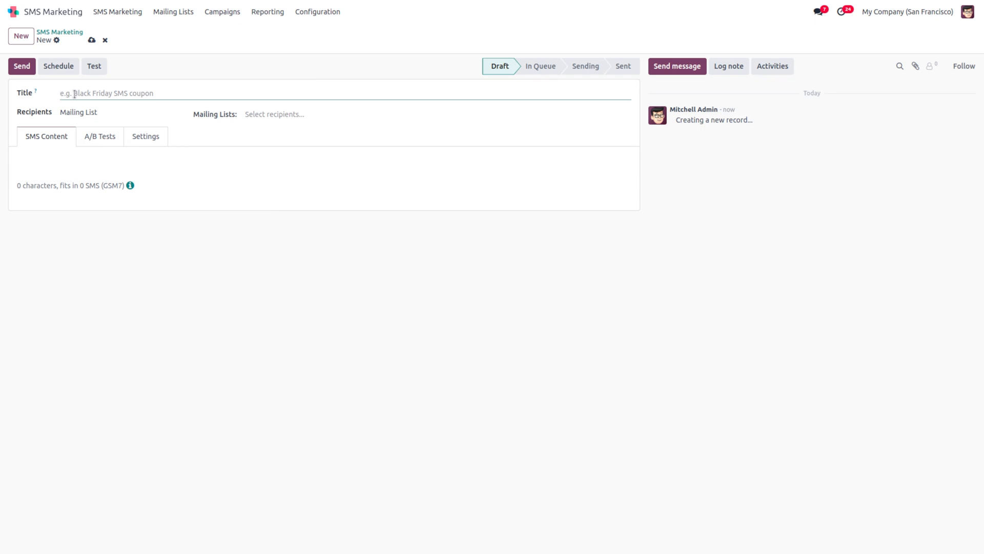
type("black friday sale")
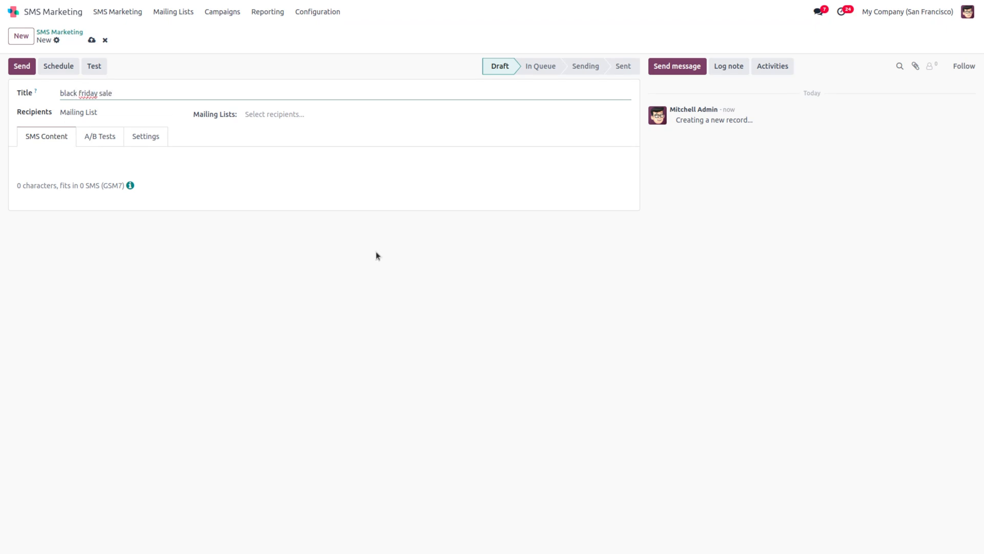
left_click(64, 95)
key("BackSpace")
type("B")
Step: Set the recipients to Contact and look over the blacklist rule's field choices
left_click(112, 114)
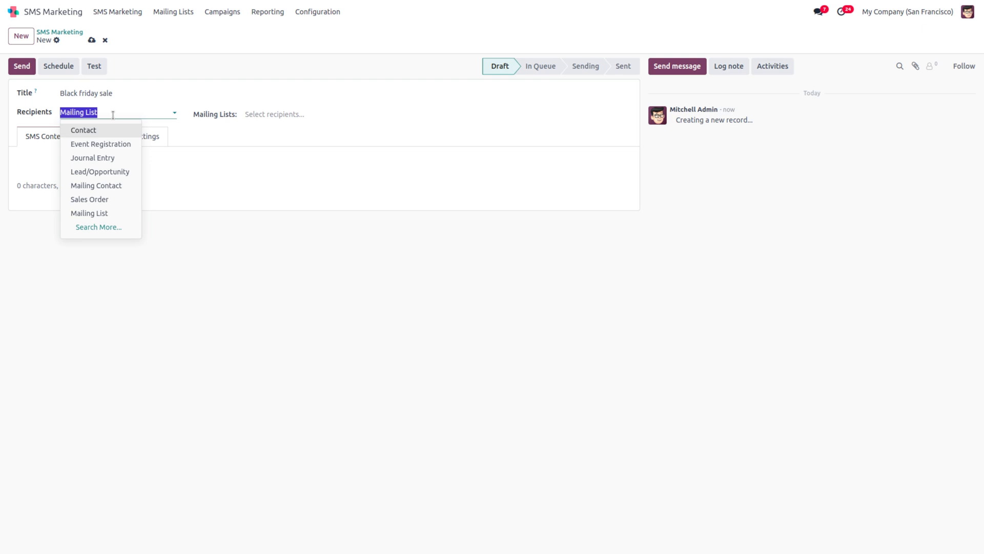
type("sms")
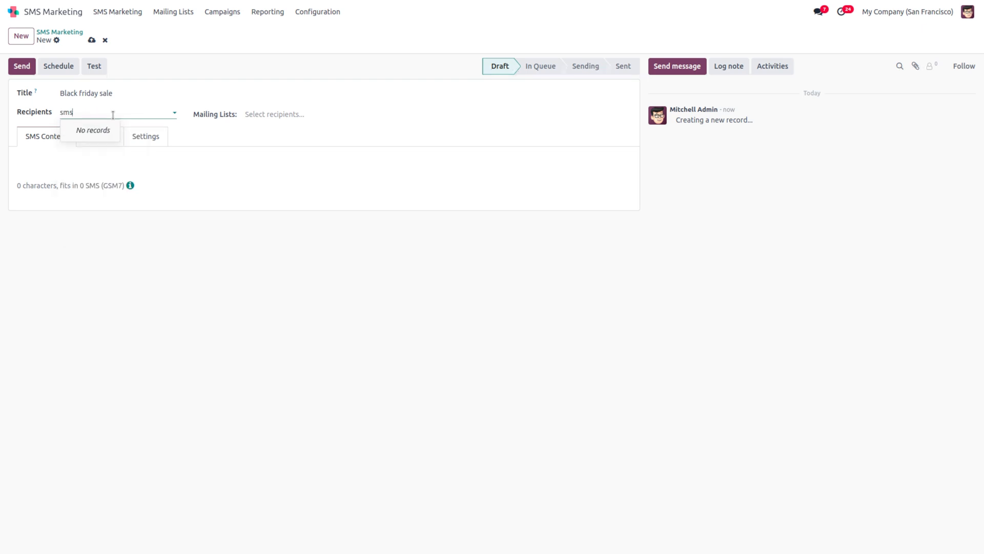
key("BackSpace")
key("BackSpace")
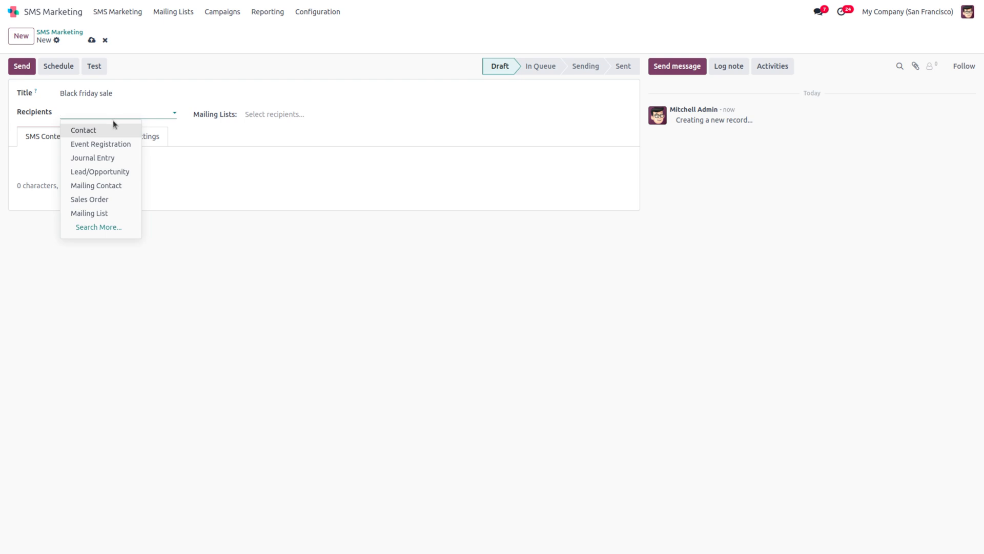
left_click(118, 130)
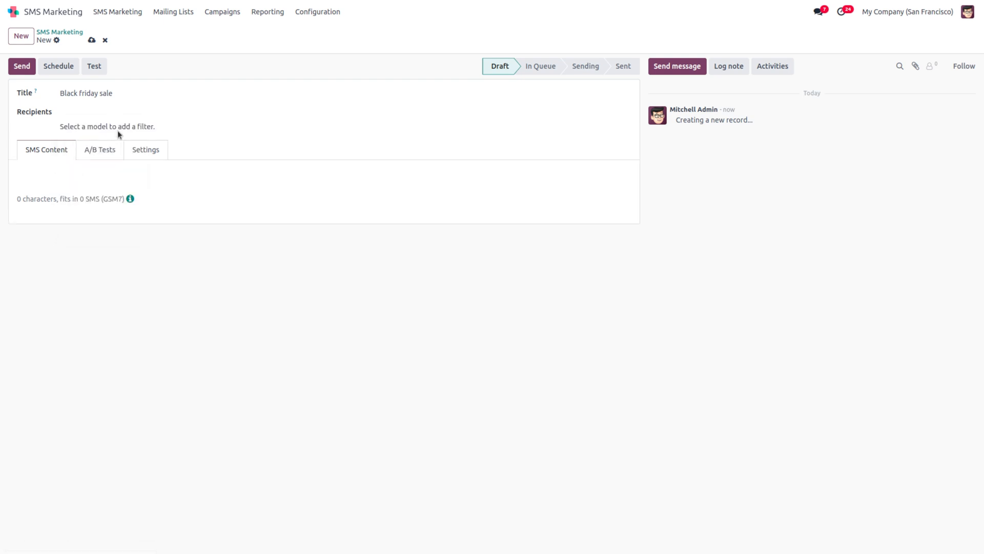
left_click(81, 113)
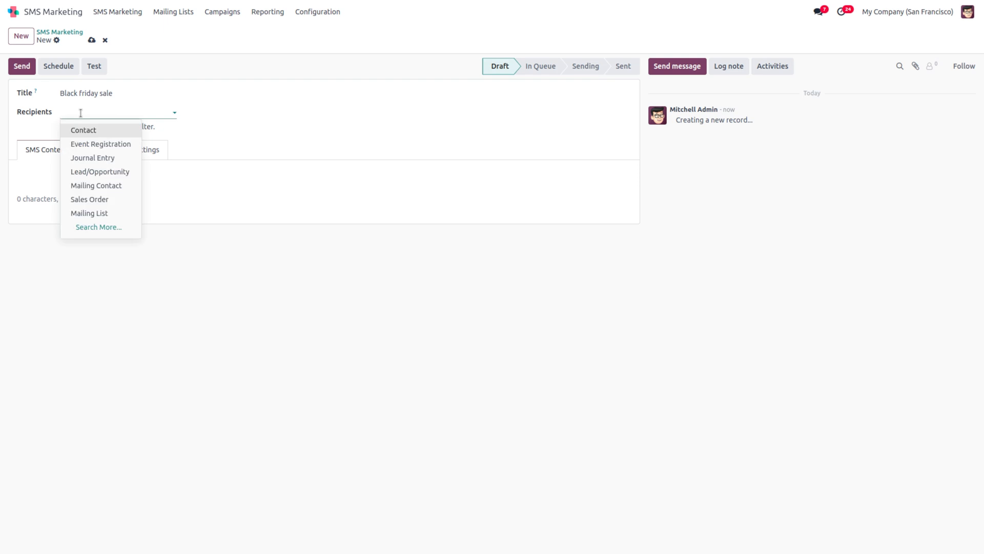
left_click(89, 134)
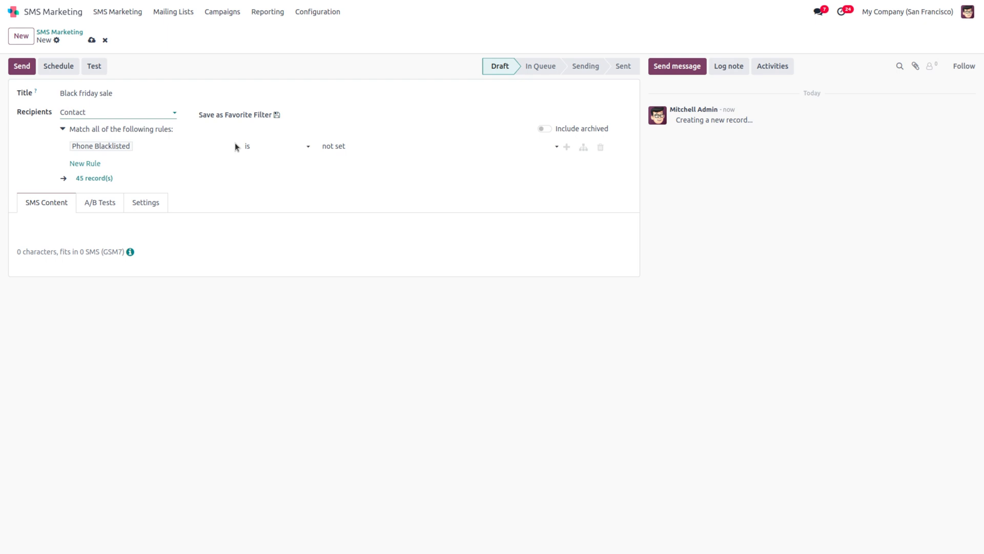
left_click(149, 152)
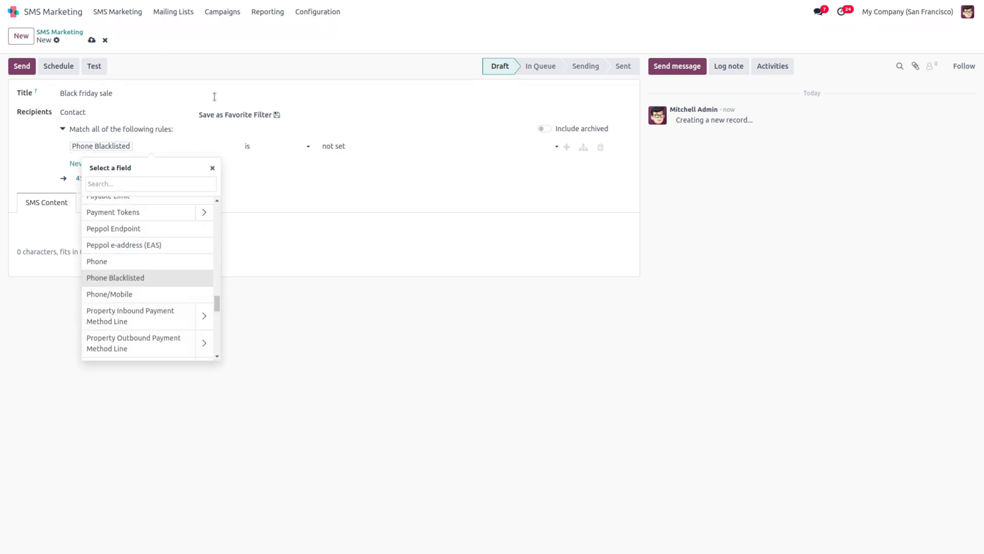
left_click(164, 80)
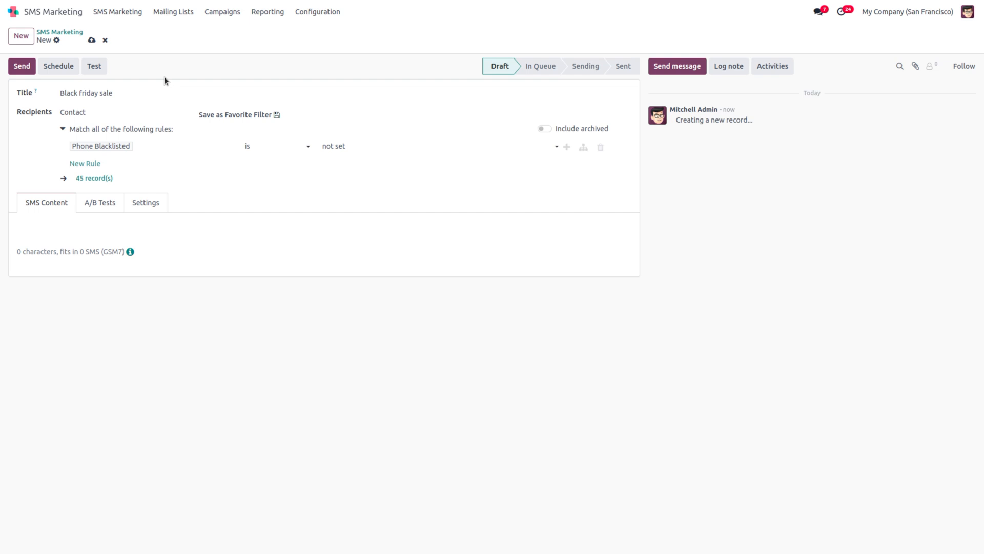
Step: Switch the recipients to Mailing List and glance at the available mailing lists
left_click(102, 108)
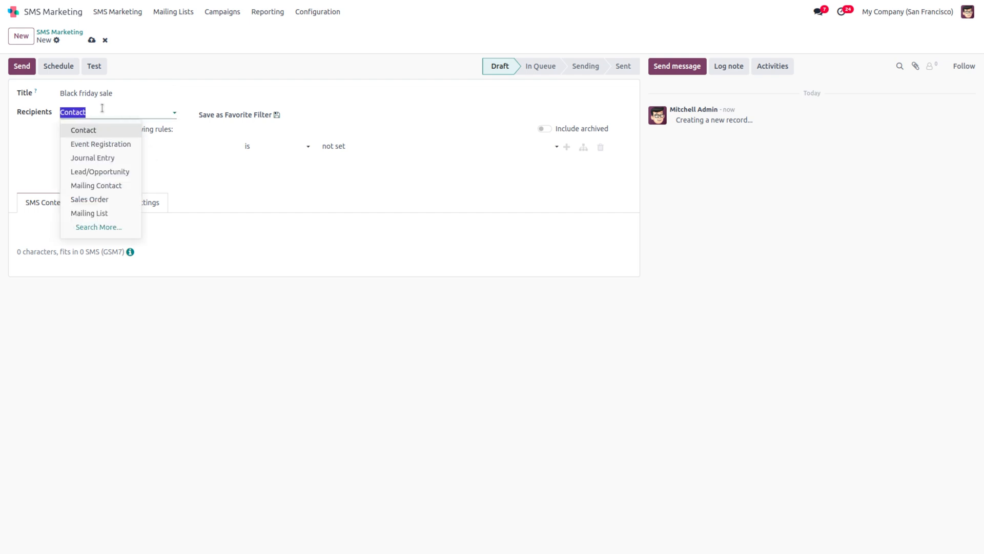
key("BackSpace")
type("maililn")
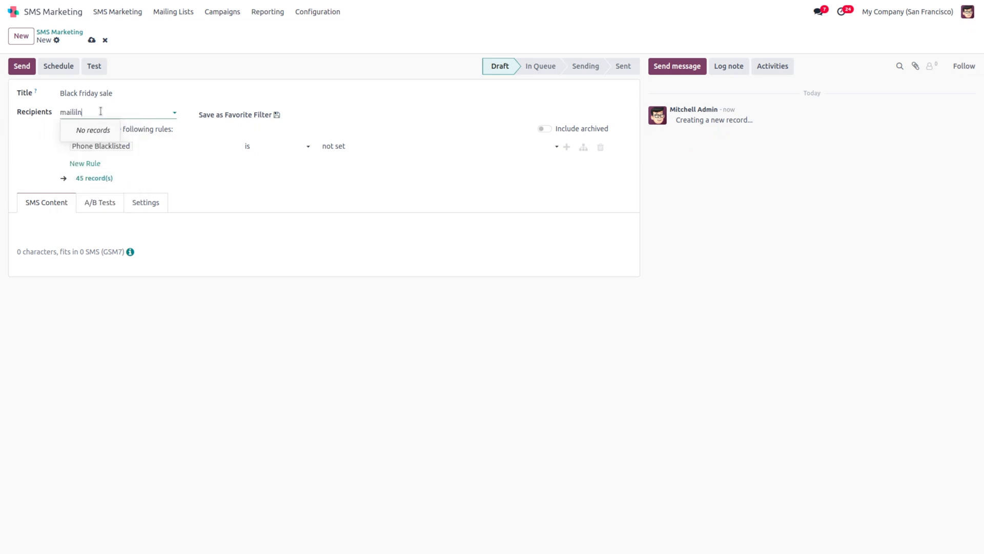
key("BackSpace")
key("BackSpace")
key("BackSpace")
key("BackSpace")
key("BackSpace")
key("BackSpace")
key("BackSpace")
type("mailing")
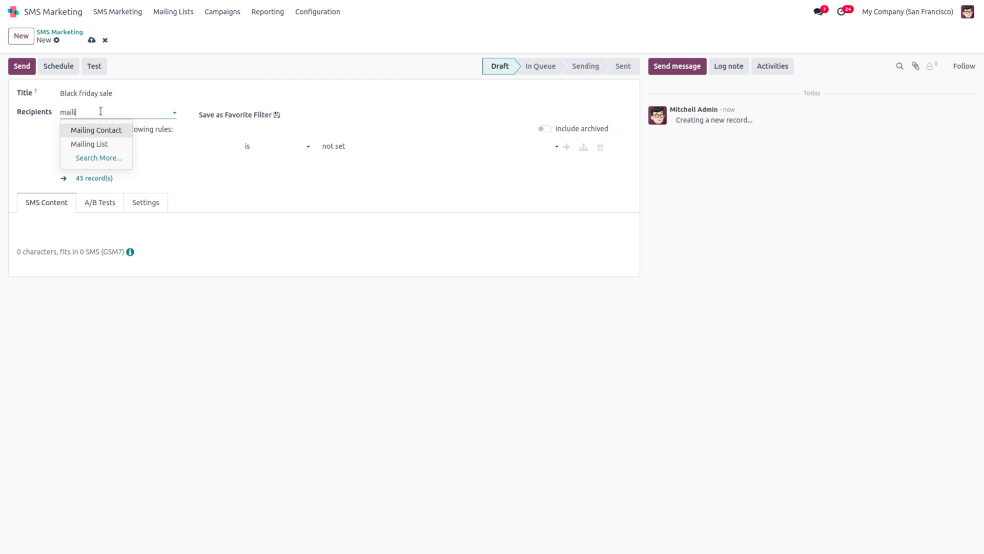
left_click(111, 144)
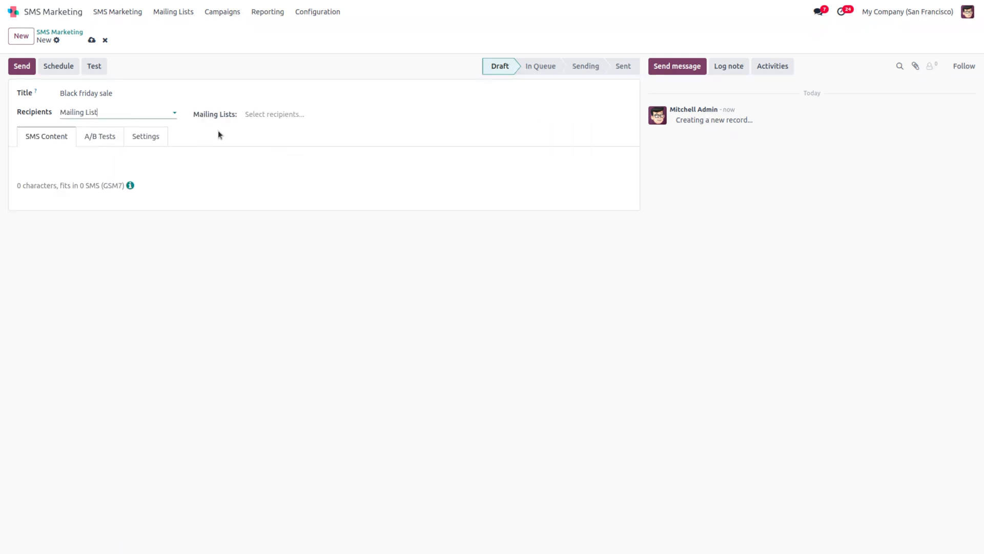
left_click(291, 113)
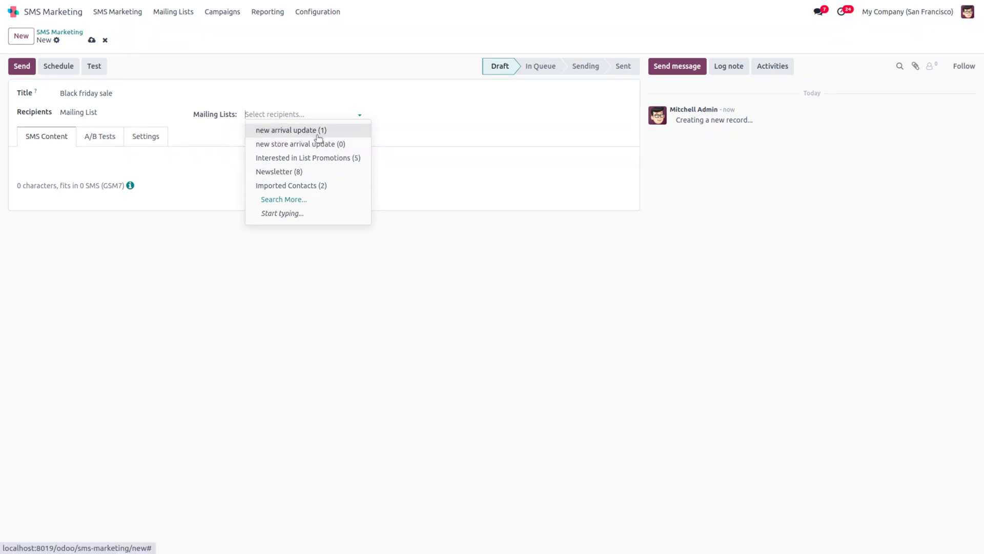
left_click(219, 204)
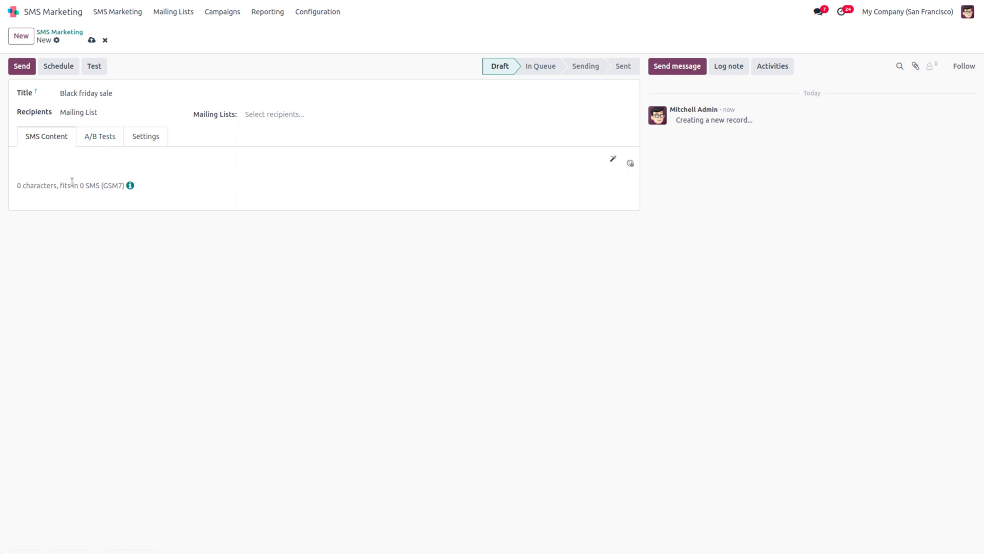
Step: Type the 64-character SMS body, accepting Grammarly's capitalization of 'Friday'
left_click(29, 163)
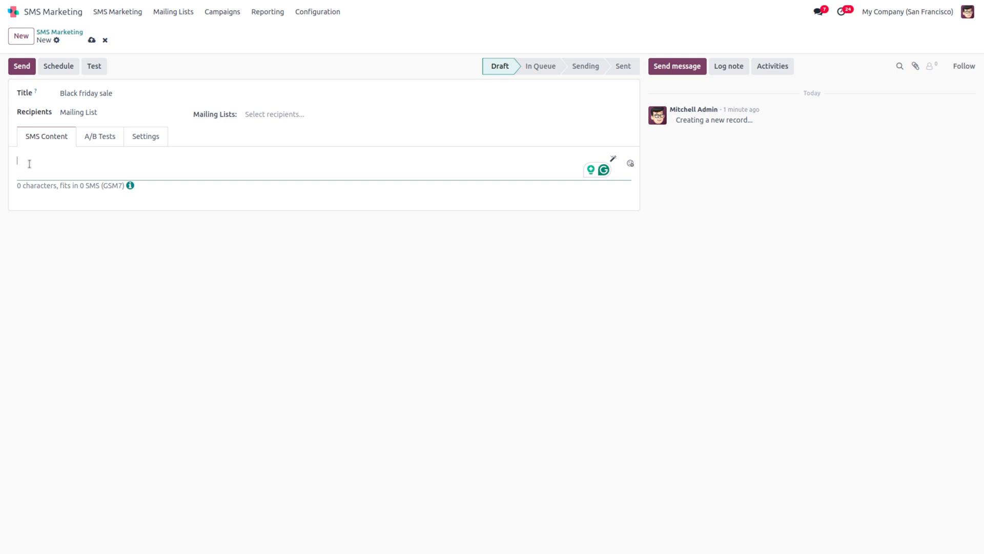
type("a ba")
type("lack f")
type("riday sal")
type("e is arr")
type("iving, ")
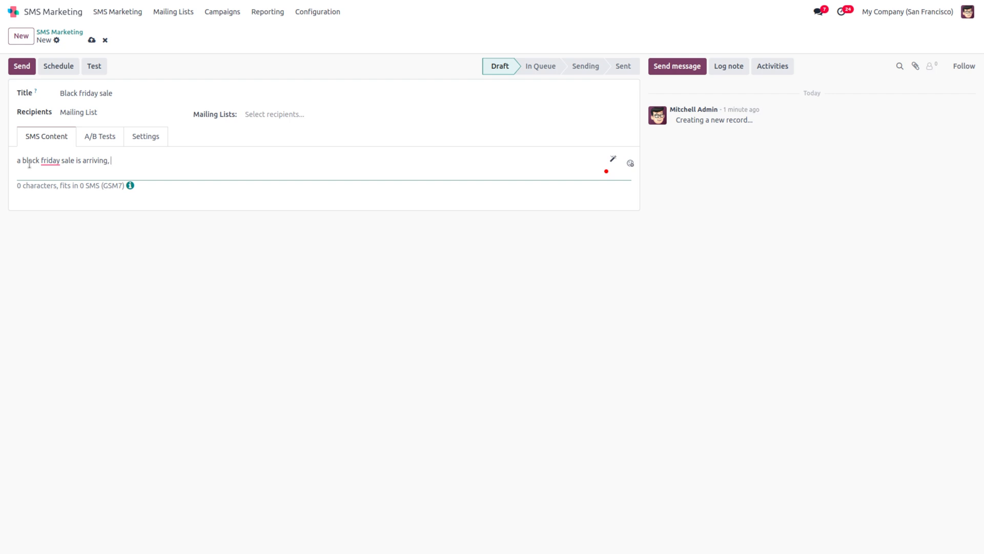
type("you can purchase all your needs")
mouse_move(45, 157)
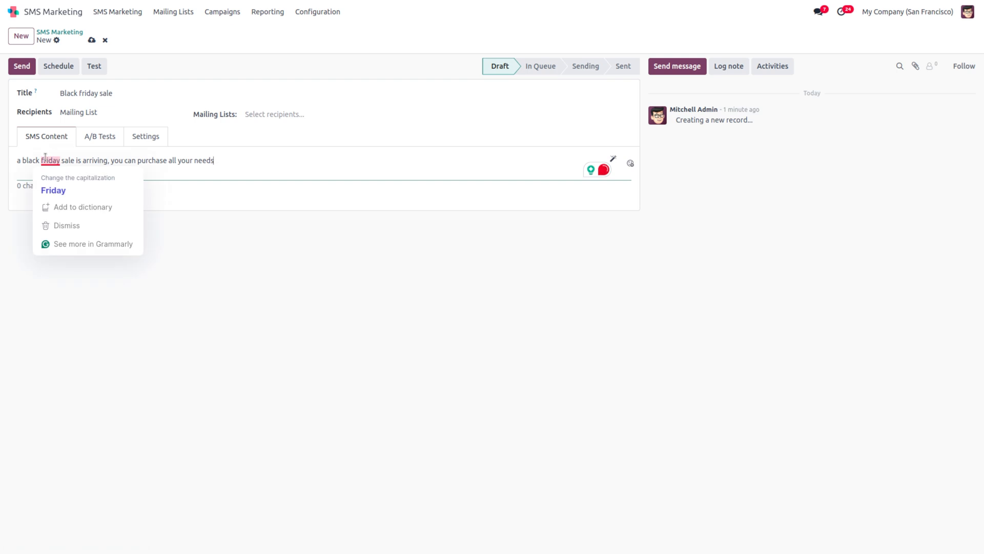
left_click(55, 188)
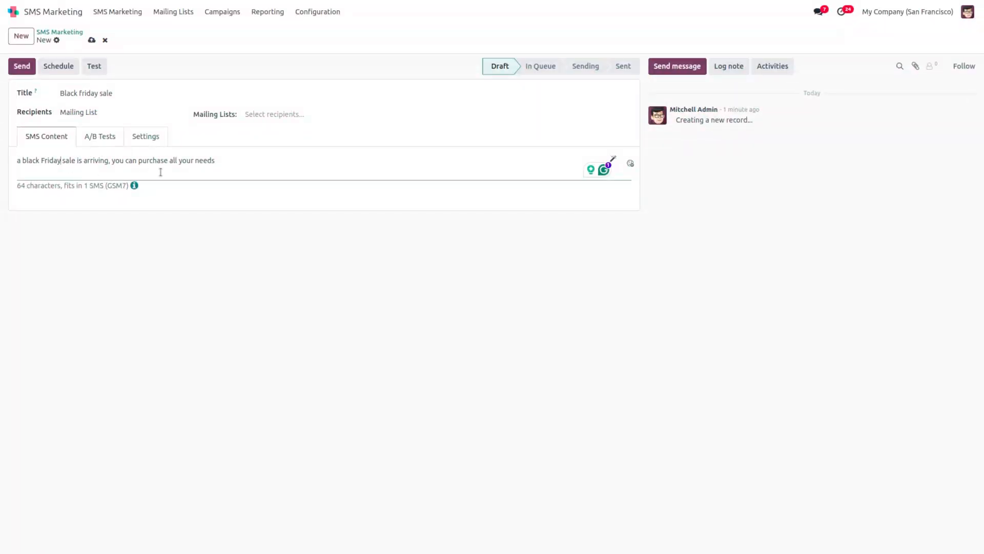
Step: Review the A/B Tests and Settings tabs, leave Campaign empty, and save the draft
left_click(101, 140)
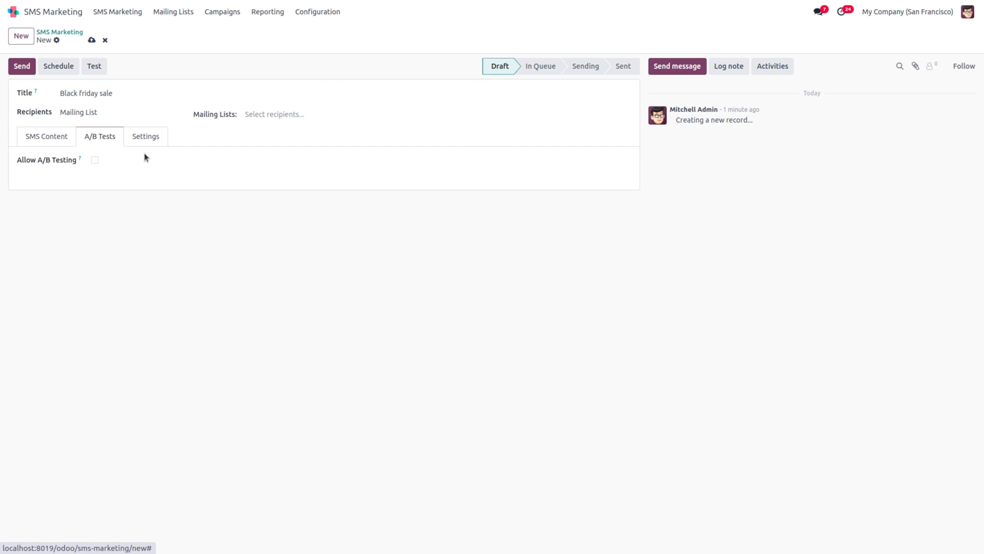
left_click(150, 137)
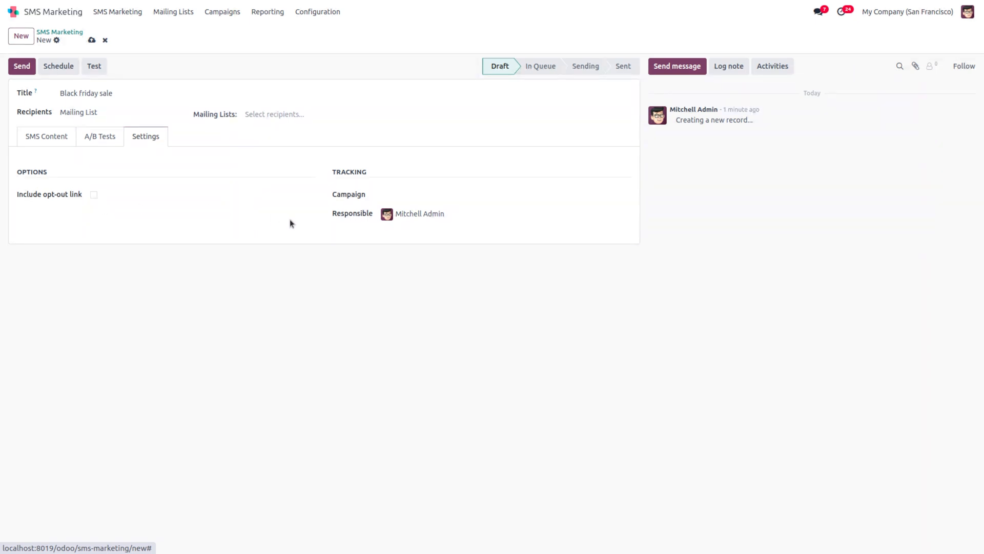
left_click(425, 191)
left_click(425, 192)
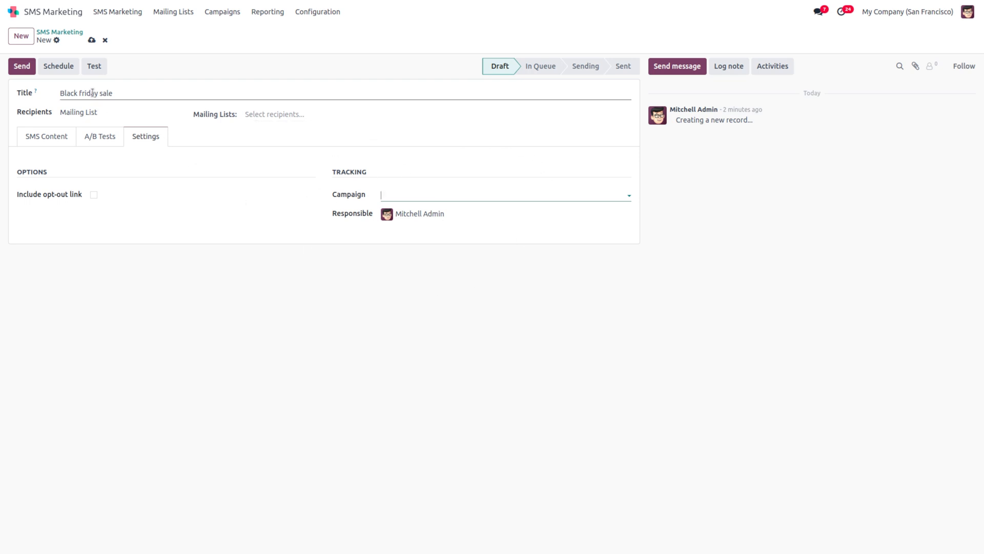
left_click(92, 40)
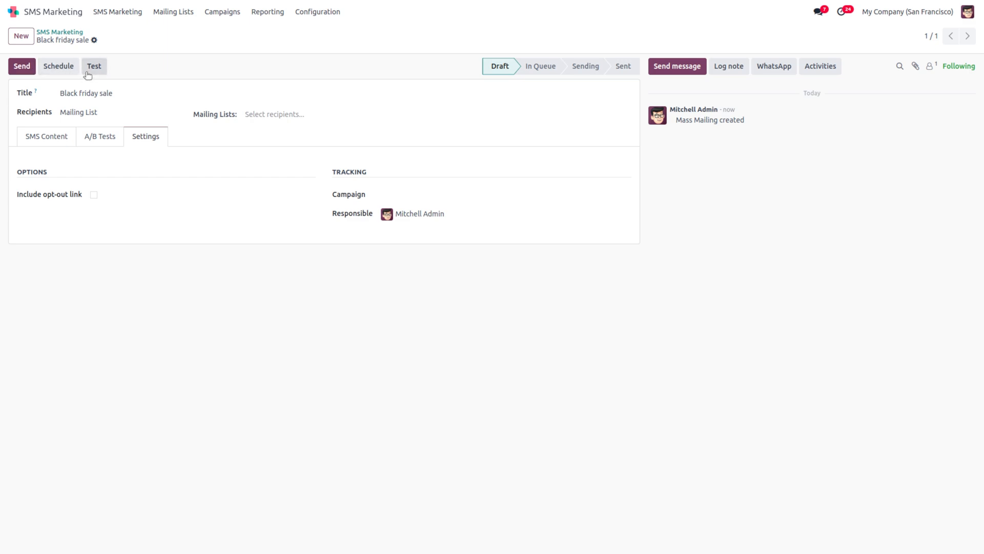
Step: Add the new arrival update mailing list as the Black friday sale recipients
left_click(85, 72)
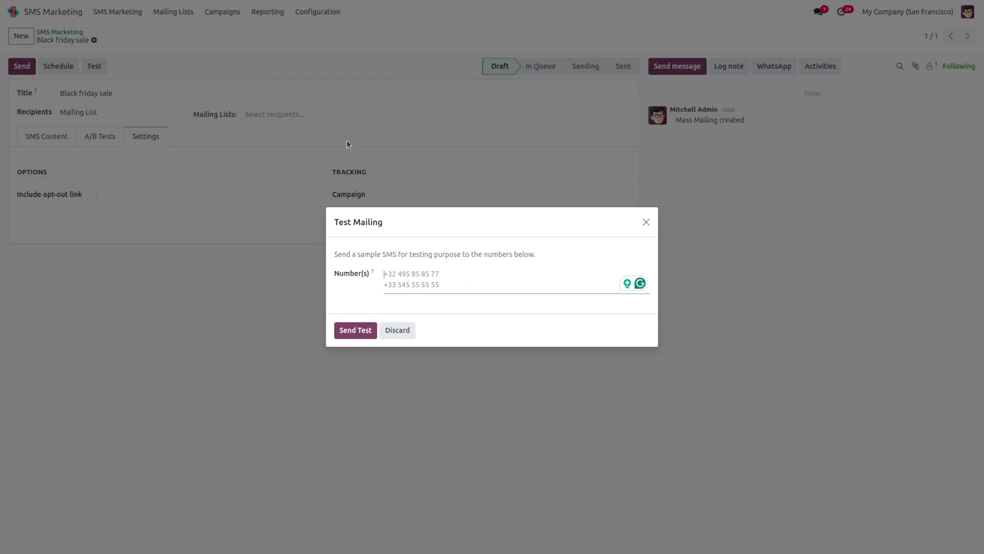
left_click(407, 330)
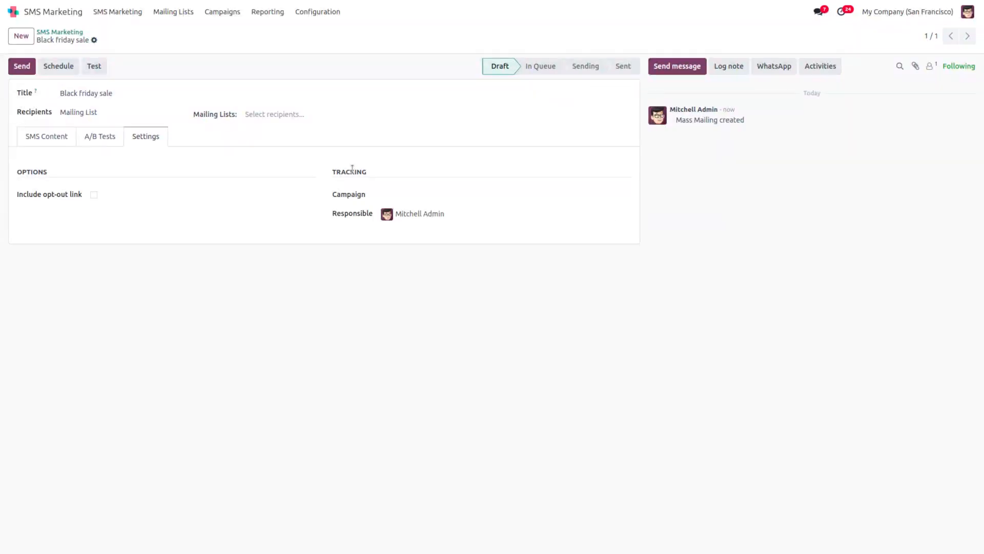
left_click(290, 113)
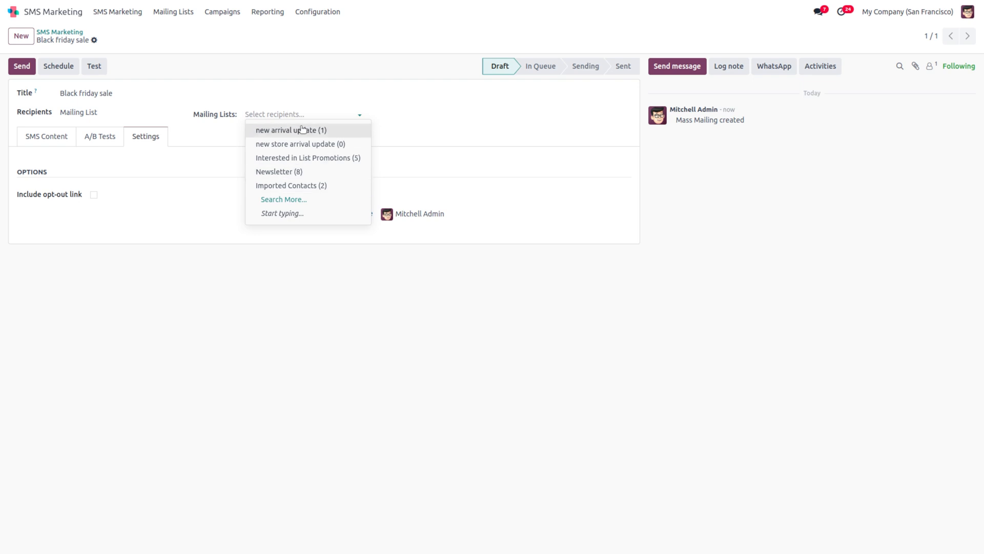
left_click(296, 130)
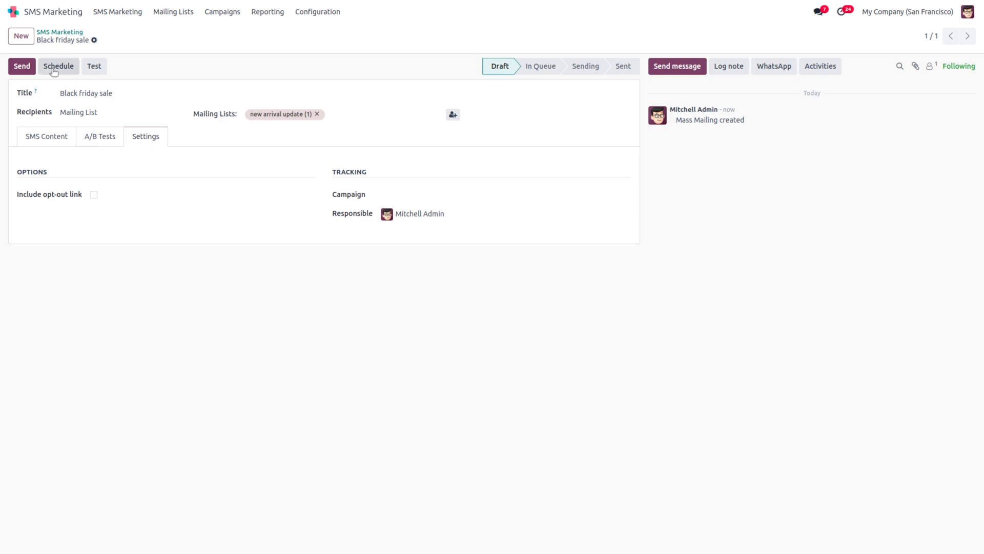
Step: Send a test SMS to an entered phone number, which fails for lack of an IAP account
left_click(95, 66)
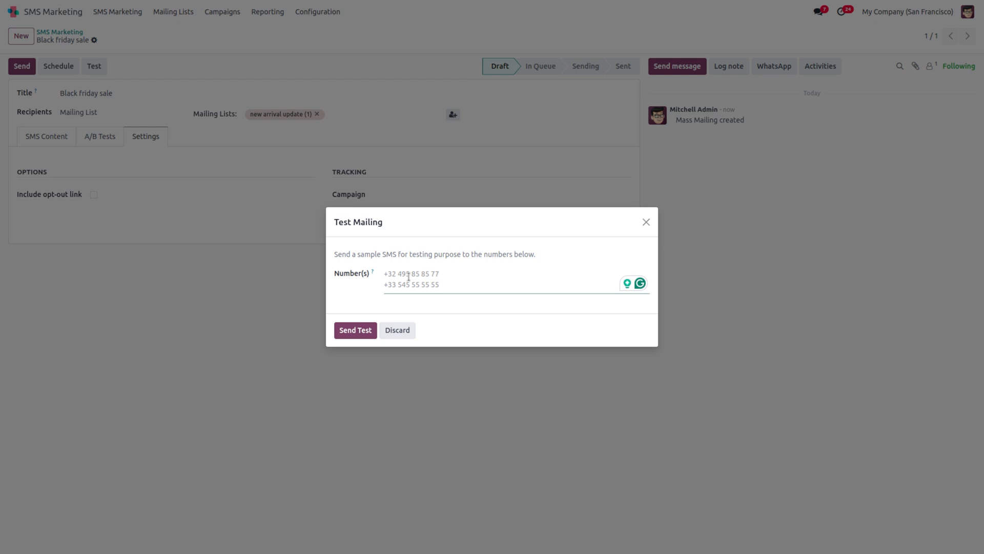
type("+9132457")
left_click(357, 333)
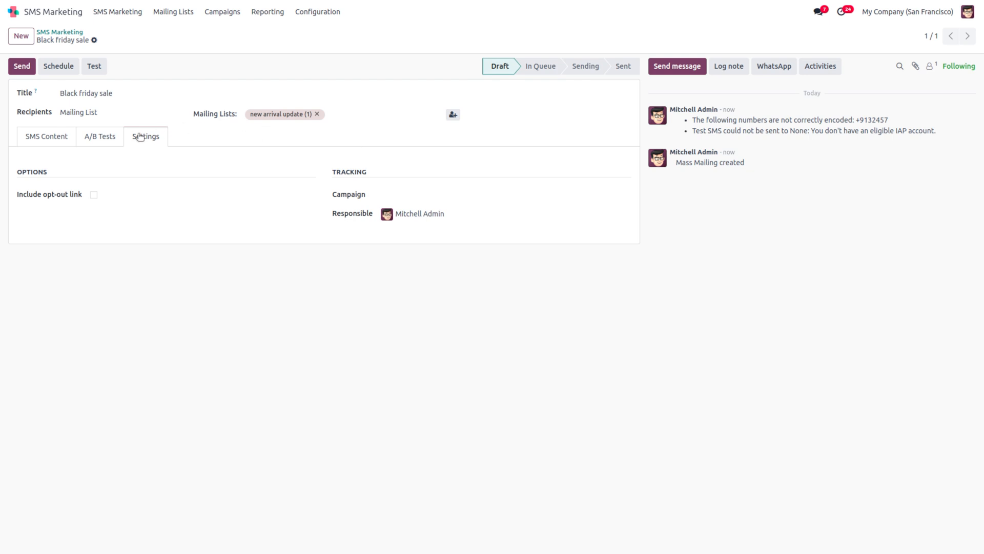
Step: Abandon scheduling without picking a date and bring up the Send confirmation dialog
left_click(60, 67)
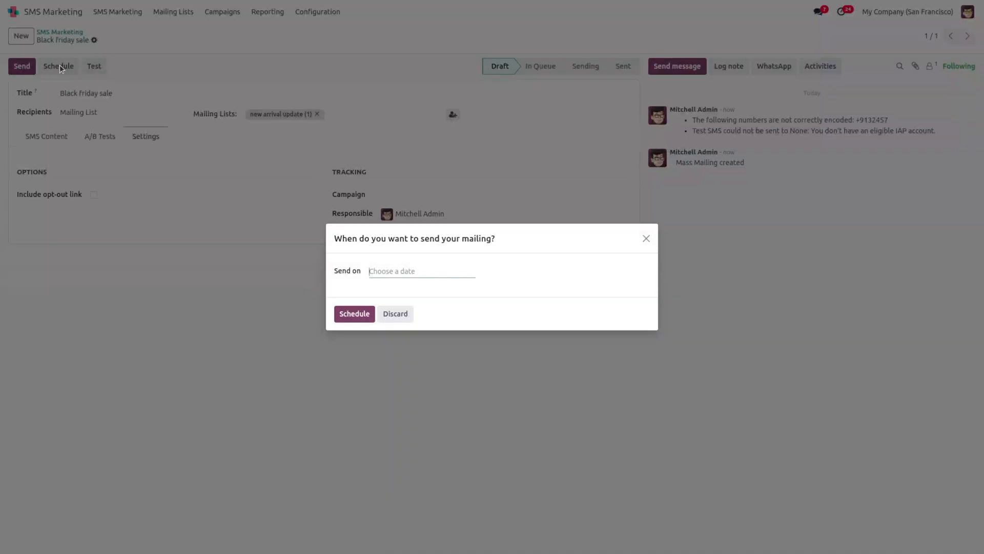
left_click(387, 276)
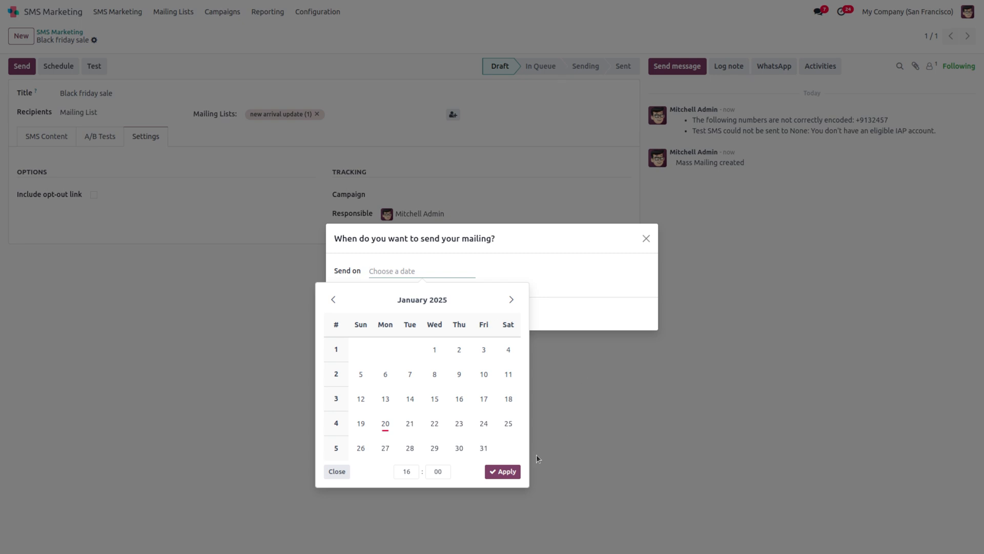
left_click(337, 471)
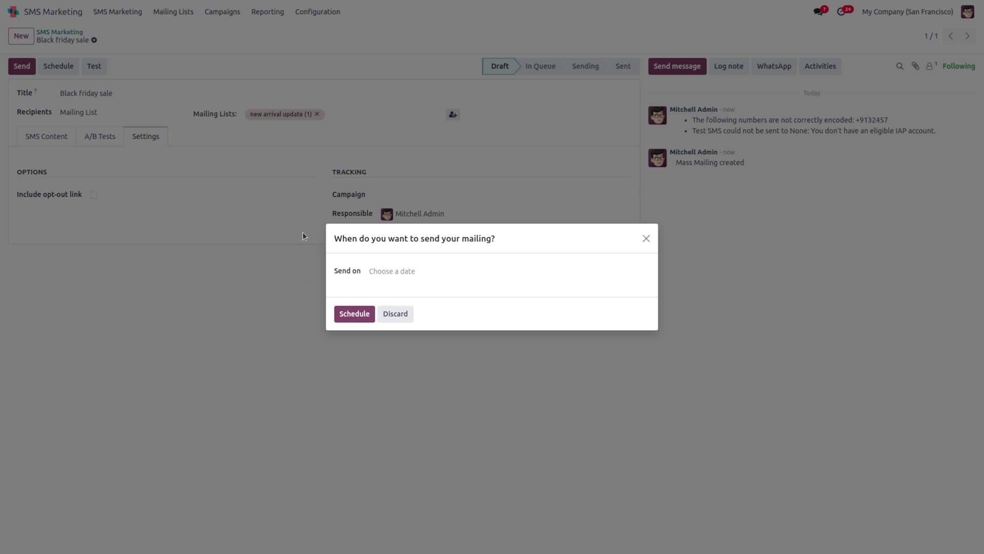
left_click(388, 315)
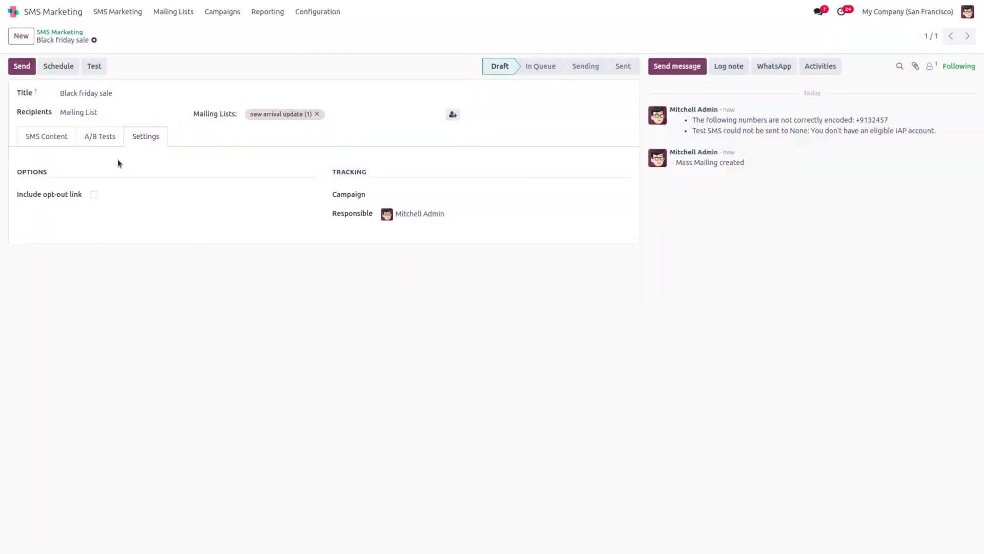
left_click(14, 70)
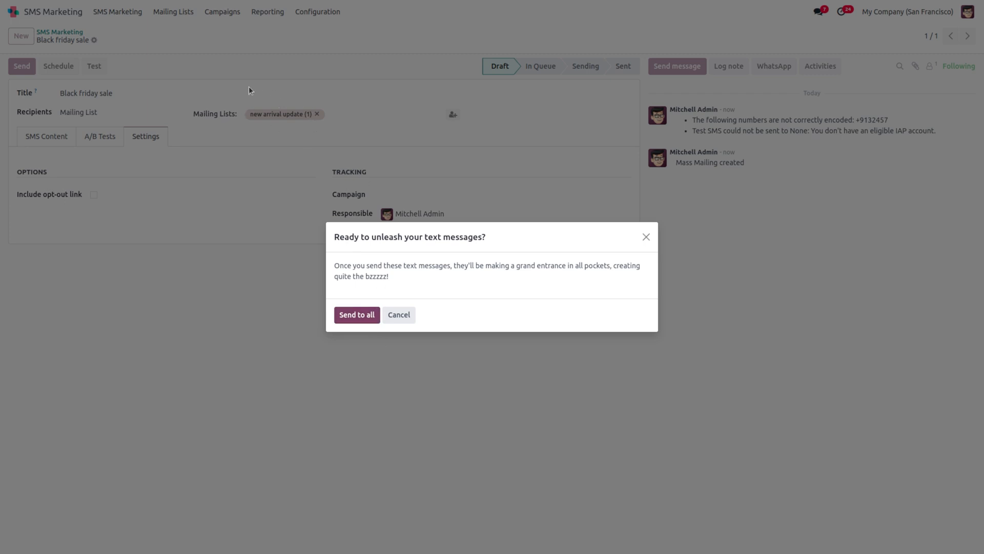
Step: Confirm Send to all, cancel the queued mailing back to Draft, and return to SMS Marketing
left_click(341, 316)
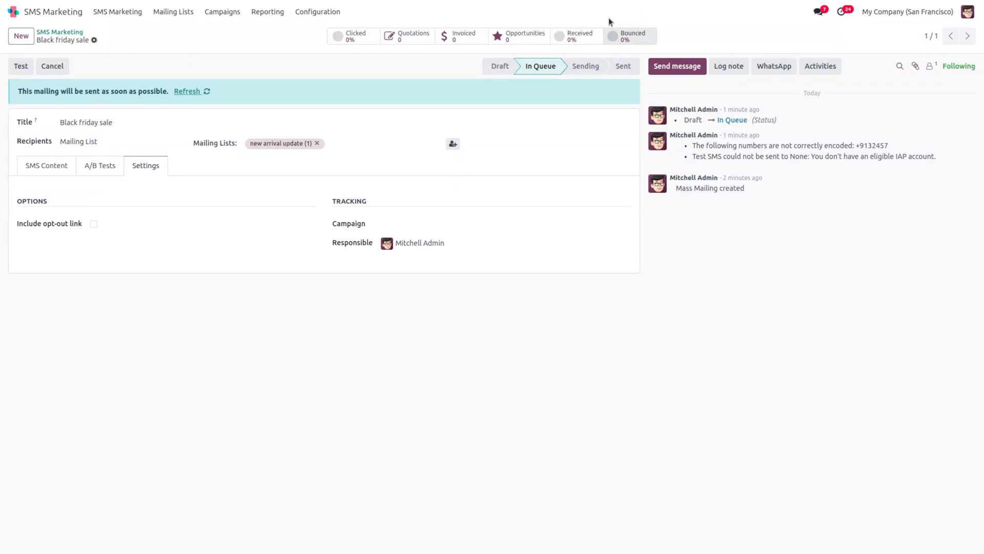
left_click(51, 68)
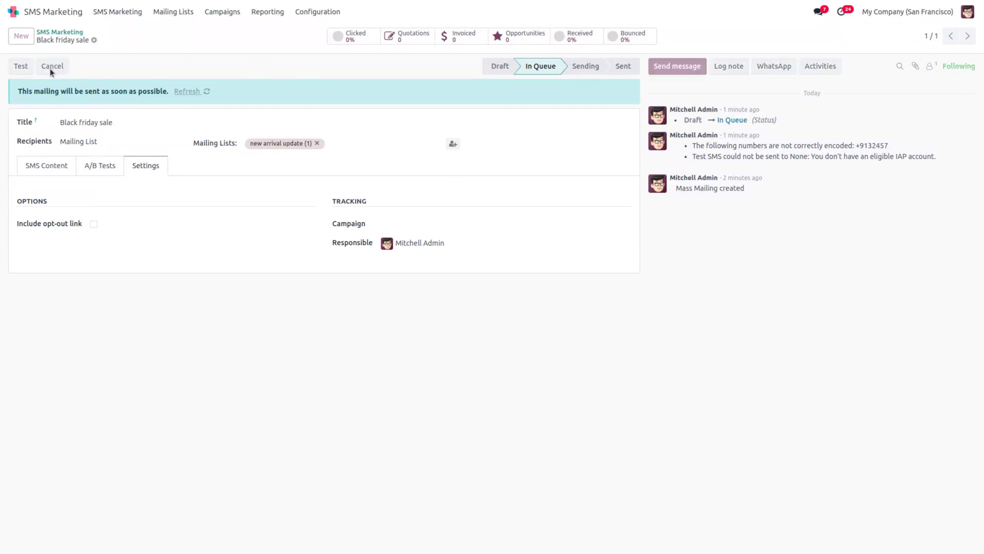
left_click(131, 12)
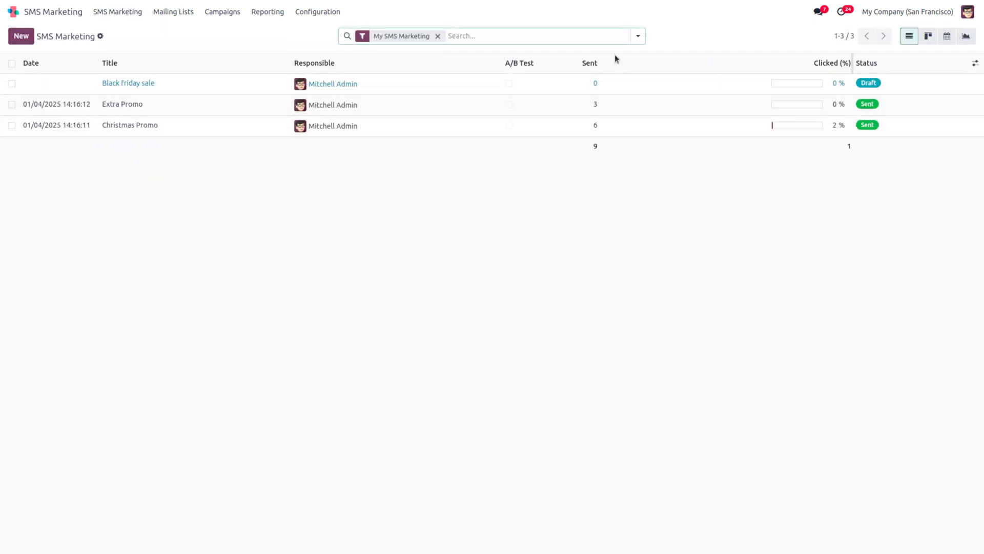
Step: Open Christmas Promo to see 6 sent, 2 undelivered, 50% clicked and 14.29% bounced
left_click(87, 125)
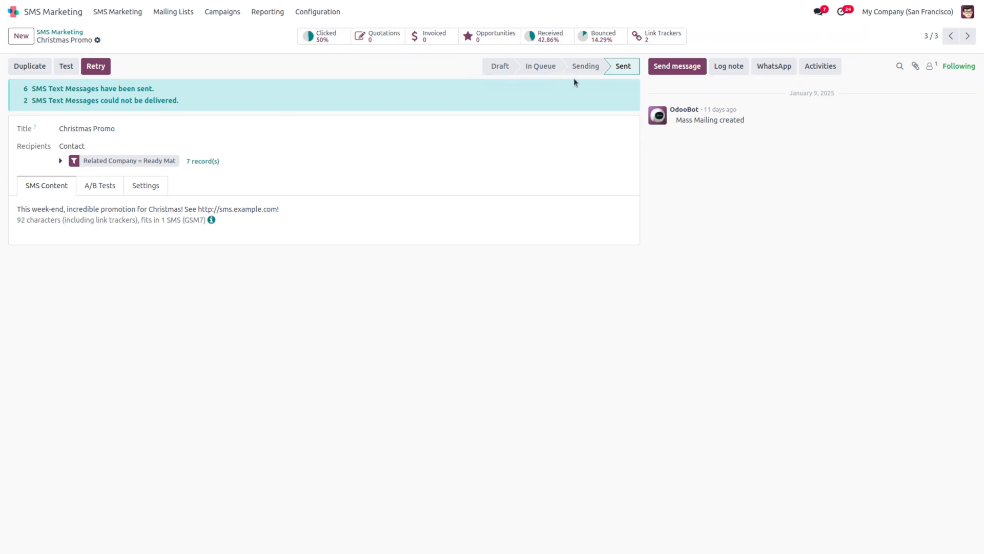
left_click(681, 38)
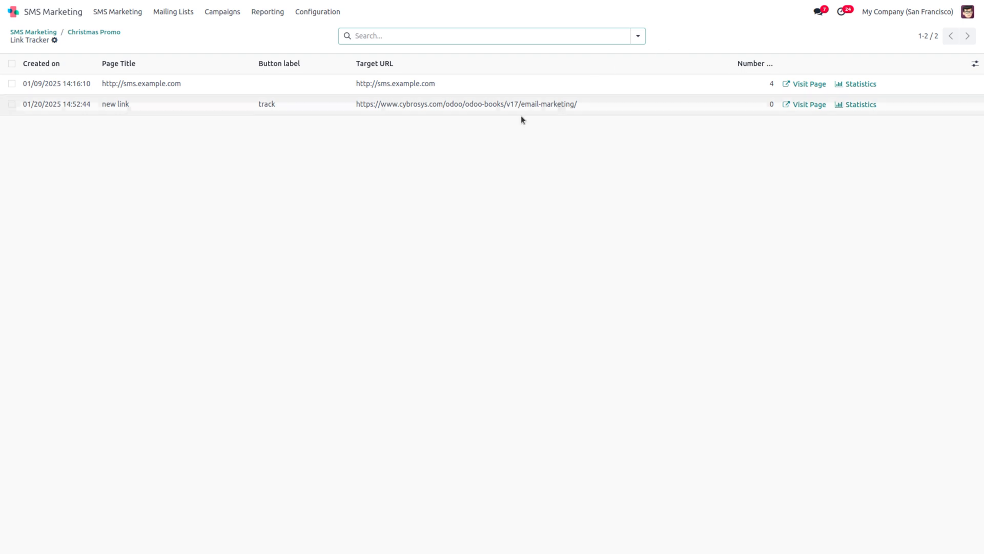
left_click(156, 106)
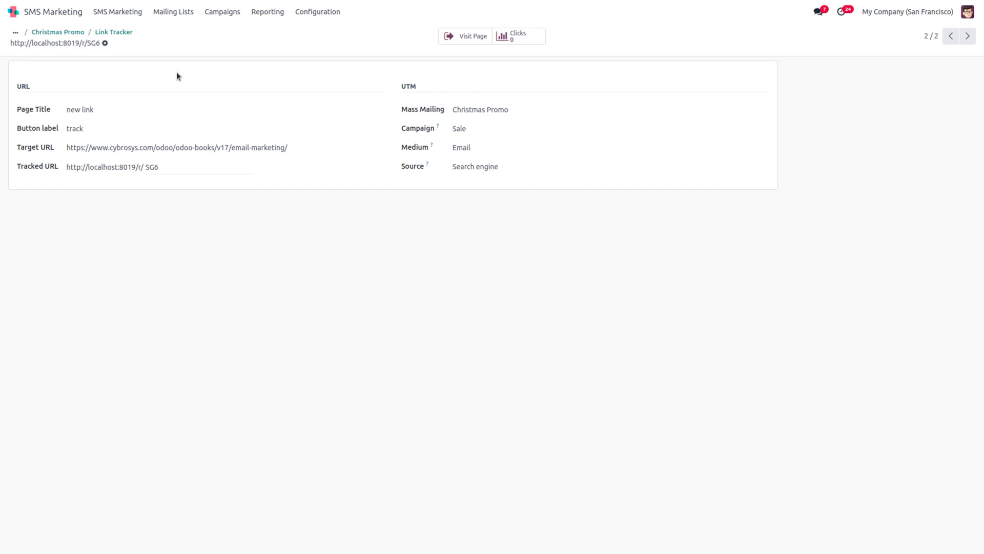
left_click(113, 33)
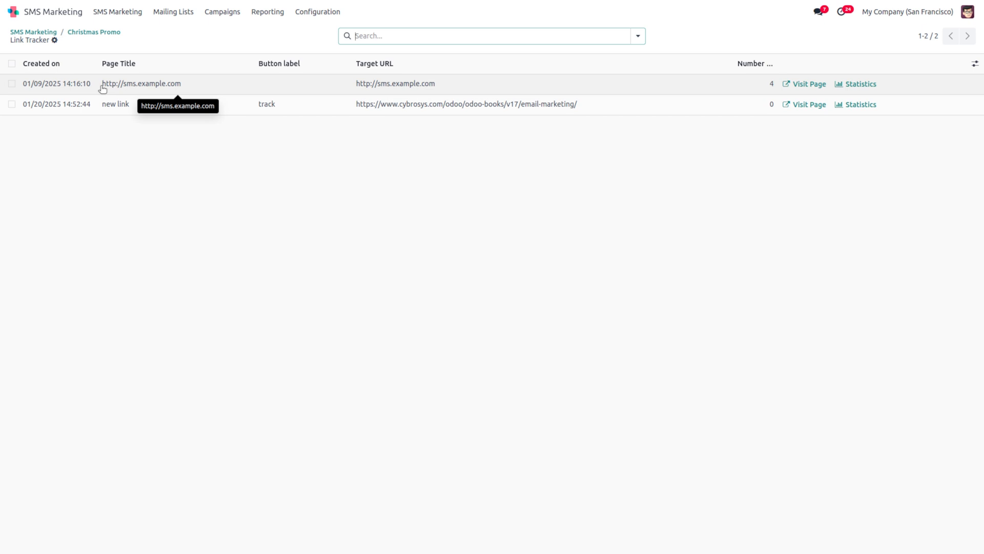
left_click(92, 33)
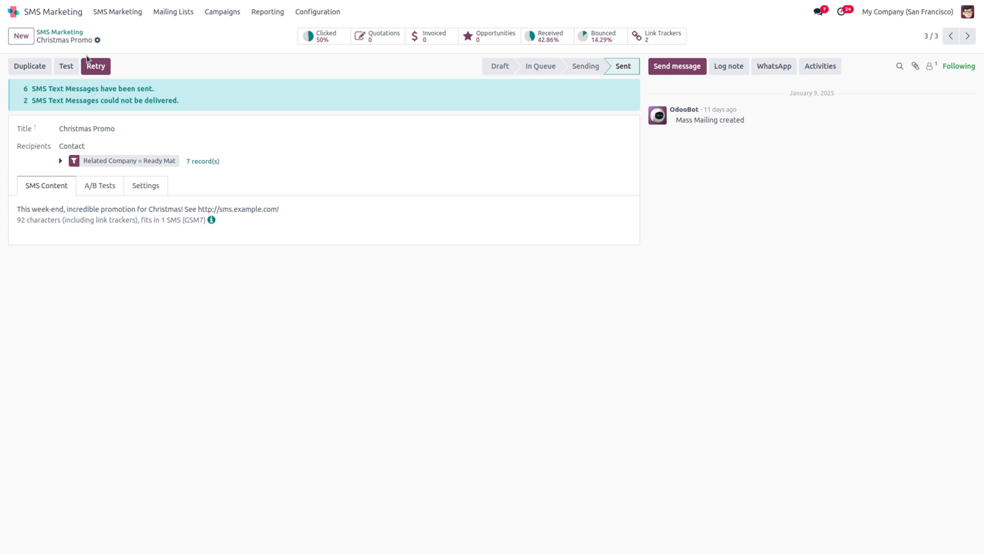
Step: Open the SMS Marketing Analysis bar chart of sent messages per mailing
left_click(280, 14)
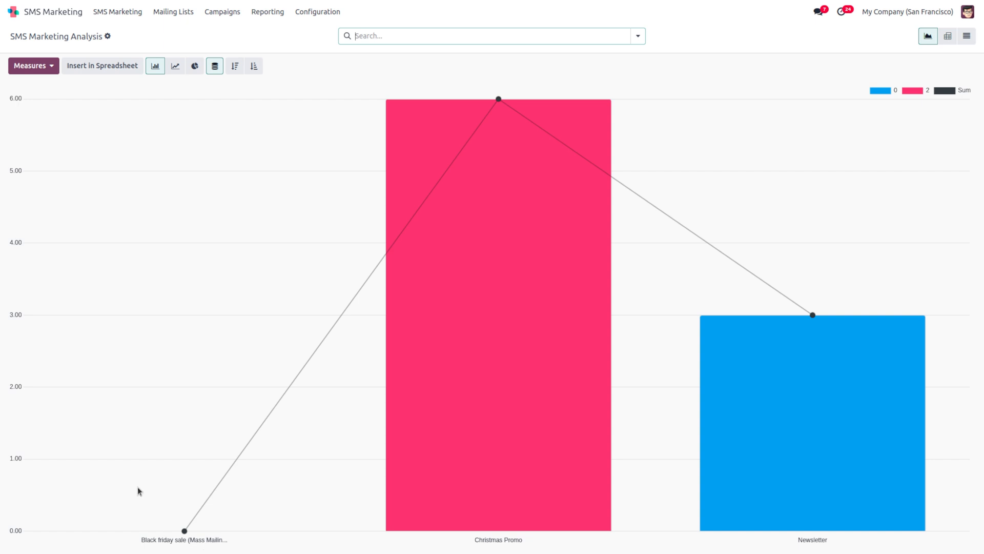
mouse_move(479, 472)
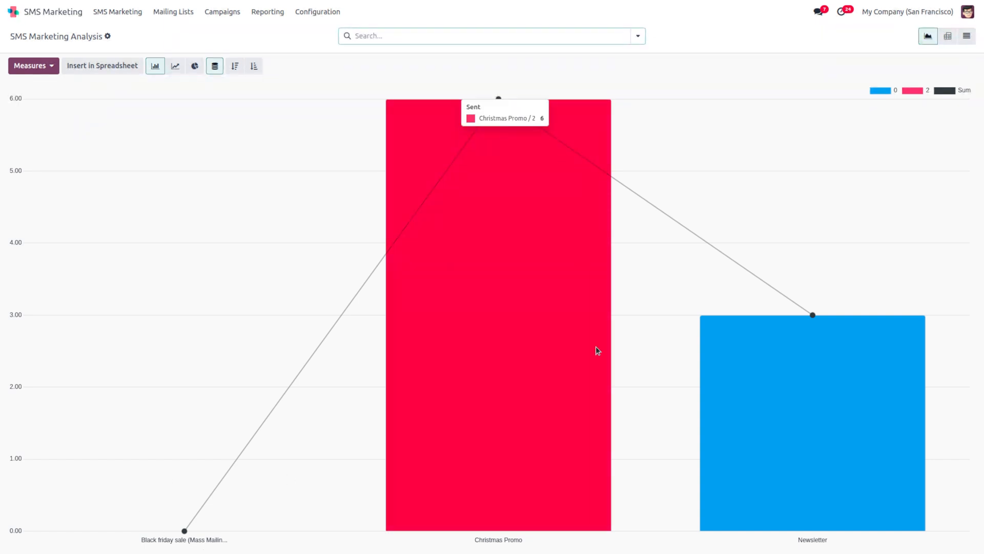
mouse_move(733, 428)
mouse_move(451, 363)
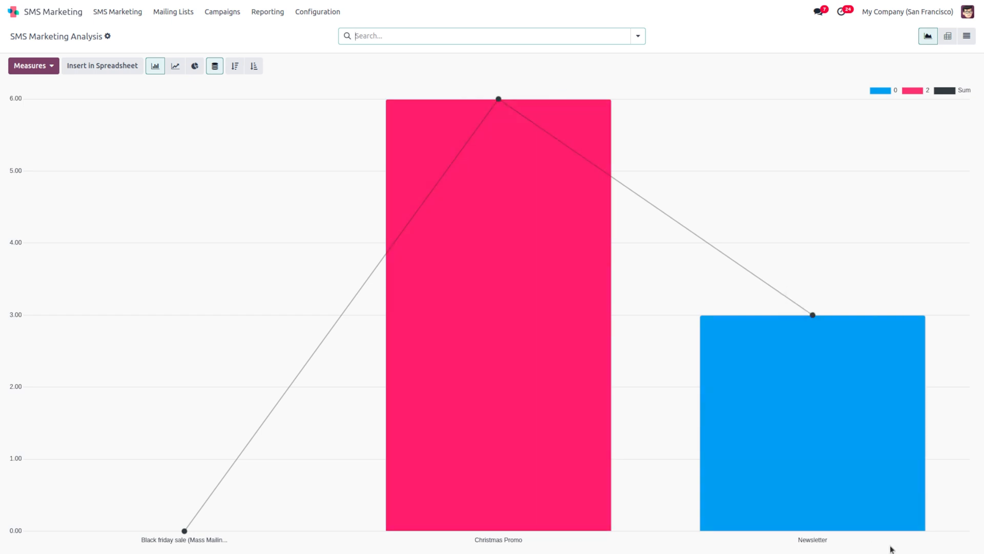
mouse_move(797, 468)
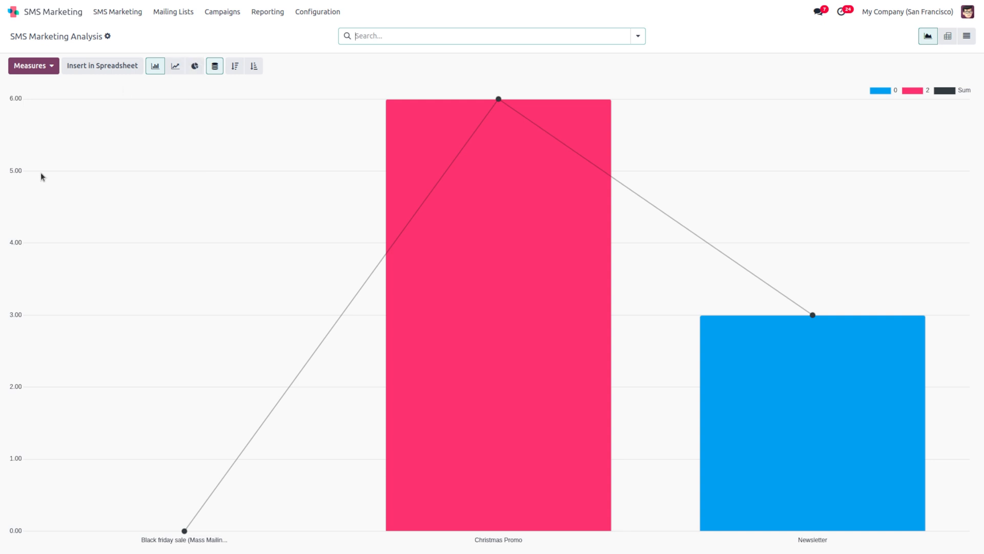
Step: Switch to line and pie charts, toggle cumulative, descending and ascending order, then return home
left_click(175, 66)
left_click(195, 68)
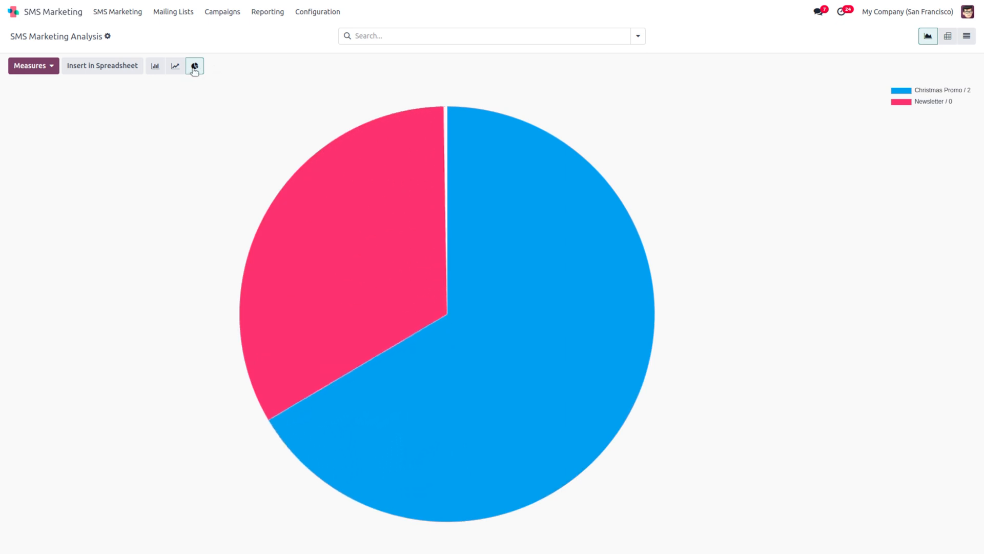
left_click(184, 72)
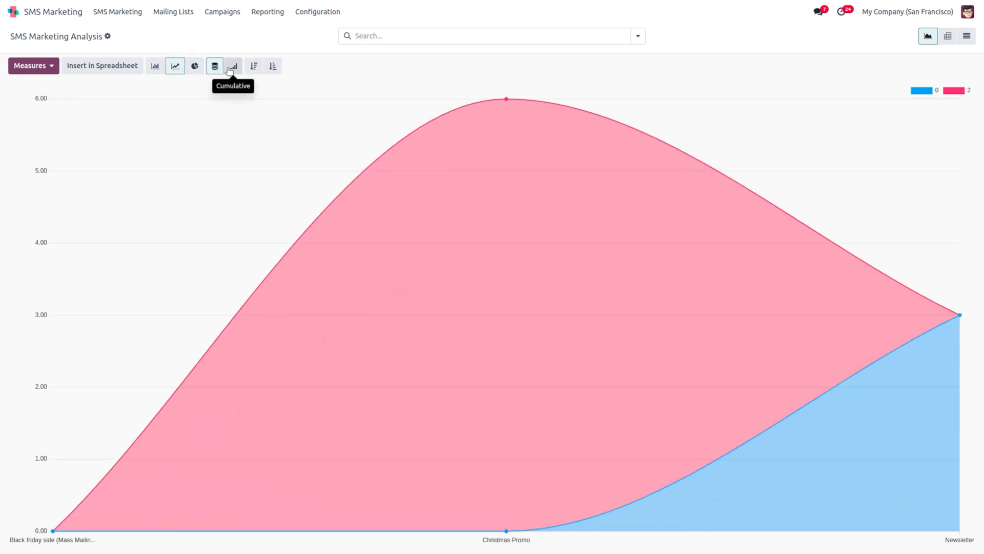
left_click(240, 73)
left_click(256, 67)
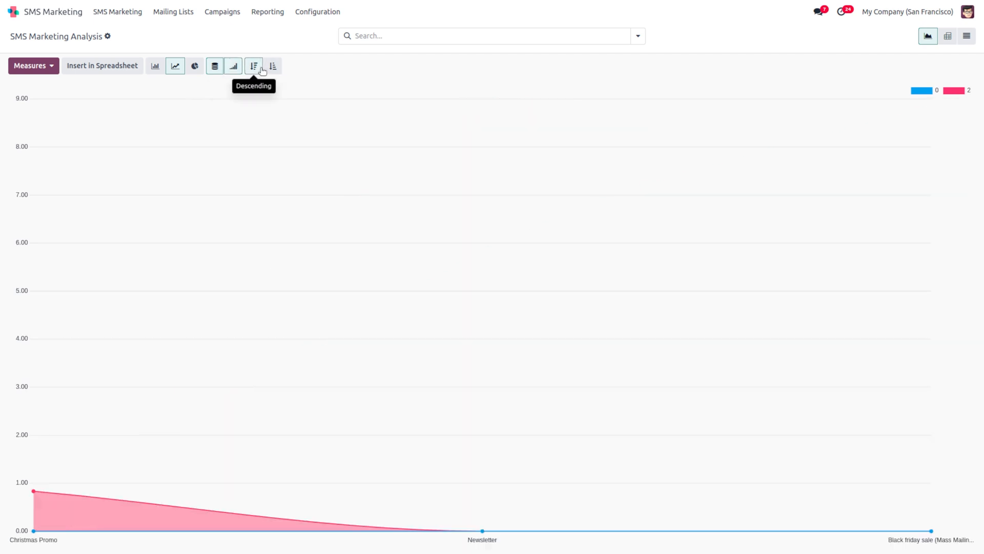
left_click(272, 68)
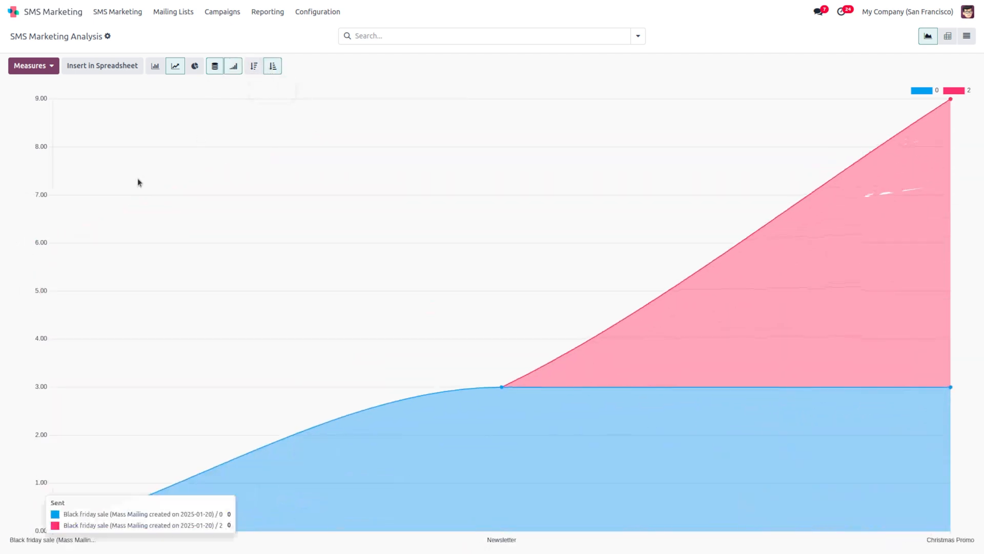
left_click(16, 13)
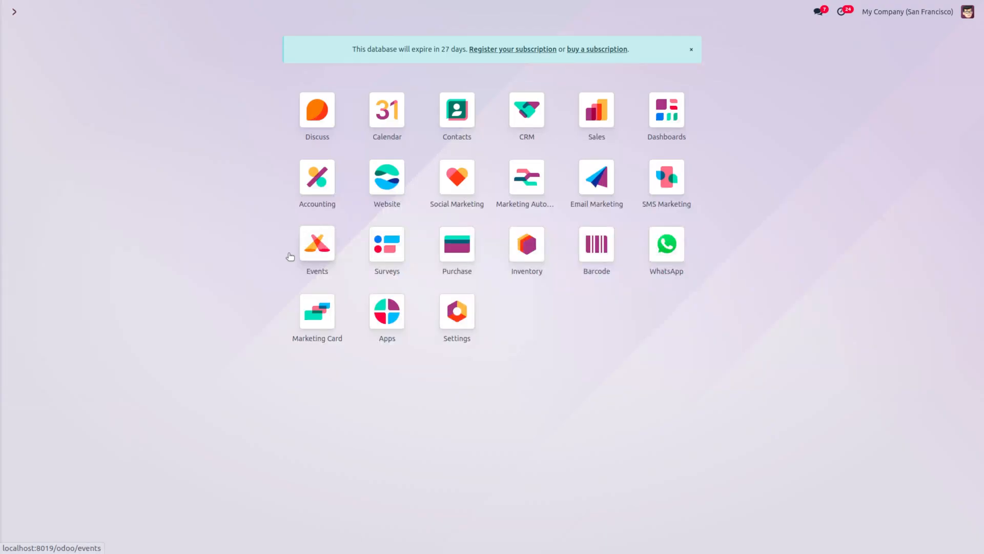
Step: Open Social Marketing's Social Media page listing Facebook, Instagram, LinkedIn, X, YouTube and Push Notifications
left_click(458, 205)
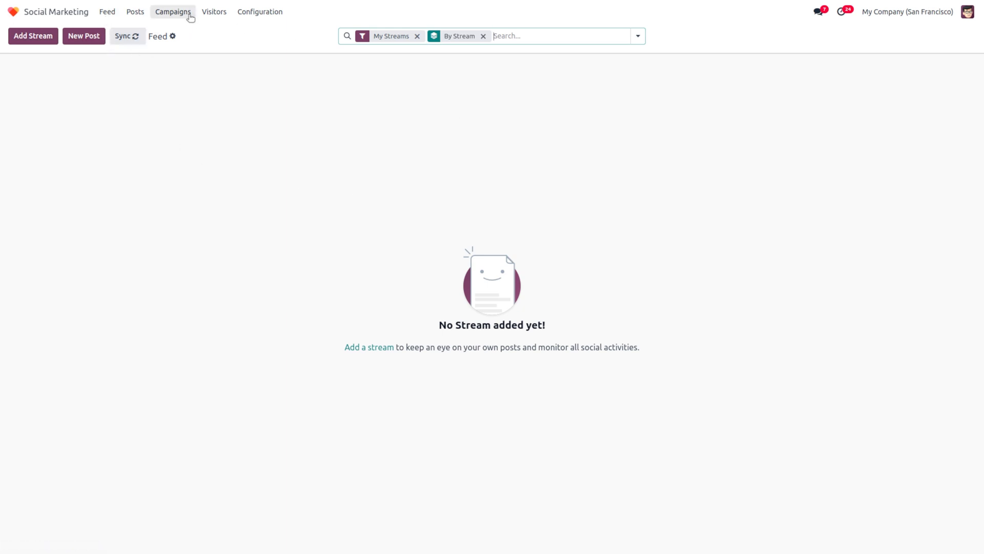
left_click(273, 19)
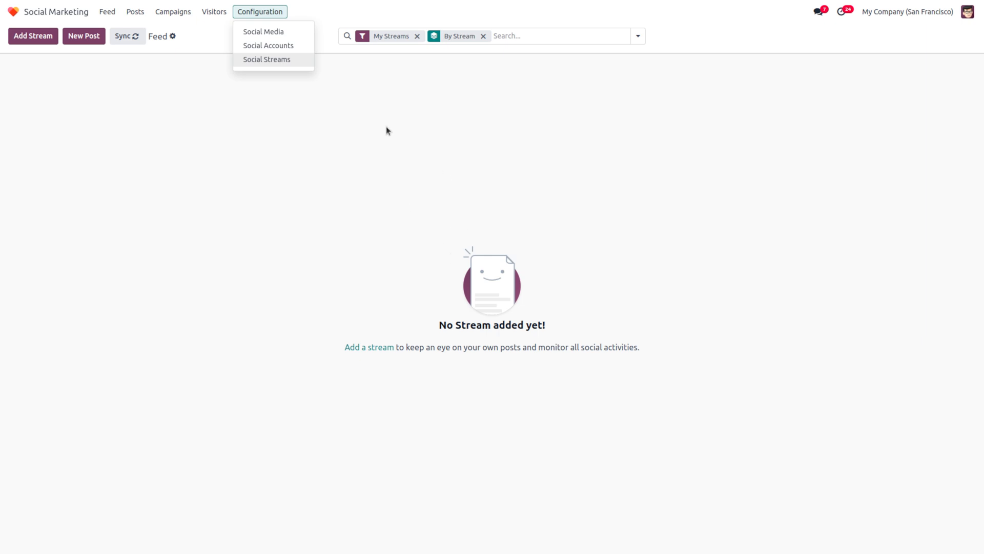
left_click(263, 32)
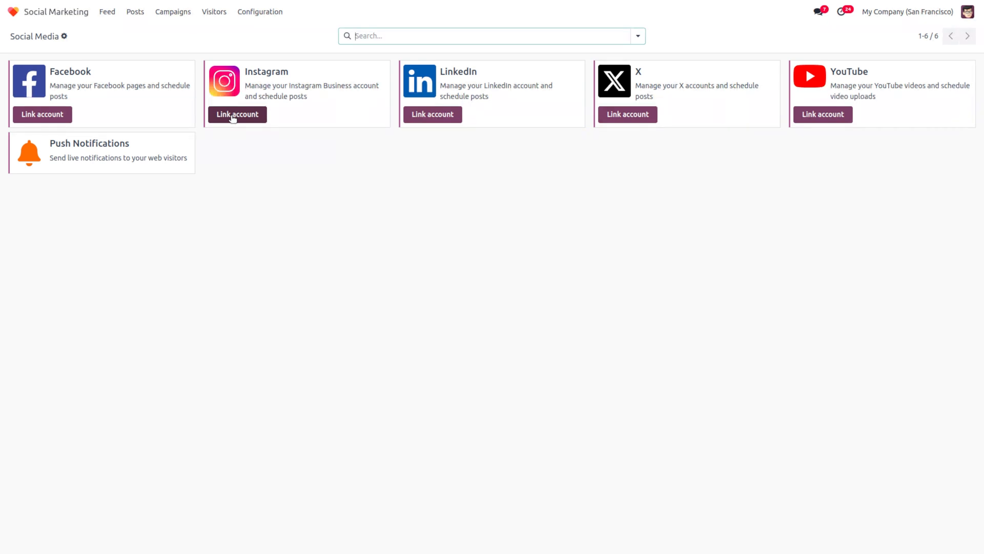
left_click(250, 11)
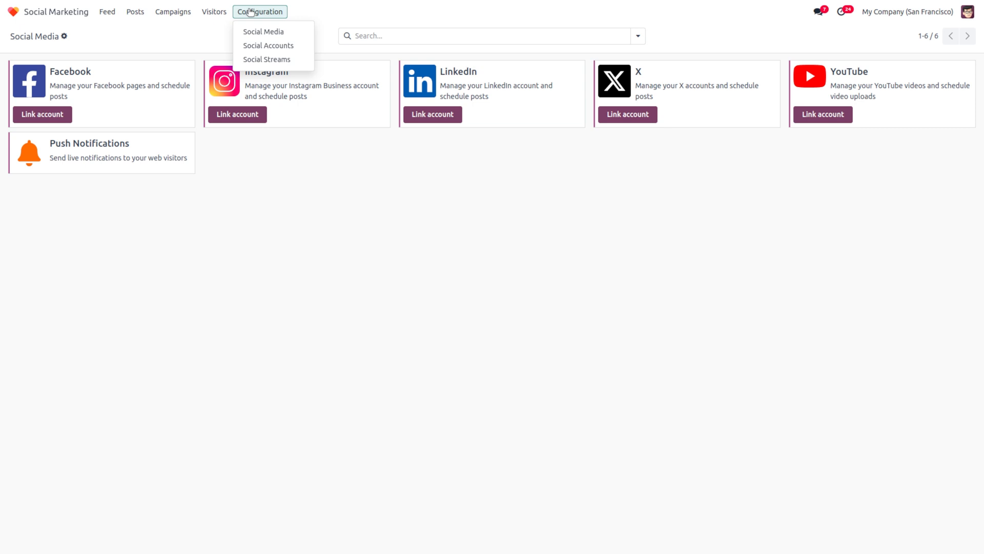
Step: Review the two linked push-notification social accounts, then the empty Social Streams list
left_click(265, 47)
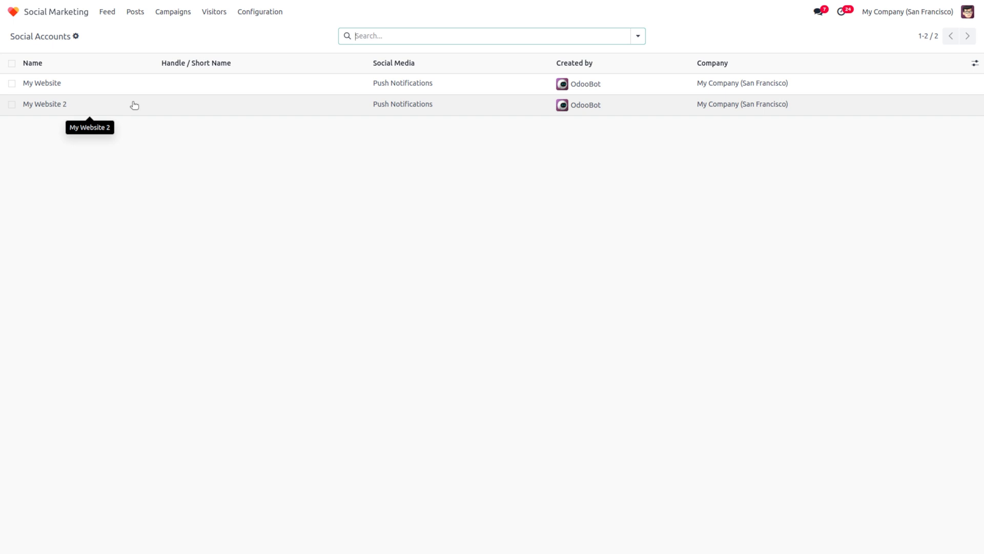
left_click(262, 11)
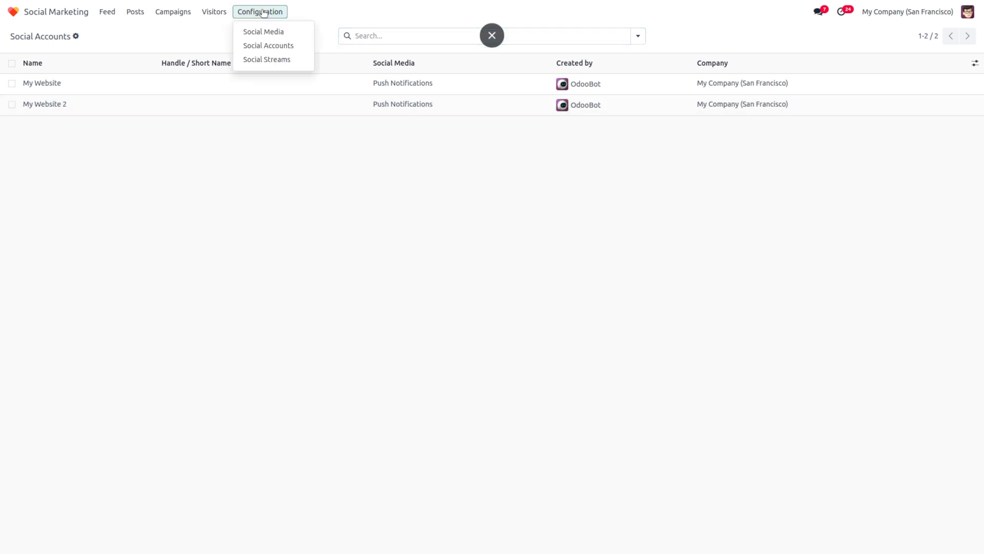
left_click(268, 60)
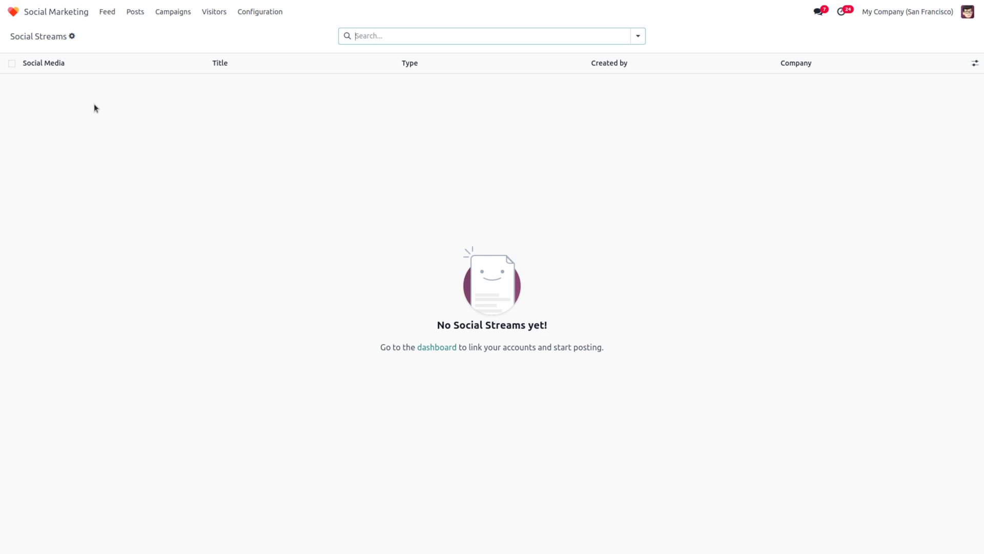
left_click(260, 11)
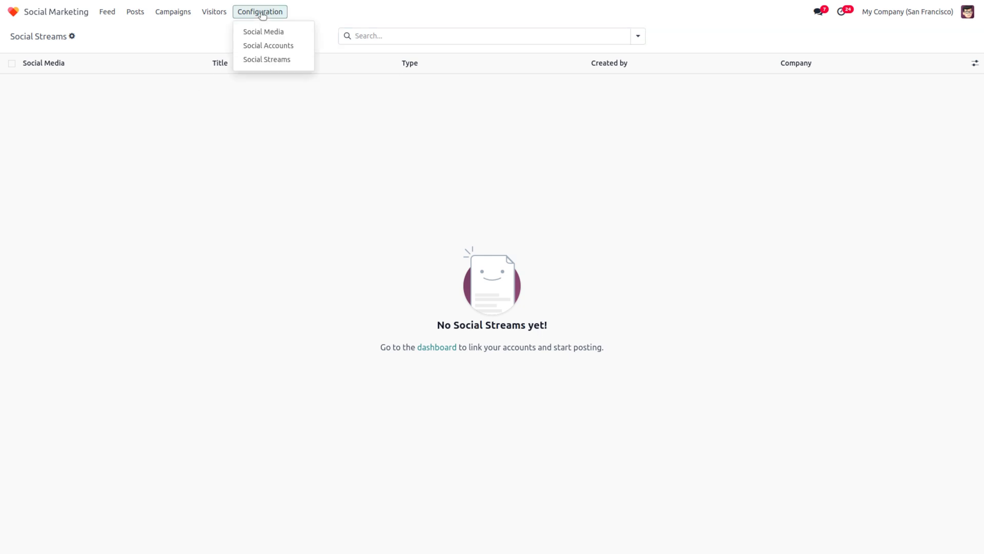
Step: Open the Feed, start and cancel Add Stream, check Posts, then return to the empty Feed
left_click(108, 14)
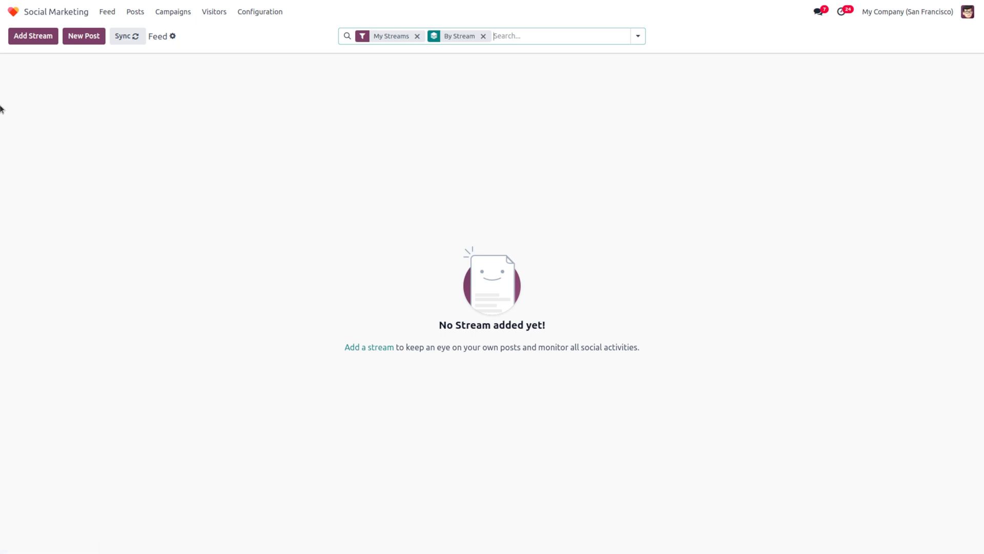
left_click(33, 37)
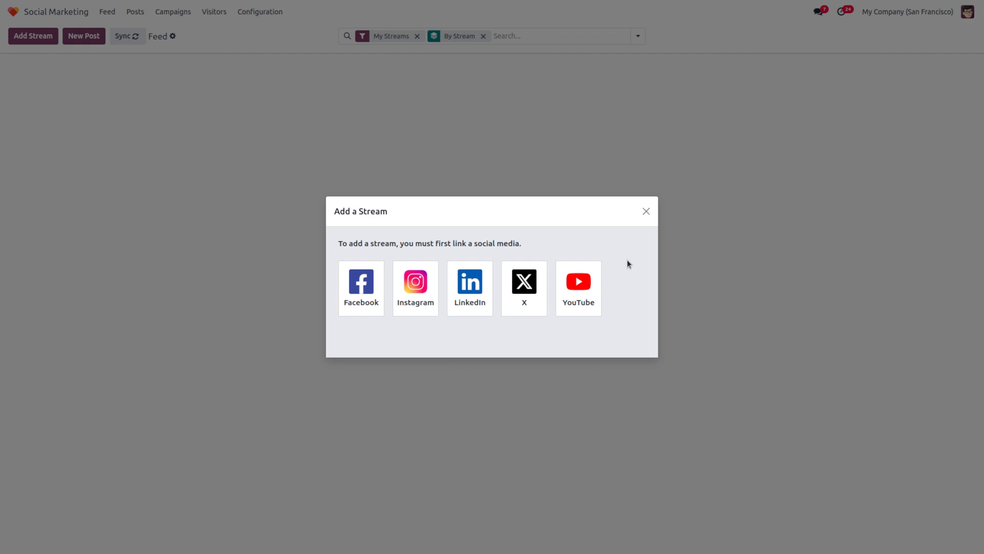
left_click(646, 209)
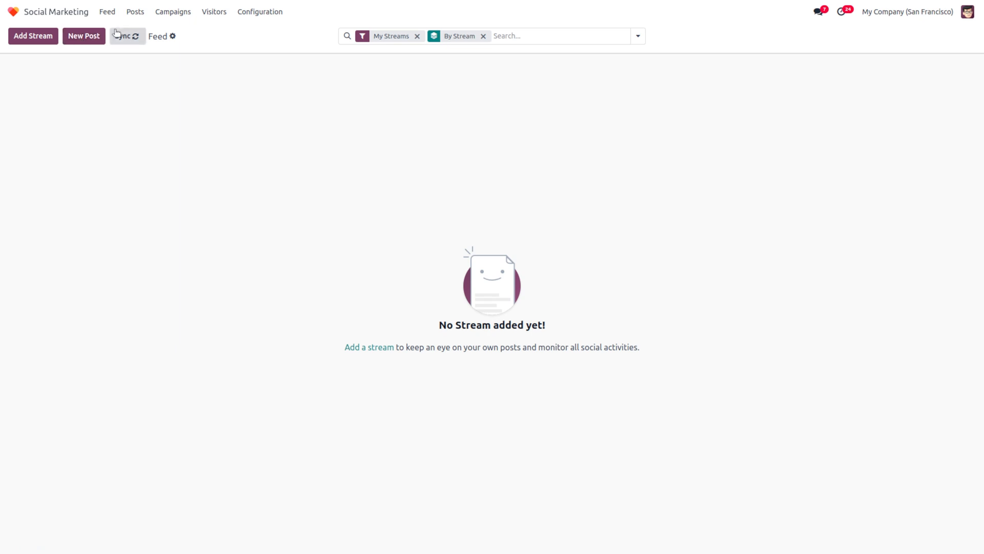
left_click(135, 12)
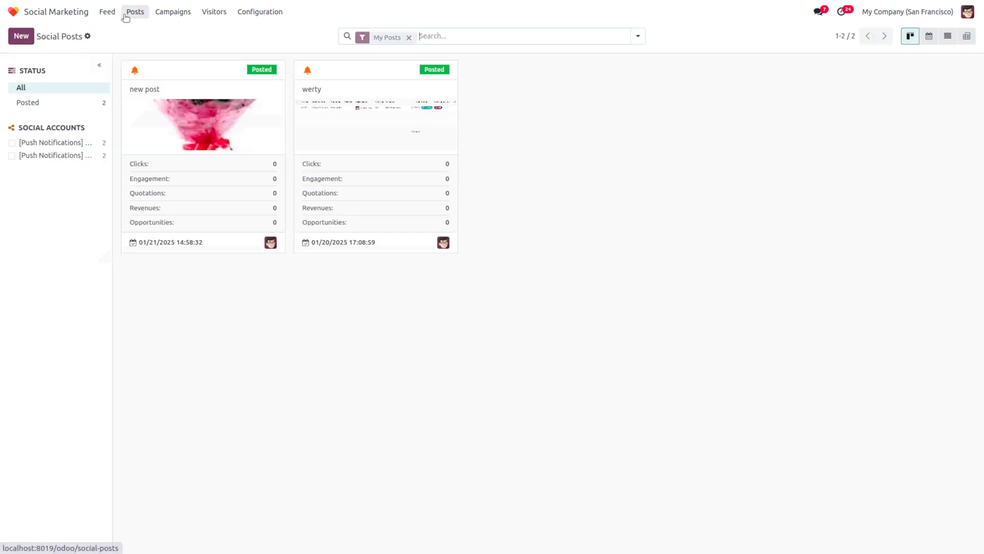
left_click(107, 13)
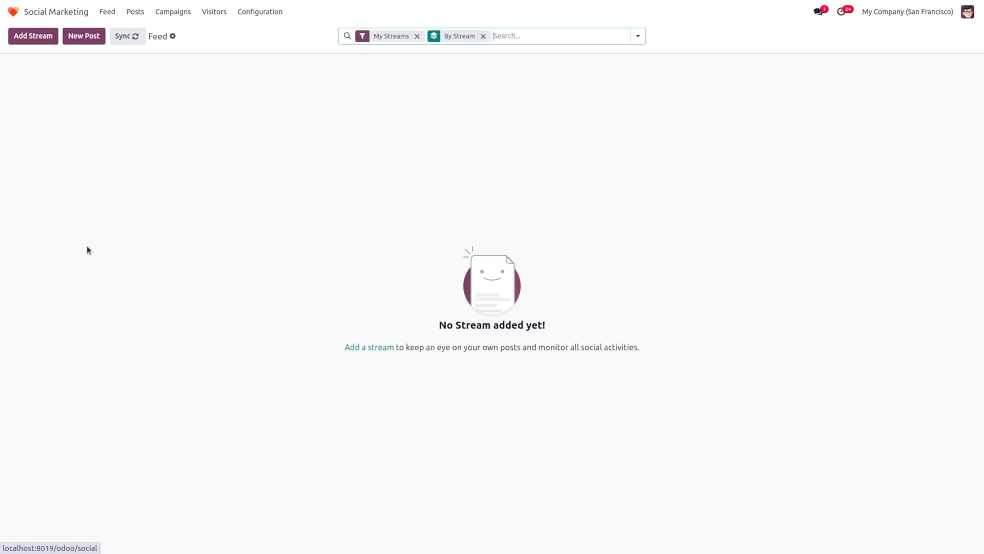
Step: Start a new social post with the message 'My new post'
left_click(83, 36)
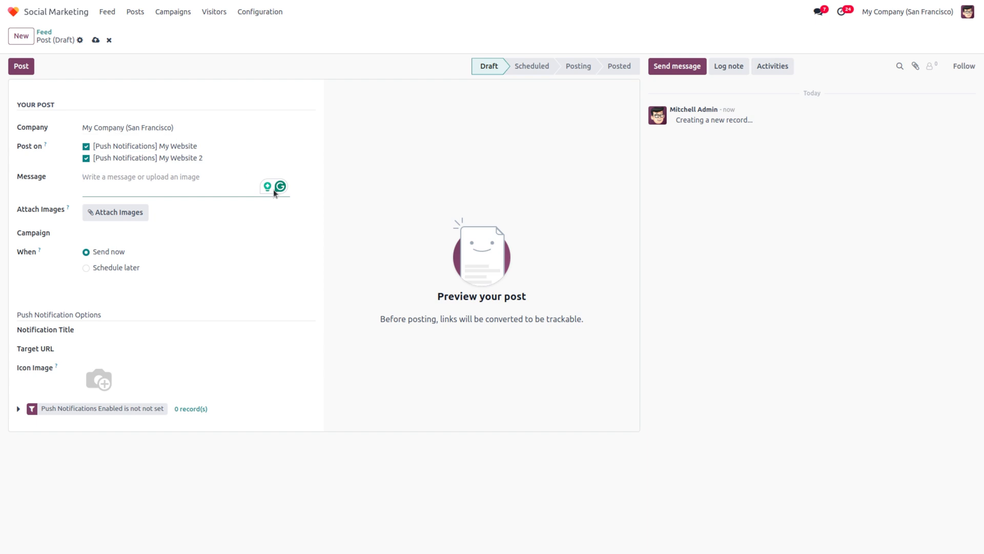
mouse_move(48, 147)
type("new")
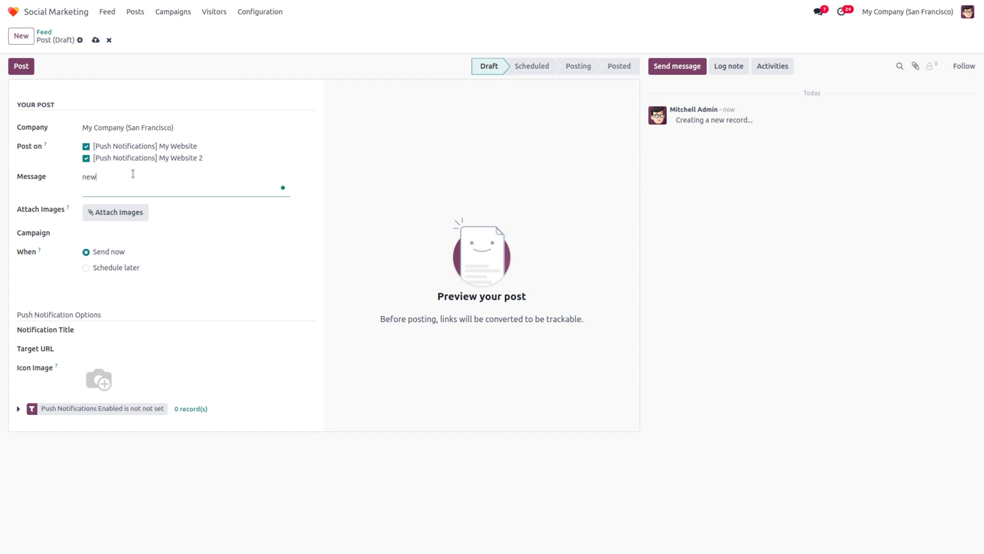
key("BackSpace")
key("BackSpace")
key("BackSpace")
type("My new post")
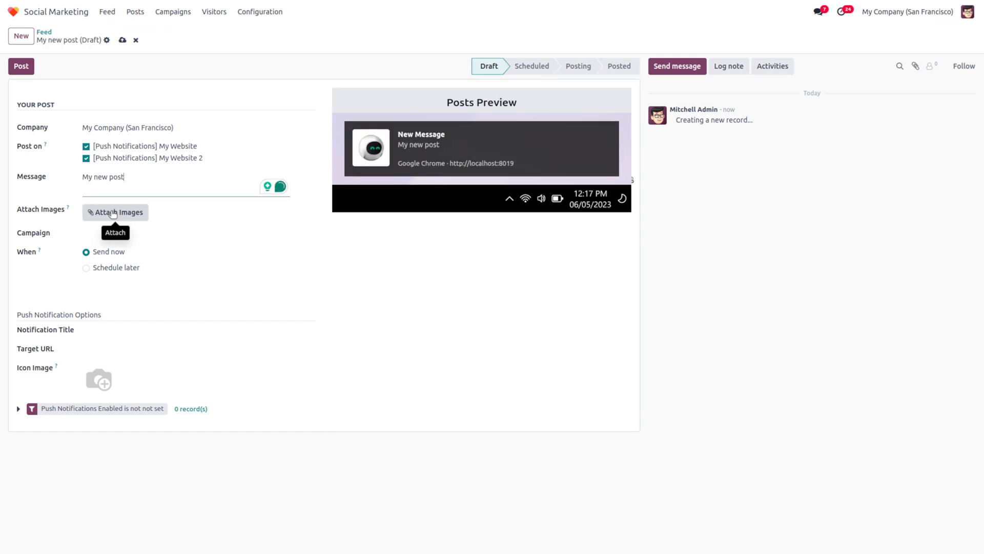
Step: Attach the image shopping.webp from recent files to the post
left_click(113, 213)
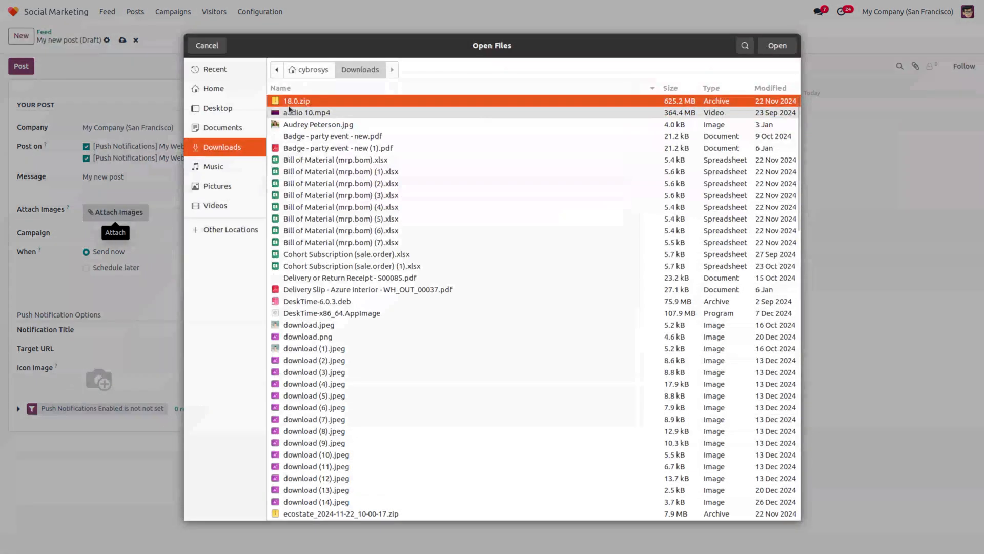
left_click(217, 70)
double_click(357, 76)
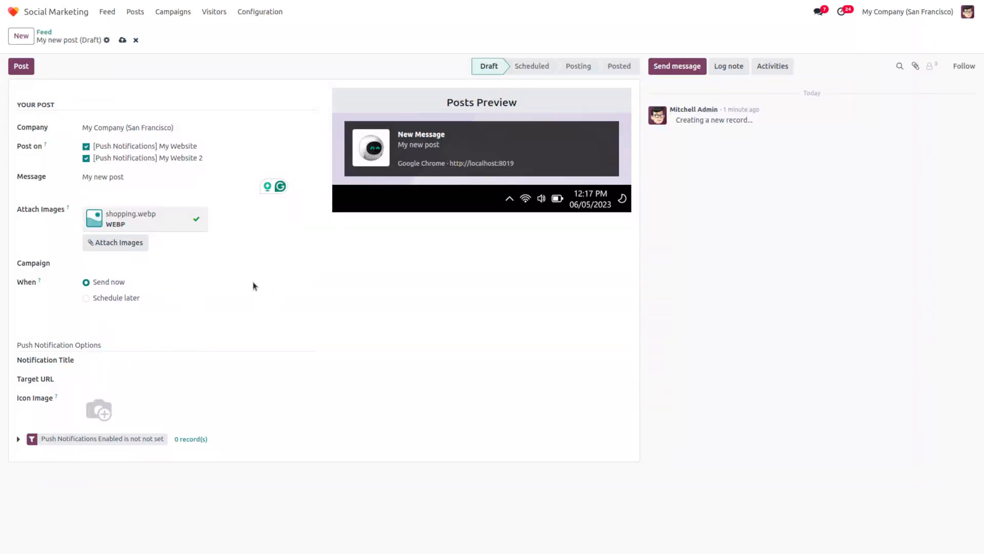
left_click(120, 267)
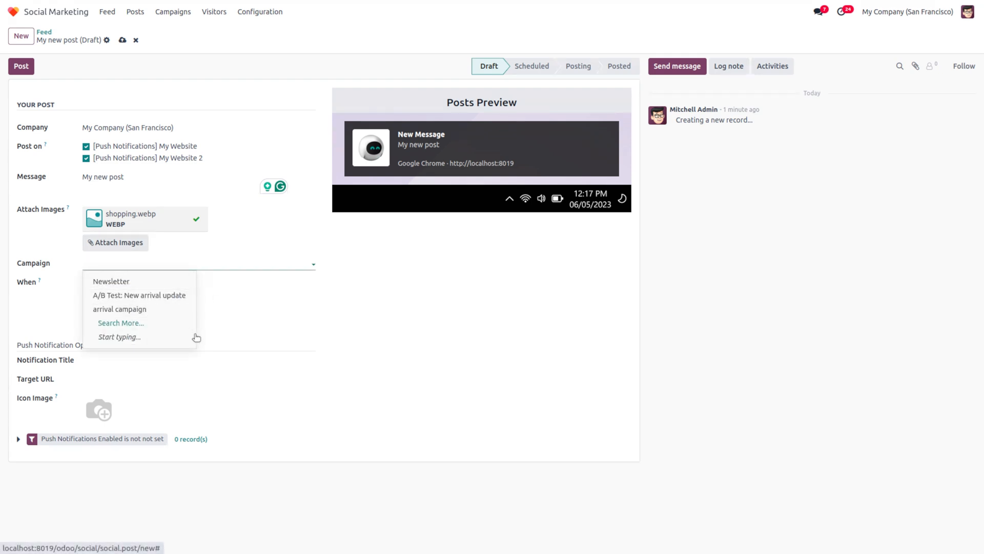
left_click(247, 323)
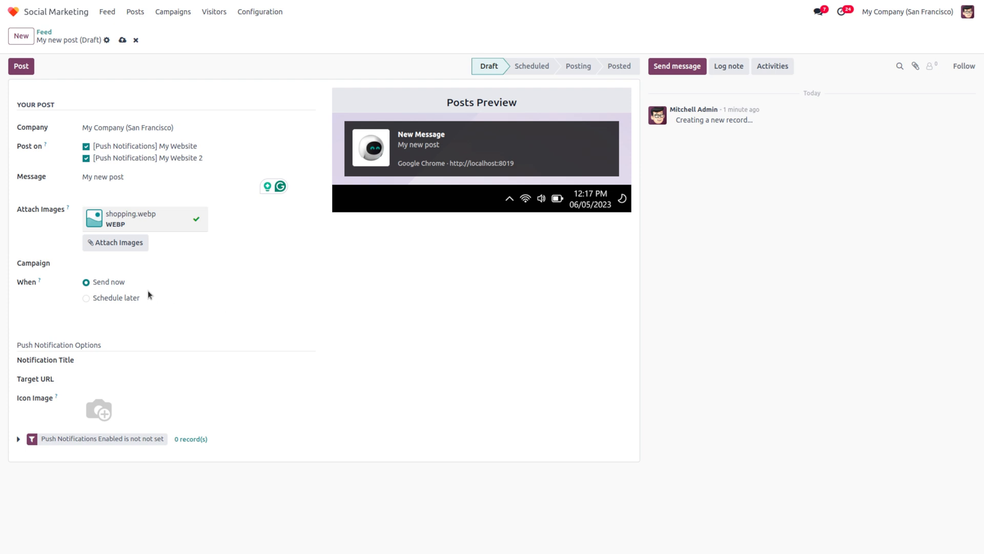
left_click(86, 298)
left_click(144, 323)
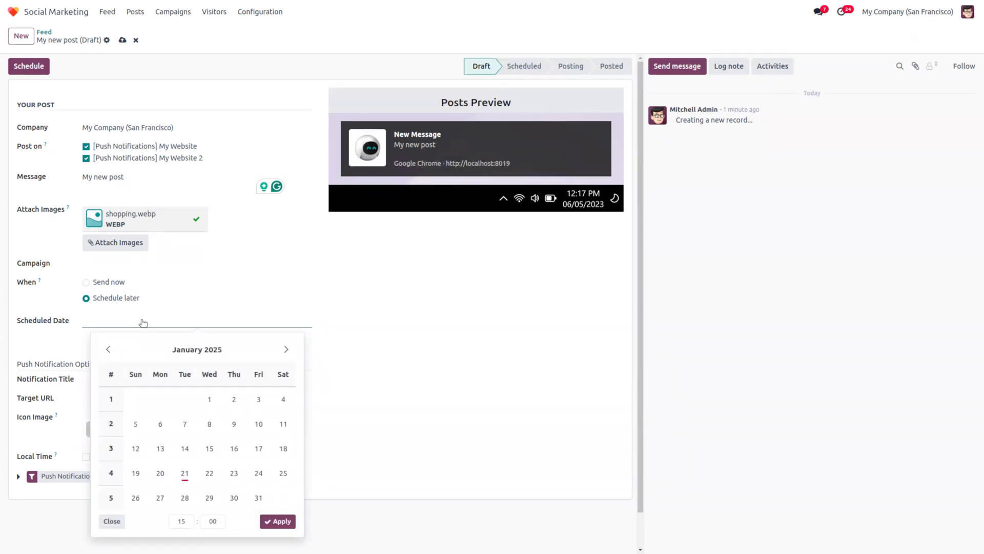
left_click(86, 282)
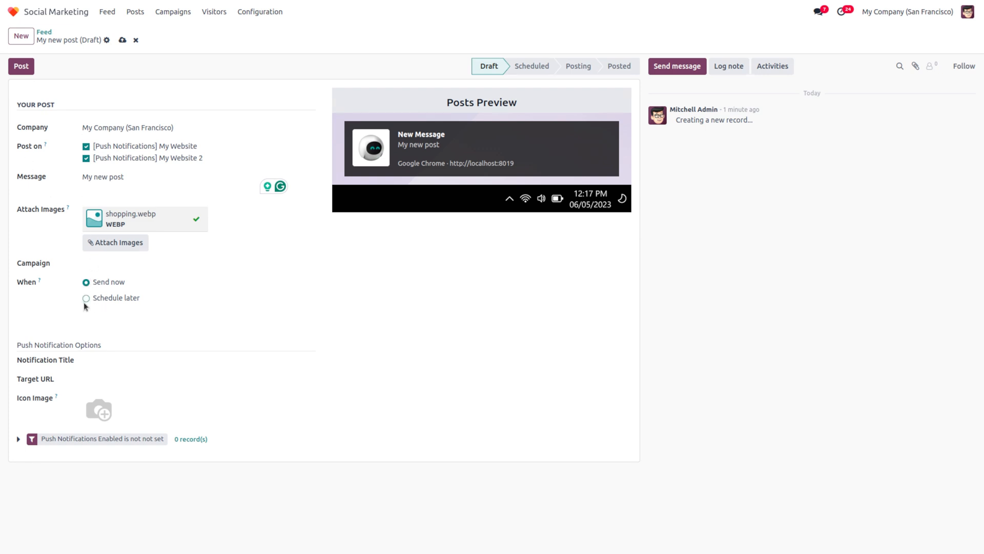
left_click(86, 299)
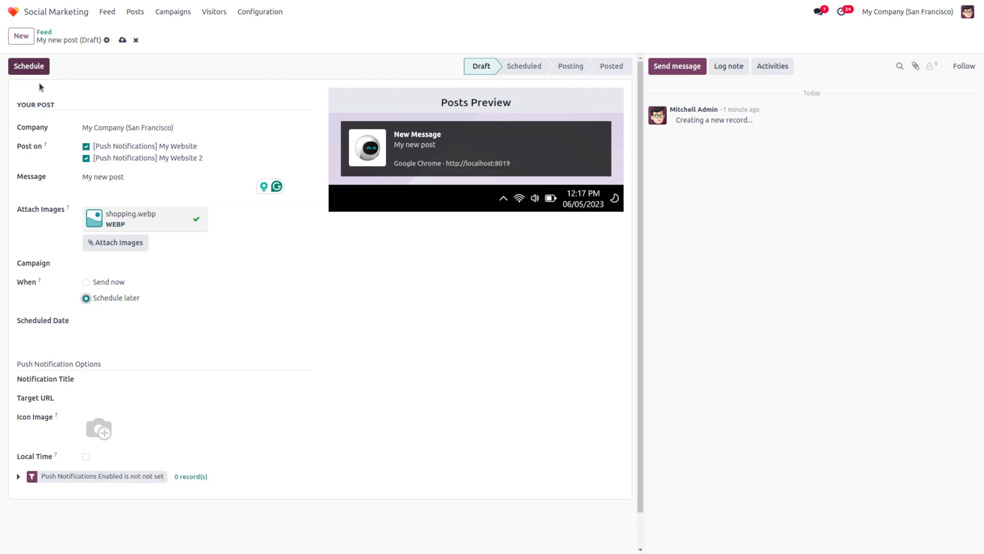
left_click(87, 283)
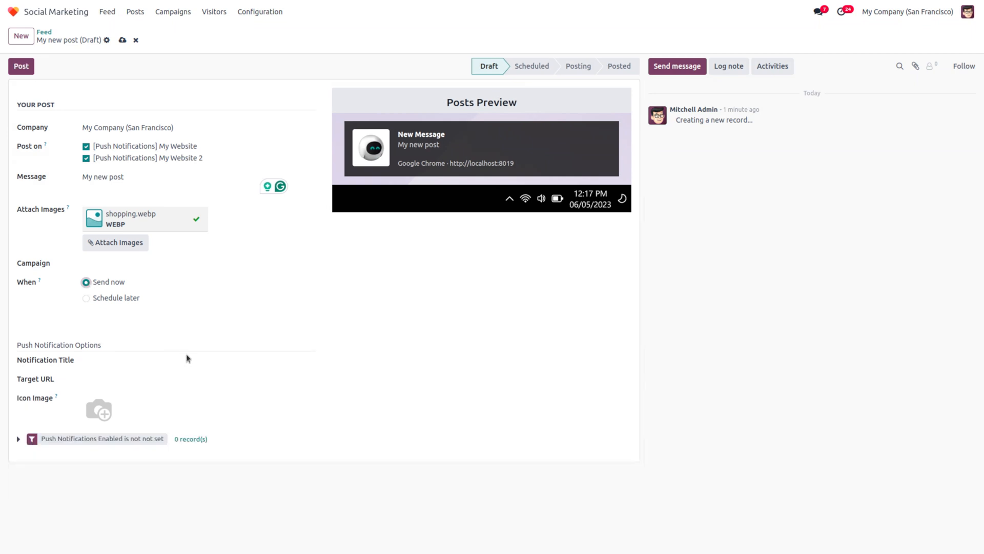
left_click(103, 363)
Step: Title the push notification 'Go with treand' and save the draft post
type("Go")
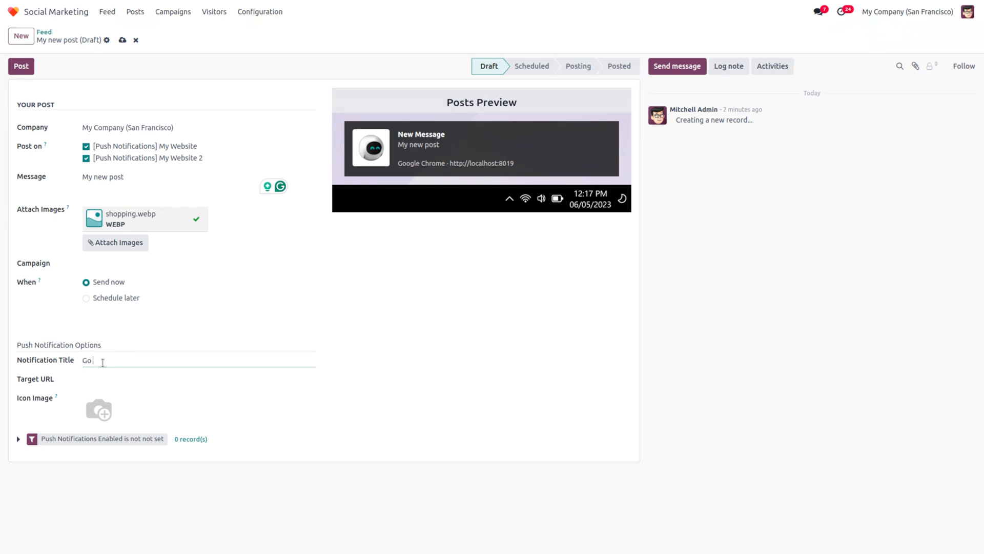
type(" with treand")
left_click(588, 329)
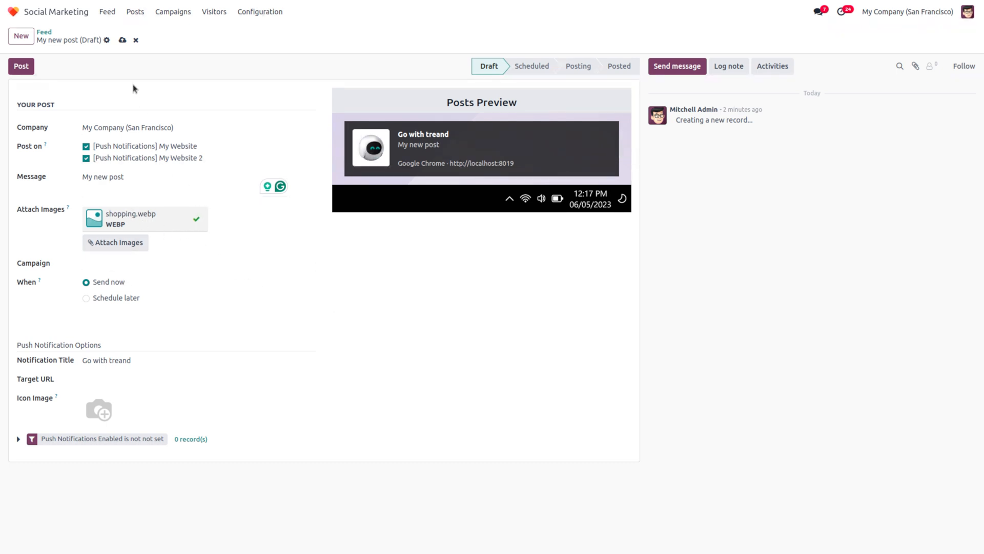
left_click(122, 40)
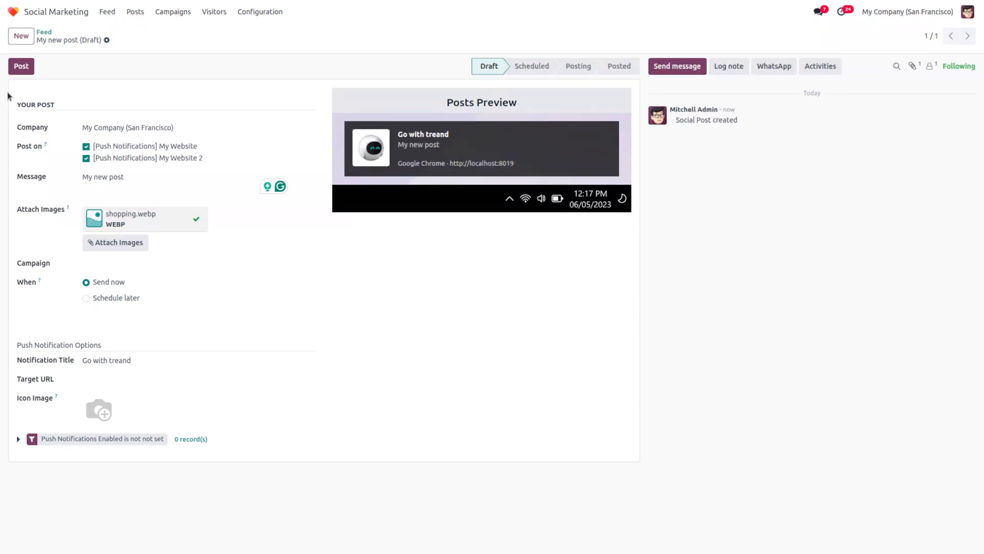
Step: Set the post to Send now and publish it to both websites
left_click(86, 298)
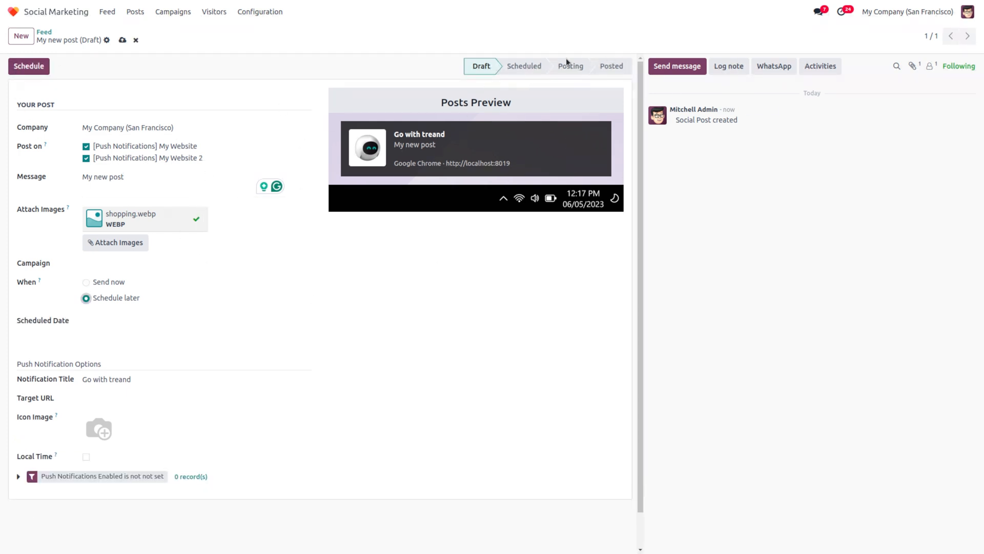
left_click(86, 282)
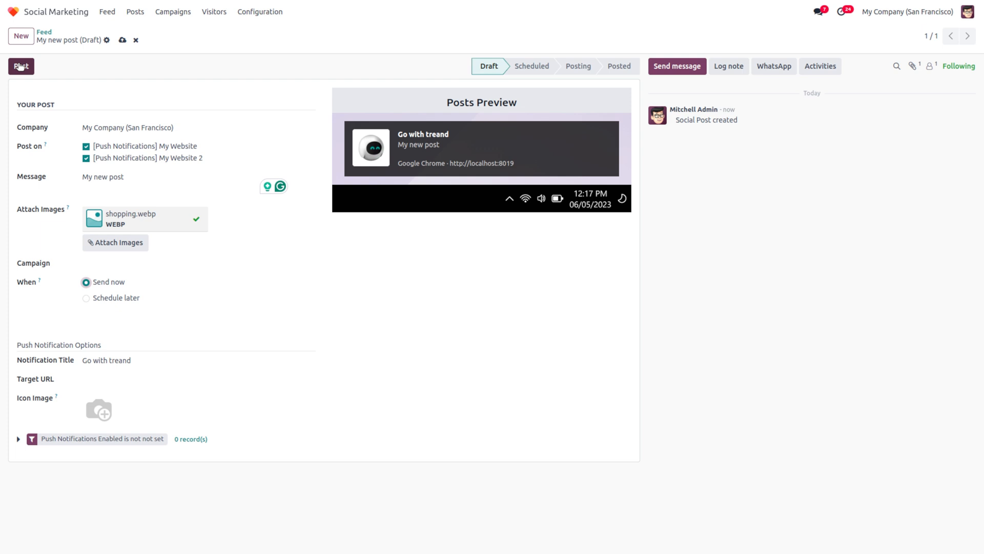
left_click(21, 66)
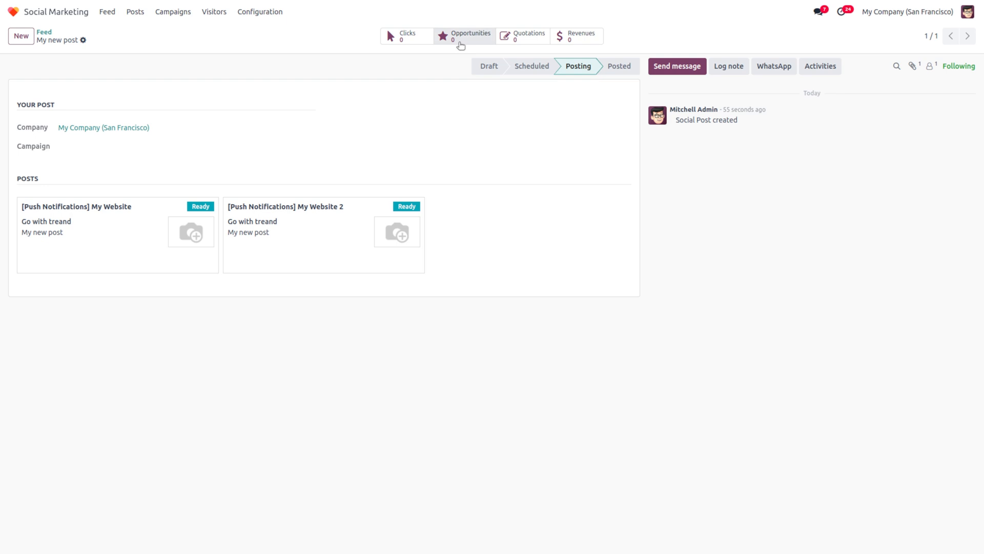
Step: Check the post's Opportunities and Quotations, returning to the My new post form each time
mouse_move(486, 61)
left_click(479, 39)
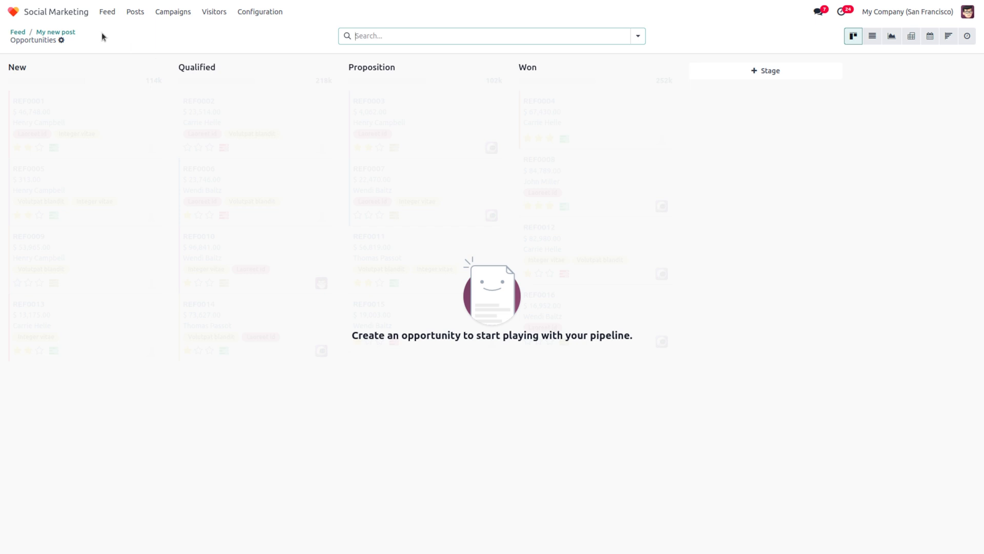
left_click(69, 33)
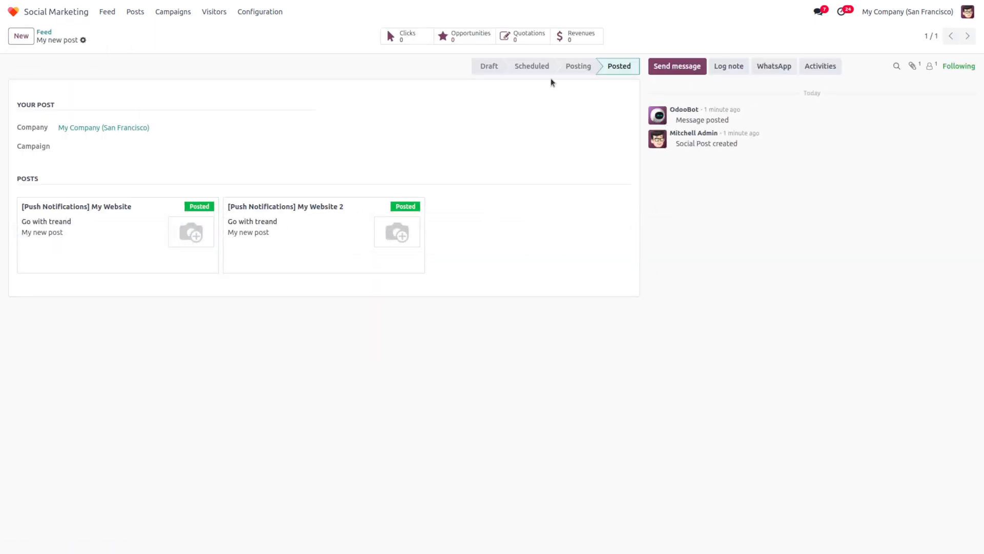
left_click(529, 43)
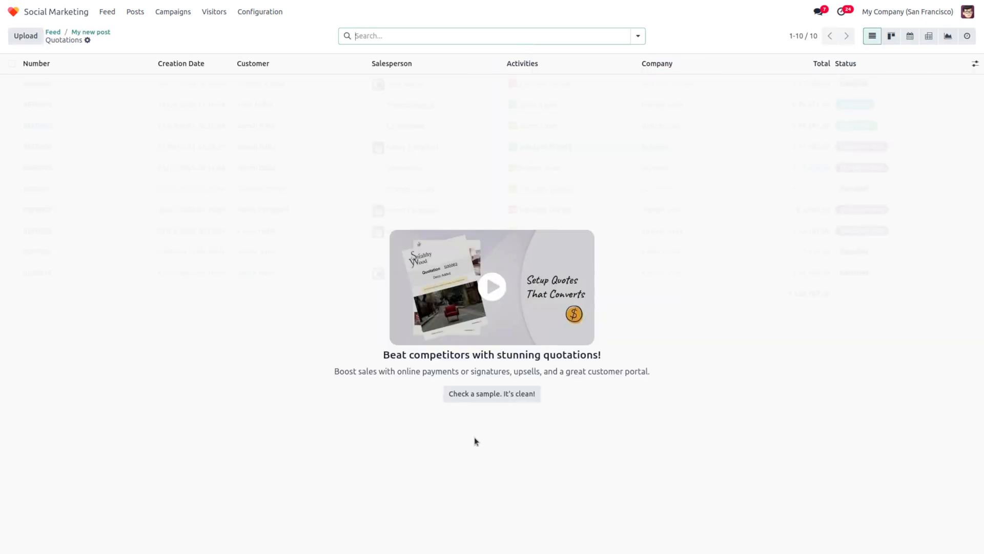
left_click(95, 34)
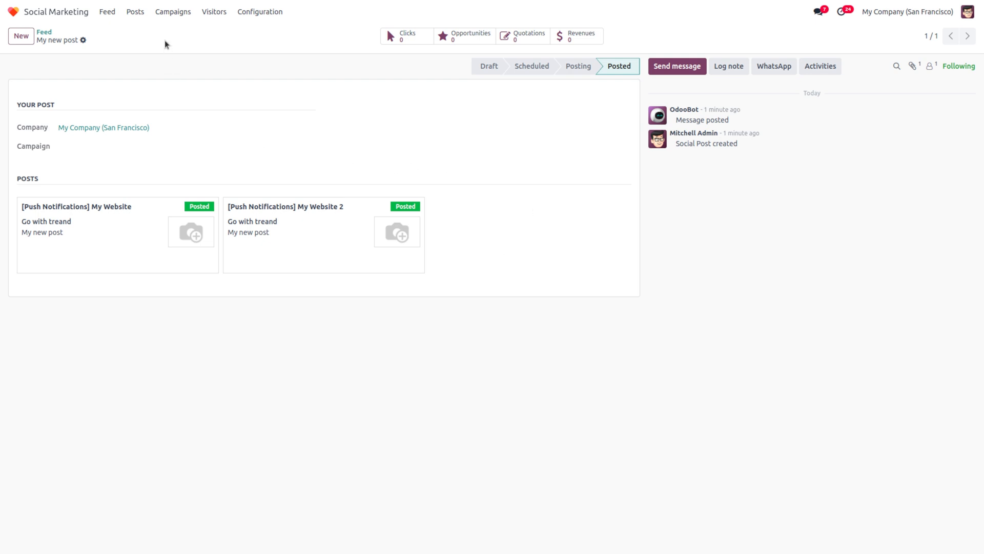
Step: Browse social Posts and Campaigns, ending on Visitors showing one visitor with 4 visits
left_click(260, 12)
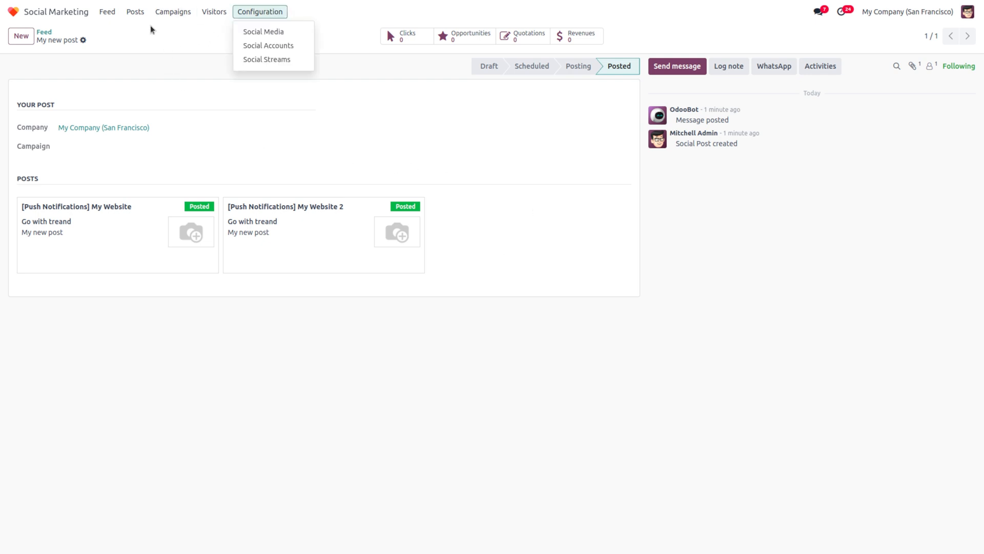
left_click(137, 40)
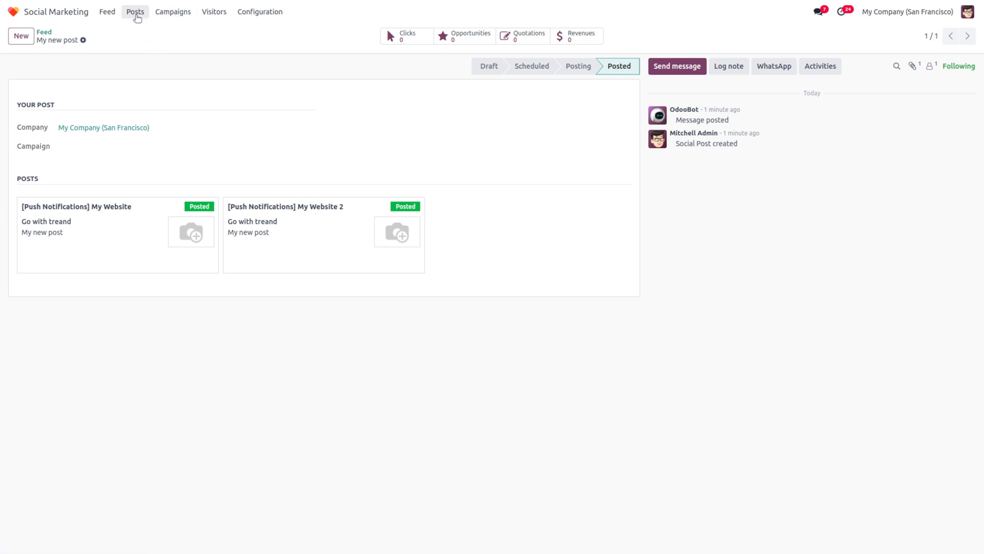
left_click(136, 12)
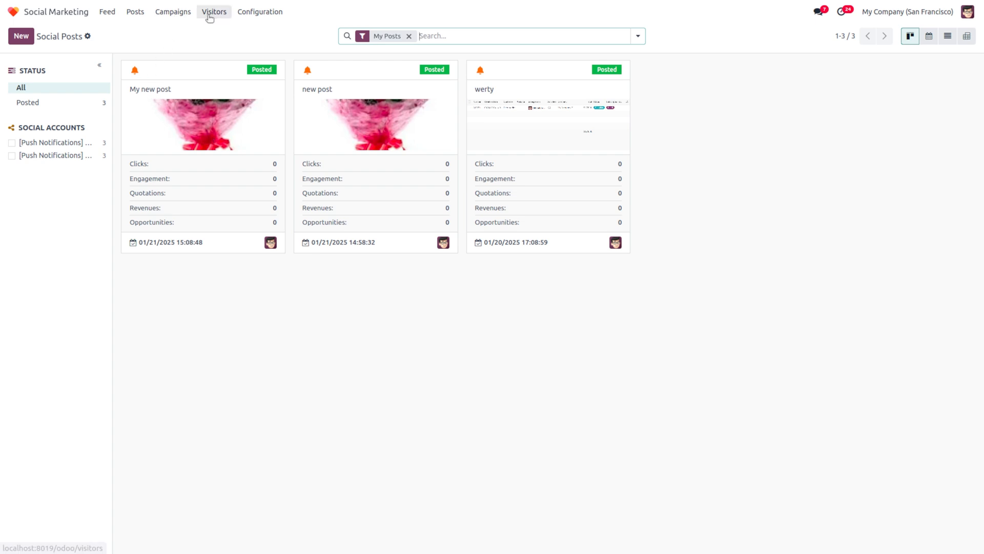
left_click(176, 15)
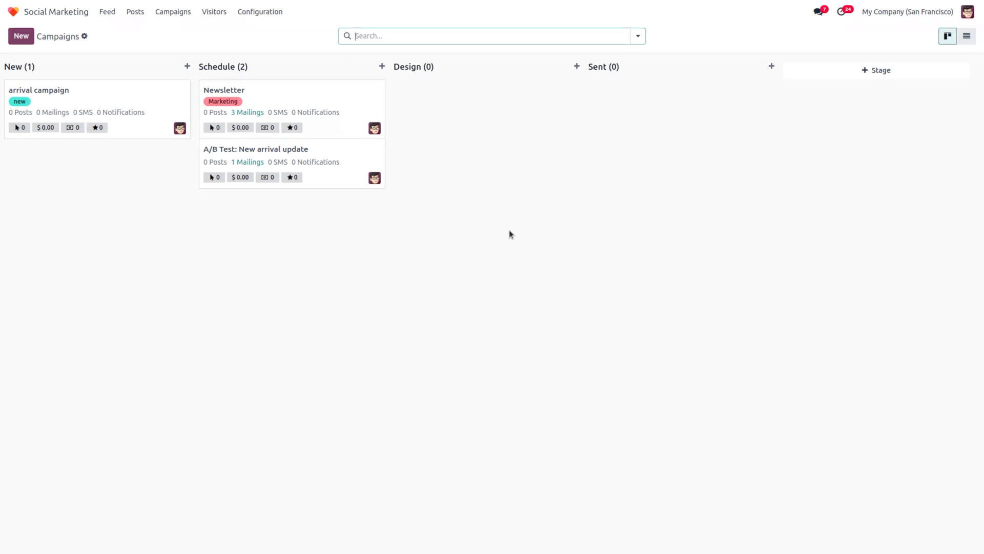
left_click(216, 15)
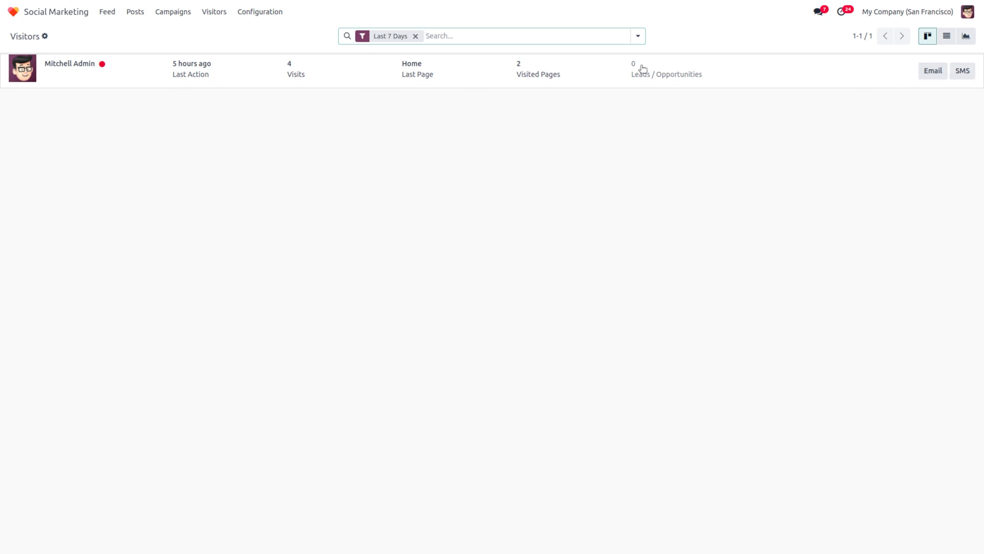
Step: Open the website visitor record with 4 visits and 6 page views, then return to the app grid
left_click(516, 72)
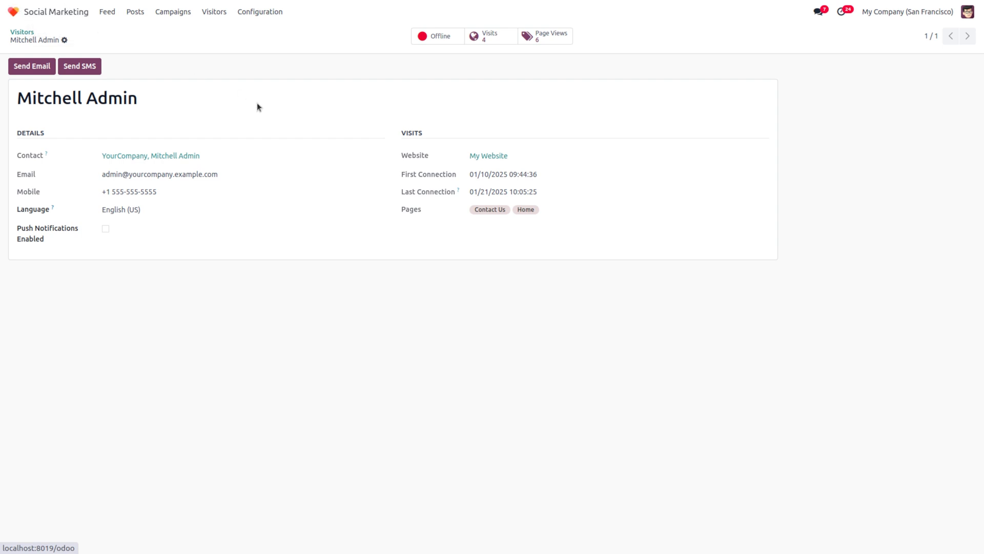
left_click(40, 15)
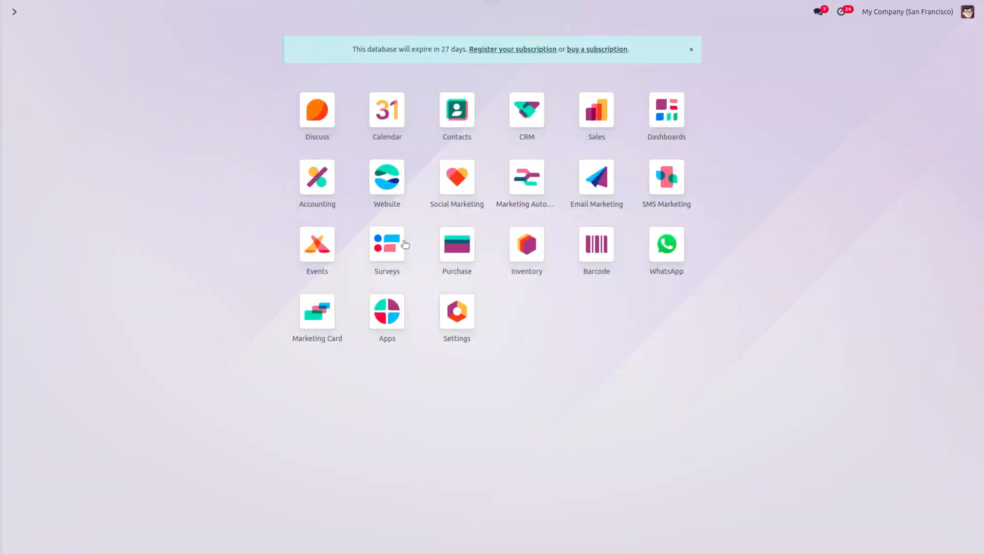
Step: Open the WhatsApp Template list showing six draft templates created by OdooBot
left_click(388, 177)
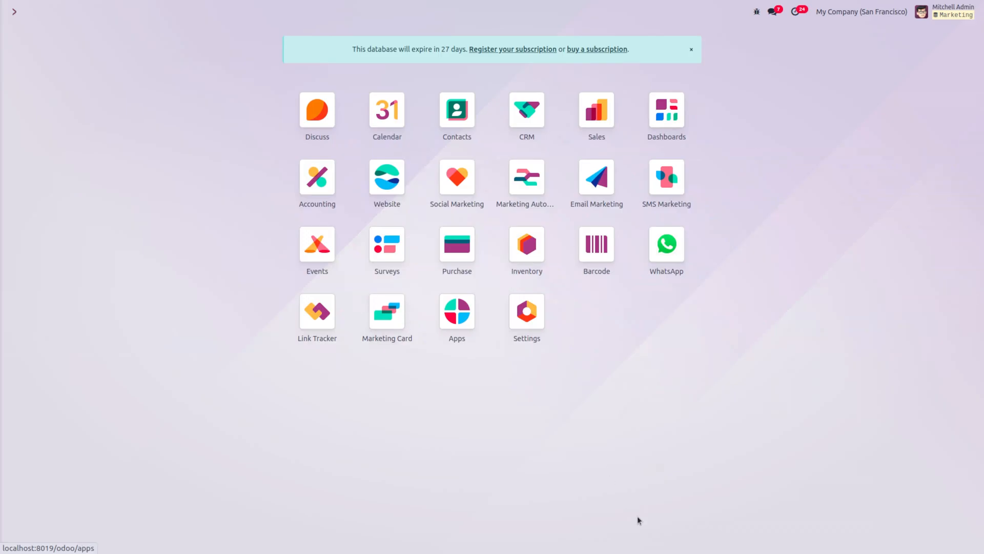
left_click(668, 246)
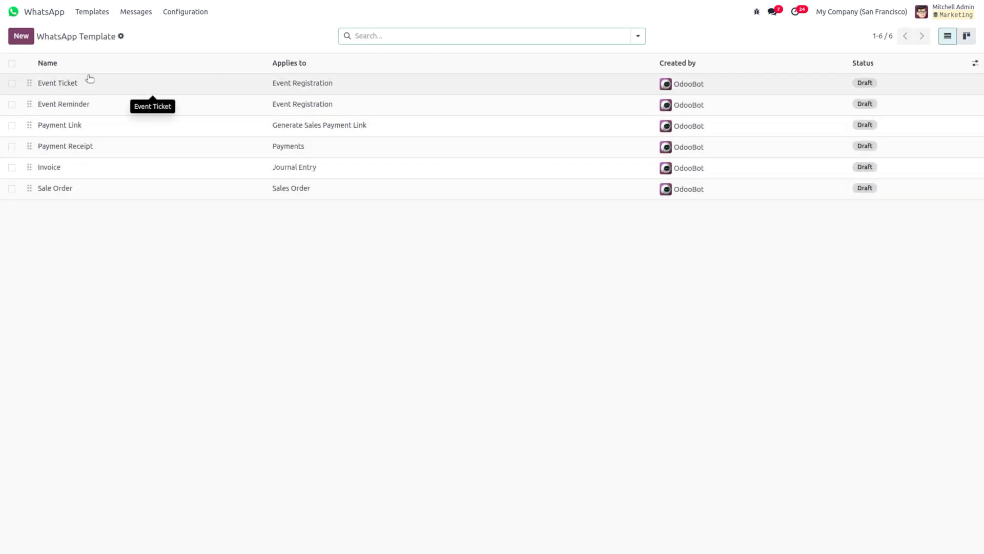
mouse_move(45, 68)
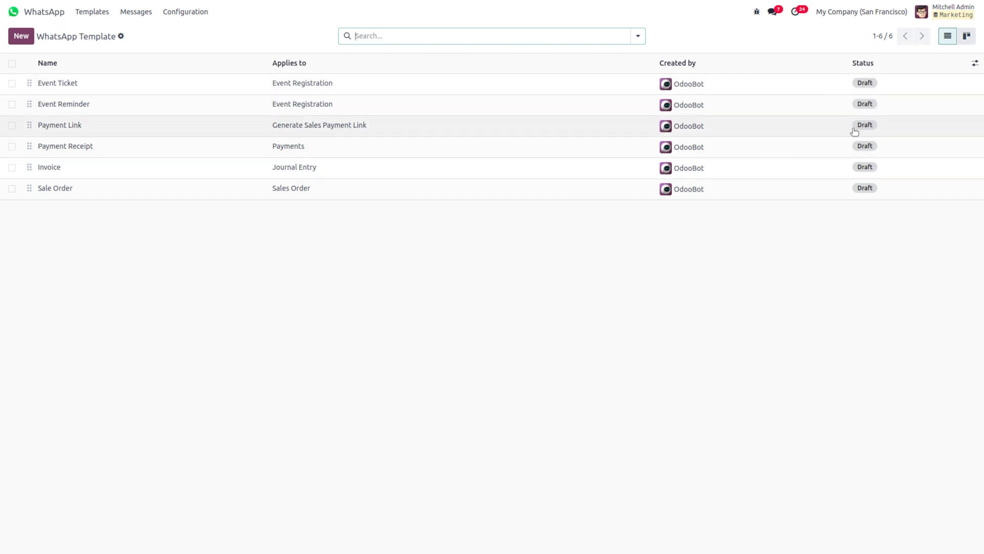
Step: Open the Event Ticket WhatsApp template, go back to the list, and reopen it
left_click(888, 87)
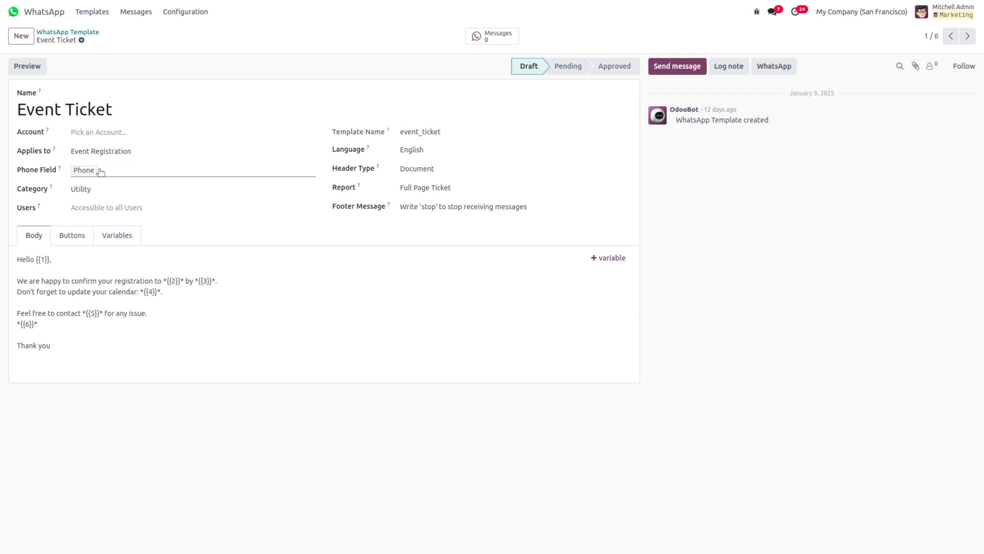
left_click(77, 35)
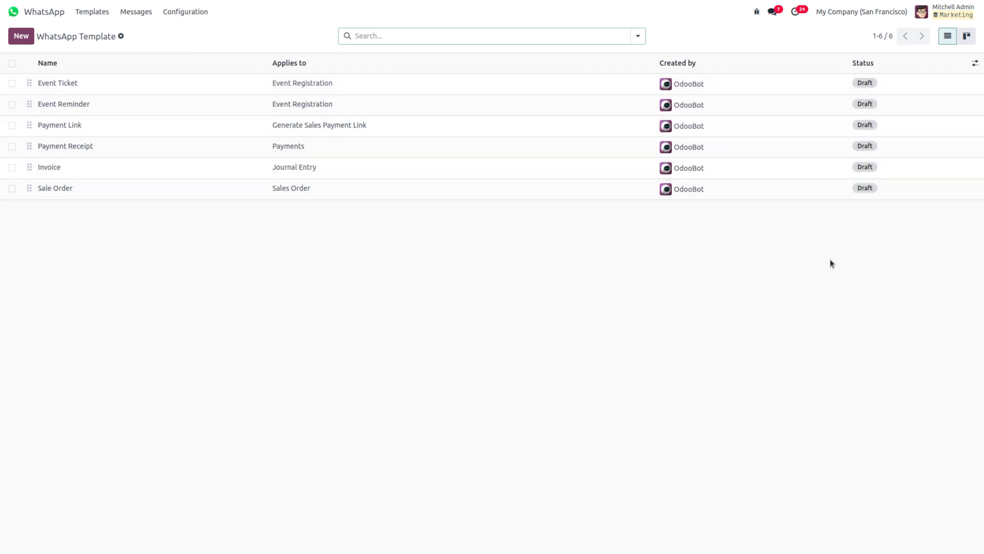
left_click(795, 87)
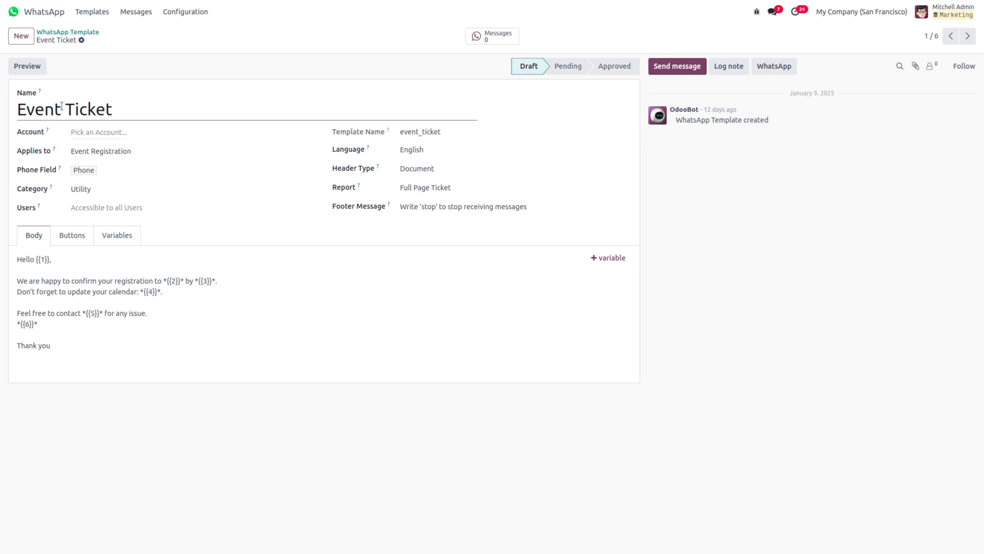
Step: Check the Account, Applies to and Phone Field options without changing any of them
left_click(147, 132)
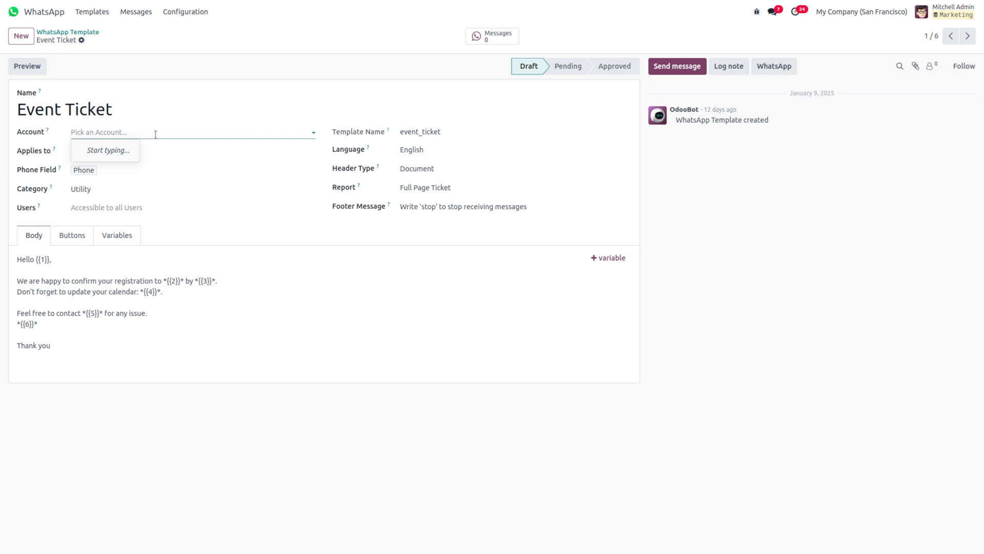
left_click(149, 125)
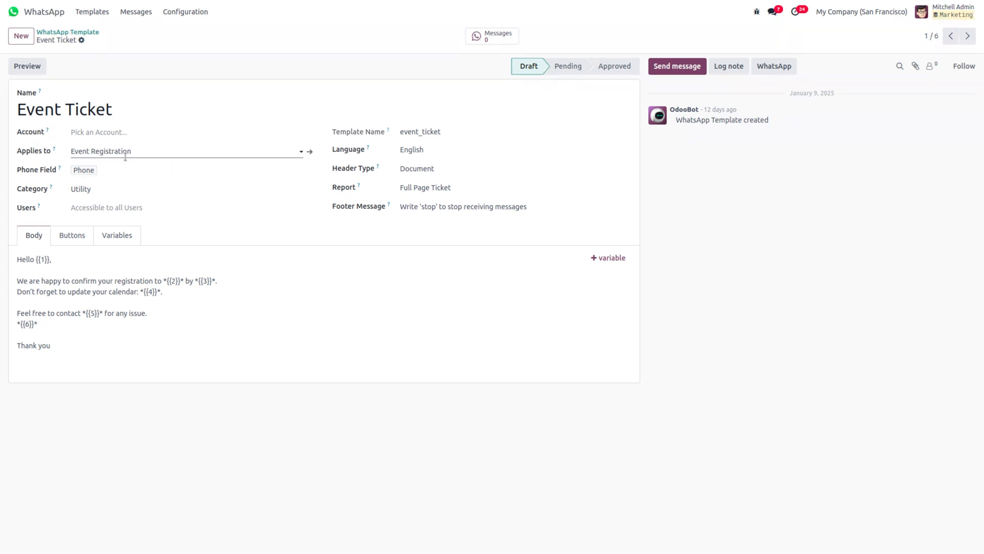
left_click(157, 151)
left_click(156, 151)
left_click(153, 175)
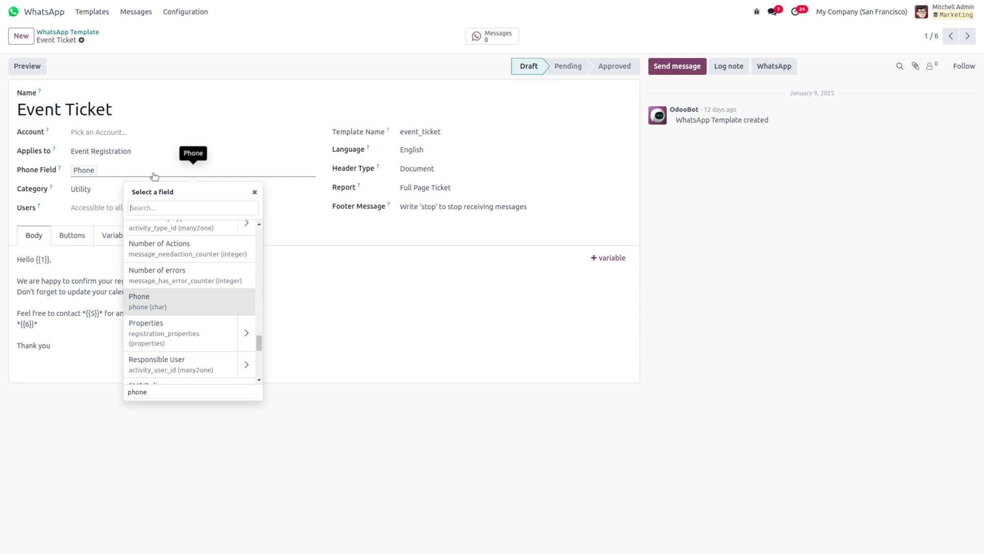
type("mo")
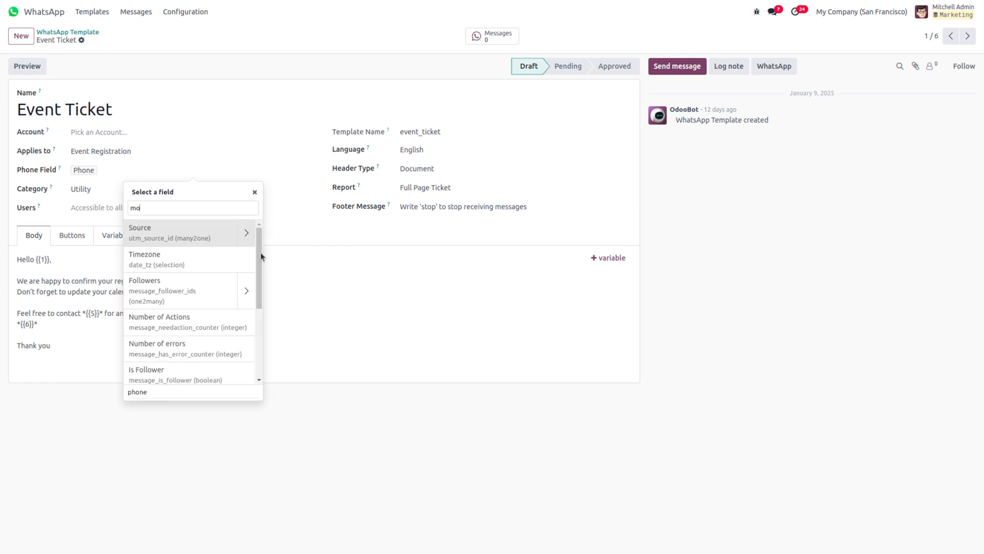
type("\\")
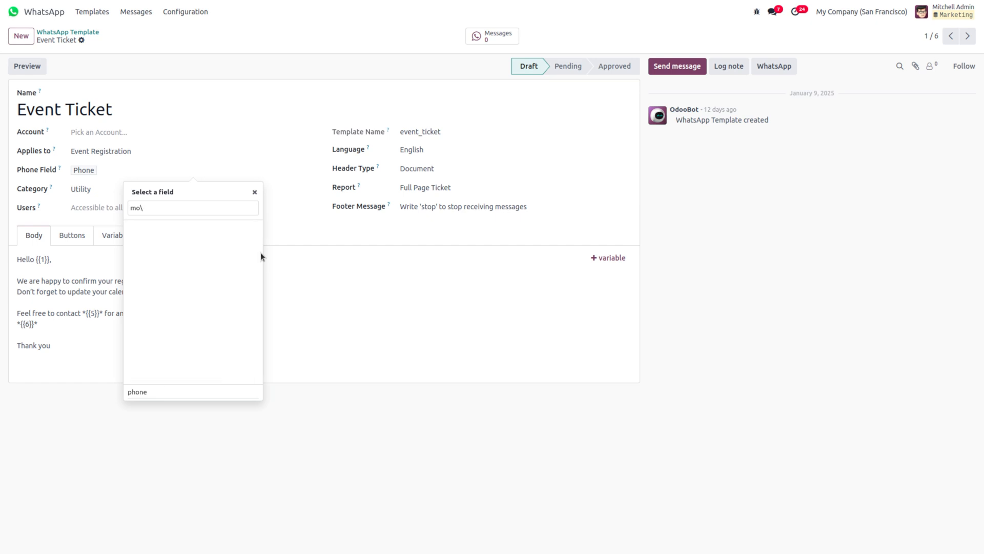
key("BackSpace")
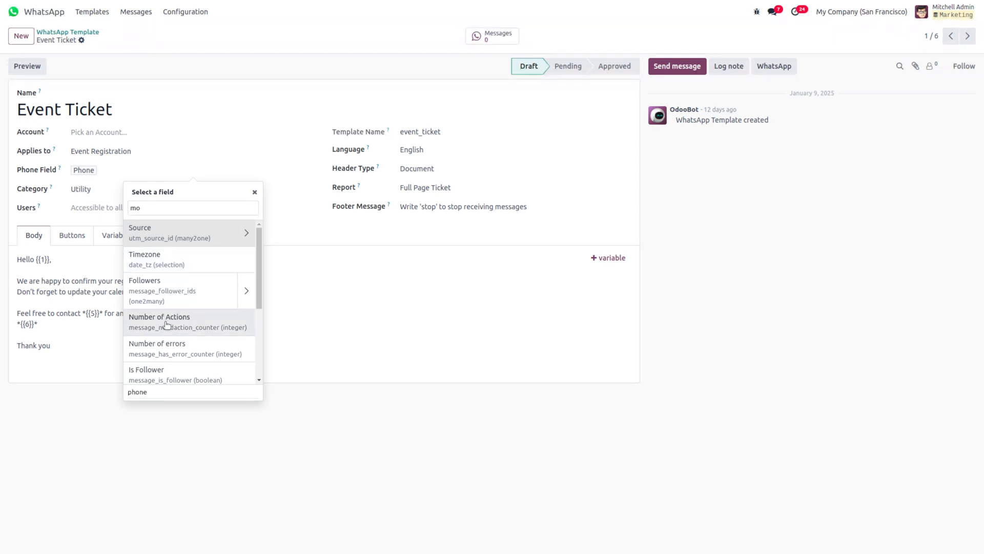
left_click(370, 336)
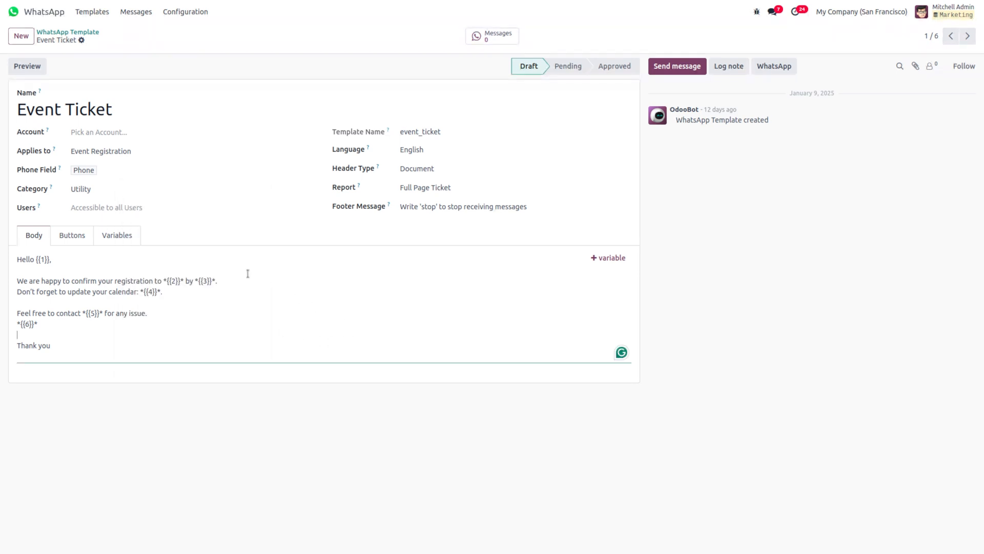
Step: Keep category Utility, give the admin user access, and show the six body variables
left_click(104, 188)
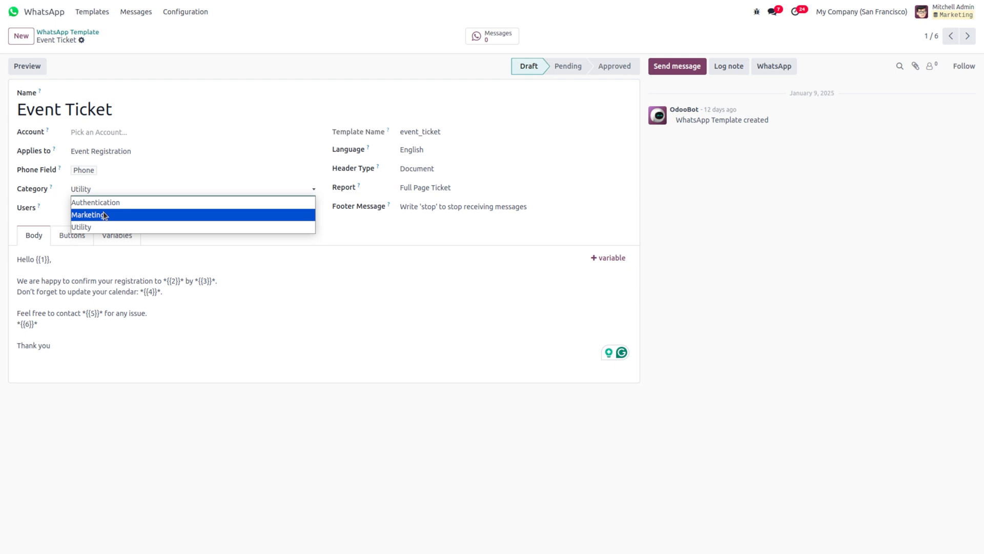
left_click(173, 192)
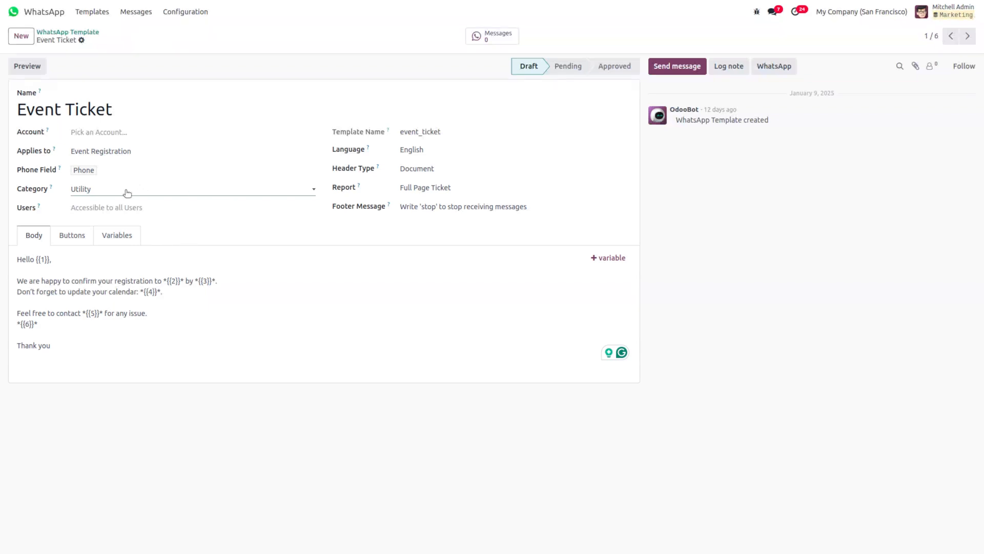
left_click(93, 208)
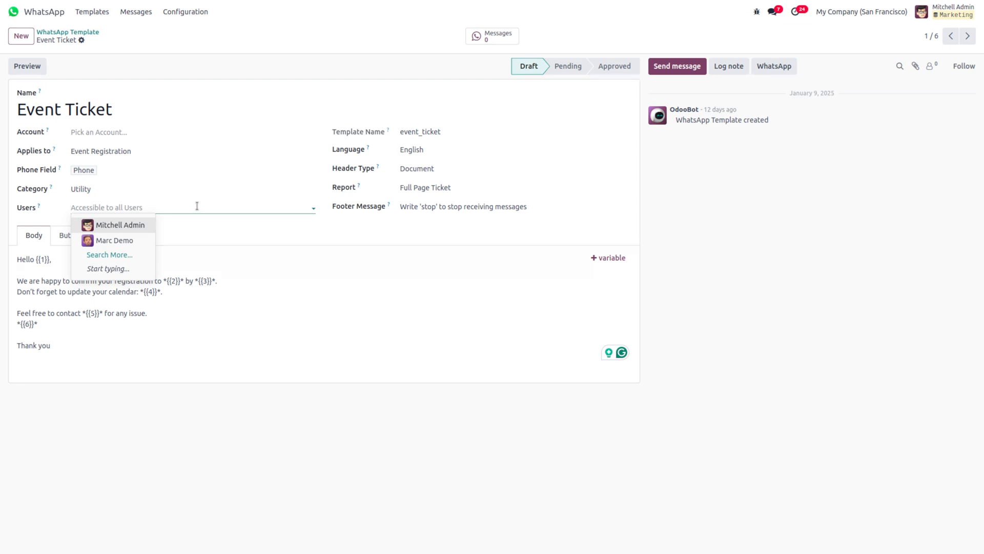
left_click(128, 225)
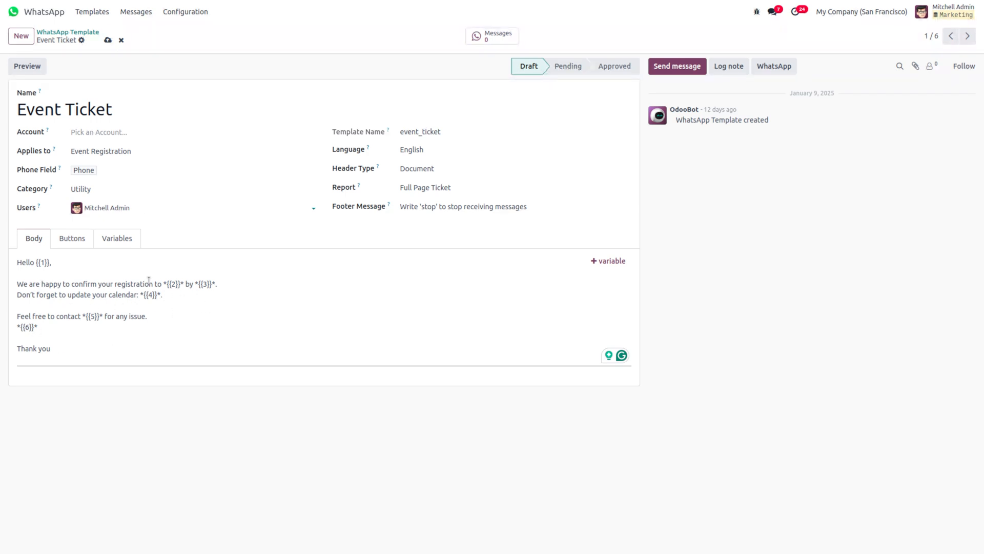
left_click(113, 236)
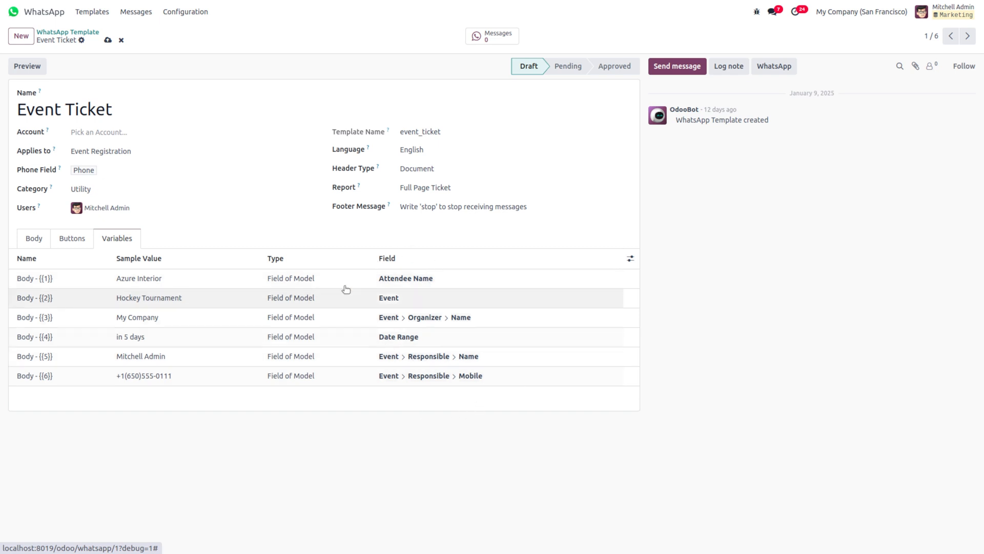
Step: Switch between the Body and Variables tabs, leaving the language as English
left_click(41, 237)
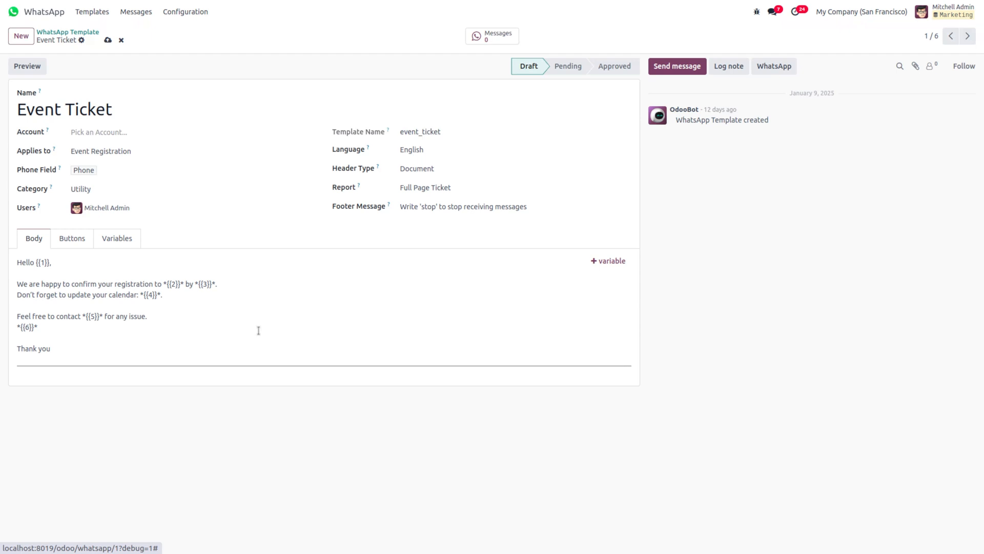
left_click(117, 236)
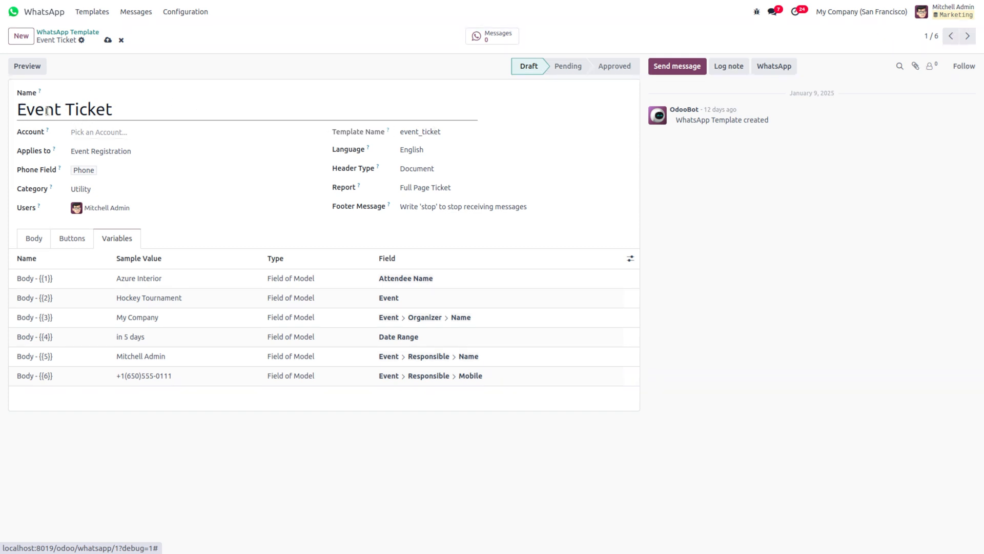
left_click(445, 153)
left_click(444, 153)
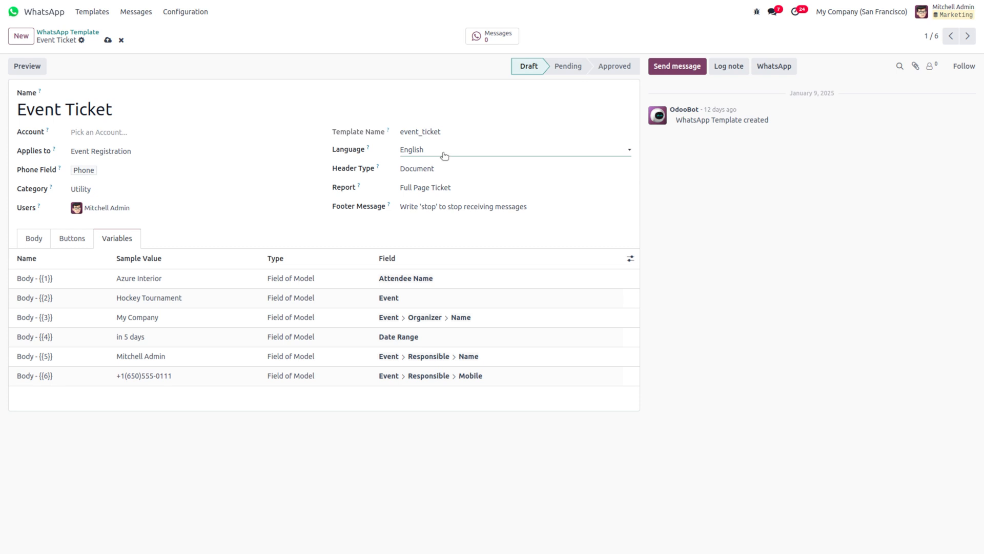
Step: Keep the Document header with the Full Page Ticket report, then save the template
left_click(437, 168)
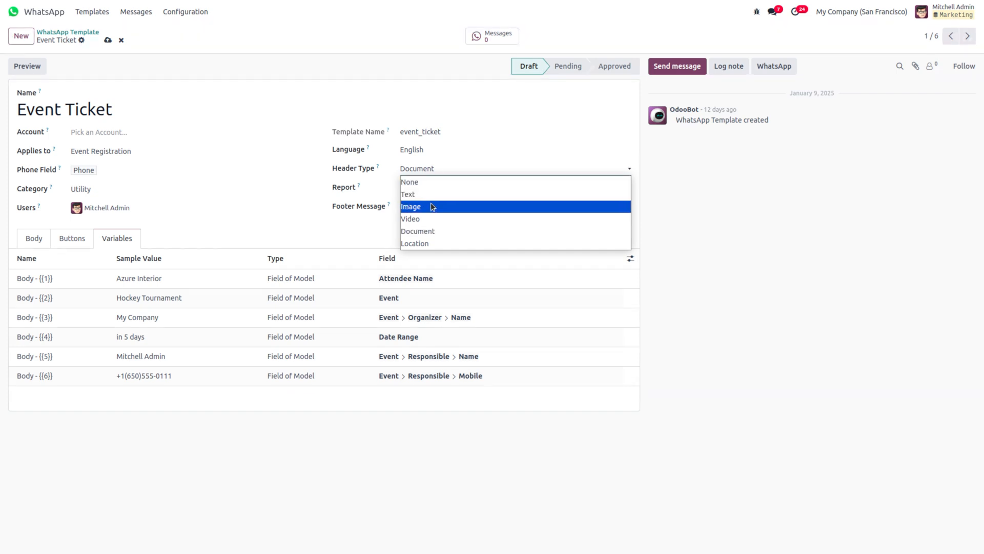
left_click(434, 232)
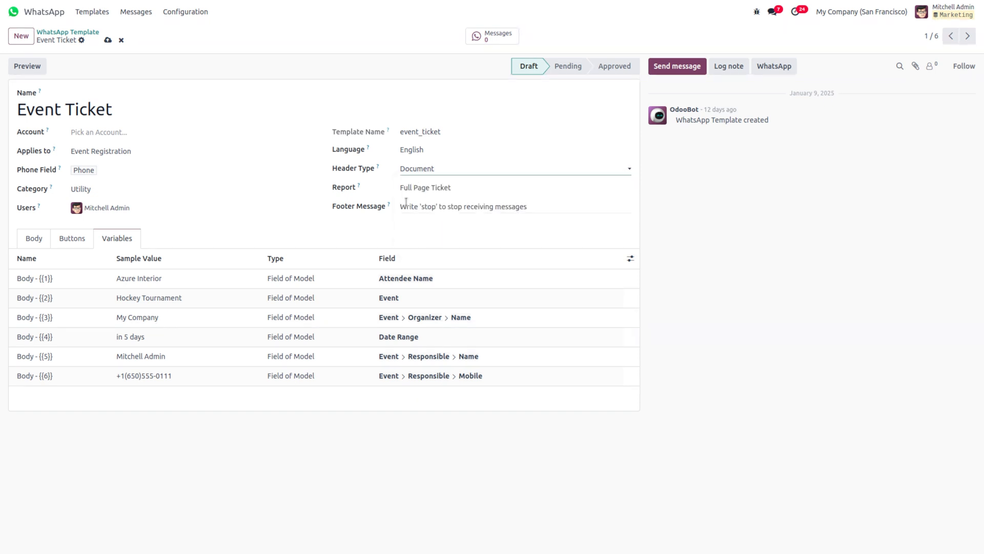
left_click(441, 188)
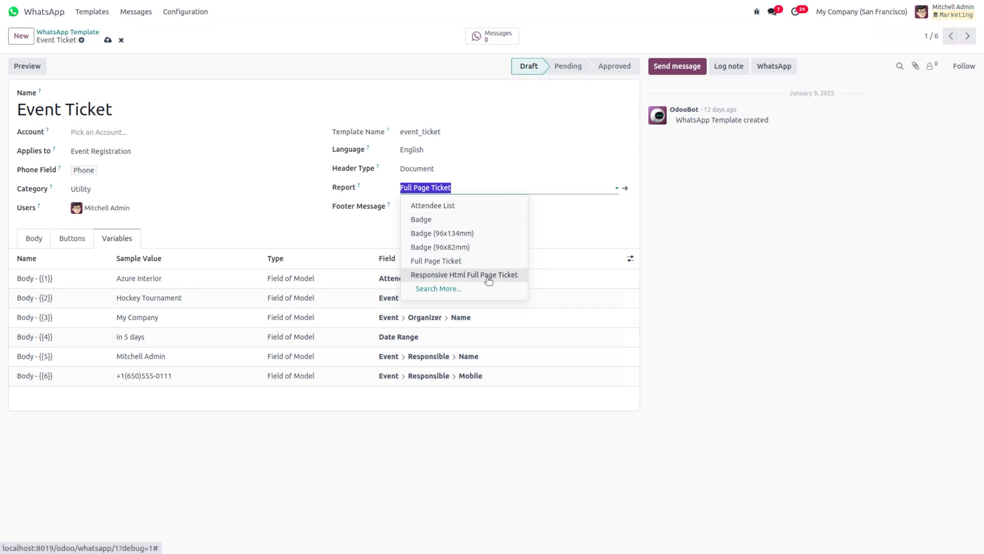
left_click(482, 183)
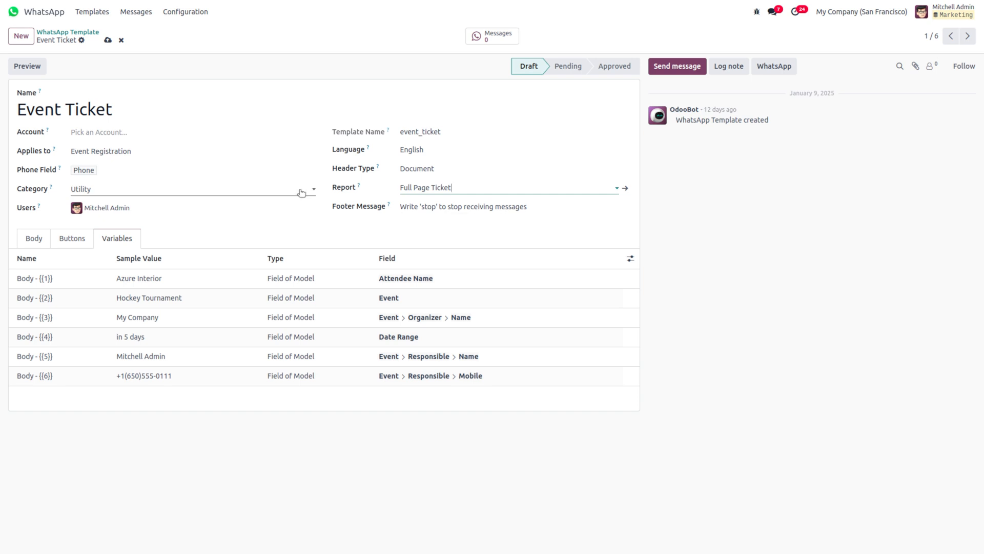
left_click(107, 41)
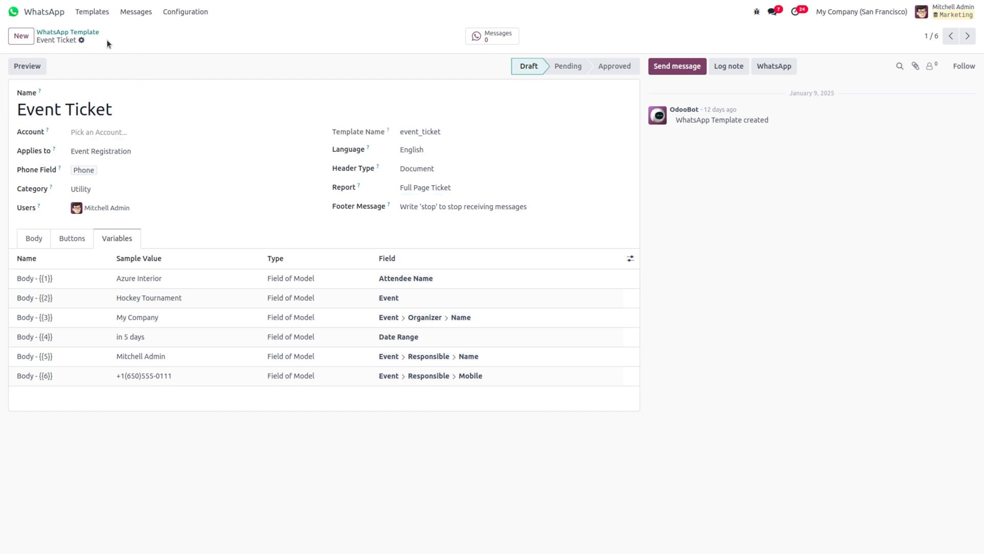
Step: Go to WhatsApp Messages and remove the Last Week filter, showing no messages exist
left_click(85, 33)
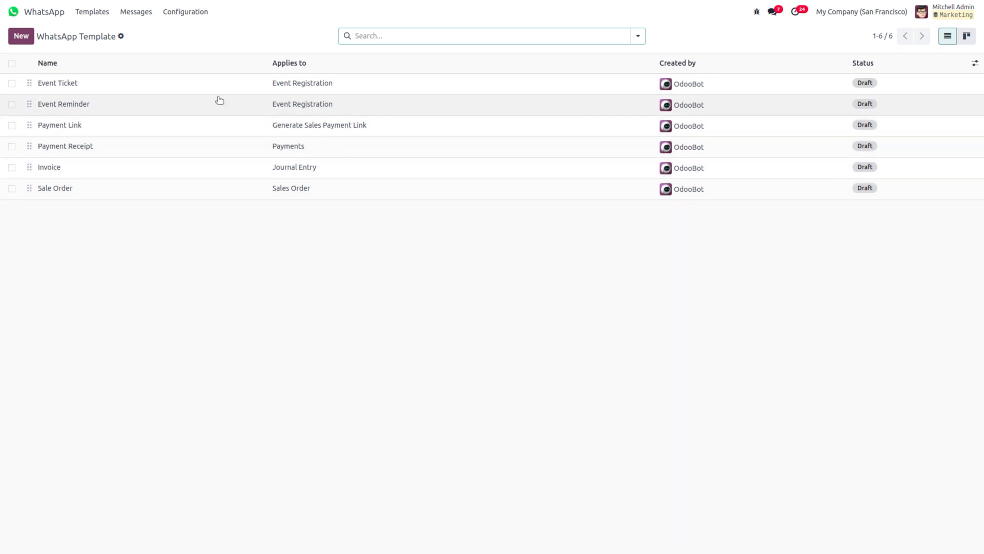
left_click(128, 15)
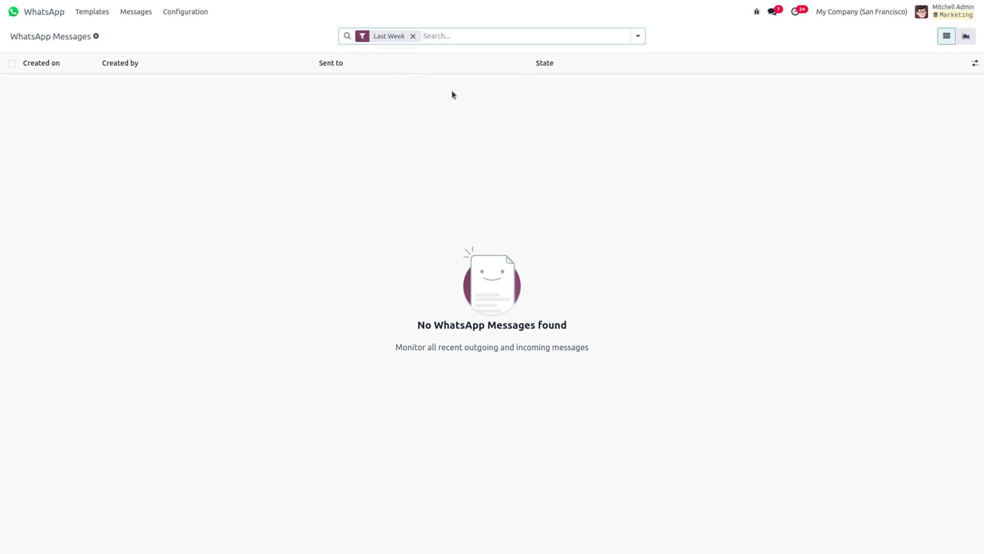
left_click(413, 37)
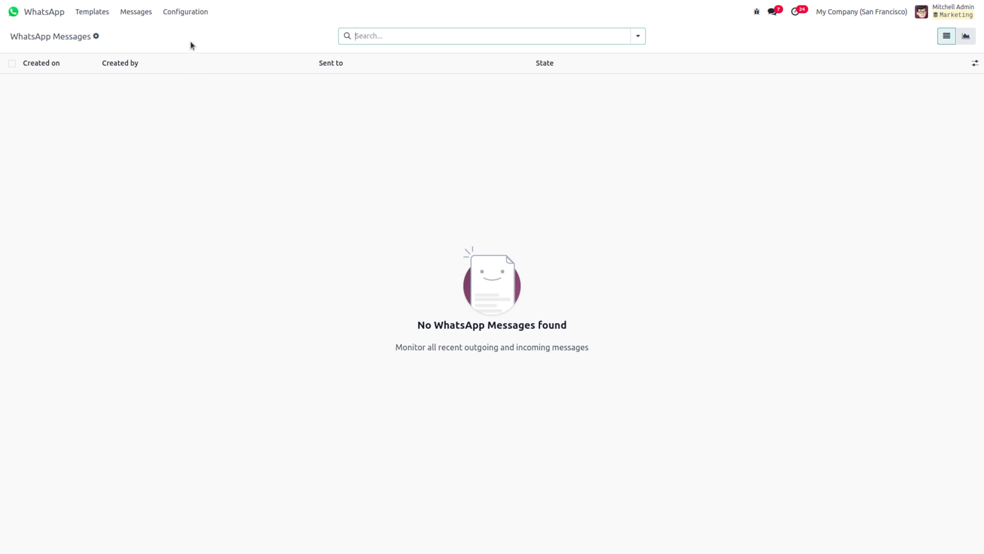
left_click(191, 14)
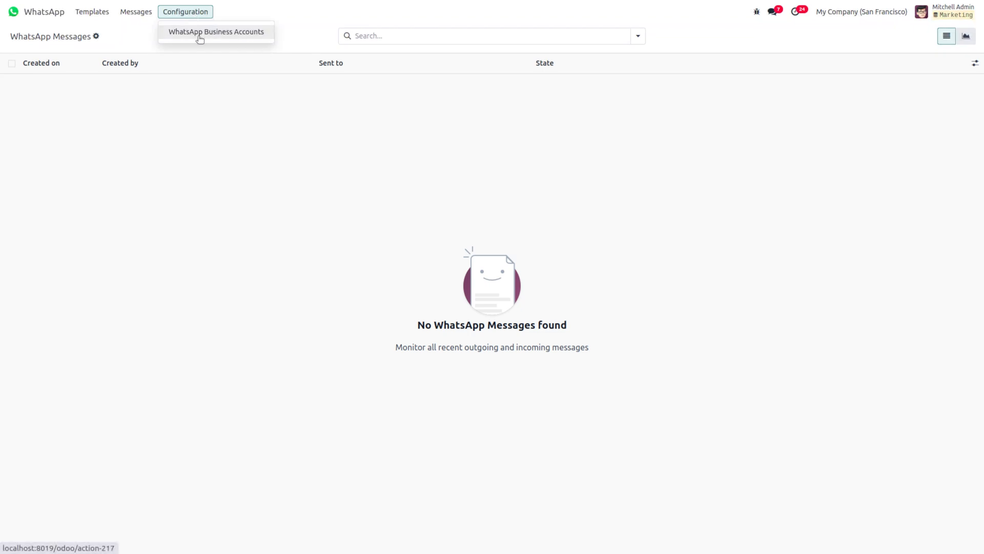
Step: Open WhatsApp Business Accounts, try saving an empty new account, then discard it
left_click(200, 33)
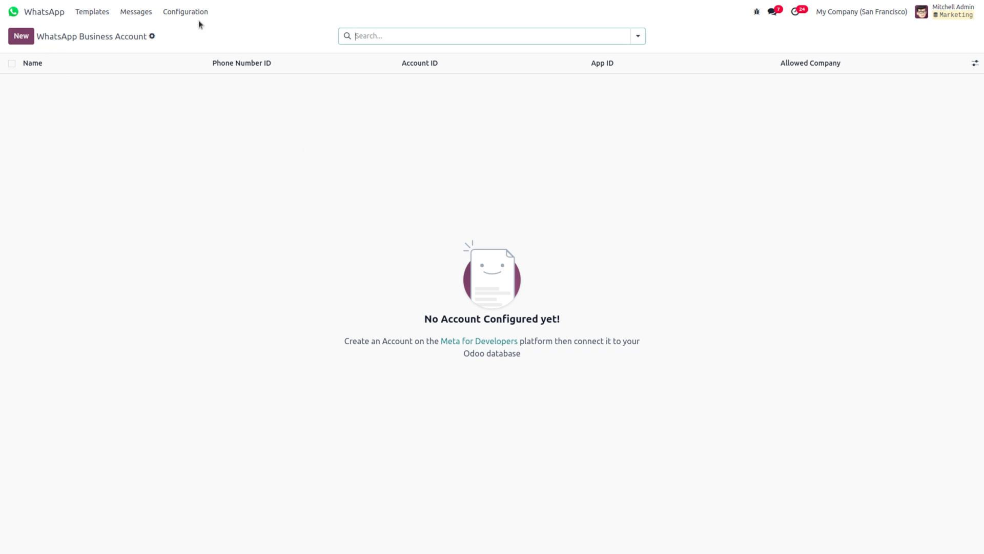
left_click(20, 37)
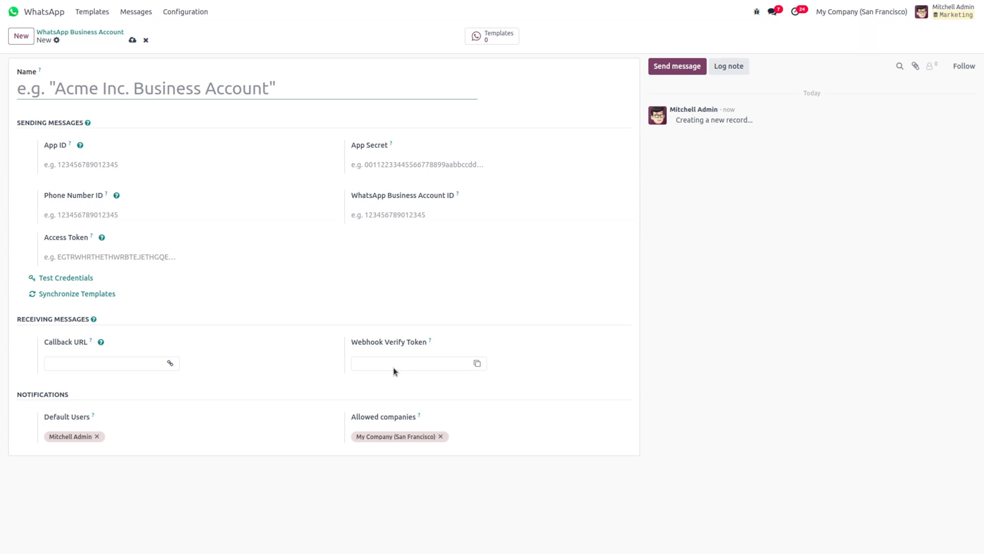
left_click(132, 40)
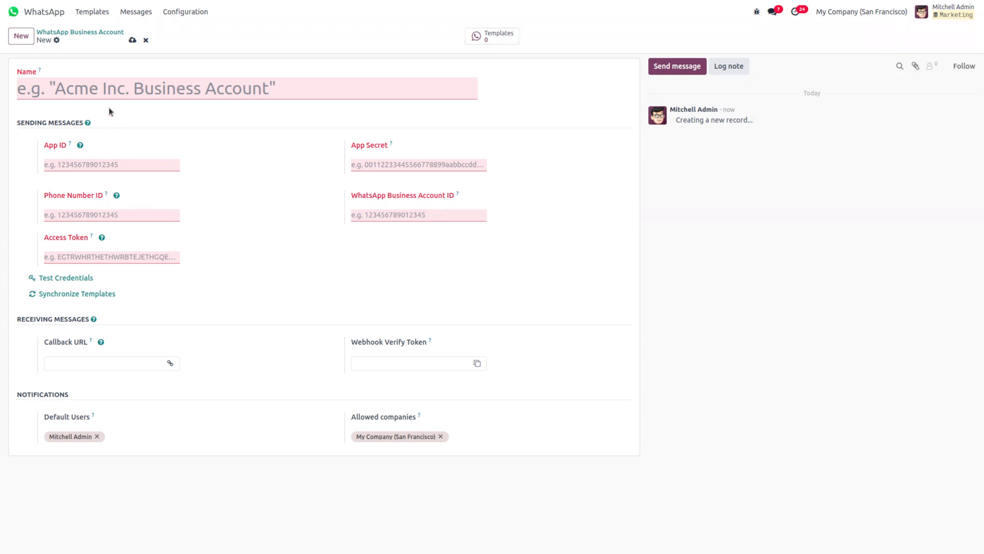
left_click(145, 40)
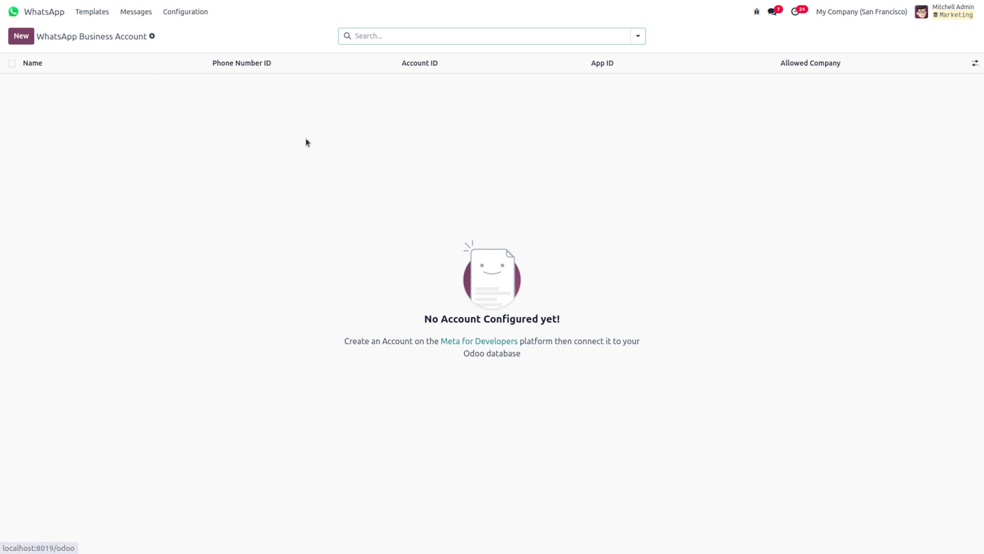
Step: Return to the main apps menu and launch the Surveys app
left_click(14, 12)
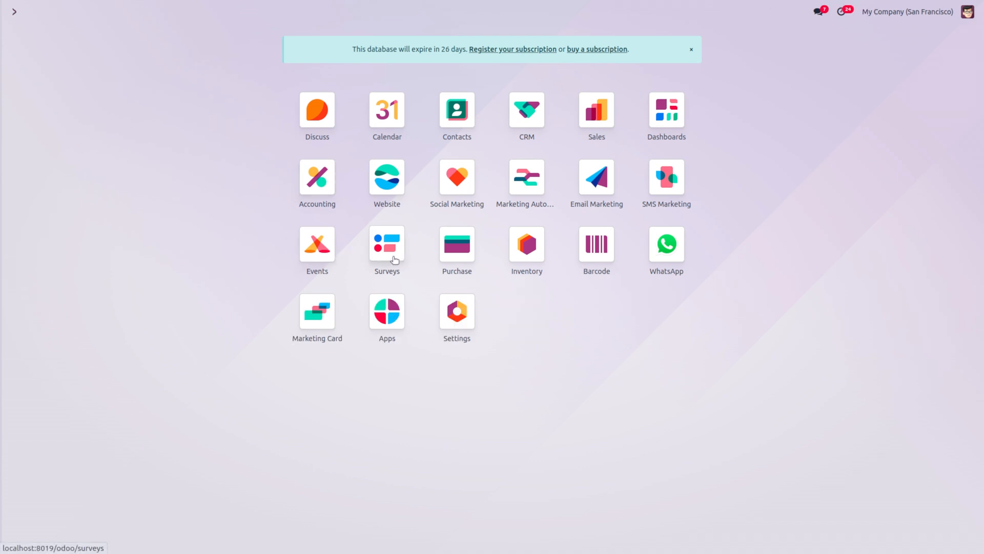
left_click(391, 241)
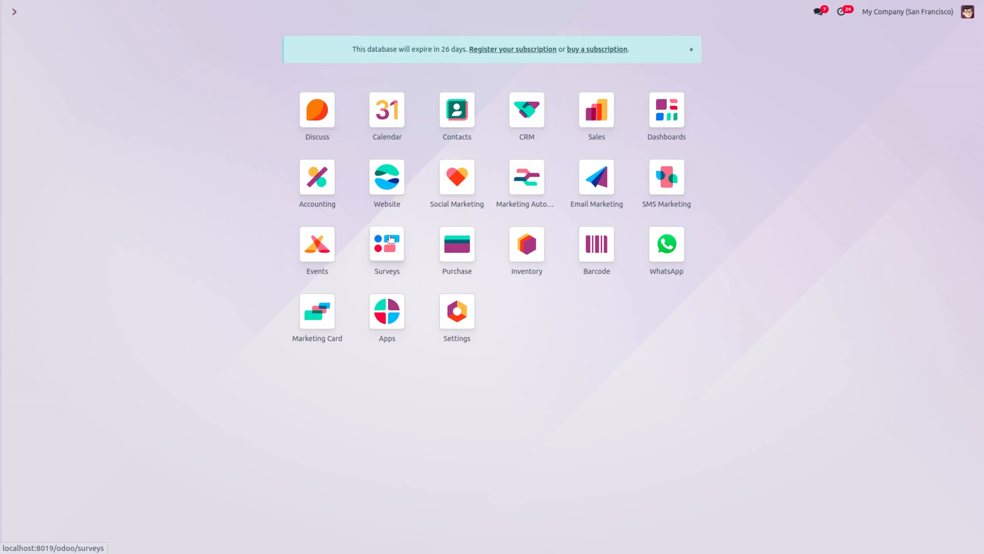
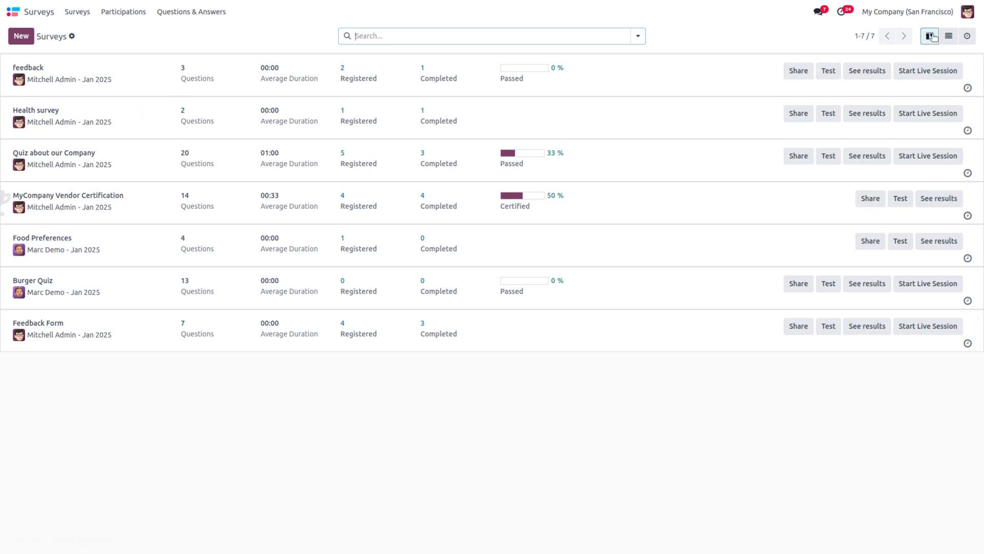
Step: Browse the surveys in list and activity views, then view participations and all questions
left_click(949, 36)
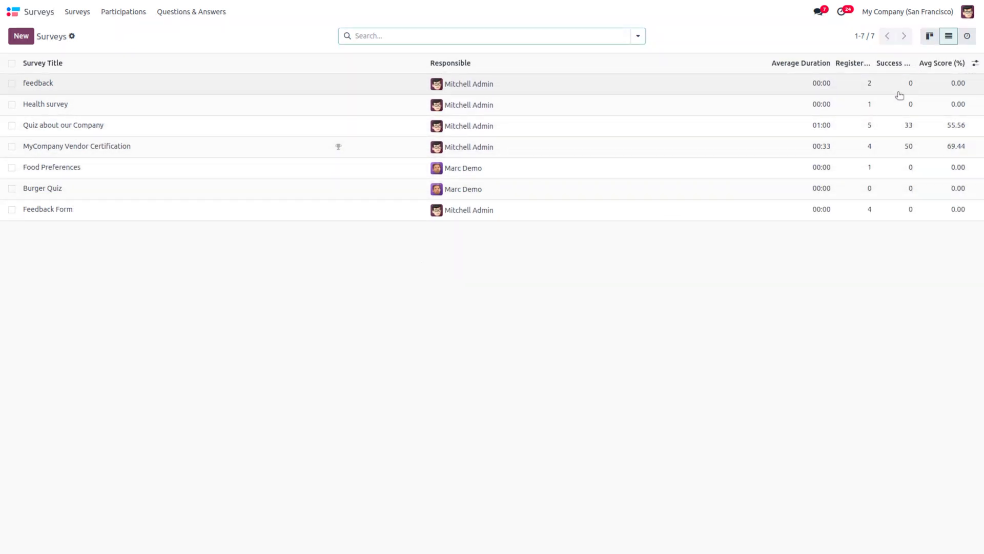
left_click(965, 37)
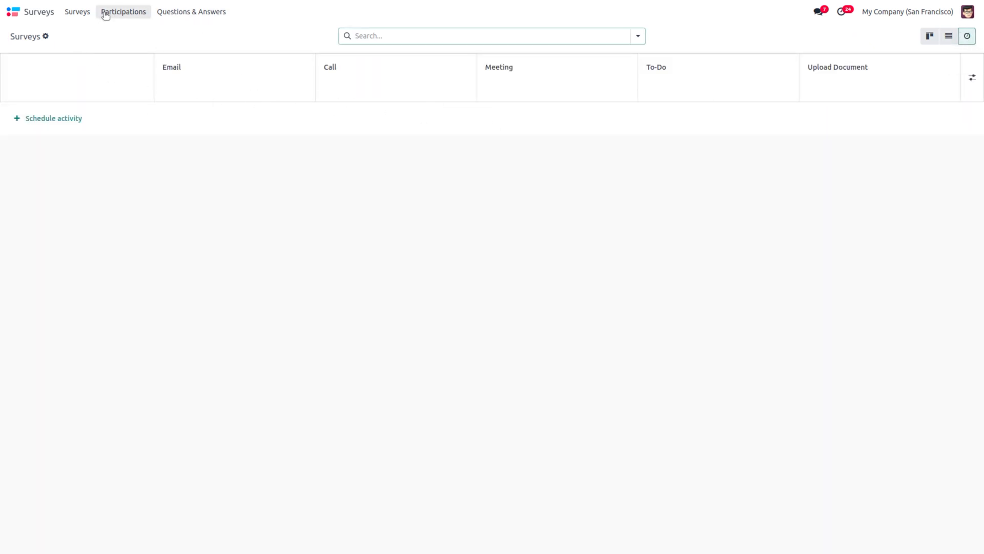
left_click(74, 13)
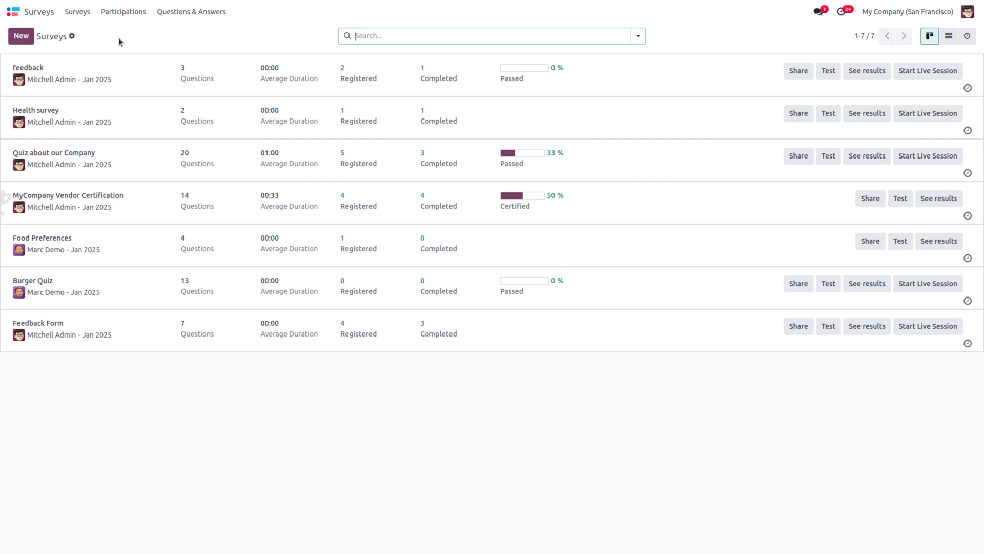
left_click(123, 12)
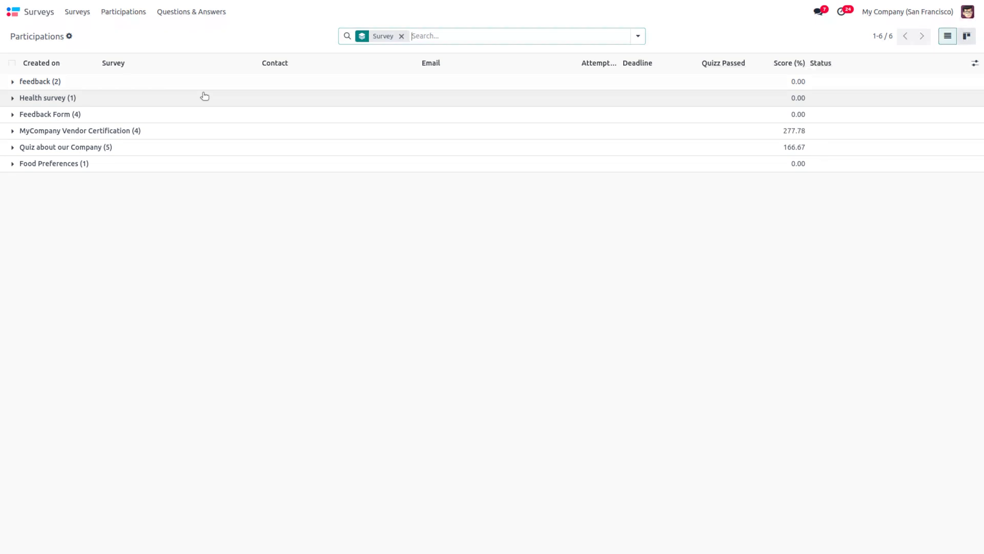
left_click(186, 15)
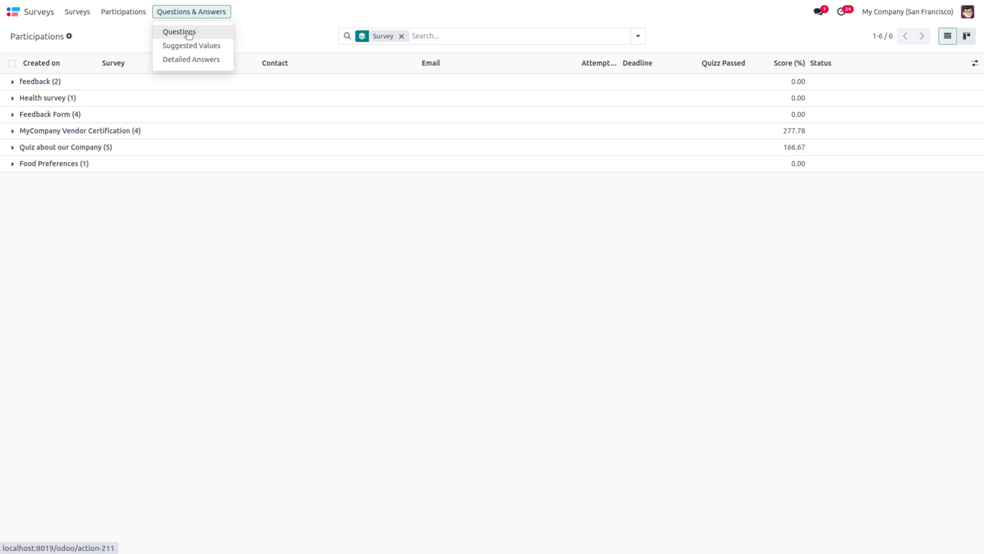
left_click(189, 32)
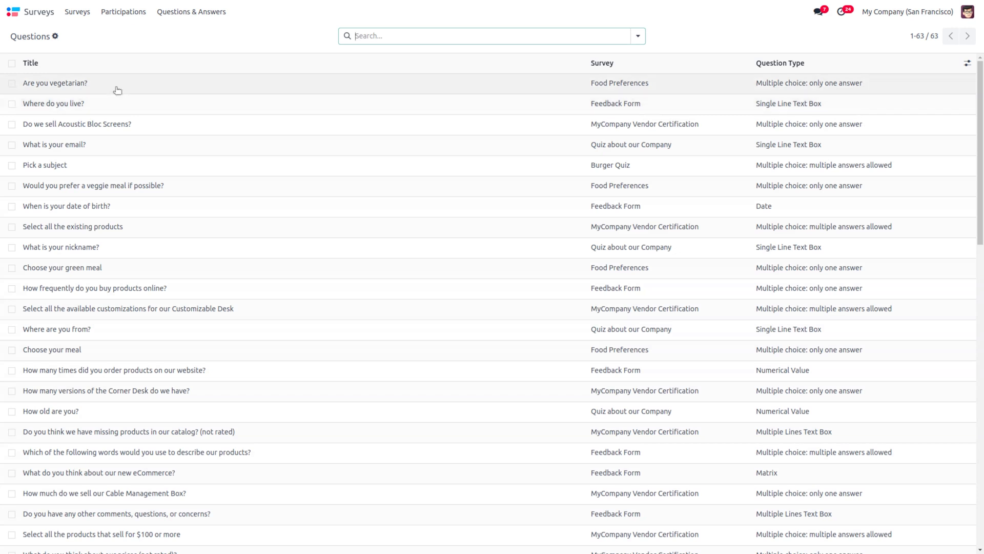
left_click(79, 13)
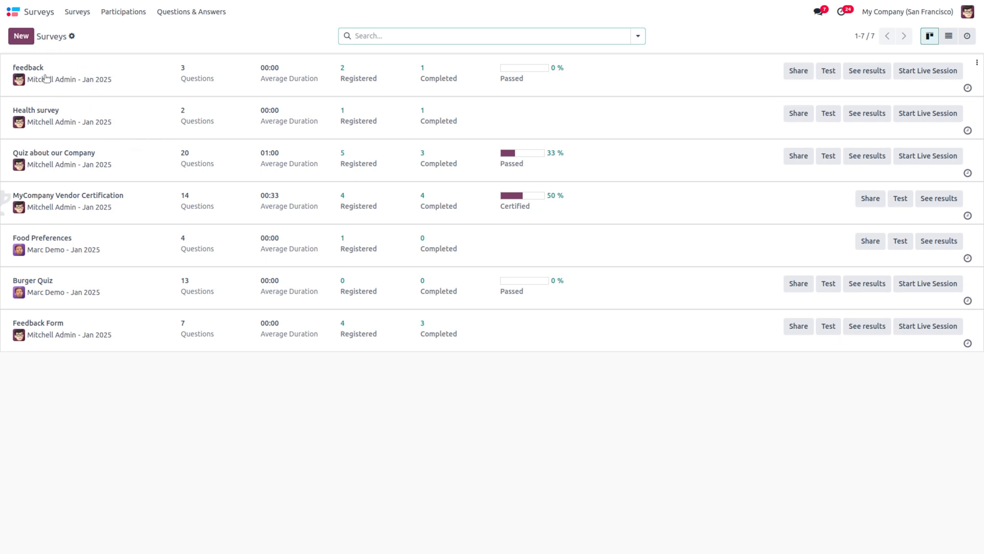
Step: Create a new survey titled 'Personal information', keeping the existing responsible user
left_click(21, 36)
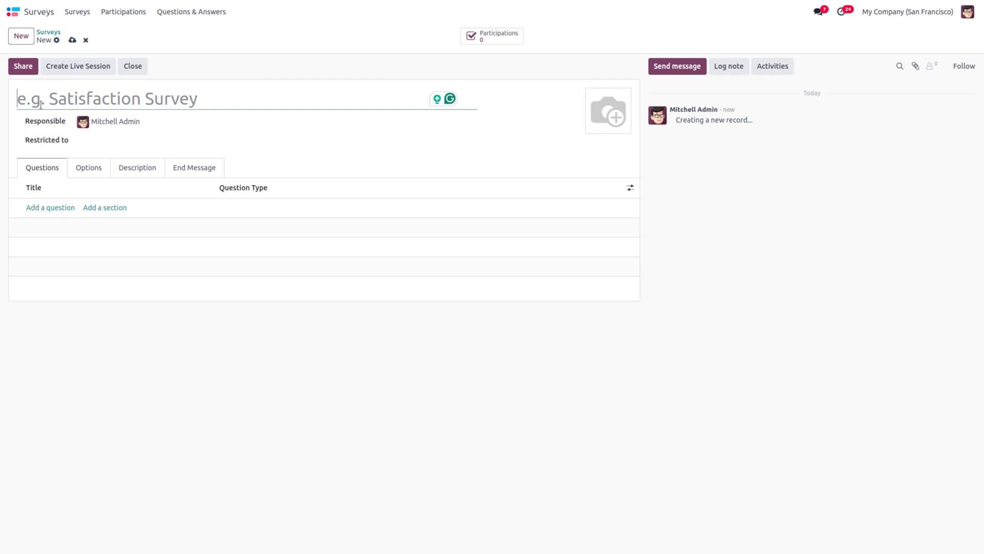
type("P")
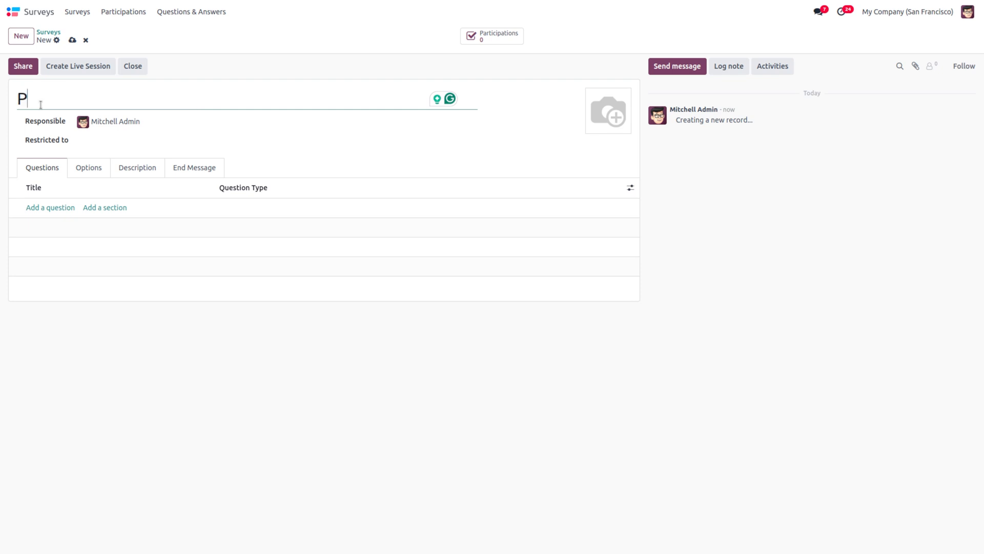
type("ersonal ")
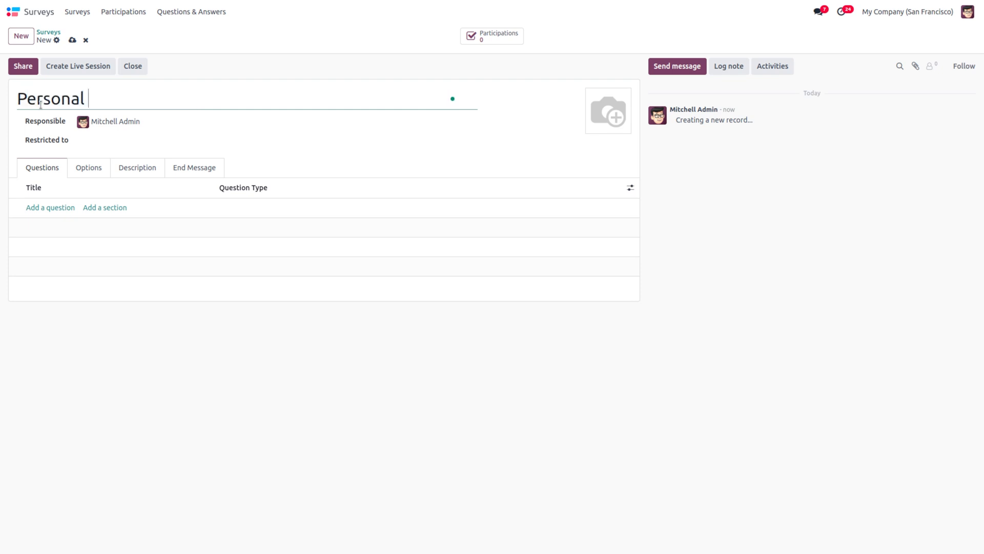
type("information")
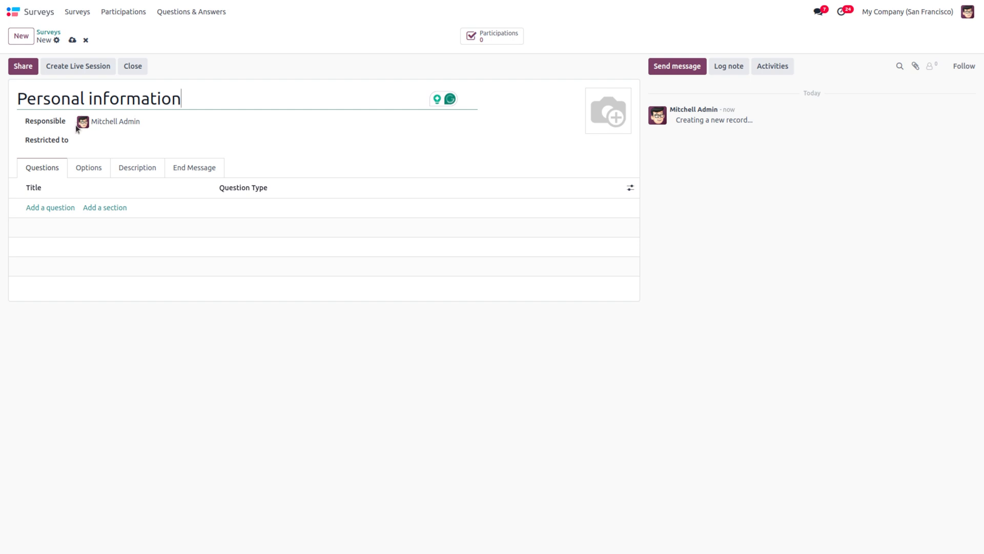
left_click(157, 120)
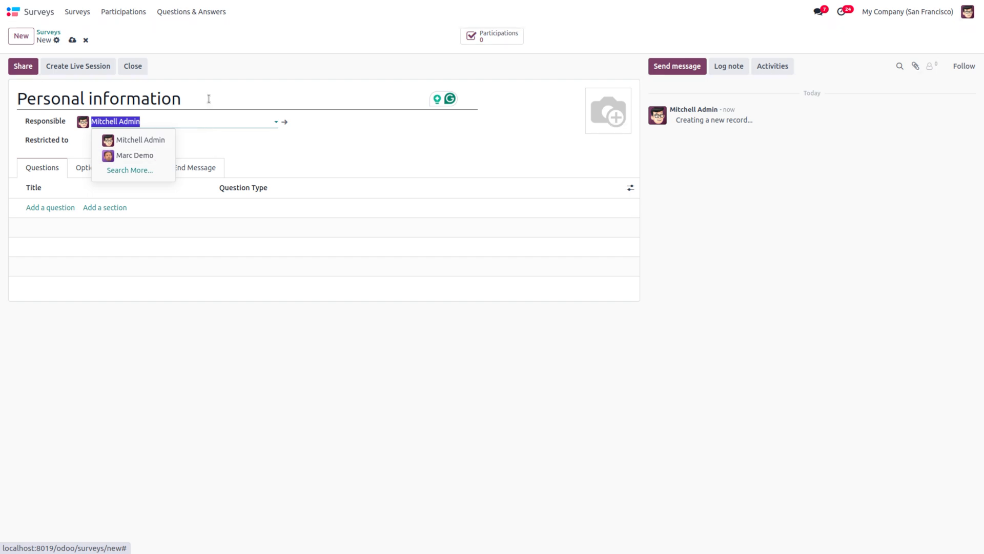
left_click(215, 121)
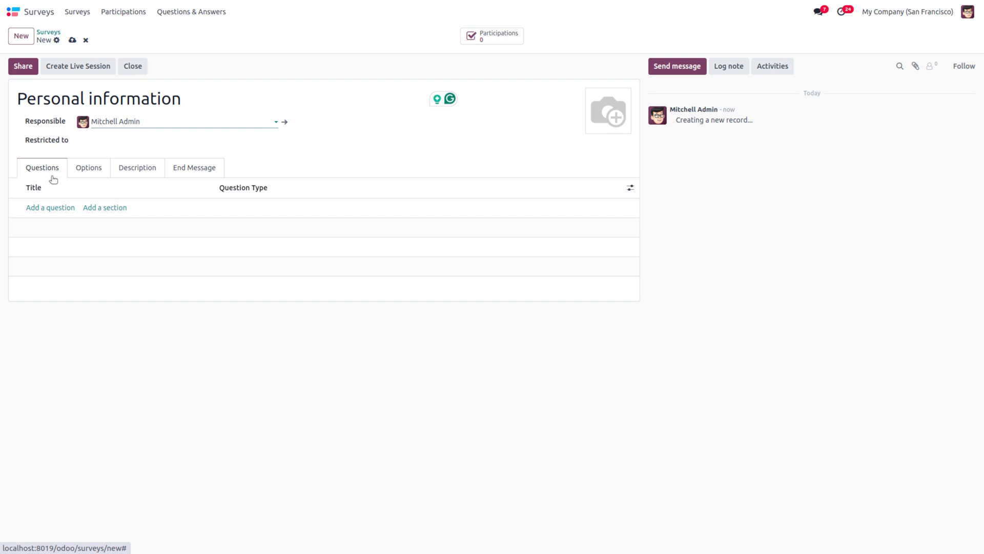
Step: Add the question 'What is your name?' with the Single Line Text Box type
left_click(53, 209)
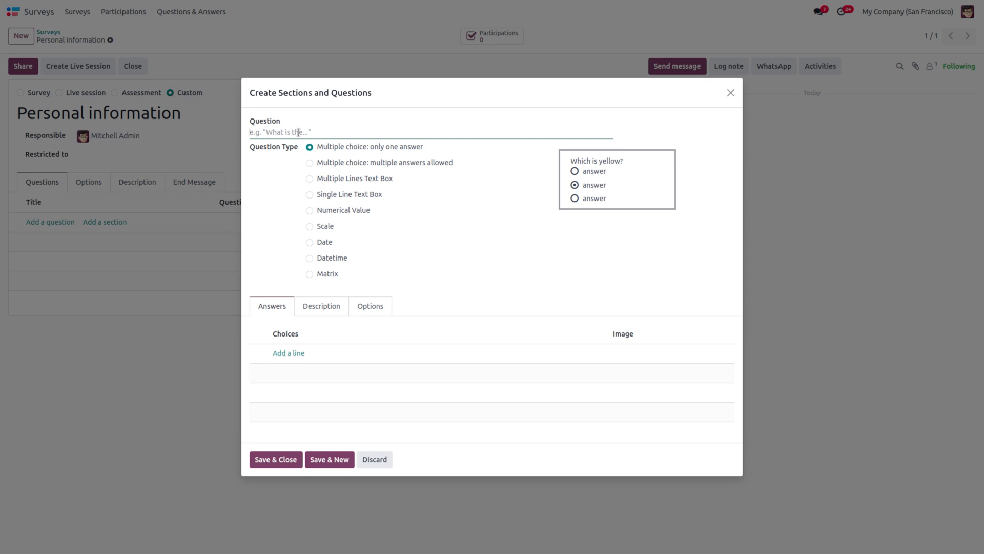
type("What is your name")
left_click(310, 197)
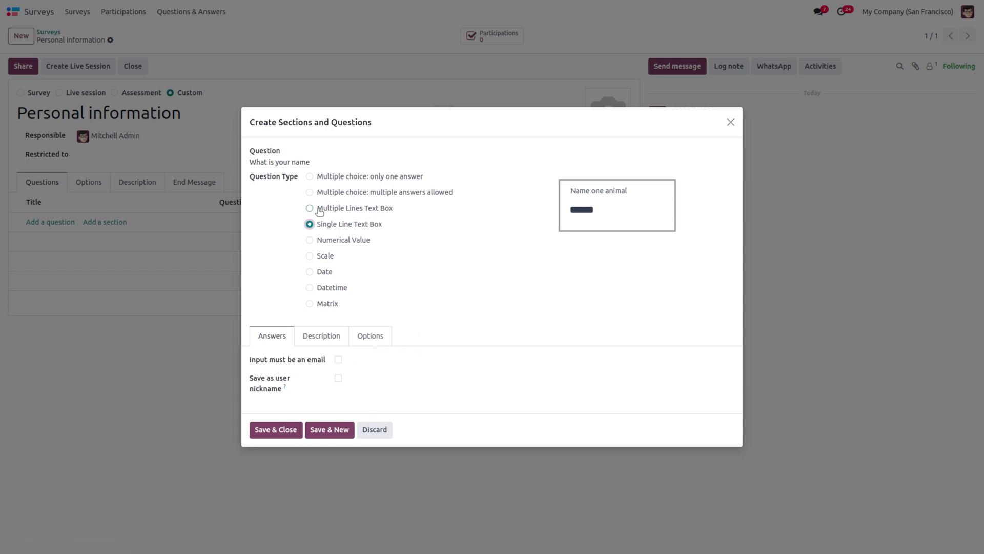
left_click(338, 162)
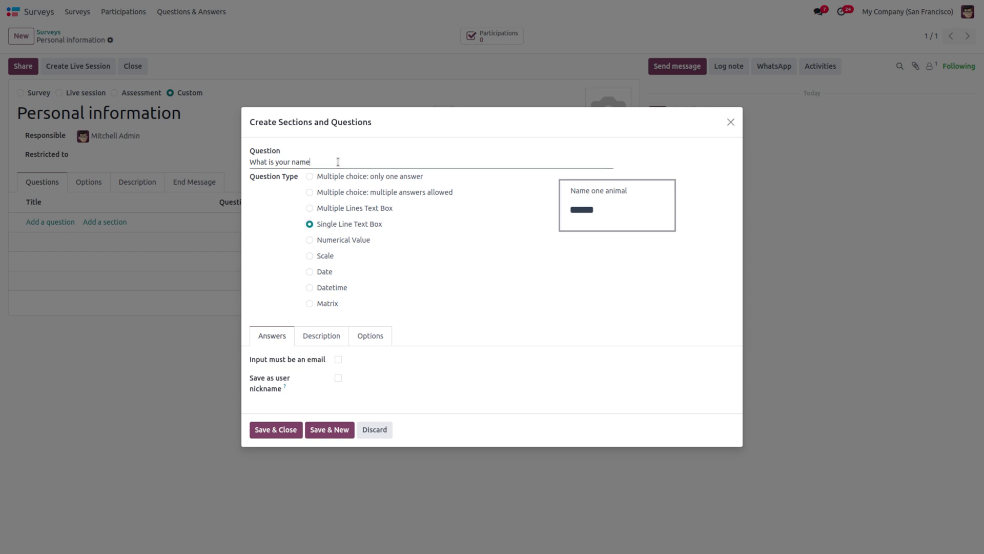
type("?")
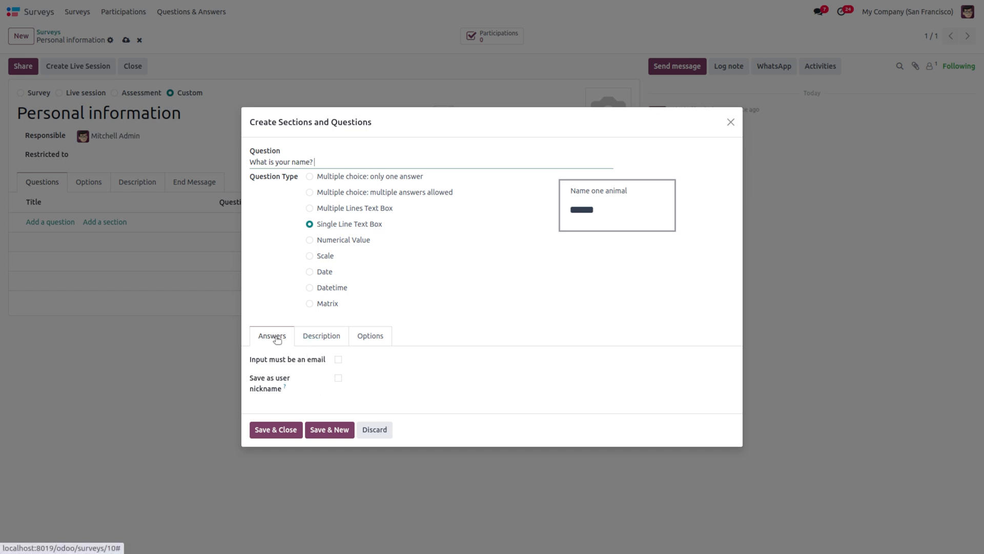
Step: Check the name question's options, switching Time Limit and Validate entry on and back off
left_click(329, 336)
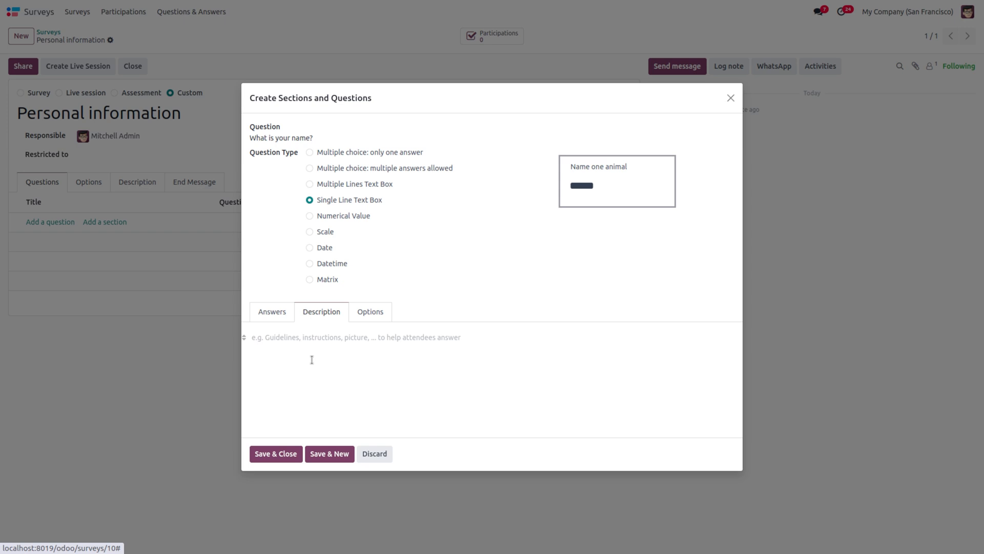
left_click(375, 317)
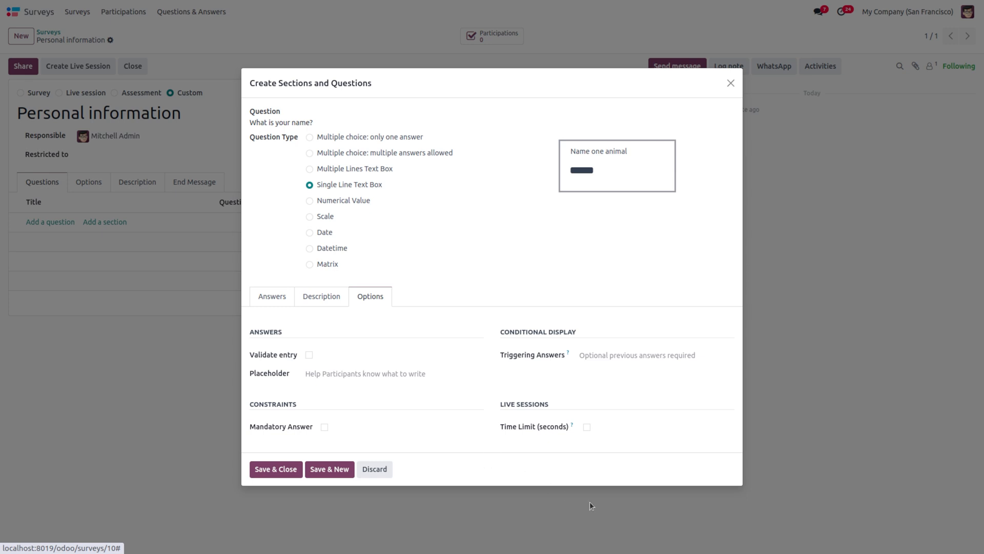
left_click(588, 427)
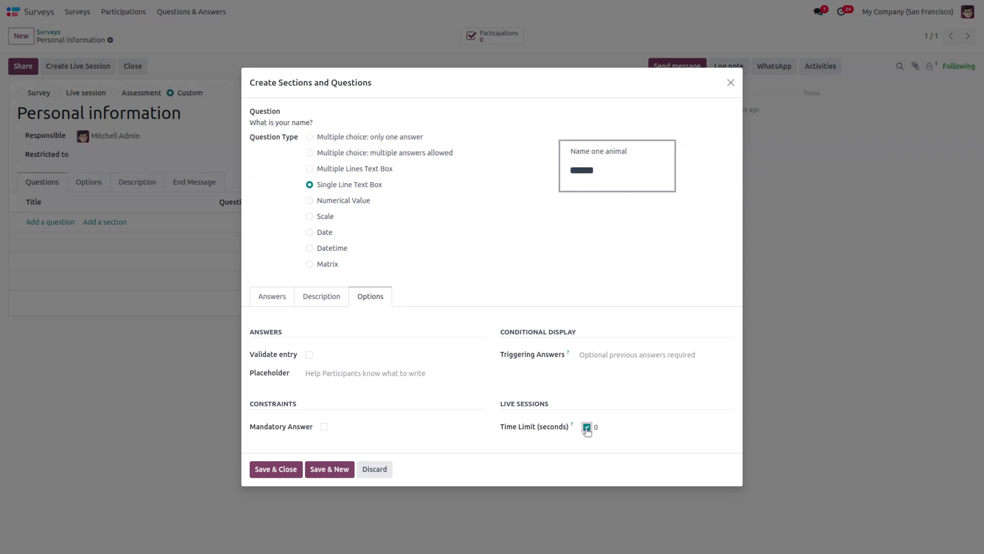
left_click(586, 428)
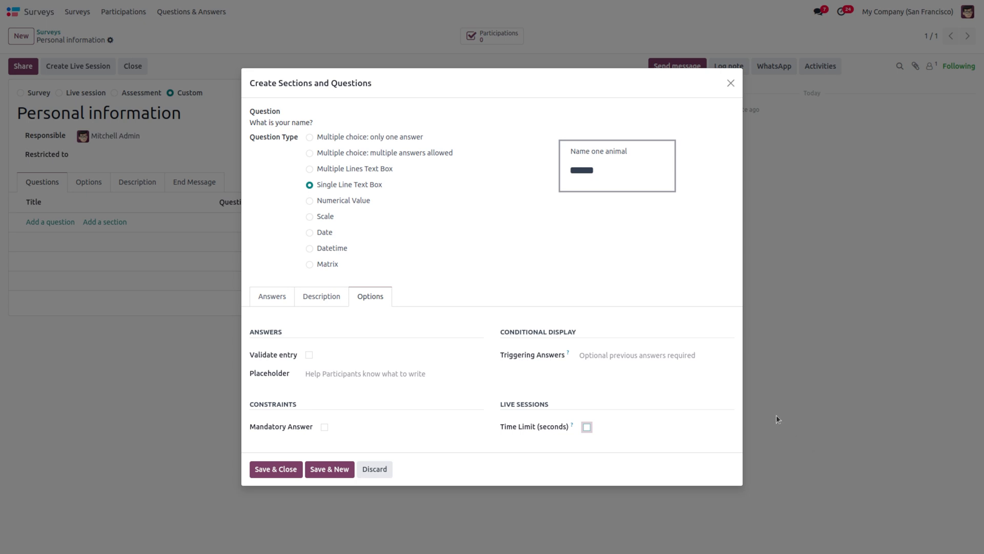
left_click(310, 354)
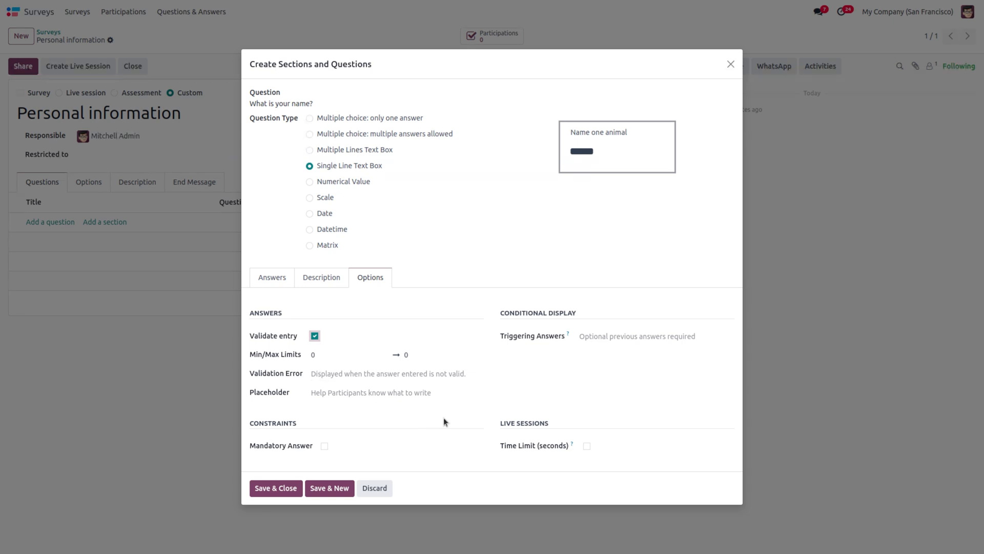
left_click(315, 336)
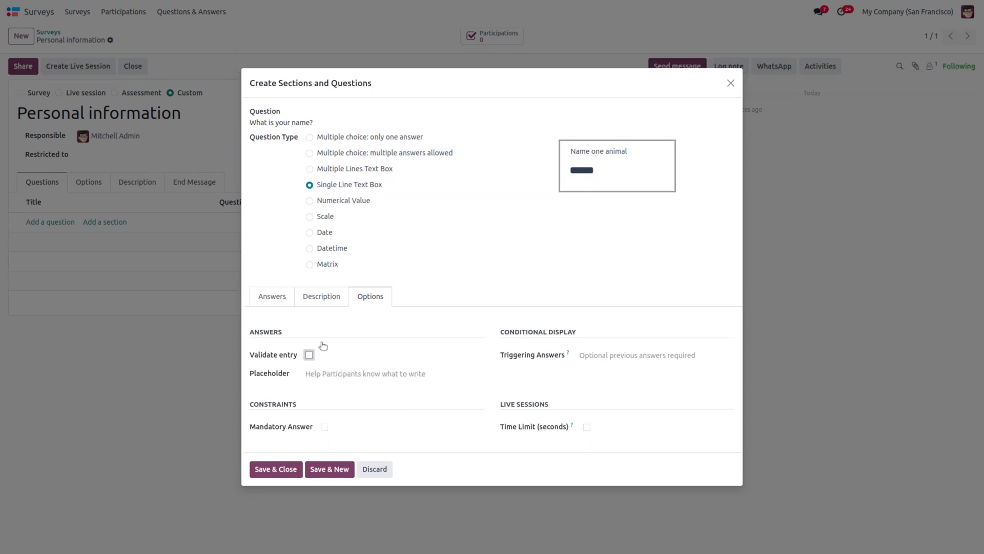
Step: Save the name question, keep the Survey type, and add 'Your age' as a Numerical Value question
left_click(277, 468)
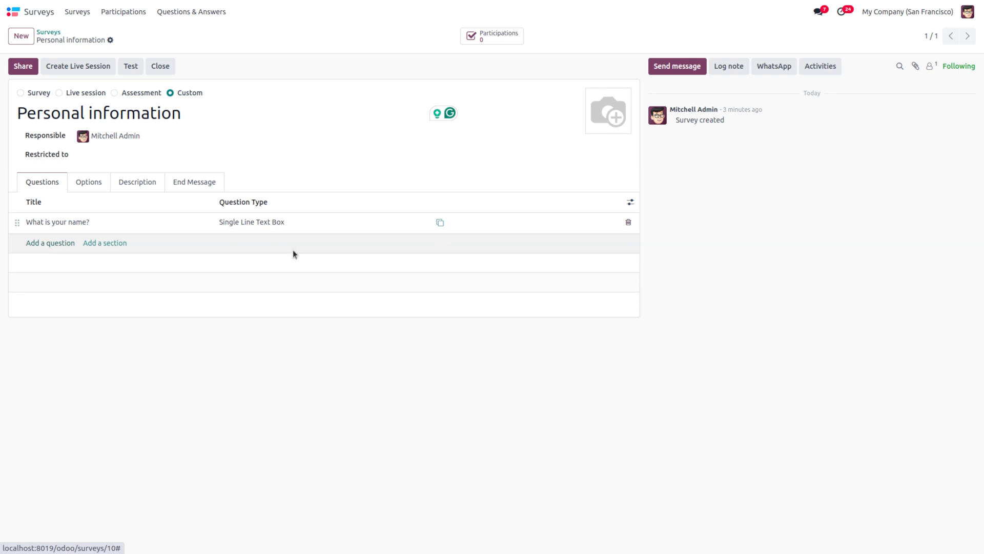
left_click(29, 94)
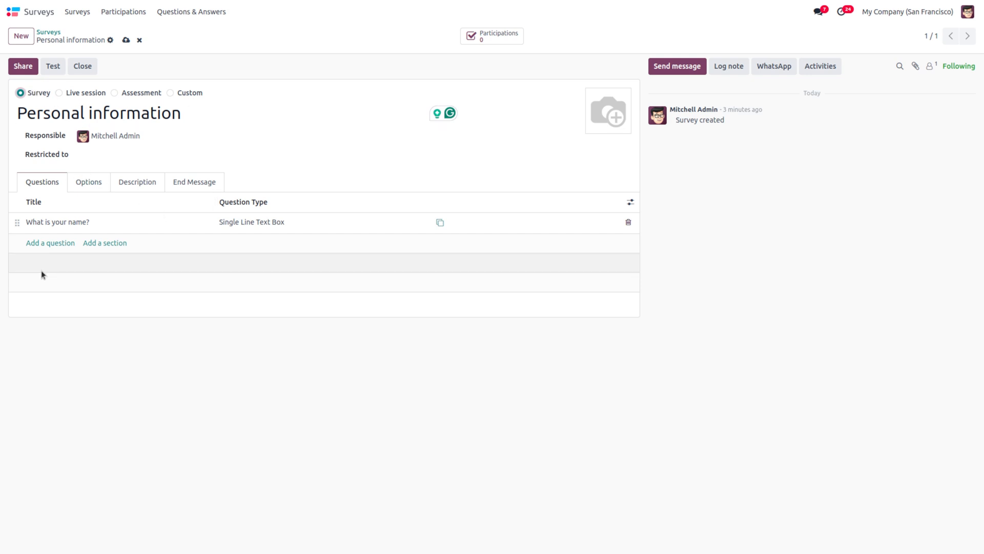
left_click(41, 245)
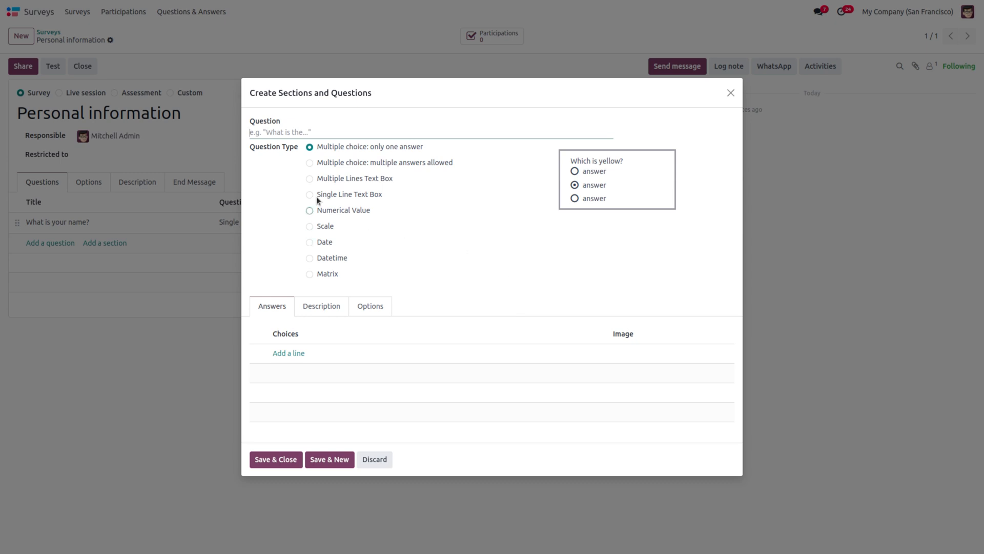
type("Your age")
left_click(309, 210)
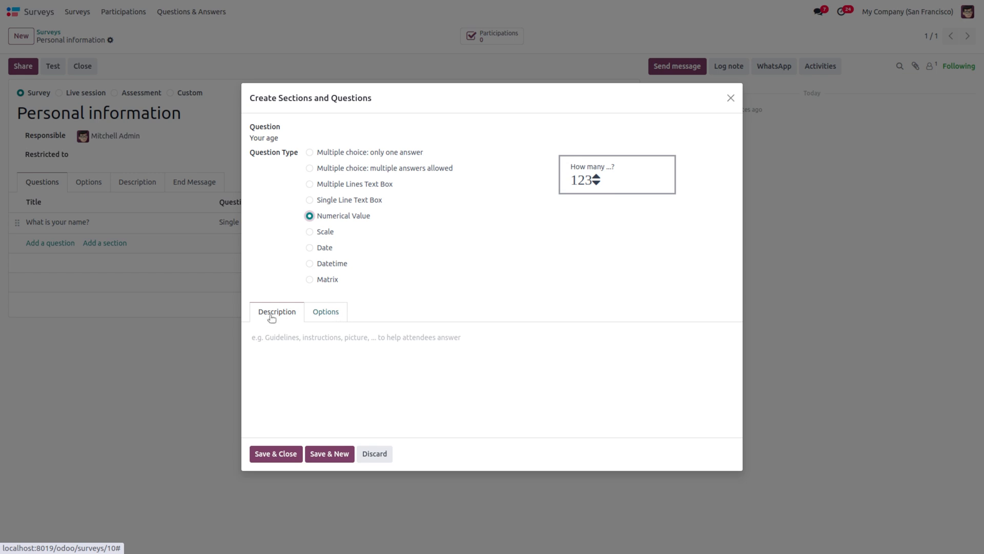
Step: Review the age question's options, leaving answer validation off, and save it
left_click(283, 337)
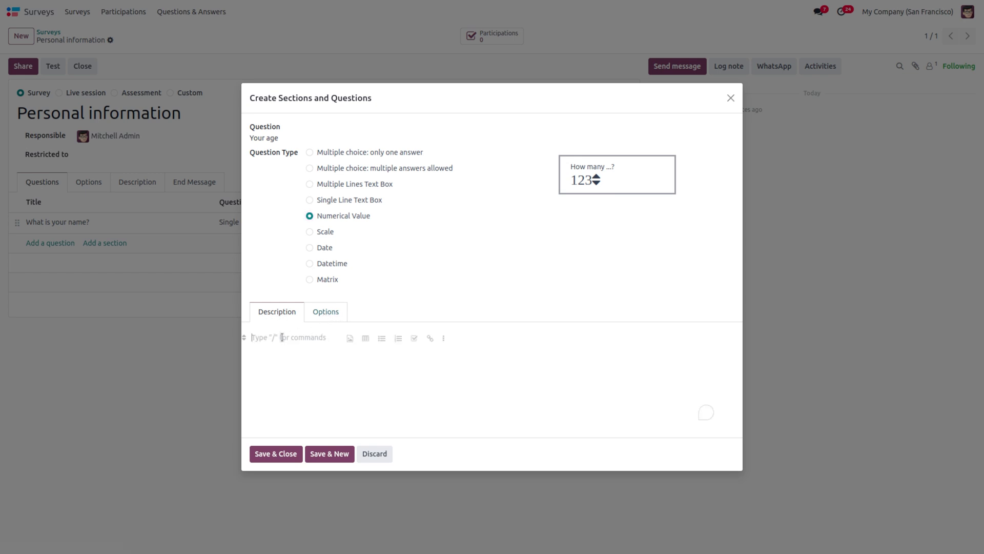
left_click(324, 317)
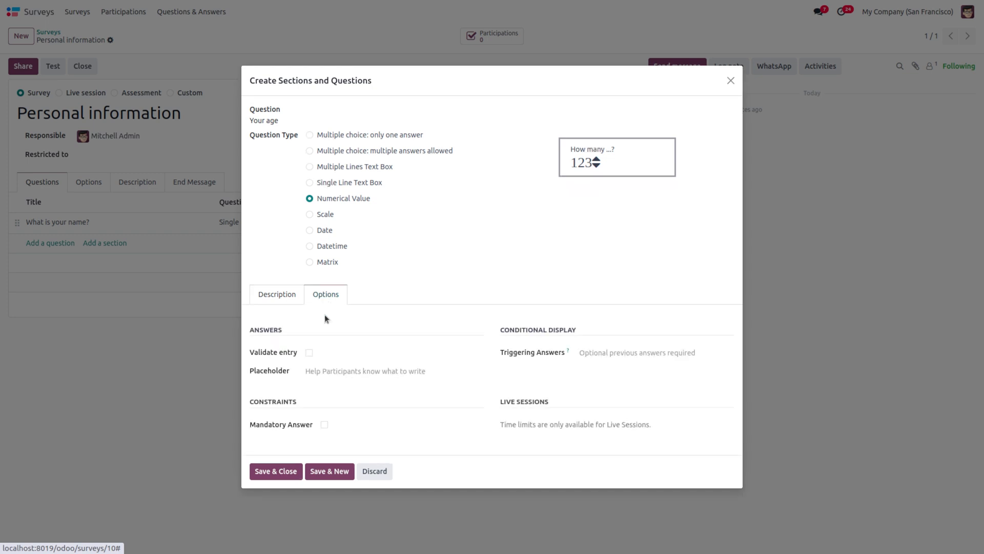
left_click(309, 355)
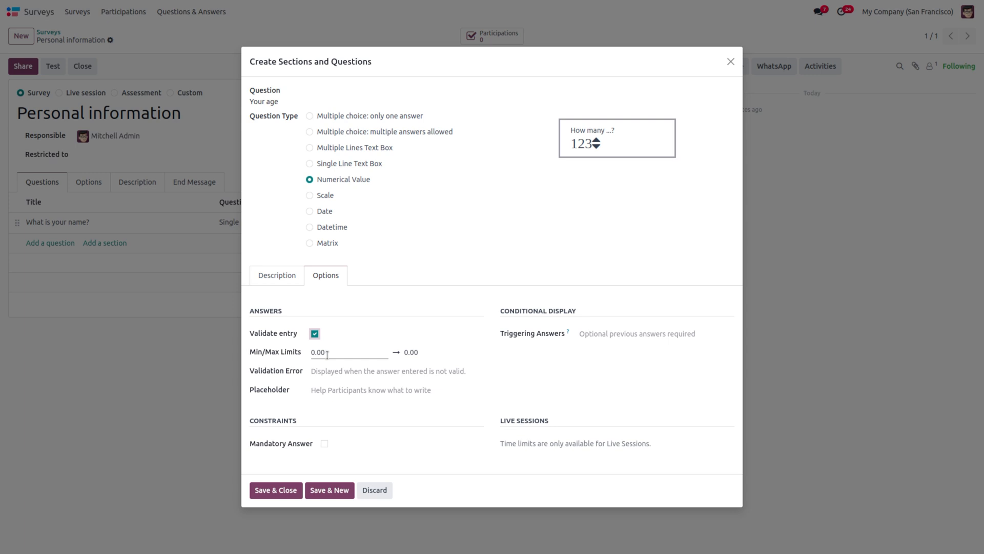
left_click(315, 334)
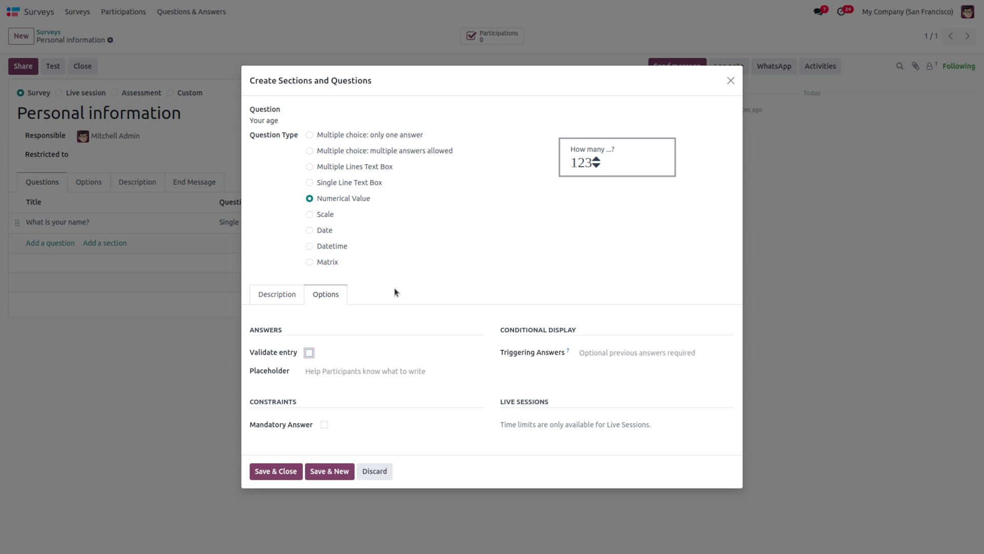
left_click(272, 471)
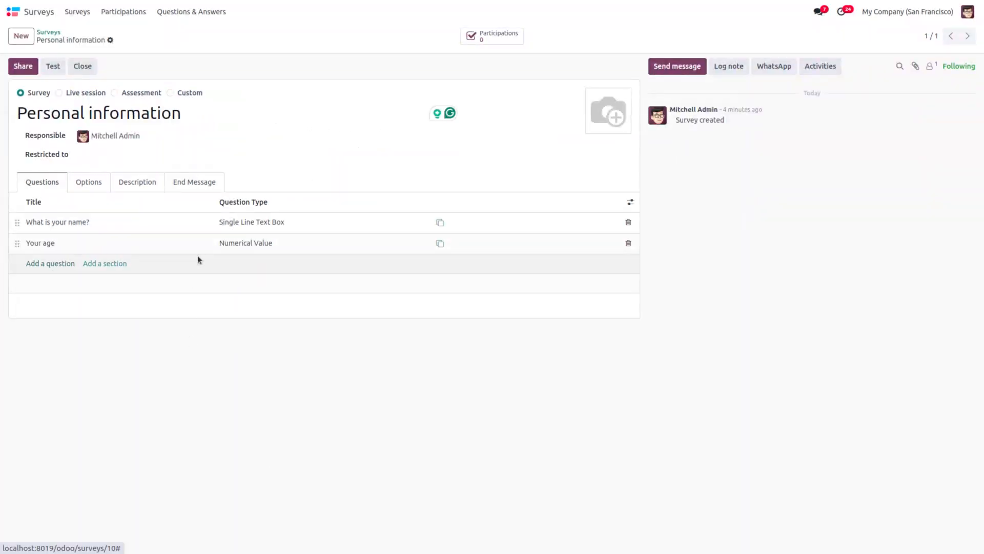
Step: Add a question titled 'yout diet' of type Multiple choice: only one answer
left_click(47, 264)
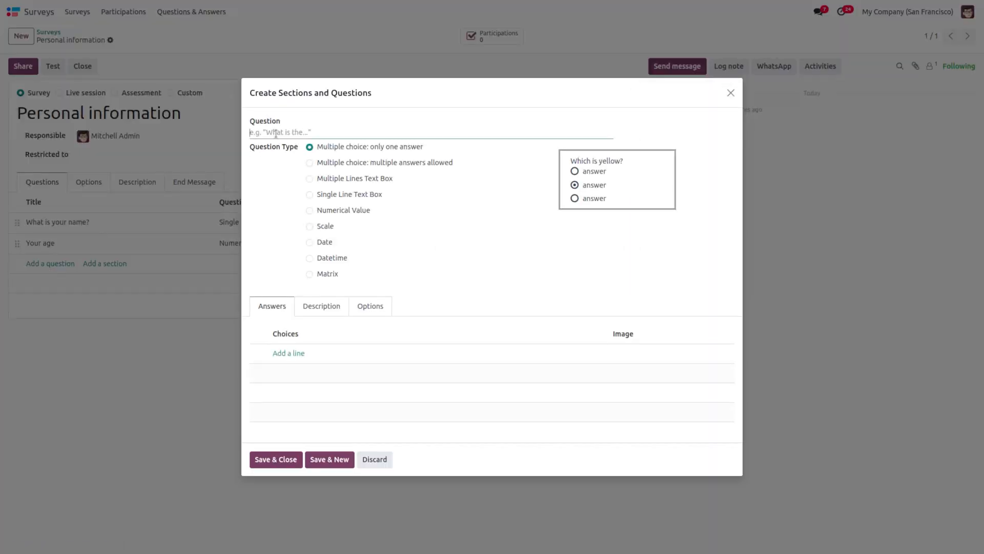
type("yout d")
type("e")
type("et")
key("BackSpace")
type("t")
left_click(310, 163)
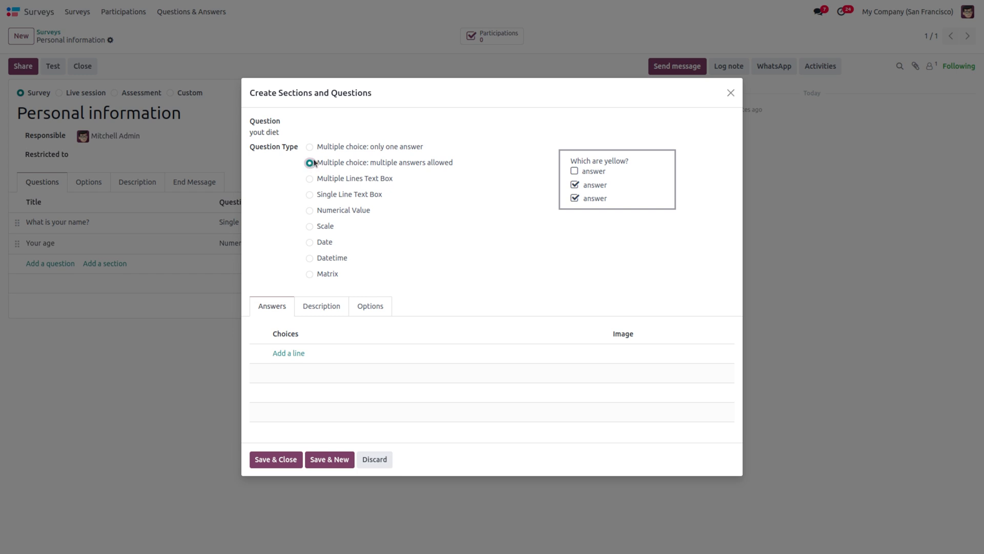
left_click(309, 148)
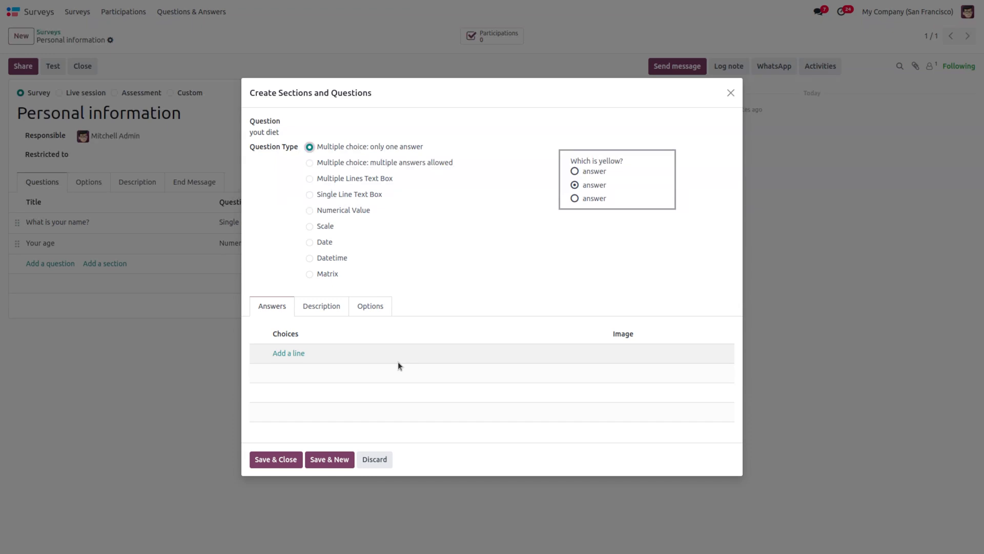
Step: Give the diet question the choices Veg, Nonveg and depends, then save and recheck it
left_click(301, 354)
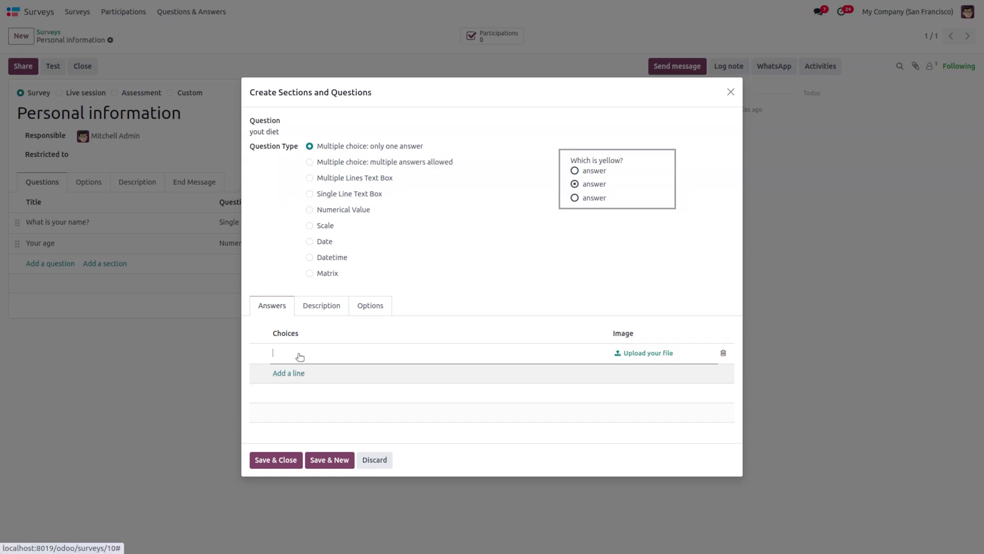
type("Ve")
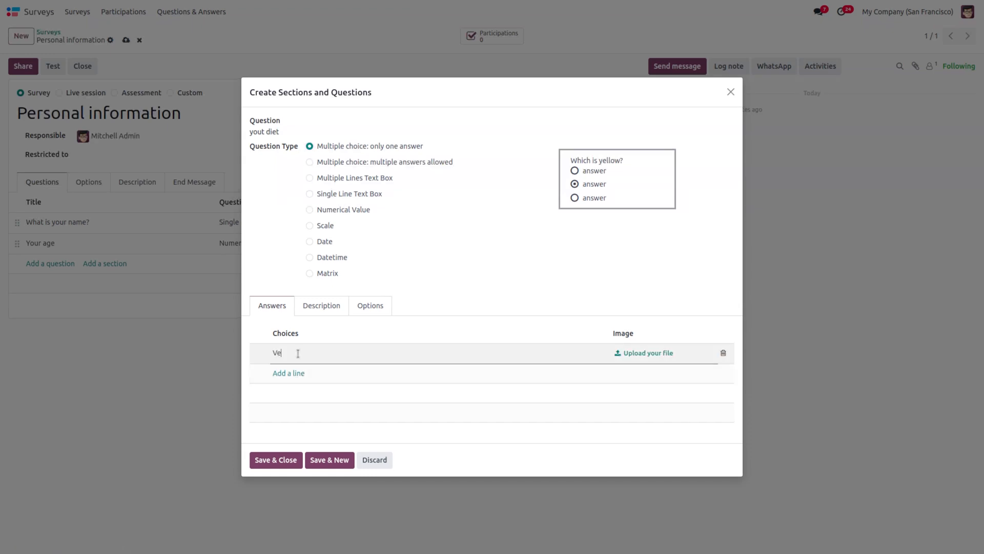
type("g")
key("Return")
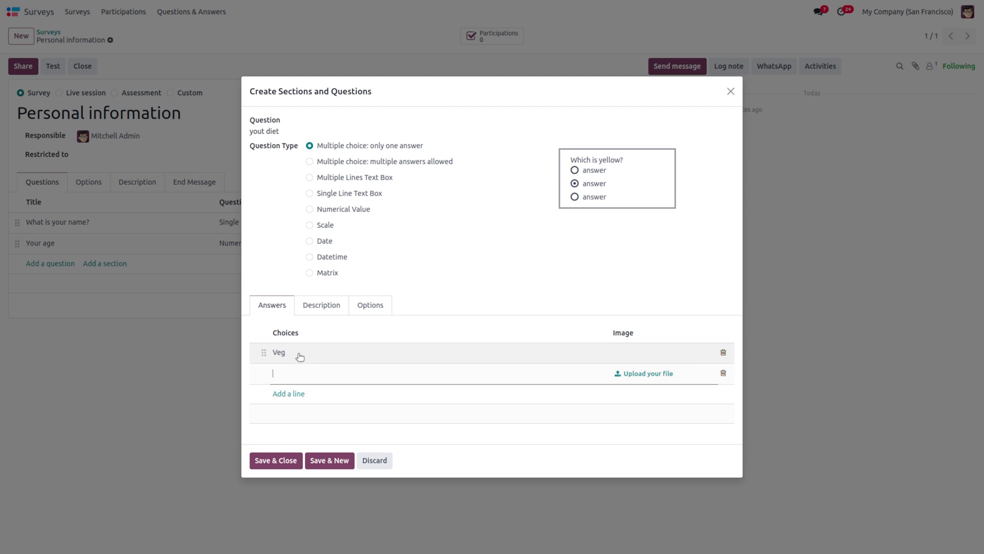
type("Nonveg")
key("Return")
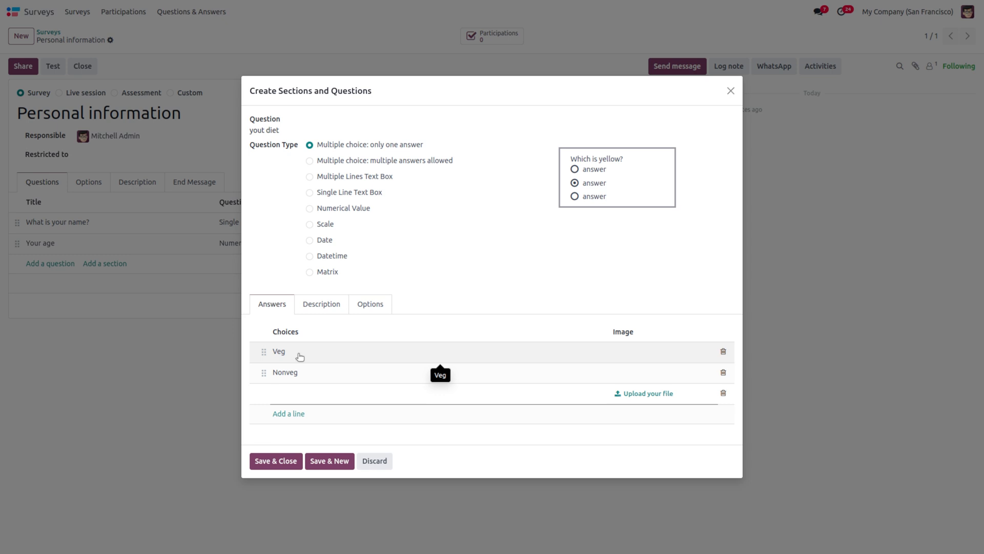
type("depends")
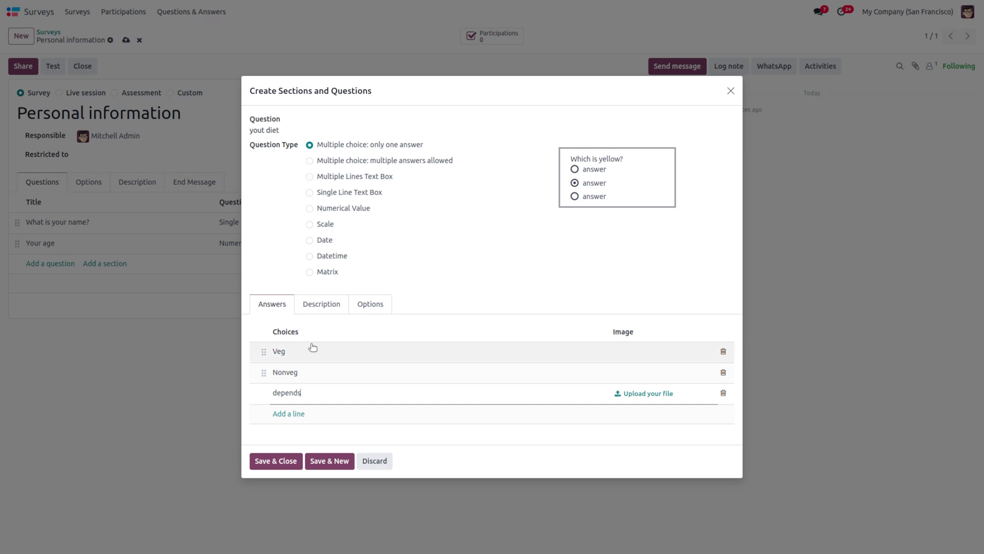
left_click(273, 461)
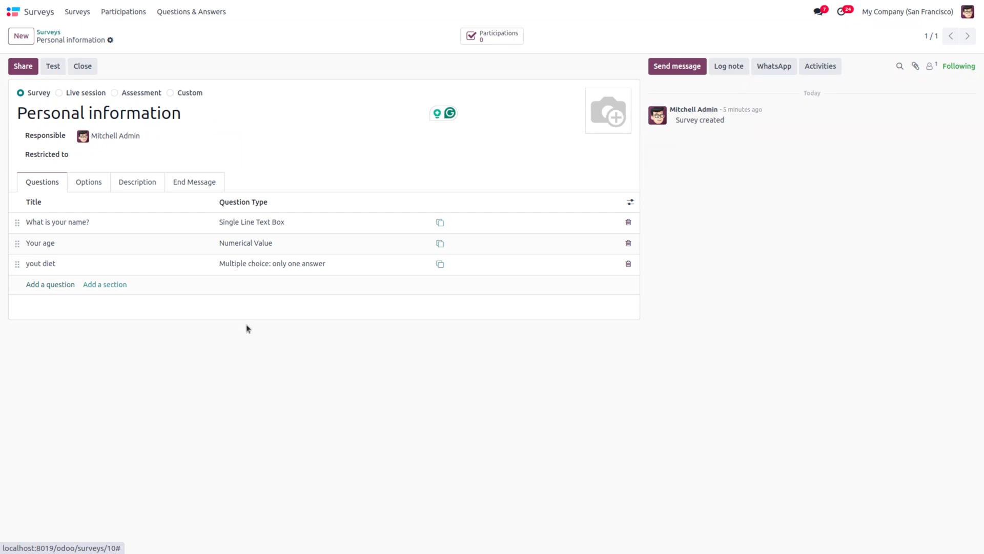
left_click(245, 270)
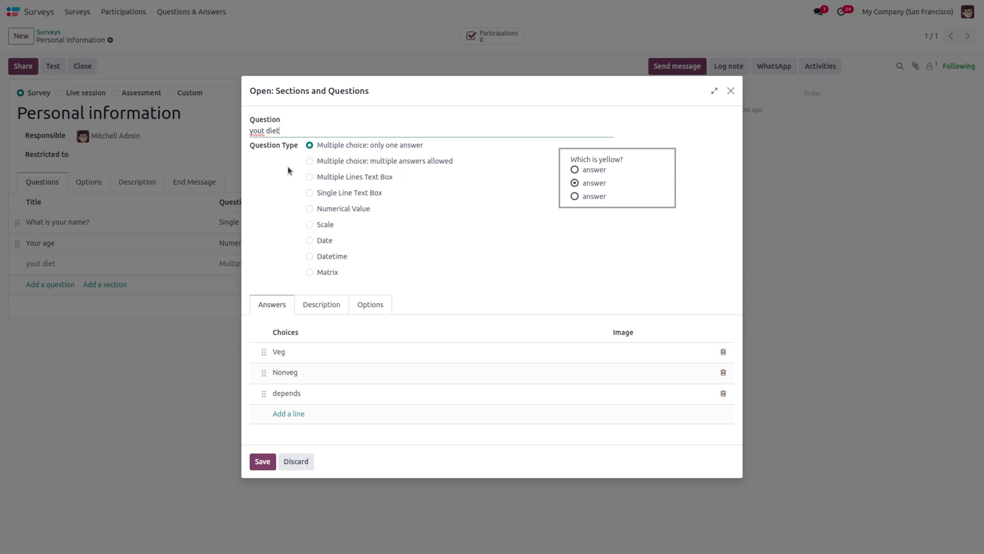
left_click(260, 462)
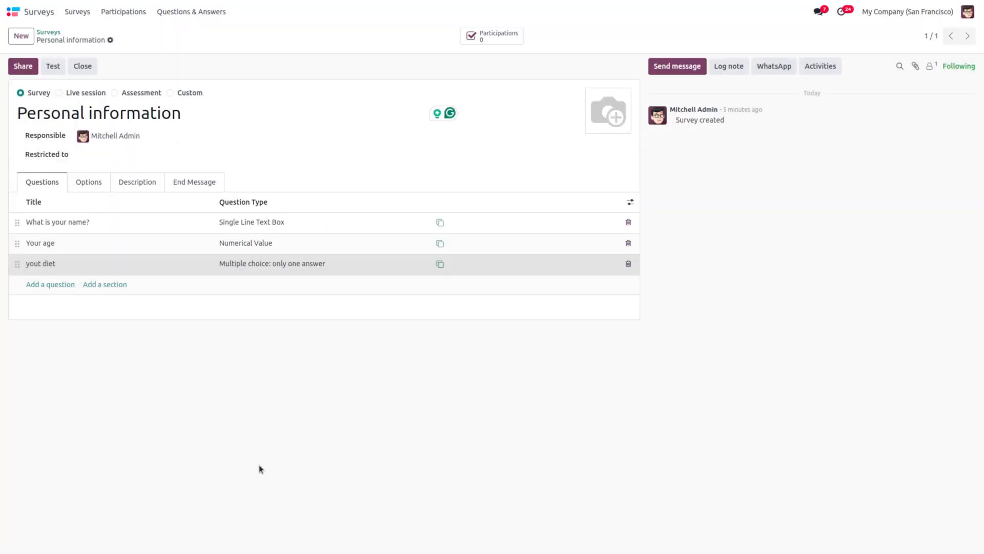
Step: Keep access open to anyone with the link and tick Require Login, leaving Limit Attempts off
left_click(91, 187)
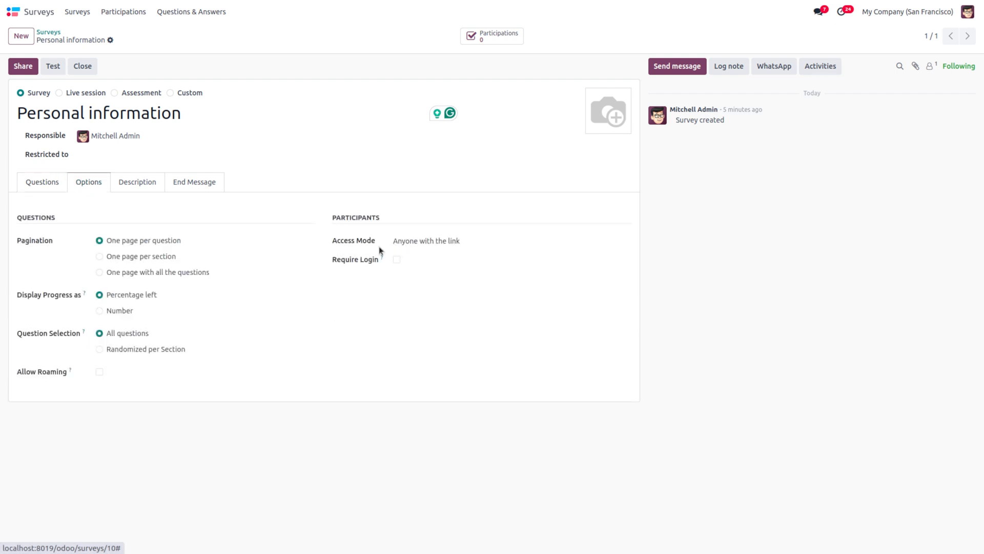
left_click(449, 248)
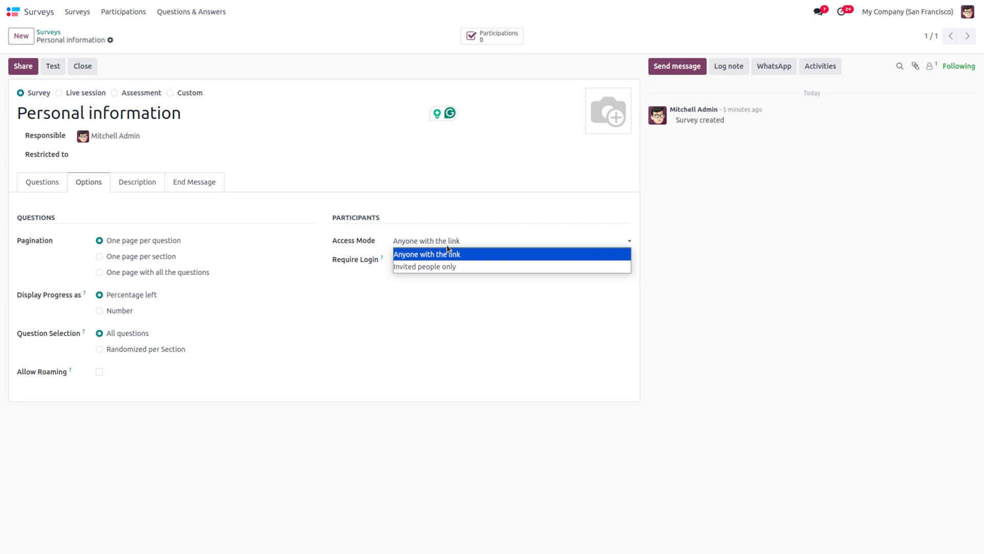
left_click(465, 303)
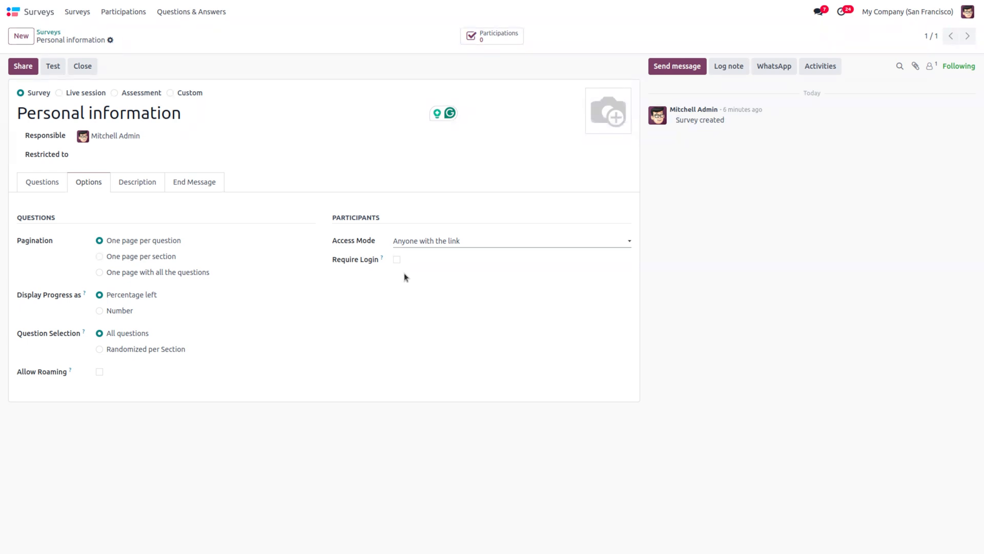
left_click(397, 261)
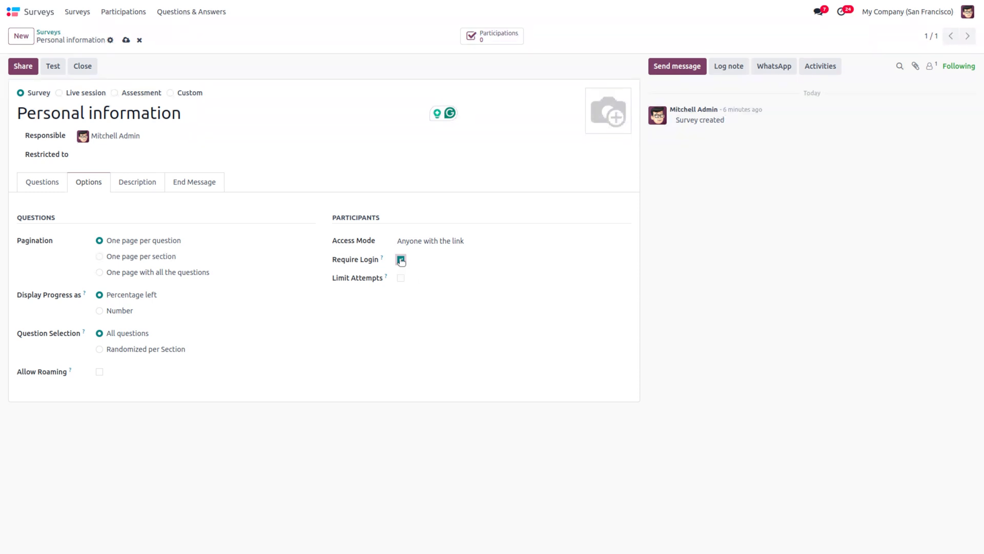
left_click(401, 279)
left_click(401, 277)
Step: Untick Require Login so participants can answer without logging in
left_click(401, 260)
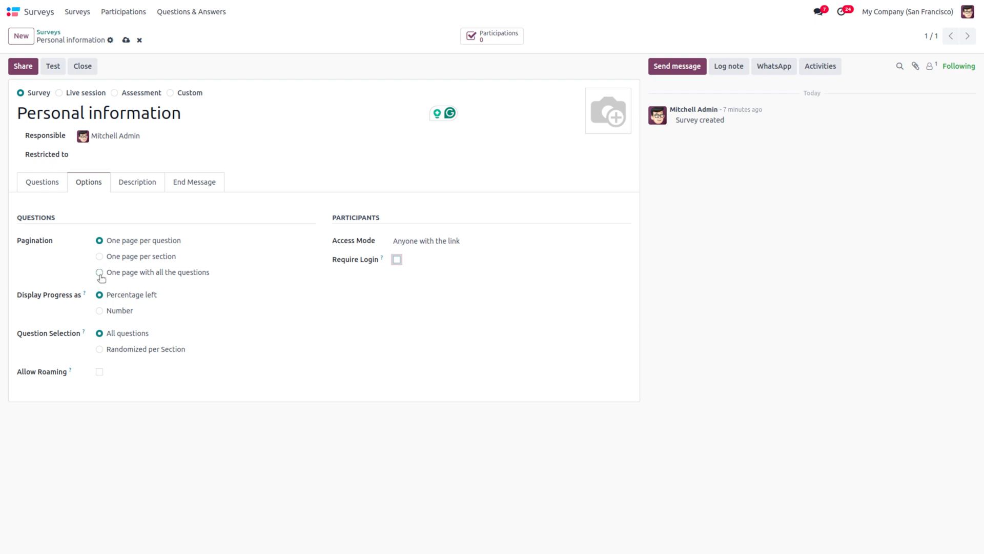
Step: Set the survey's End Message to 'Thank you', save, and return to the question list
left_click(150, 183)
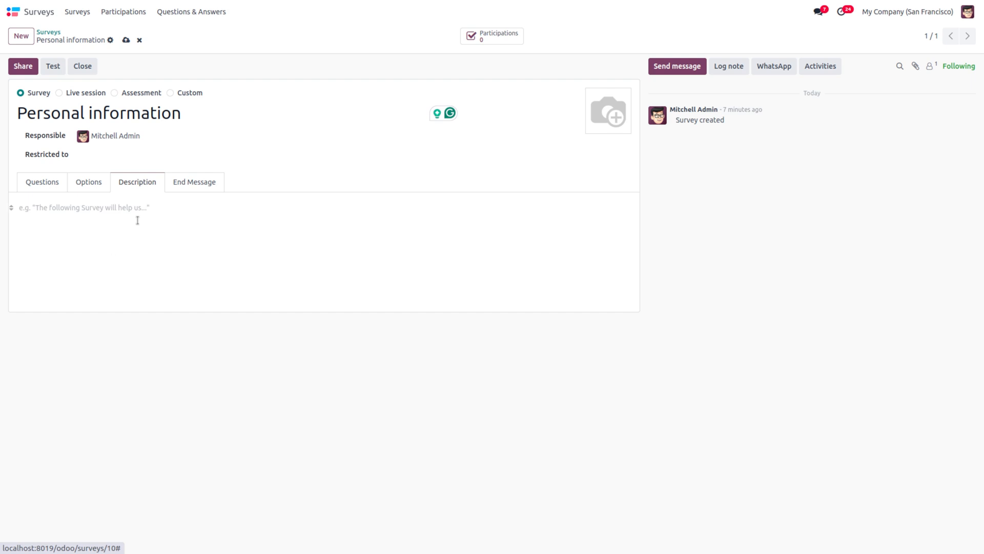
left_click(198, 187)
left_click(115, 213)
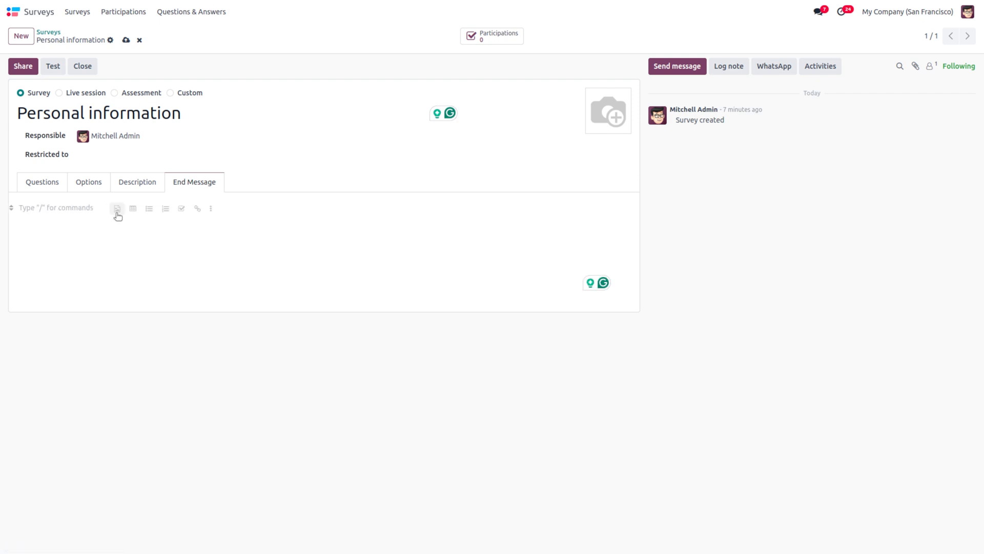
type("Thank you")
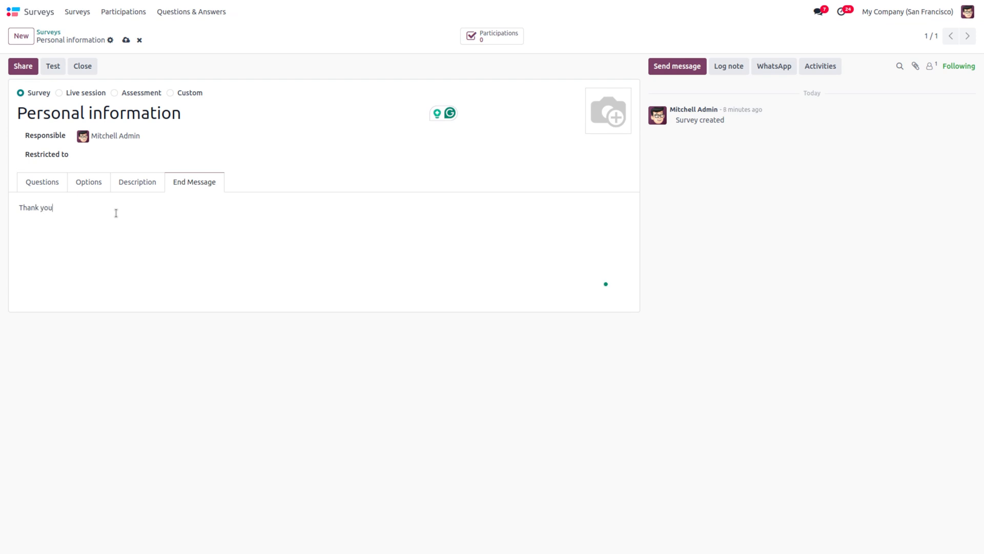
left_click(125, 41)
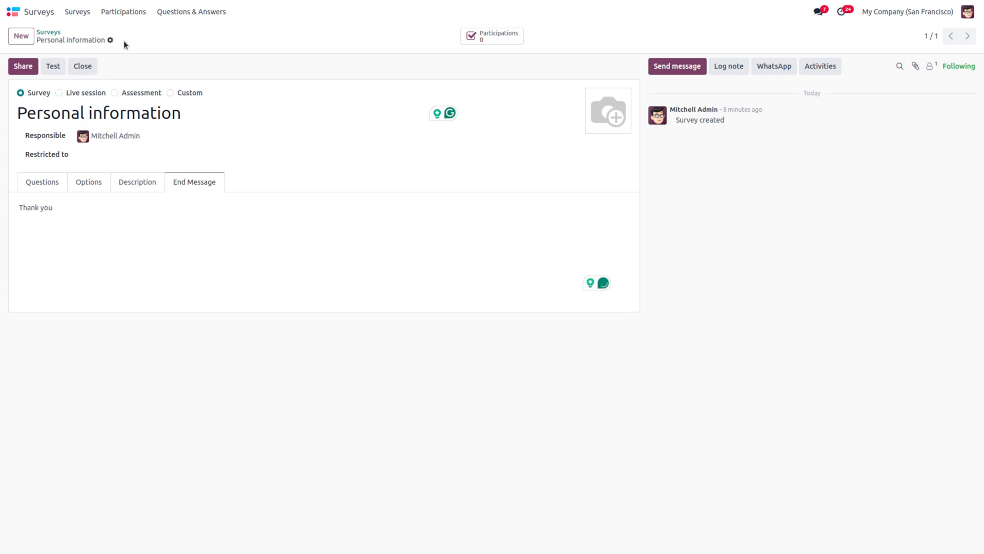
left_click(48, 183)
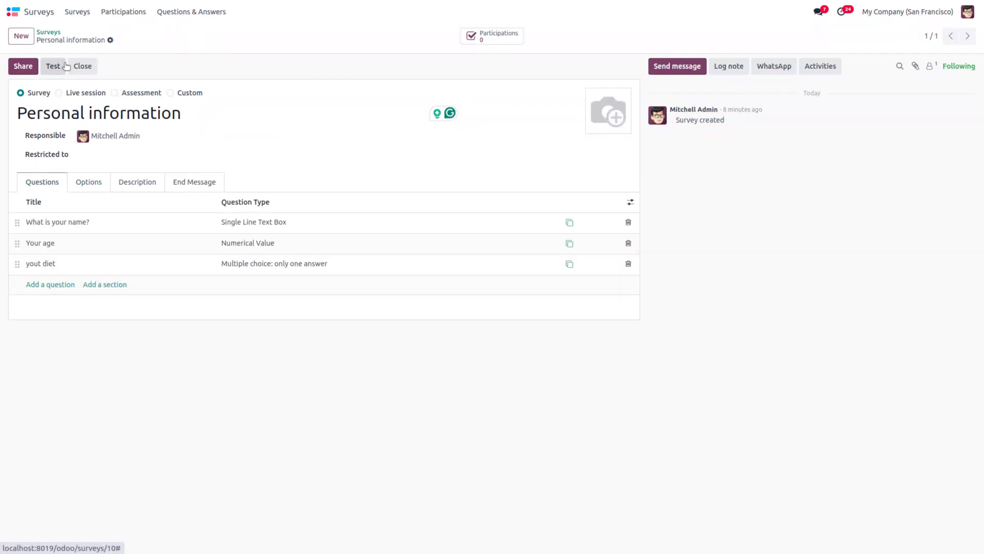
left_click(22, 68)
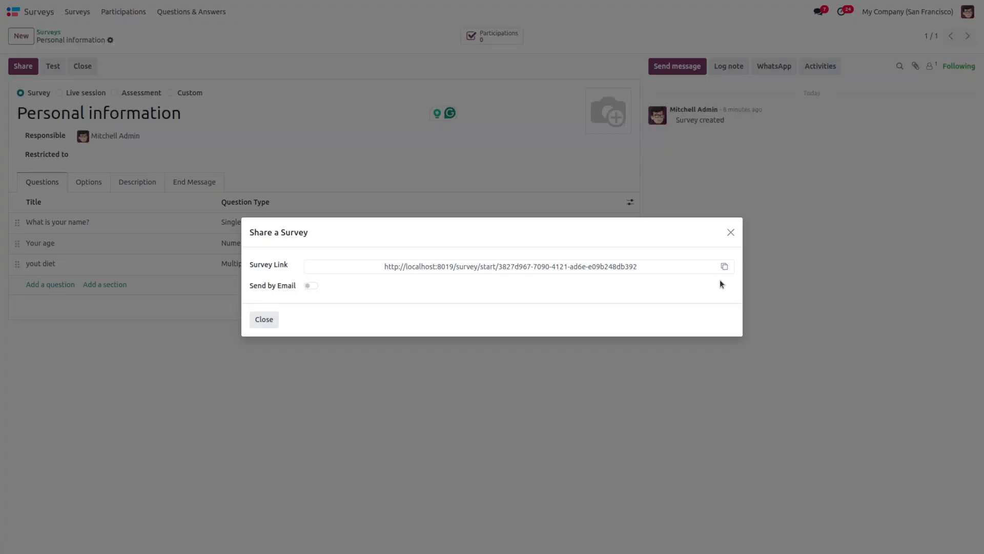
left_click(311, 286)
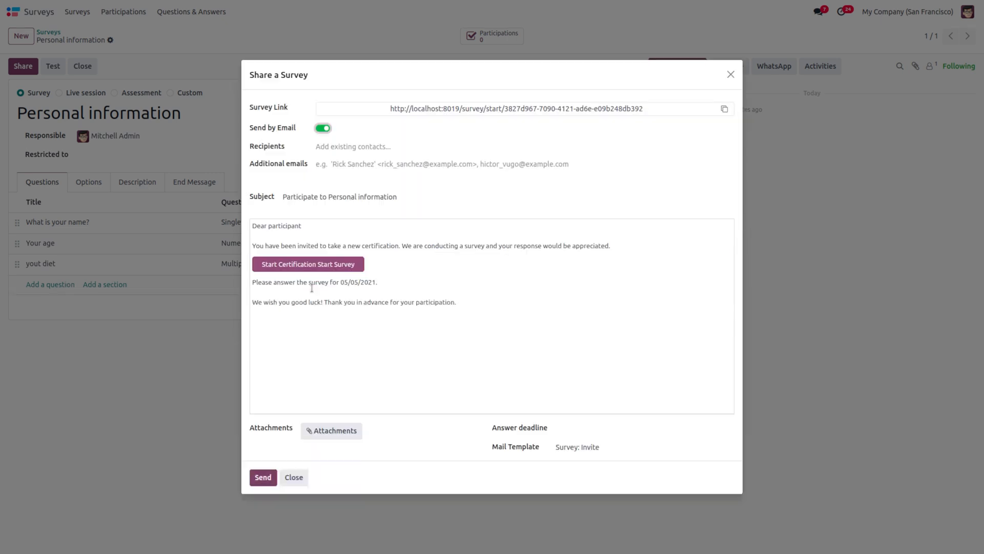
left_click(378, 147)
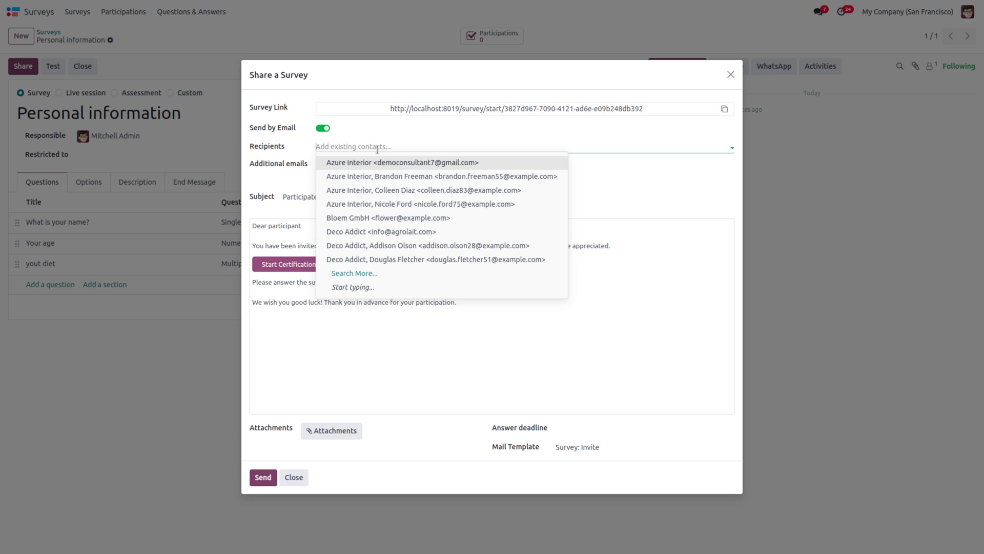
left_click(379, 147)
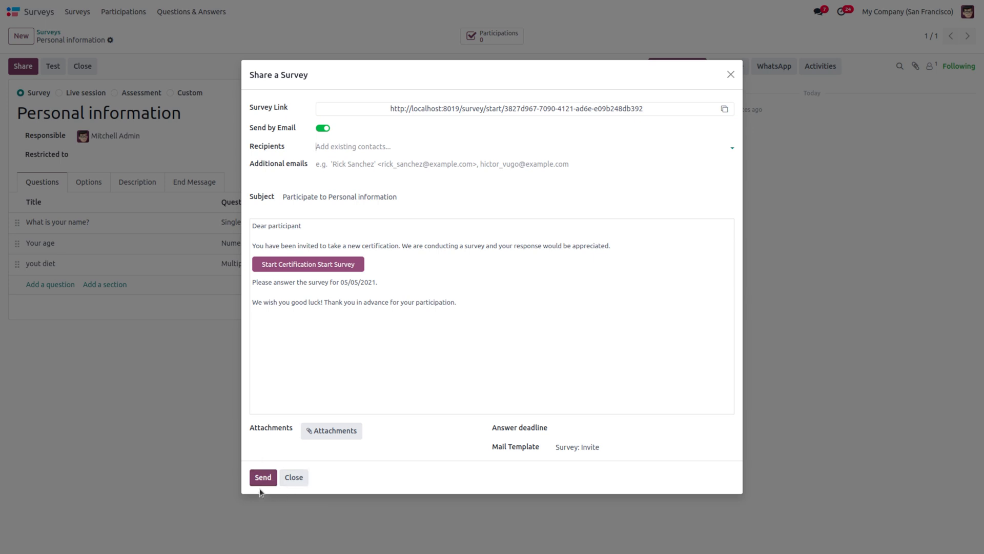
left_click(292, 478)
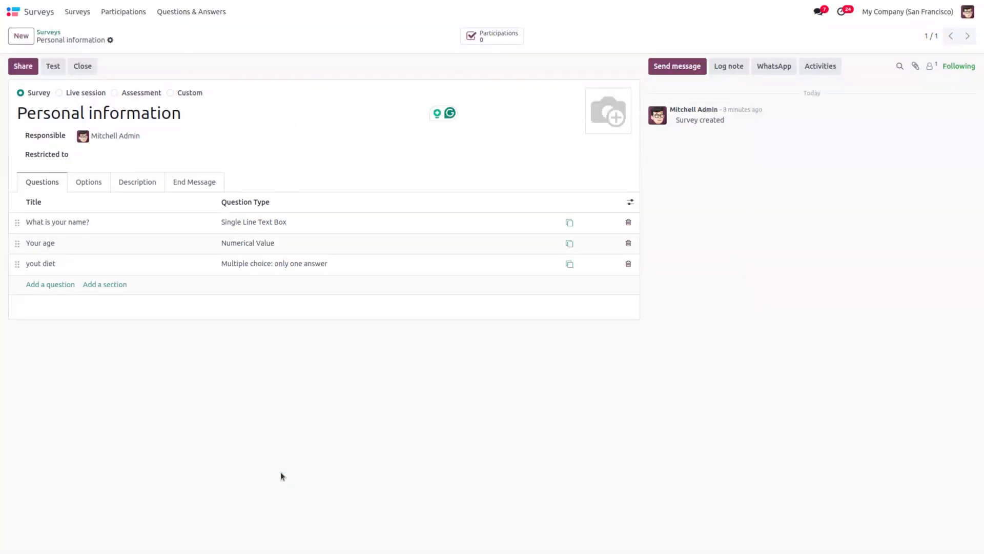
Step: Test the survey by entering a participant name, age 23 and diet 'depends', then submit
left_click(47, 68)
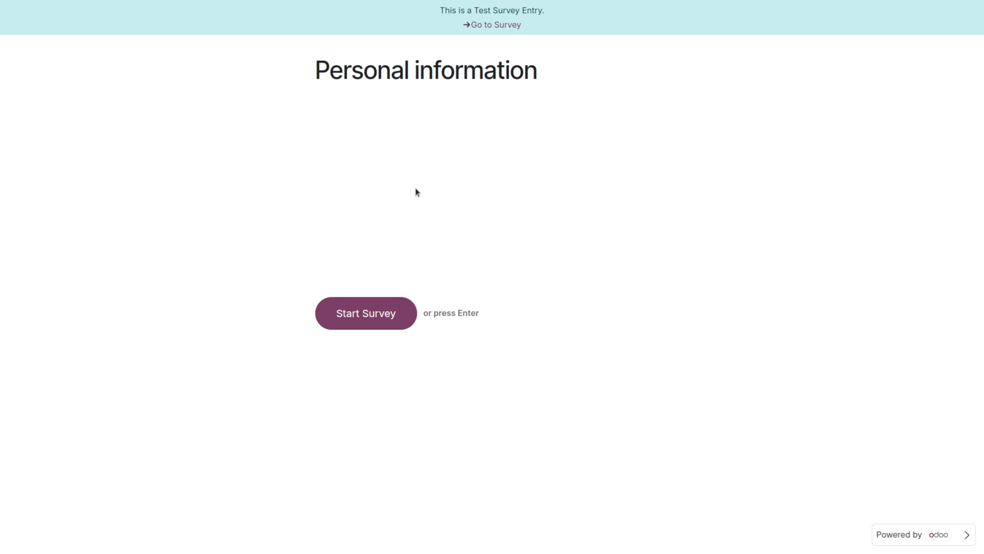
left_click(403, 314)
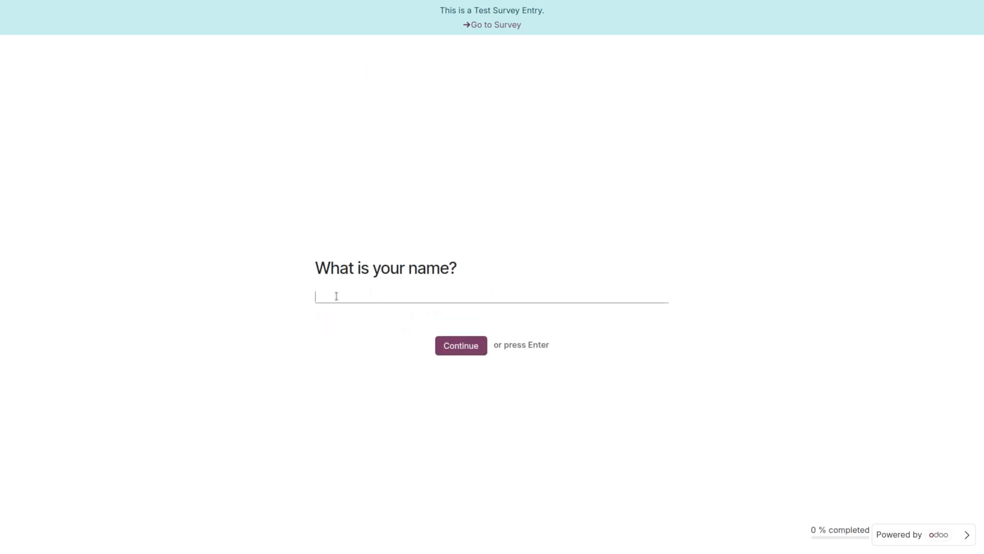
type("Agna")
left_click(478, 352)
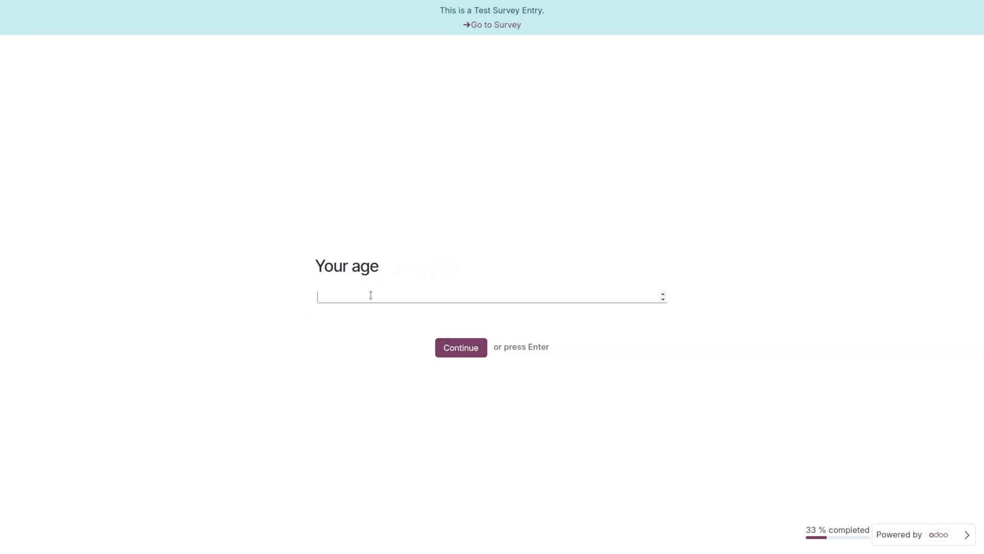
type("23")
left_click(466, 350)
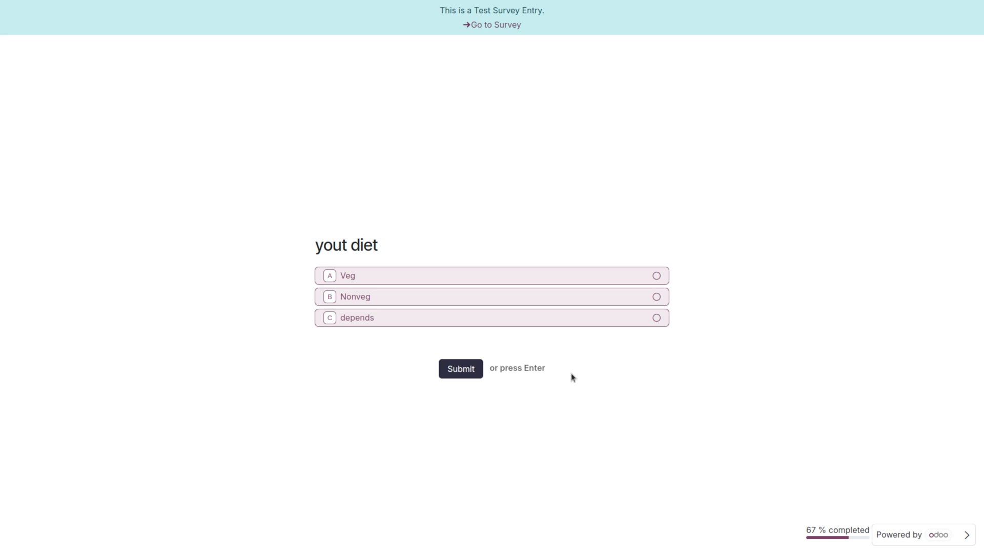
left_click(656, 318)
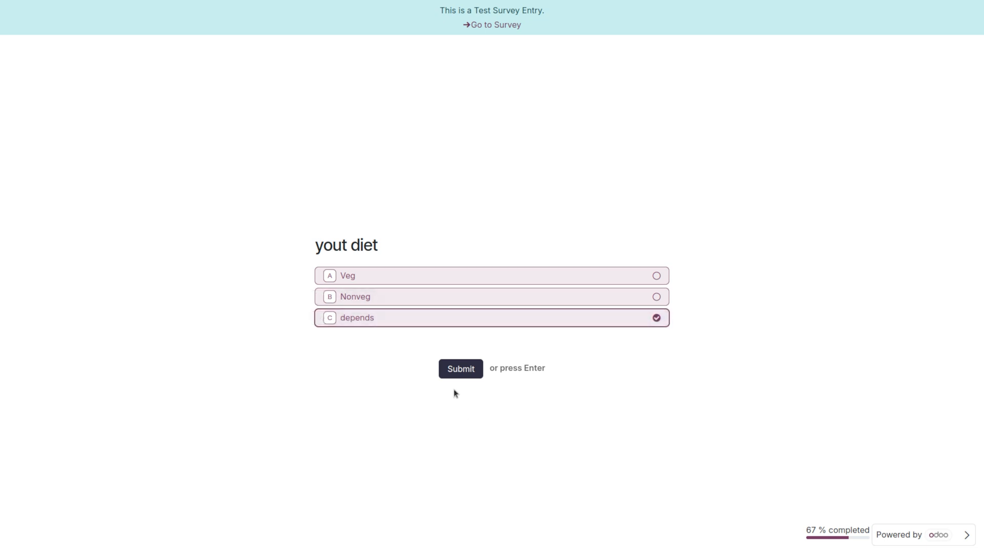
left_click(466, 367)
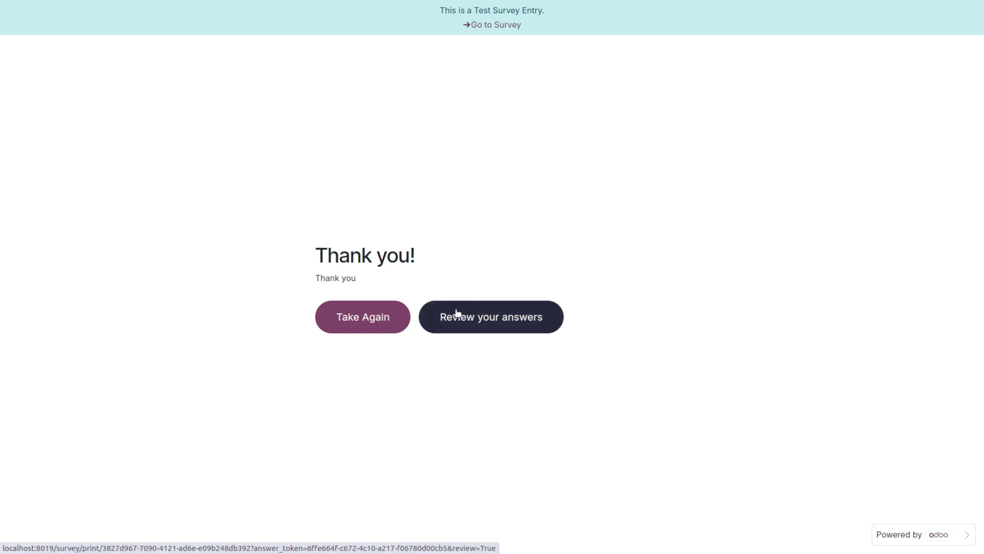
Step: Back on the survey form, view its empty results, then switch the type to Live session
left_click(487, 32)
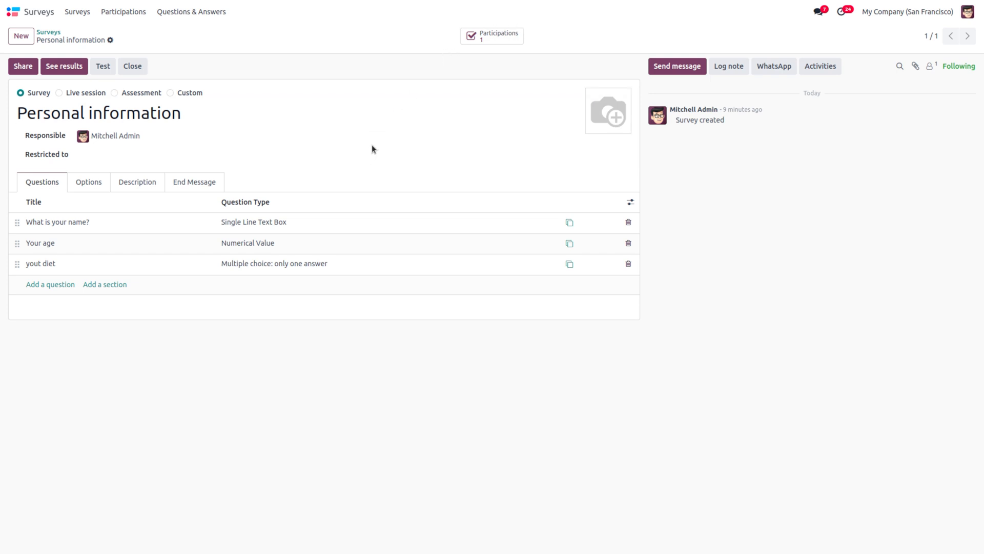
left_click(79, 69)
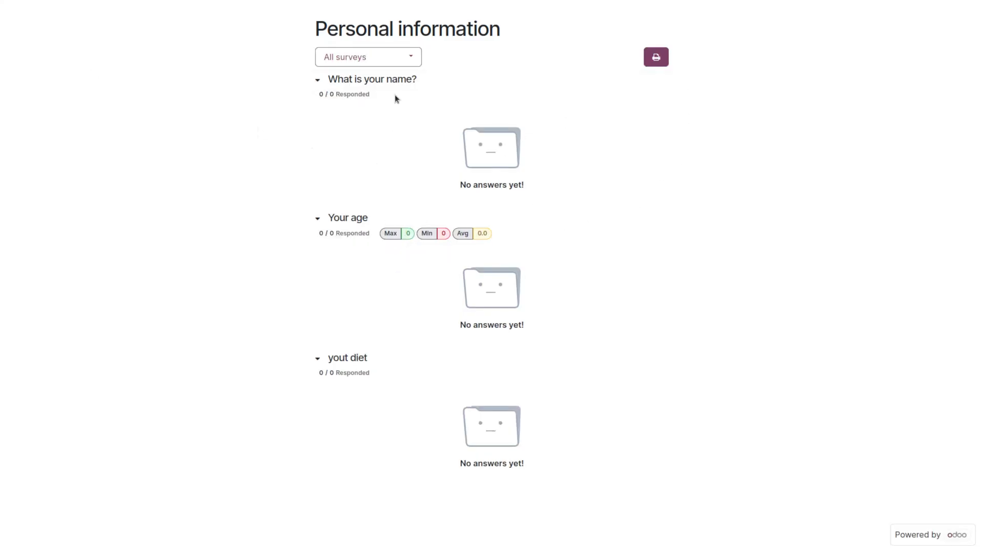
left_click(396, 55)
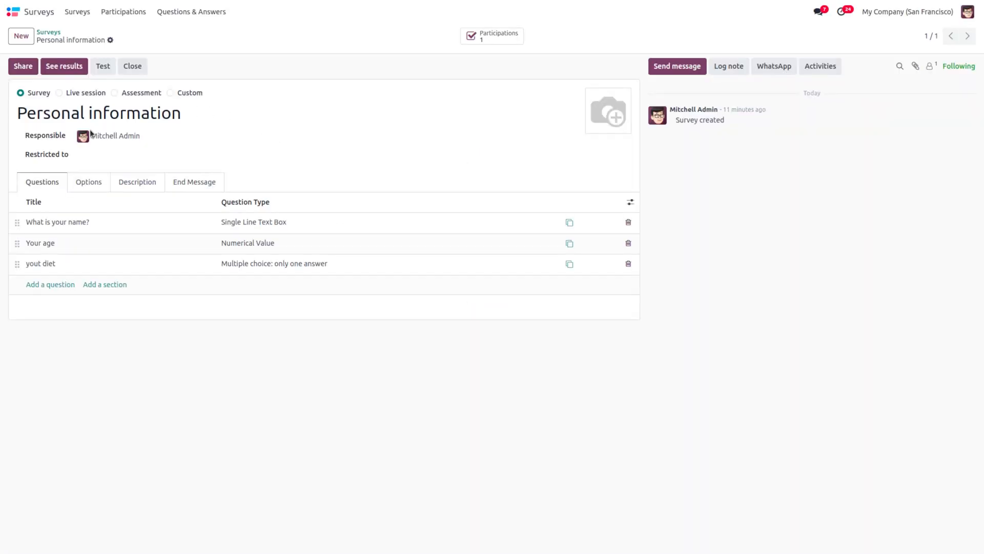
left_click(58, 94)
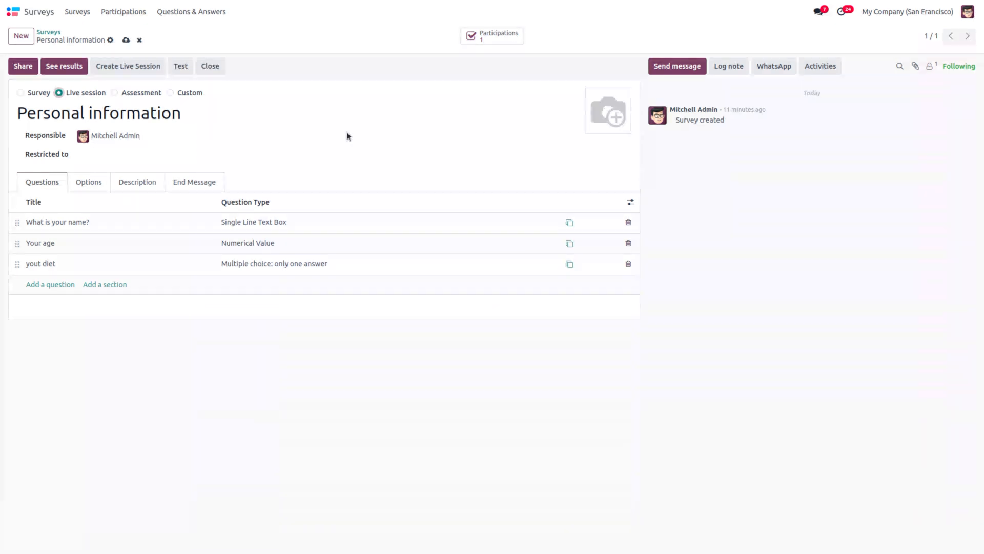
Step: Save the Personal information survey as a Live session, start a test run, then go back to it
left_click(124, 41)
left_click(180, 66)
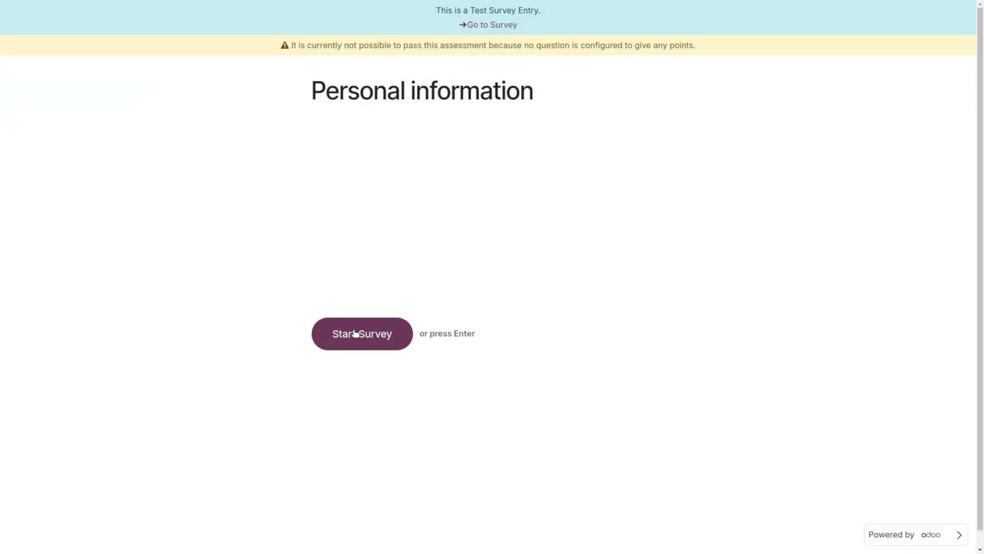
left_click(351, 334)
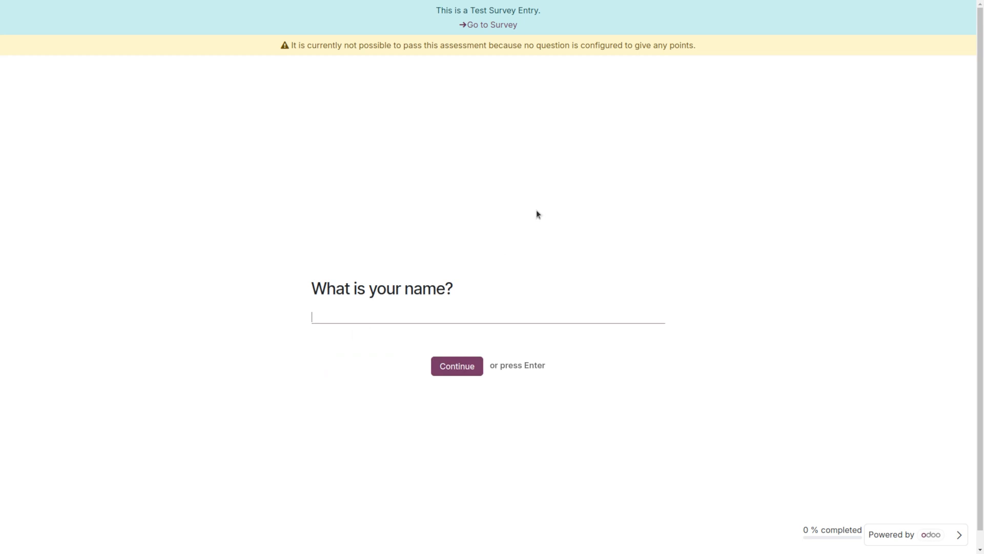
left_click(488, 27)
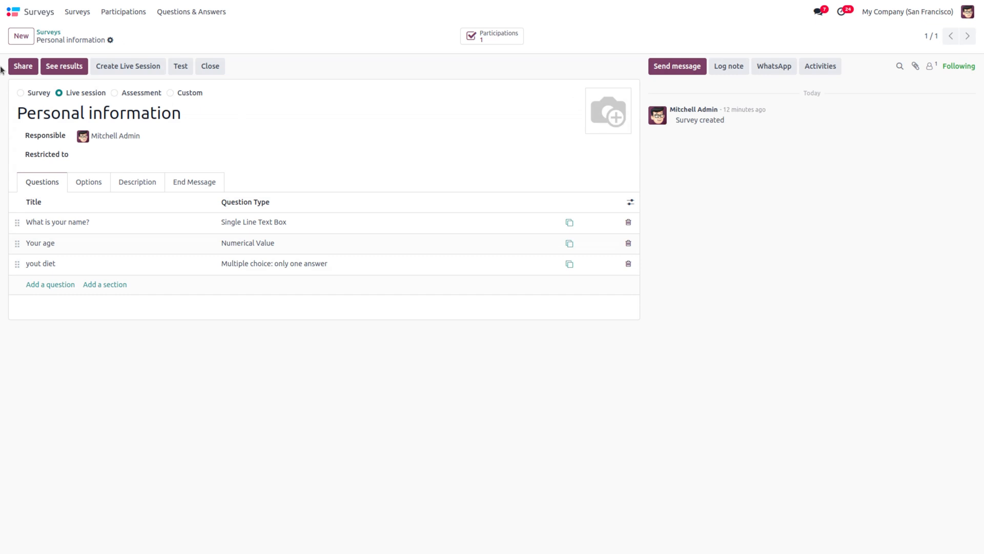
Step: Open Participations and check Personal information's two entries, one completed and one in progress
left_click(111, 13)
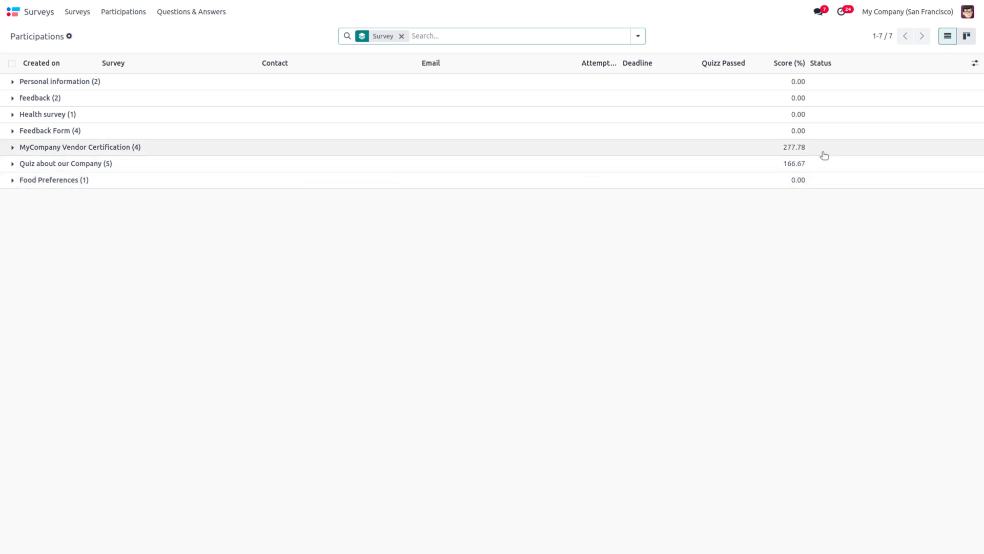
left_click(13, 82)
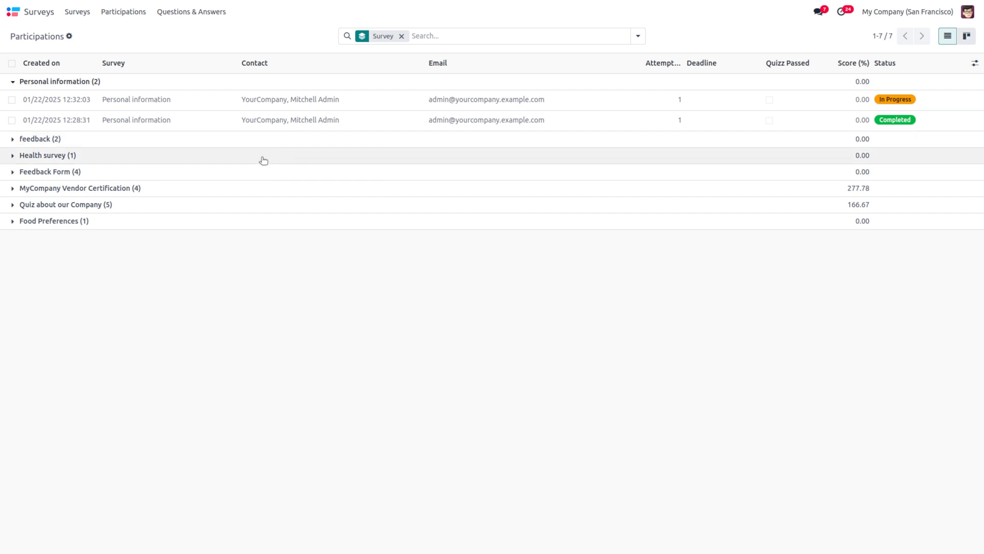
left_click(10, 81)
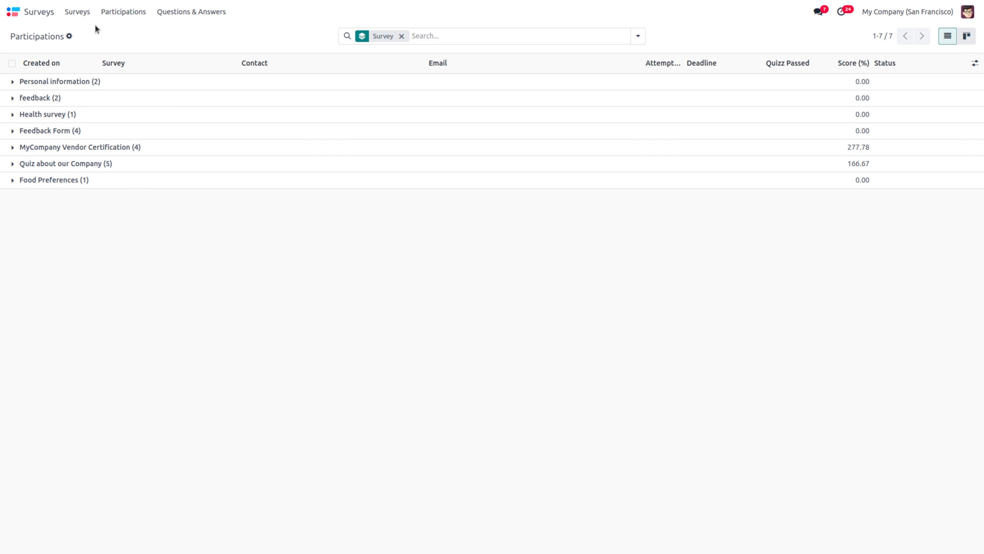
left_click(180, 16)
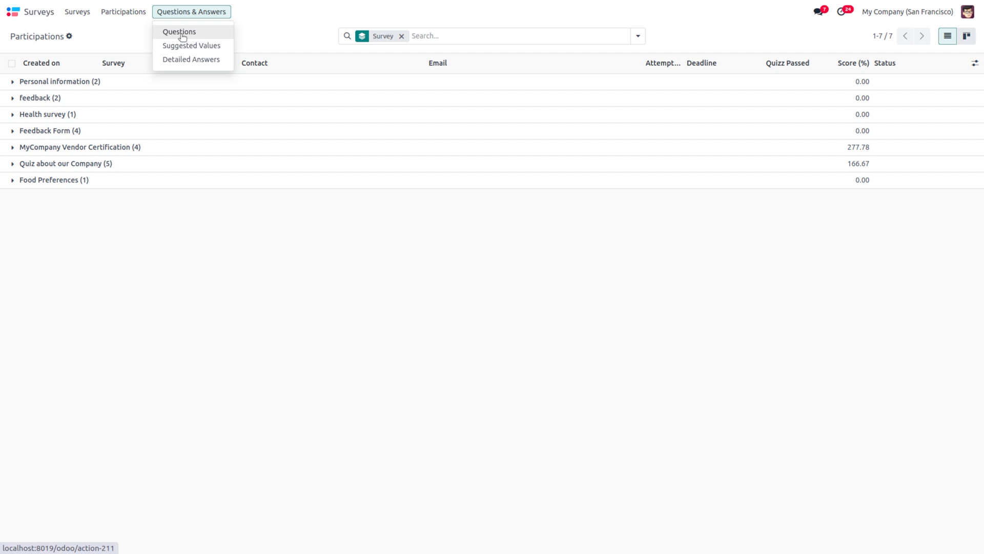
Step: Open the Questions list and scroll through all 66 questions, including name, age and diet
left_click(180, 33)
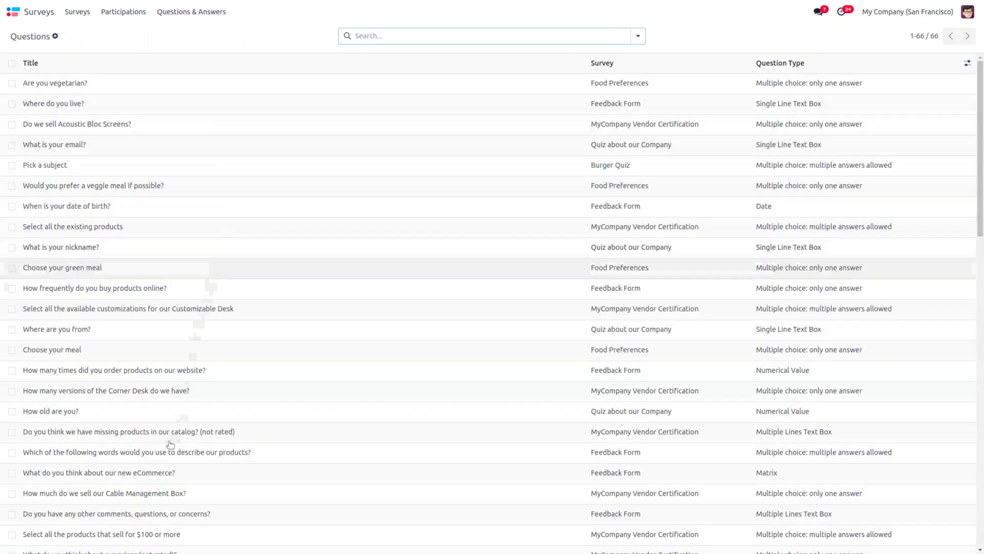
scroll(170, 444, "down", 10)
scroll(170, 444, "down", 7)
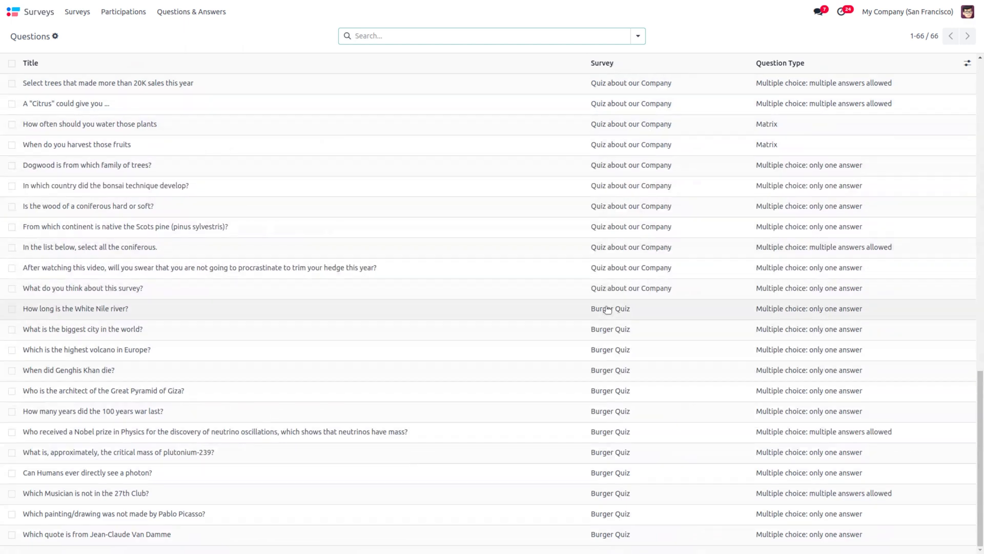
scroll(607, 309, "up", 5)
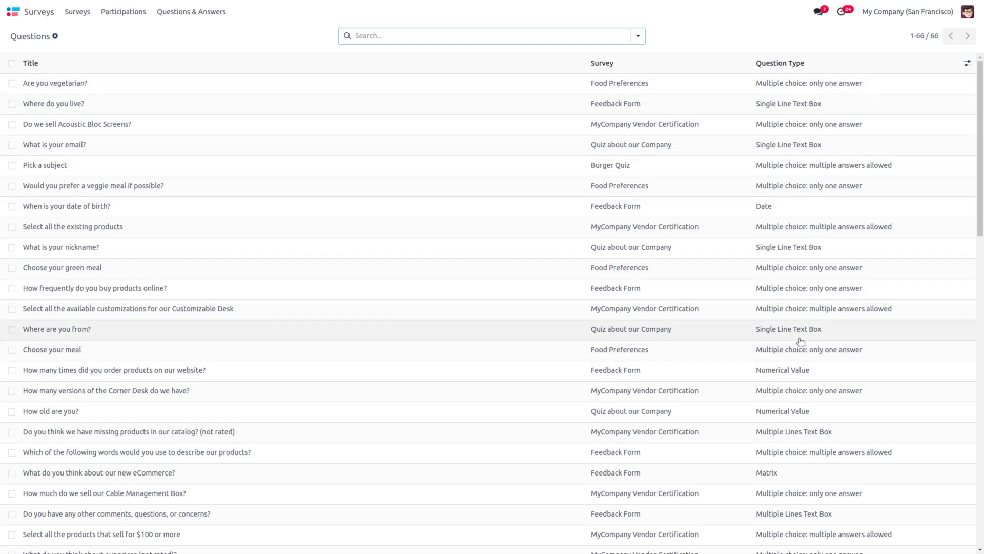
scroll(800, 342, "down", 2)
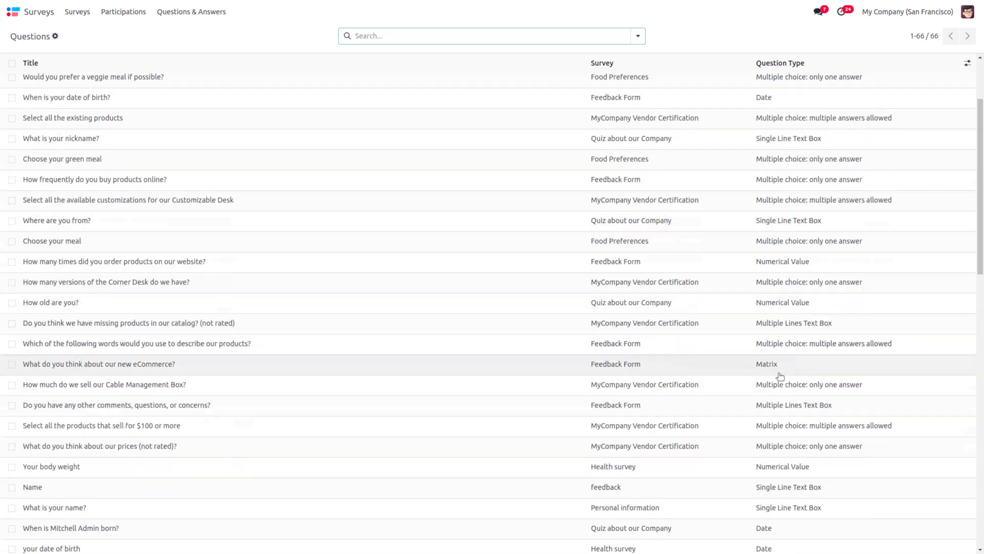
scroll(810, 402, "down", 3)
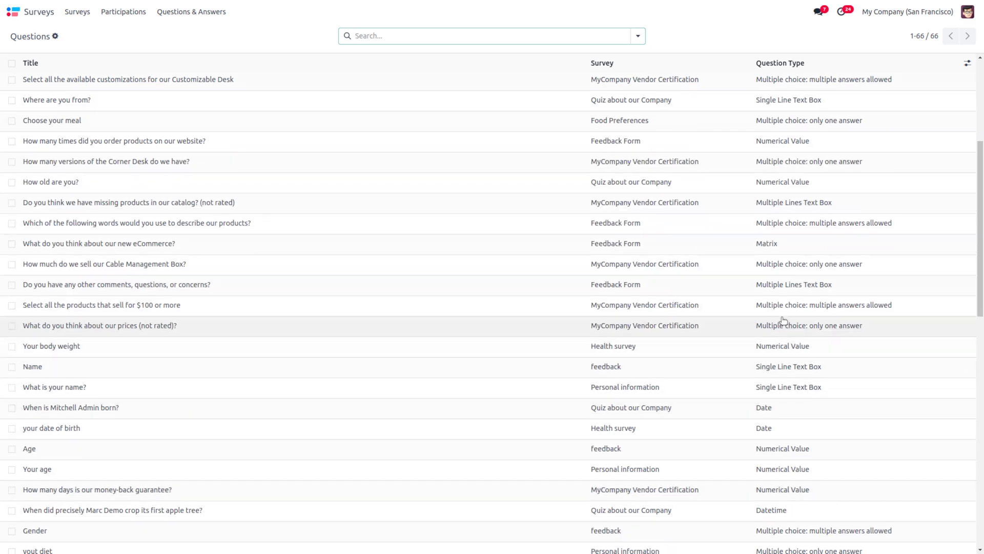
scroll(781, 322, "up", 5)
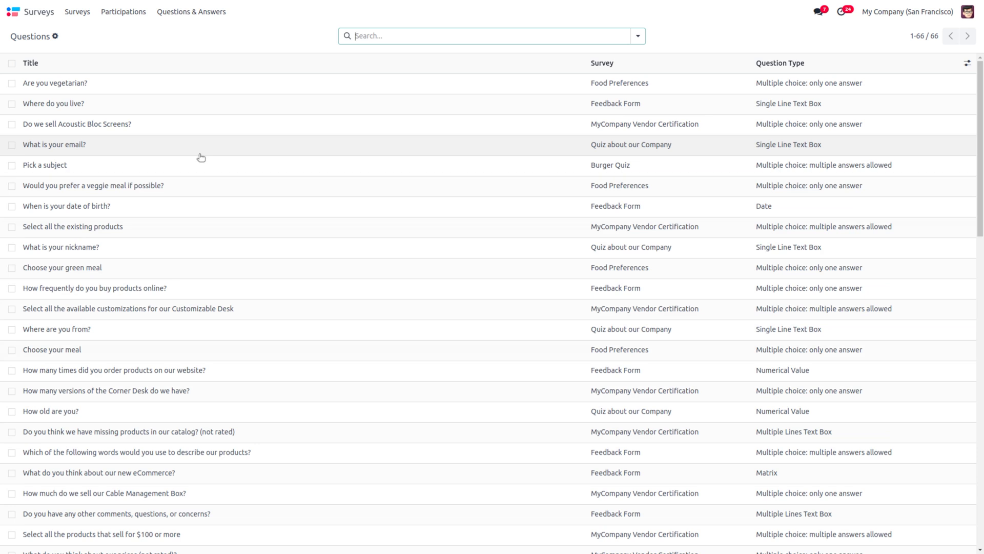
left_click(192, 11)
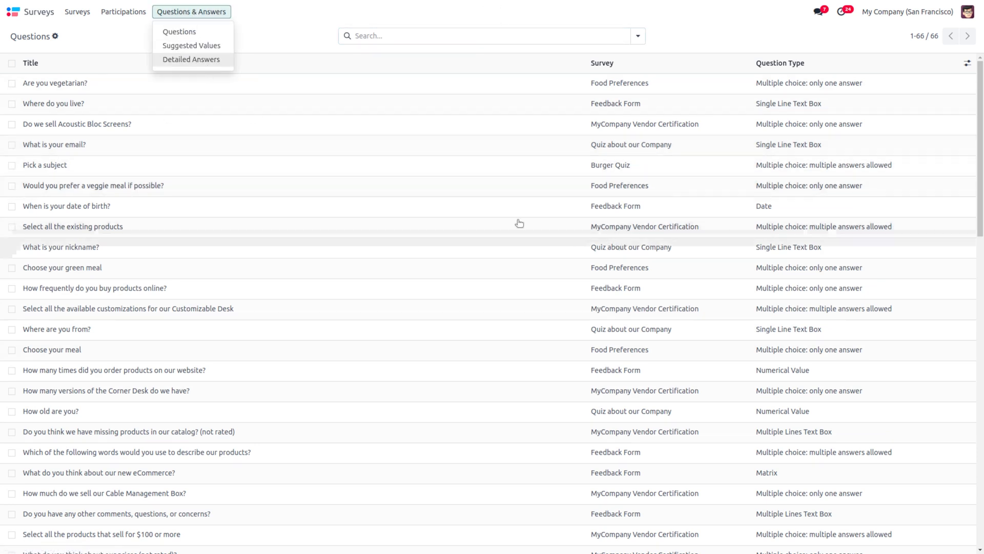
Step: View the three Personal information detailed answers, then return to the Surveys overview
left_click(210, 61)
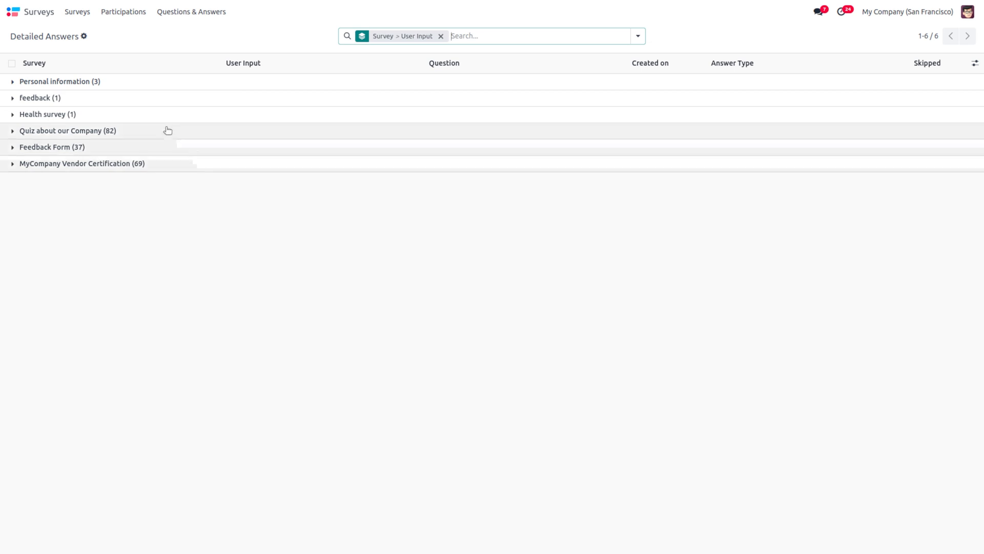
left_click(111, 83)
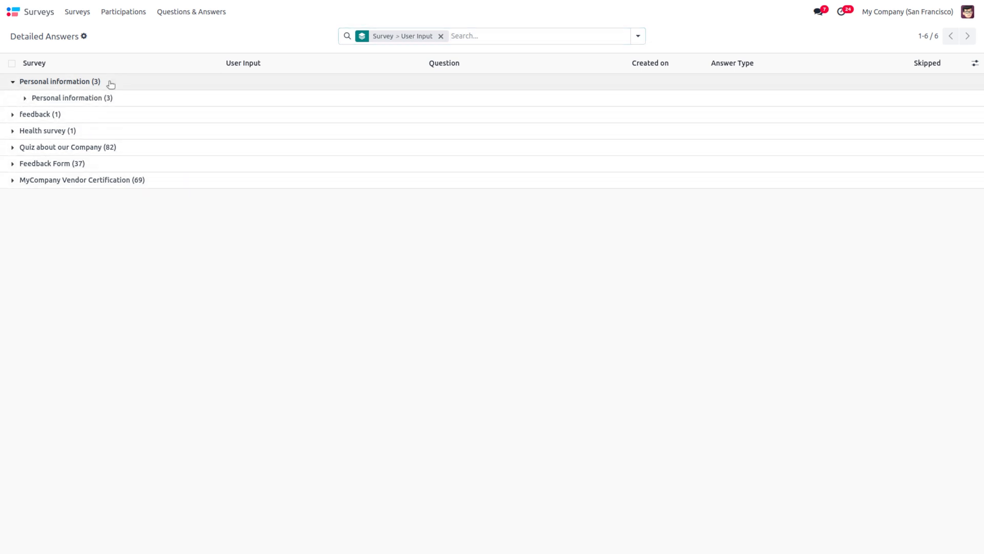
left_click(189, 97)
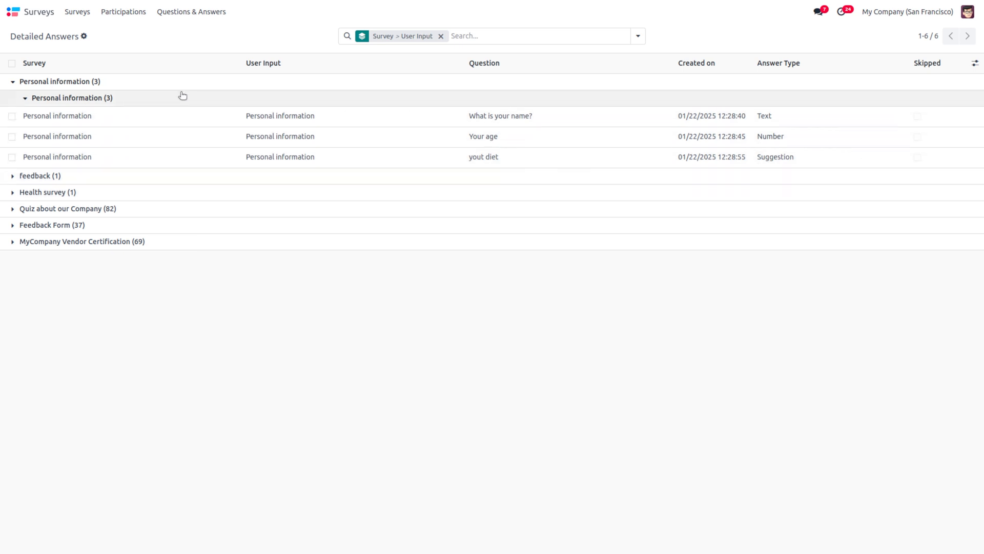
left_click(84, 14)
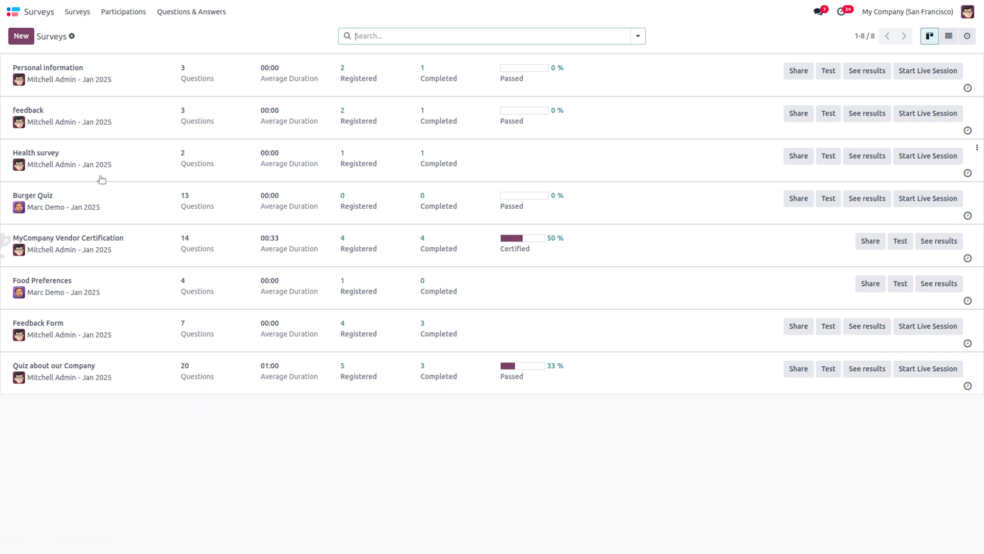
Step: Go to the home screen and open the Events app's kanban by stage
left_click(14, 11)
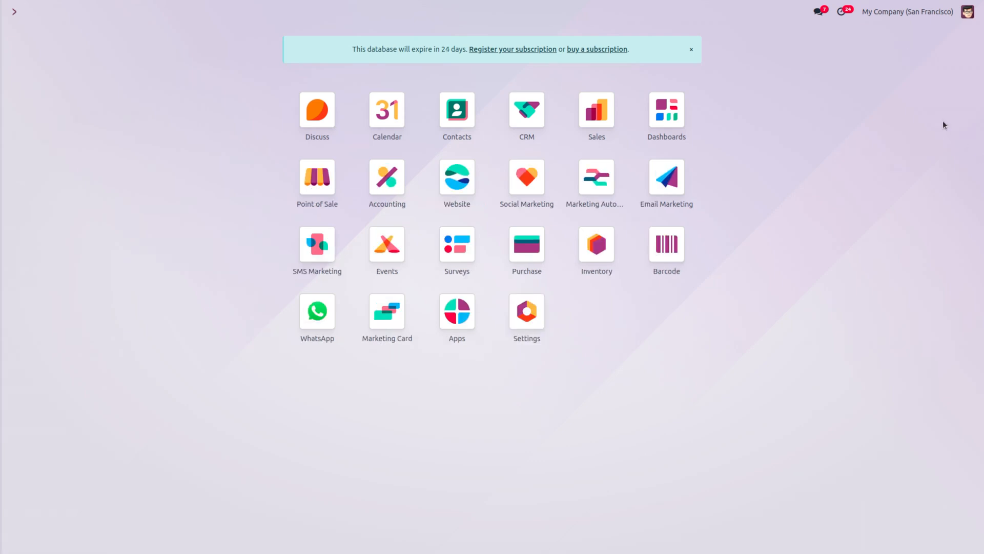
left_click(396, 253)
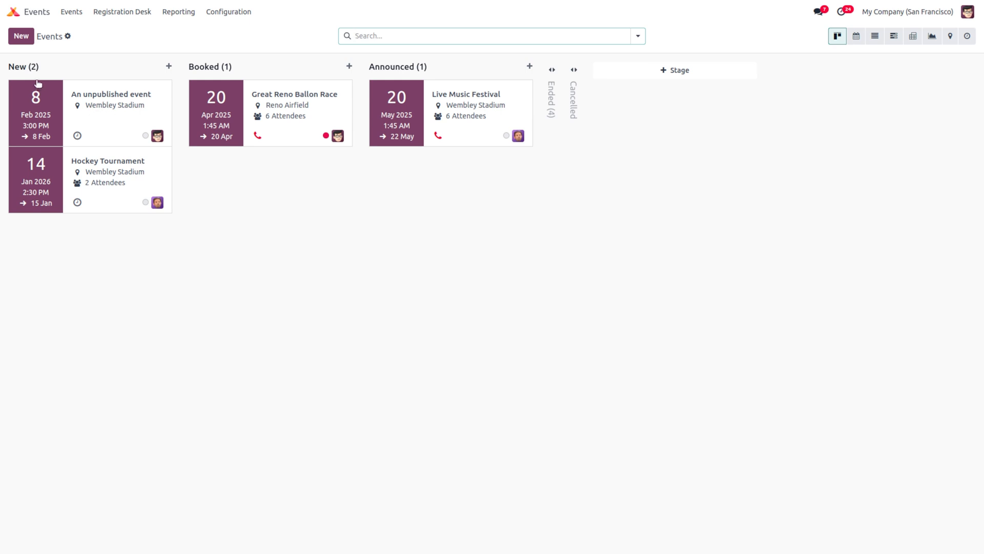
Step: Show the events on a yearly calendar, then as a list of 8 events totalling 29 attendees
mouse_move(36, 75)
left_click(855, 37)
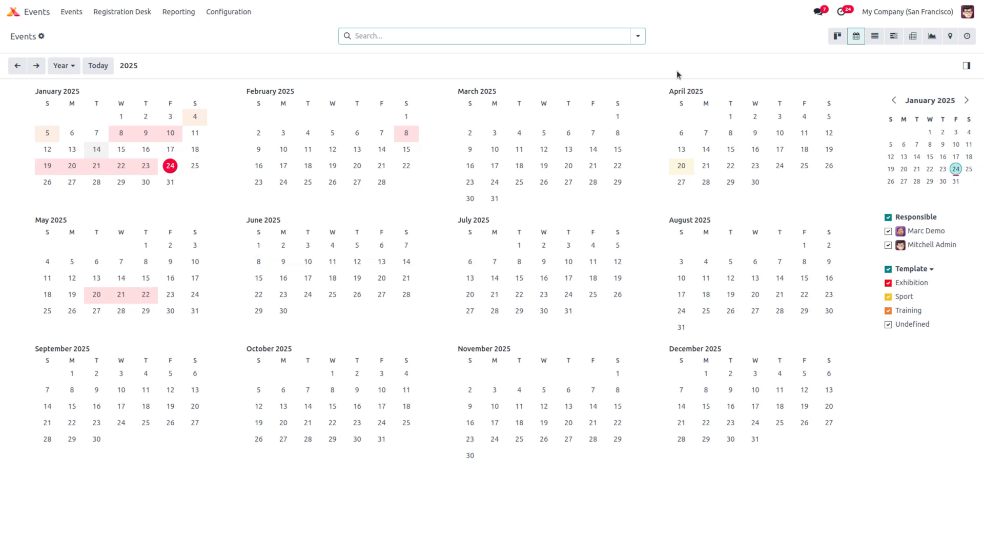
left_click(875, 37)
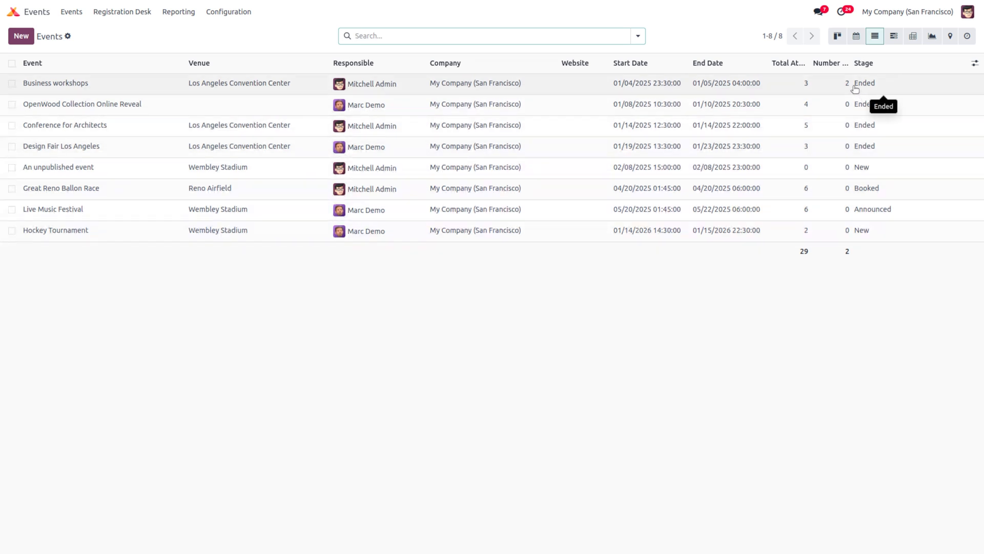
Step: Switch events to a pivot table and add Maximum Attendees as a measure, totalling 254
left_click(894, 36)
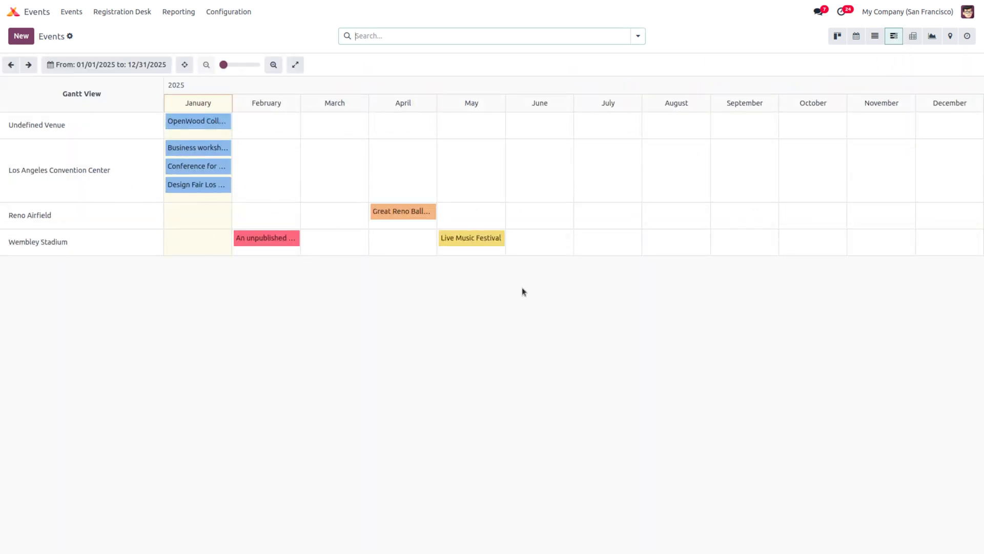
left_click(911, 33)
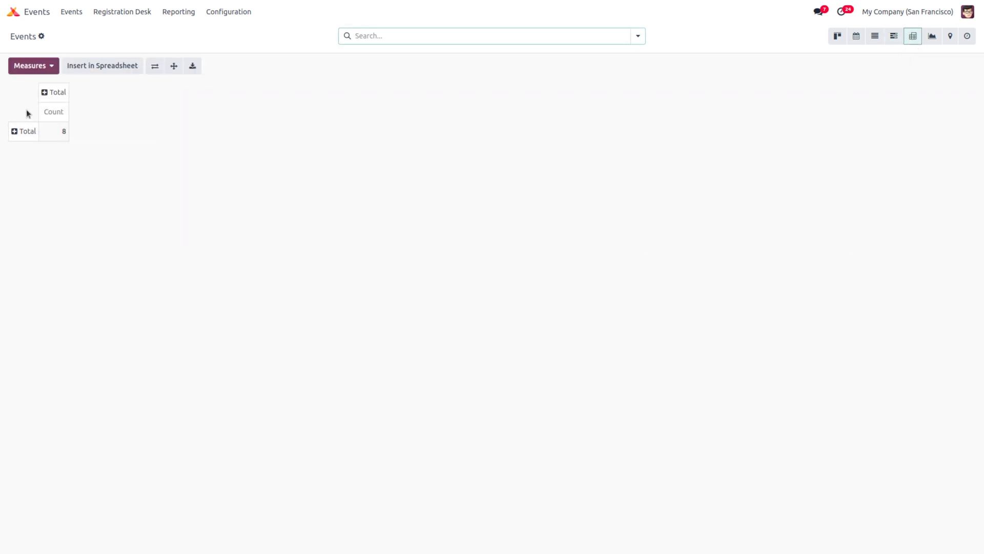
left_click(23, 71)
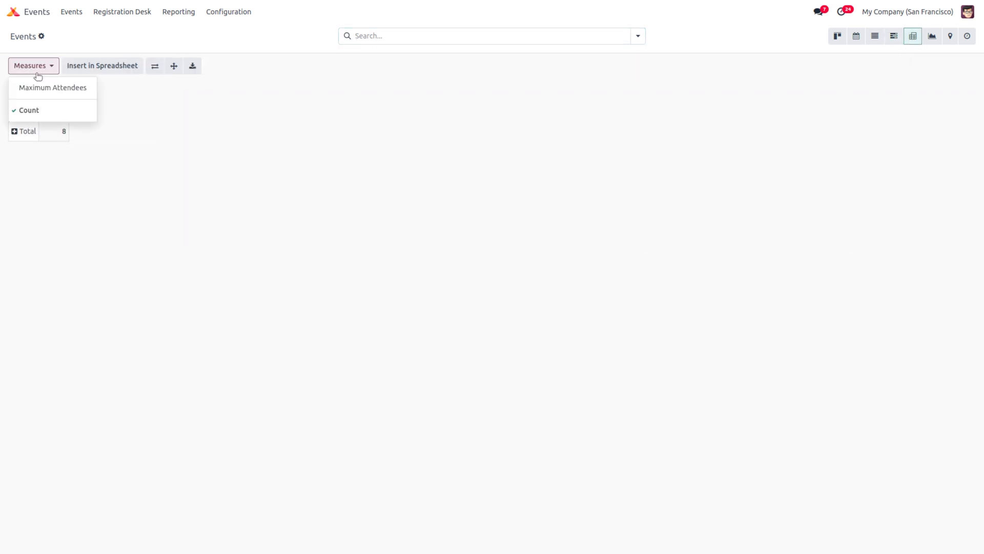
left_click(50, 89)
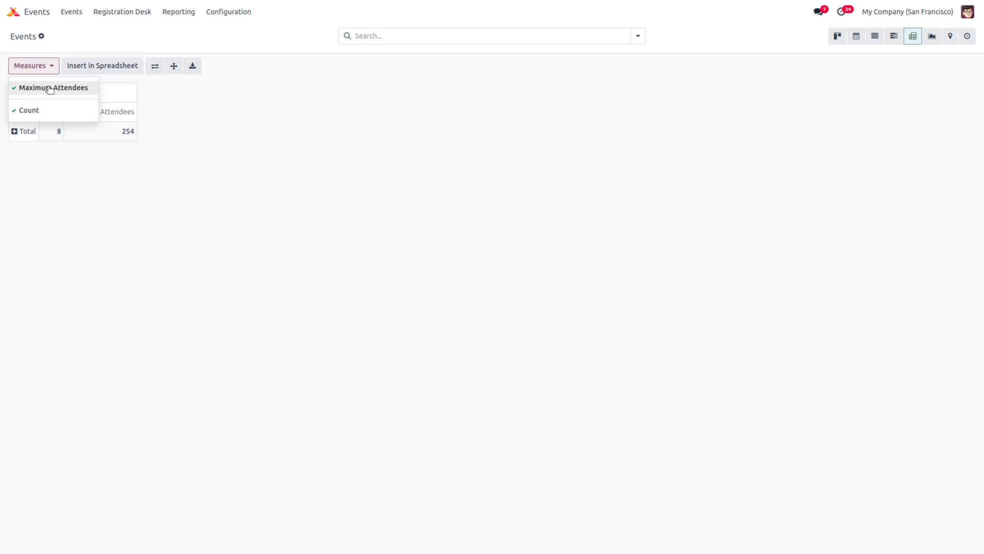
left_click(158, 160)
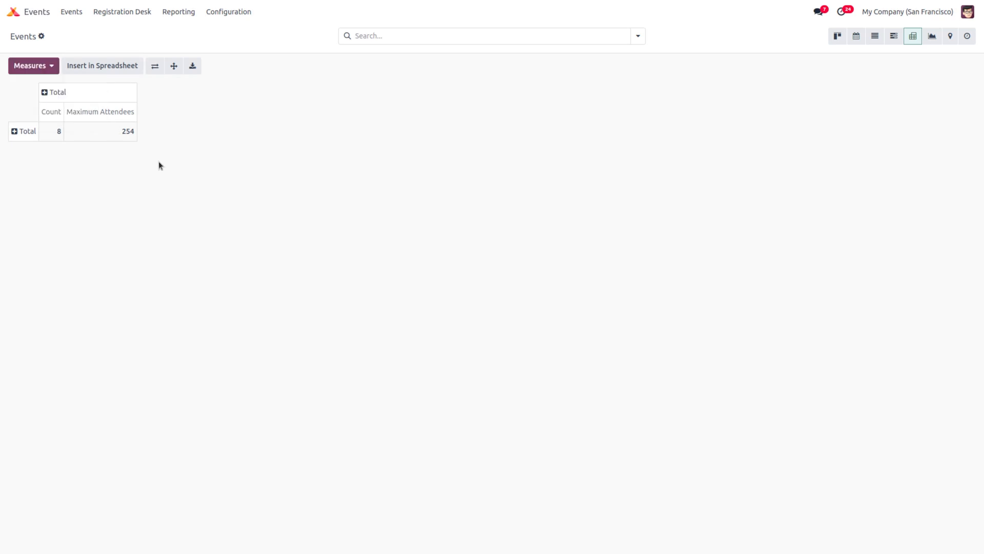
Step: Break the Total row down by Responsible, then collapse it back to Total
left_click(14, 132)
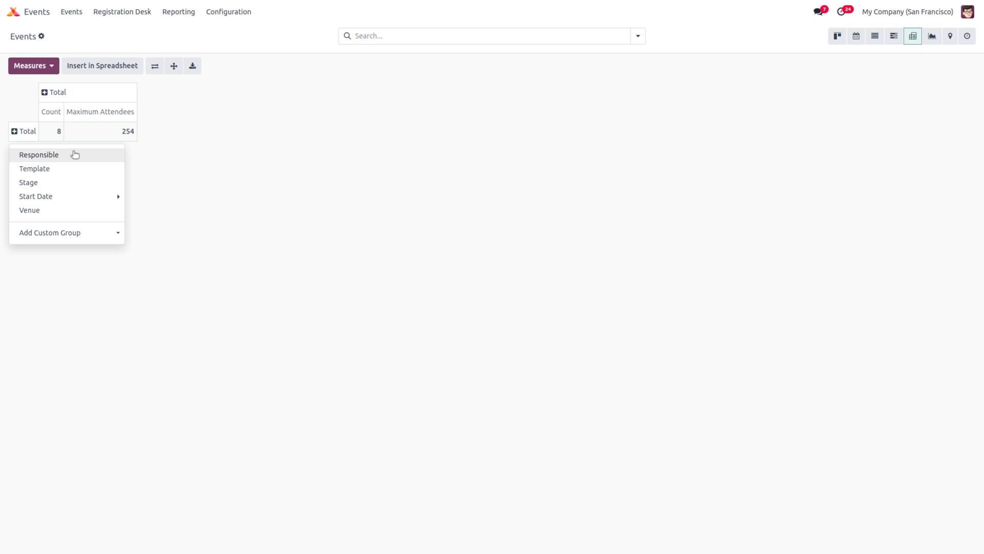
left_click(74, 155)
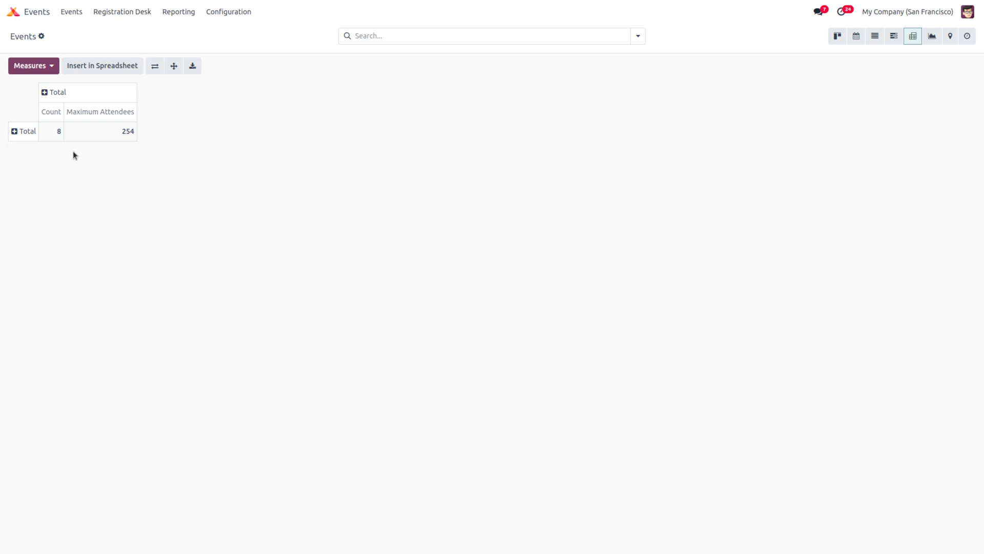
left_click(20, 133)
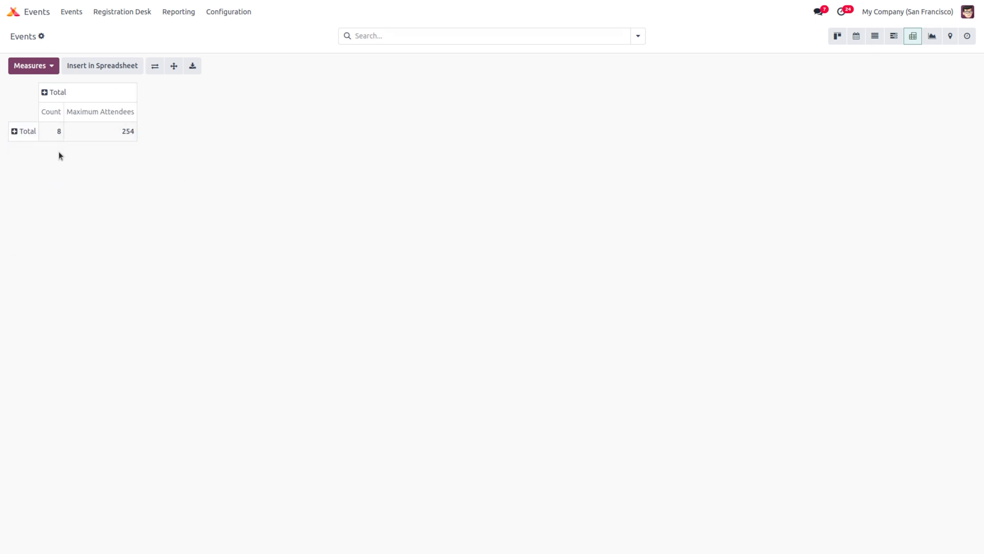
left_click(18, 132)
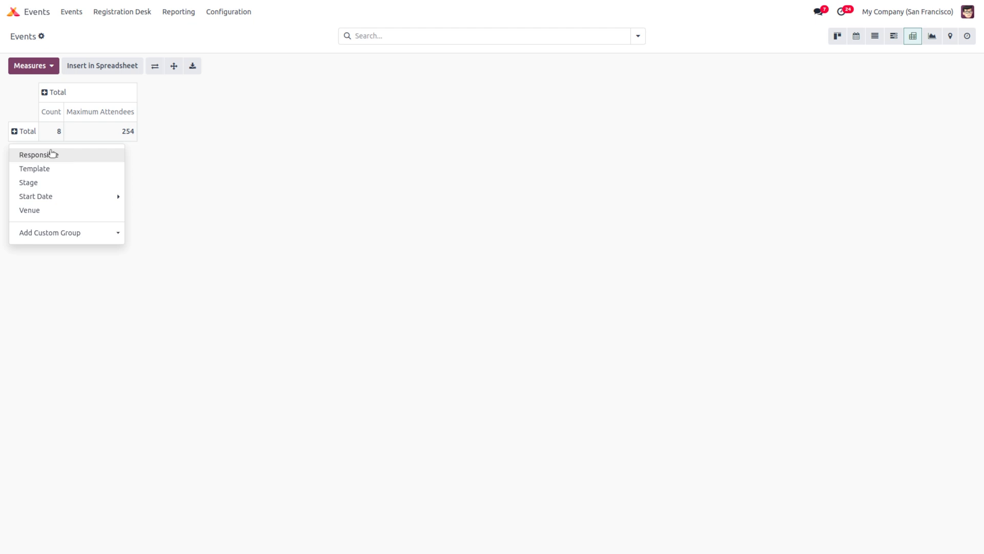
mouse_move(52, 194)
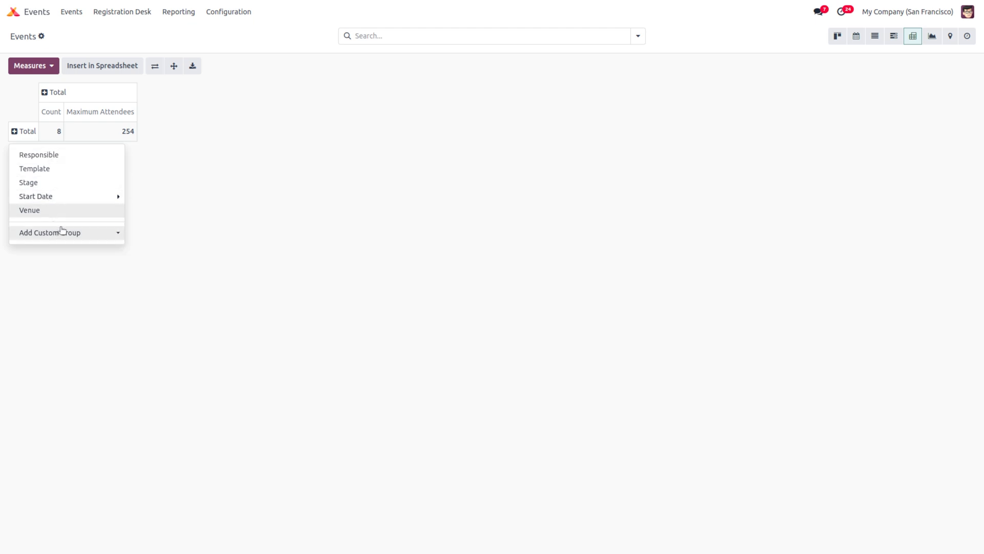
left_click(217, 194)
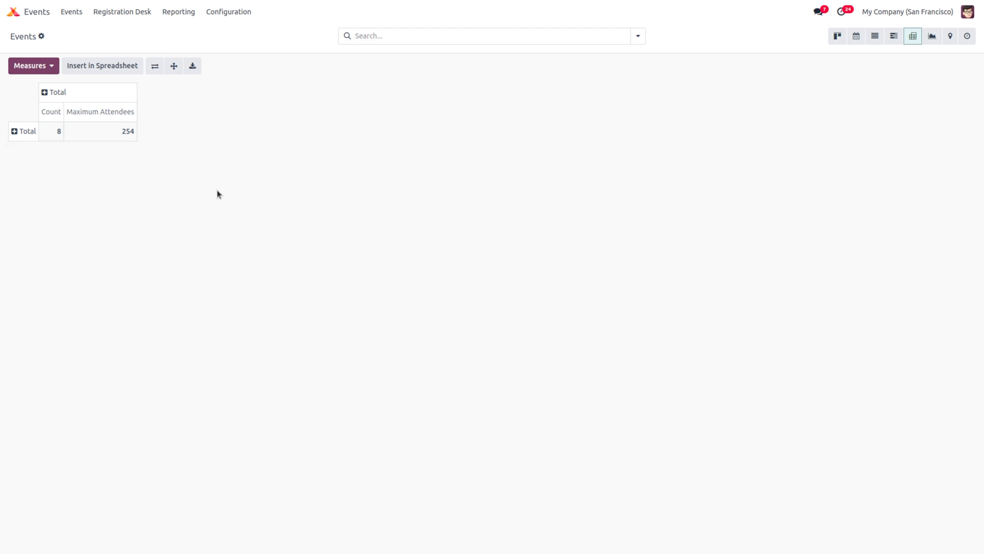
Step: View events as a bar chart, world map and activity grid, then return to the kanban
left_click(932, 37)
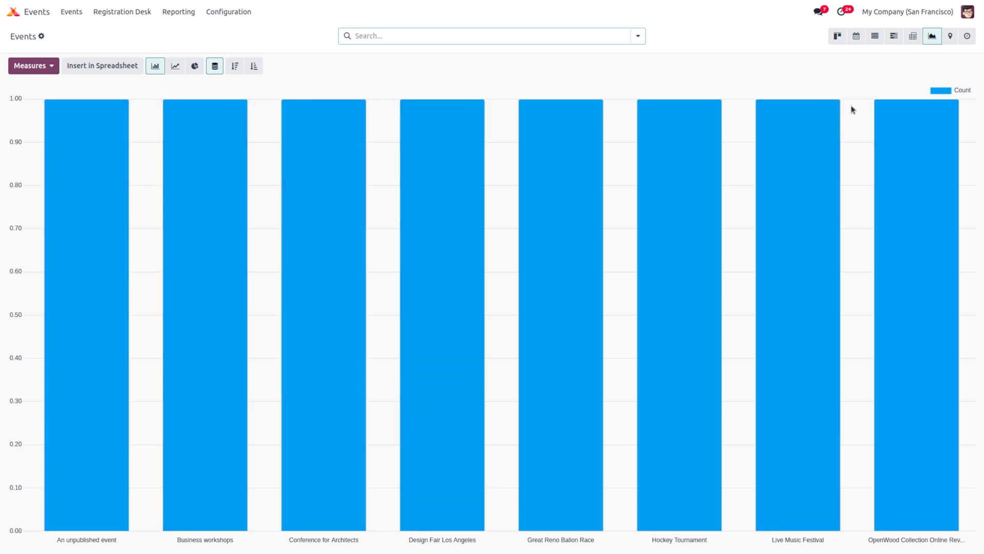
left_click(949, 39)
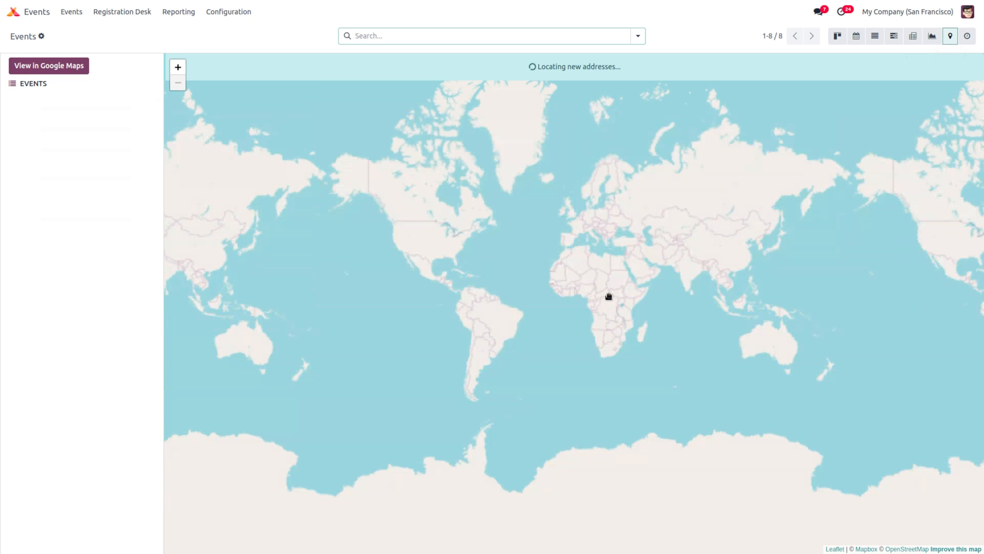
left_click(967, 36)
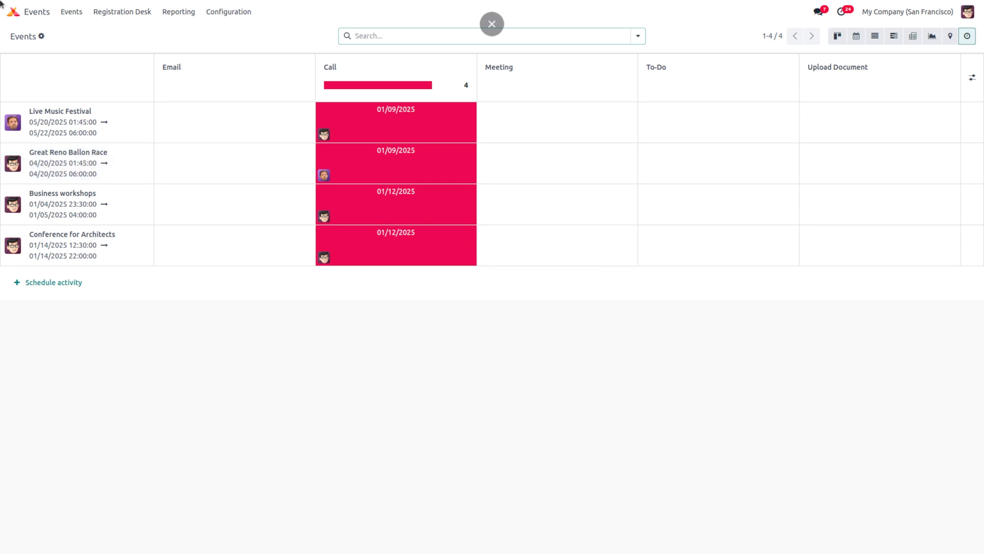
left_click(61, 14)
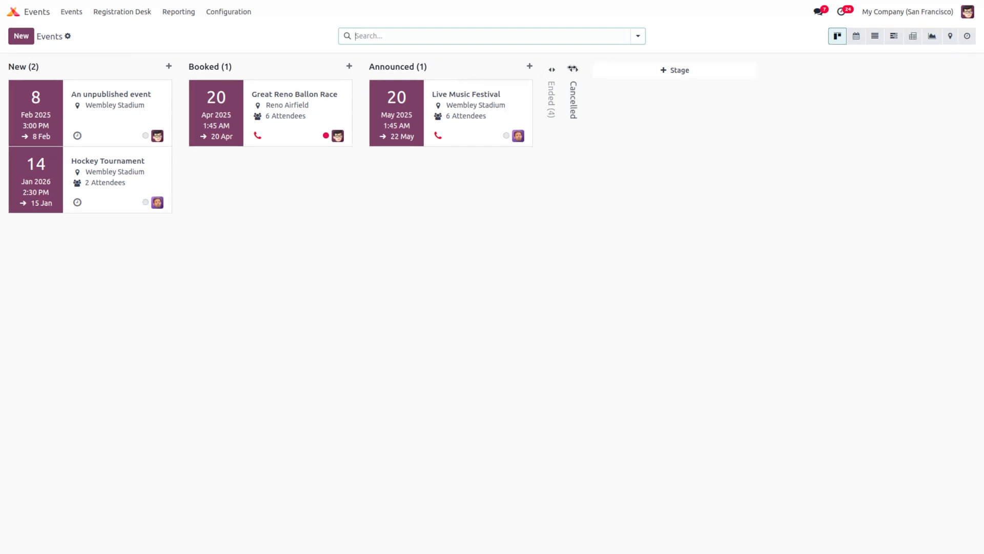
left_click(678, 72)
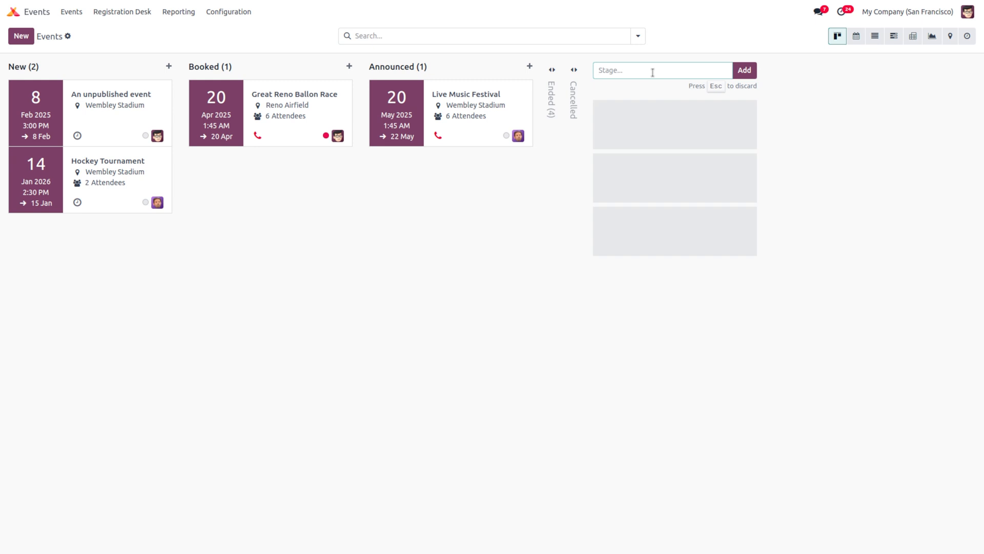
type("end stage")
left_click(756, 77)
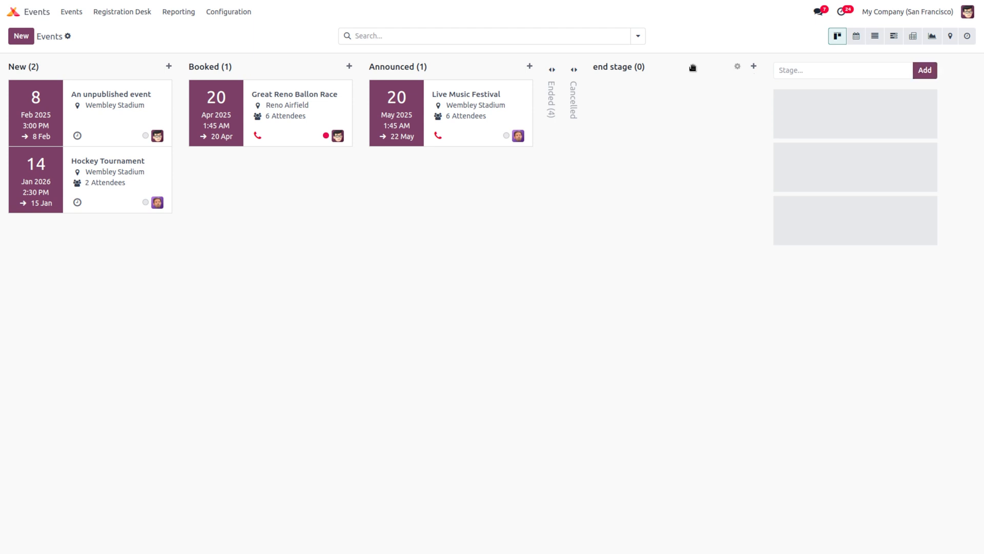
left_click(738, 67)
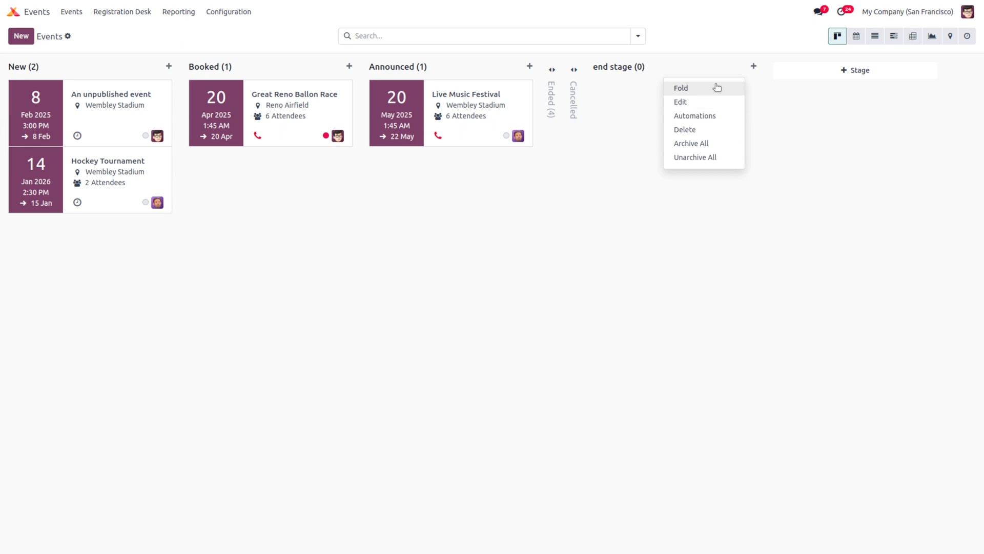
left_click(700, 107)
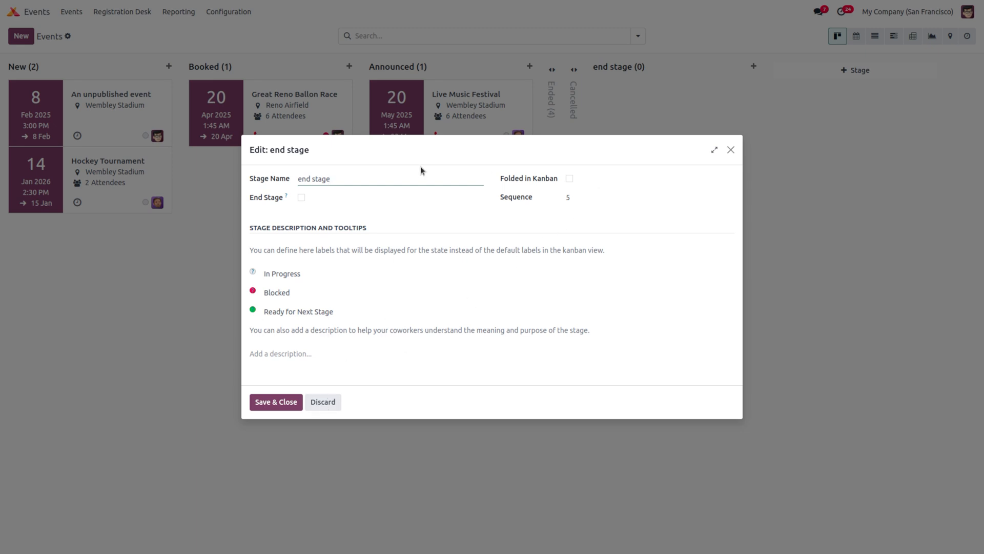
left_click(322, 403)
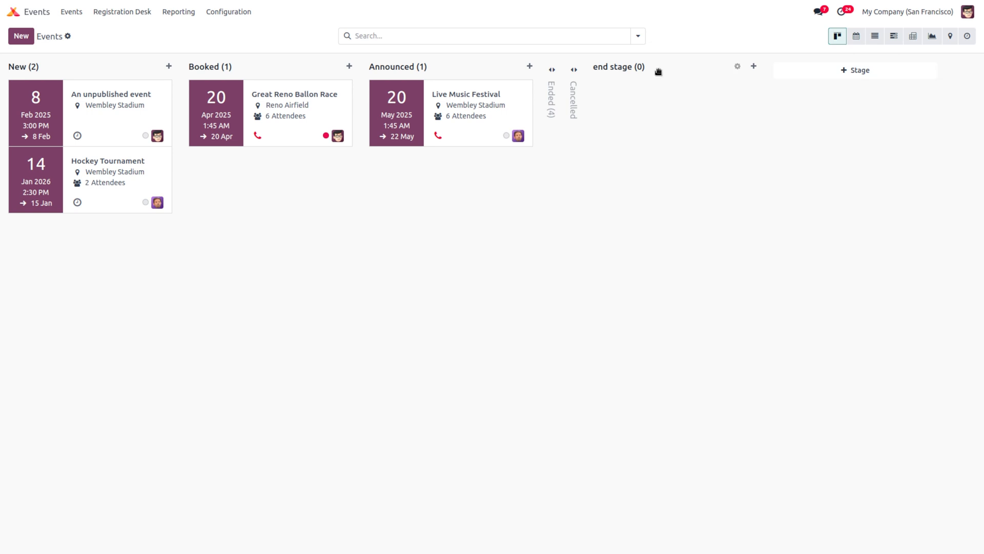
left_click(736, 65)
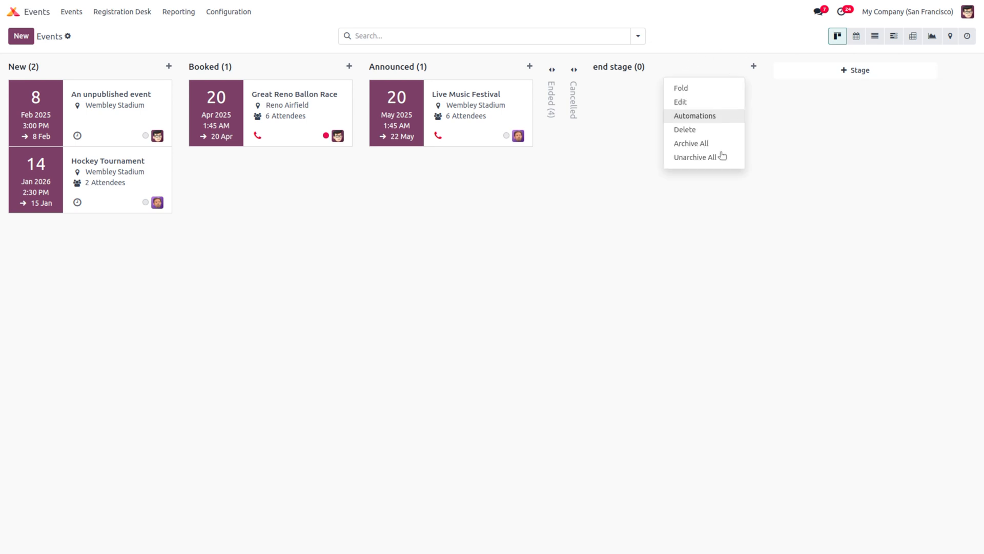
left_click(685, 129)
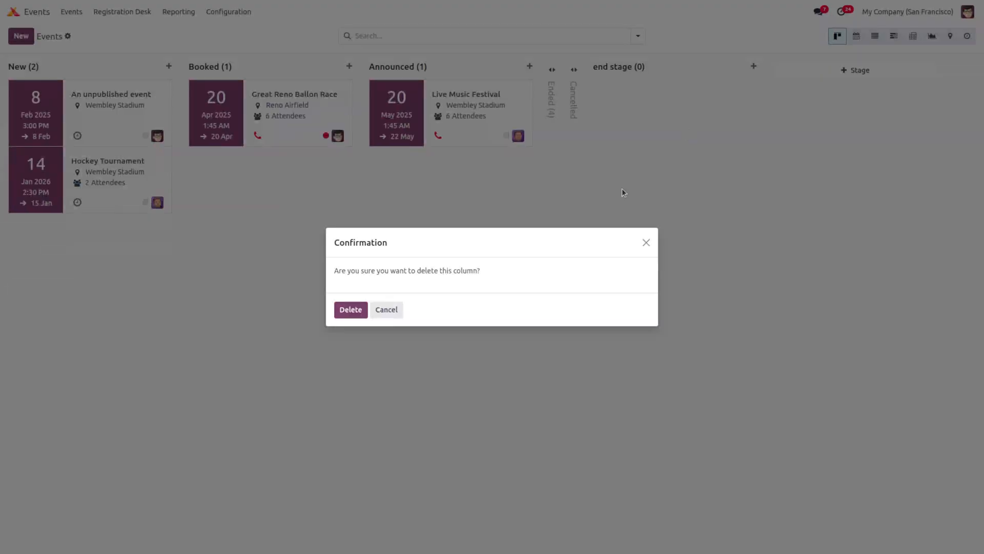
left_click(347, 310)
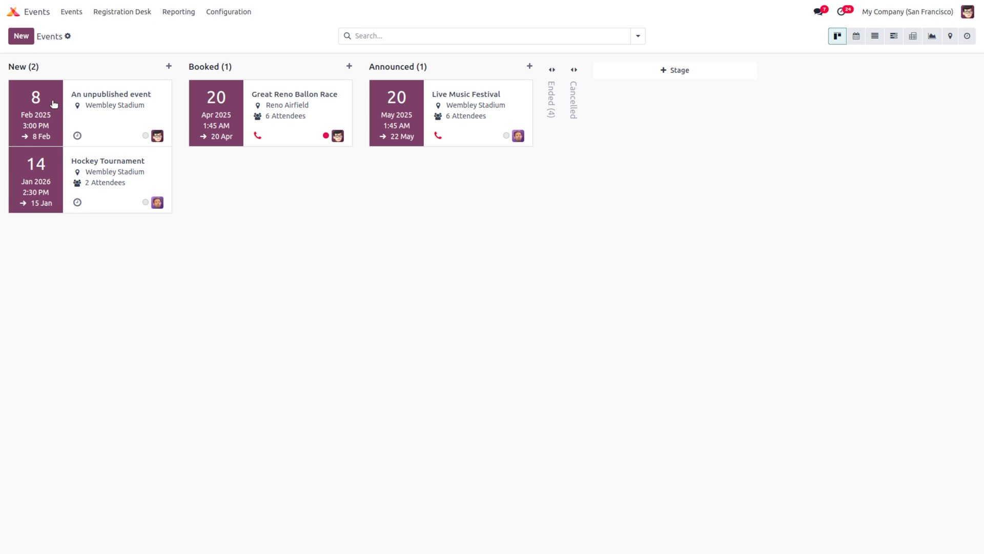
Step: Drag An unpublished event from New into Booked, leaving New with one and Booked with two
left_click_drag(54, 104, 235, 178)
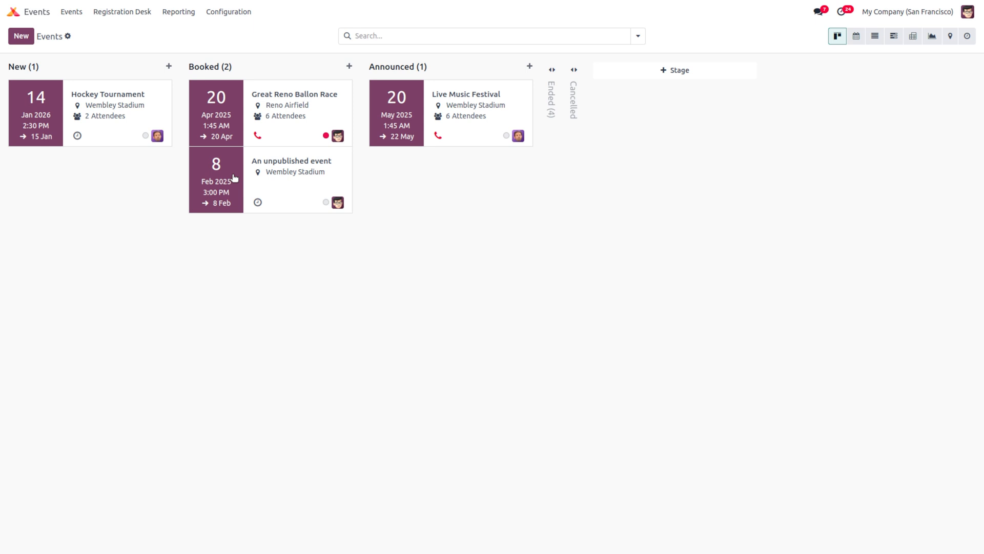
mouse_move(64, 67)
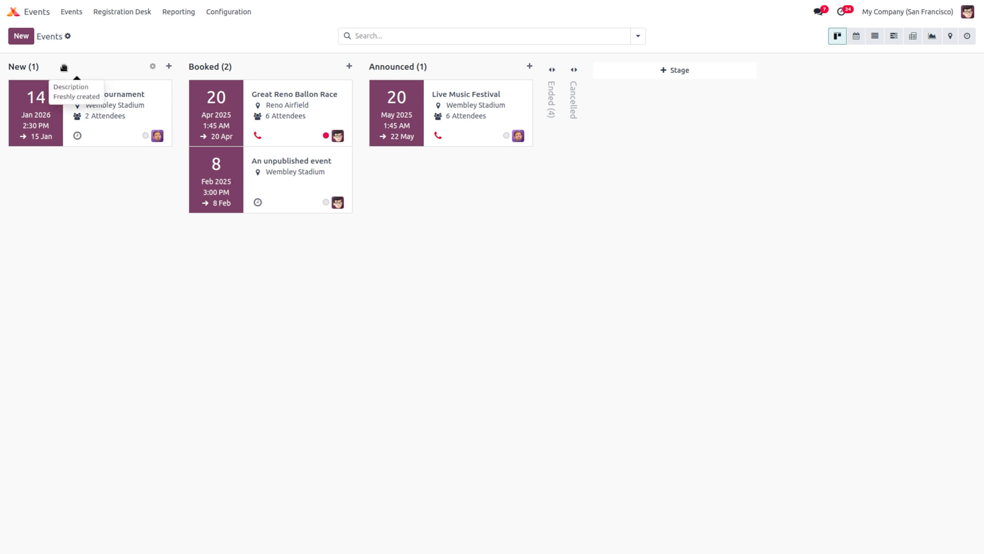
left_click_drag(63, 68, 103, 73)
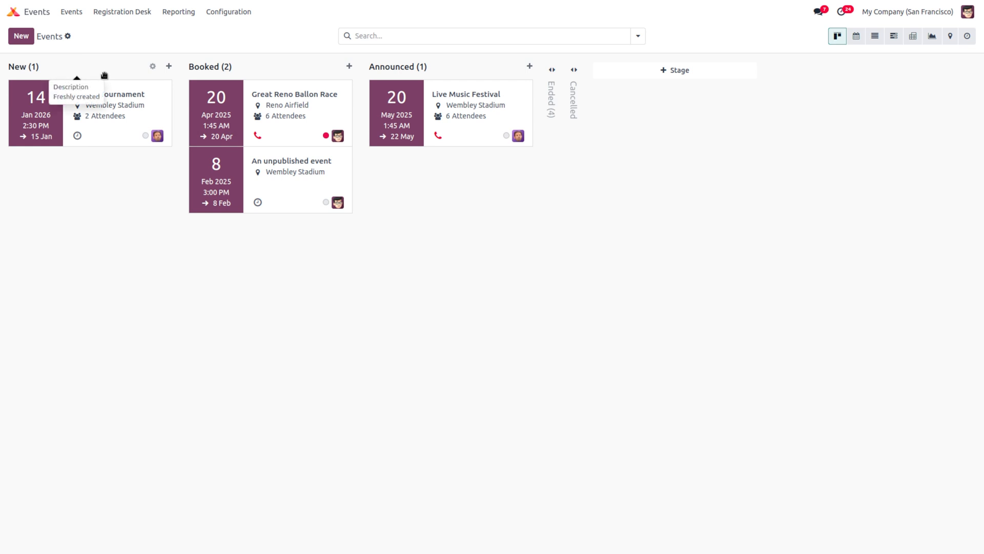
left_click(21, 37)
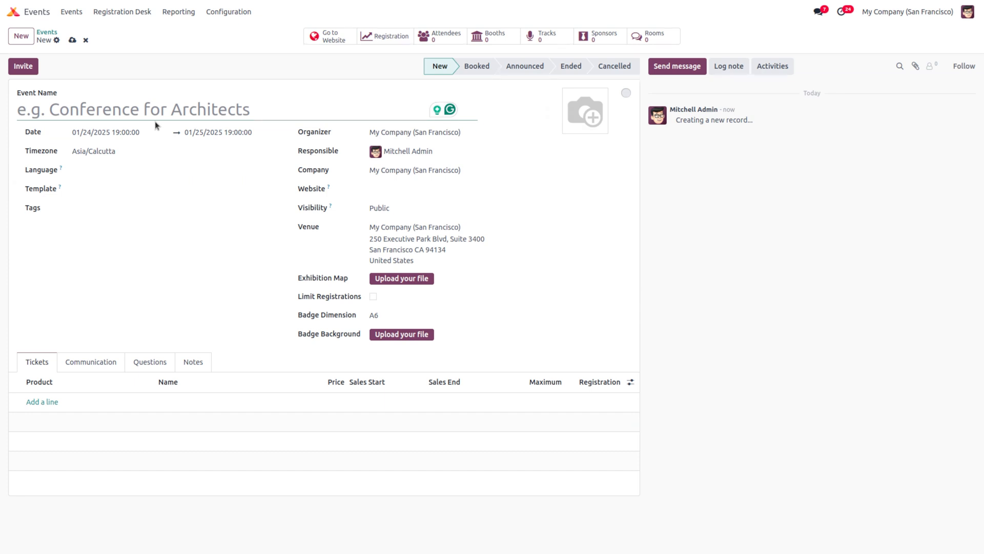
type("T")
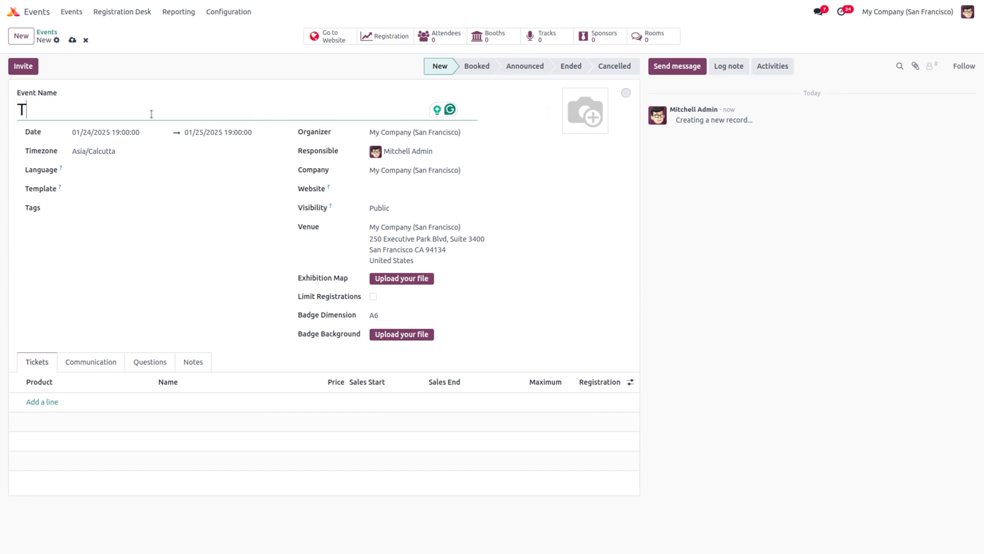
type("ech fest")
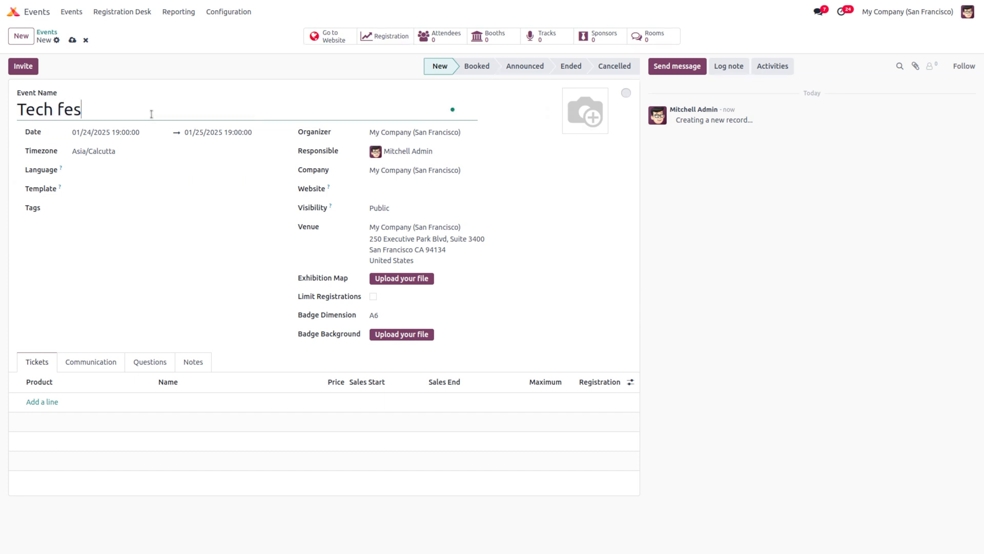
left_click(95, 133)
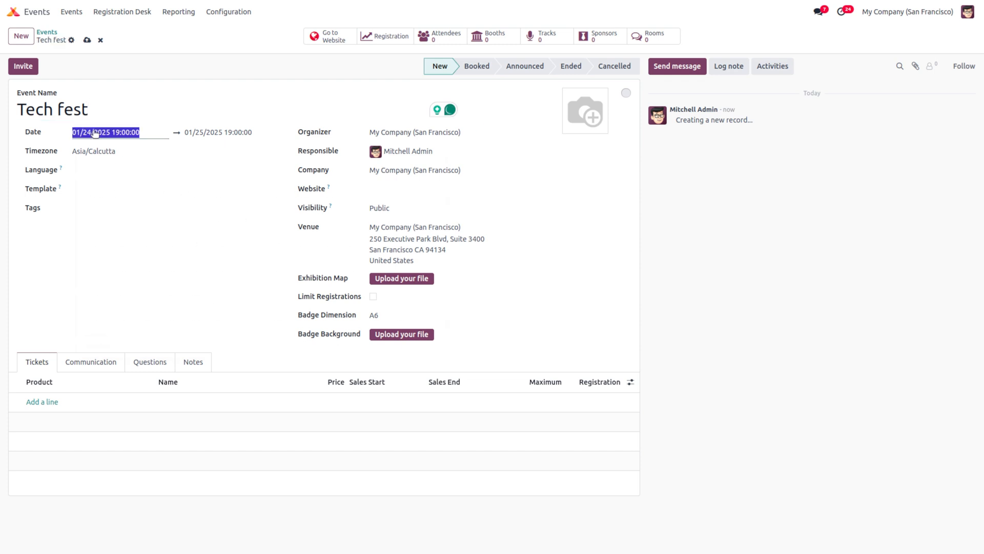
left_click(420, 212)
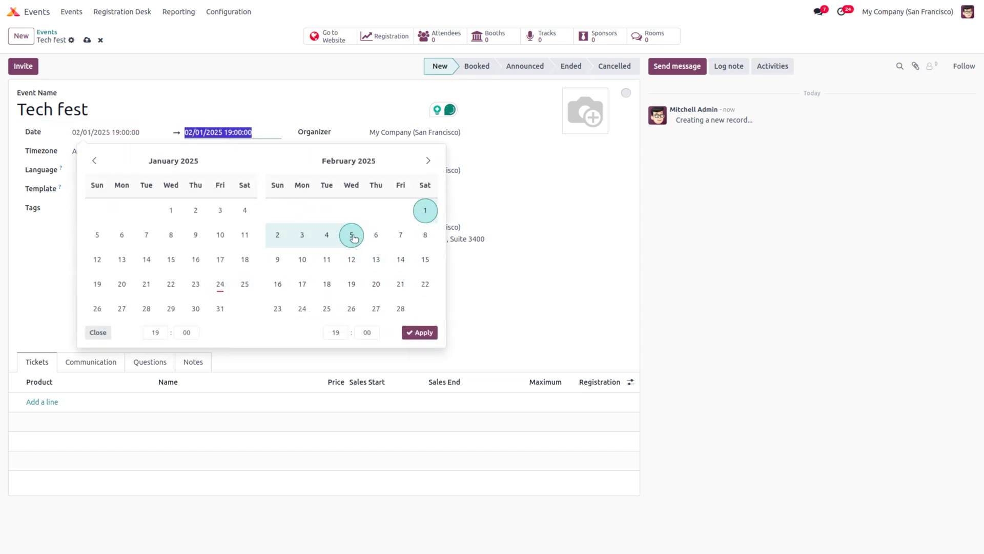
left_click(351, 234)
left_click(418, 334)
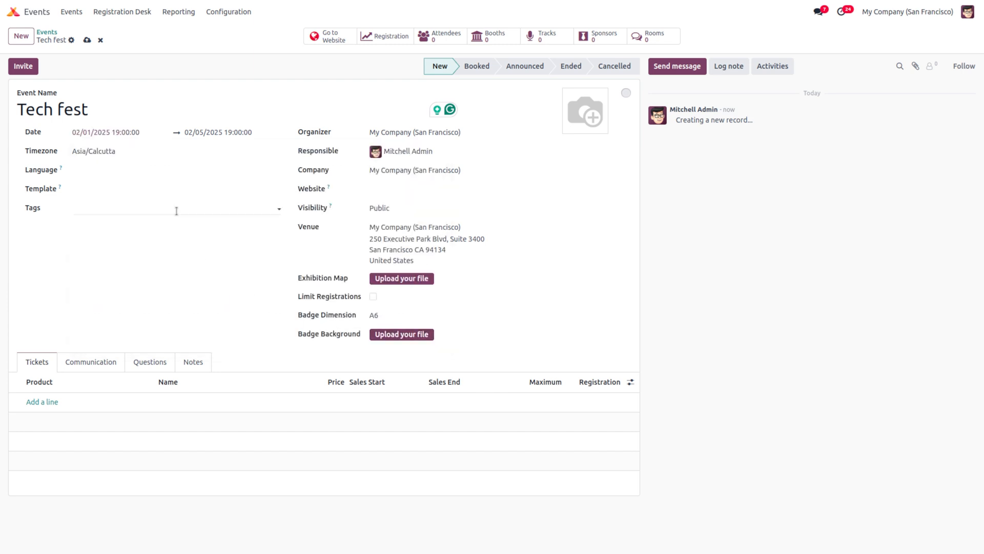
left_click(88, 156)
left_click(86, 155)
left_click(121, 175)
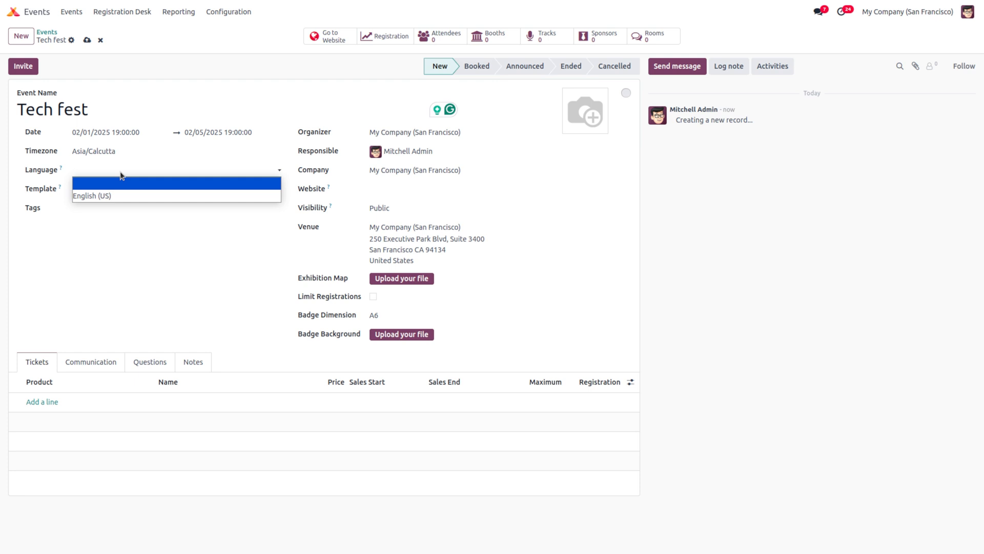
left_click(120, 169)
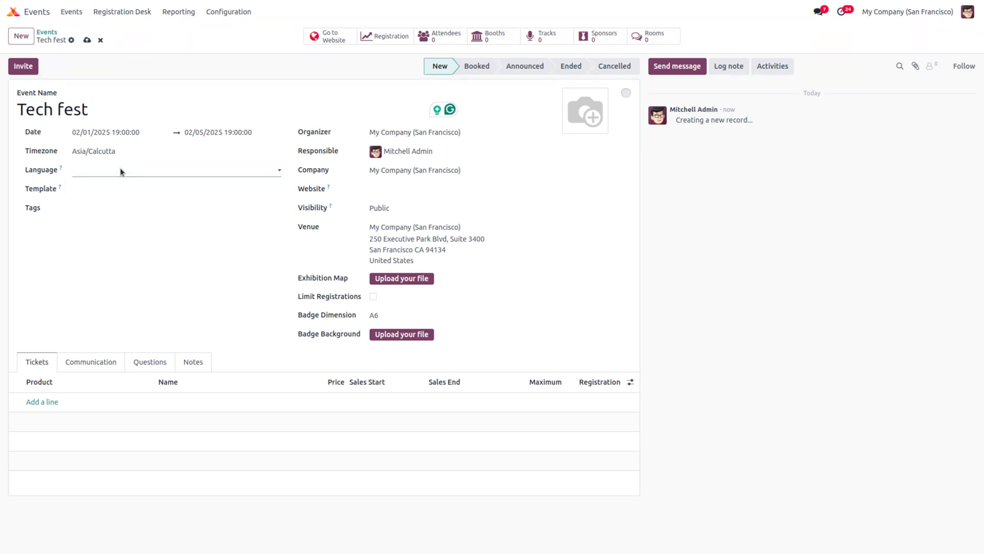
left_click(113, 191)
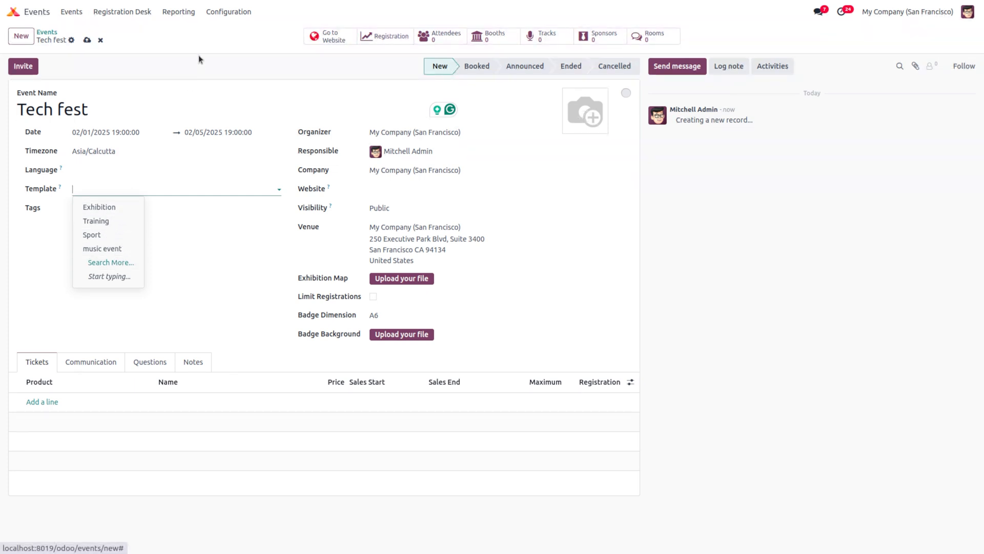
Step: Keep the Asia/Calcutta timezone and tag the Tech fest event with Culture and Music
left_click(243, 14)
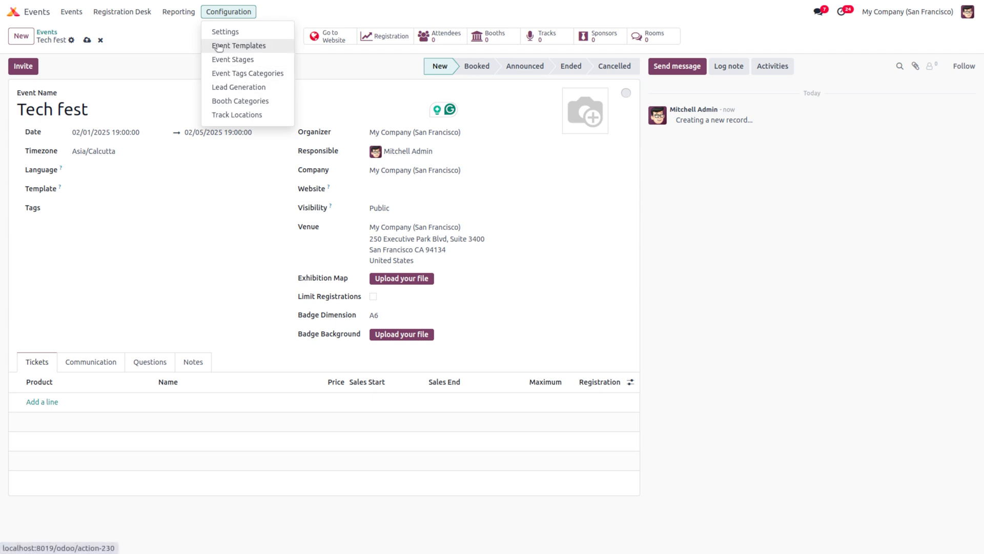
left_click(148, 151)
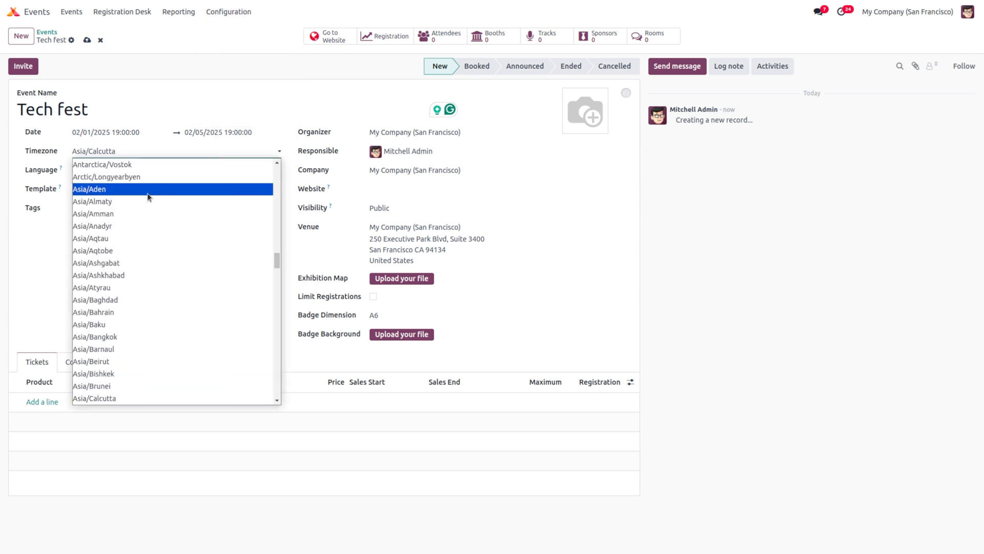
left_click(204, 133)
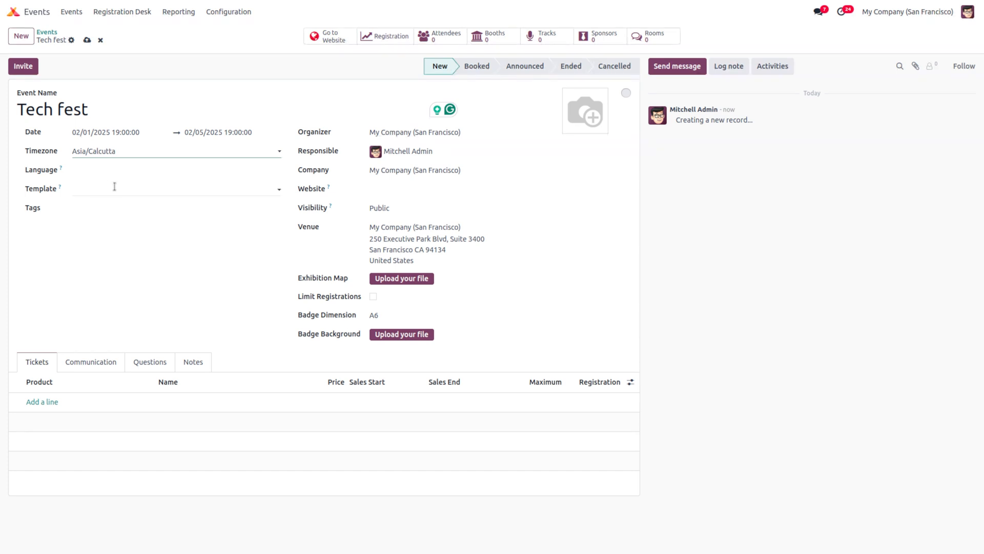
left_click(104, 211)
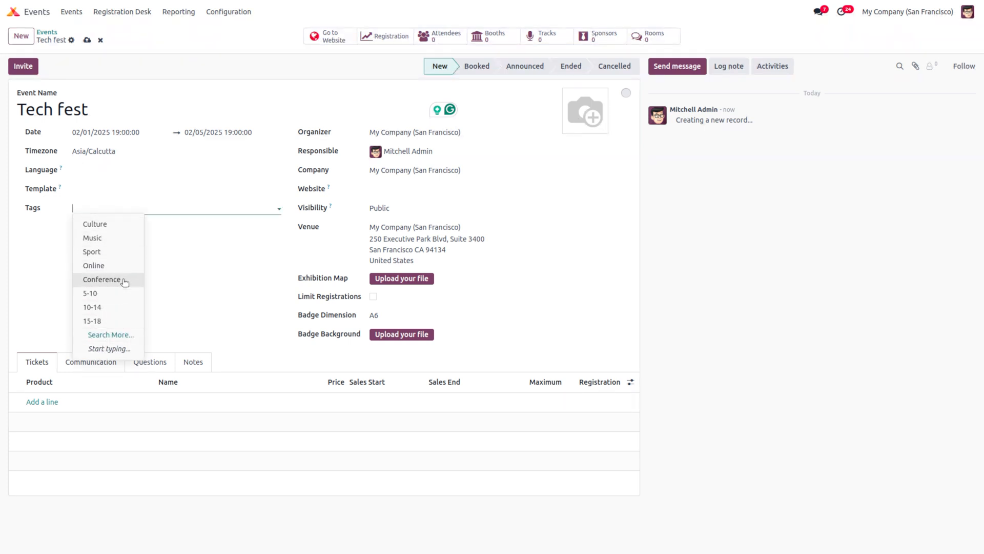
left_click(115, 225)
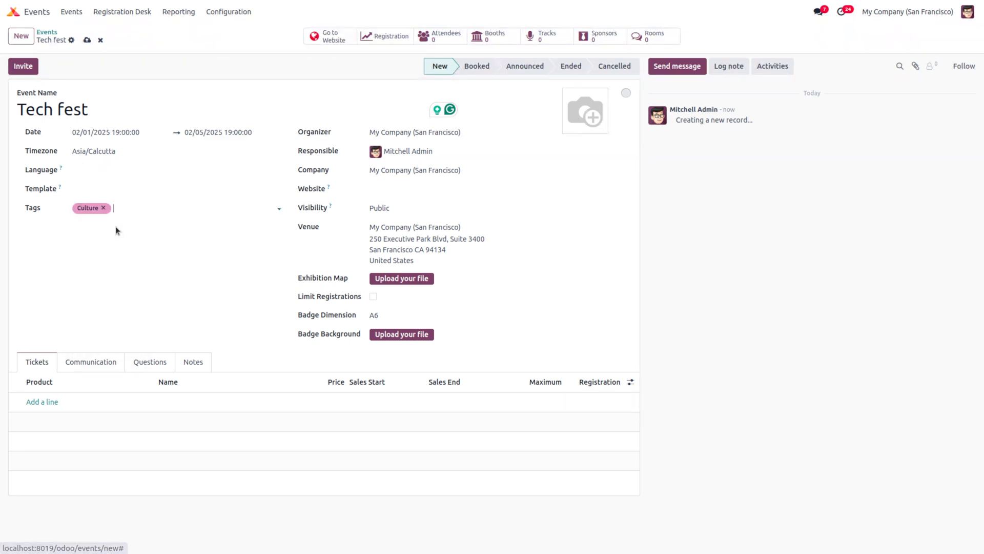
left_click(153, 208)
left_click(153, 238)
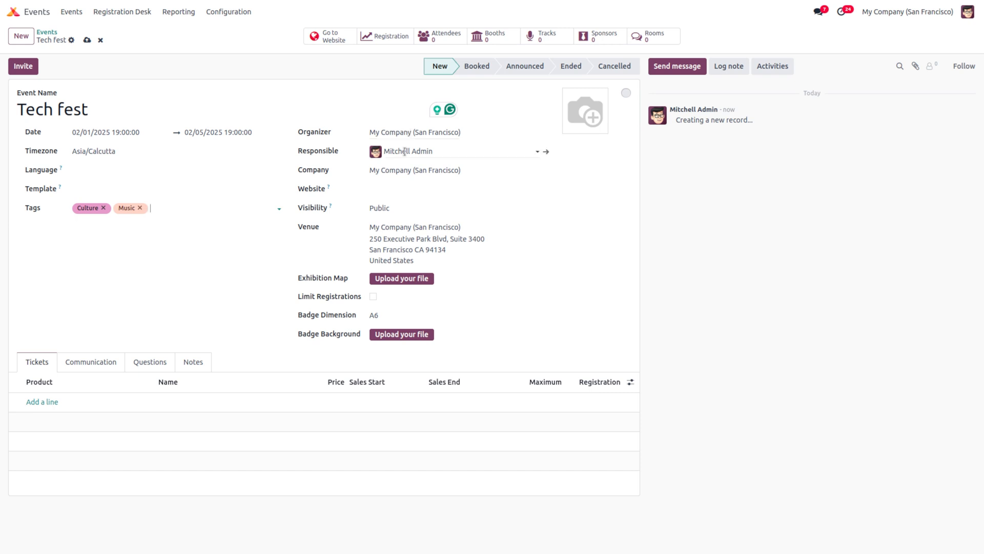
Step: Leave the event website unset and review the visibility choices, keeping Public
left_click(416, 190)
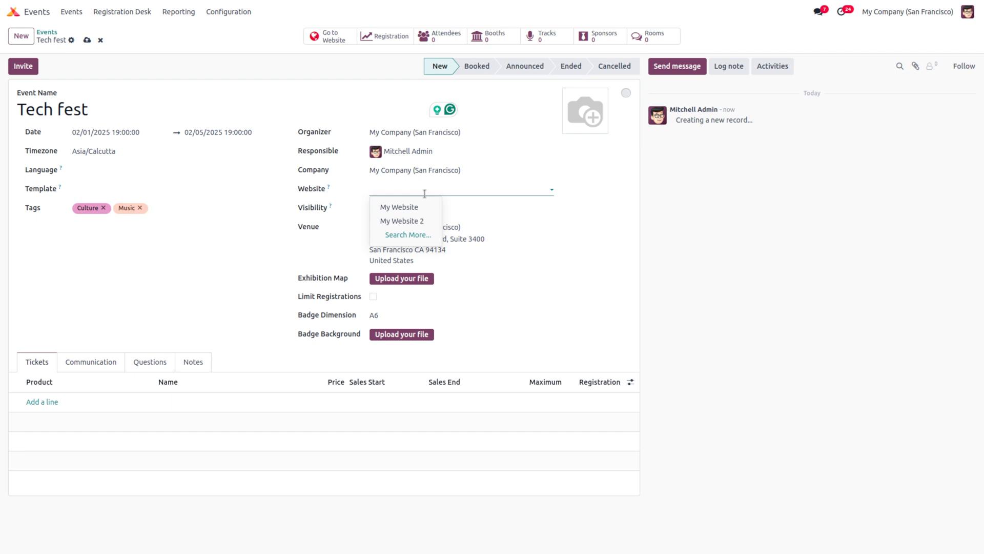
left_click(425, 193)
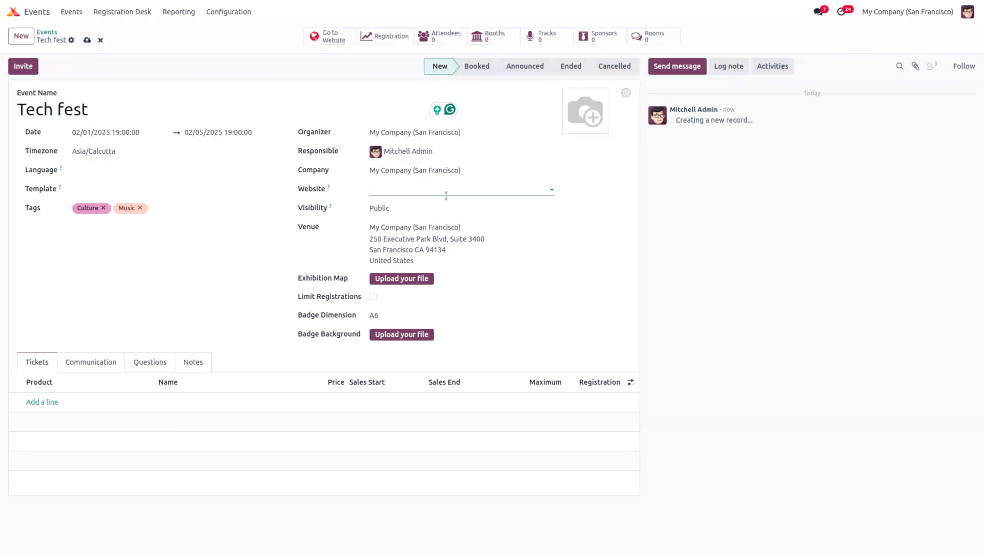
left_click(375, 210)
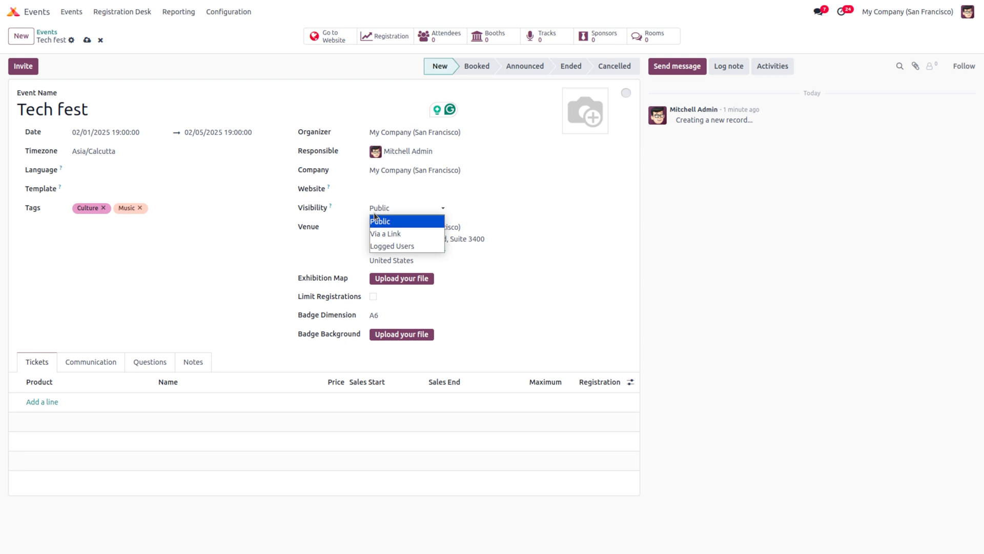
left_click(395, 234)
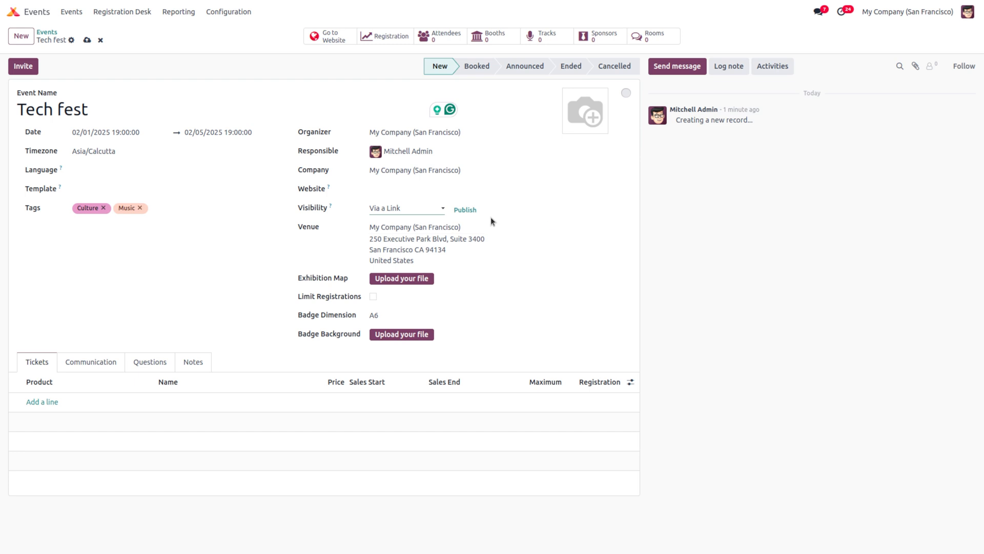
left_click(403, 209)
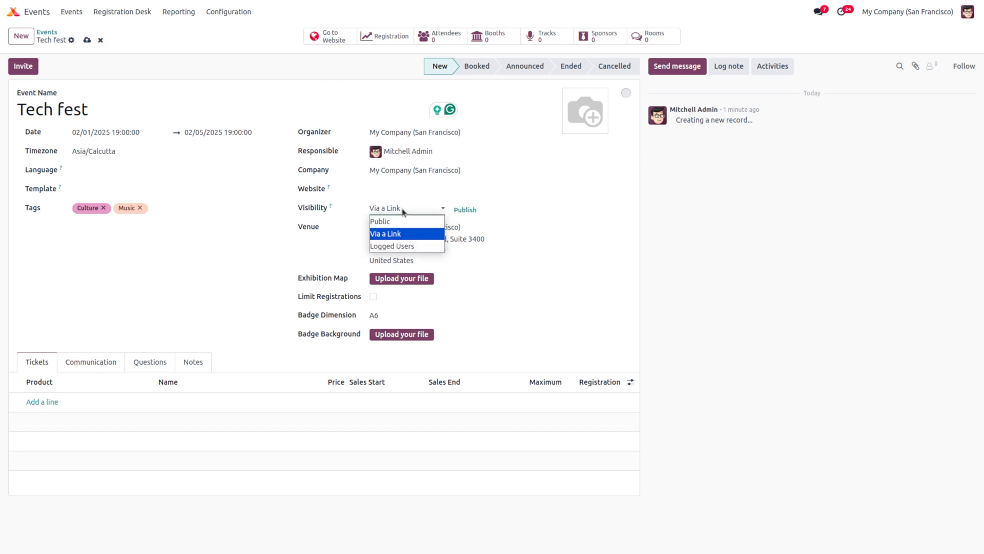
left_click(403, 246)
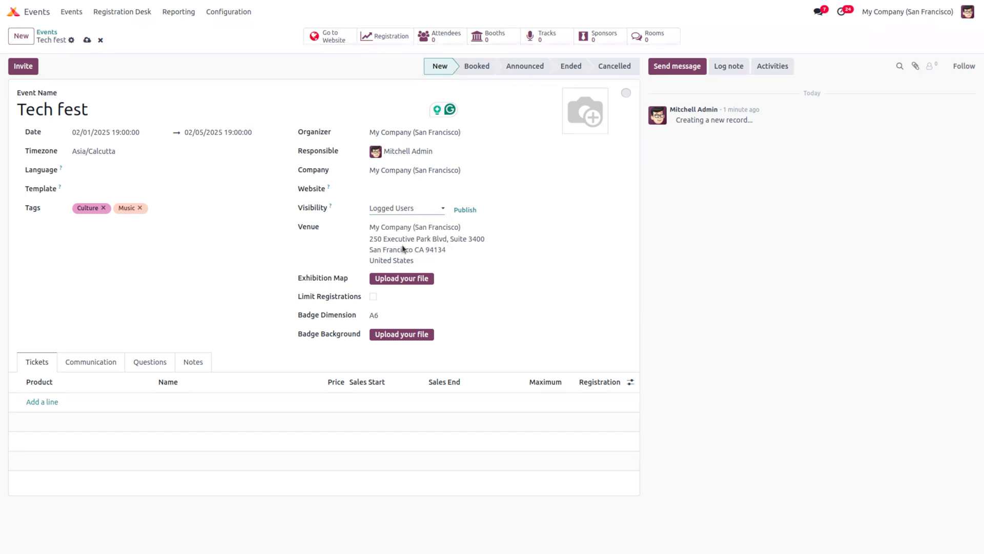
left_click(408, 208)
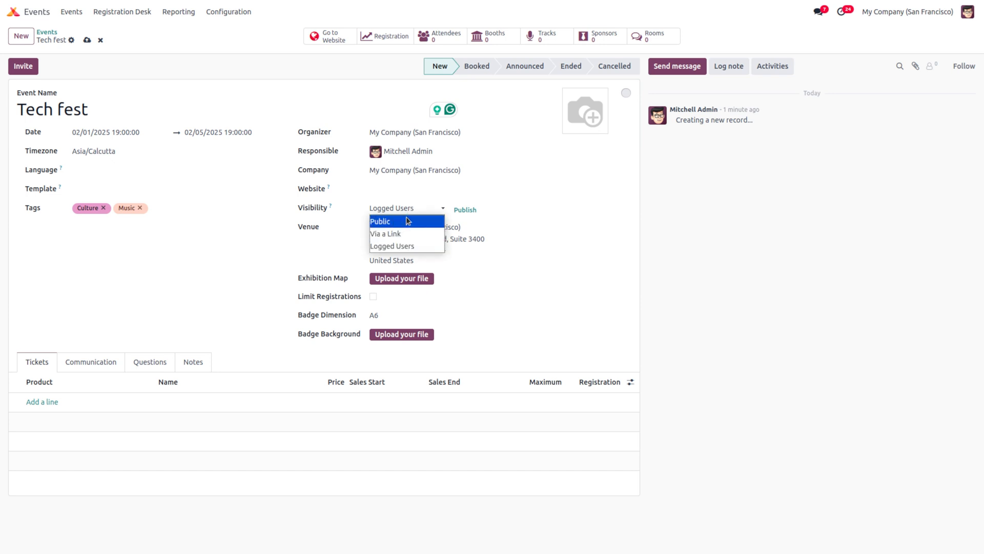
left_click(408, 221)
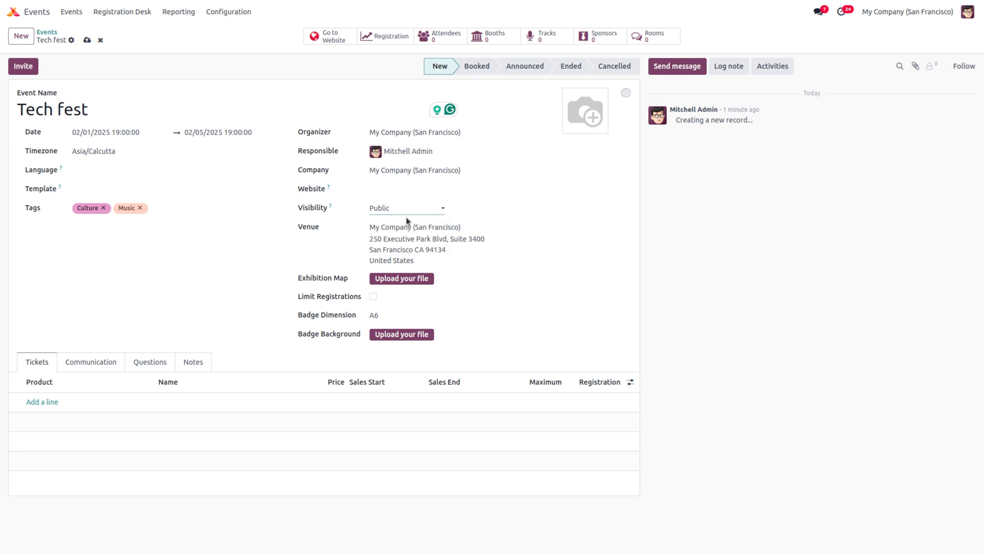
left_click(391, 230)
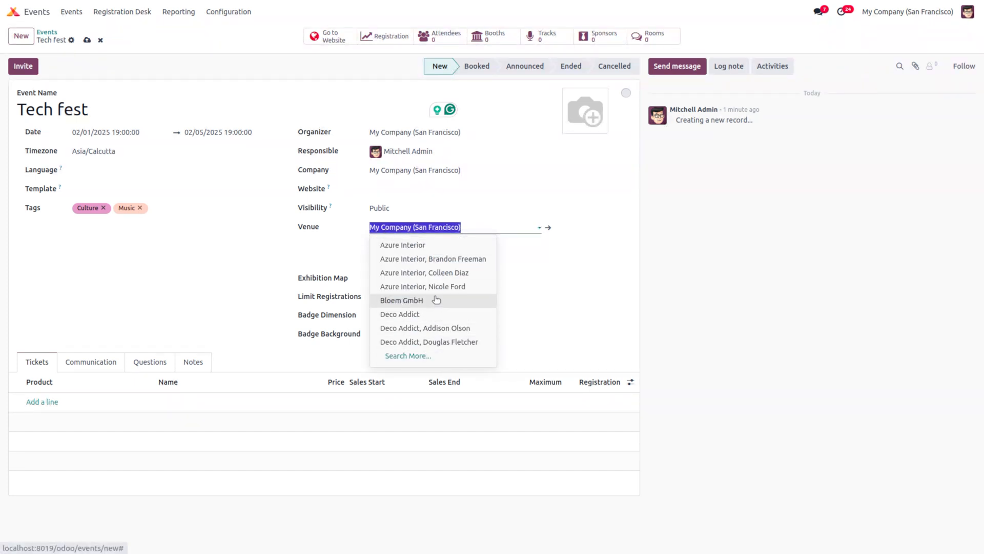
left_click(537, 290)
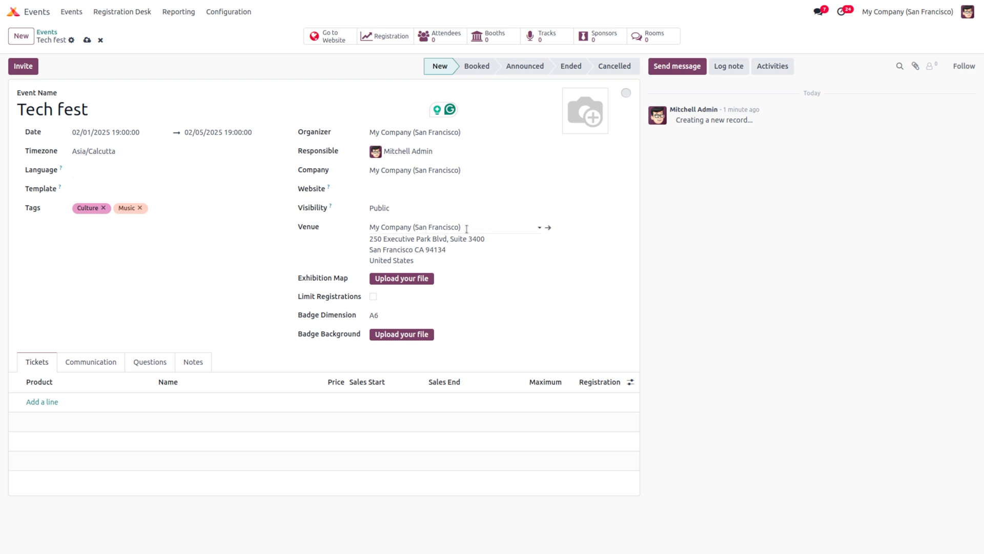
Step: Try a registration limit on Tech fest, then switch Limit Registrations off again
left_click(373, 296)
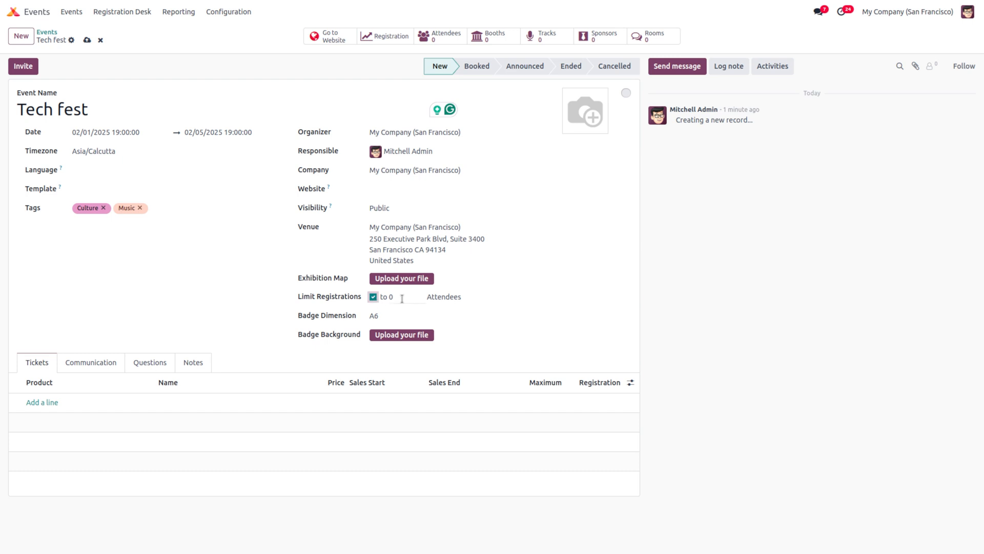
left_click(402, 298)
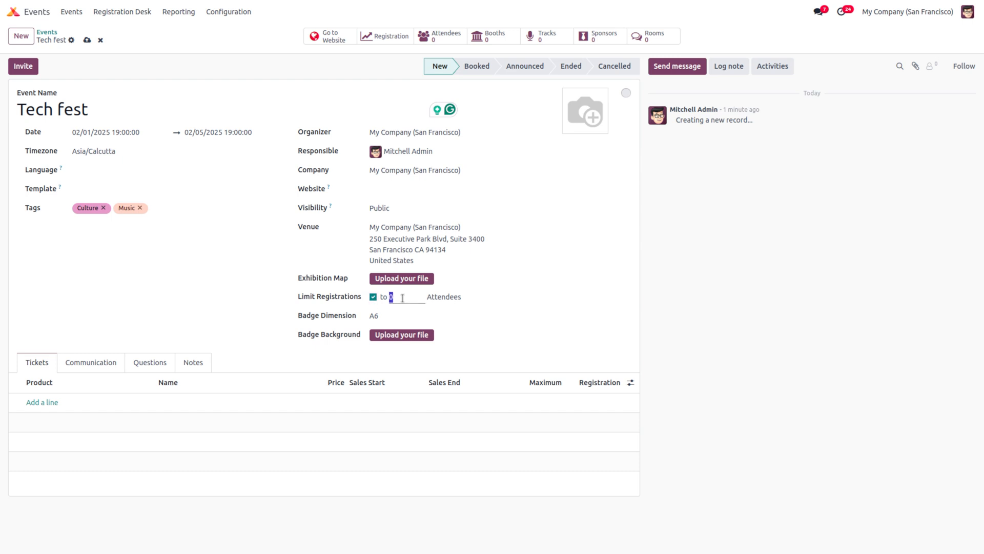
left_click(373, 296)
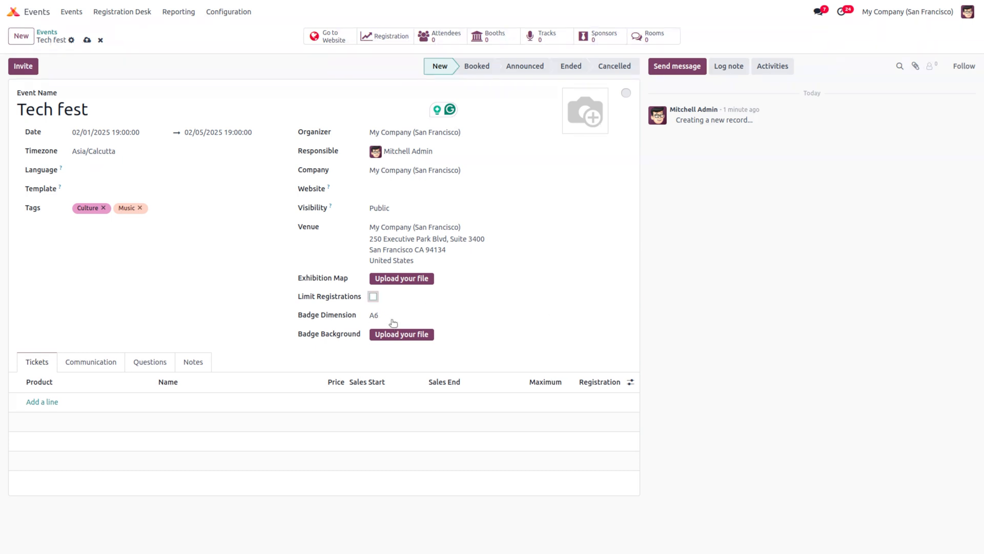
Step: Keep the A6 badge dimension and add a ticket line under Tickets
left_click(385, 315)
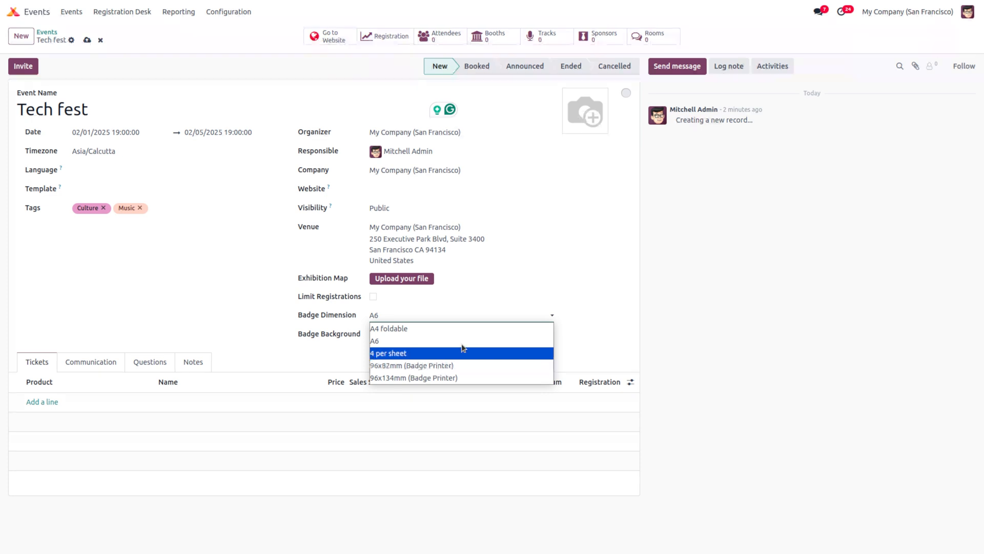
left_click(472, 313)
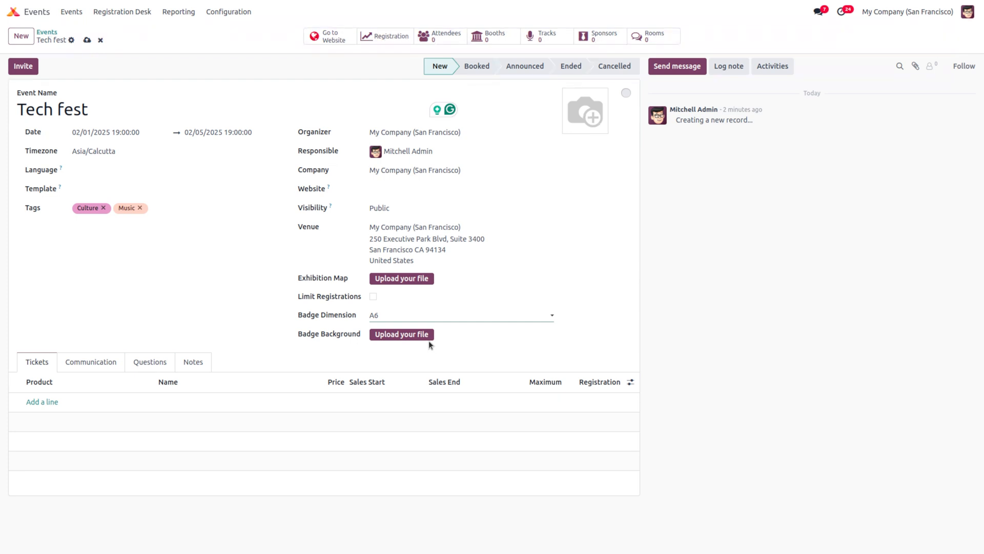
left_click(42, 402)
Step: Set the first ticket's product to Event Registration, abandoning a new-product attempt
left_click(41, 401)
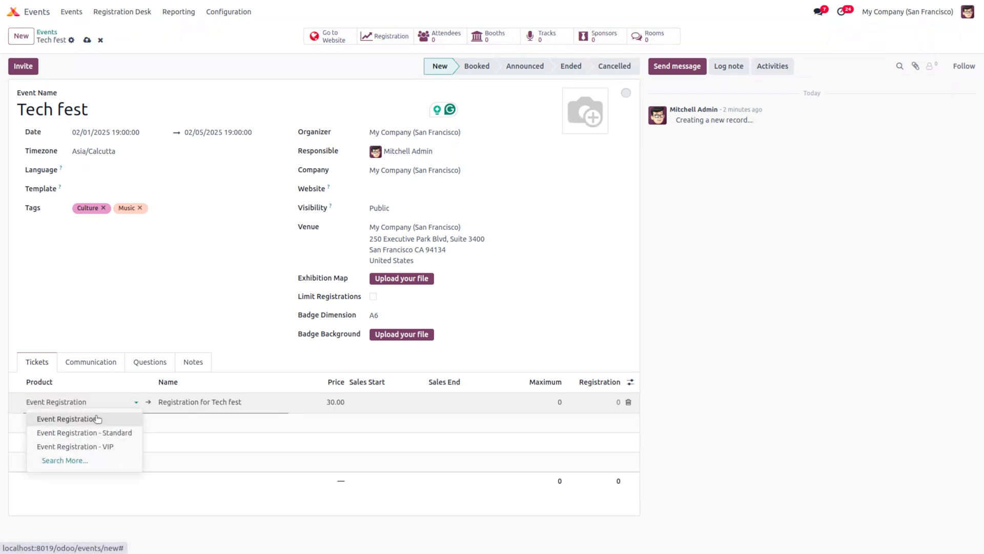
left_click(125, 456)
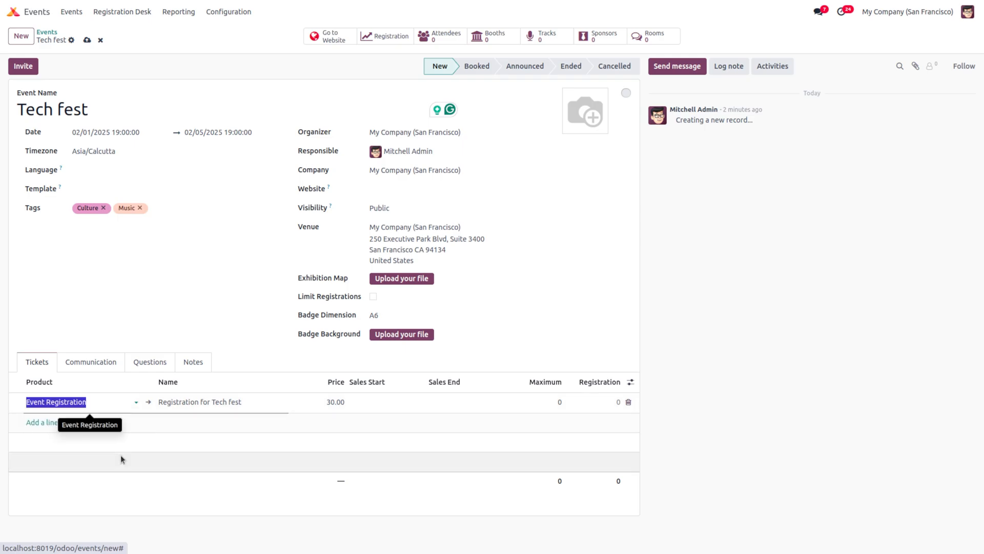
left_click(259, 351)
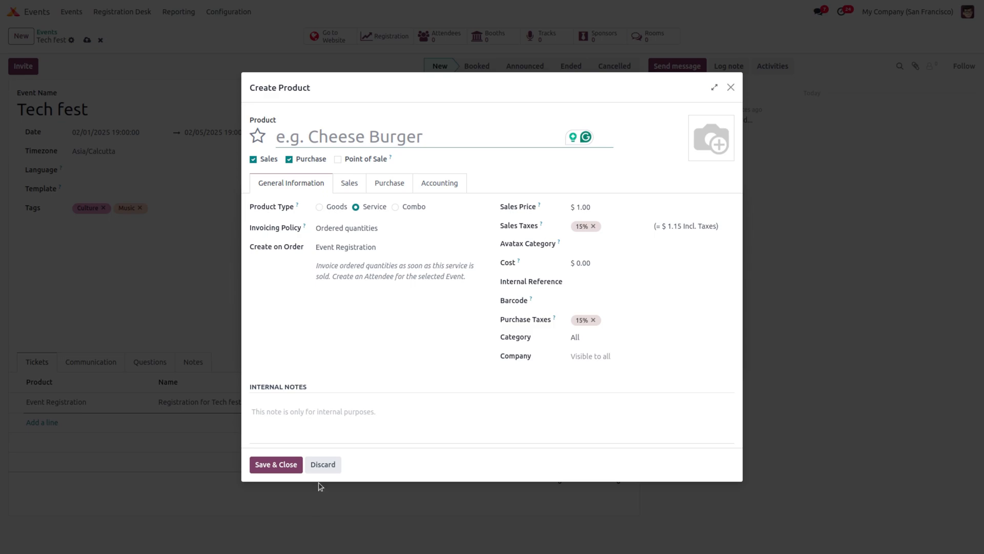
left_click(323, 465)
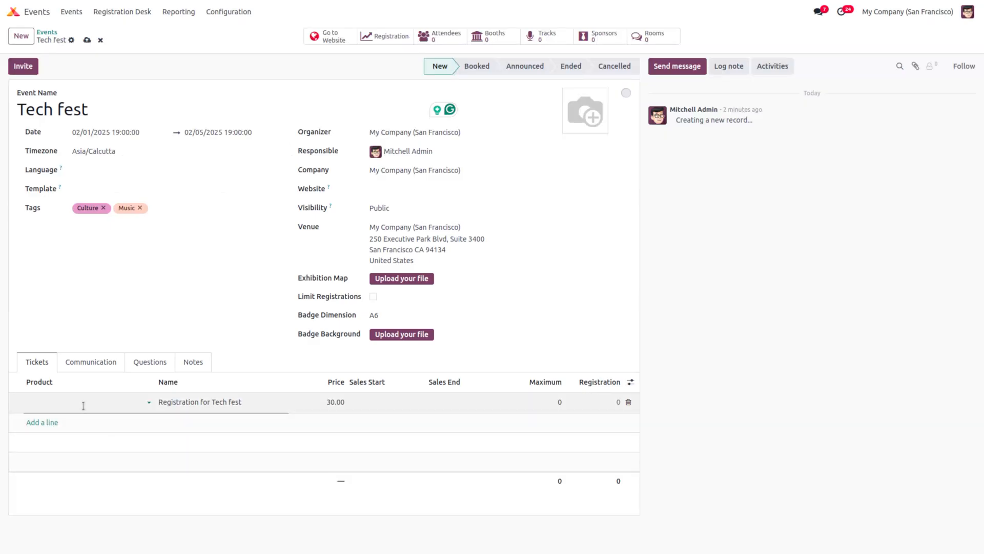
left_click(74, 402)
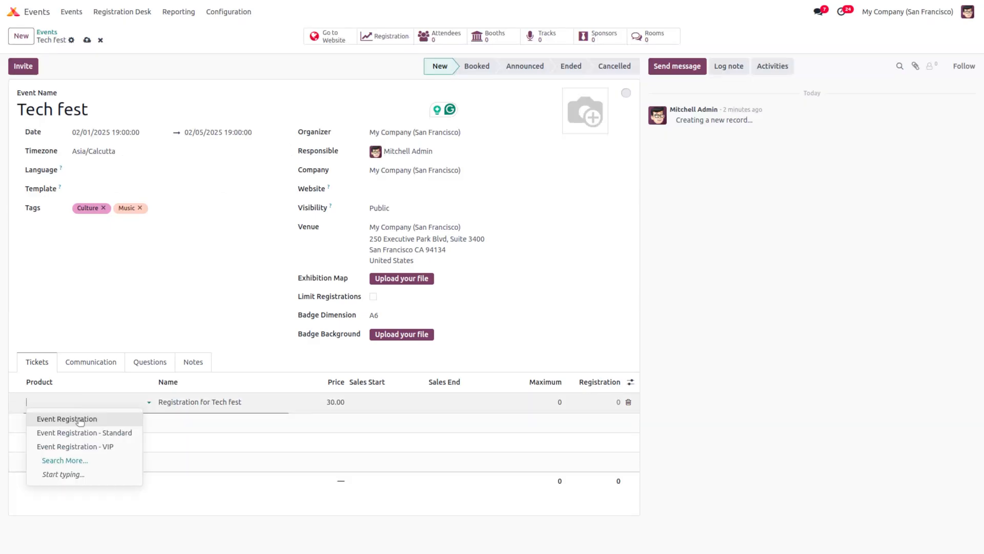
left_click(80, 420)
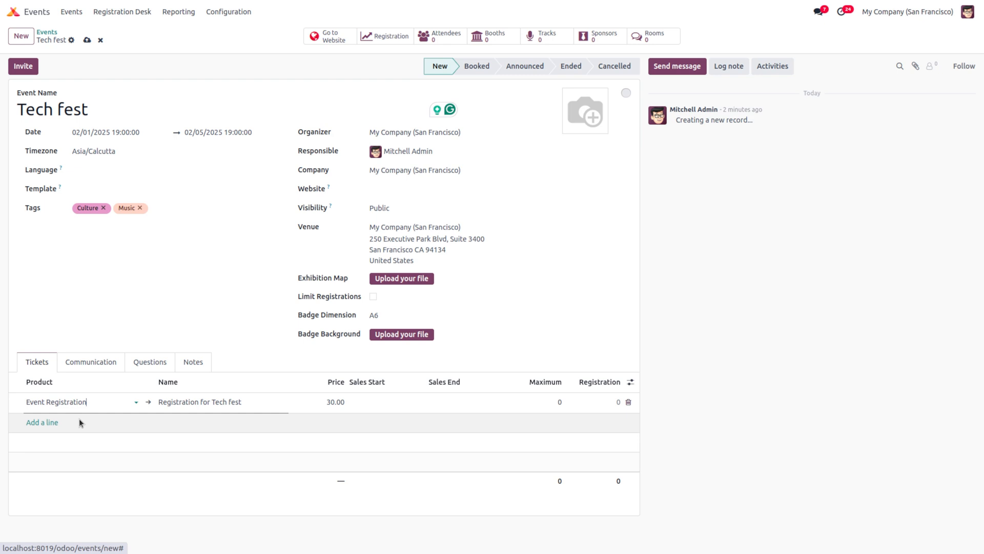
Step: Add a second ticket line with the Event Registration - VIP product
left_click(49, 422)
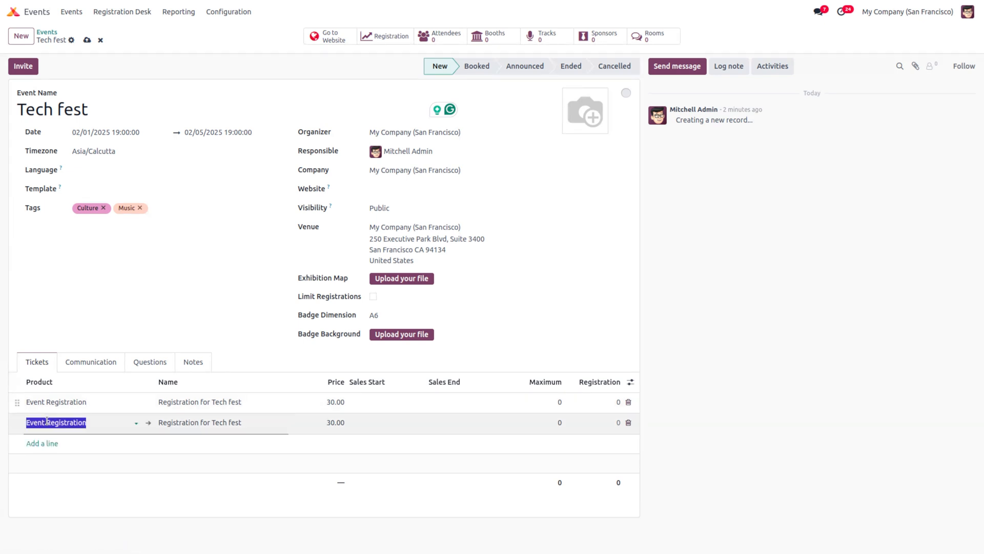
left_click(47, 421)
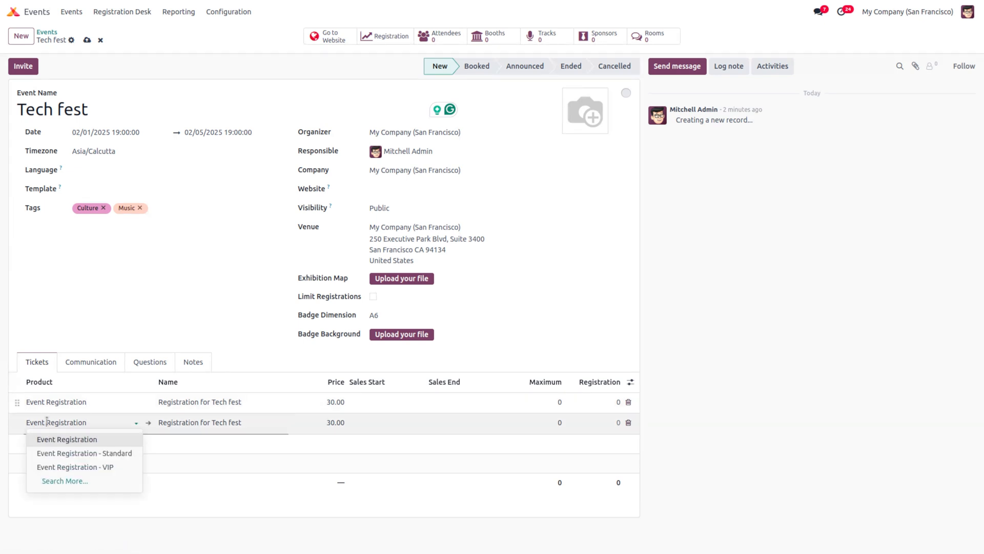
left_click(87, 468)
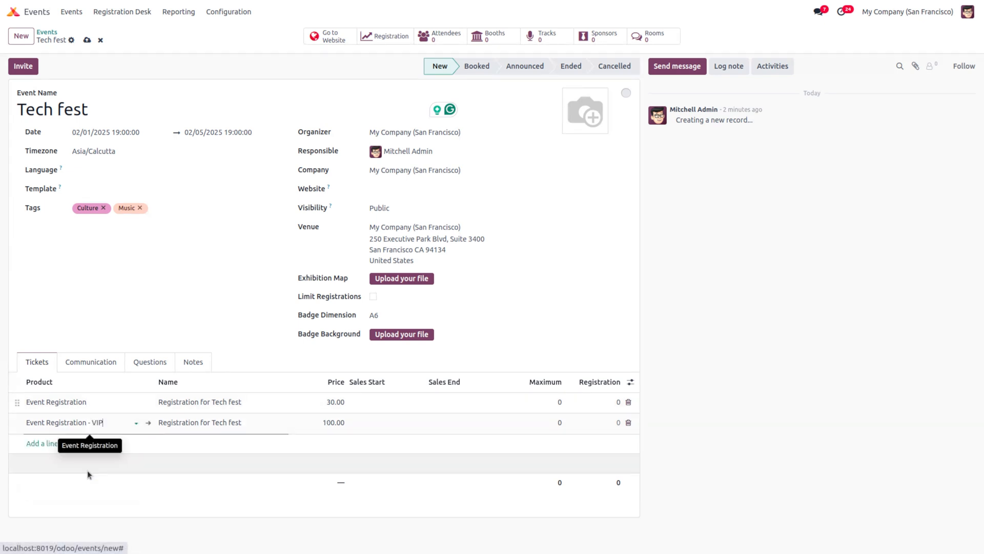
left_click(253, 454)
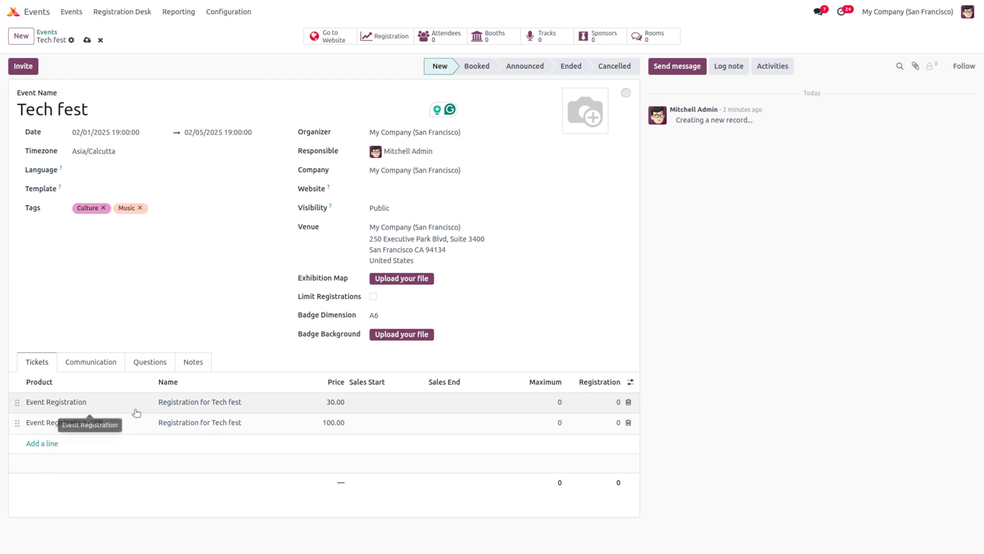
Step: Rename the VIP ticket to 'vip registration'
left_click(225, 430)
key("BackSpace")
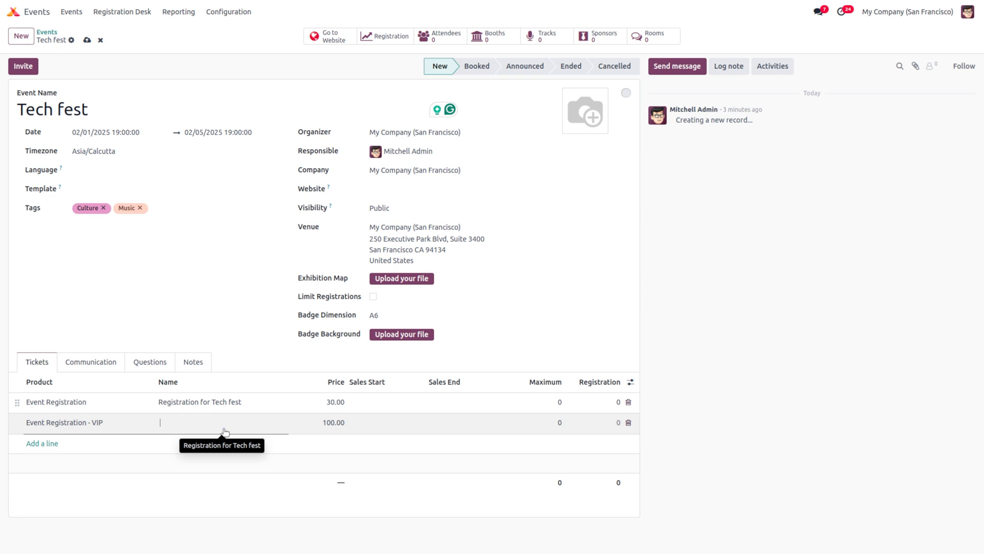
type("Vip ref")
key("BackSpace")
type("gistration")
left_click(362, 512)
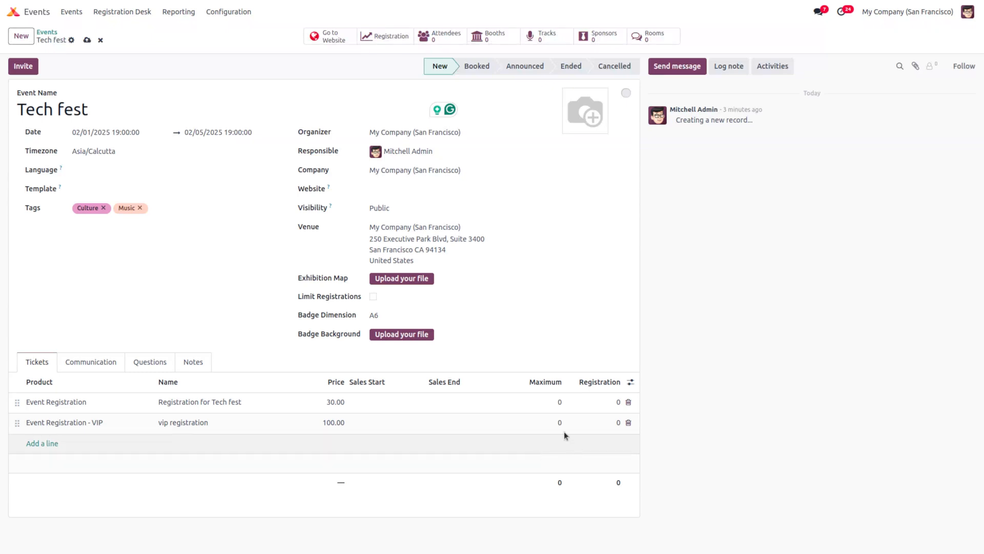
Step: Save the Tech fest event and publish its website page
left_click(87, 41)
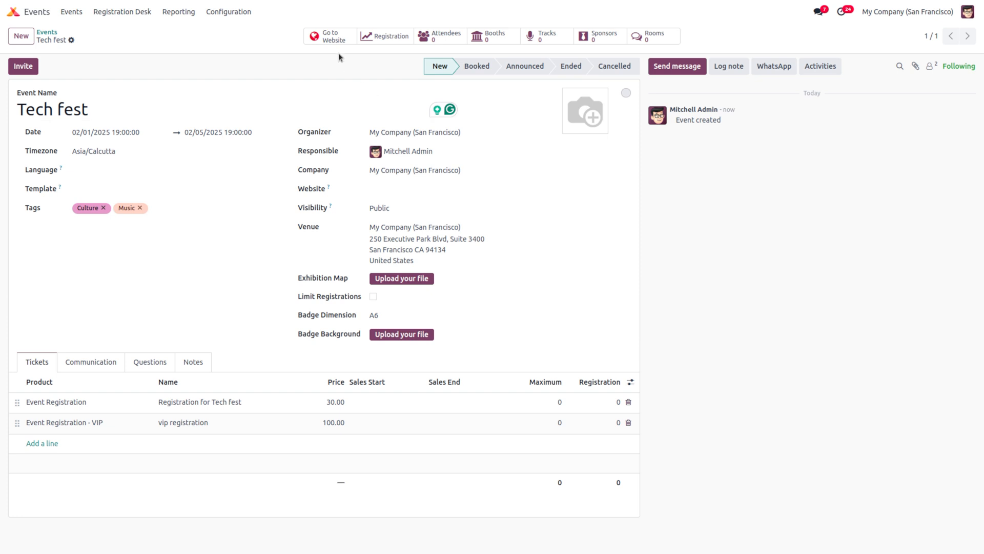
left_click(317, 36)
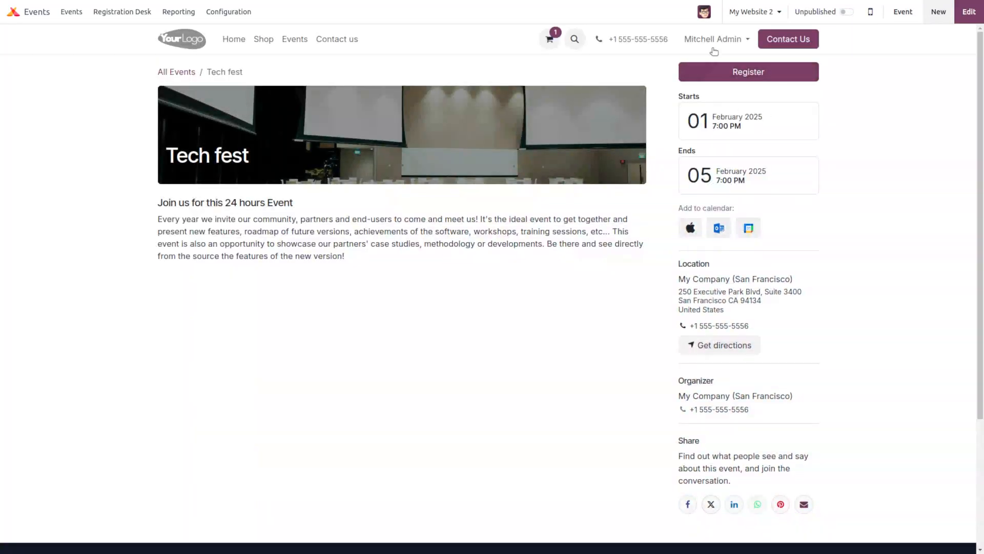
left_click(846, 12)
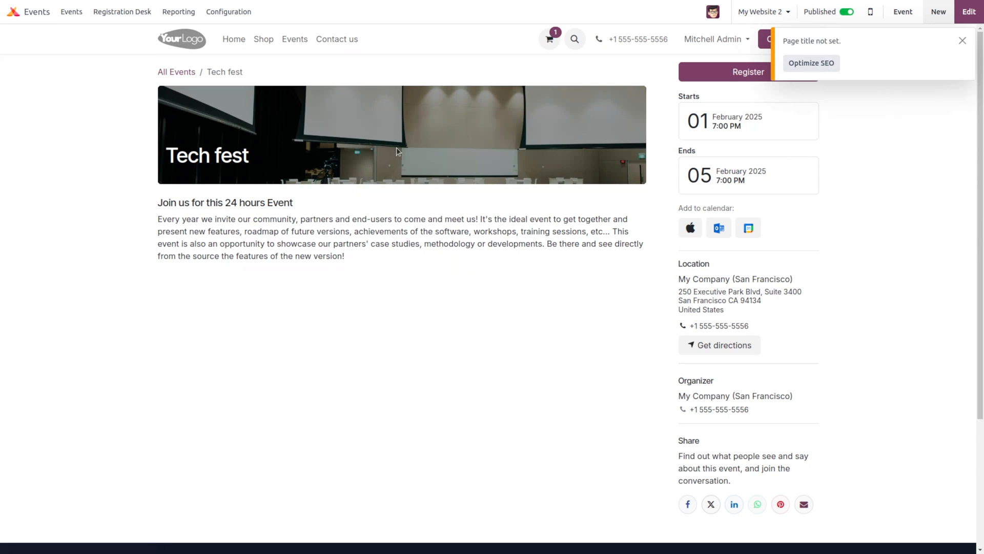
Step: Open the Tech fest event page from the website's Events listing
left_click(14, 12)
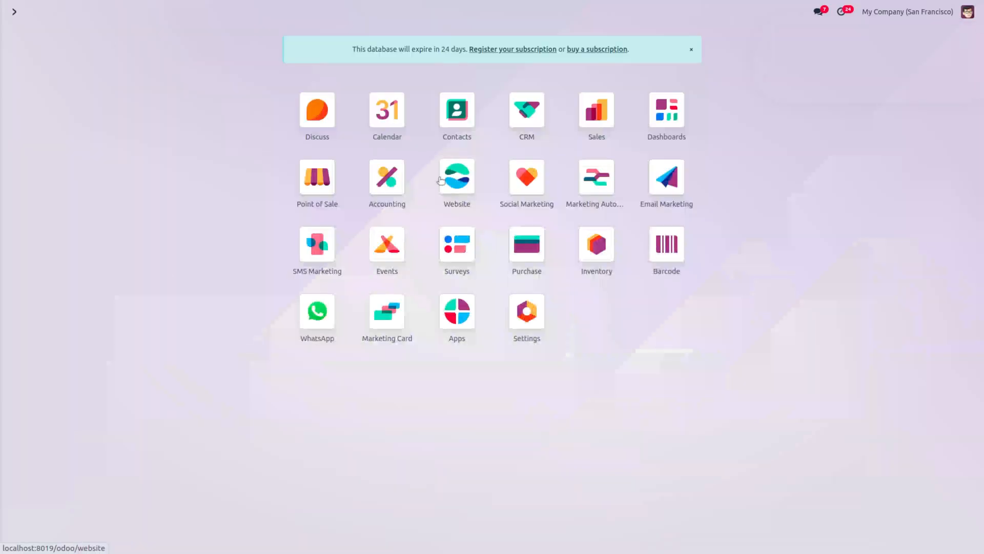
left_click(439, 179)
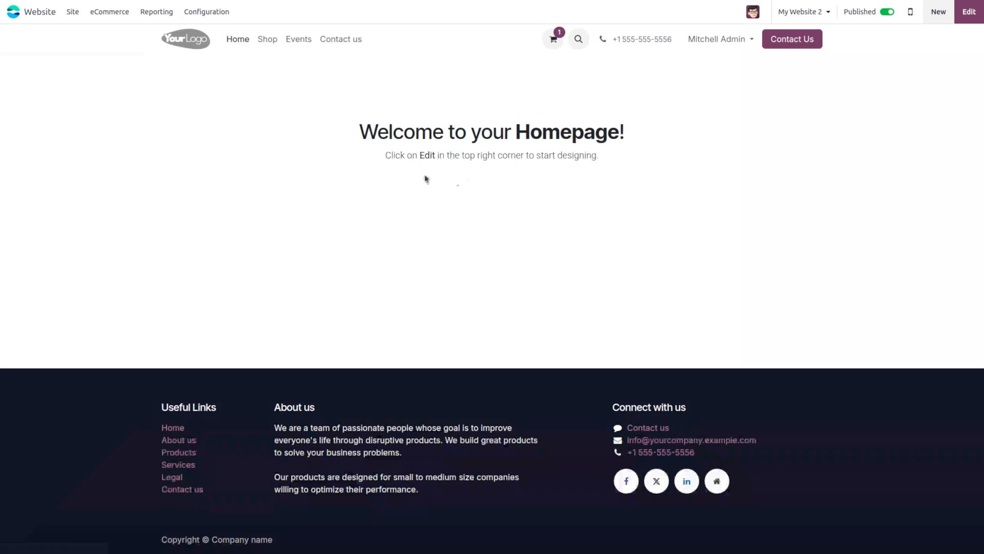
left_click(304, 40)
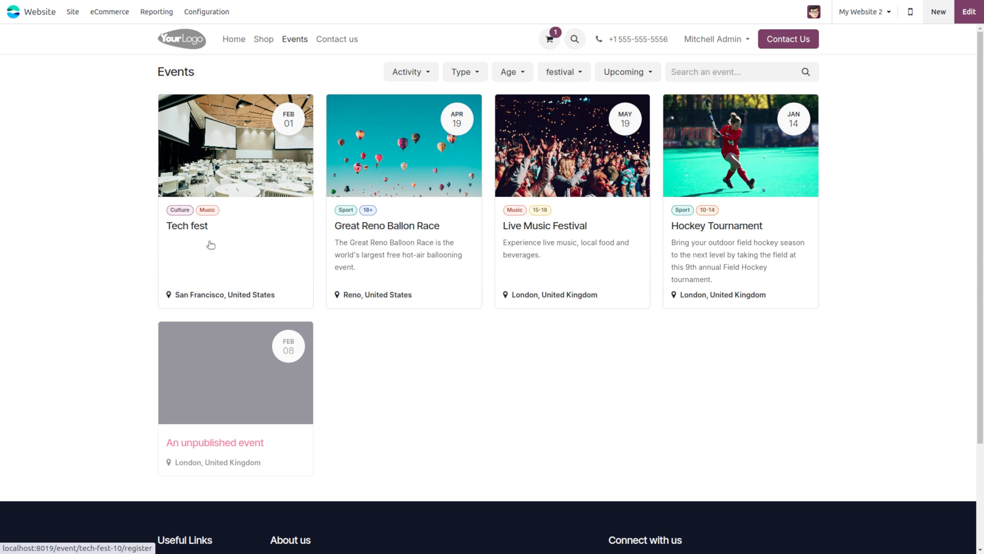
left_click(258, 190)
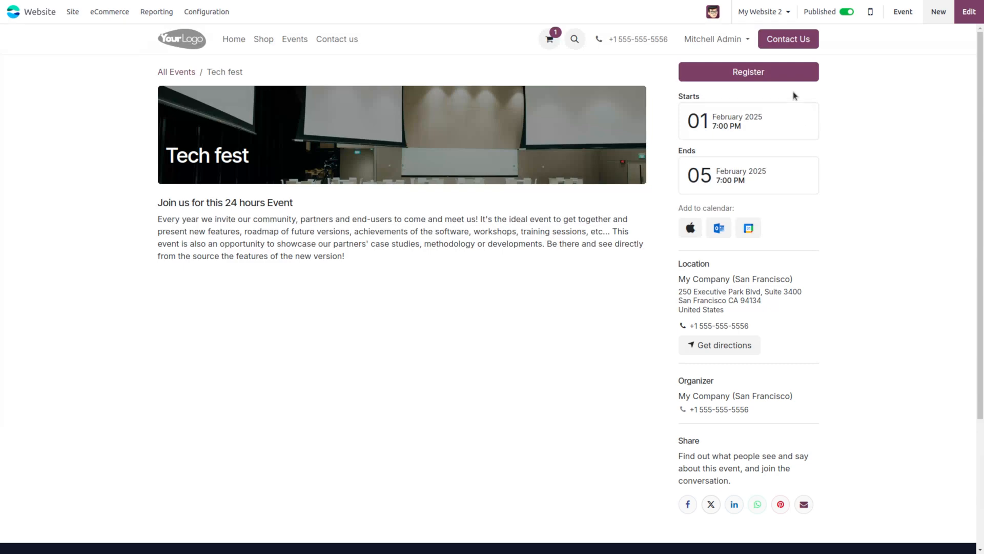
Step: Register for Tech fest with one standard and one VIP ticket
left_click(788, 78)
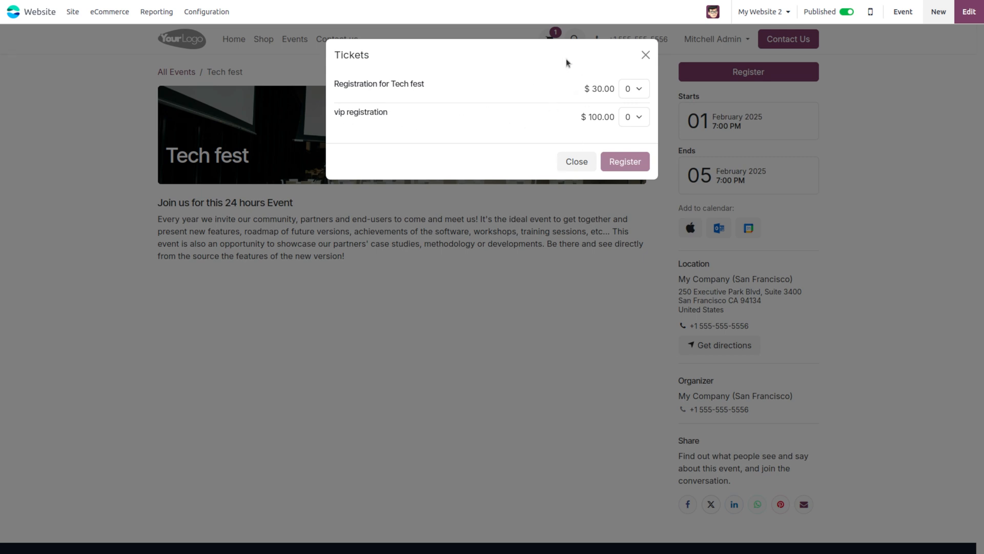
left_click(639, 95)
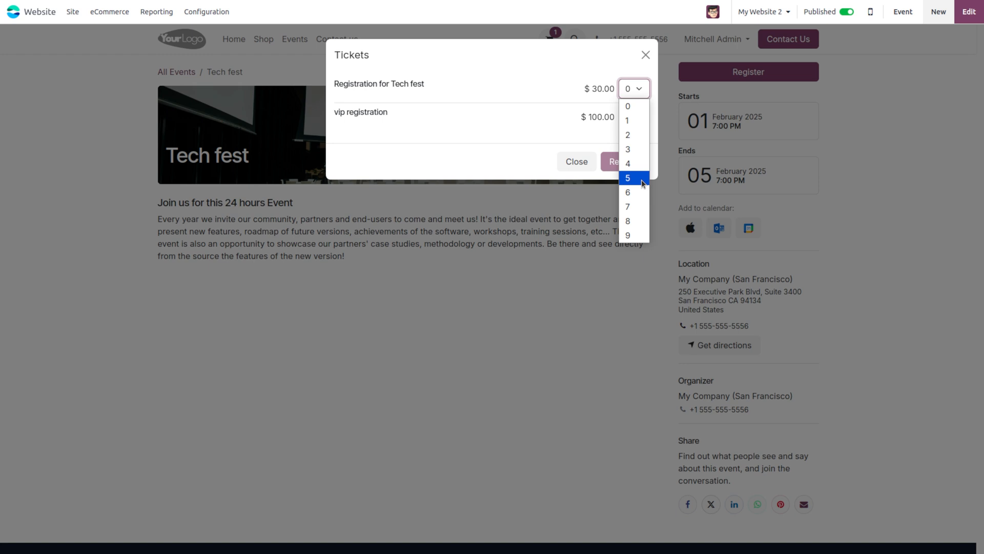
left_click(634, 121)
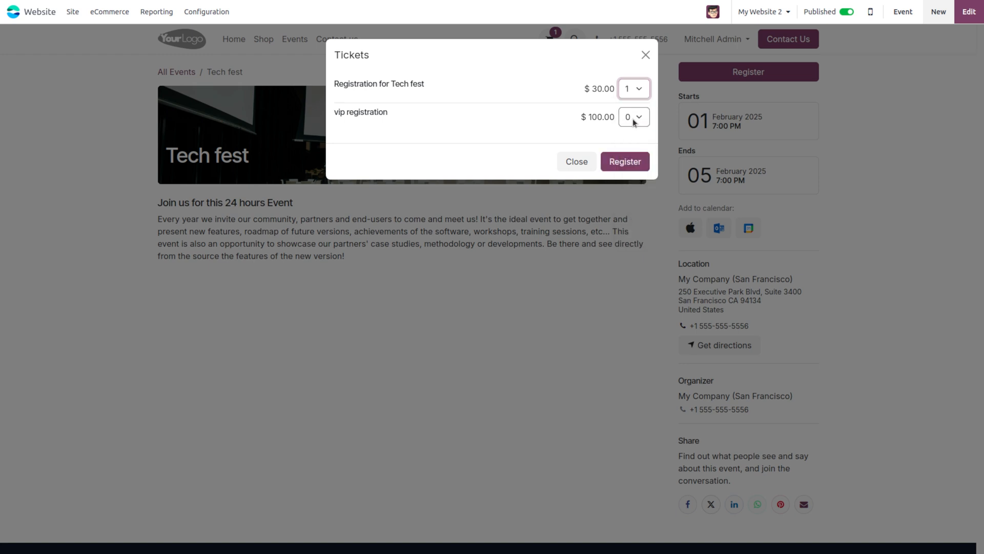
left_click(628, 119)
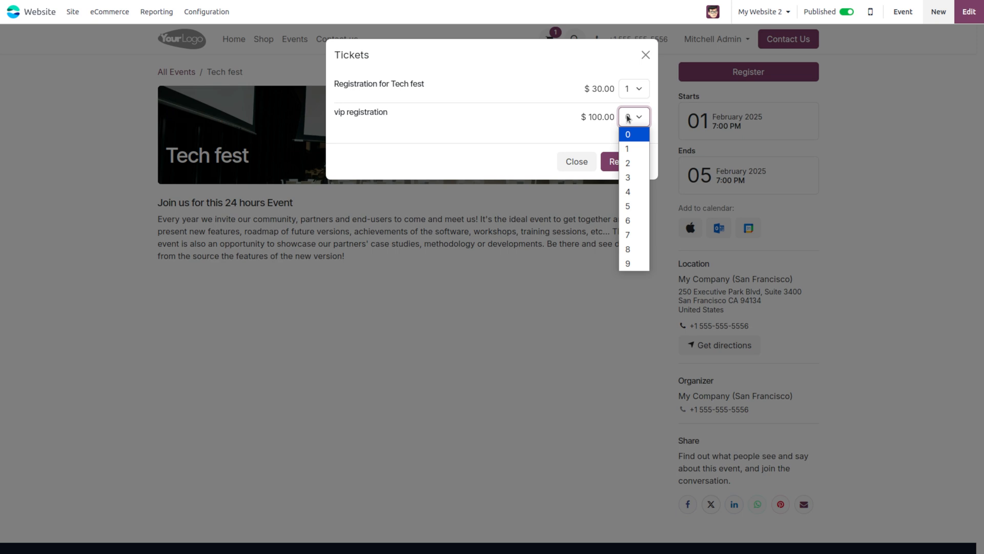
left_click(629, 150)
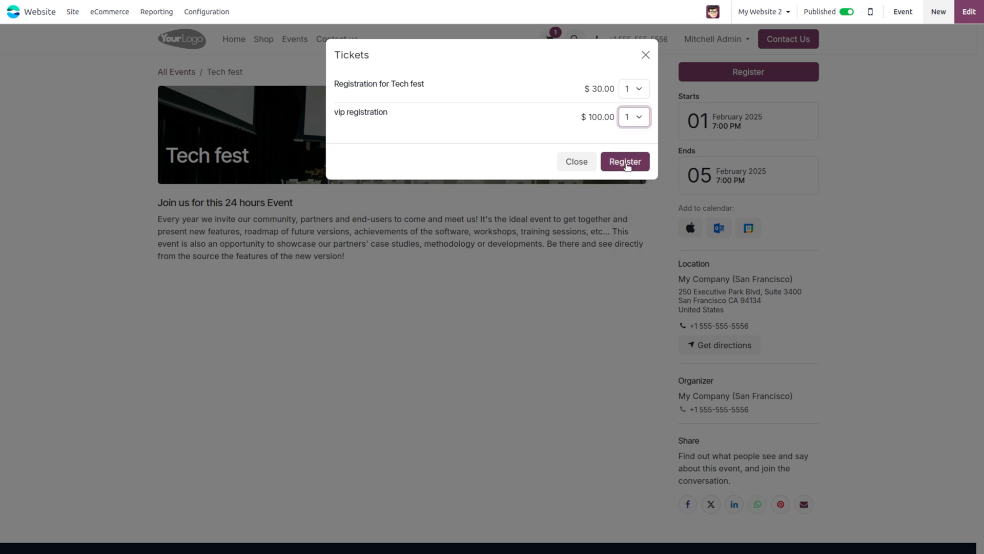
left_click(625, 164)
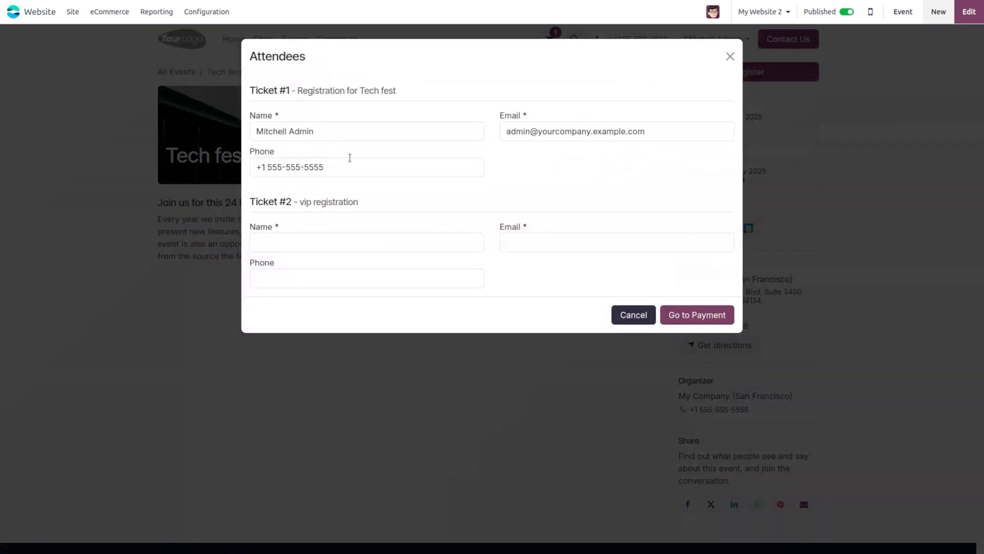
Step: Enter the second attendee's name and e-mail, confirm billing, and pay $264.50
left_click(713, 318)
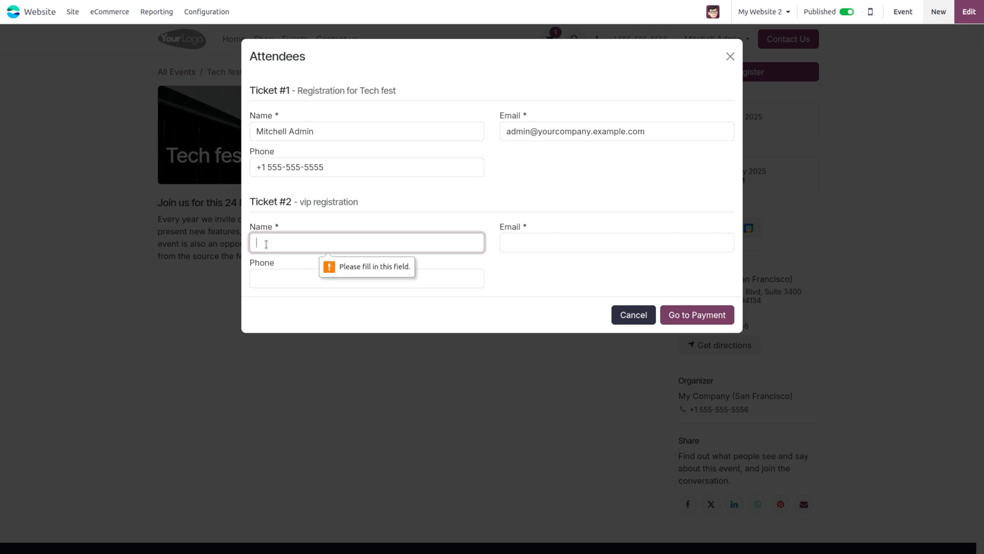
type("jho")
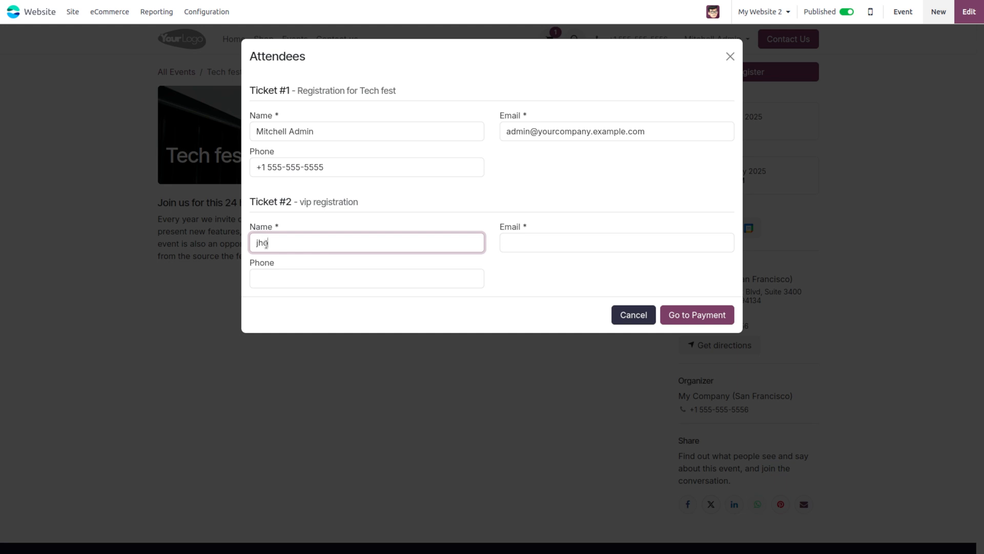
type("n")
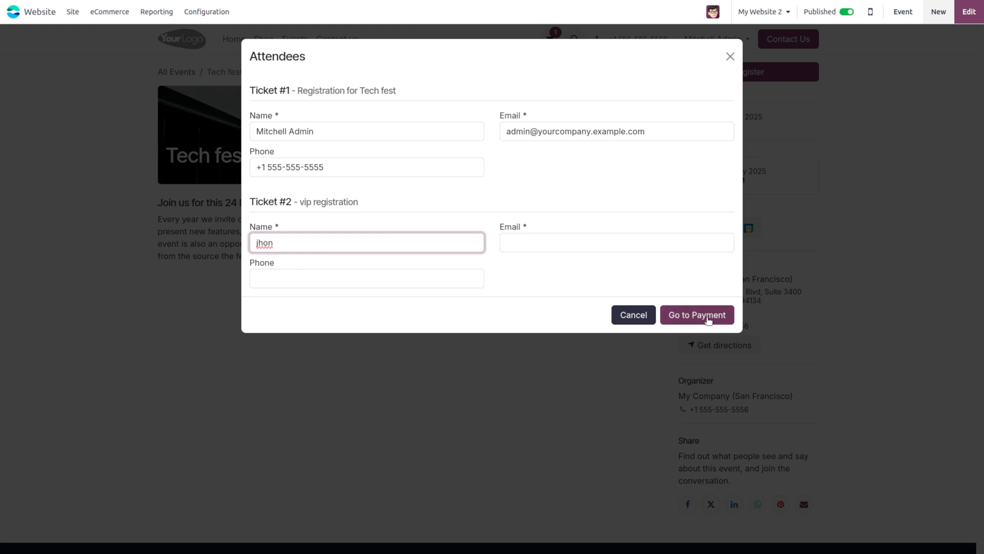
left_click(707, 318)
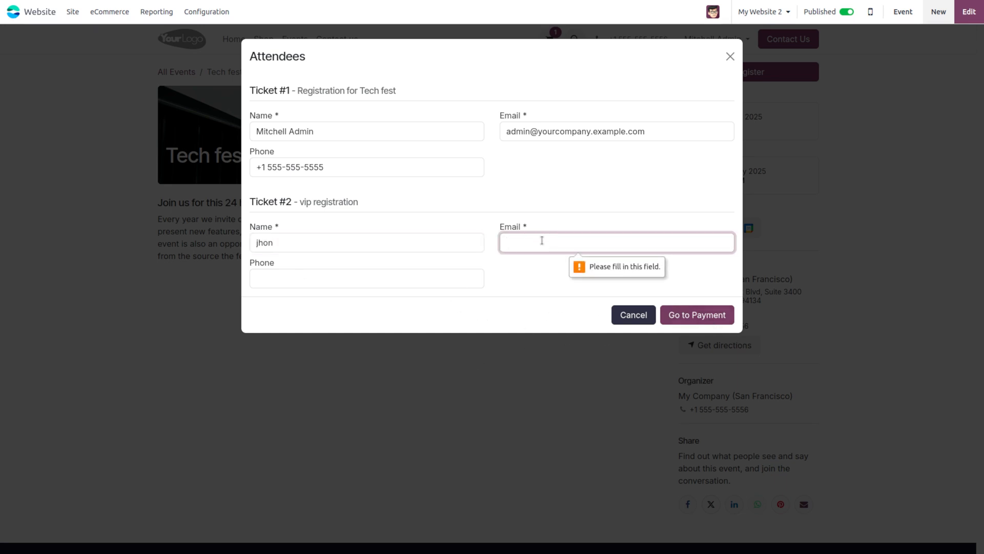
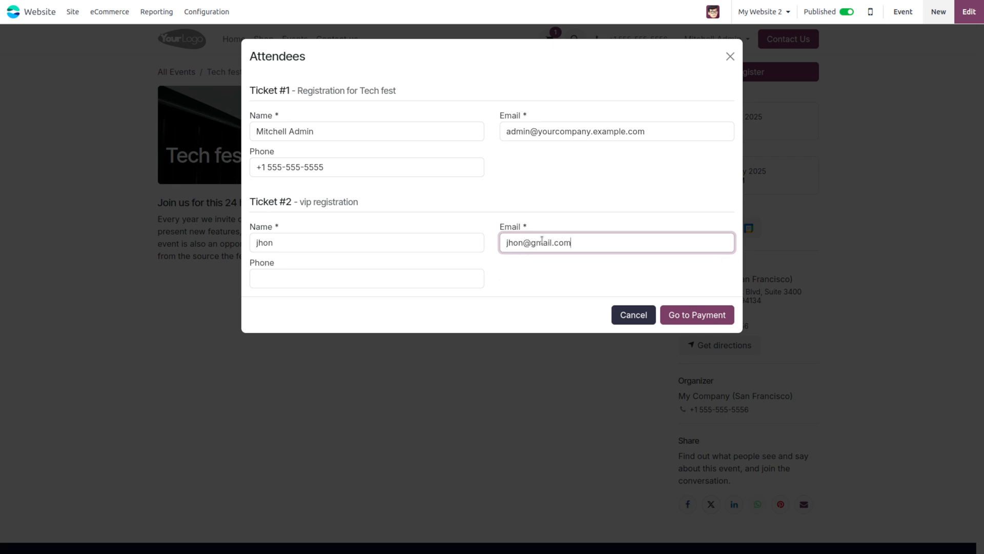
left_click(729, 318)
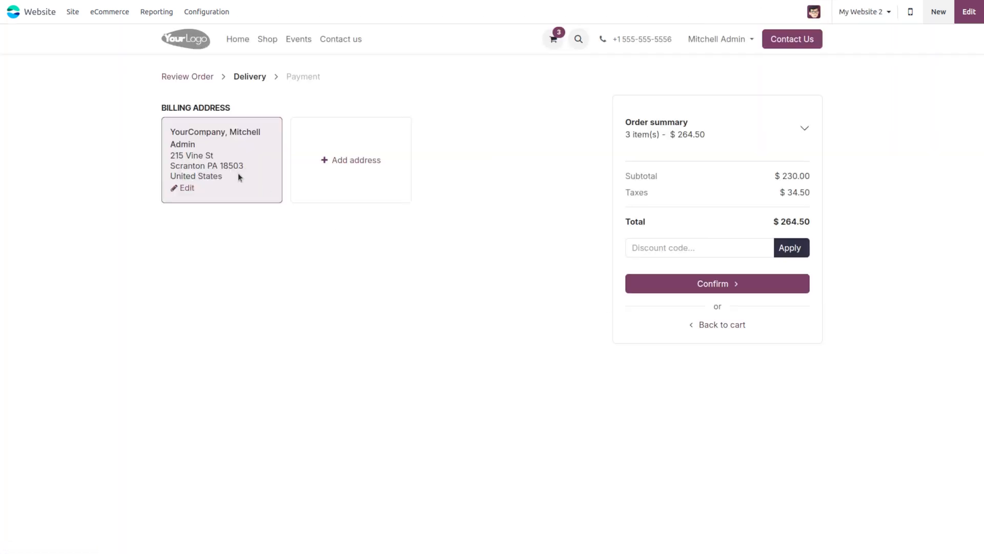
left_click(714, 286)
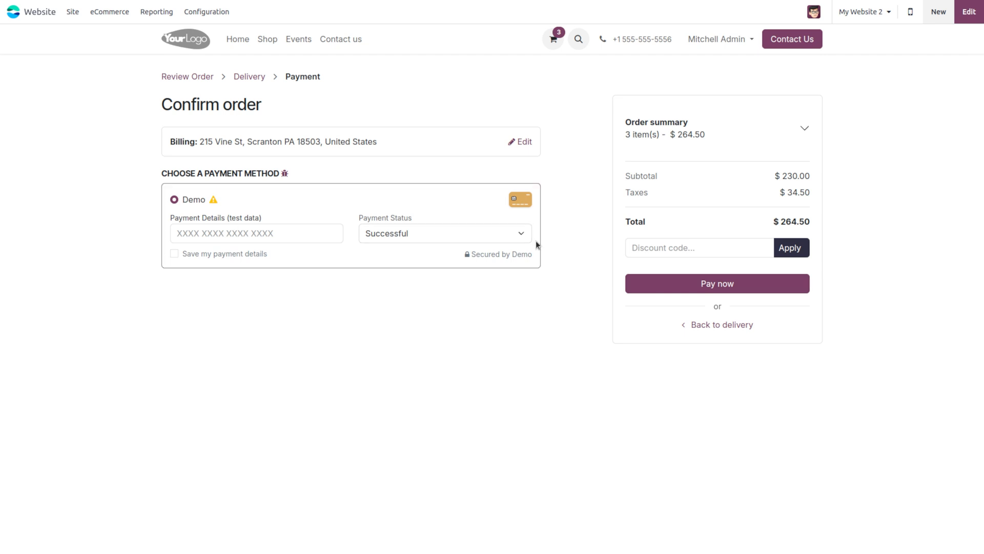
left_click(764, 286)
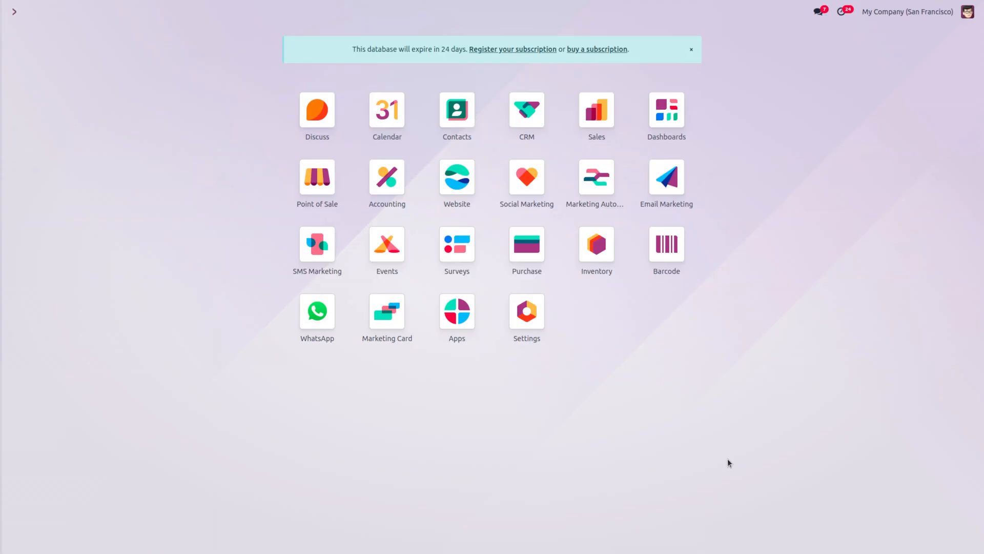
Step: Open Tech fest in Events and view its Communication tab showing 2 confirmations sent
left_click(389, 253)
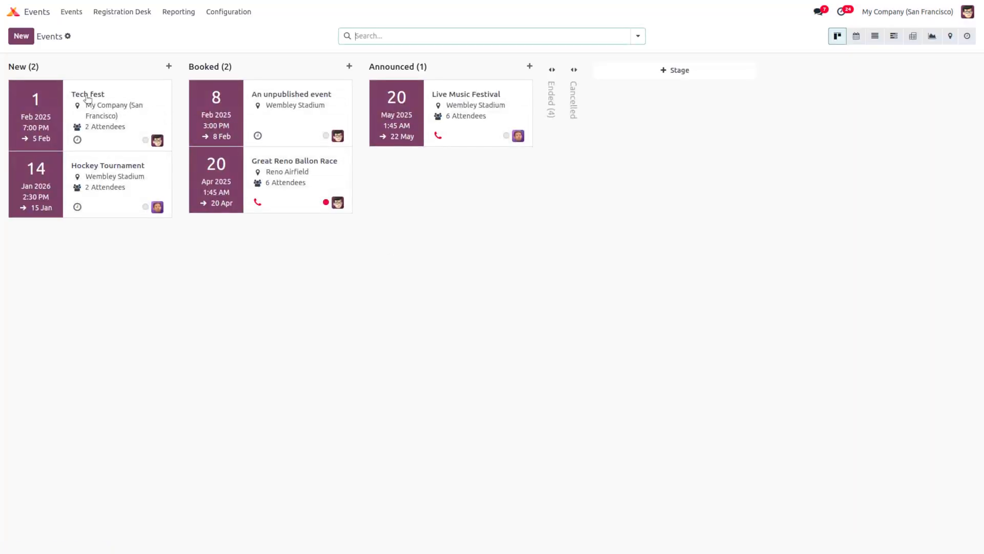
left_click(87, 98)
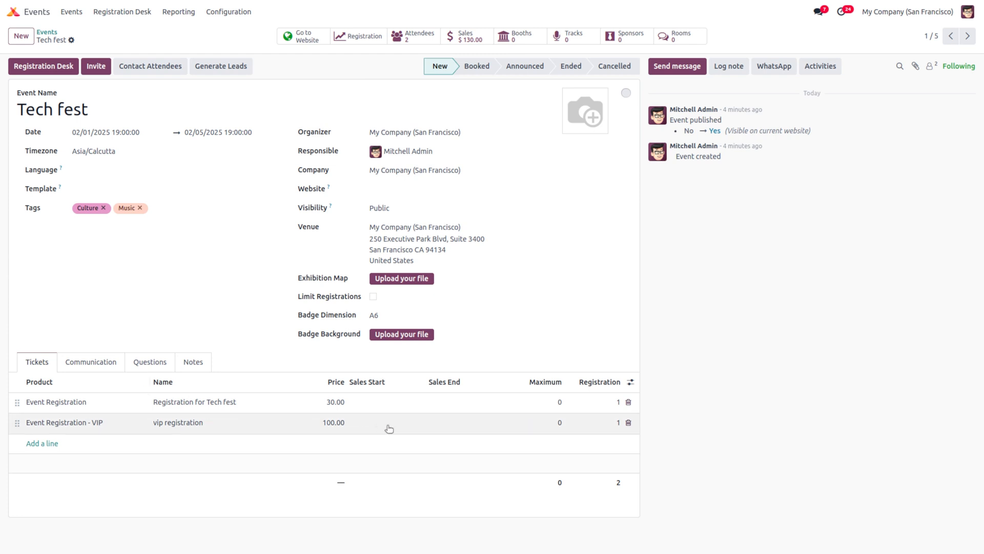
left_click(79, 365)
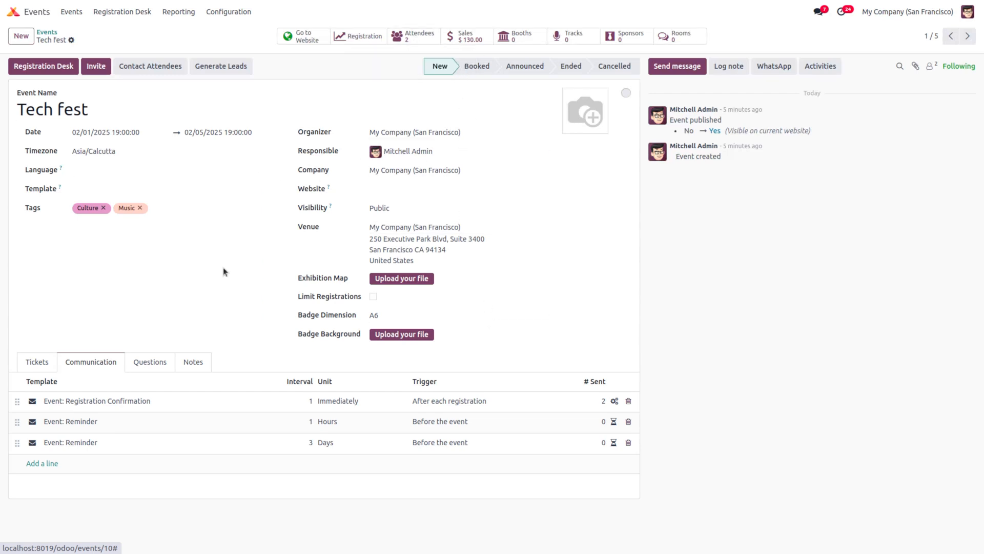
Step: Review Tech fest's registration questions without adding one, then view its Notes section
left_click(149, 361)
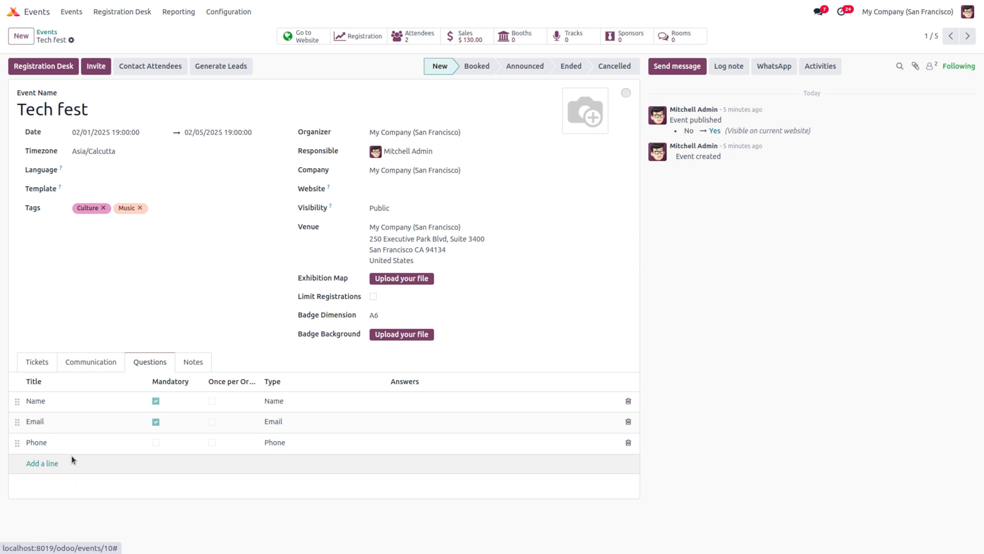
left_click(39, 461)
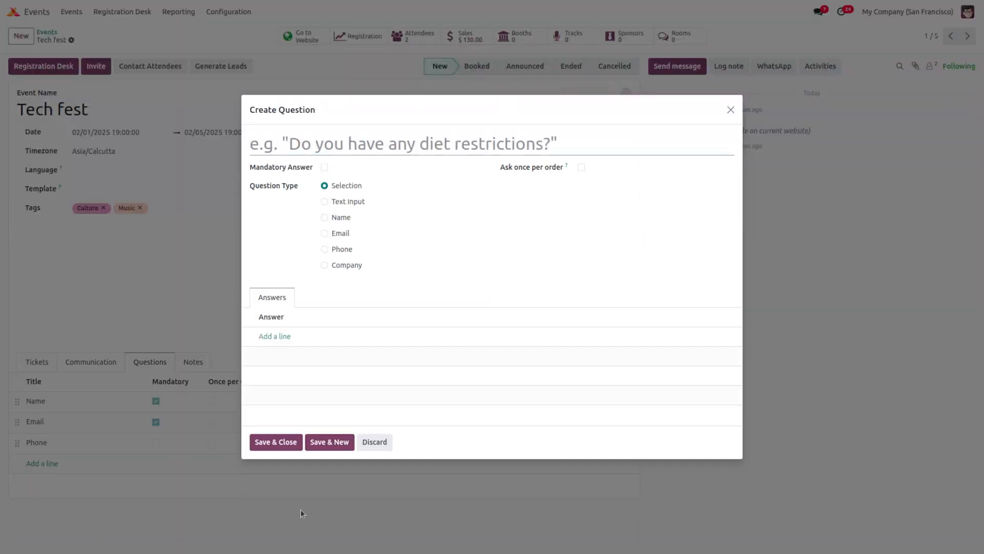
left_click(379, 442)
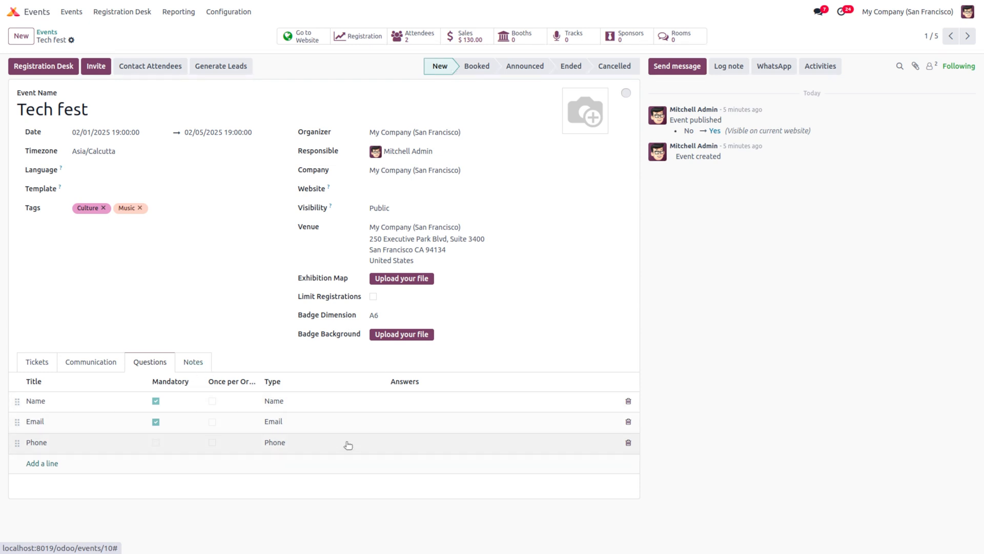
left_click(191, 362)
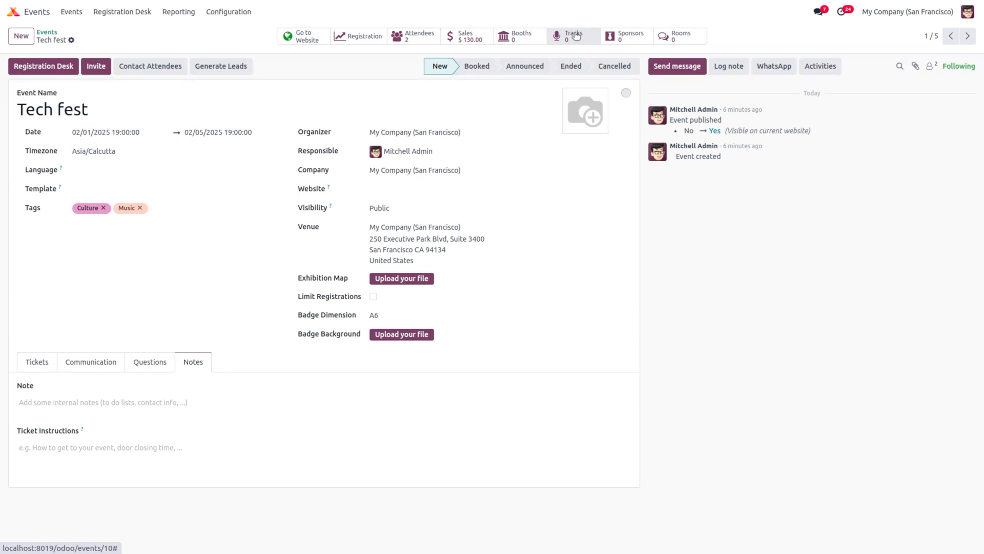
Step: Create a Standard Booth named 'first booth' for Tech fest, save it, and return to the event
left_click(528, 43)
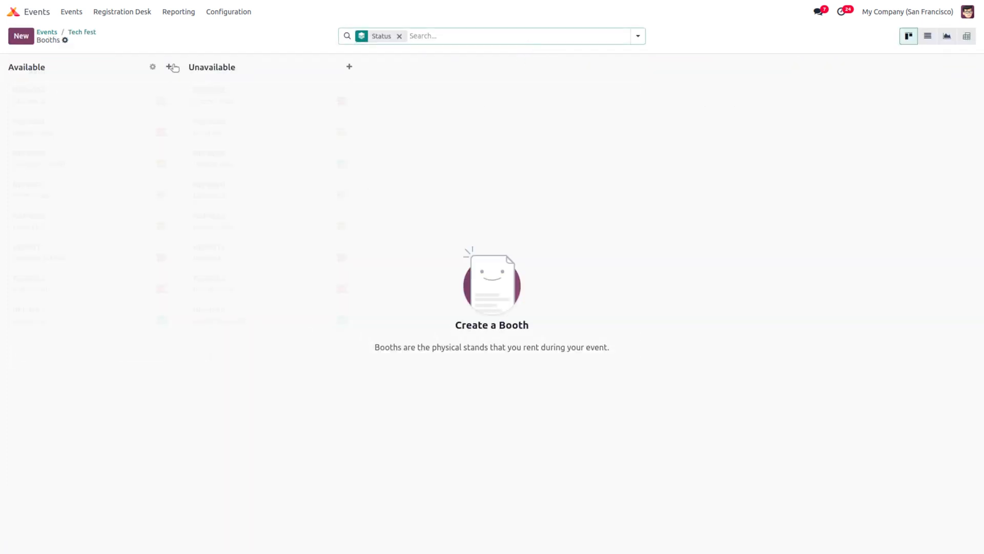
left_click(21, 35)
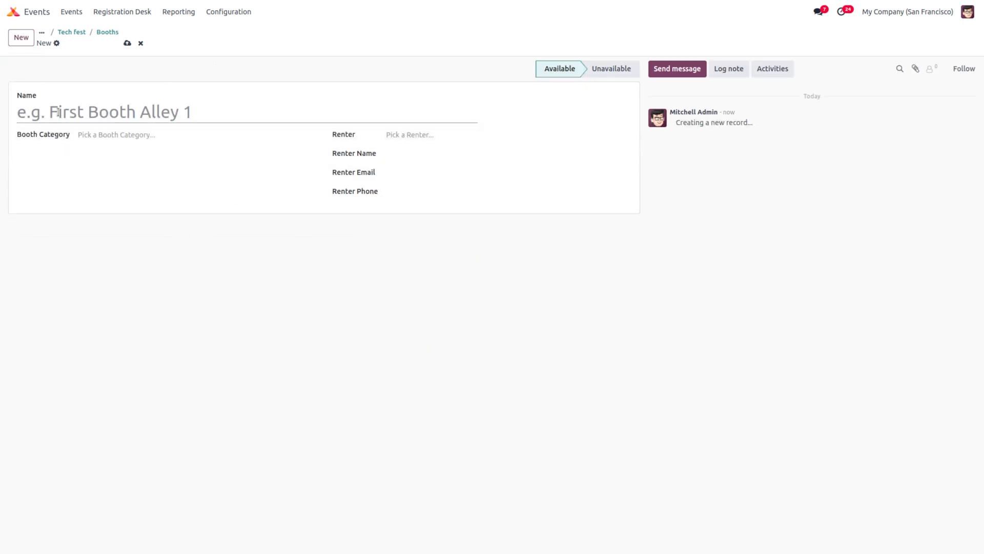
type("f")
key("BackSpace")
type("first ")
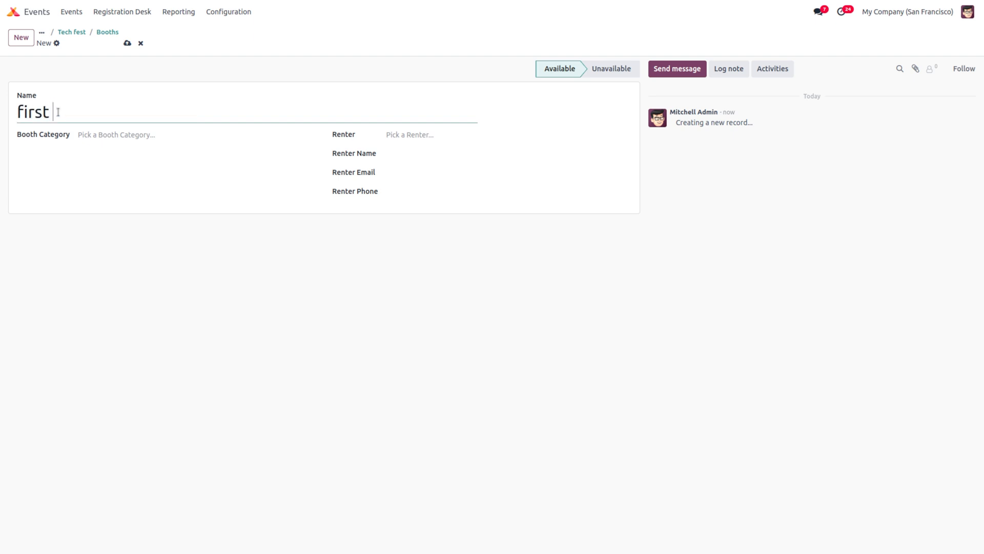
type("booth")
left_click(103, 134)
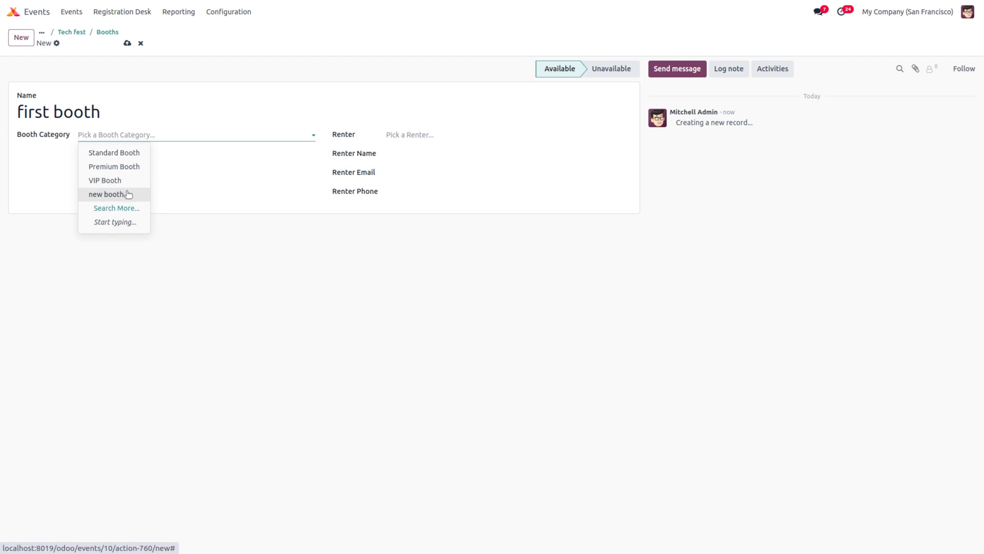
left_click(127, 154)
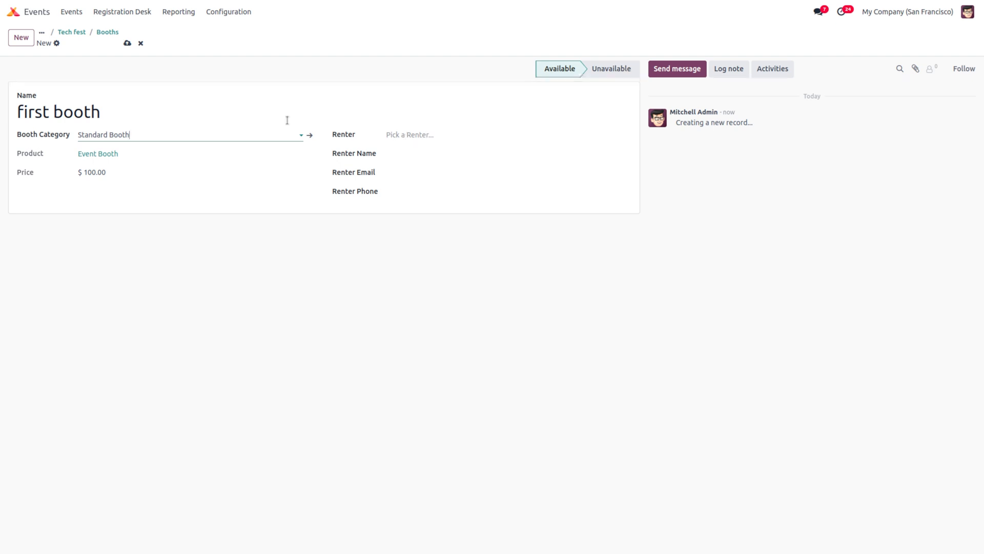
left_click(124, 46)
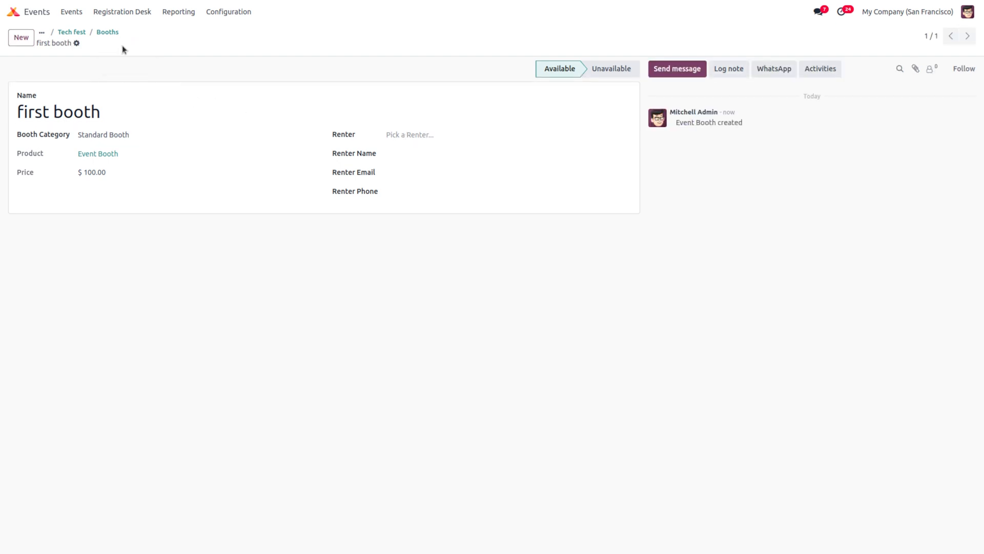
left_click(106, 33)
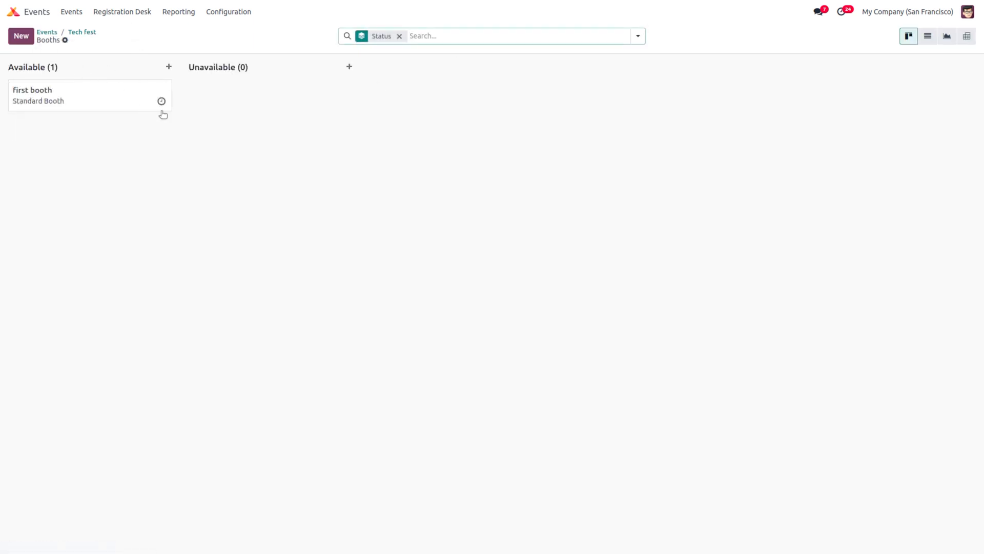
left_click(82, 32)
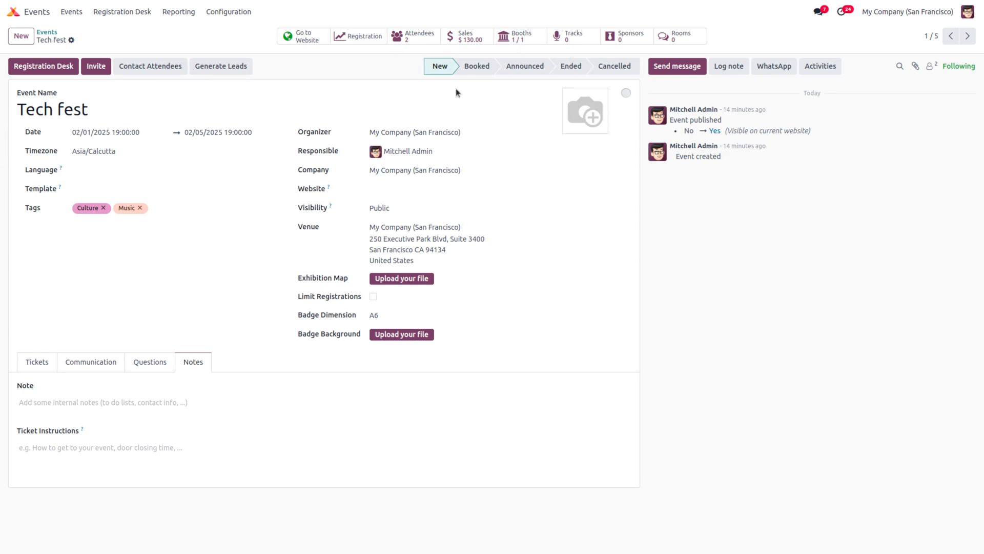
Step: Create a new Tech fest track titled 'Track by blizz'
left_click(565, 44)
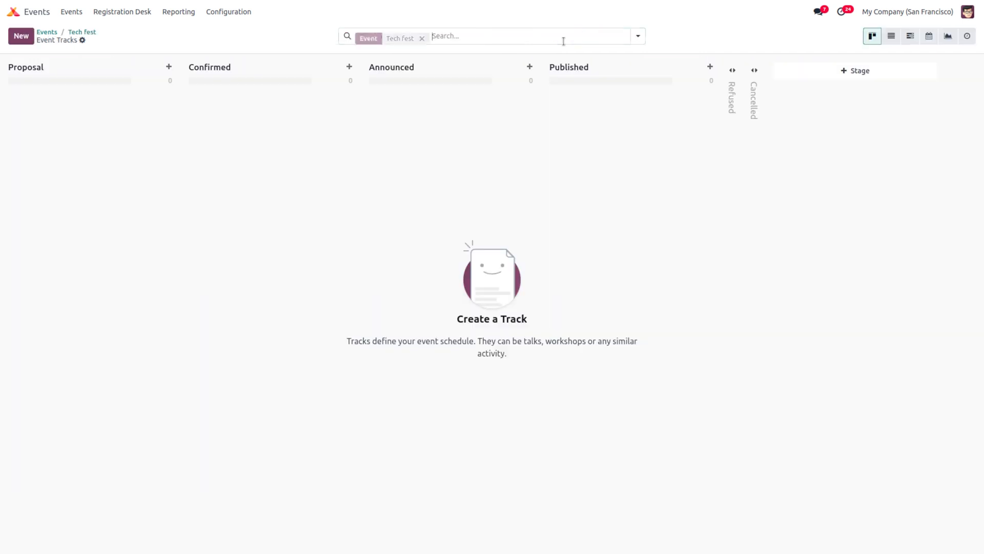
left_click(26, 37)
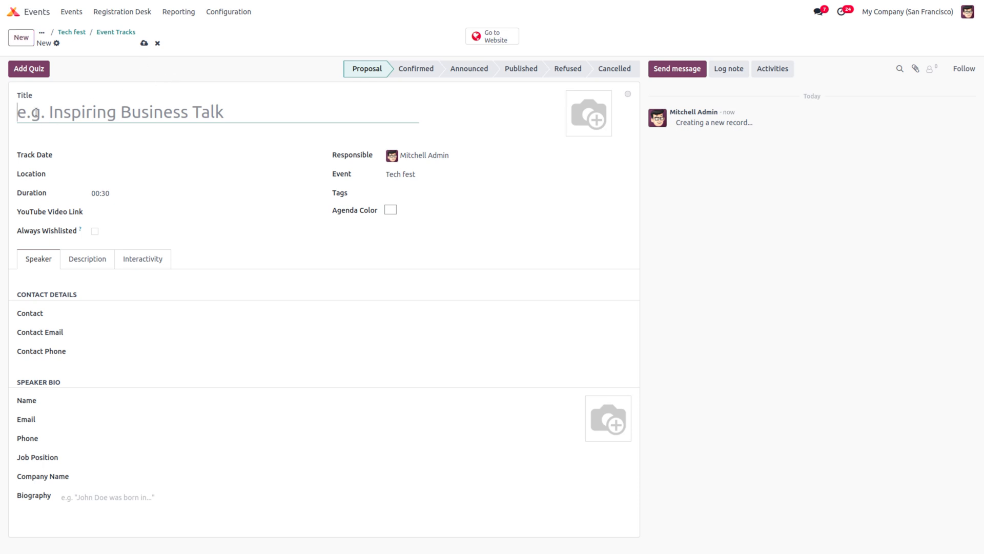
type("Bl")
key("BackSpace")
key("BackSpace")
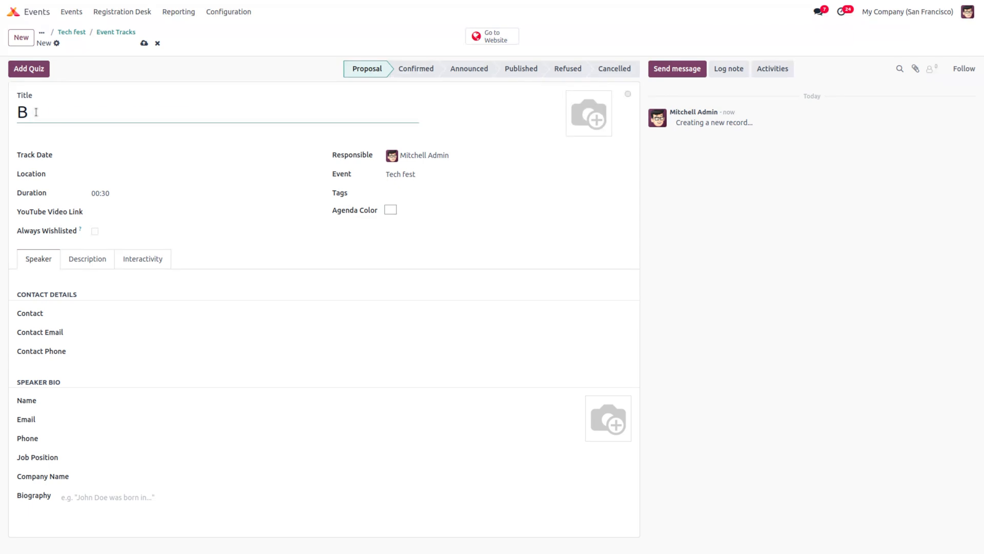
type("Track by blizz")
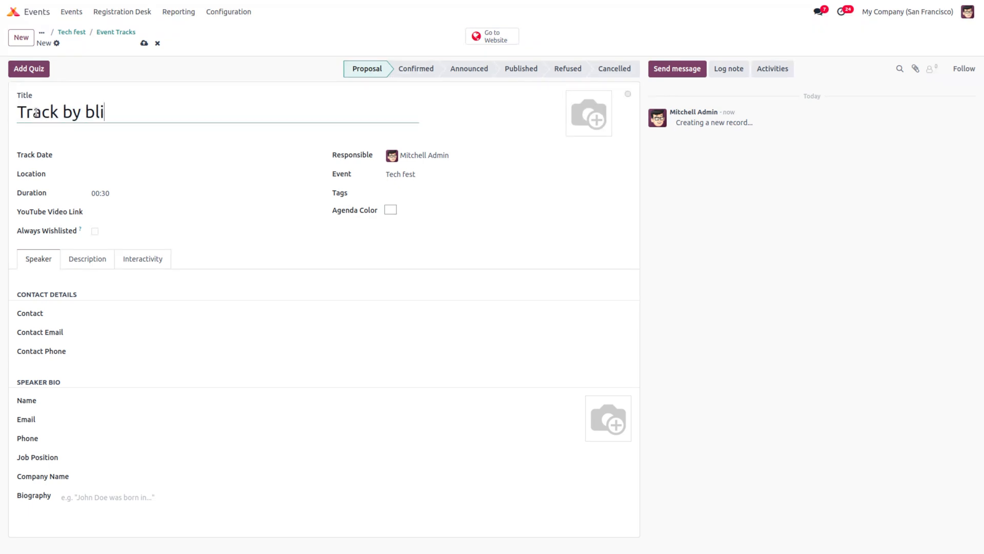
Step: Set the track date to 02/01/2025 19:00:00, leaving the location empty
left_click(102, 154)
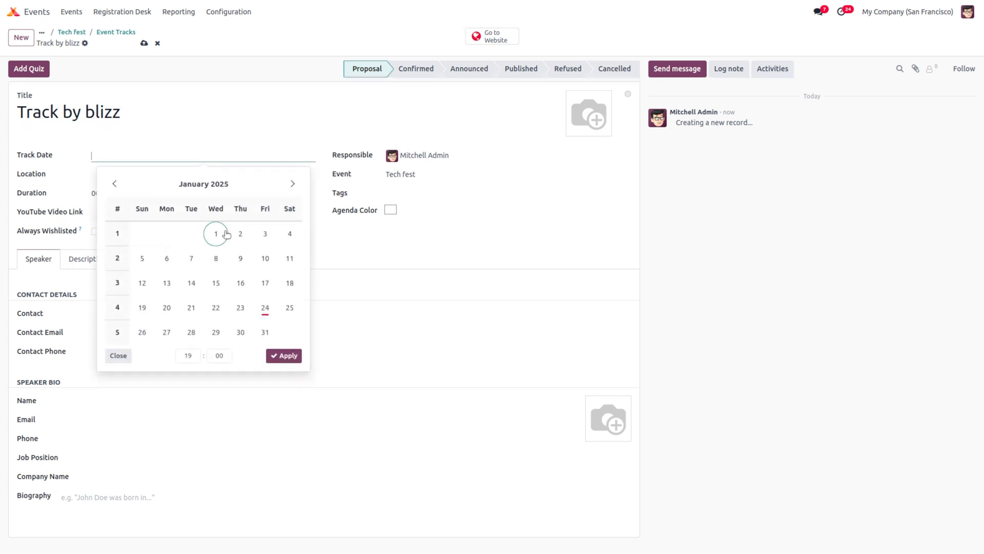
left_click(293, 183)
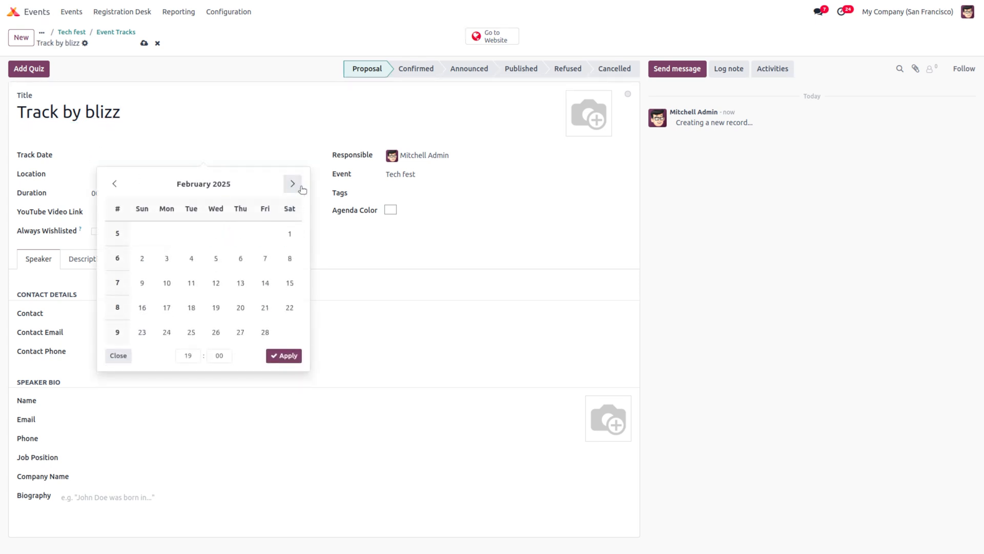
left_click(288, 234)
left_click(231, 156)
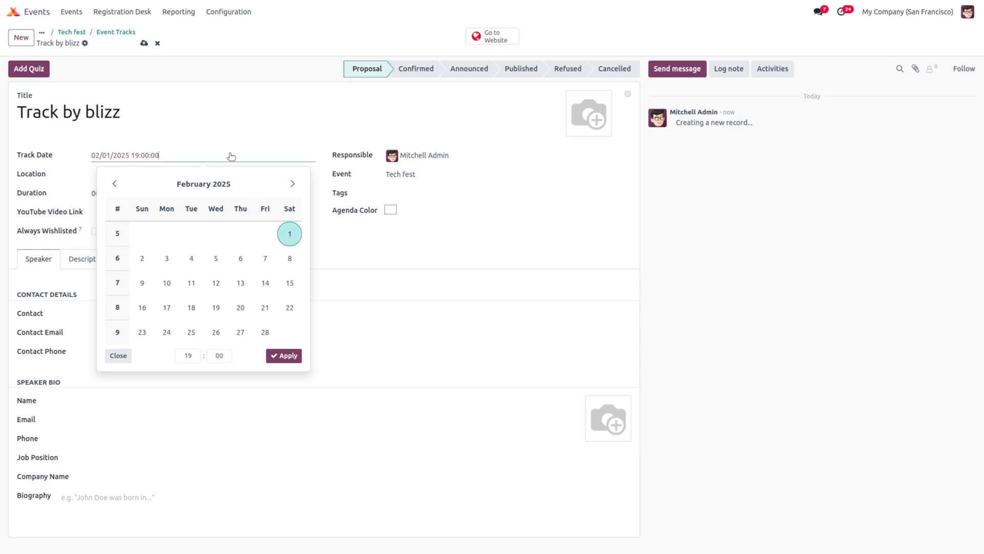
left_click(283, 355)
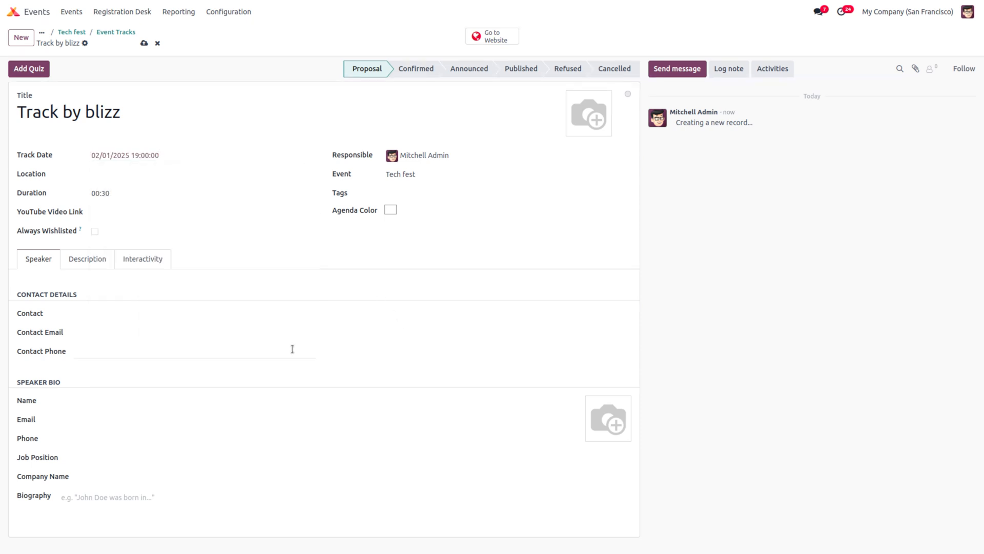
left_click(137, 179)
left_click(136, 179)
Step: Create a new speaker contact for the track and enter the speaker's e-mail
left_click(103, 314)
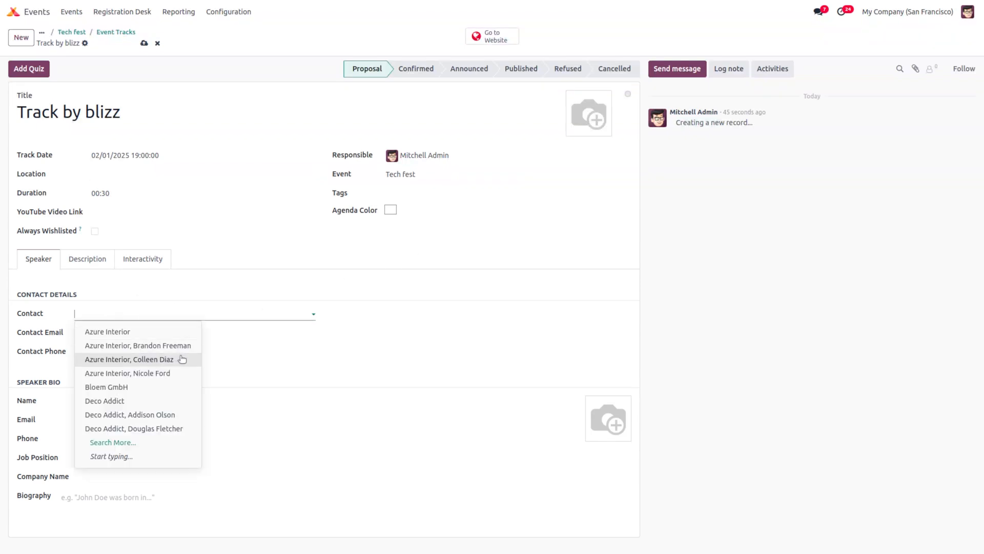
type("bli")
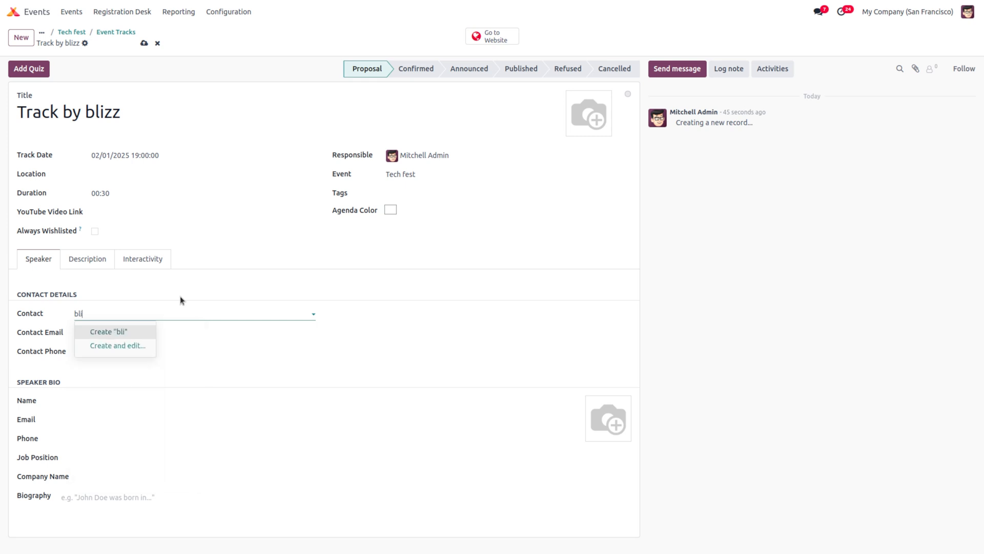
type("zz")
left_click(110, 334)
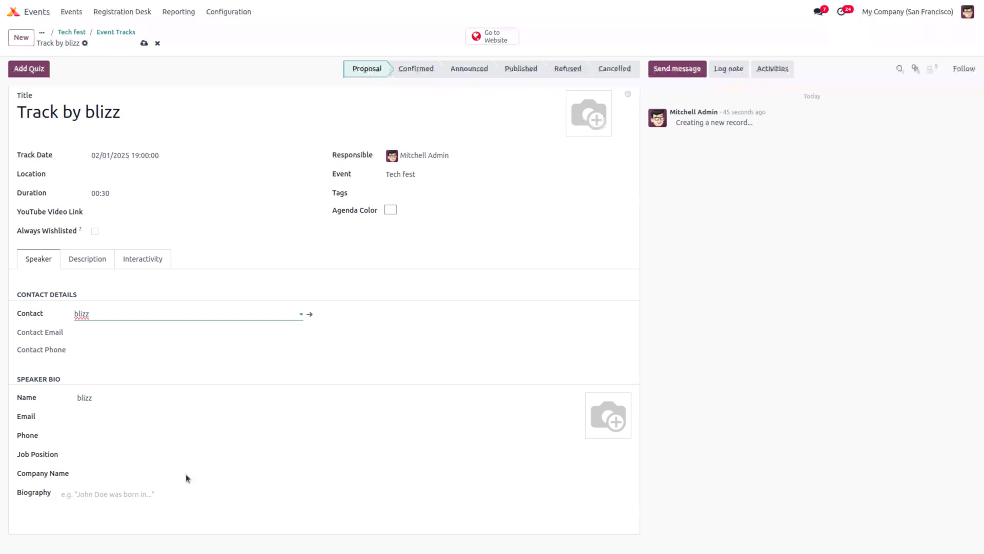
left_click(88, 415)
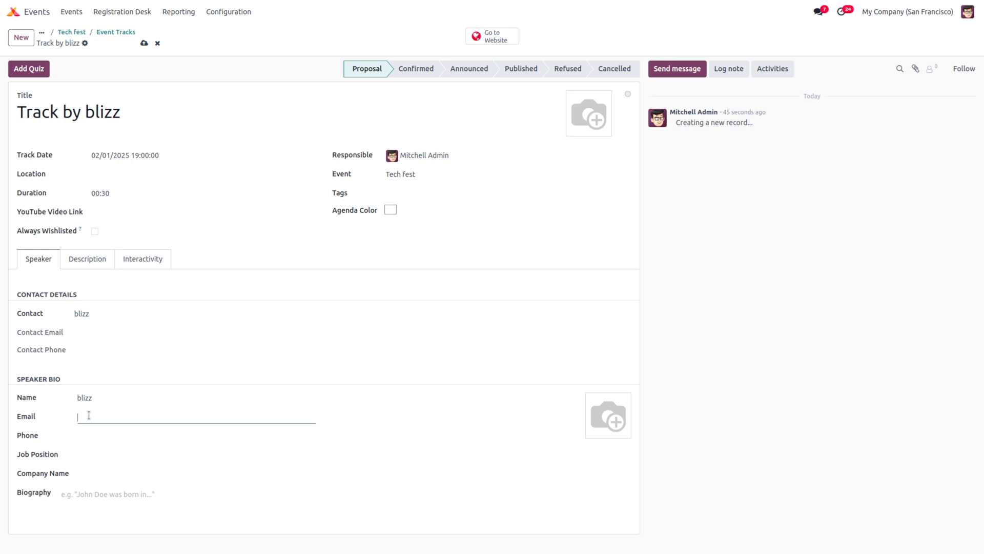
left_click(95, 310)
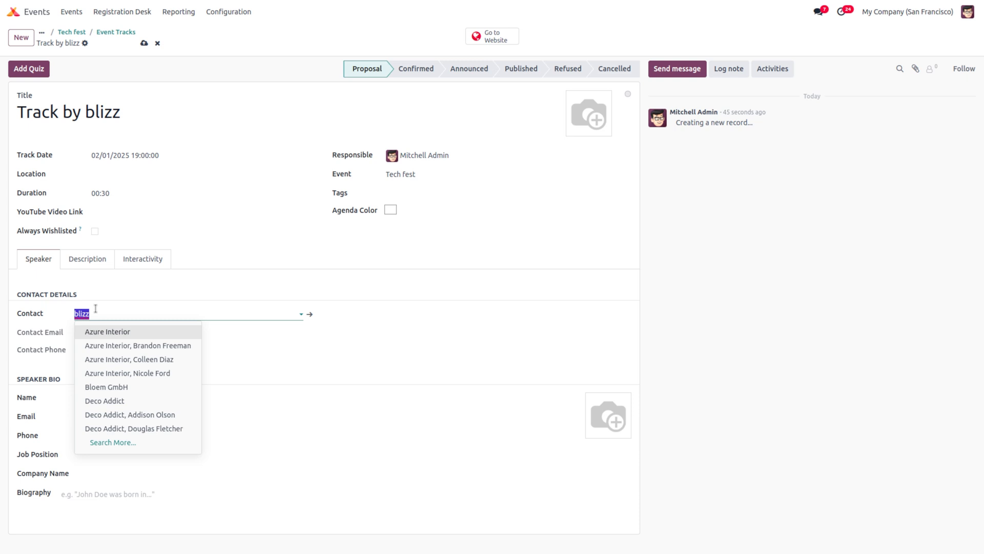
left_click(236, 313)
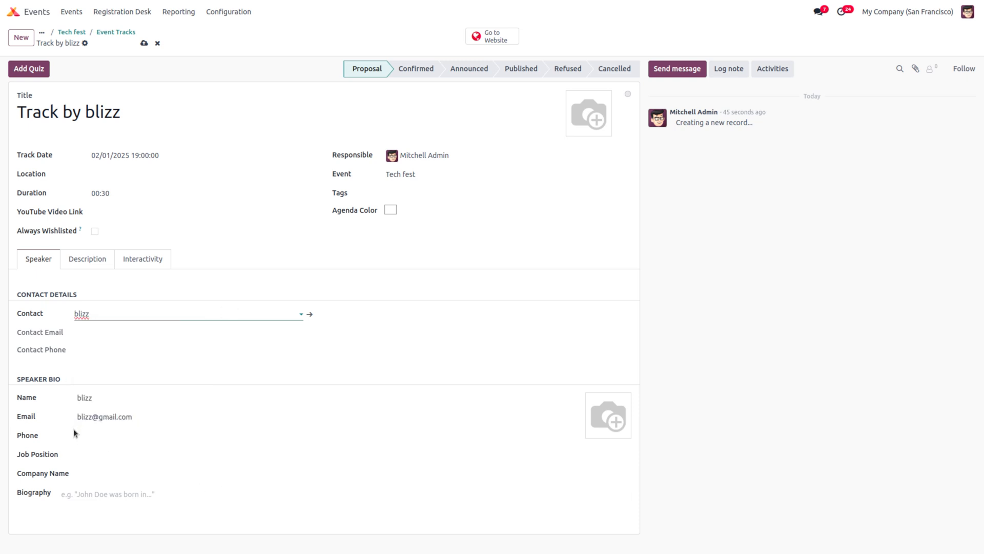
Step: Add the speaker's first name to the bio name and save the track
left_click(92, 399)
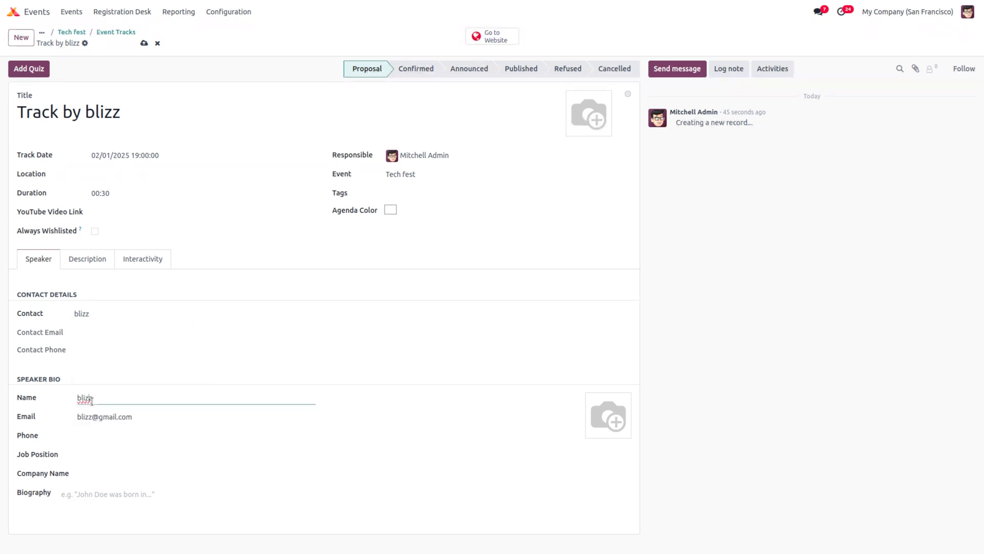
left_click(77, 399)
type("julia")
left_click(145, 45)
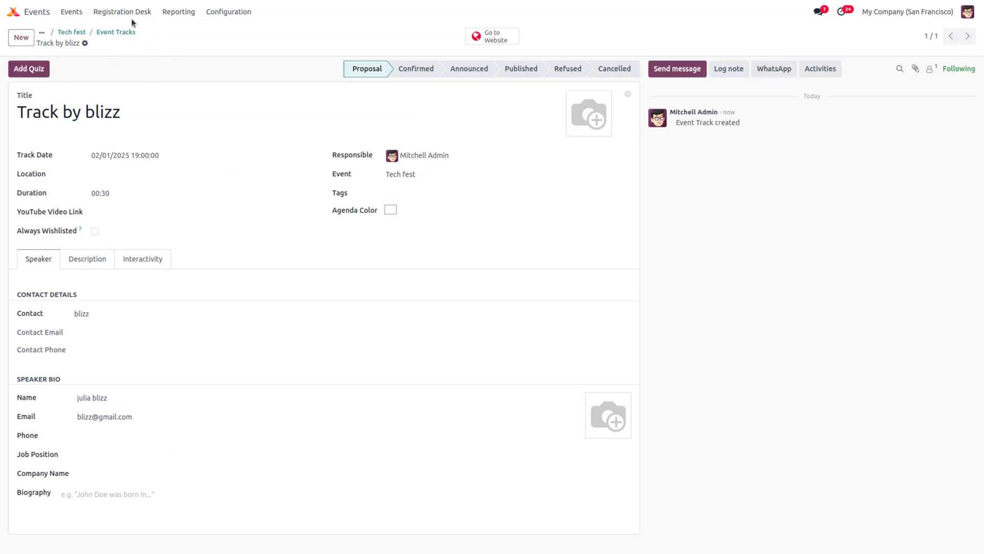
Step: Move Track by blizz from Proposal to Published, then return to Tech fest
left_click(117, 33)
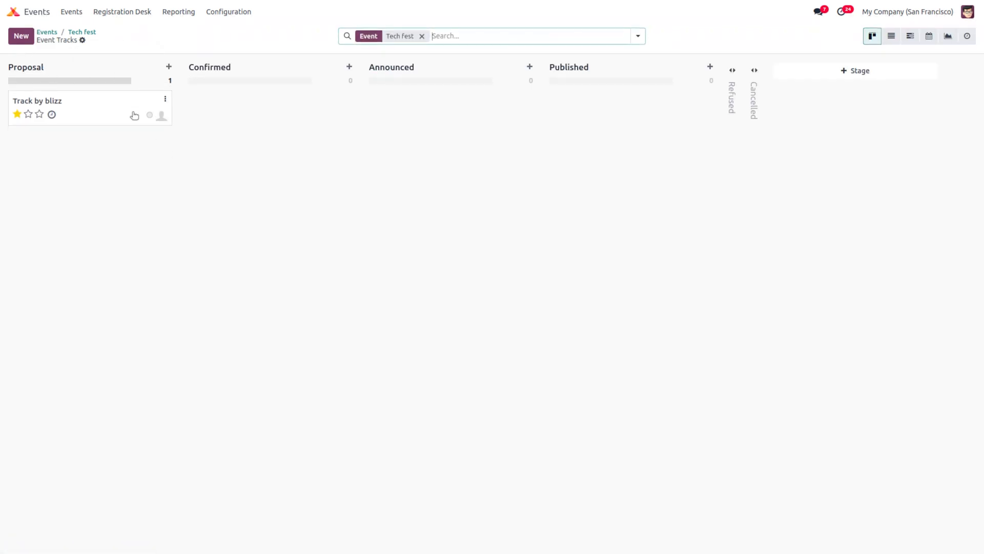
left_click_drag(95, 104, 589, 108)
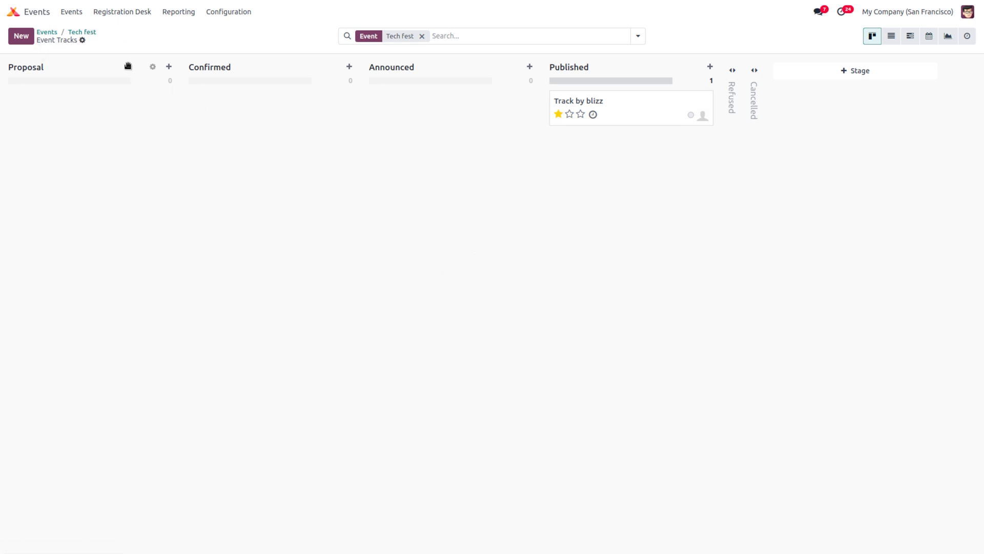
left_click(82, 31)
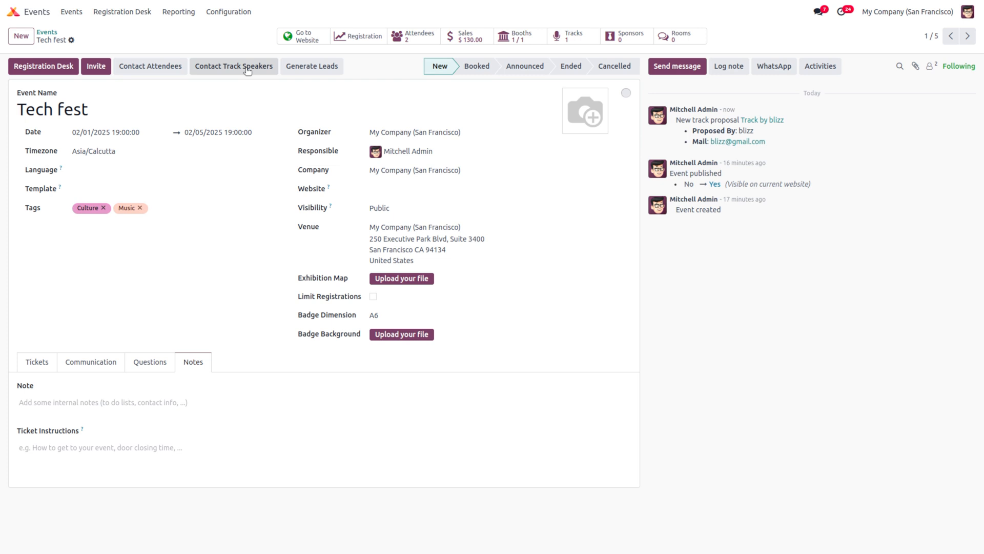
Step: Create sponsor 'stealty wood' with slogan 'be yourself' and partner Deco Addict
left_click(637, 35)
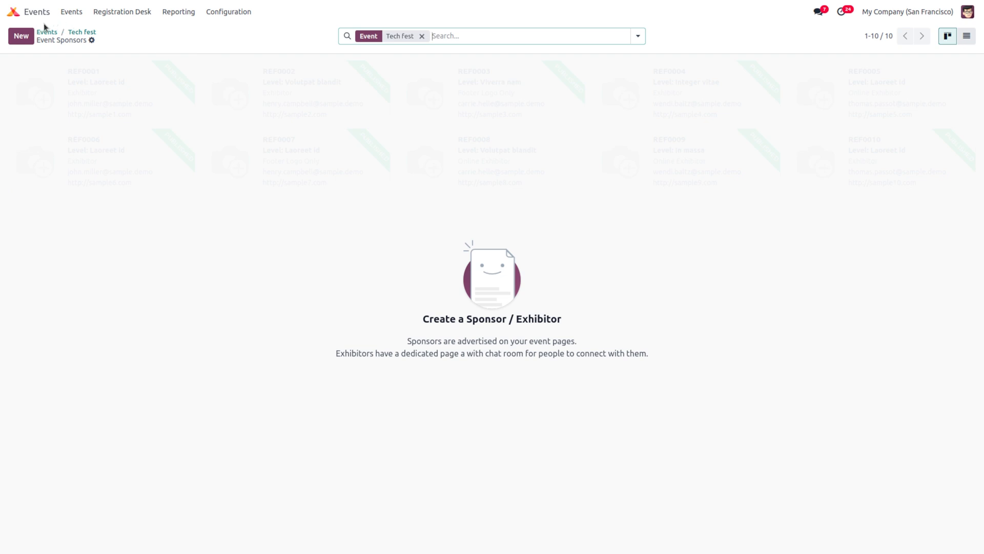
left_click(22, 36)
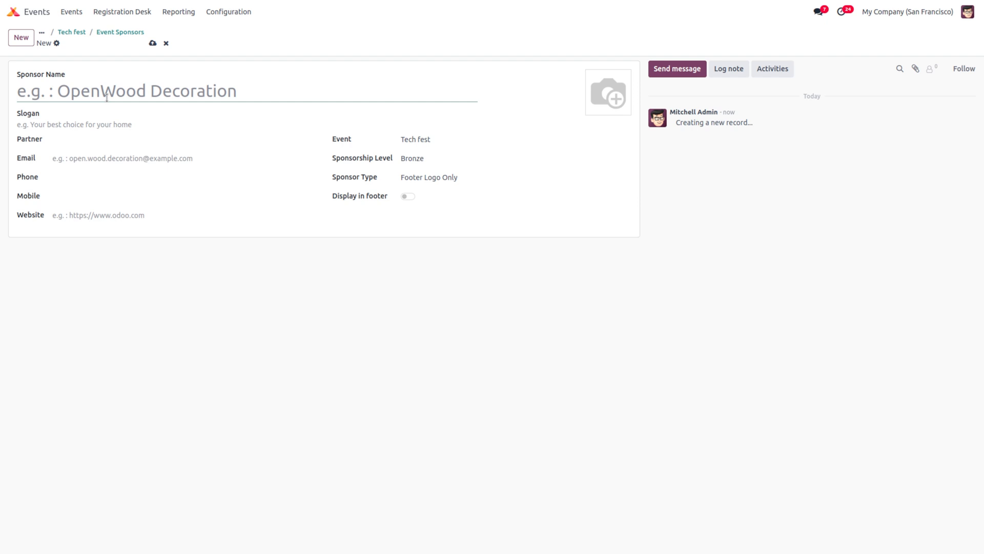
type("steal")
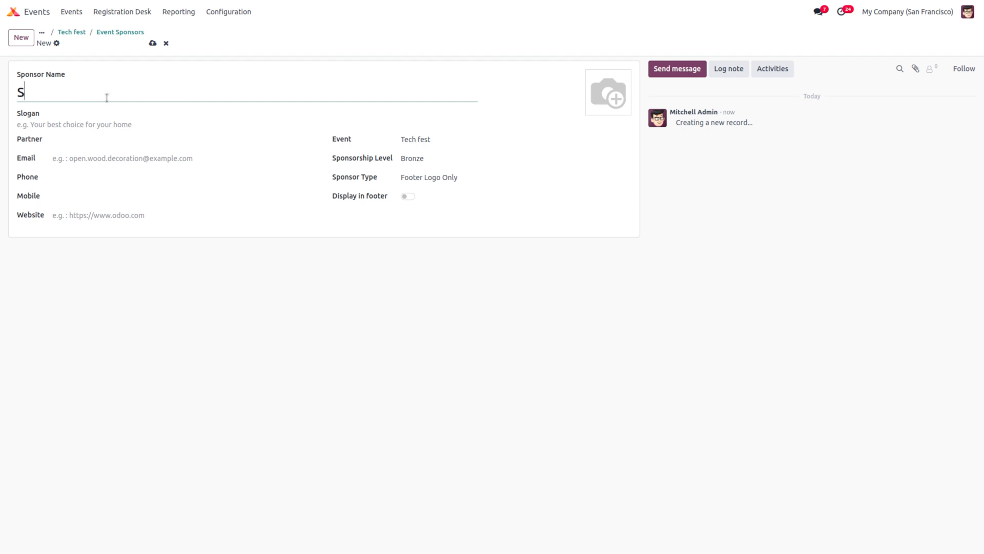
type("ty woo")
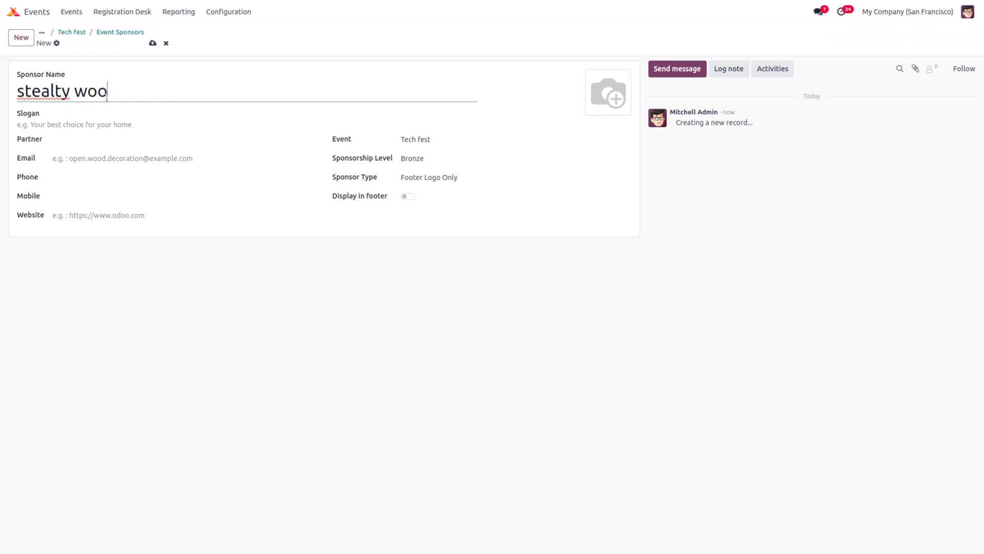
type("d")
left_click(87, 127)
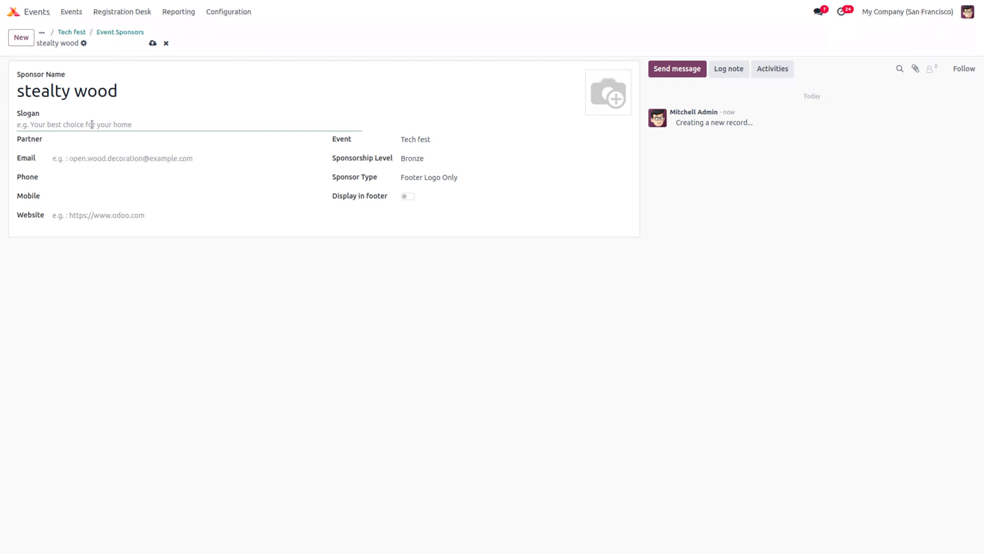
type("be yourself")
left_click(62, 142)
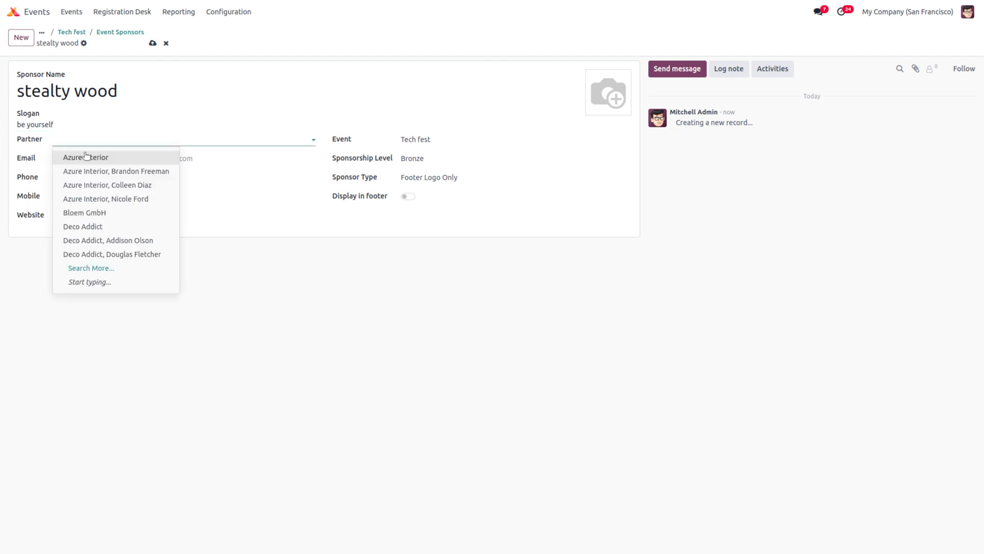
type("st")
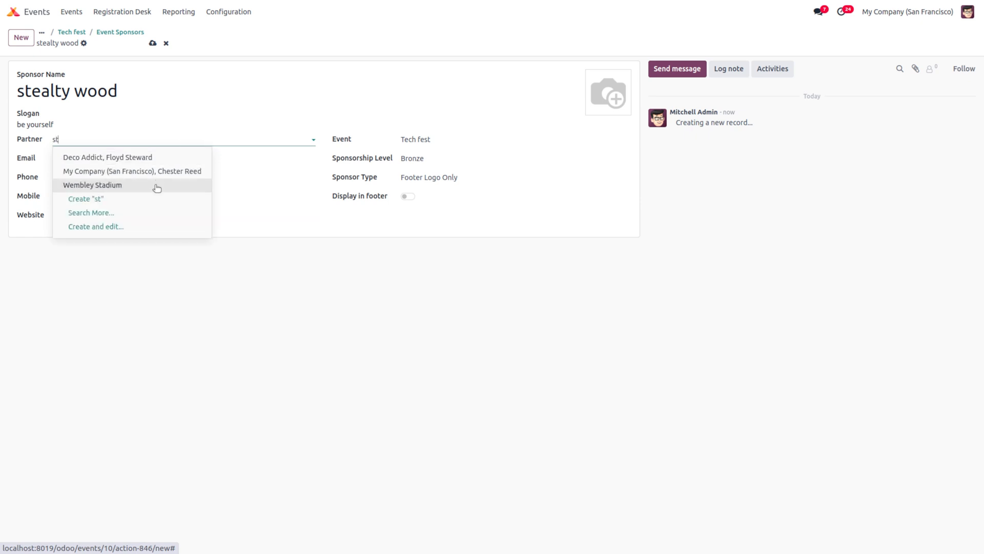
left_click(160, 158)
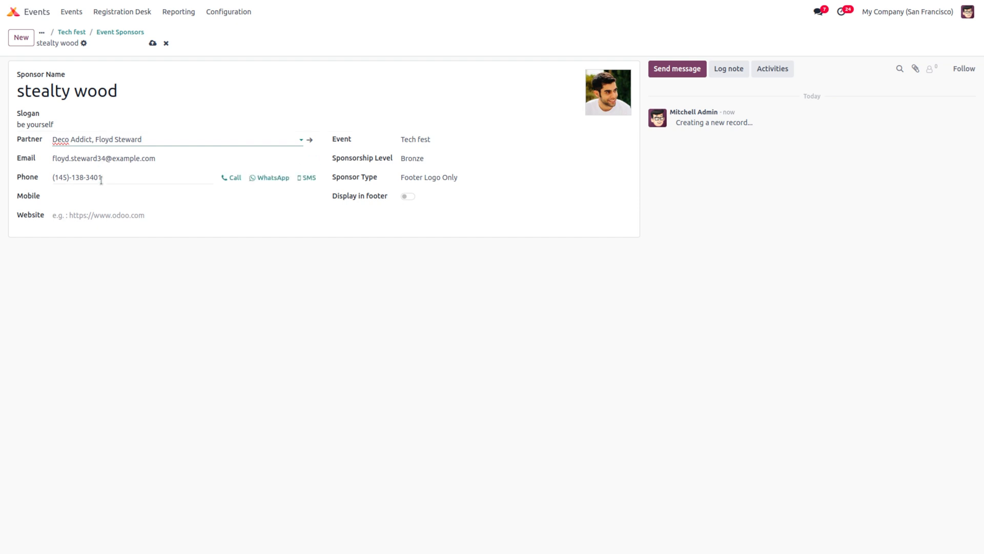
left_click(153, 43)
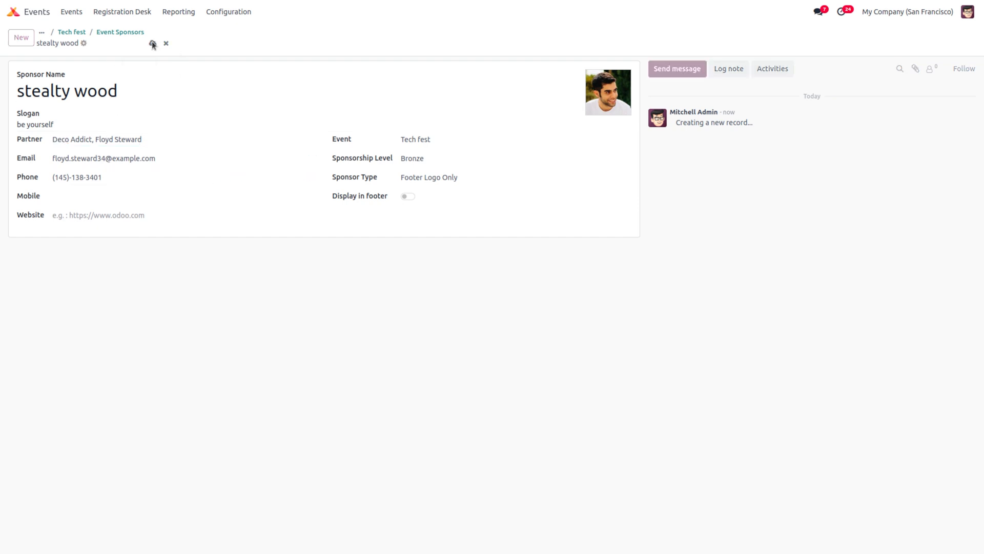
Step: Turn on Display in footer for the stealty wood sponsor
left_click(121, 33)
left_click(122, 78)
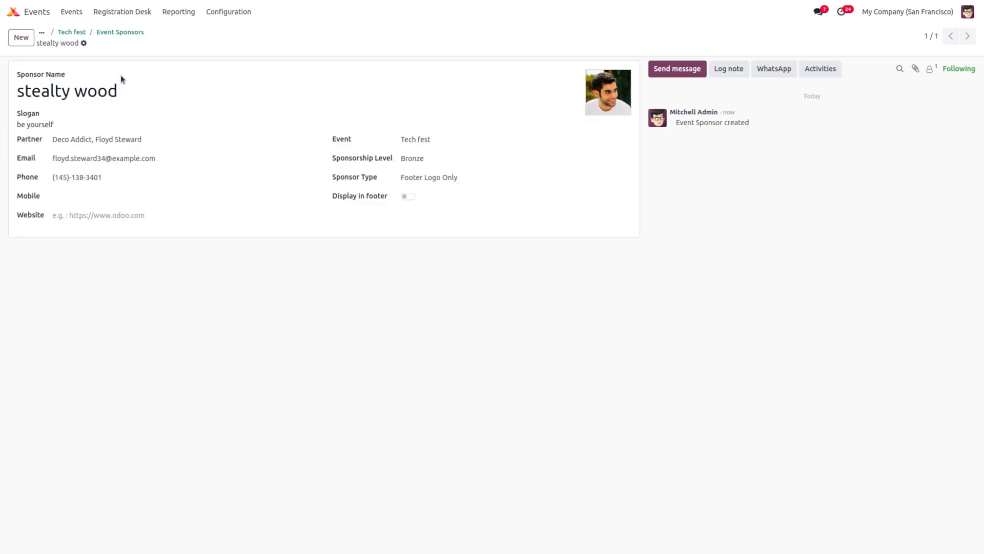
left_click(413, 198)
left_click(126, 32)
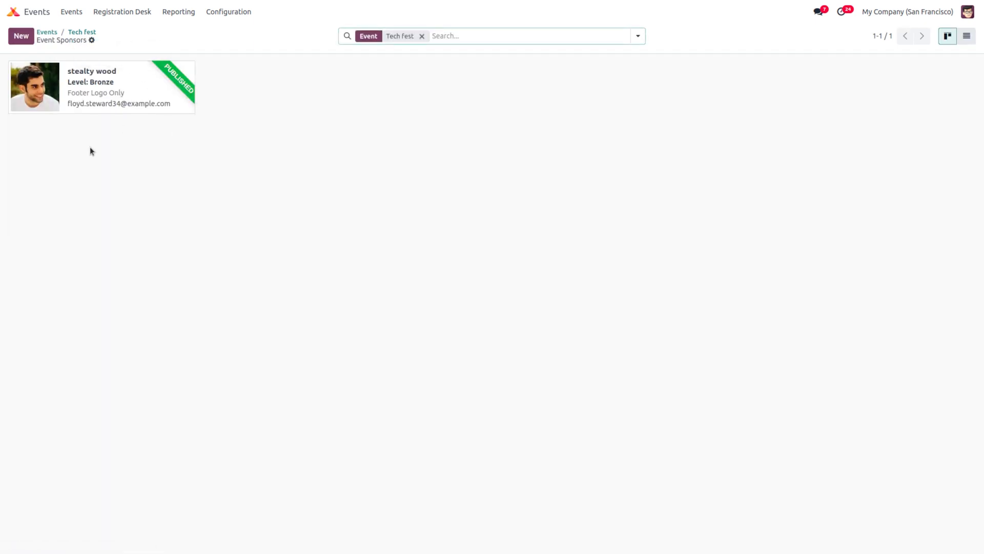
left_click(78, 84)
Step: Check the stealty wood sponsor on the Tech fest web page, then go to the Events overview
left_click(87, 36)
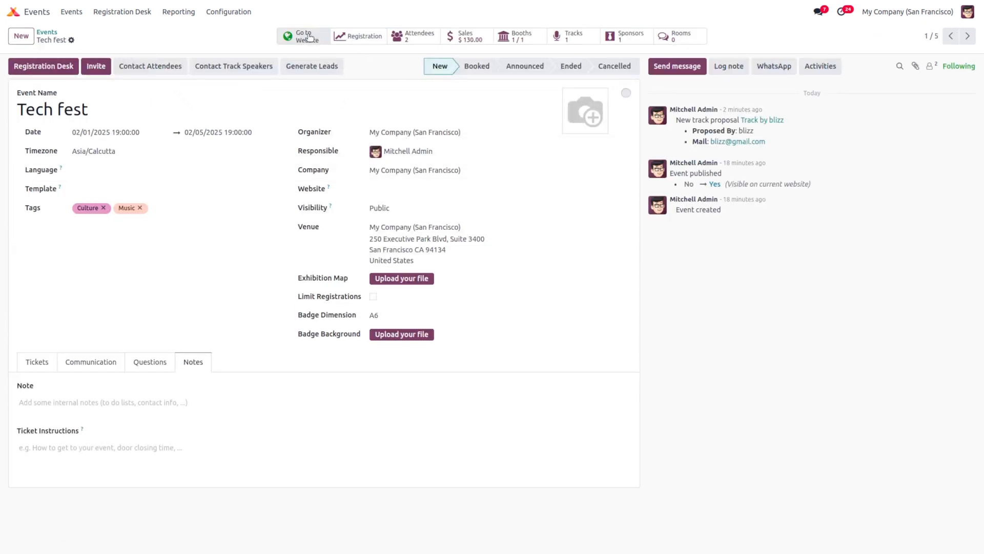
left_click(310, 37)
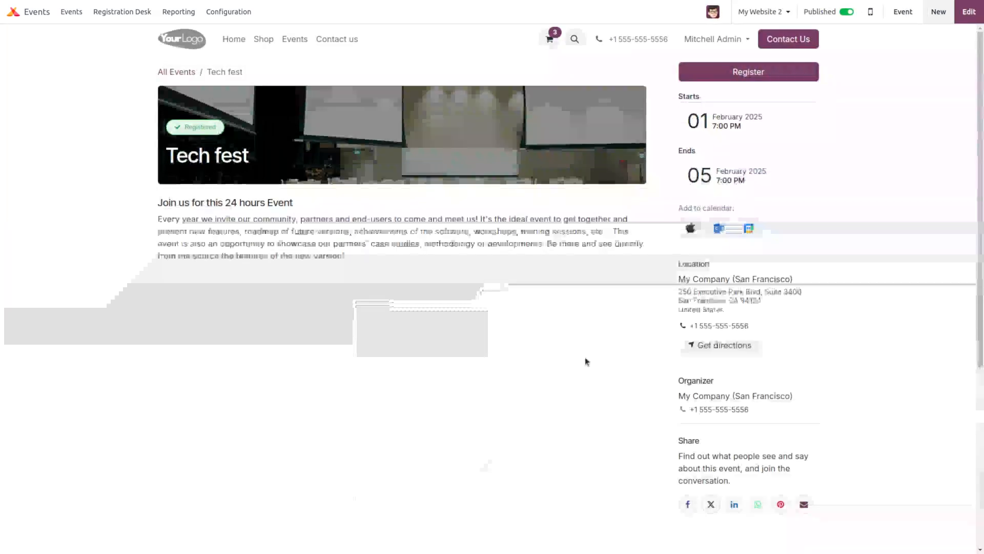
scroll(587, 361, "down", 5)
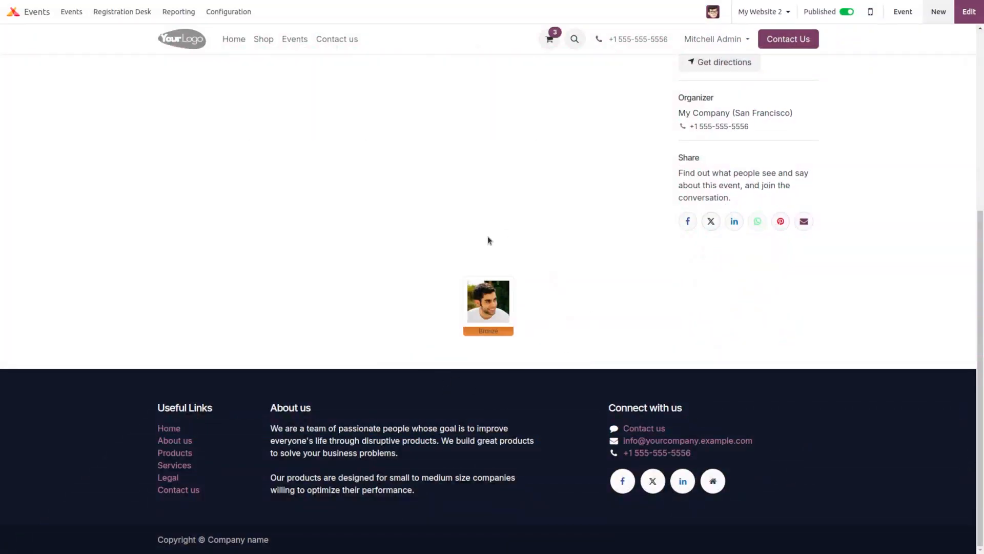
scroll(281, 285, "up", 5)
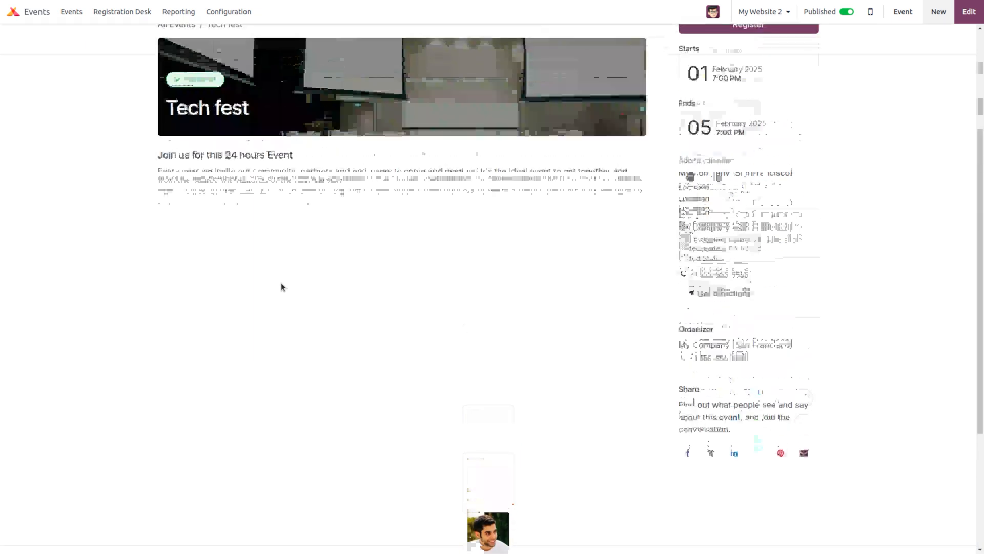
scroll(491, 303, "up", 1)
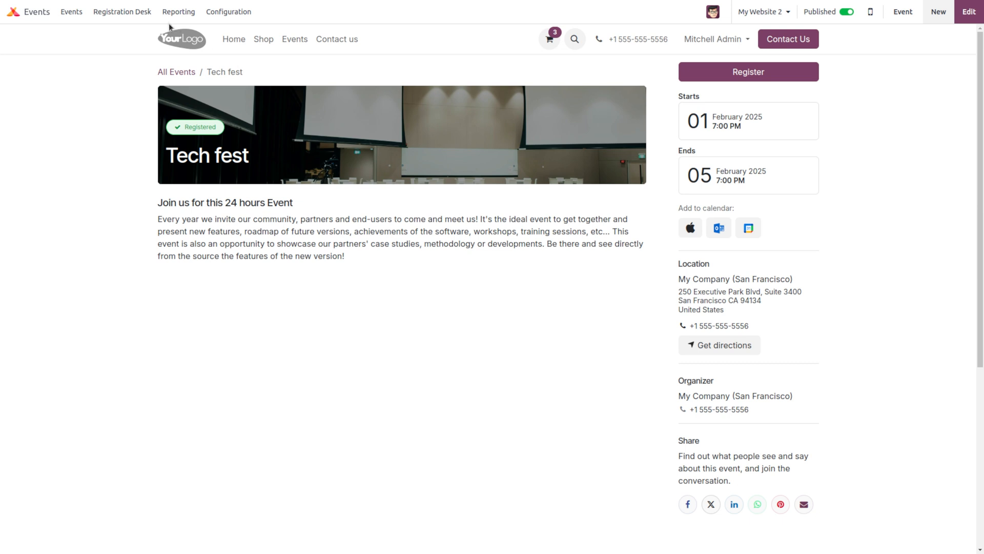
left_click(73, 14)
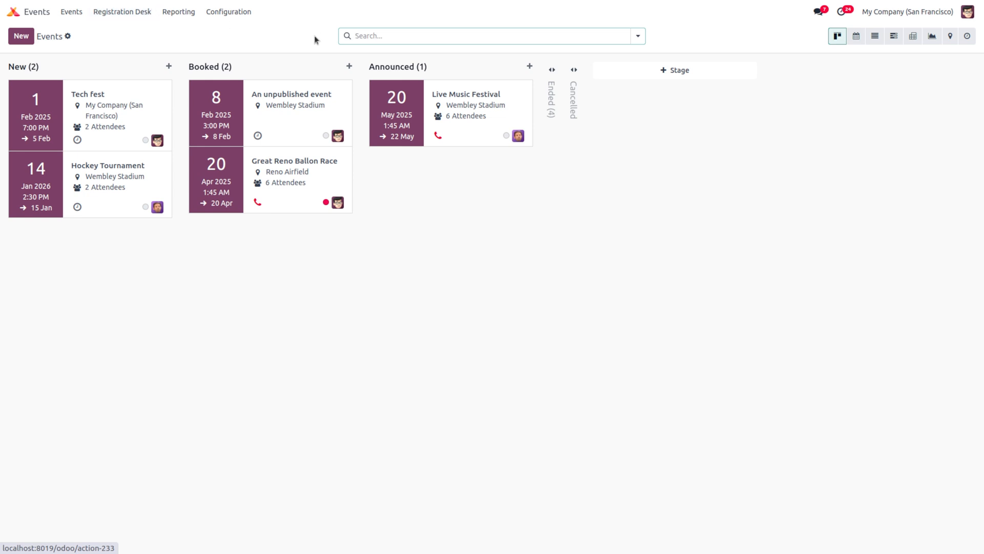
Step: Create a new event template named 'festival' from Configuration > Event Templates
left_click(212, 12)
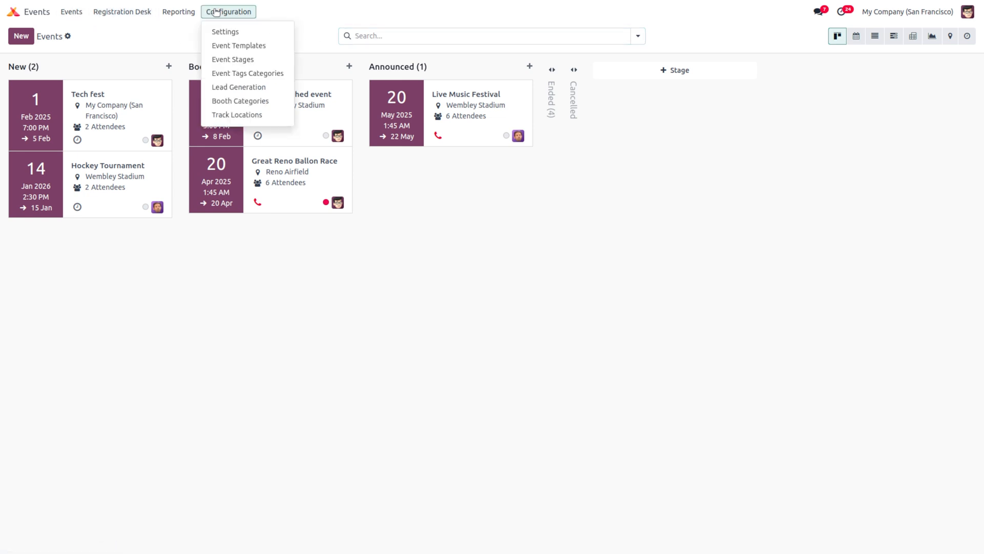
left_click(254, 46)
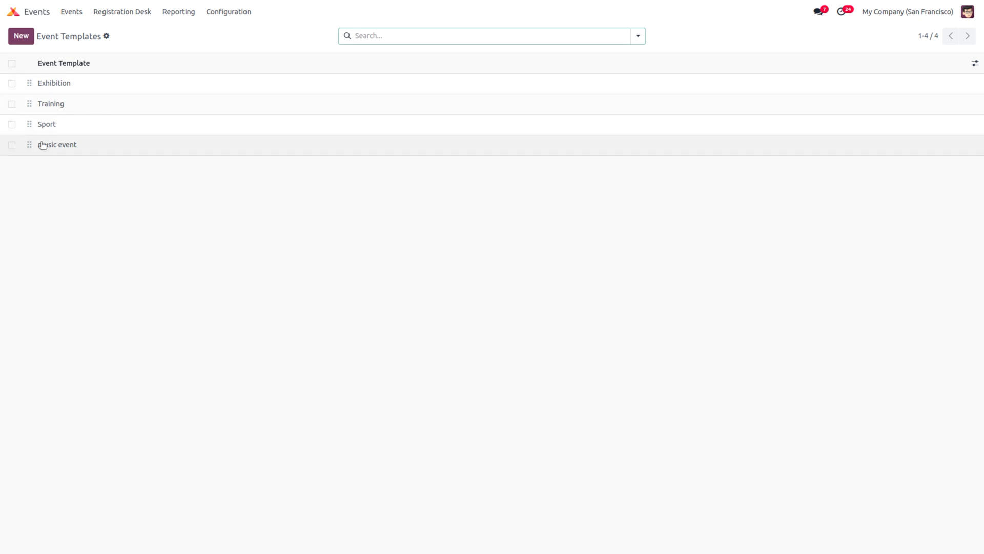
left_click(24, 36)
left_click(24, 36)
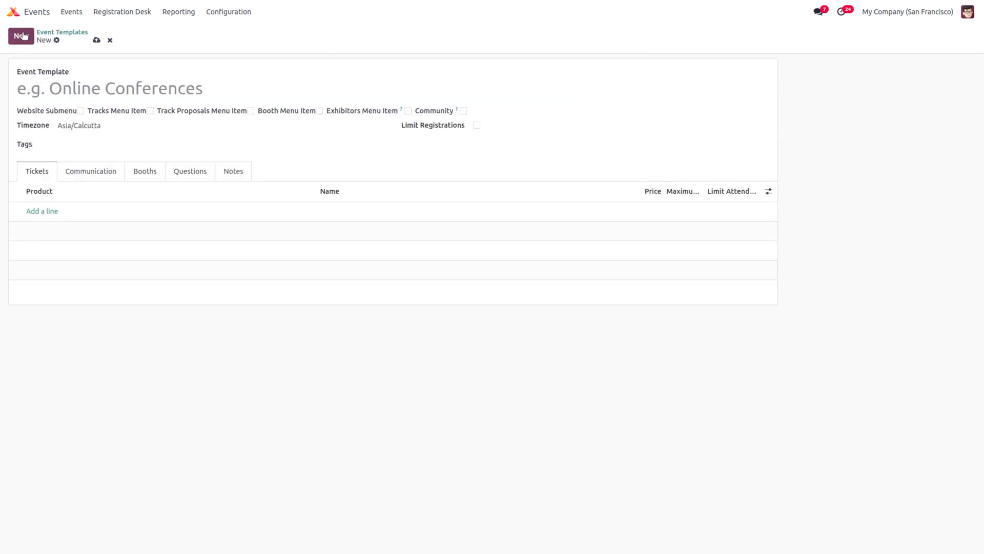
left_click(72, 86)
type("fe")
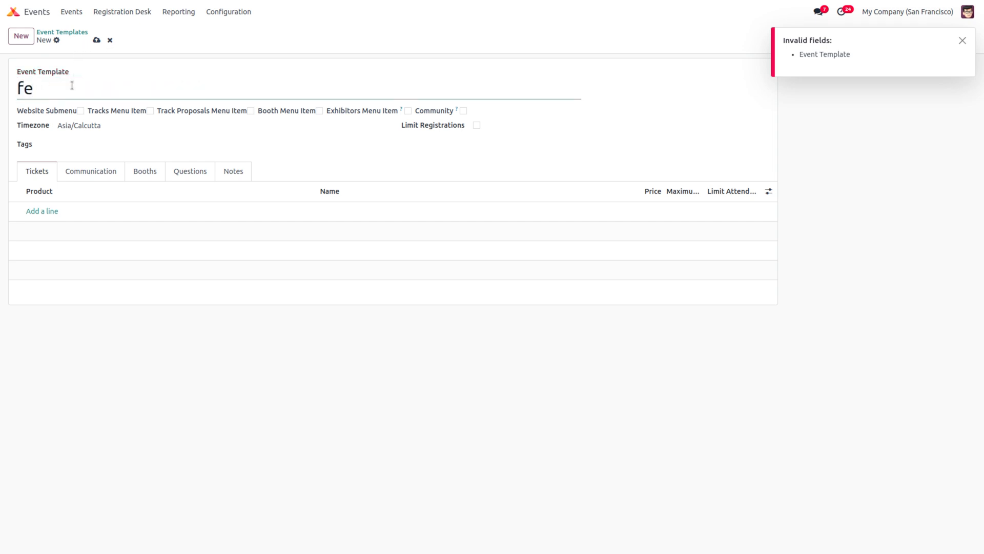
type("sti")
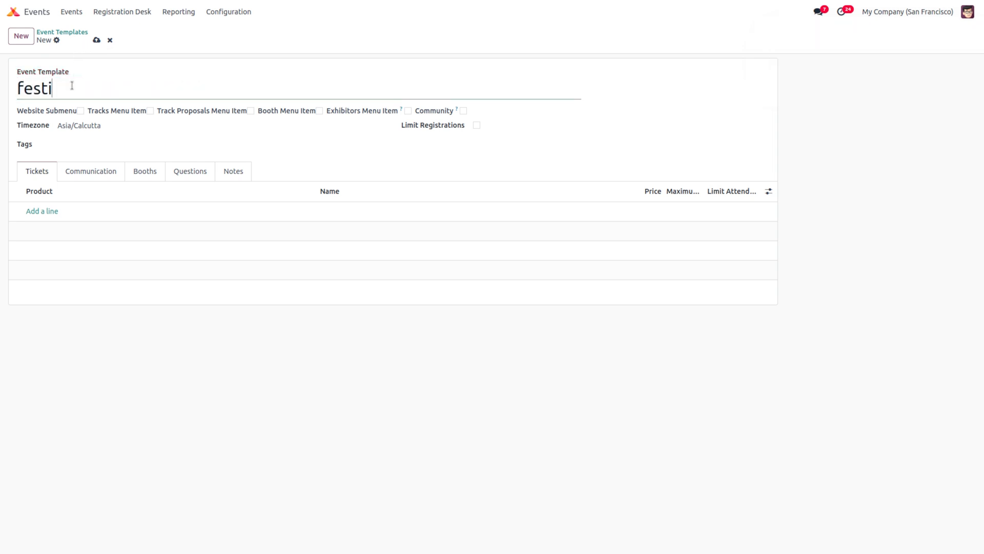
type("vel")
key("BackSpace")
key("BackSpace")
type("al")
Step: Enable the website menus, add an Event Registration - VIP ticket at 100.00, and save the template
left_click(80, 112)
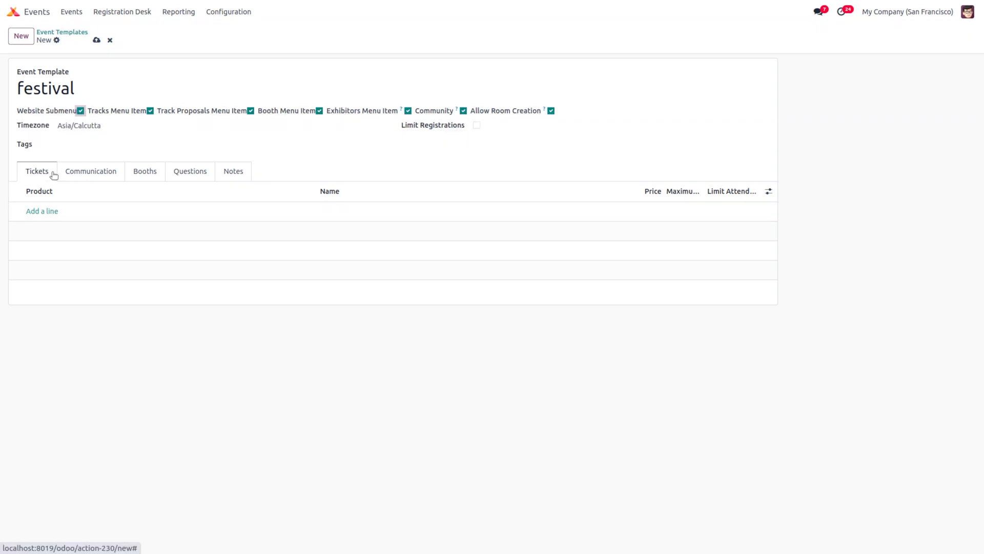
left_click(37, 212)
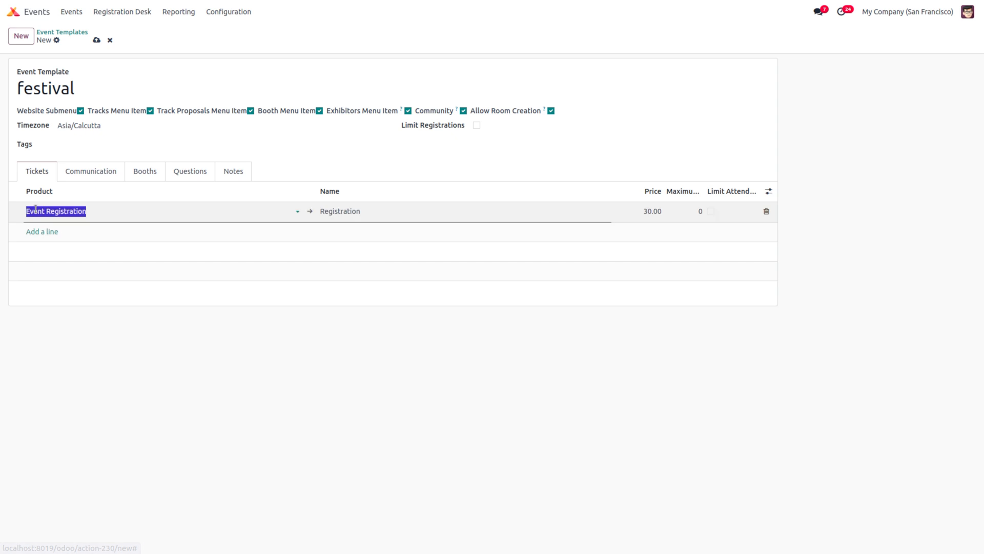
left_click(37, 211)
left_click(58, 228)
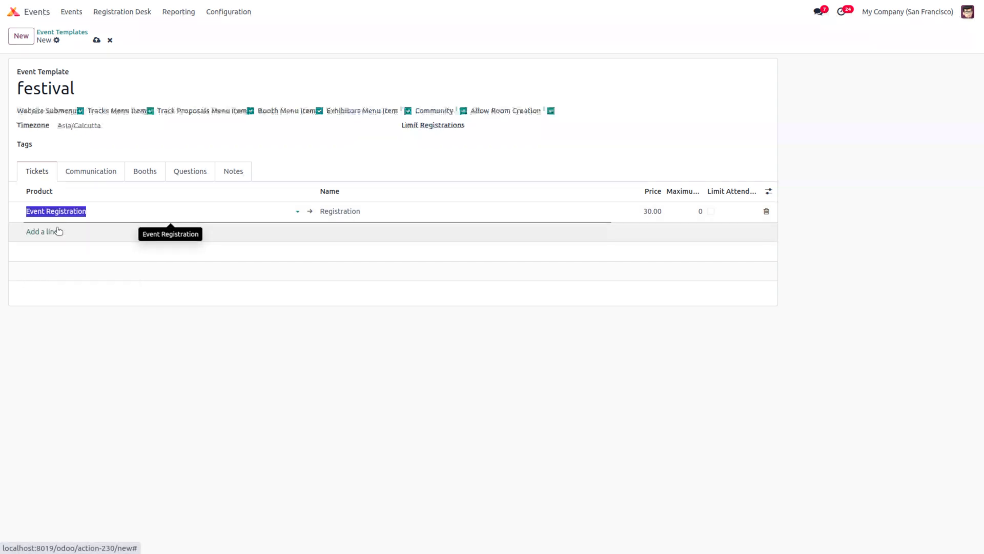
left_click(57, 231)
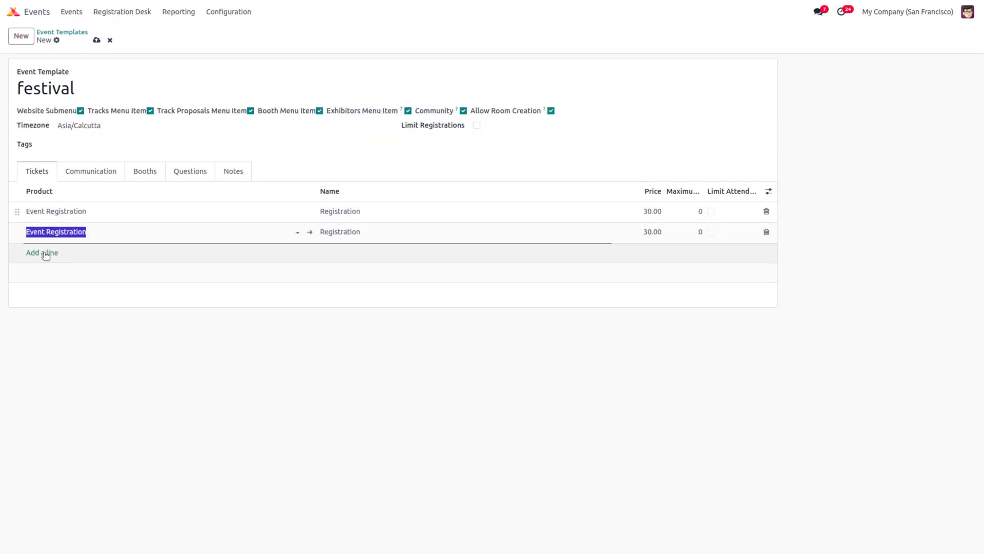
left_click(52, 231)
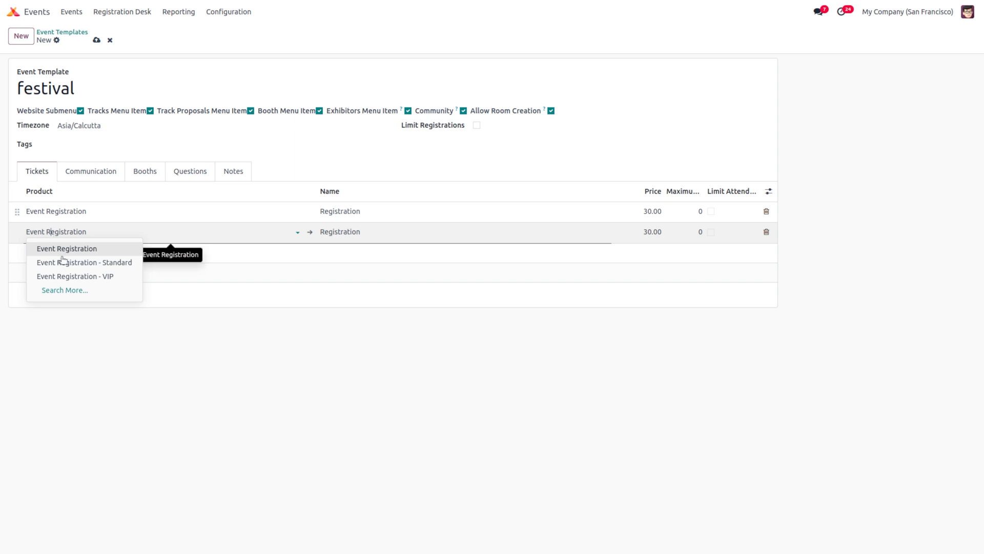
left_click(62, 277)
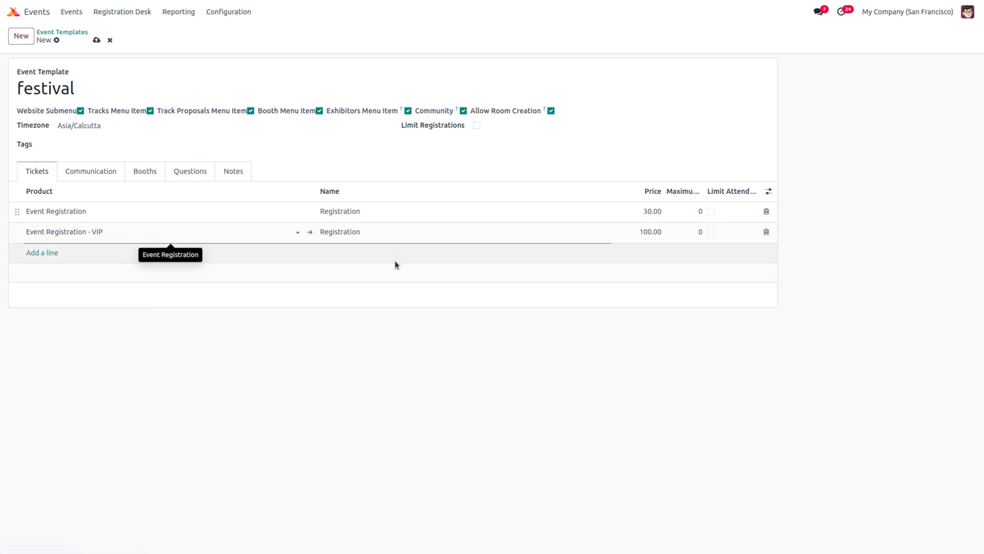
left_click(533, 323)
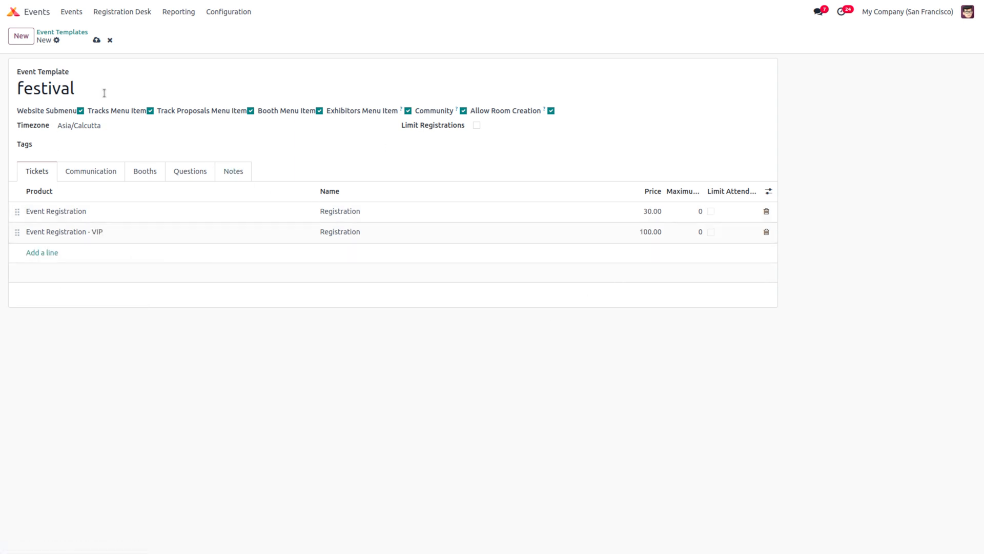
left_click(96, 39)
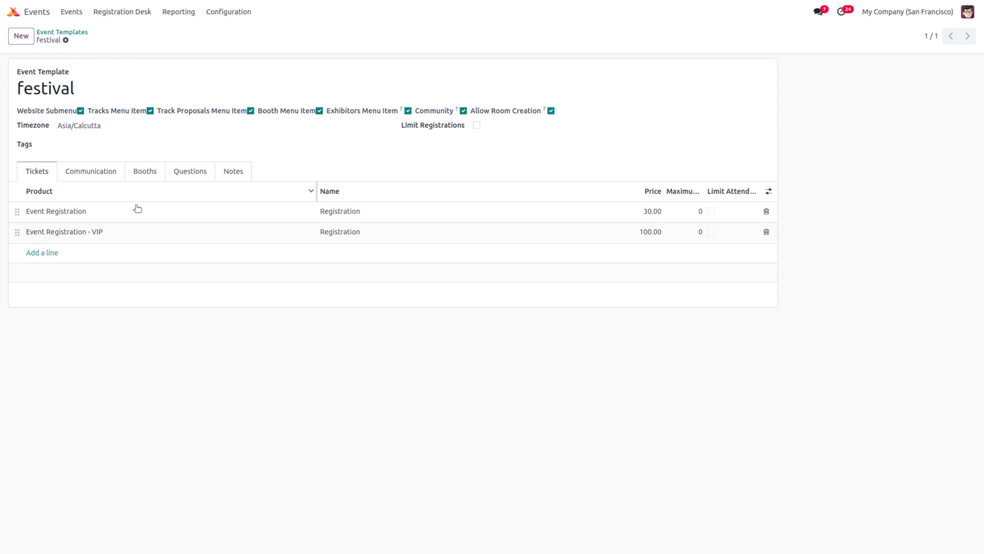
Step: Add a Mail communication schedule line to the festival template
left_click(84, 171)
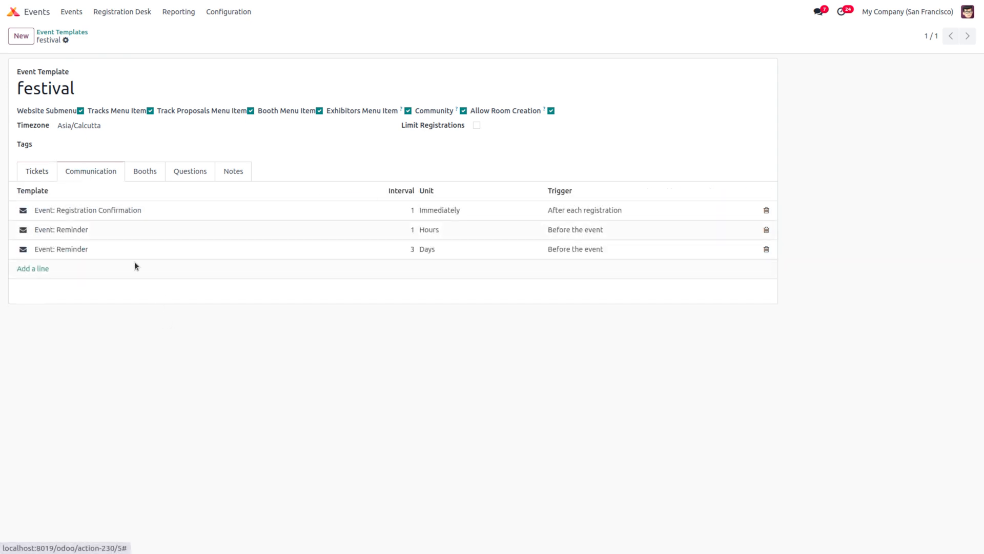
left_click(30, 269)
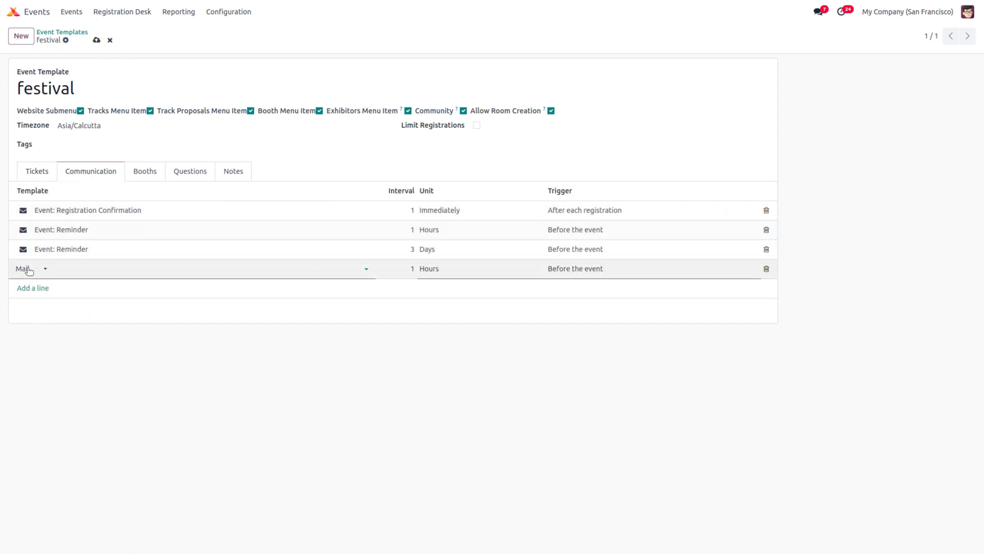
left_click(28, 268)
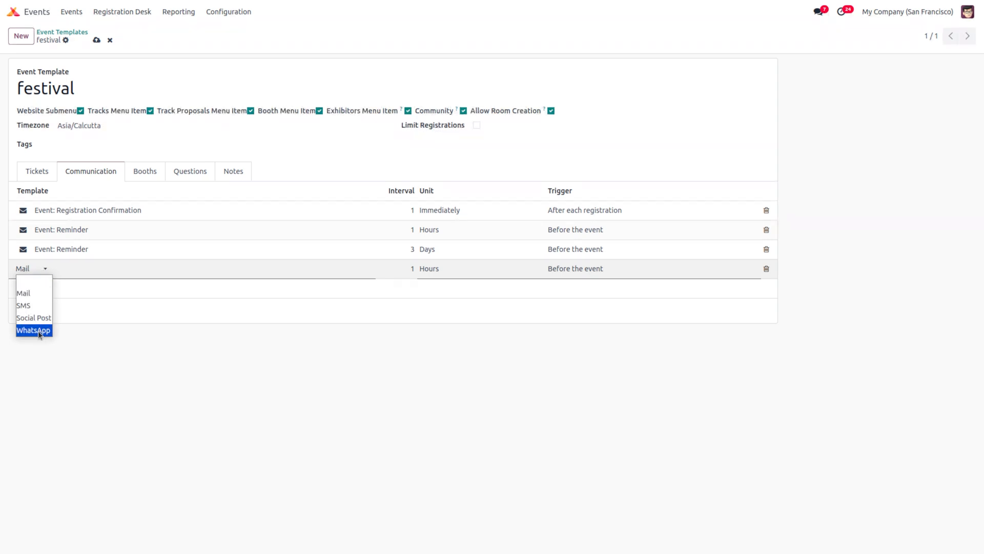
left_click(150, 267)
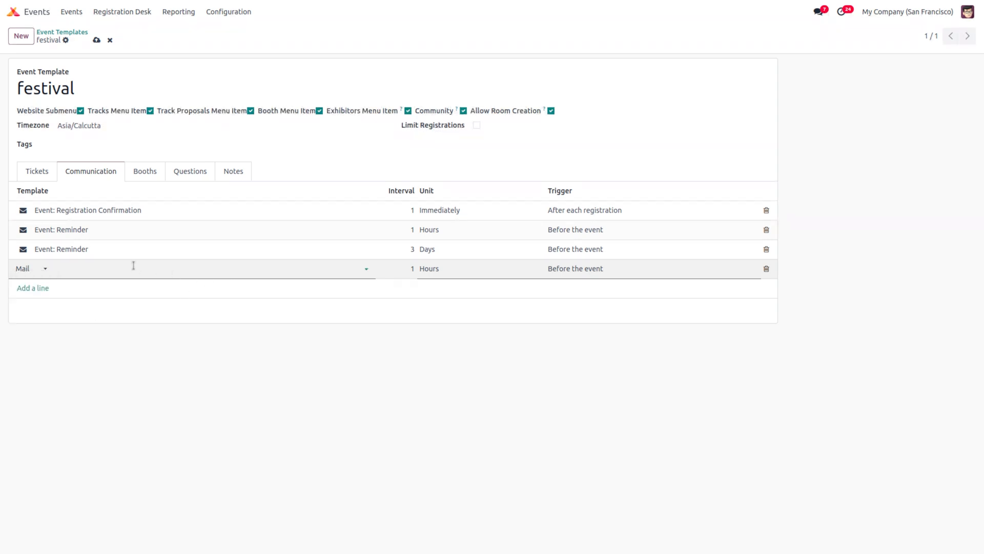
Step: Add booth no1 as a Standard Booth to the template, then view its Questions
left_click(145, 177)
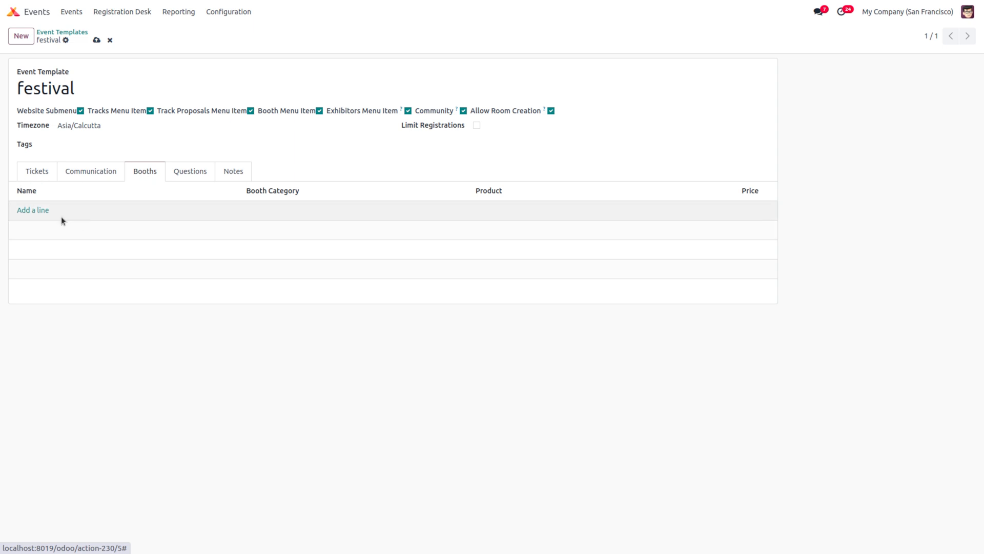
left_click(32, 209)
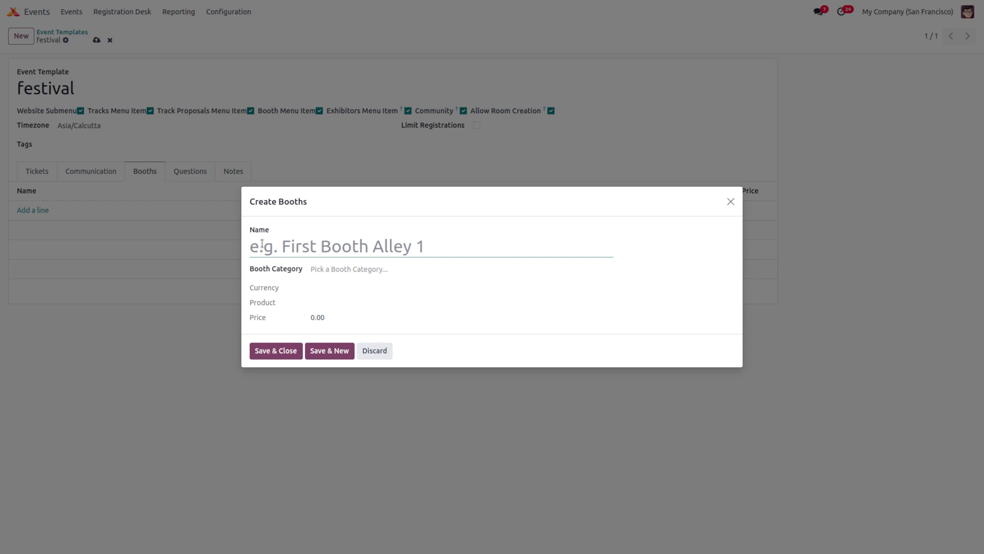
type("no1")
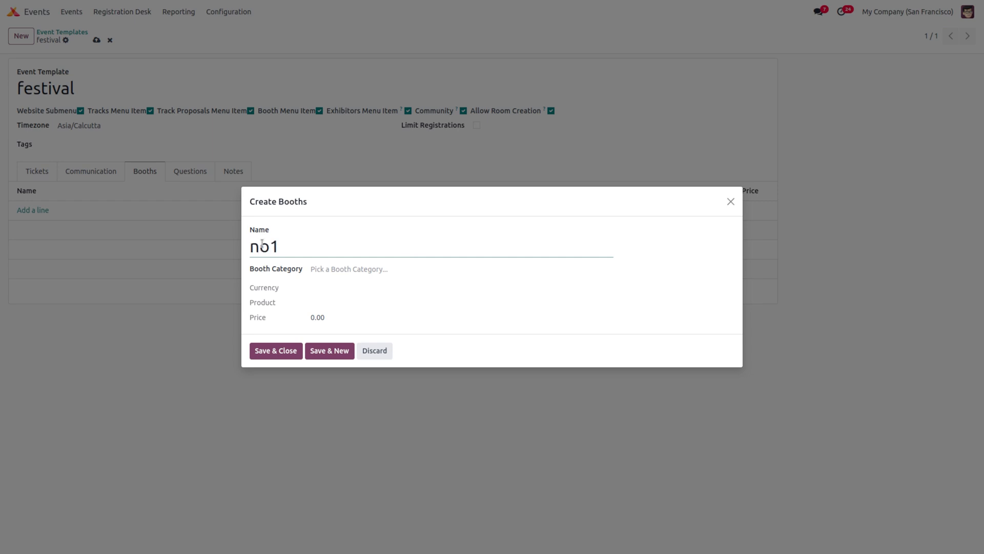
left_click(350, 272)
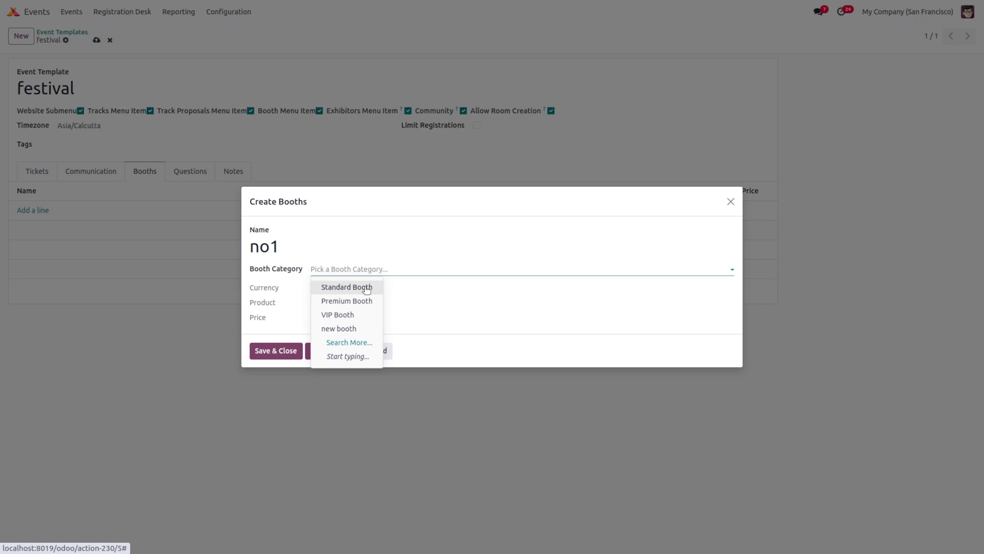
left_click(367, 289)
left_click(266, 360)
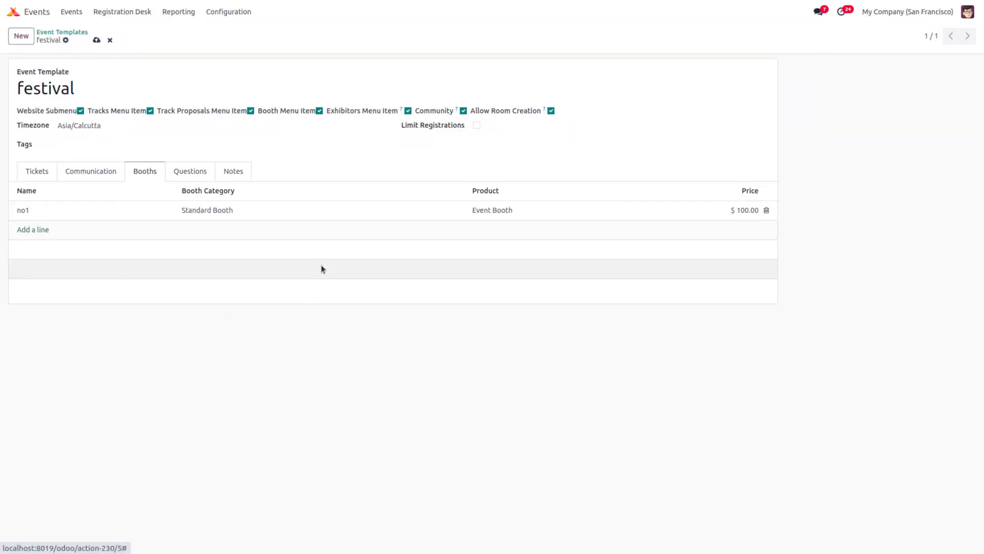
left_click(187, 176)
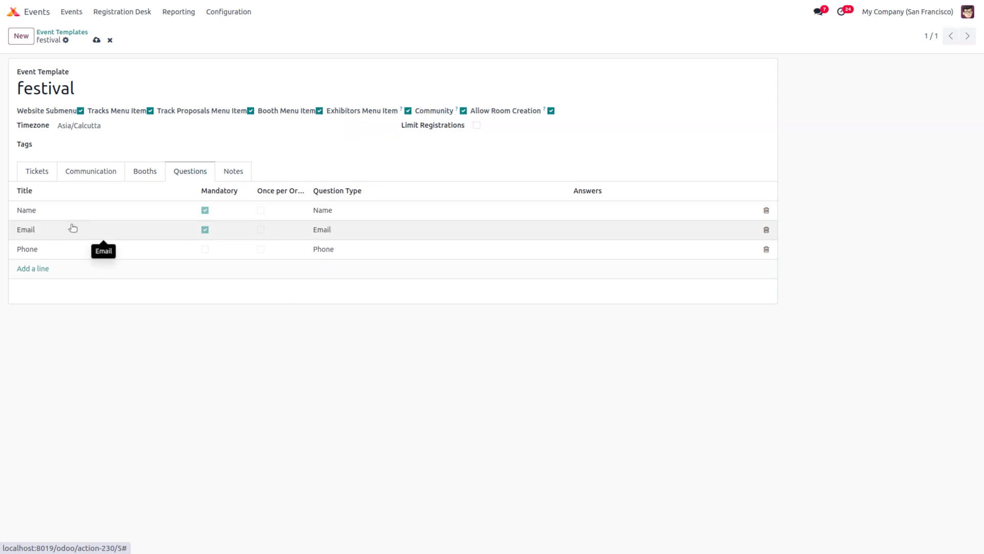
Step: Enter 'be careful while attending the event' as the festival template's ticket instructions and save
left_click(231, 170)
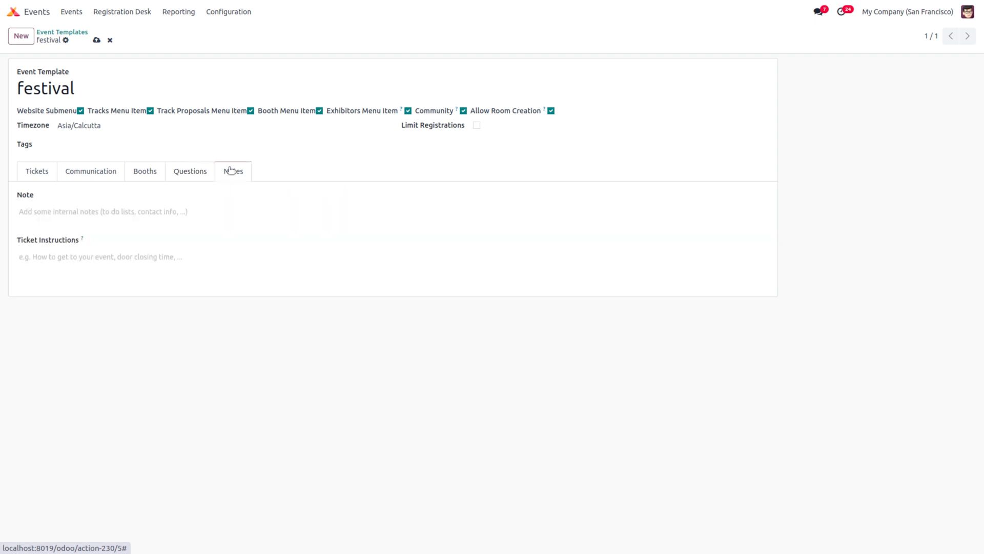
left_click(77, 256)
type("be")
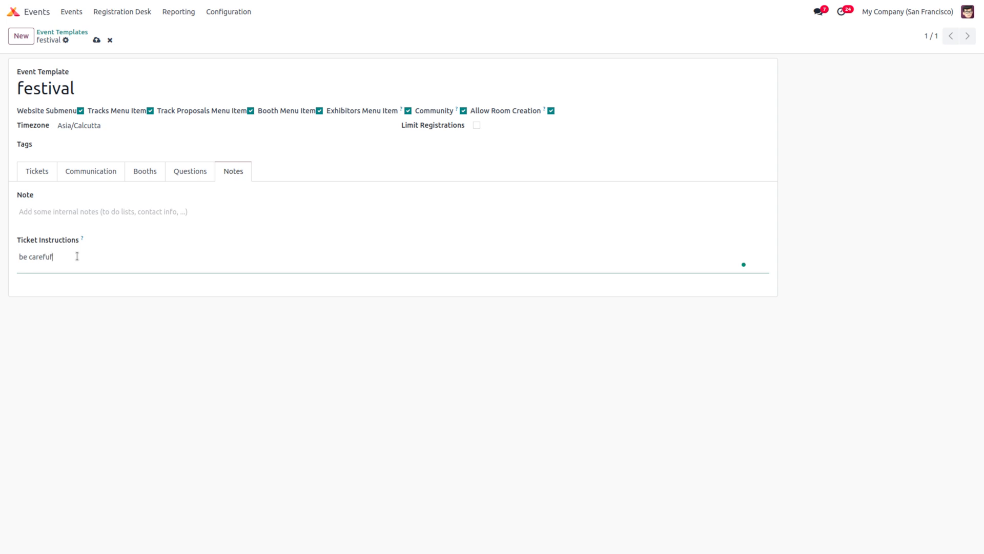
type("careful while attending the event")
left_click(96, 40)
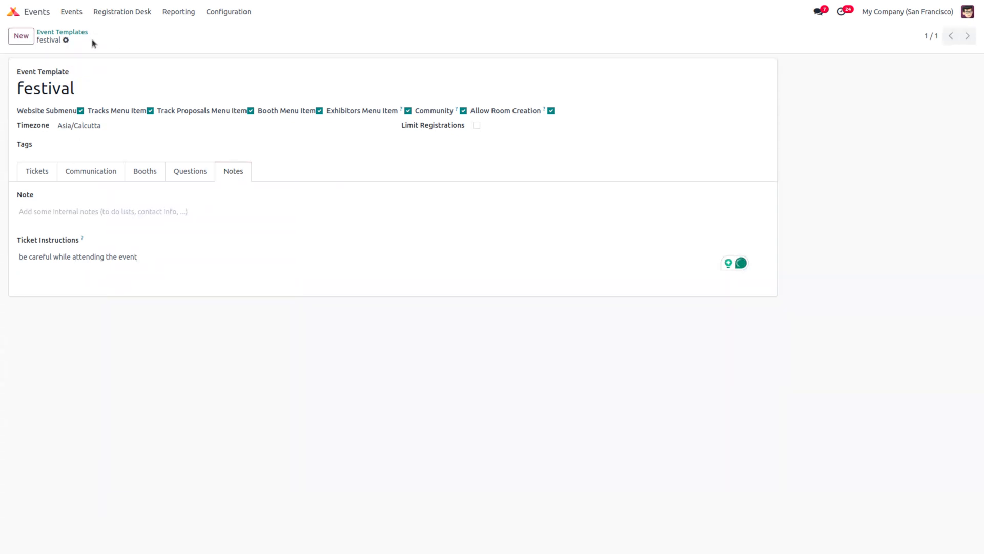
Step: Start a new event named 'new' based on the festival template
left_click(72, 12)
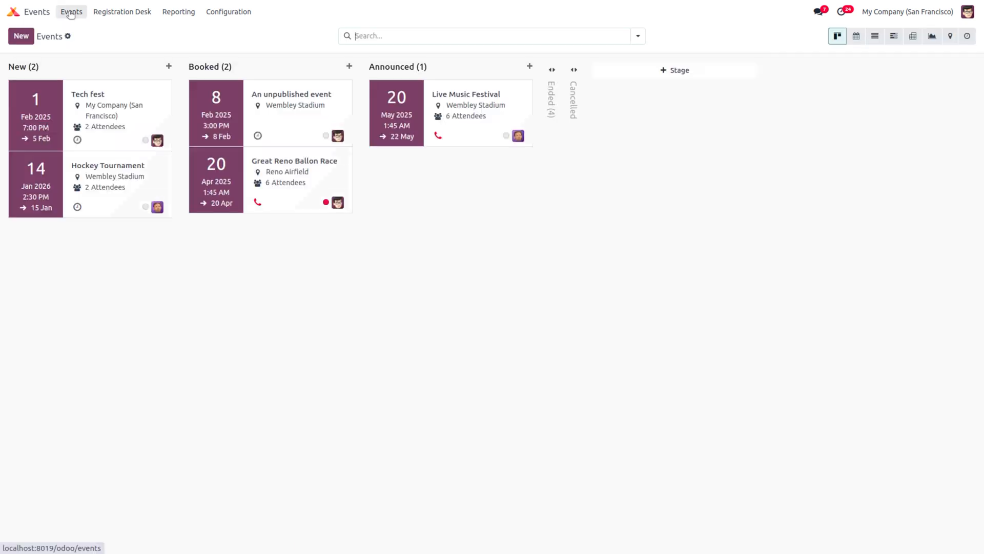
left_click(23, 37)
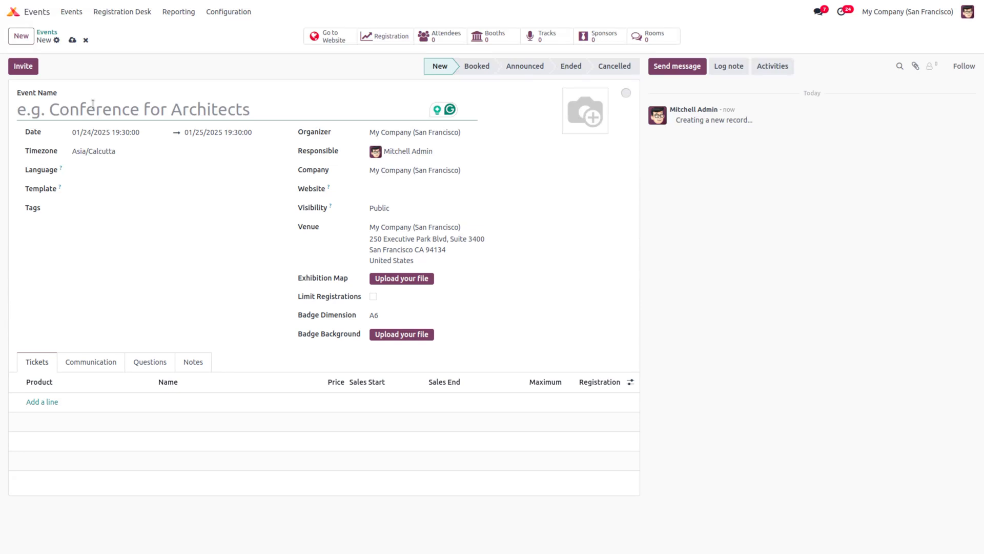
type("new")
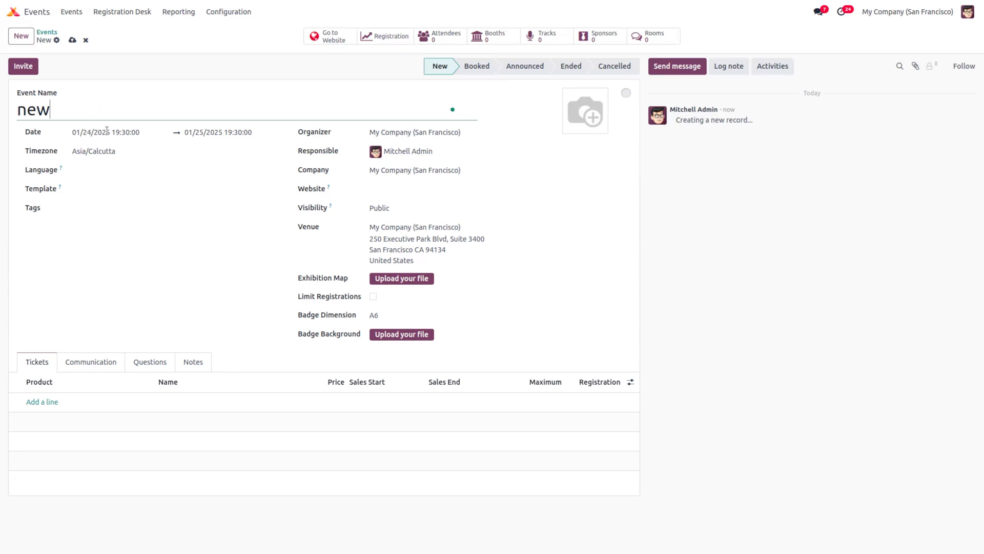
left_click(128, 189)
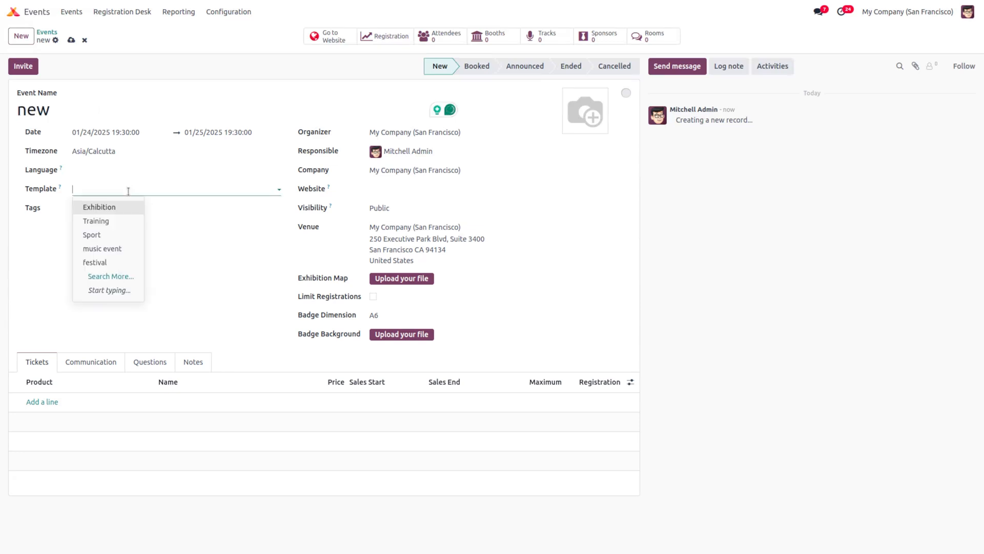
left_click(87, 263)
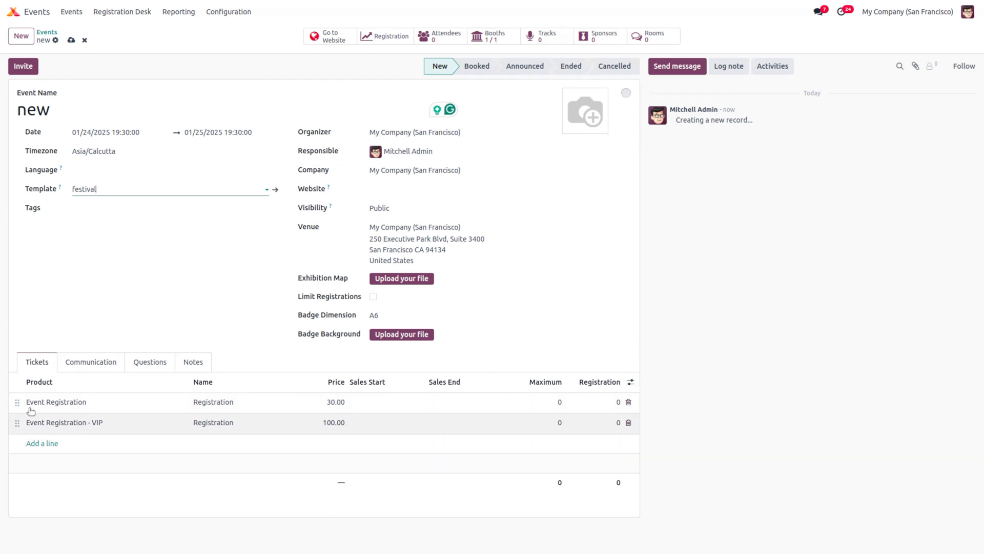
Step: Check the inherited mail schedule, ticket instructions and tickets, then save the event
left_click(76, 362)
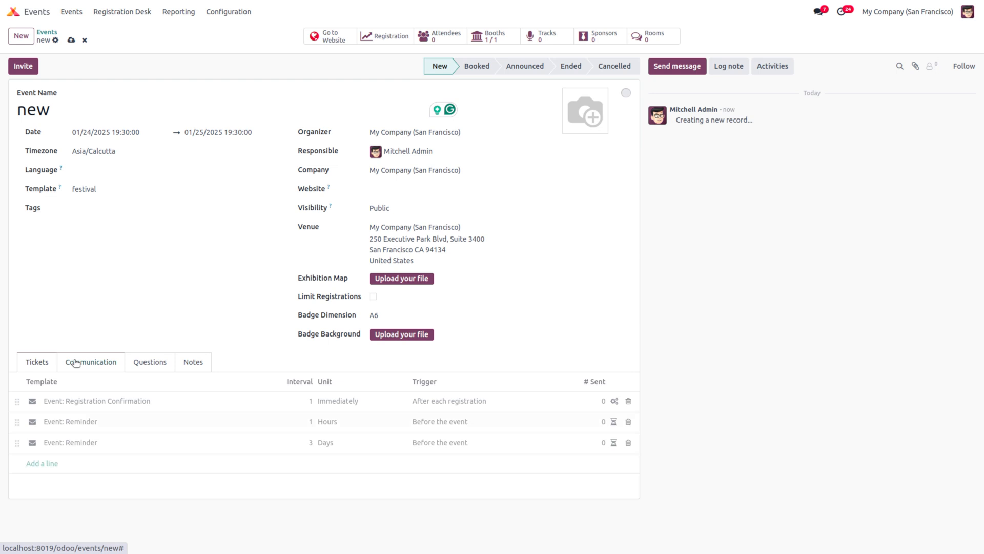
left_click(187, 365)
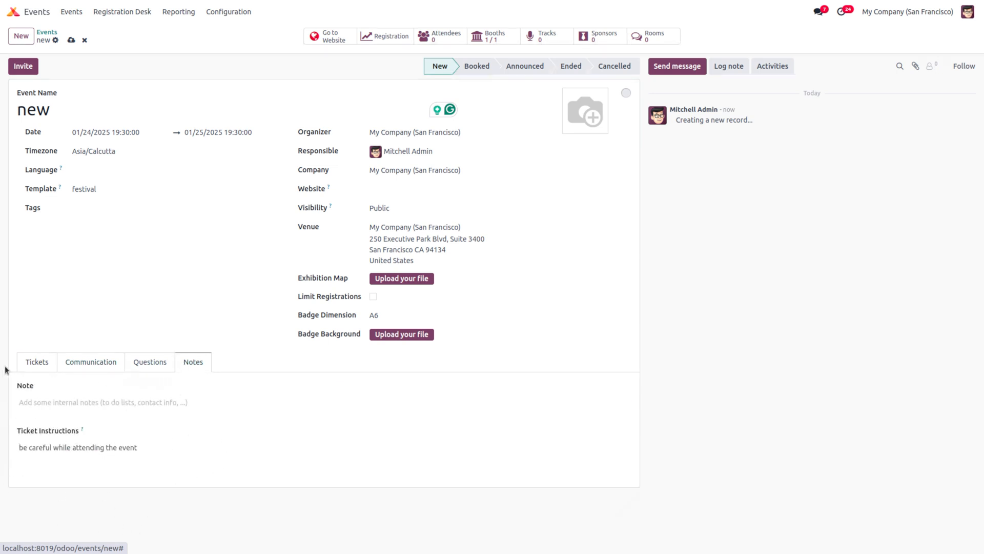
left_click(42, 364)
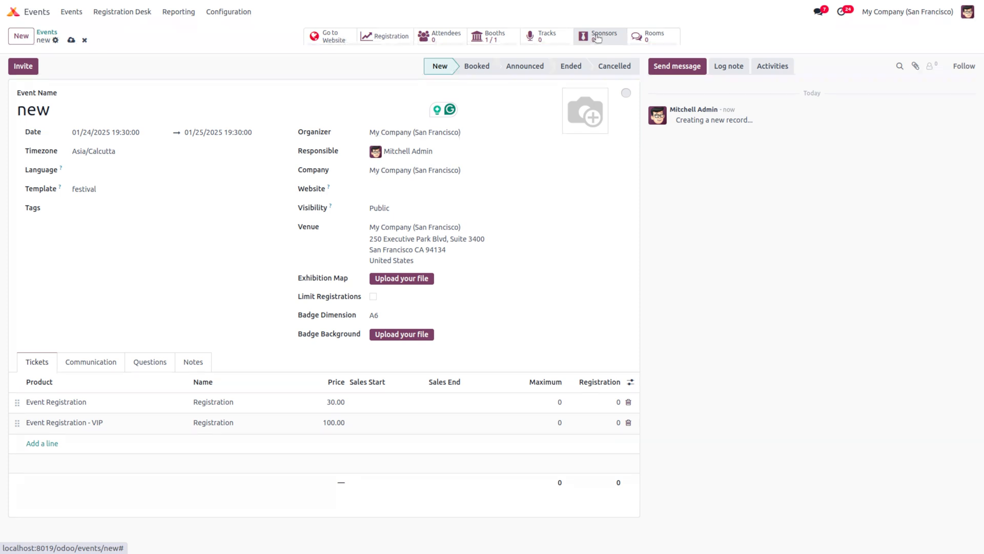
left_click(72, 40)
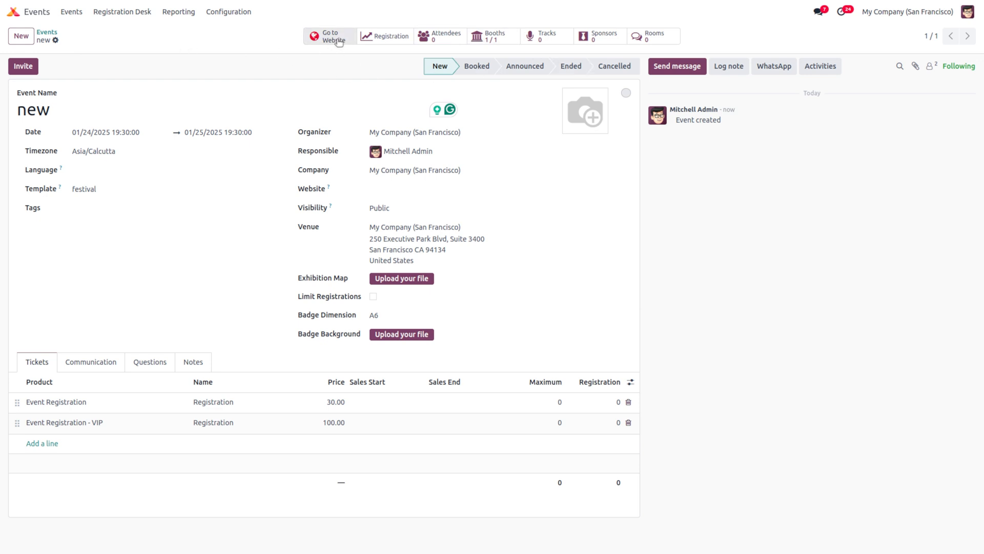
Step: Look at Event Stages, discard a blank new stage, then go to Event Tags Categories
left_click(227, 13)
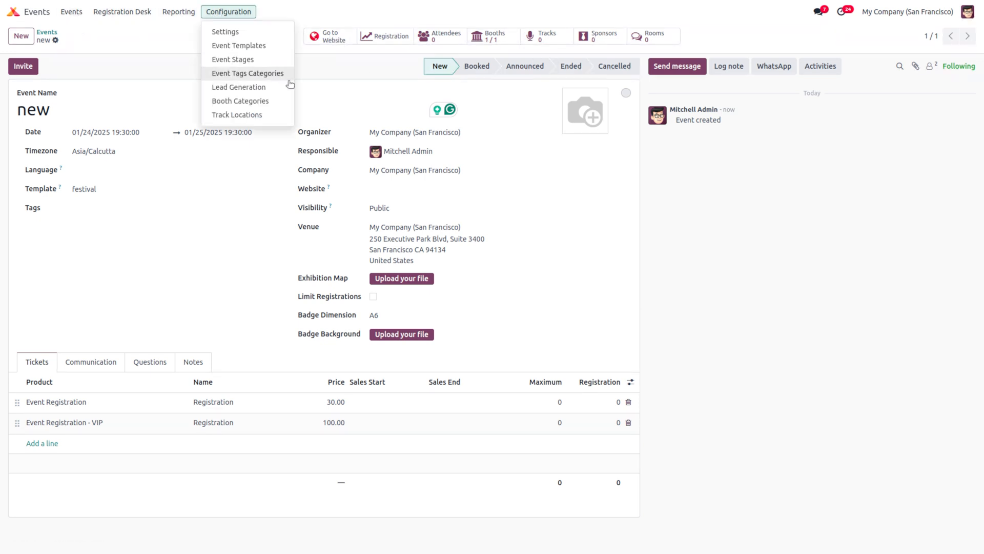
left_click(256, 60)
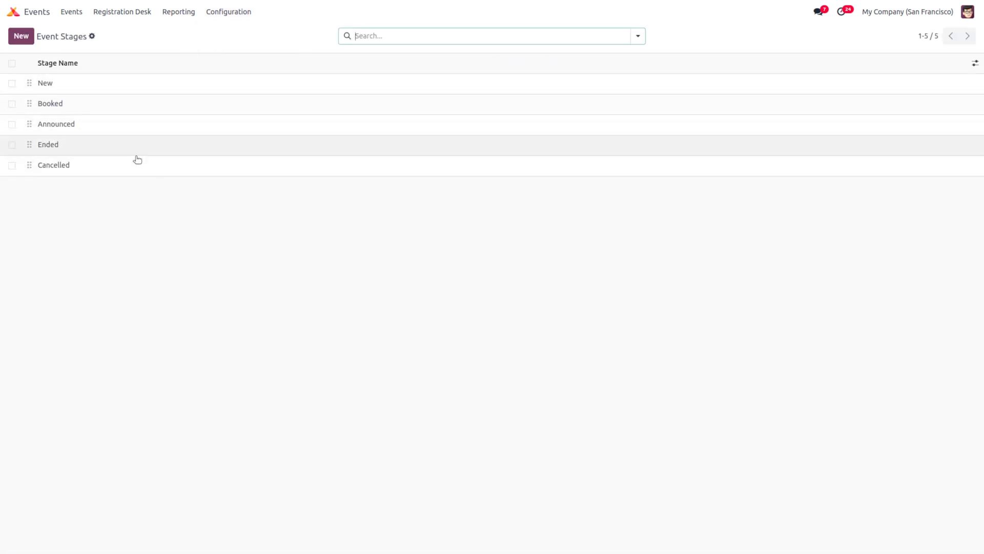
left_click(14, 37)
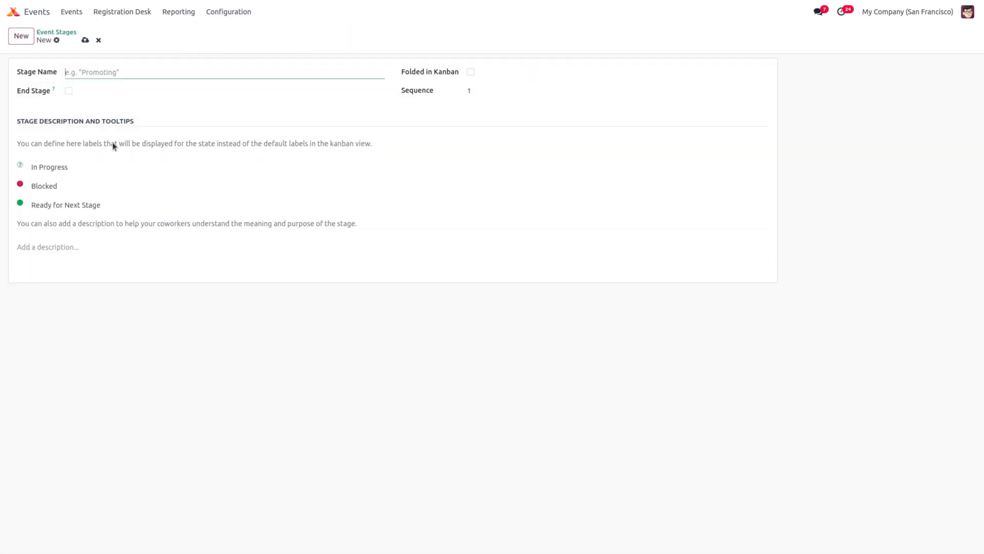
left_click(99, 40)
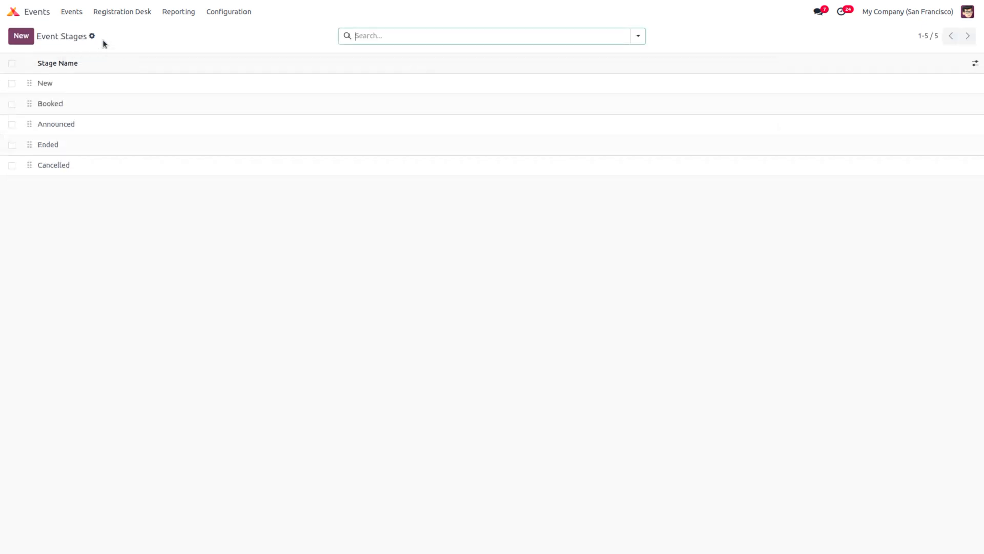
left_click(226, 15)
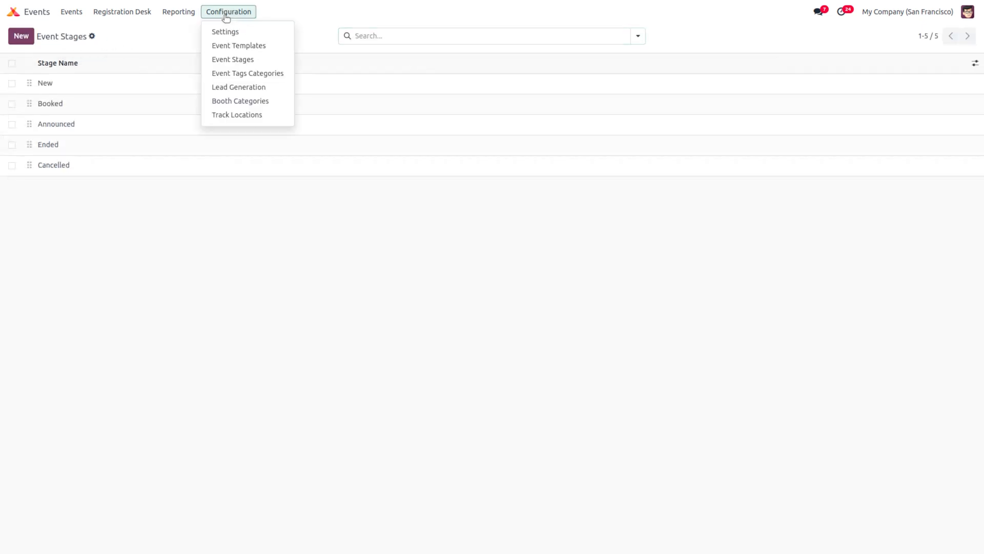
left_click(251, 72)
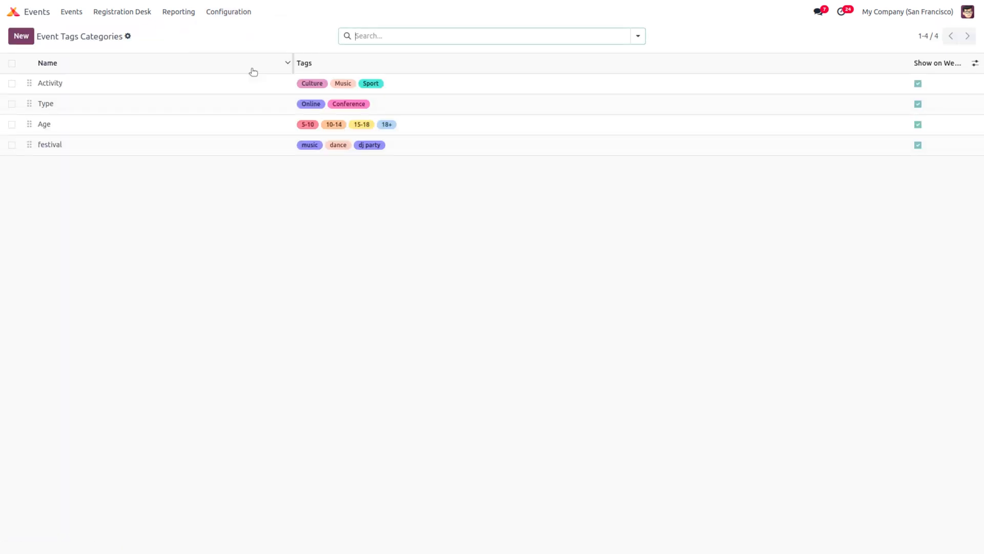
Step: Start a new tag category named 'music', leaving its website unset
left_click(21, 36)
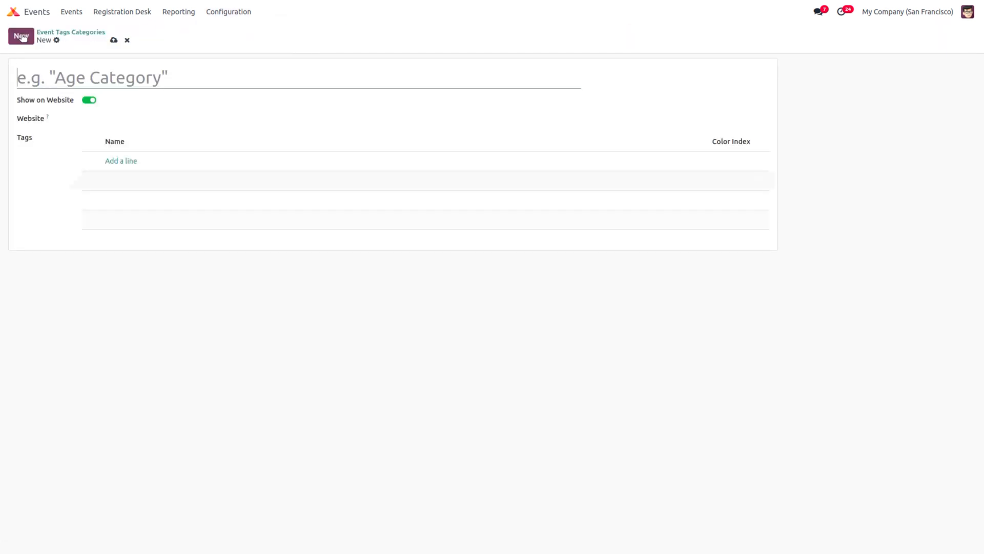
type("n")
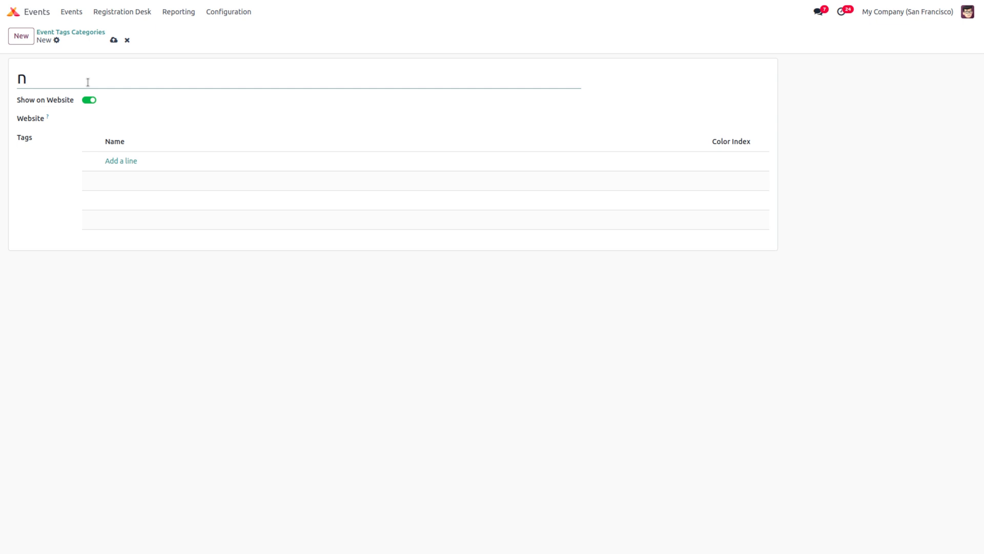
type("usic")
key("BackSpace")
key("BackSpace")
key("BackSpace")
key("BackSpace")
key("BackSpace")
type("music")
left_click(118, 121)
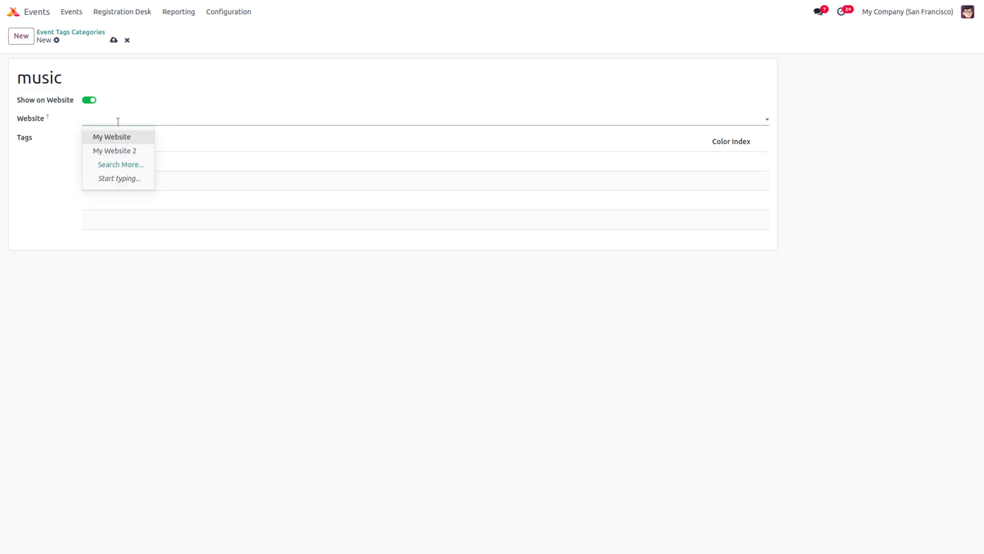
left_click(194, 113)
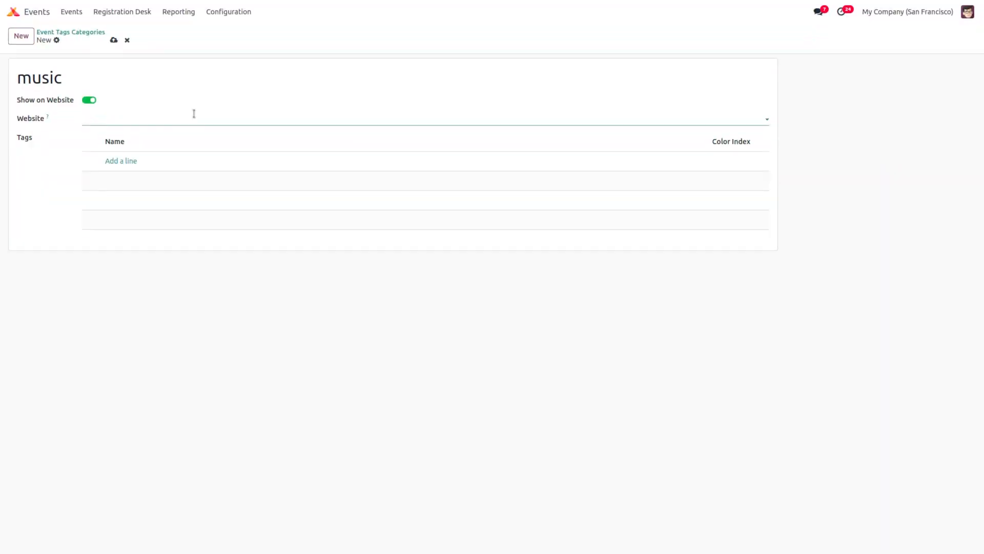
Step: Add the tags melody and fast tracks to the category and save it
left_click(131, 161)
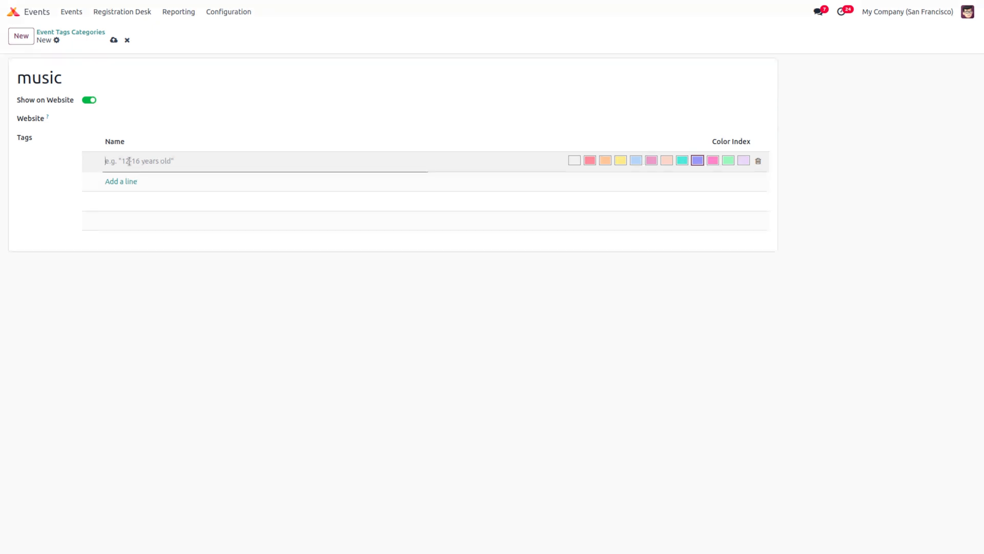
type("melodu")
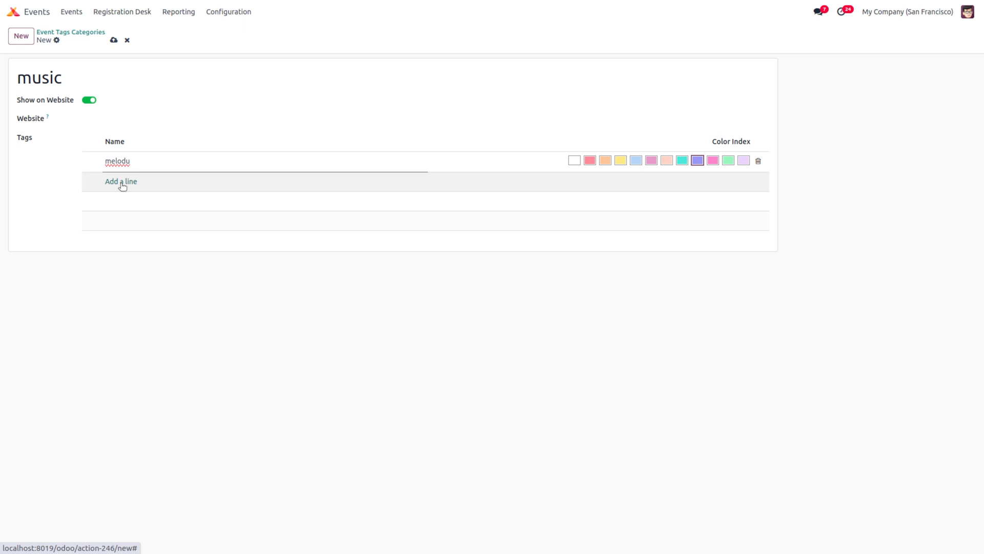
left_click(122, 183)
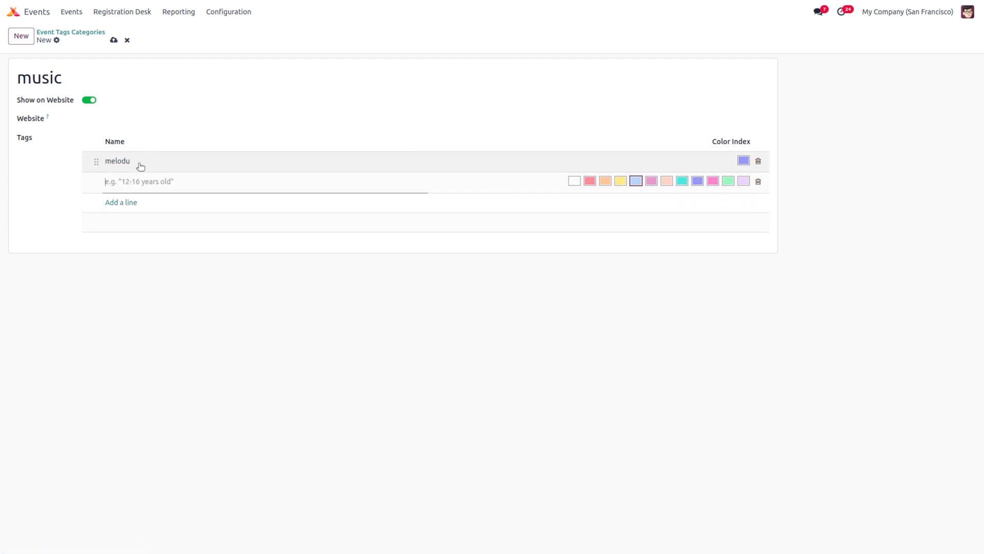
left_click(140, 166)
left_click(138, 163)
key("BackSpace")
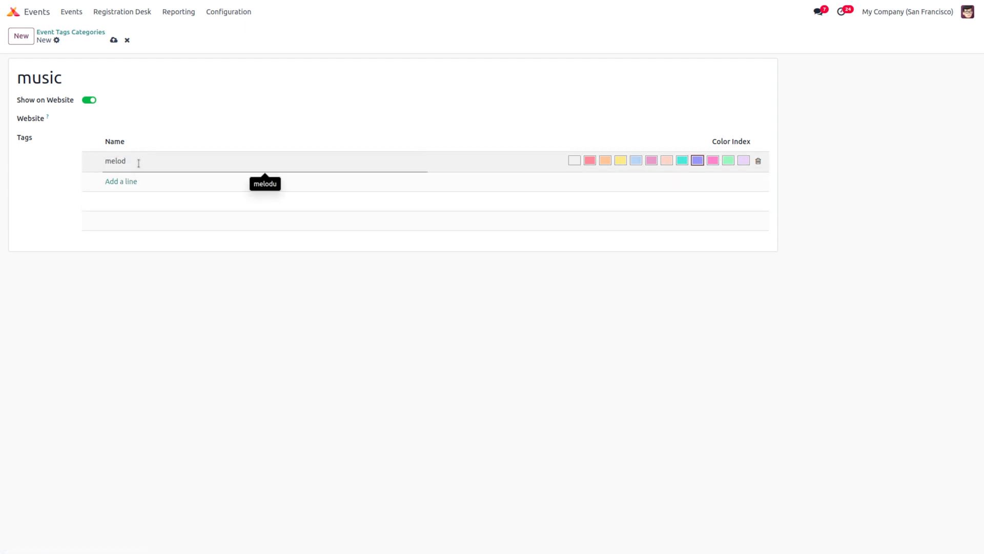
type("y")
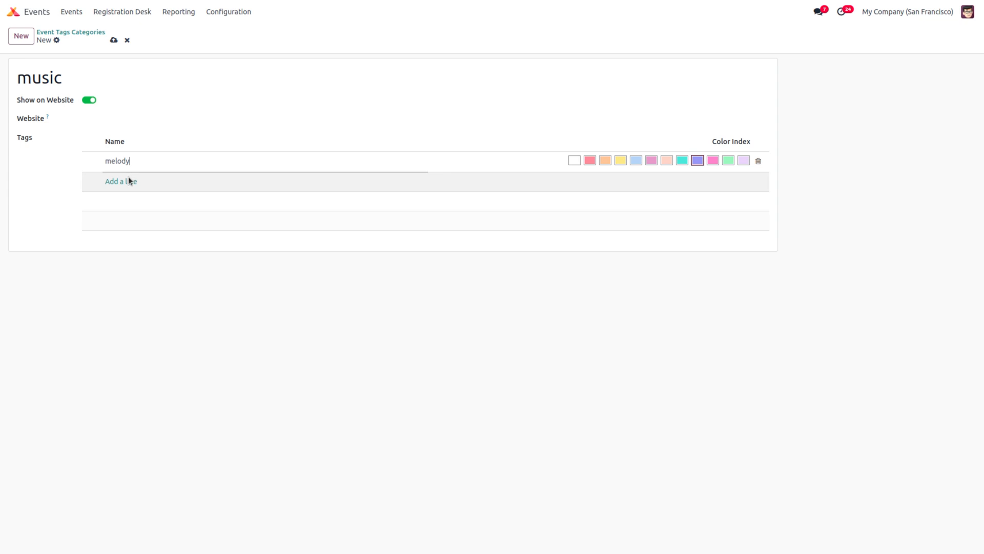
left_click(128, 177)
left_click(128, 180)
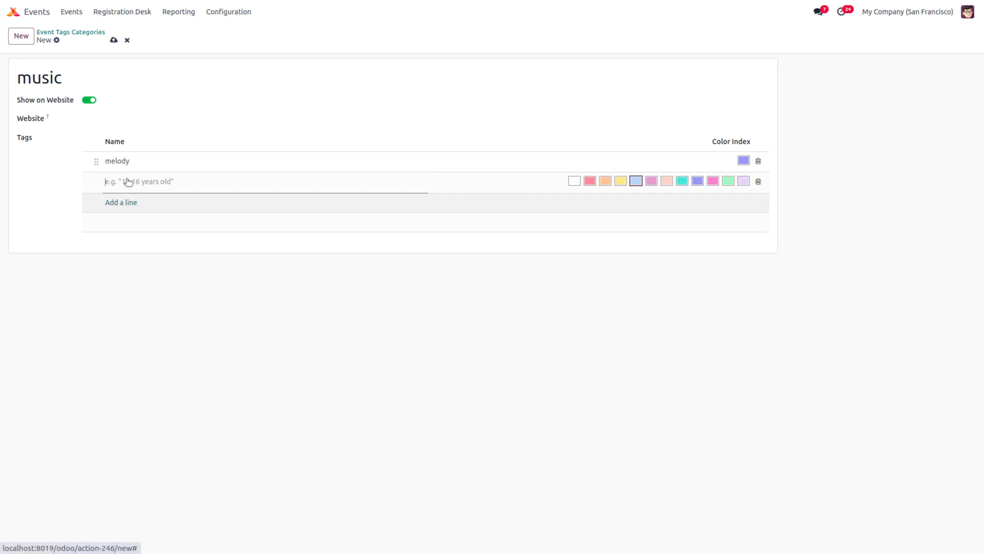
type("fast tracks")
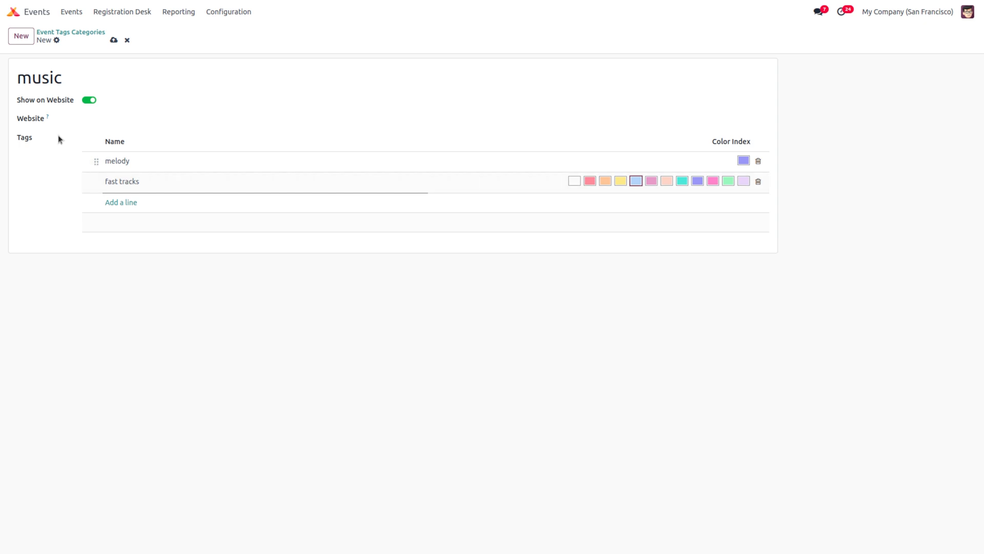
left_click(114, 40)
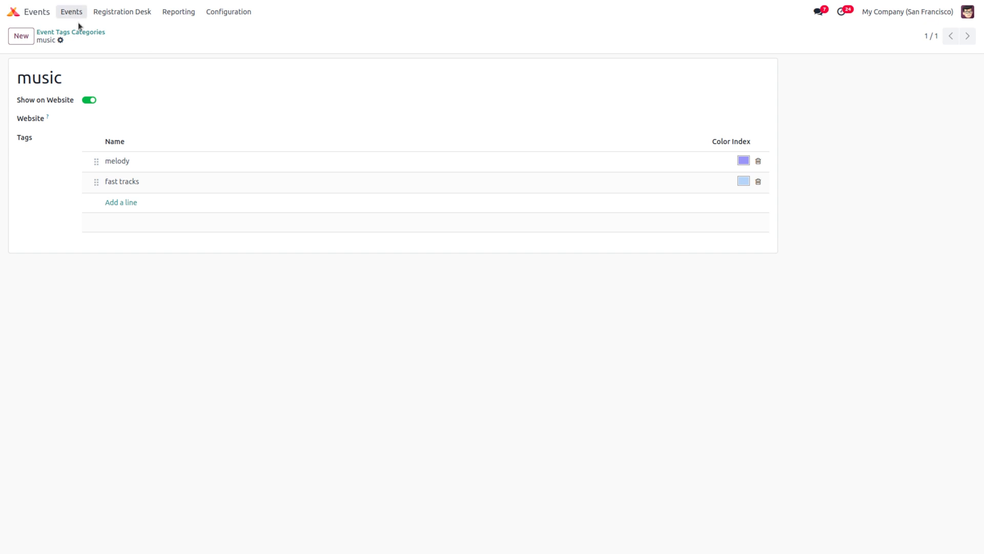
left_click(224, 13)
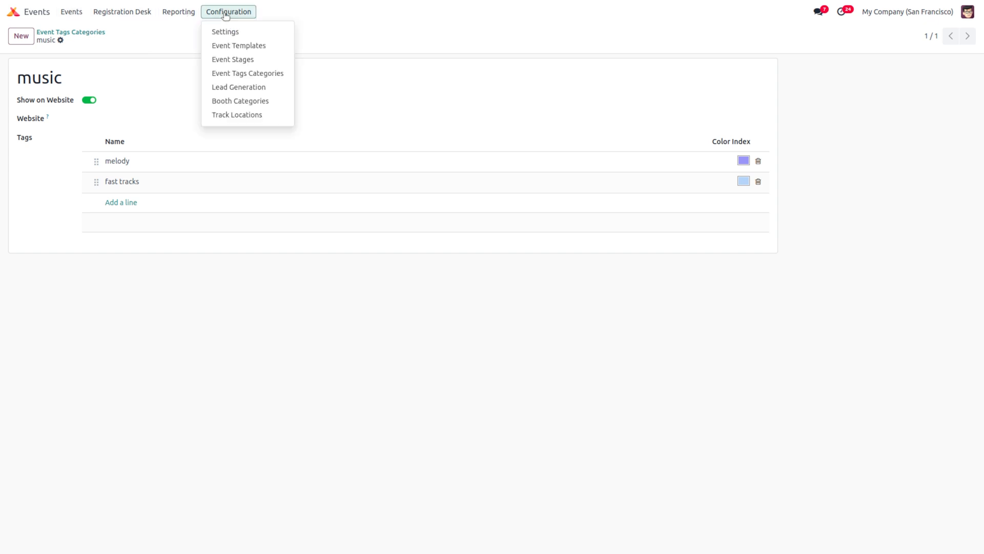
Step: Create and save a lead generation rule named 'new lead rule'
left_click(271, 89)
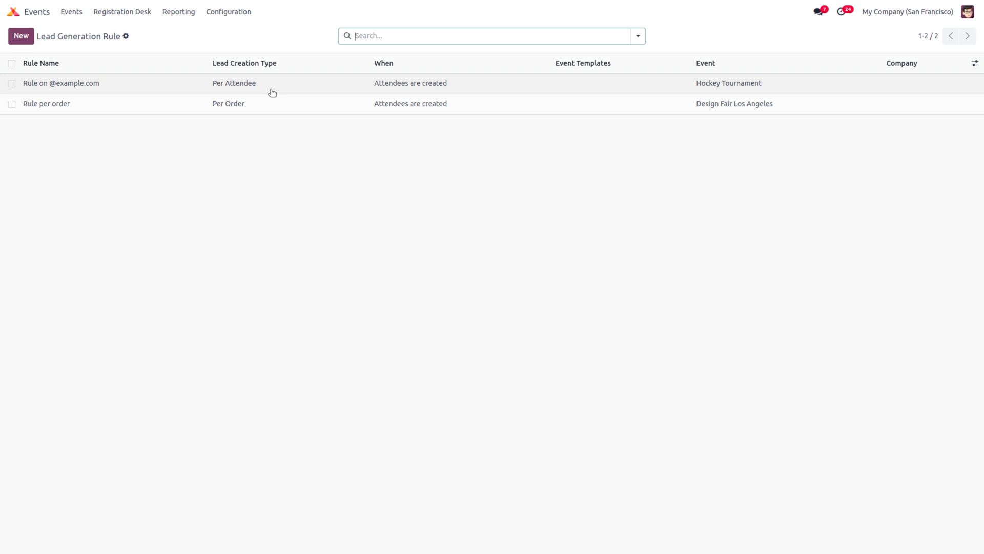
left_click(27, 38)
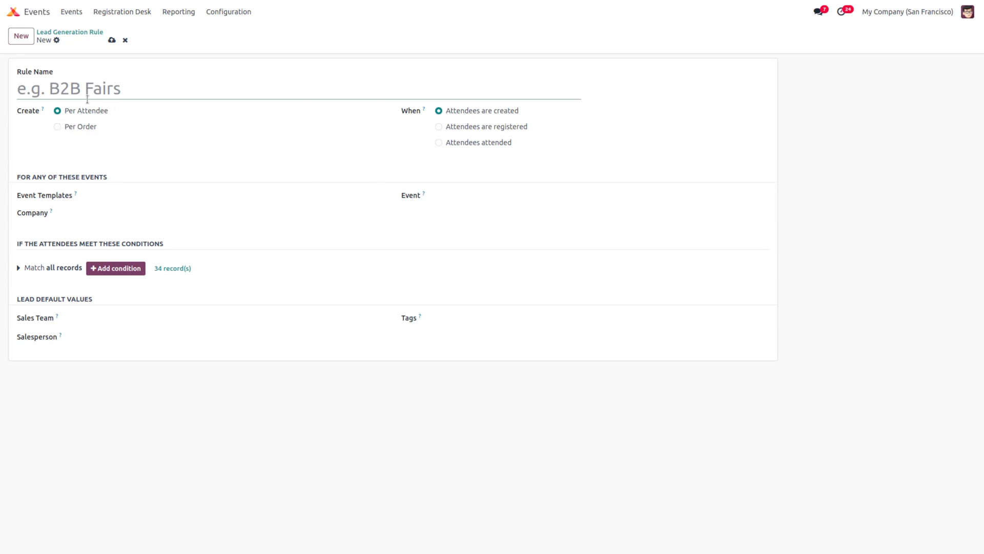
type("new ")
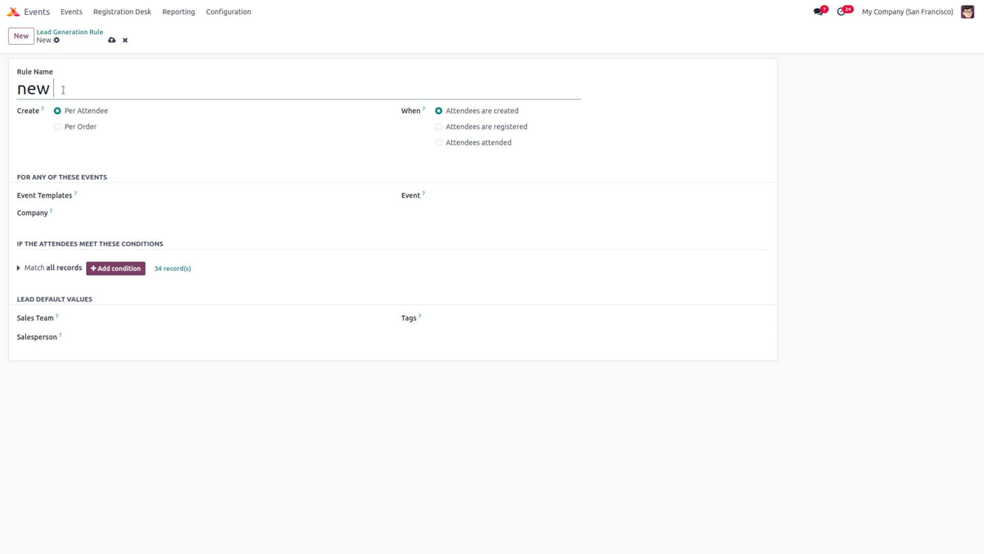
type("lead rule")
left_click(112, 41)
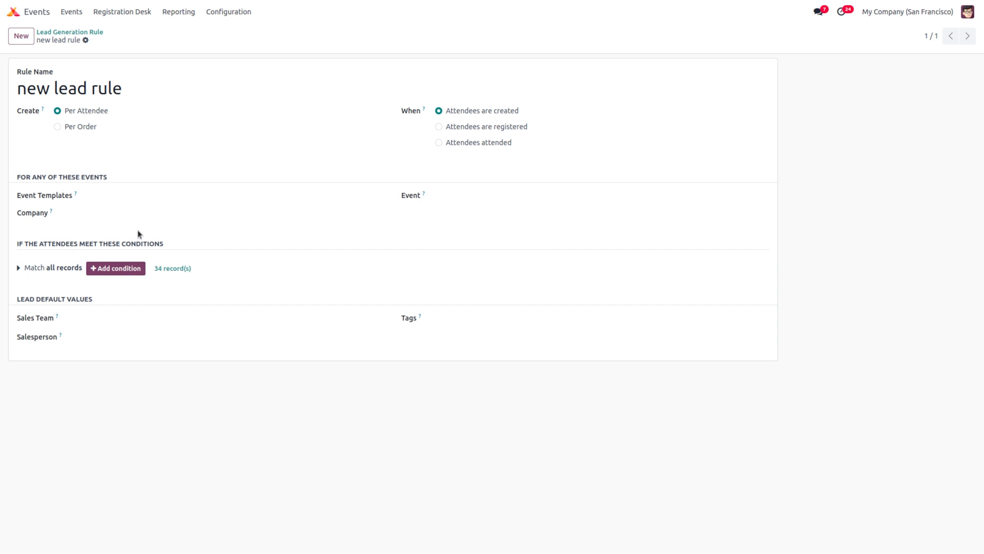
Step: Review the rule's Event Templates and Event options without choosing any, then return to Events
left_click(130, 197)
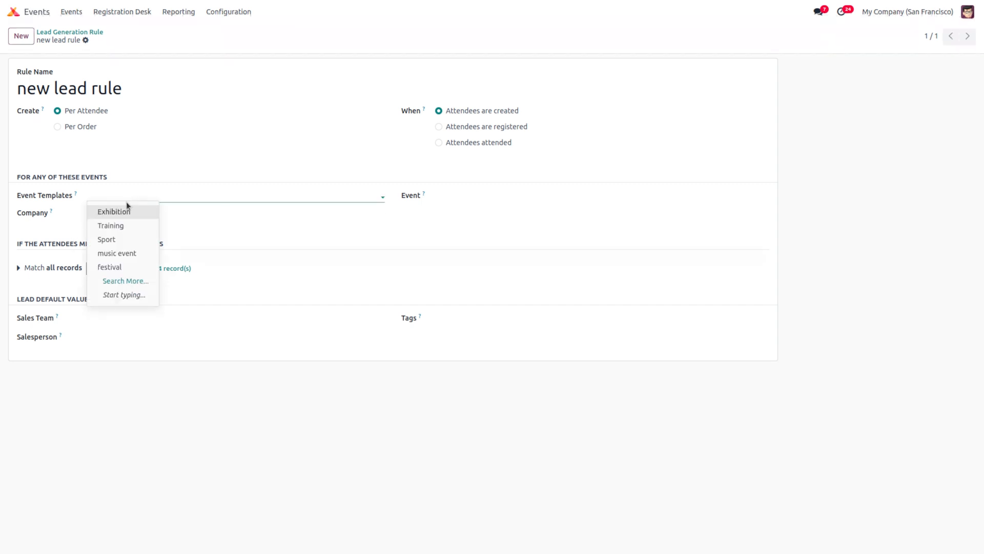
left_click(127, 195)
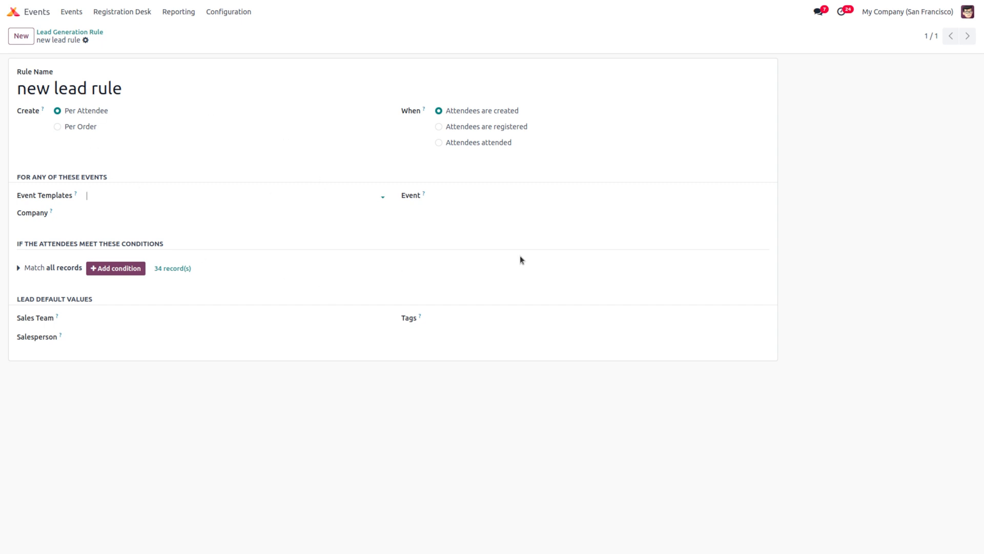
left_click(496, 199)
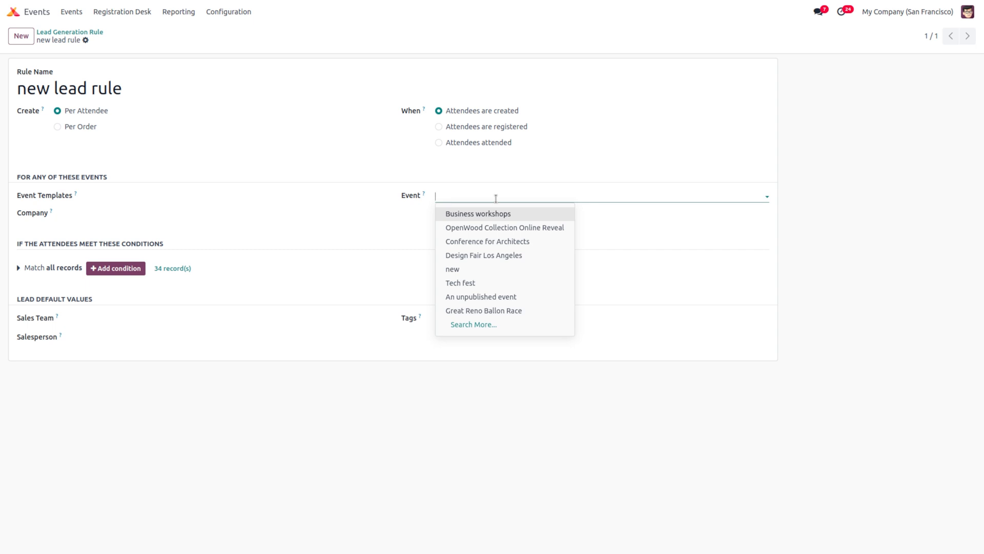
left_click(495, 199)
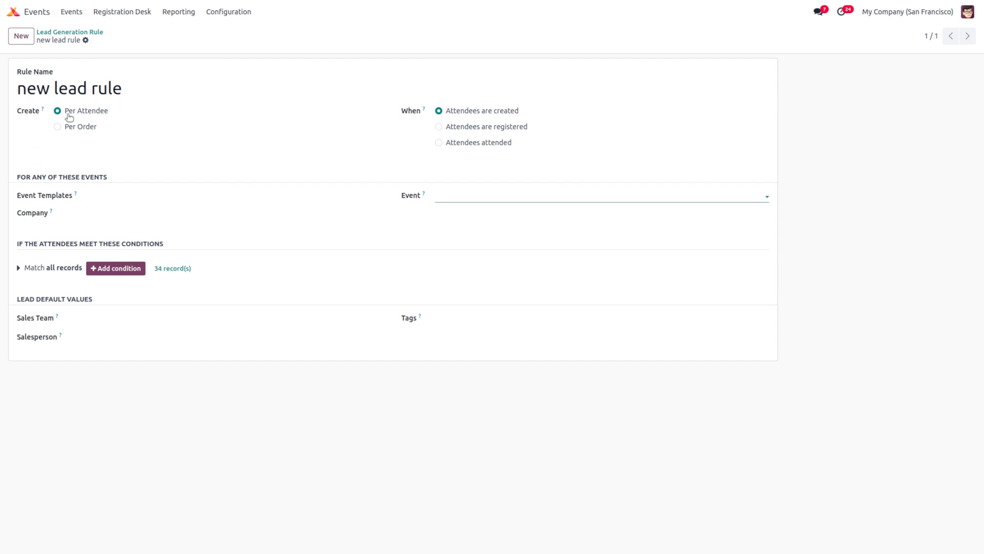
left_click(71, 12)
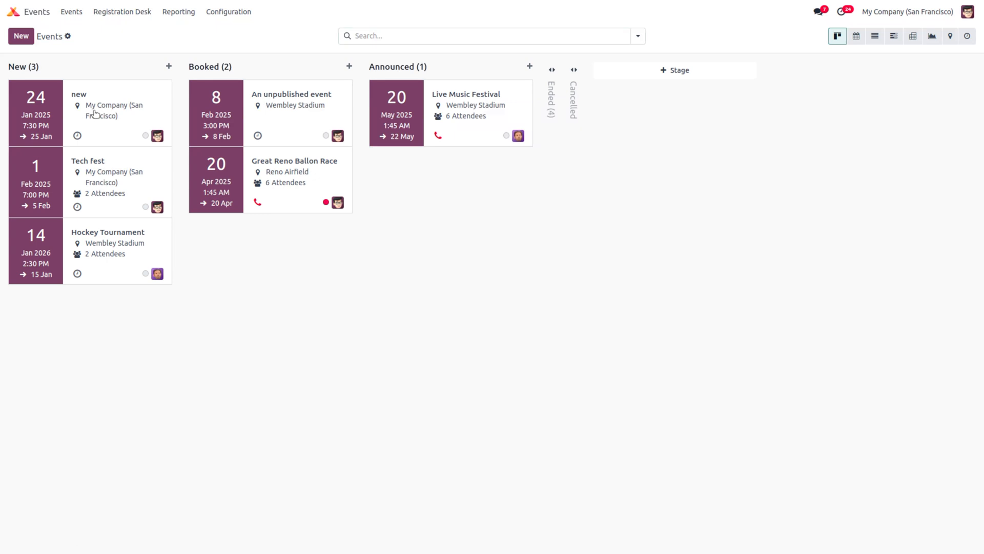
Step: Register and save a new attendee for the event 'new', then go back to its form
left_click(96, 114)
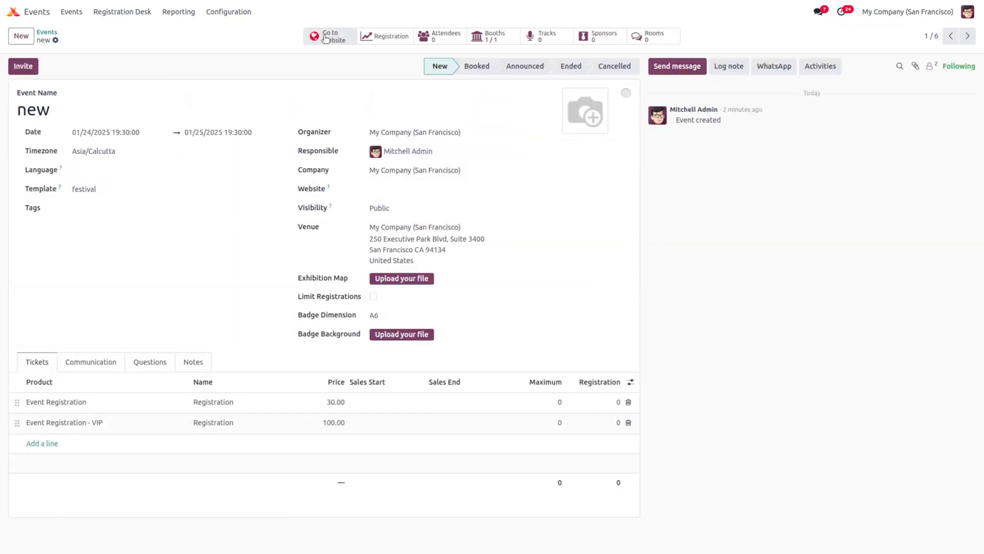
left_click(454, 40)
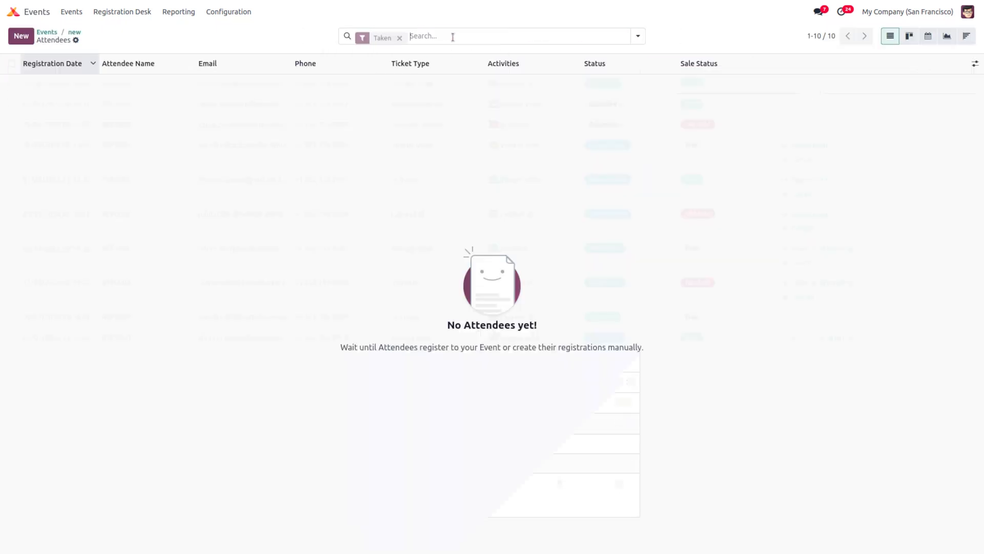
left_click(21, 35)
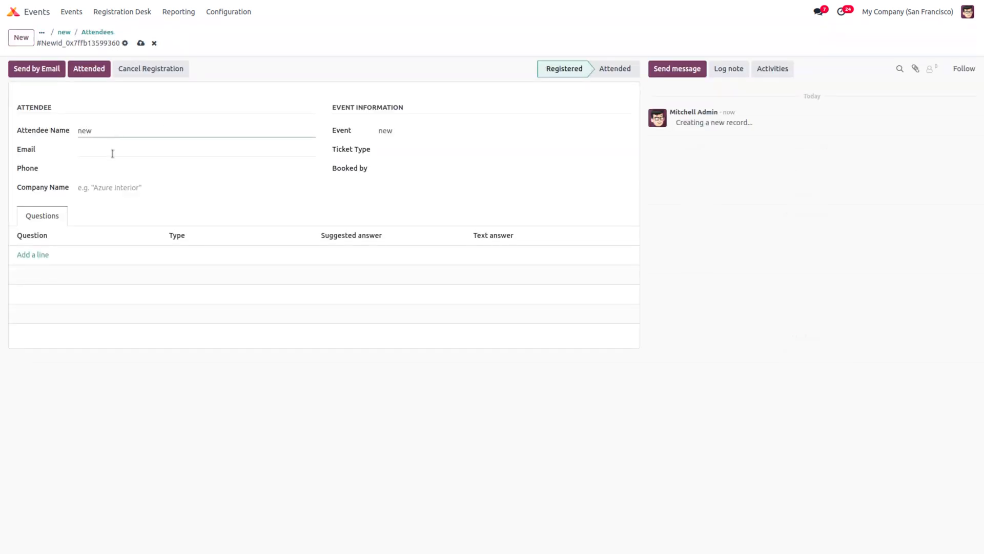
left_click(140, 44)
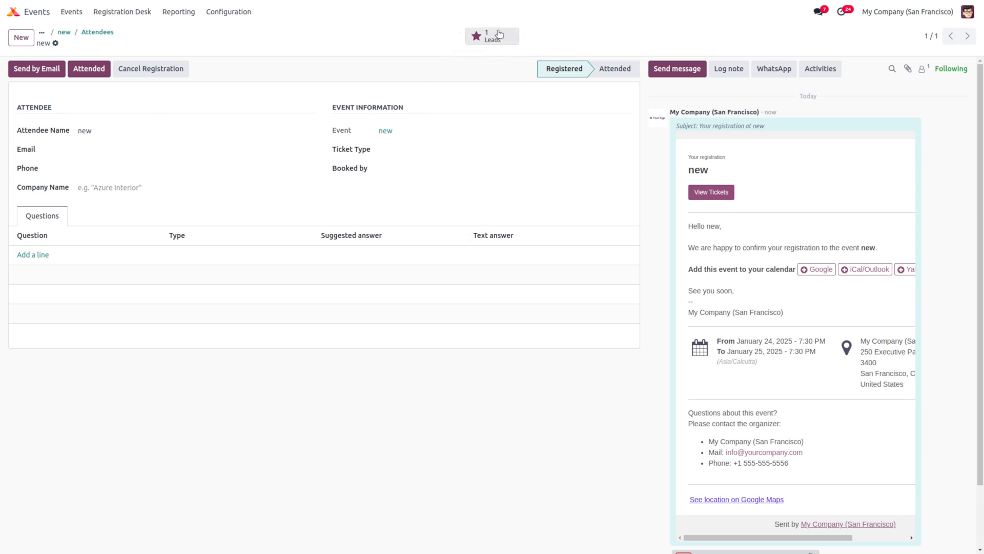
left_click(106, 34)
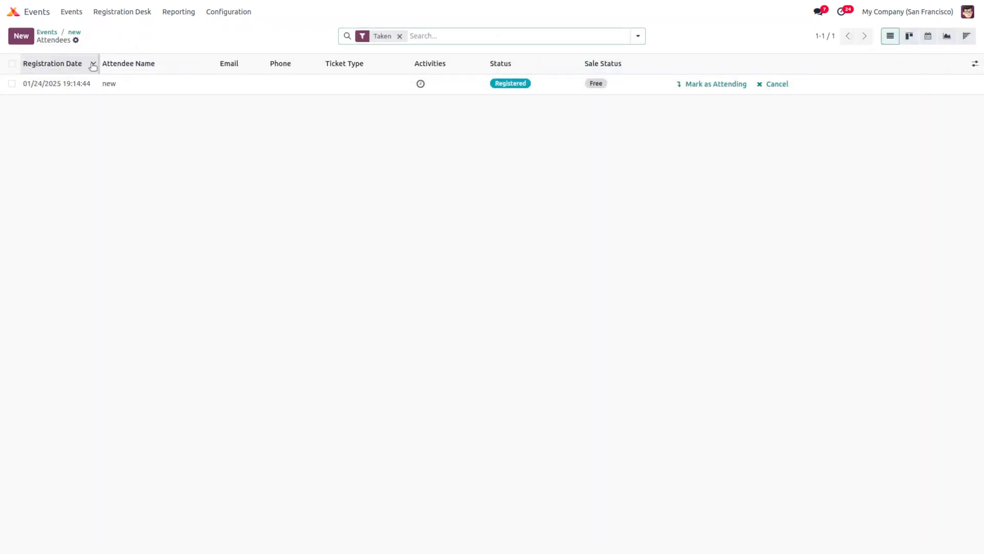
left_click(75, 33)
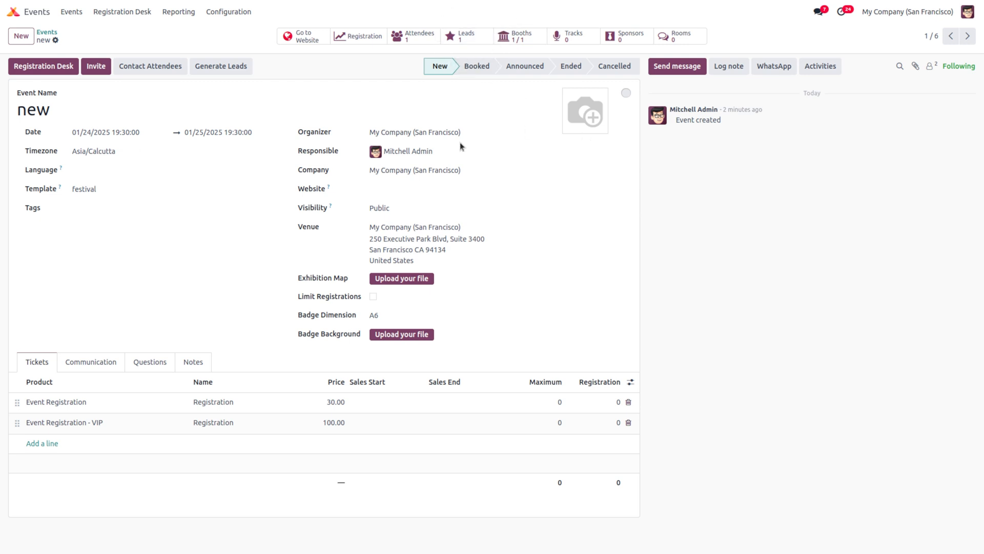
Step: Create and save a booth category 'VVIP booth' priced at 1000
left_click(228, 11)
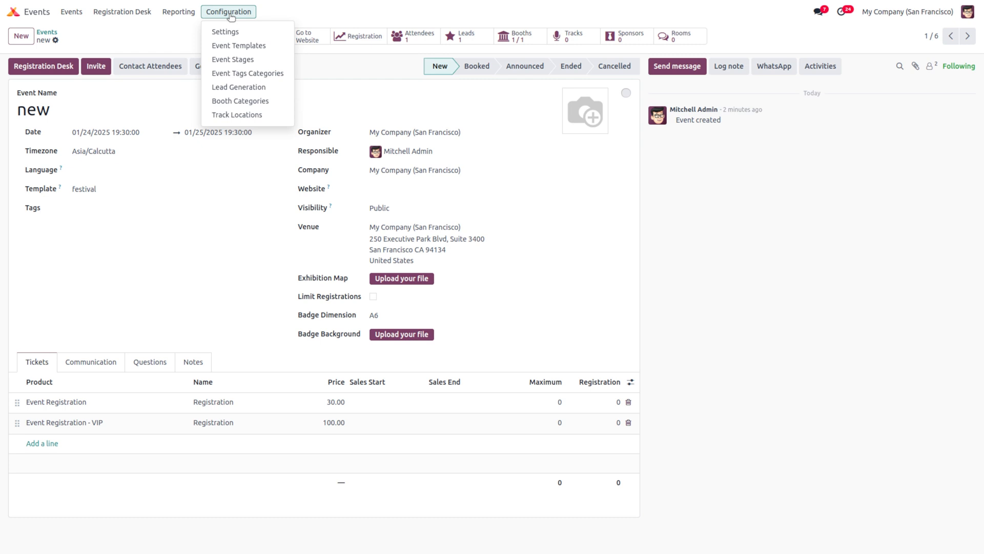
left_click(235, 101)
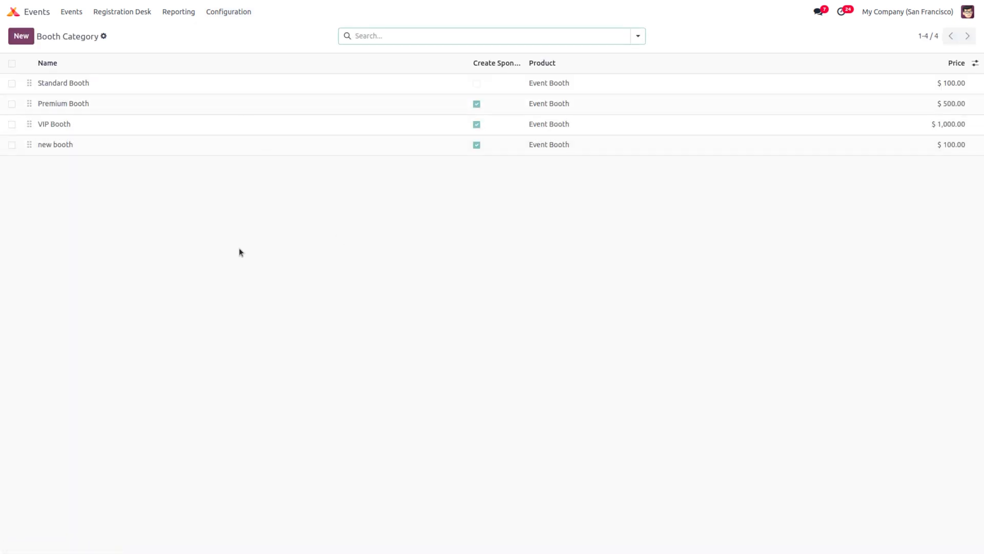
left_click(23, 37)
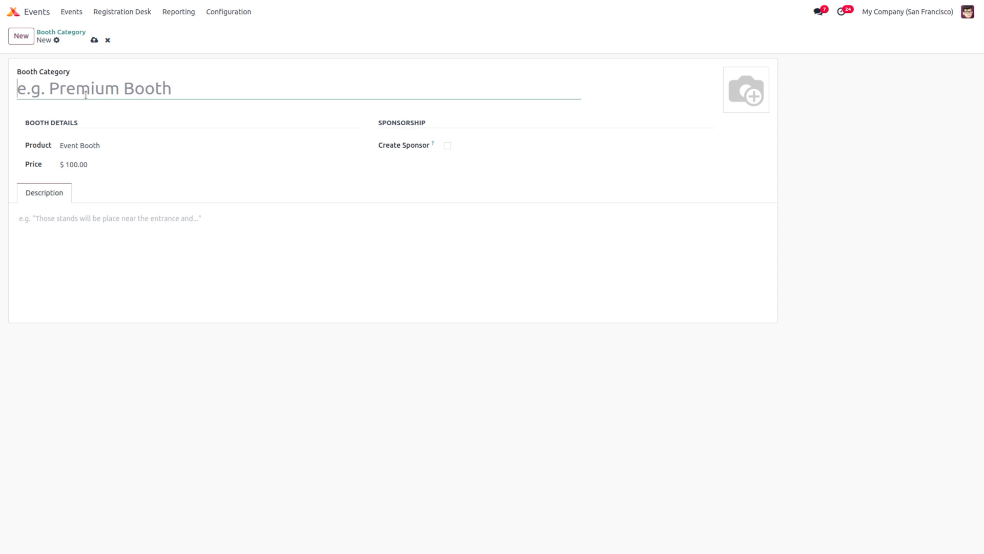
type("VVip")
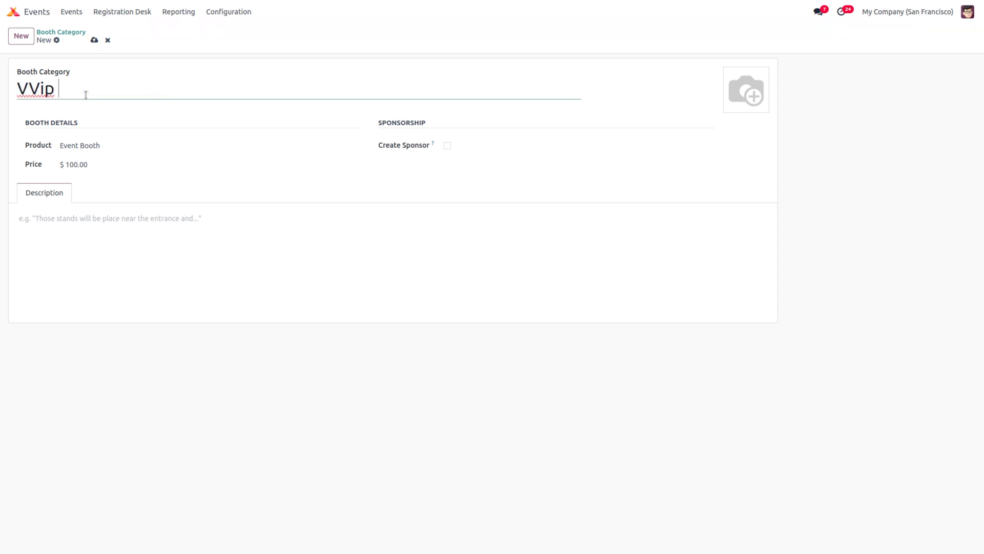
key("BackSpace")
key("BackSpace")
key("BackSpace")
type("IP booth")
left_click(89, 169)
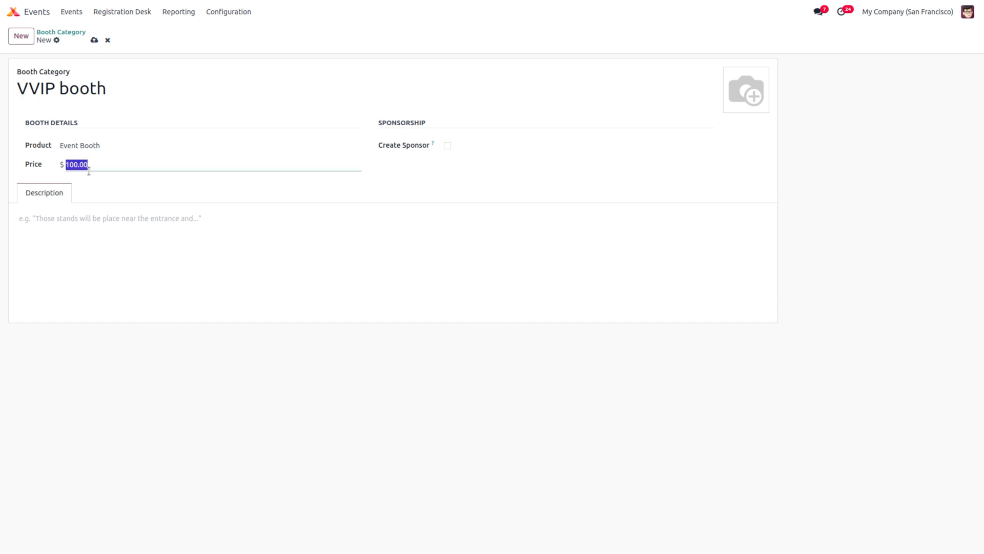
type("1000")
left_click(95, 40)
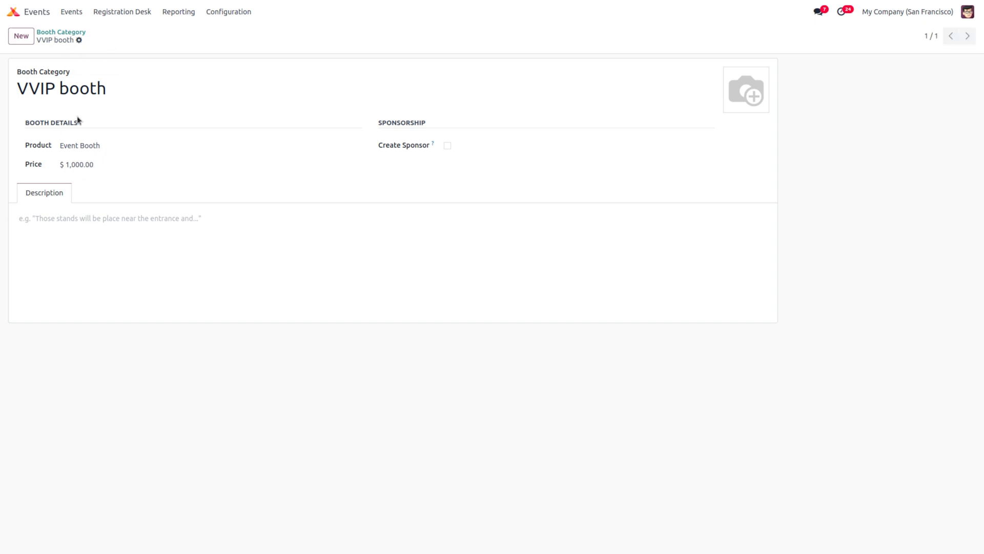
left_click(71, 11)
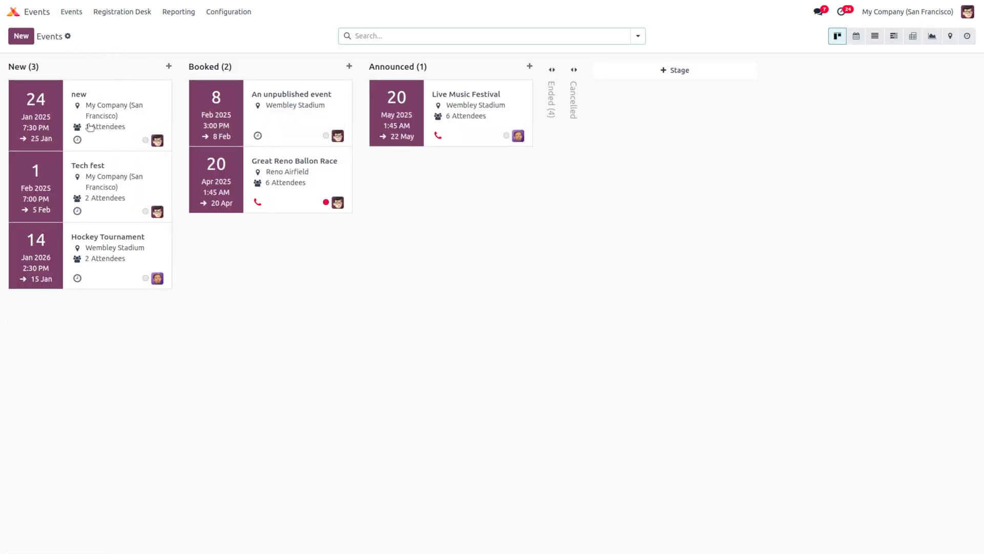
Step: Open the booths of event 'new', draft a VVIP booth, then discard it, keeping only no1
left_click(81, 109)
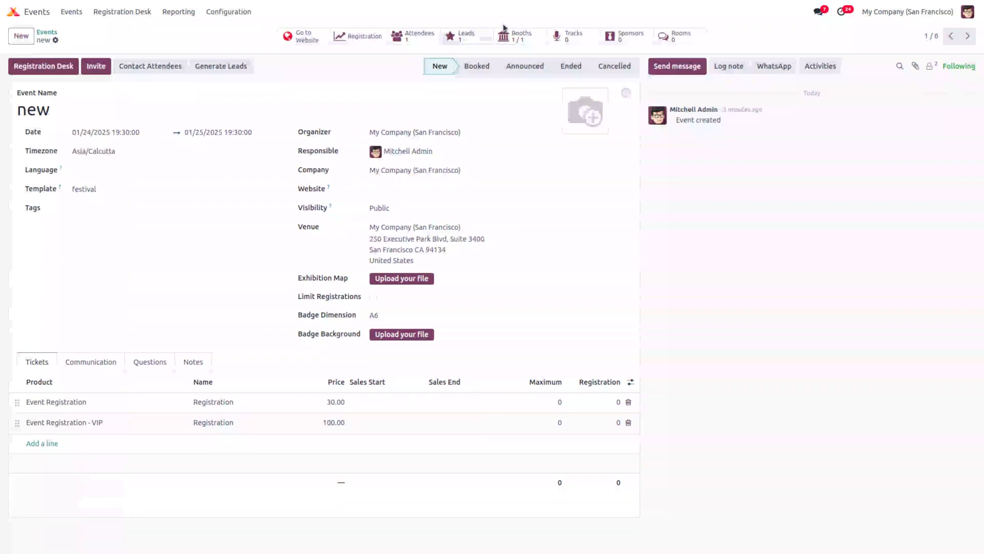
left_click(515, 36)
left_click(21, 36)
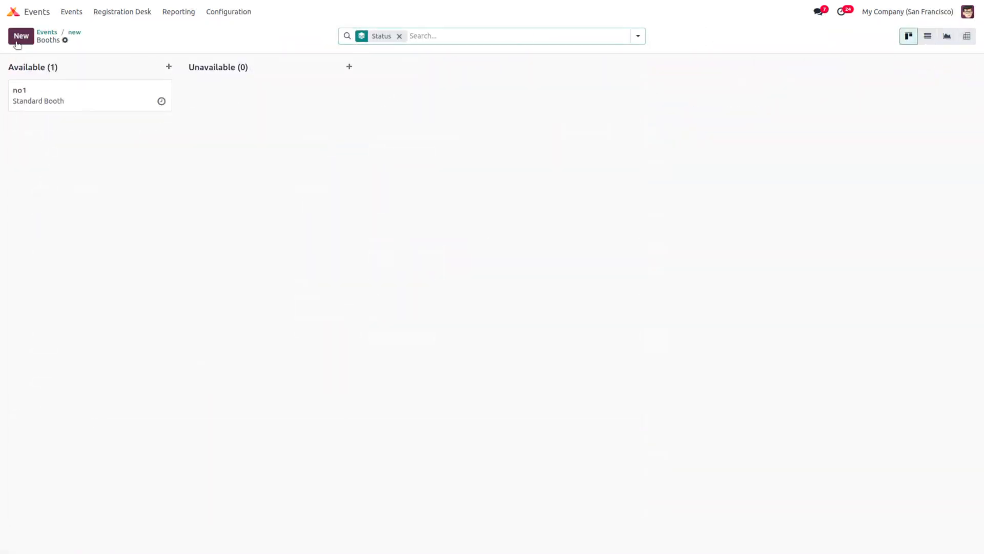
left_click(112, 136)
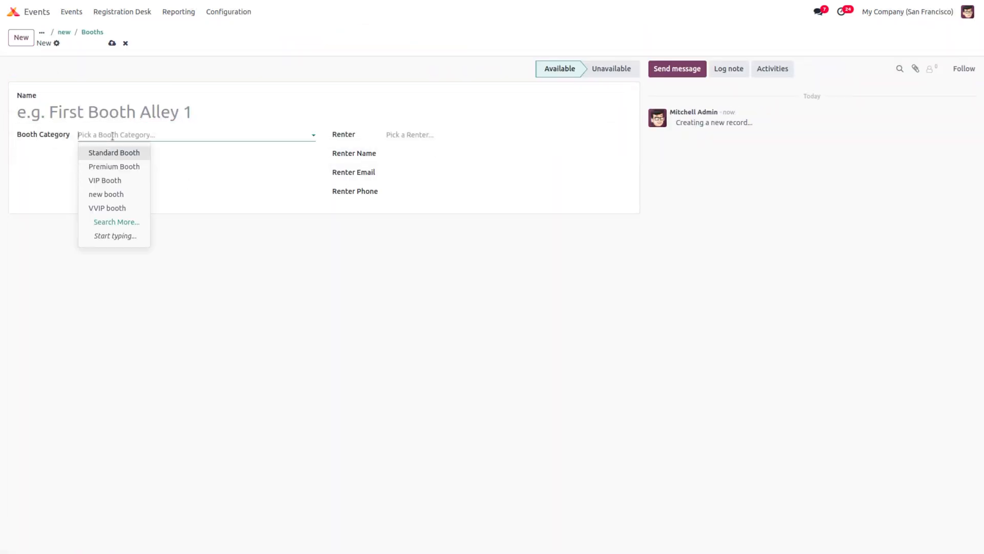
left_click(115, 209)
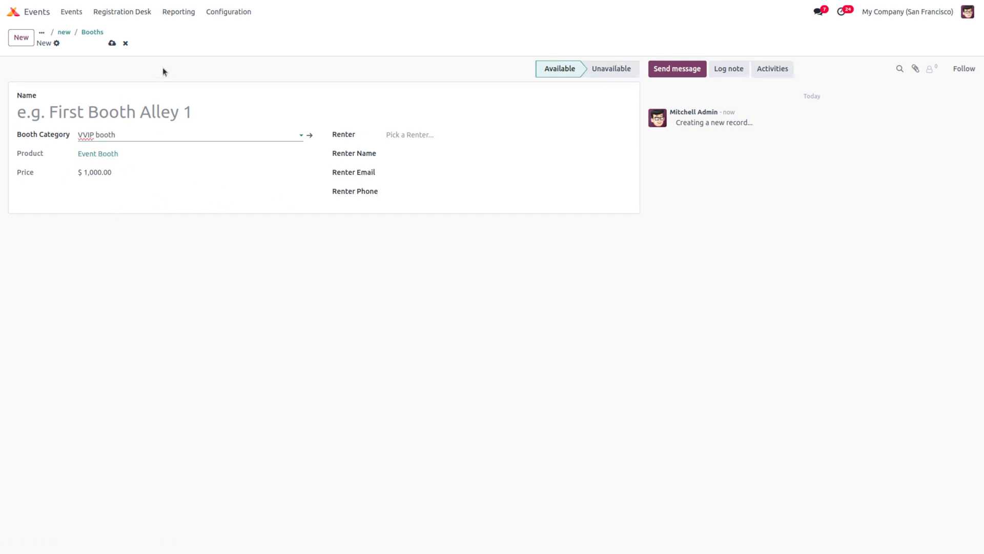
left_click(126, 43)
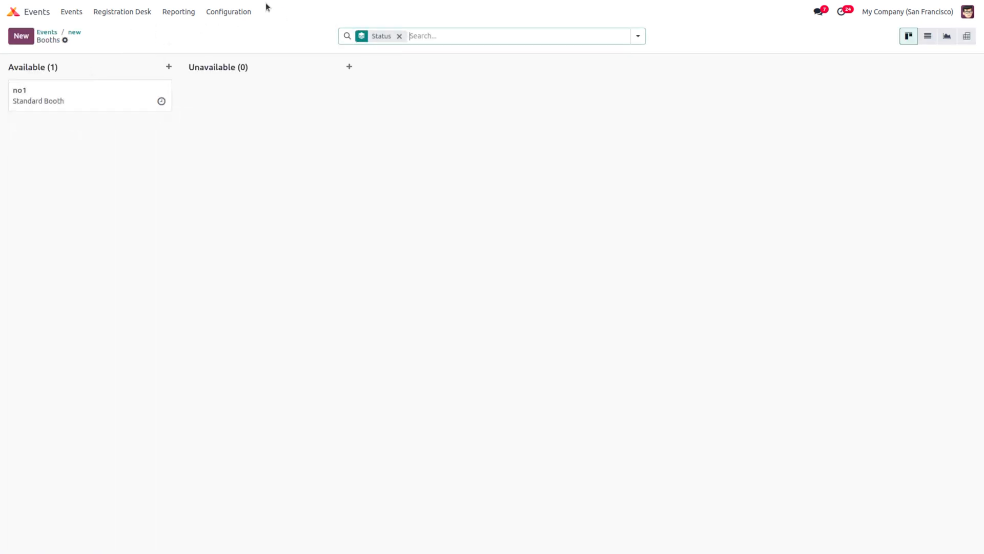
left_click(248, 12)
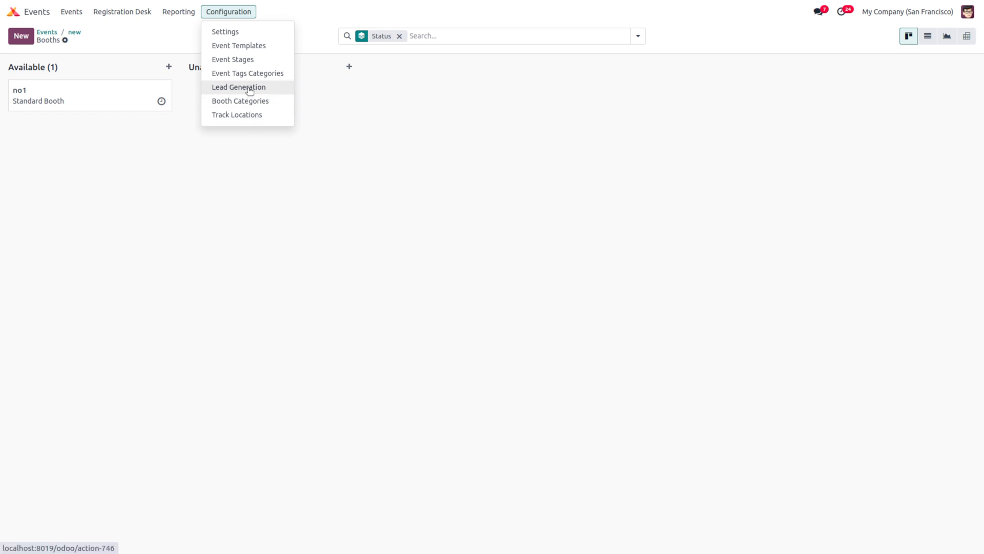
Step: Add an 'auditorium' entry to the track locations list, leaving Theatre unchanged
left_click(251, 115)
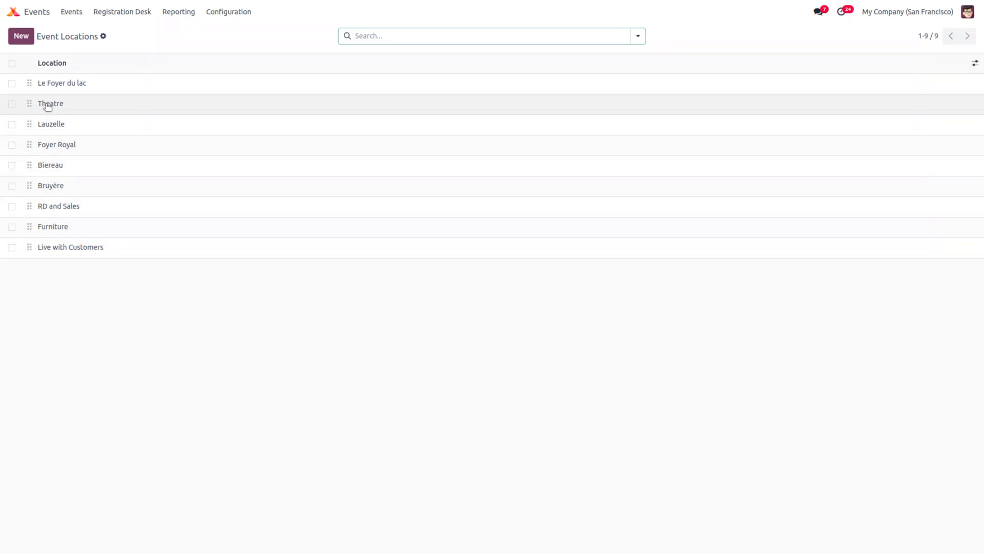
left_click(45, 103)
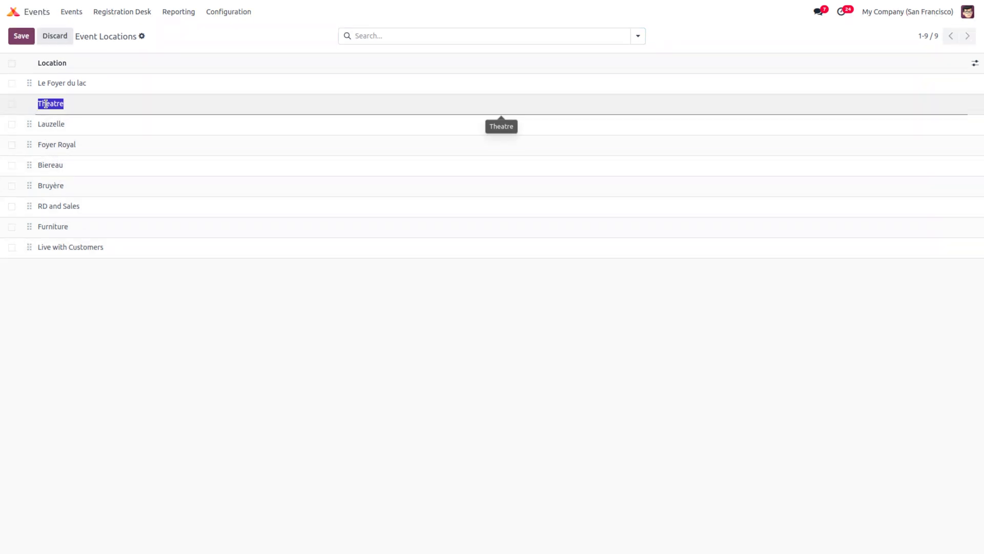
left_click(21, 36)
left_click(21, 37)
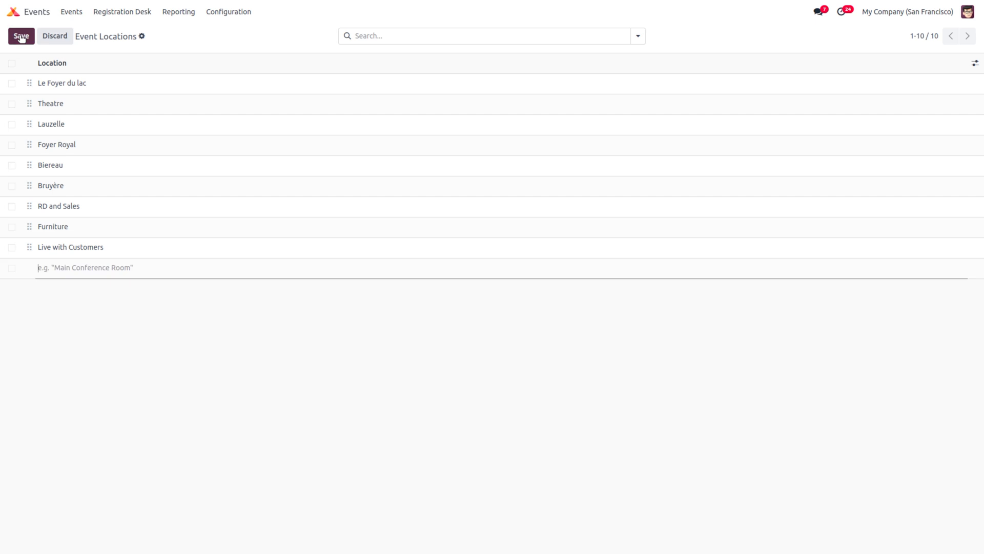
type("auditorium")
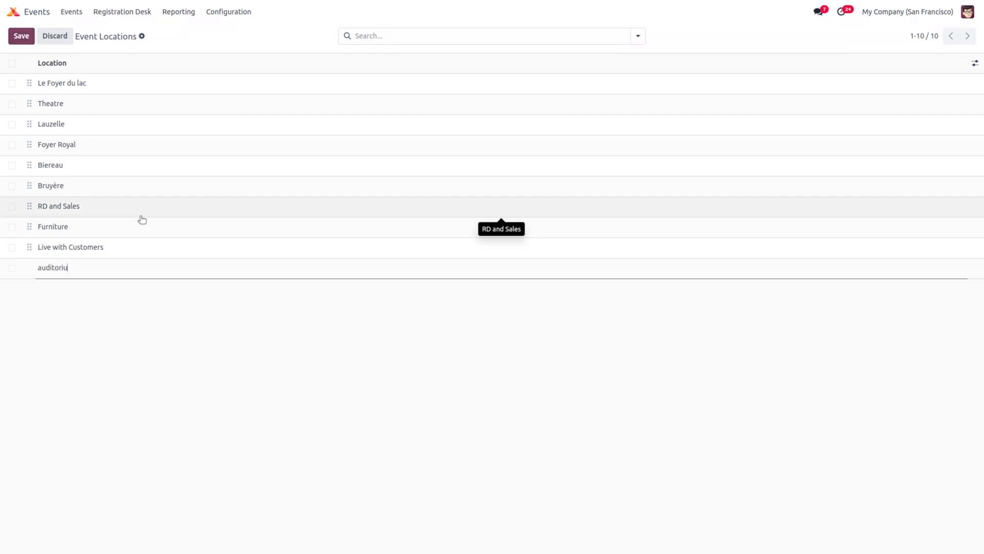
left_click(21, 37)
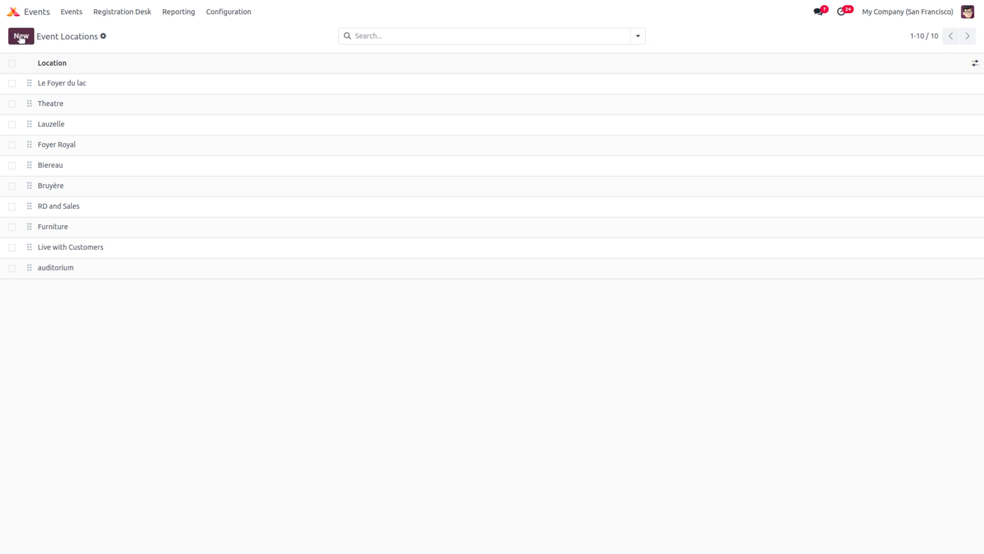
left_click(71, 12)
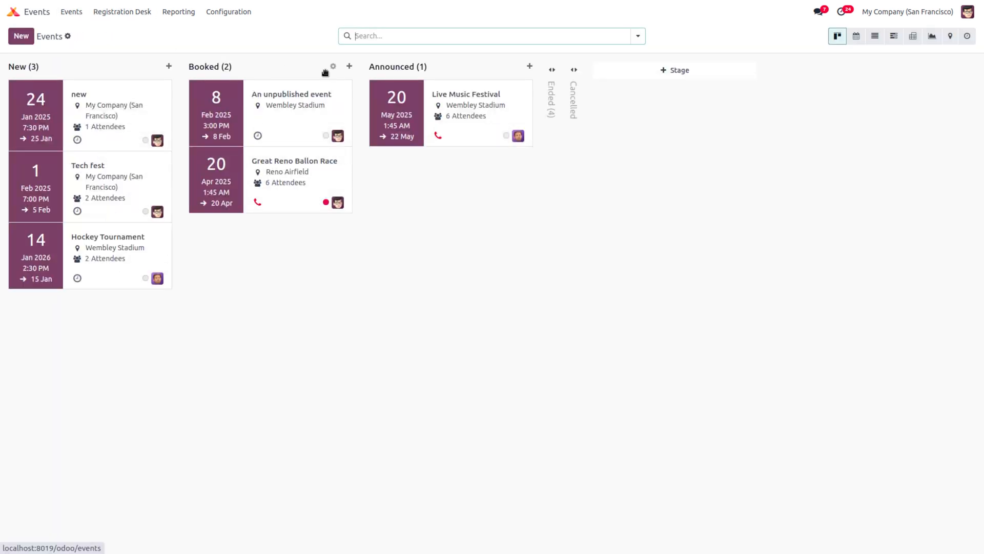
Step: Create and save a track titled 'new' for event 'new' in the auditorium location
left_click(73, 98)
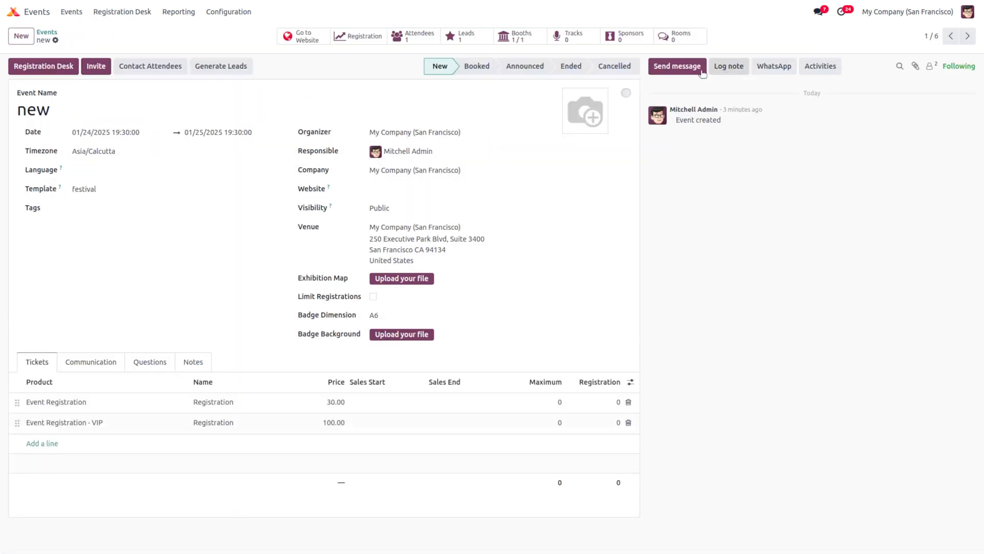
left_click(563, 36)
left_click(21, 35)
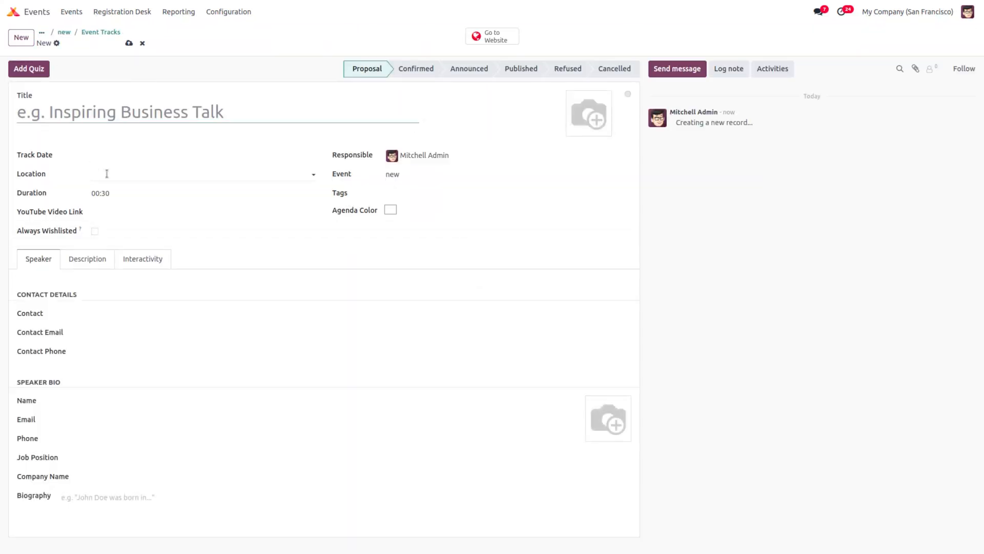
left_click(106, 174)
type("u")
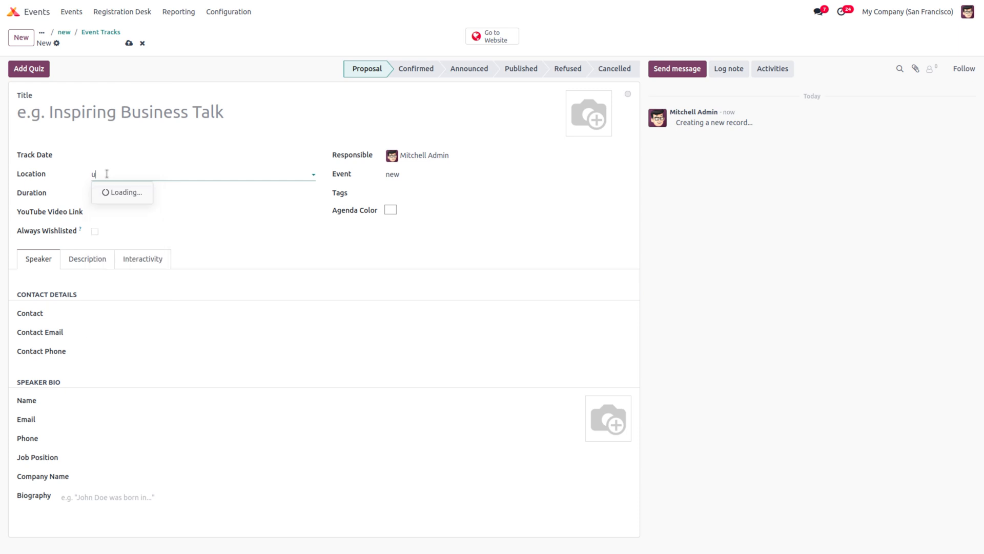
type("aud")
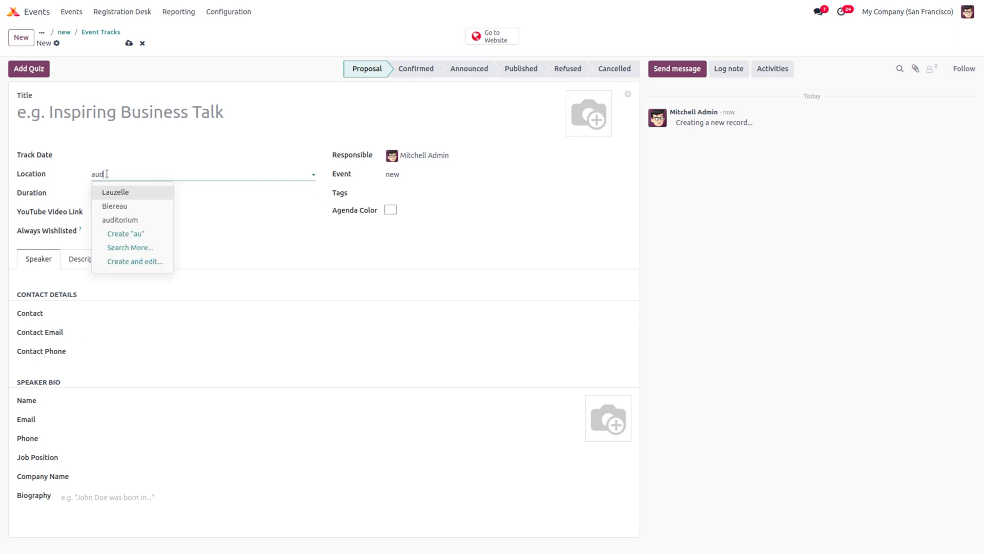
left_click(145, 191)
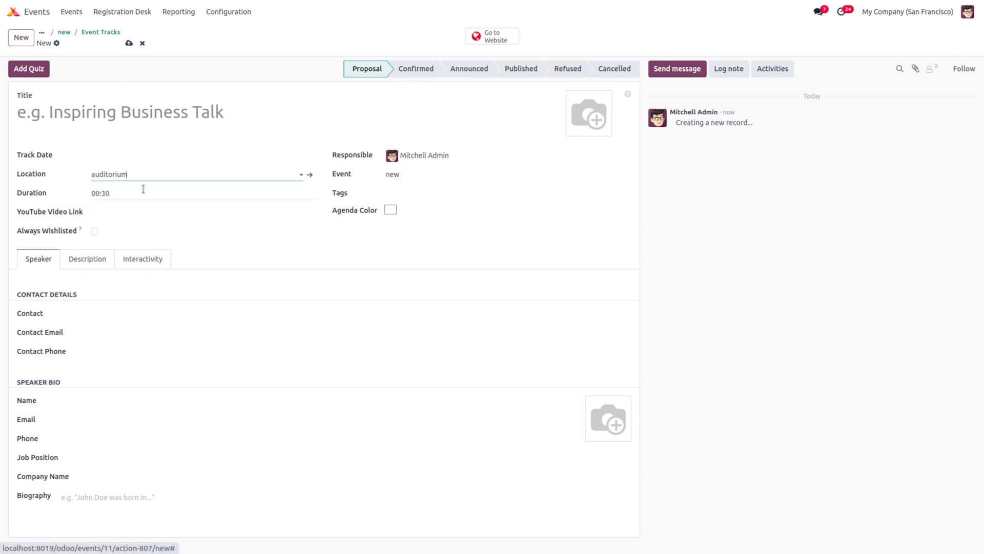
left_click(102, 110)
type("new")
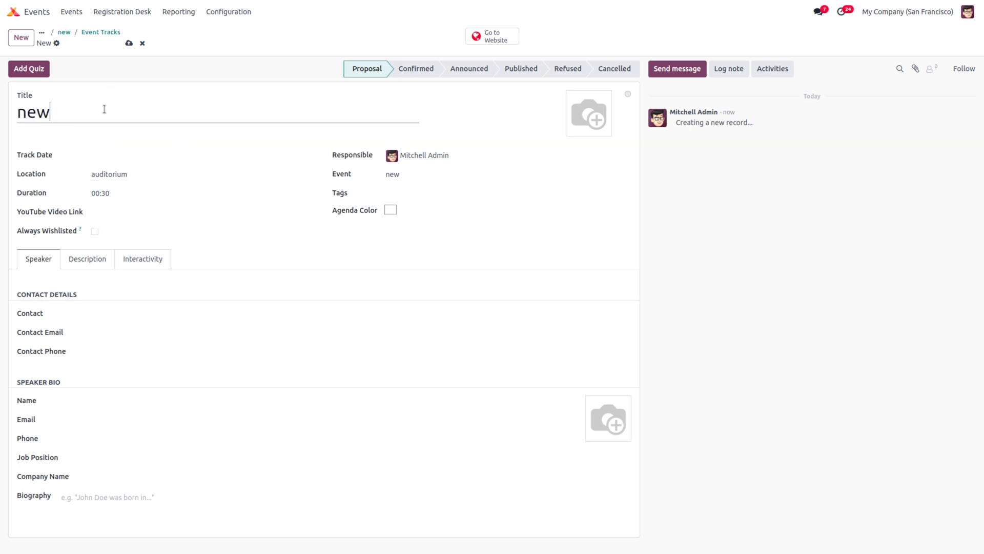
left_click(129, 44)
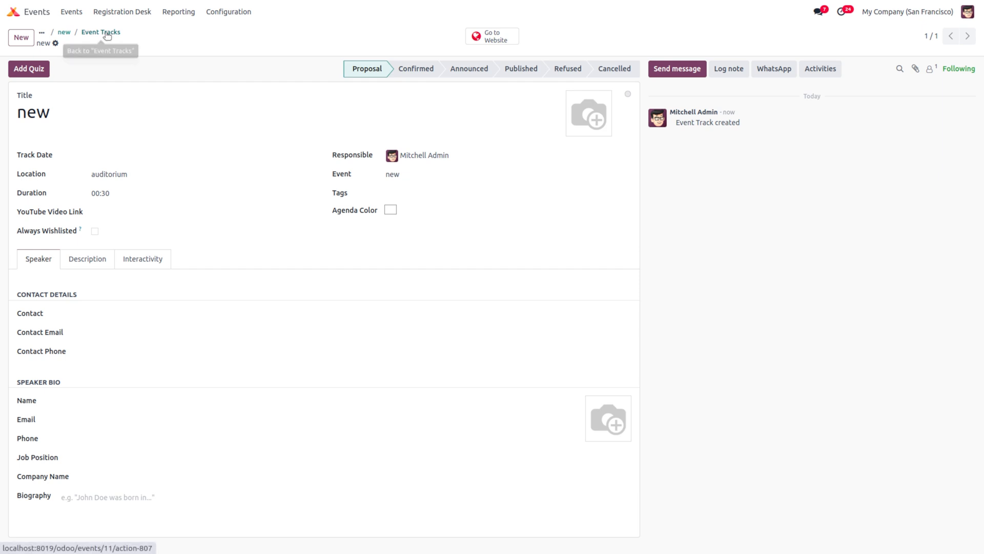
left_click(237, 15)
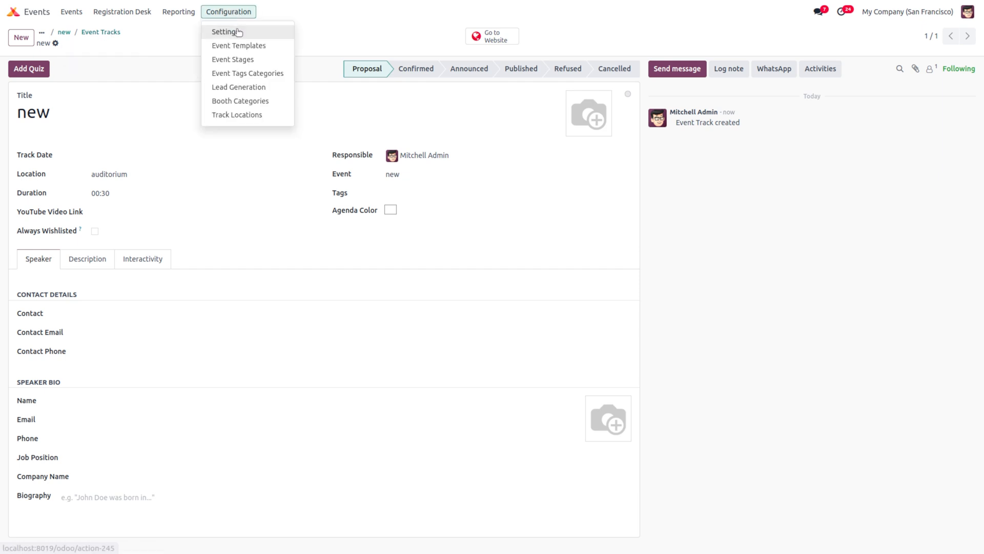
Step: Leave the Events settings page and open the 'new' event card from the events board
left_click(237, 32)
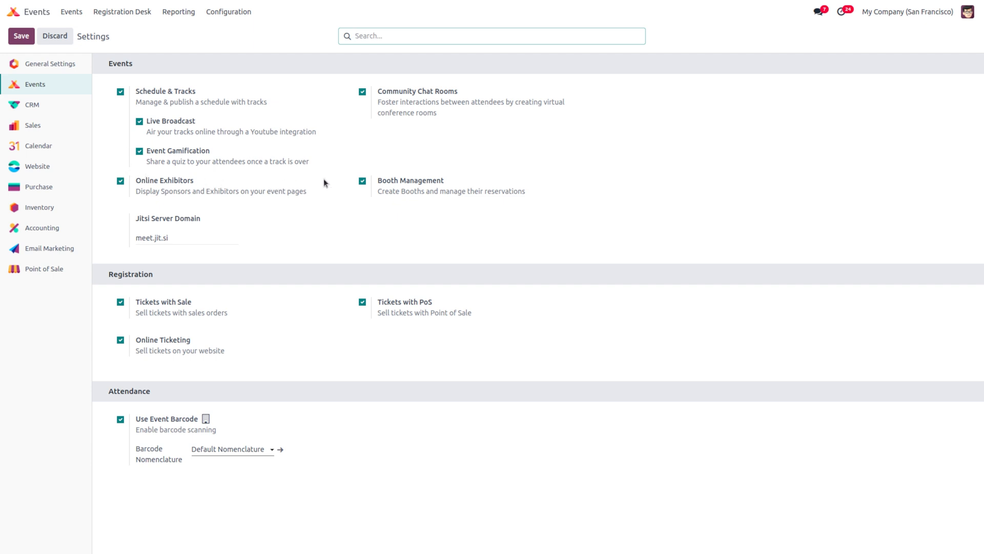
mouse_move(268, 170)
left_click(73, 14)
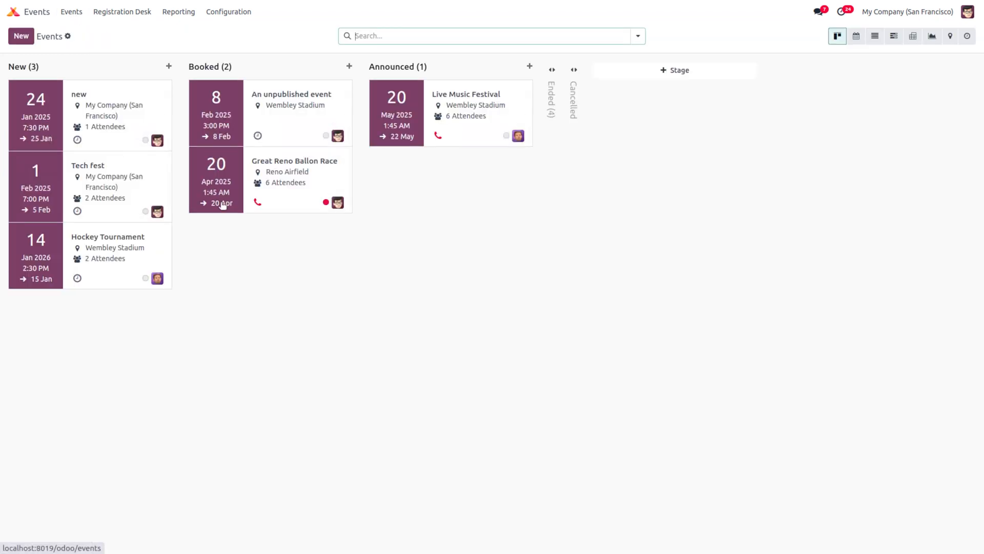
left_click(74, 100)
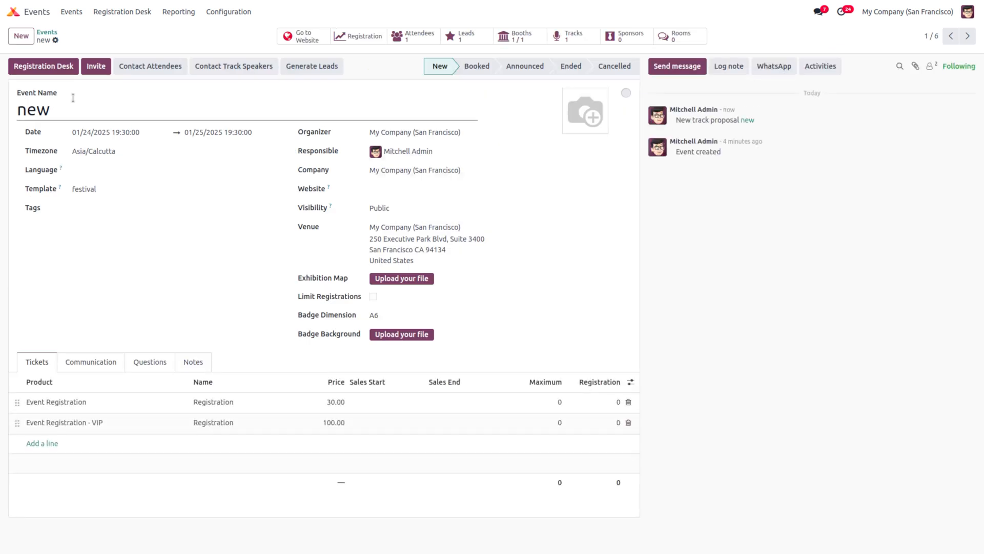
Step: Open the event's track 'new' and start a quiz named 'new quizz'
left_click(570, 36)
left_click(67, 109)
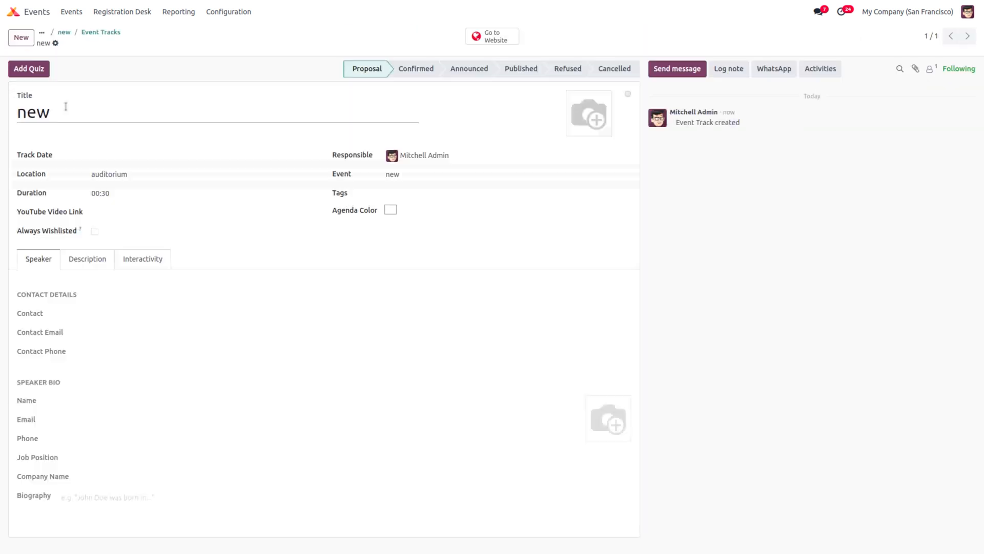
left_click(19, 70)
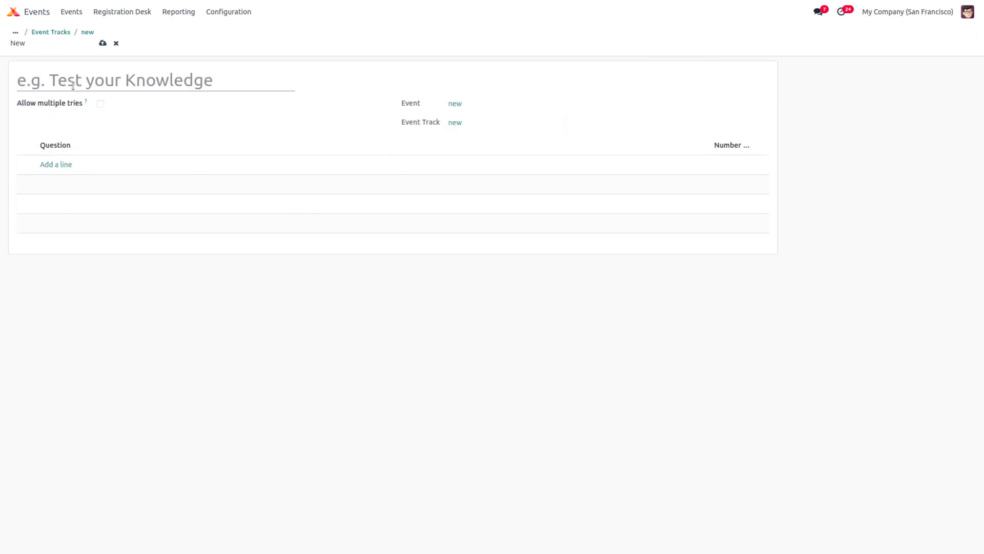
type("new qui")
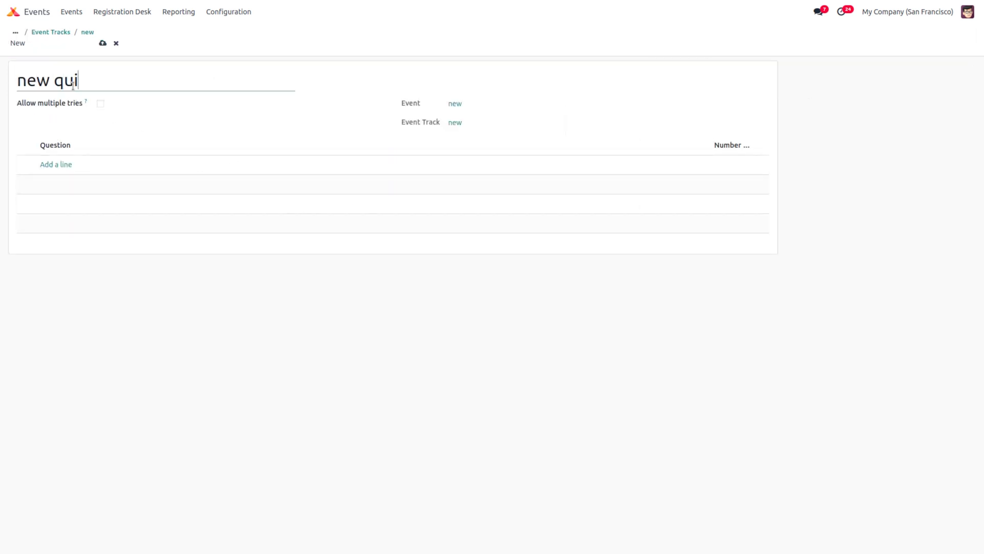
type("zz")
Step: Add the question 'do you intrested' to the quiz
left_click(65, 166)
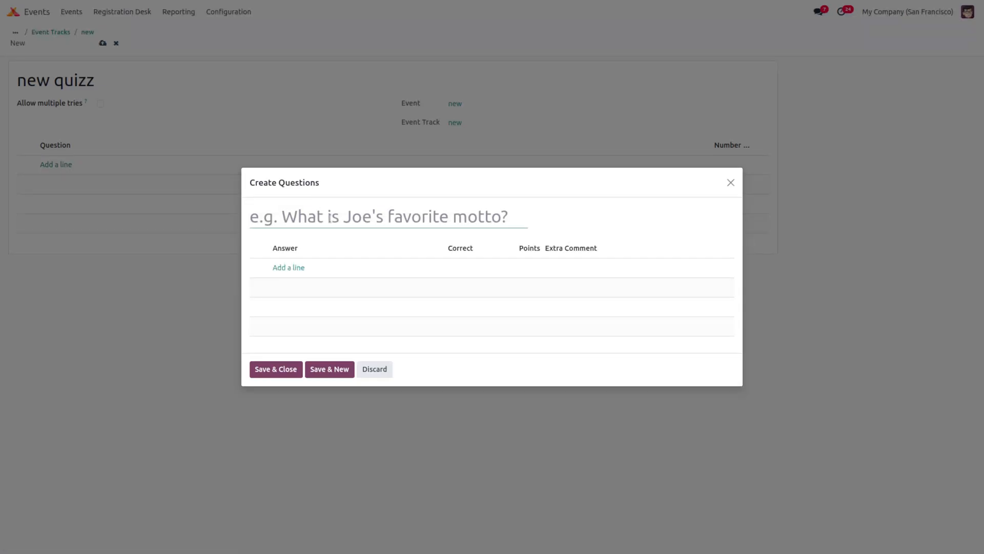
type("di")
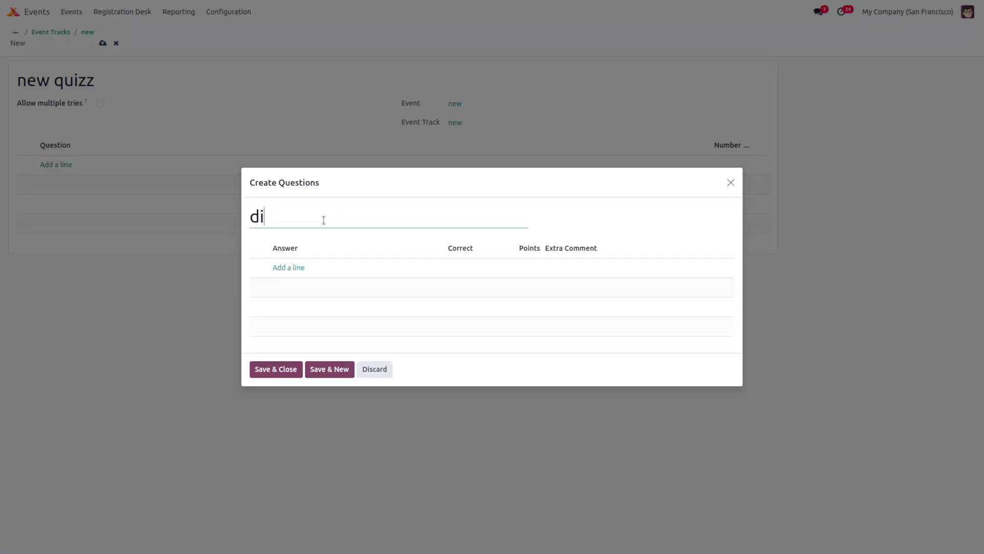
key("BackSpace")
type("o you")
key("BackSpace")
type("you inter")
key("BackSpace")
key("BackSpace")
type("resr")
key("BackSpace")
type("ted")
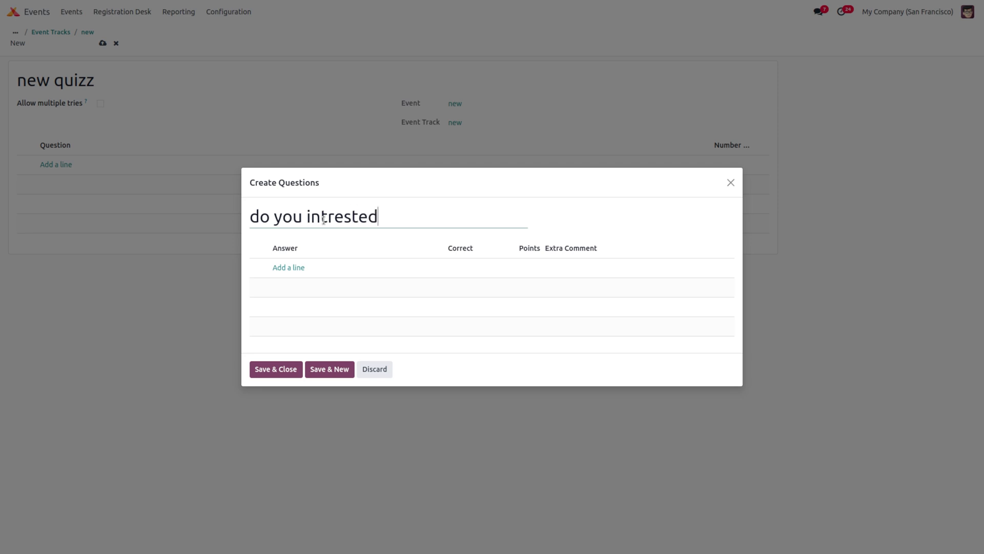
Step: Give the question the answers 'yes' and 'no', with yes marked correct
left_click(283, 267)
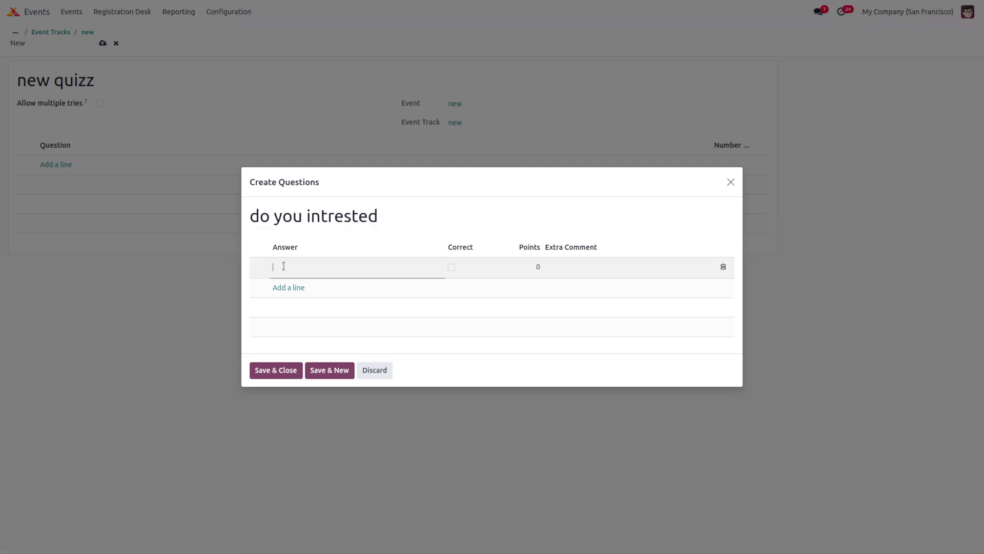
type("yes")
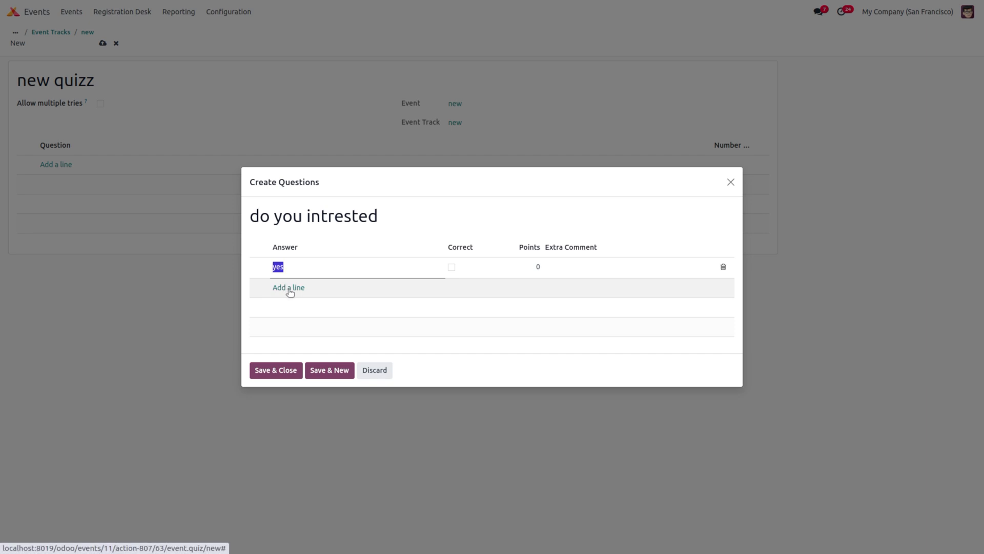
left_click(287, 287)
type("no")
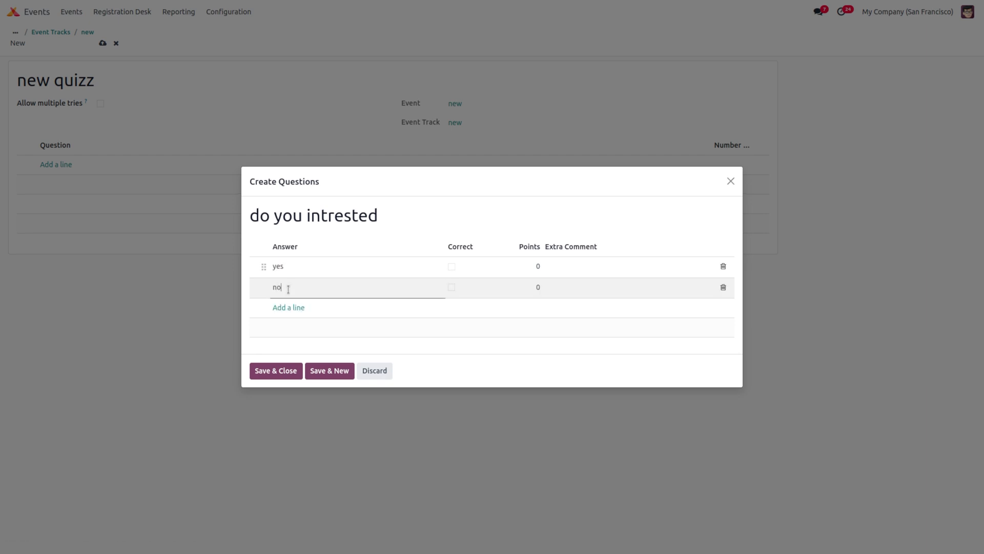
left_click(452, 268)
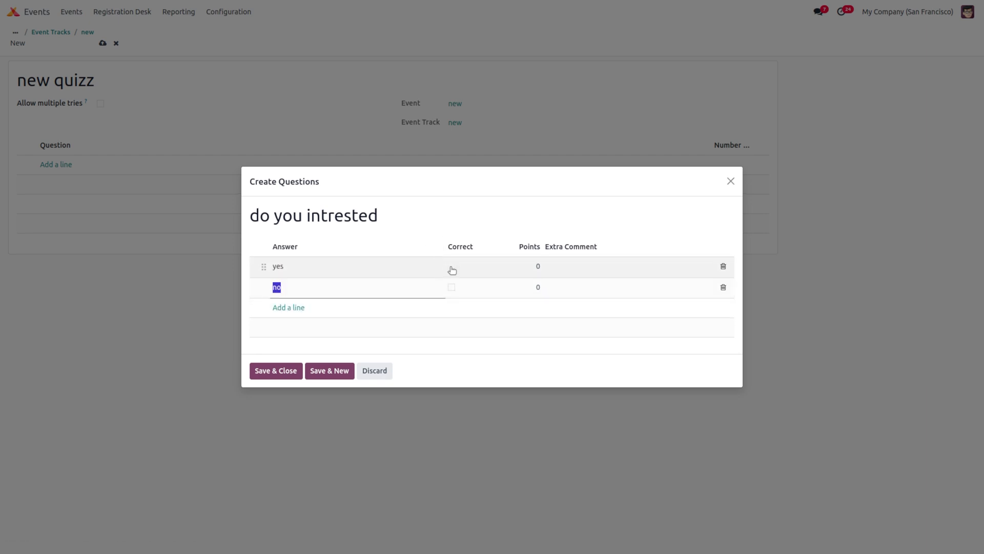
left_click(453, 274)
left_click(271, 377)
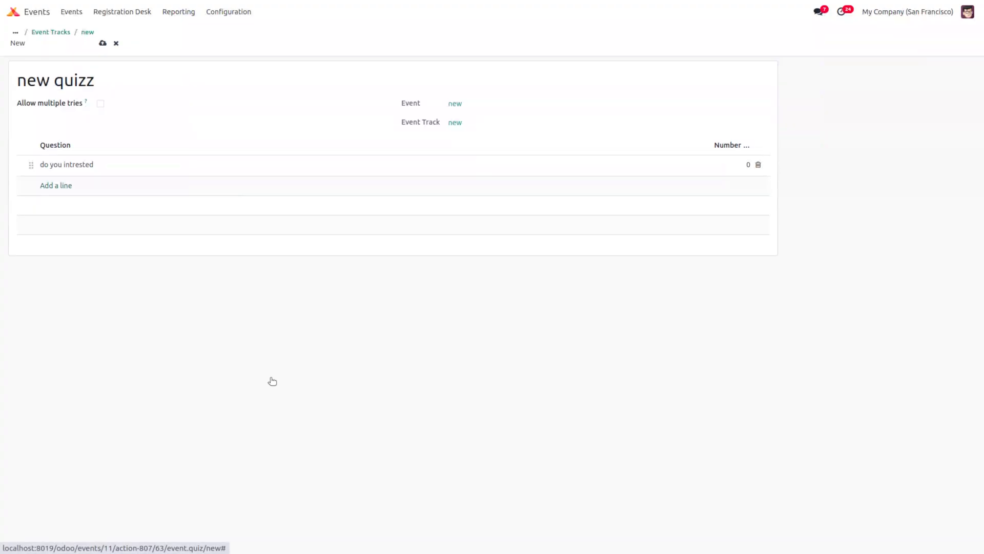
Step: Save the quiz and return to the event's track list
left_click(102, 43)
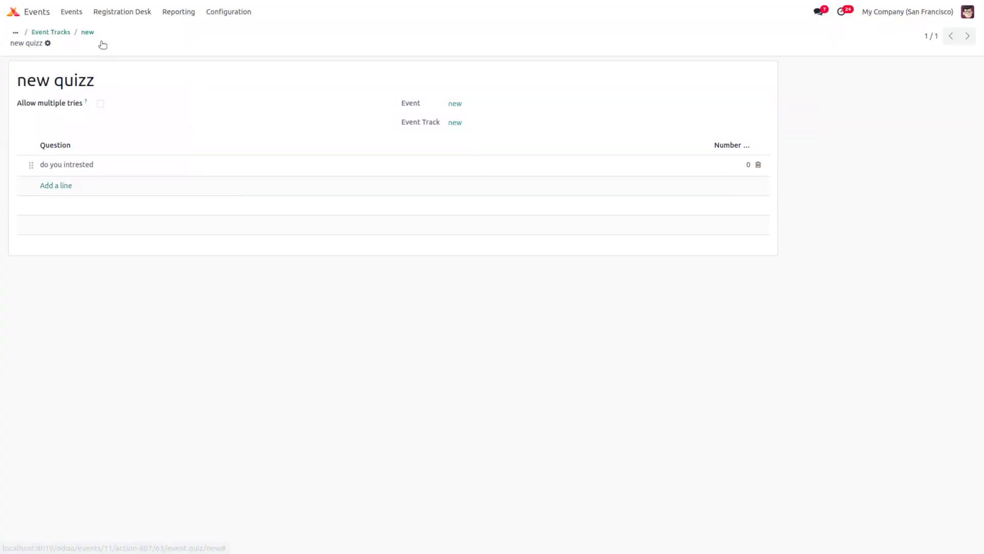
left_click(86, 33)
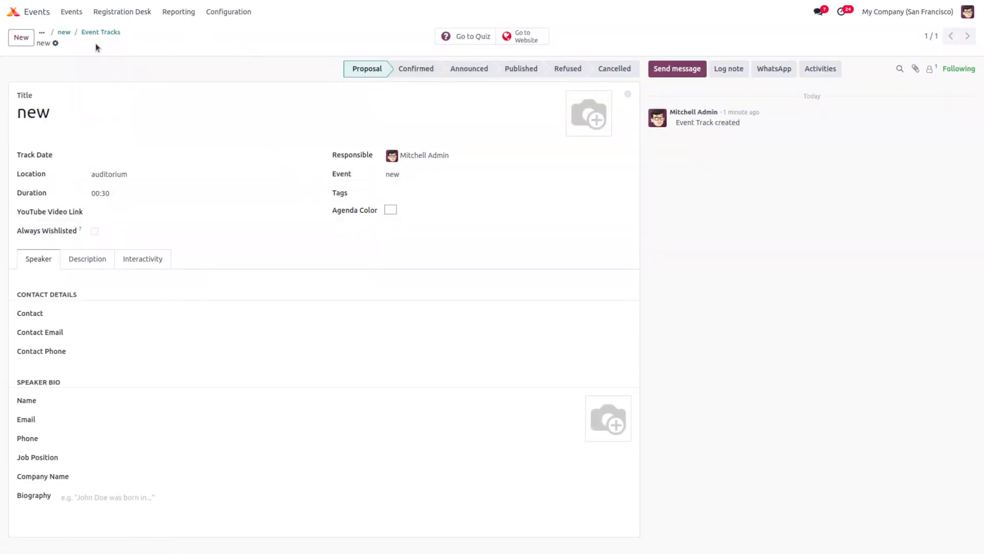
left_click(123, 214)
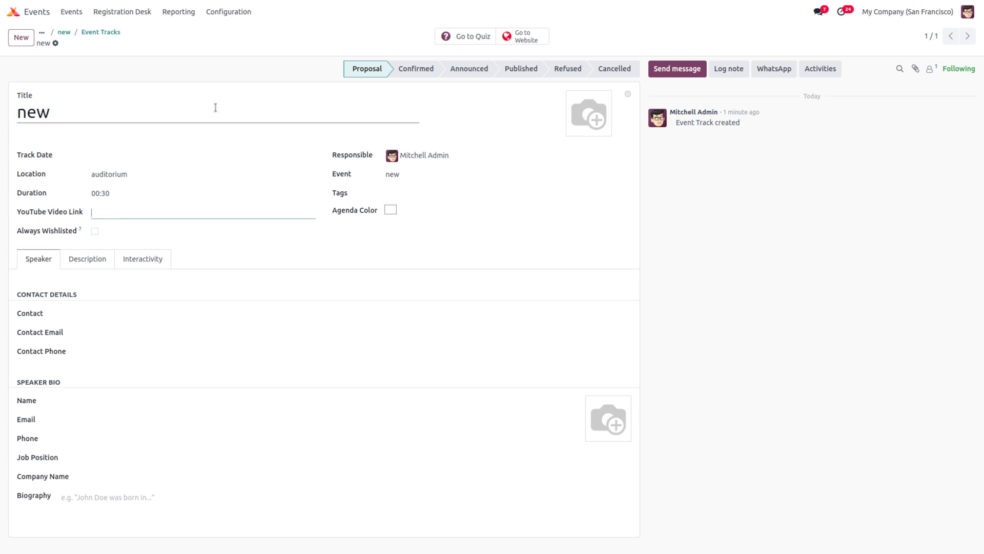
left_click(101, 33)
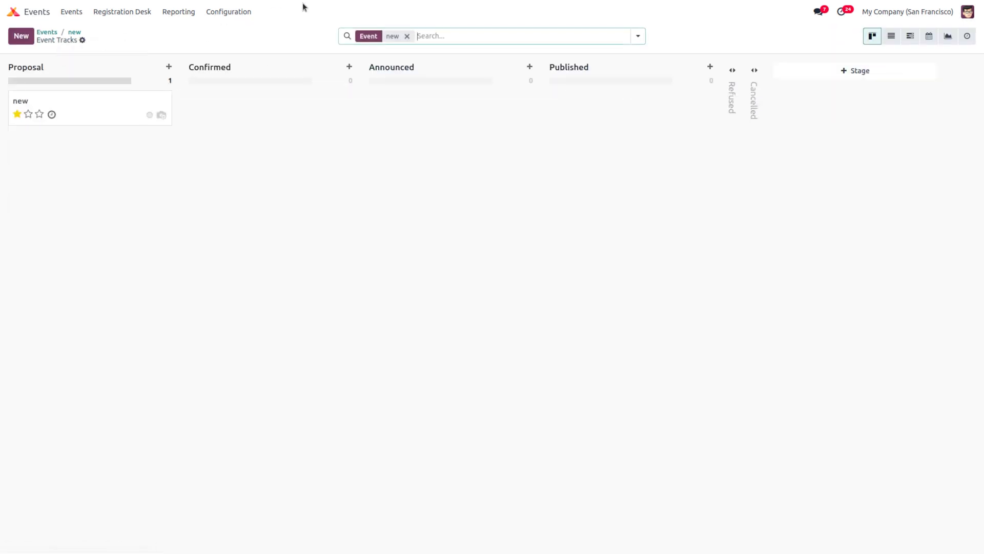
left_click(237, 11)
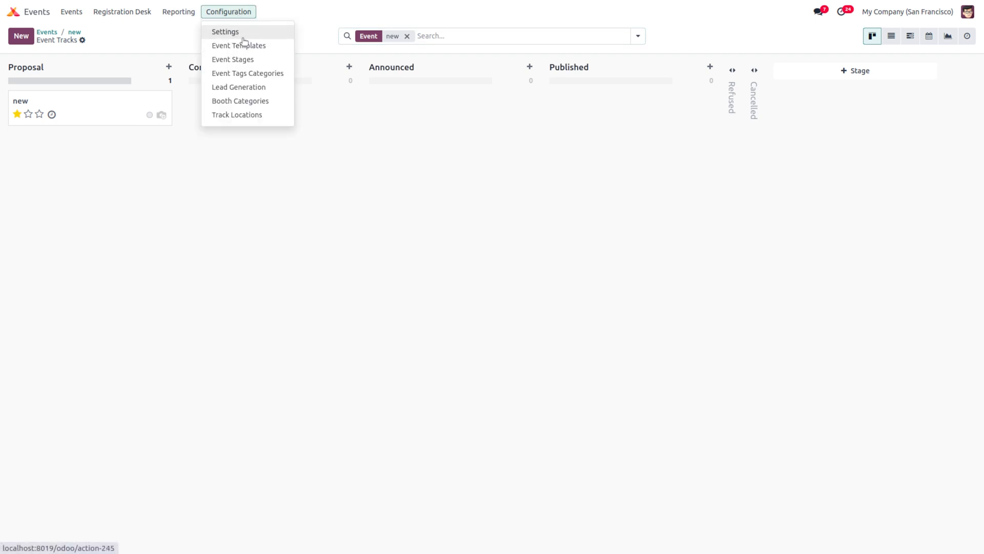
Step: Review the Events settings page, then go back to the home apps screen
left_click(239, 32)
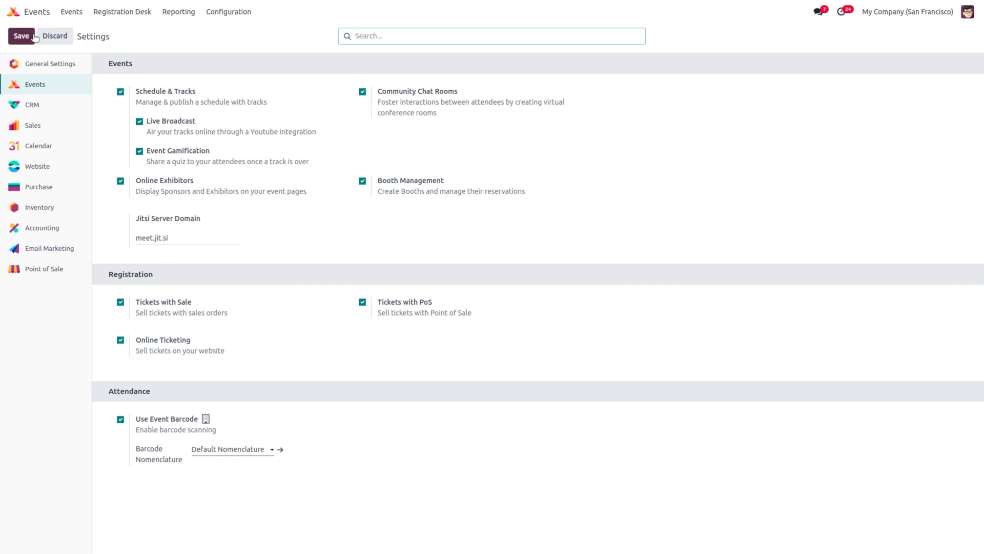
left_click(13, 12)
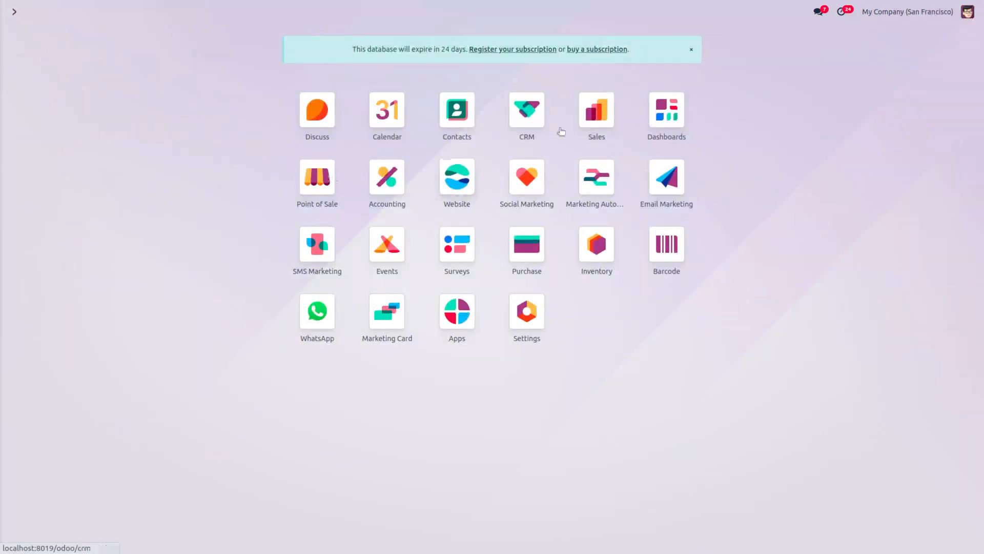
Step: Start a new Sales quotation for the customer Azure Interior
left_click(587, 117)
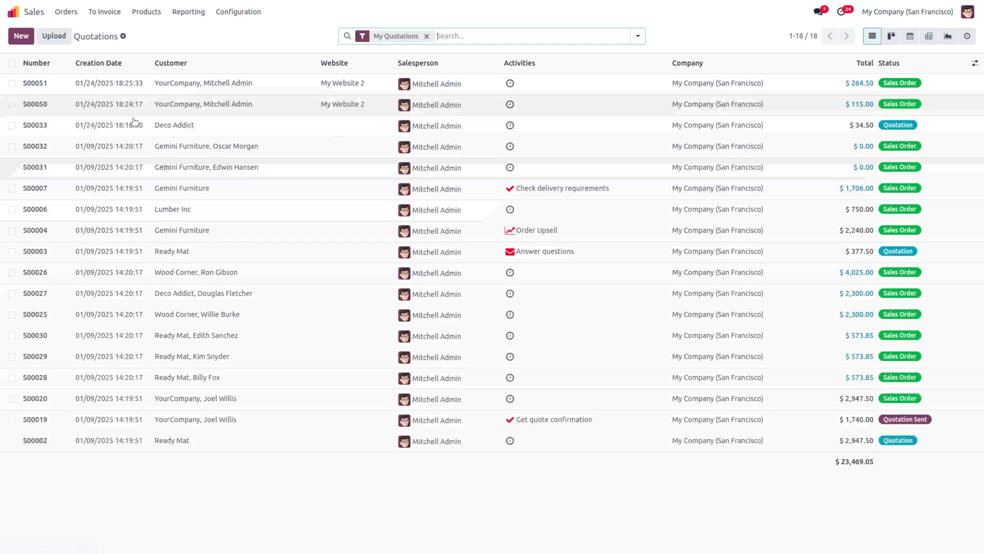
left_click(23, 37)
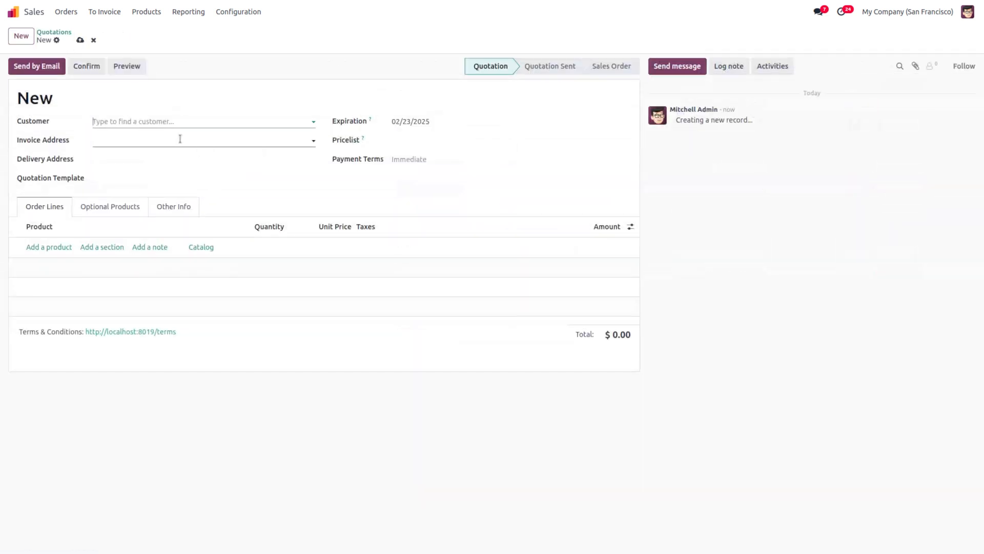
left_click(120, 123)
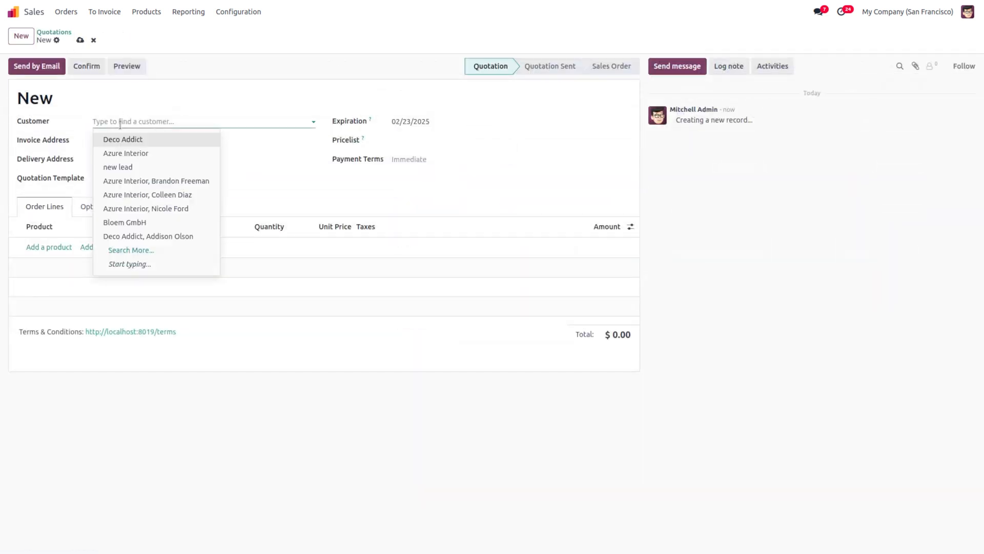
left_click(134, 182)
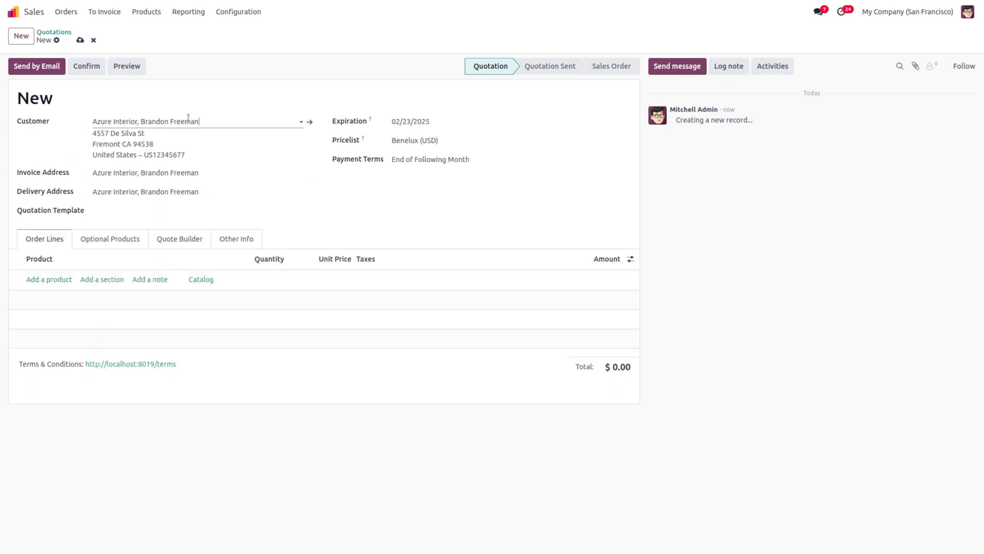
Step: Add an Event Registration - VIP line for the Tech fest event
left_click(50, 279)
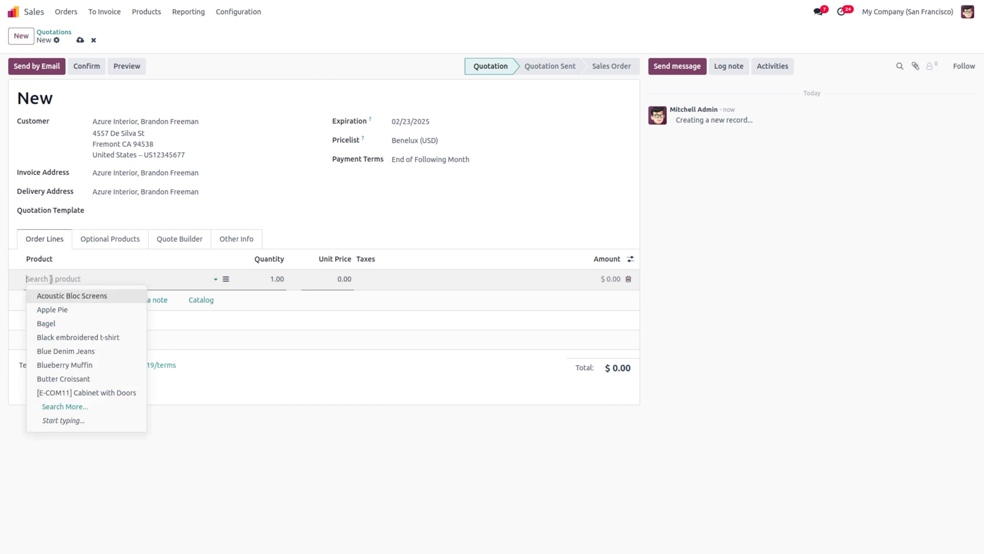
type("eve")
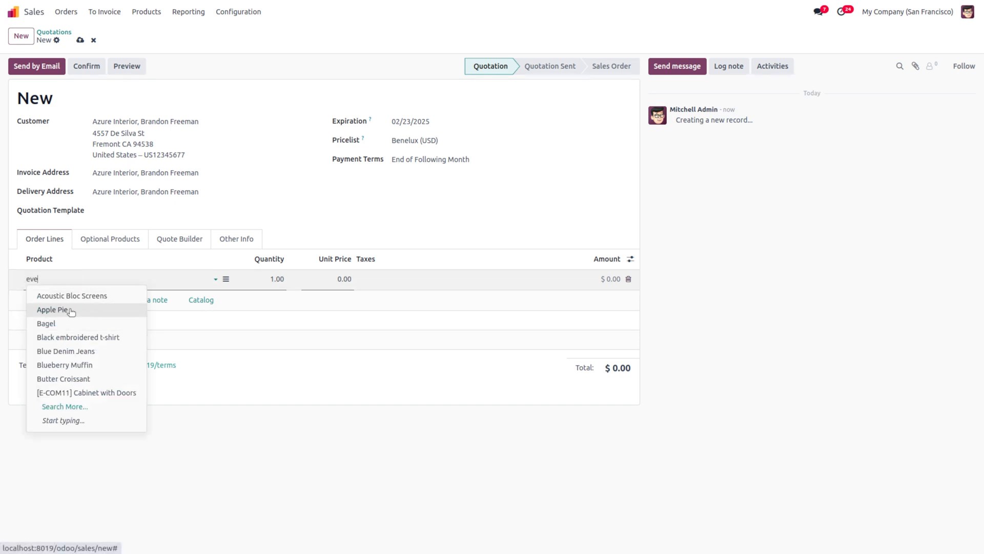
type("n")
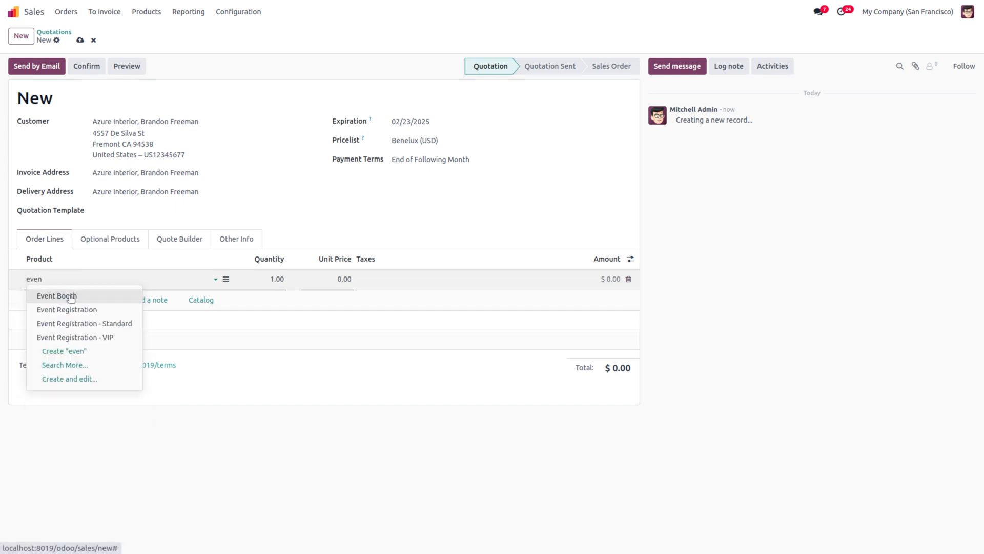
left_click(91, 339)
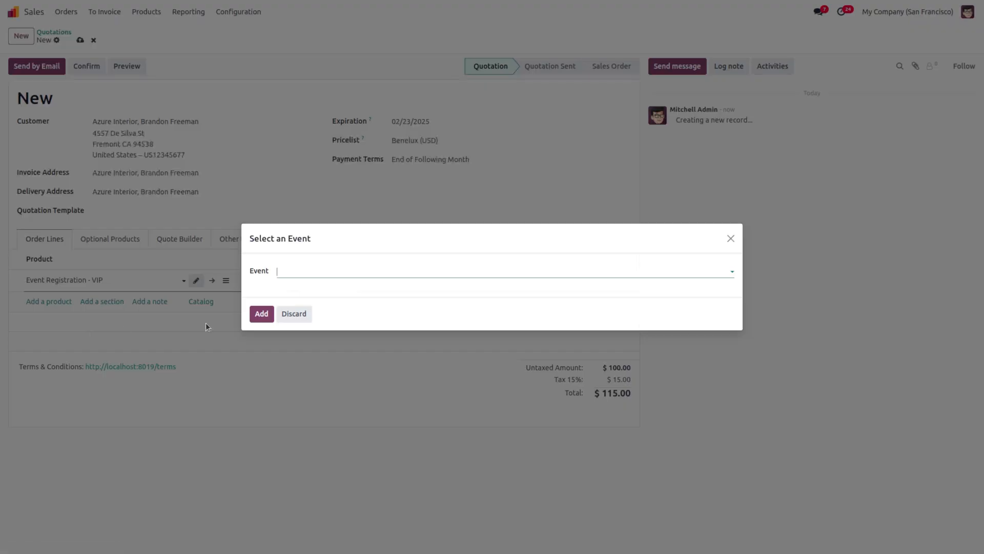
left_click(297, 272)
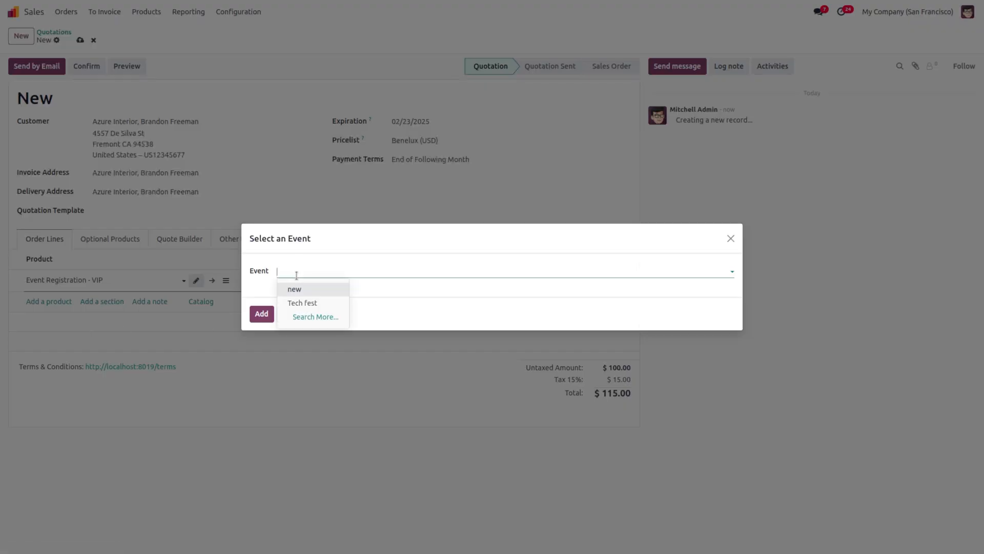
left_click(299, 303)
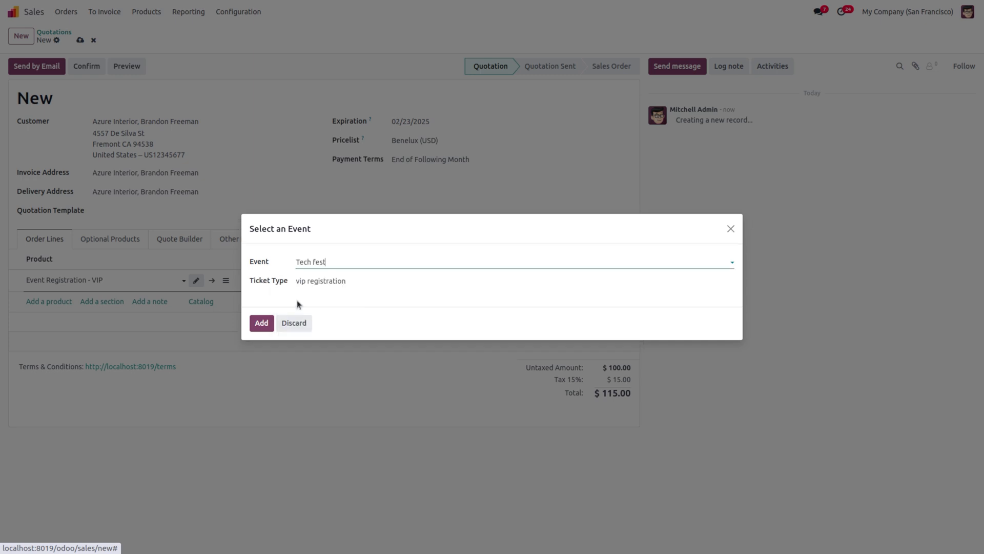
left_click(261, 323)
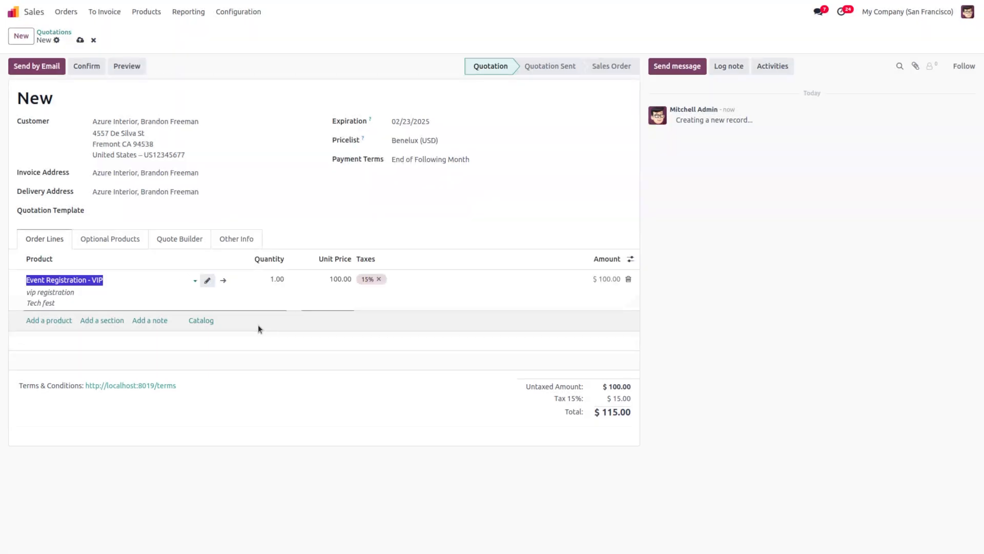
Step: Save and confirm quotation S00052 as a sales order and create the attendee registration
left_click(80, 40)
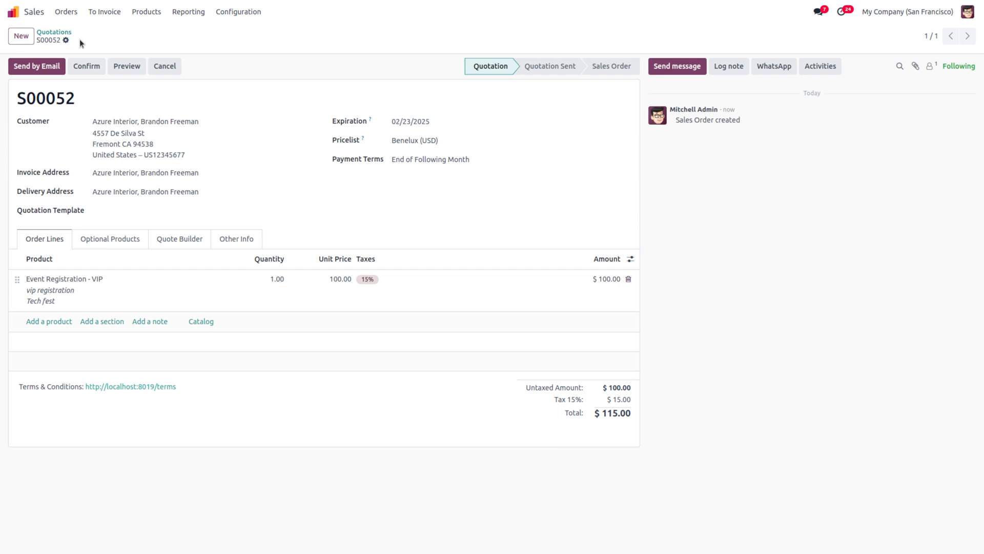
left_click(90, 69)
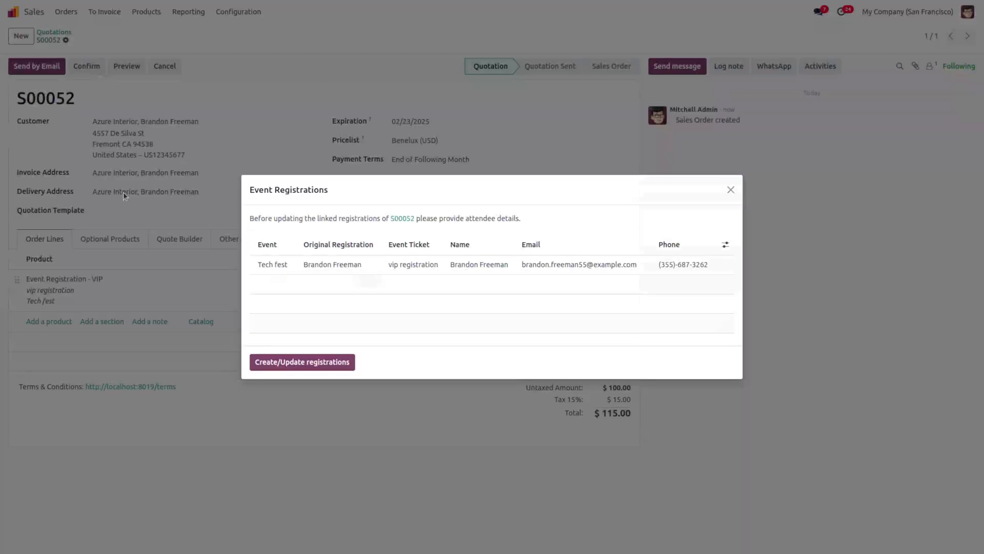
left_click(291, 368)
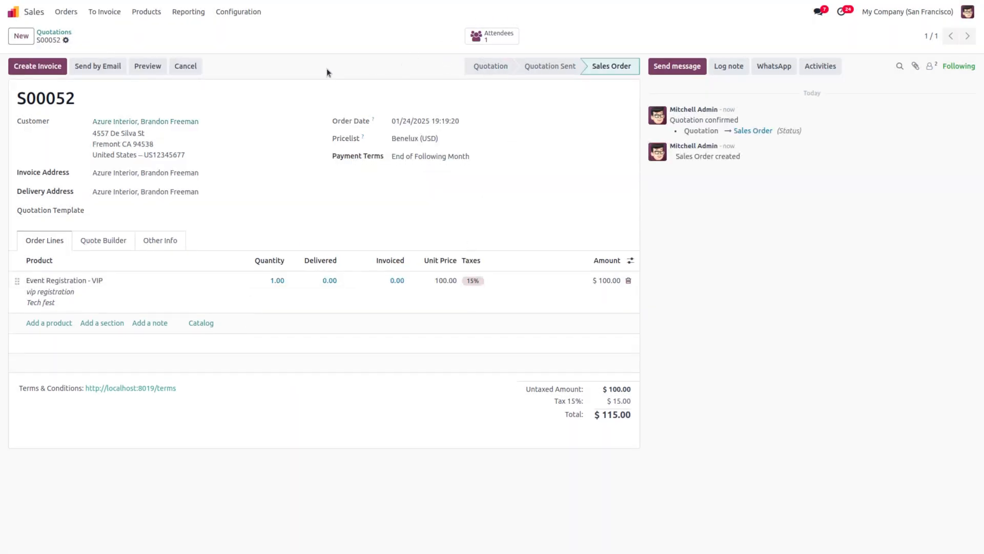
left_click(13, 11)
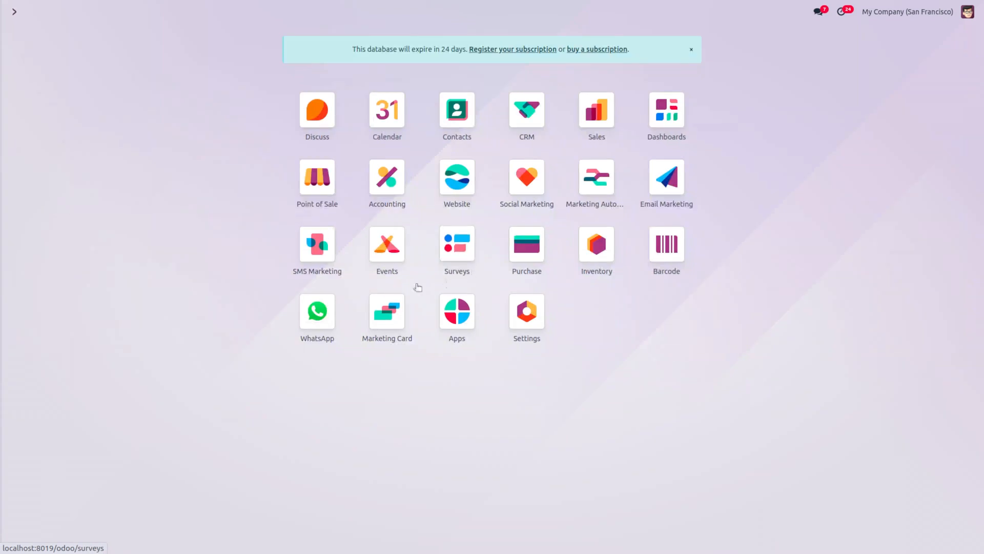
Step: Open the Tech fest event, then go to the Events settings
left_click(388, 245)
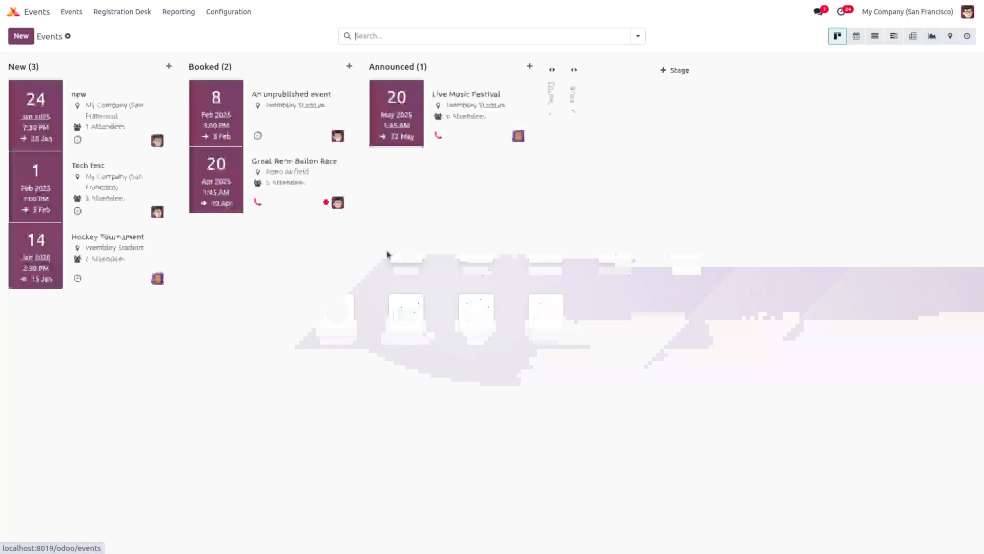
left_click(78, 174)
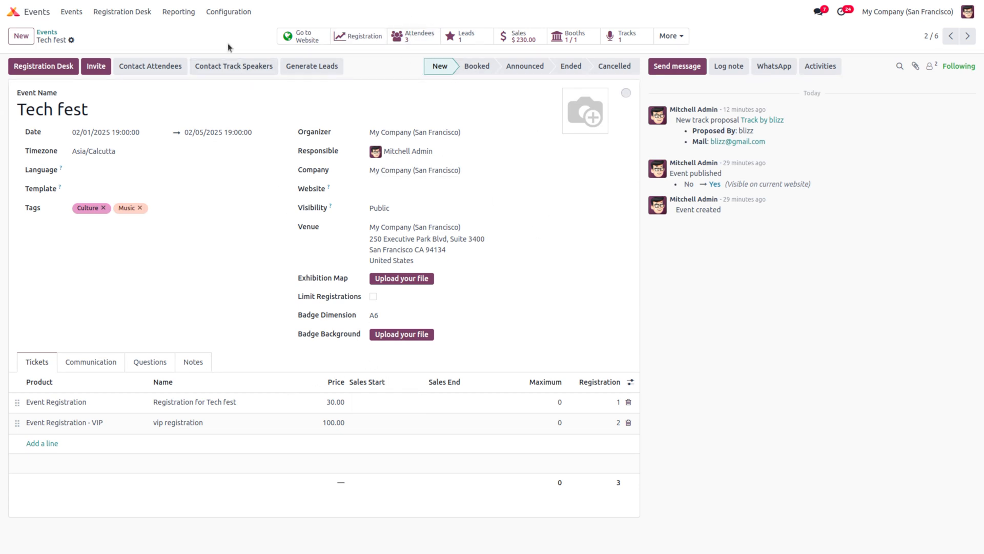
left_click(215, 15)
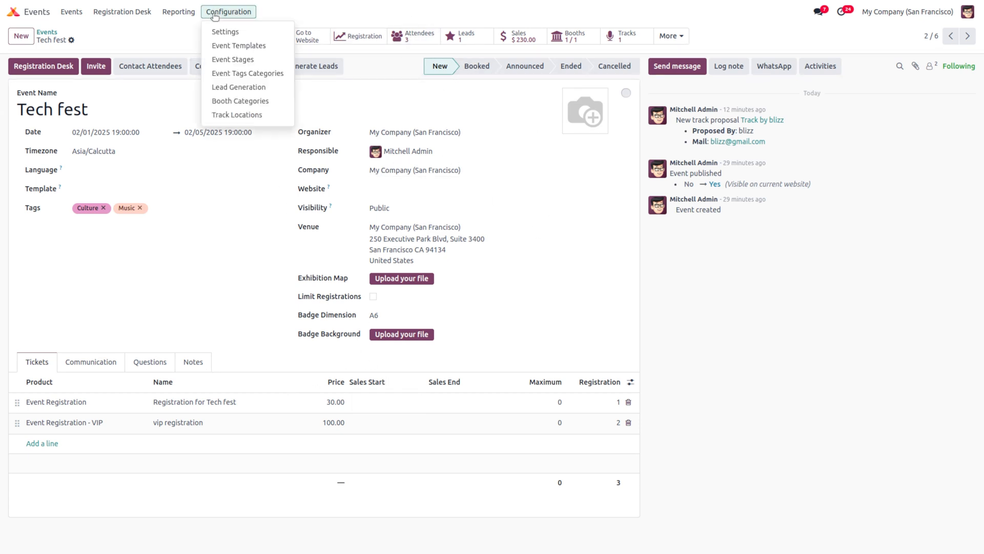
left_click(235, 31)
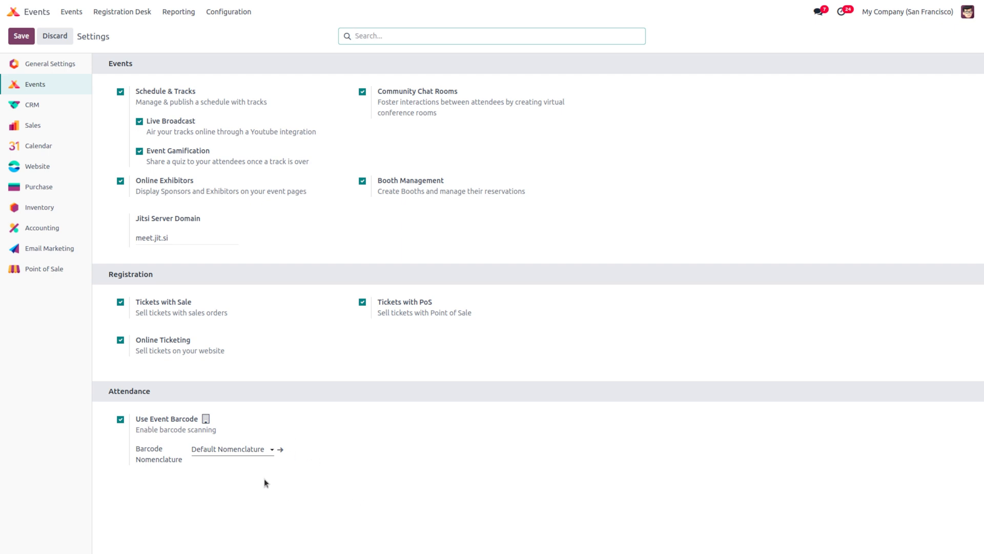
Step: Open the Registration Desk kiosk page from its link
left_click(123, 11)
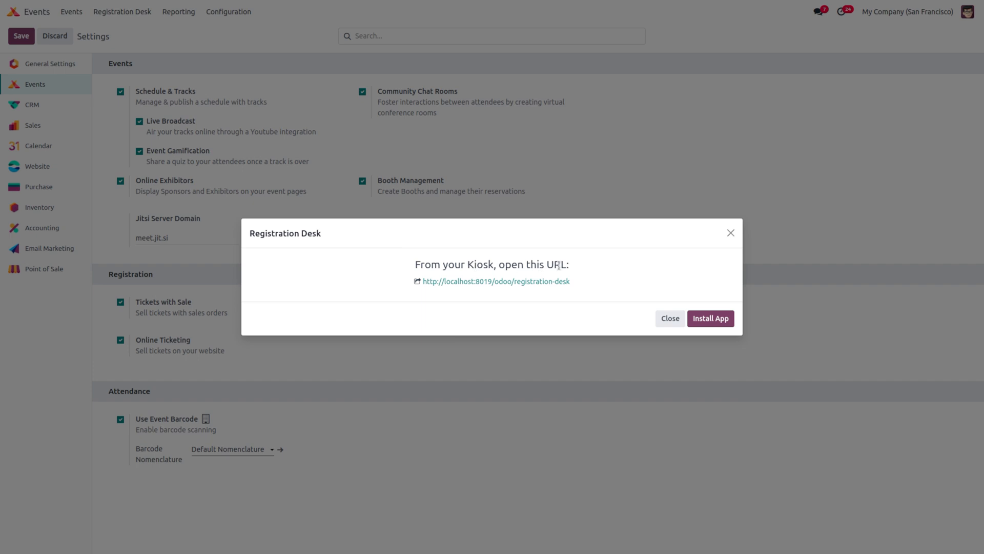
left_click(730, 233)
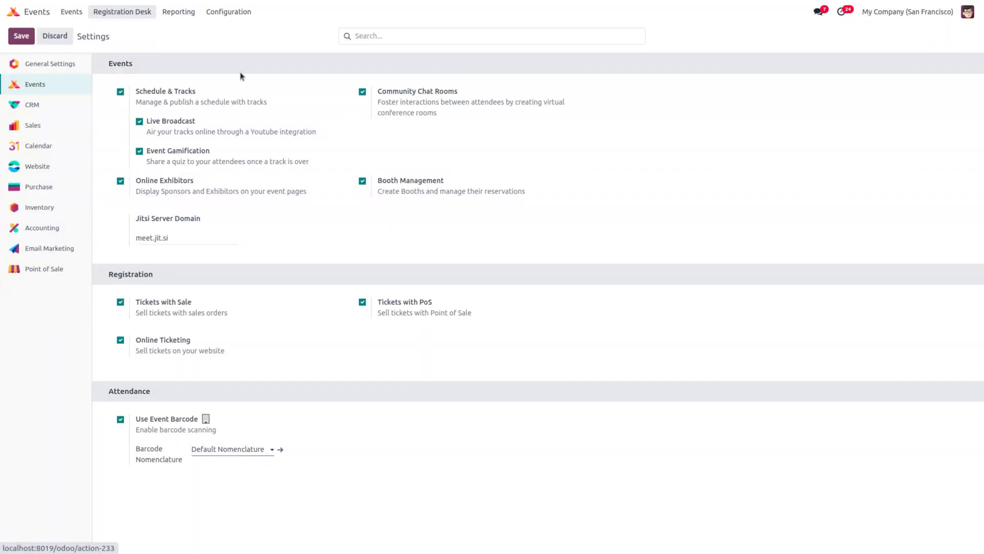
left_click(126, 12)
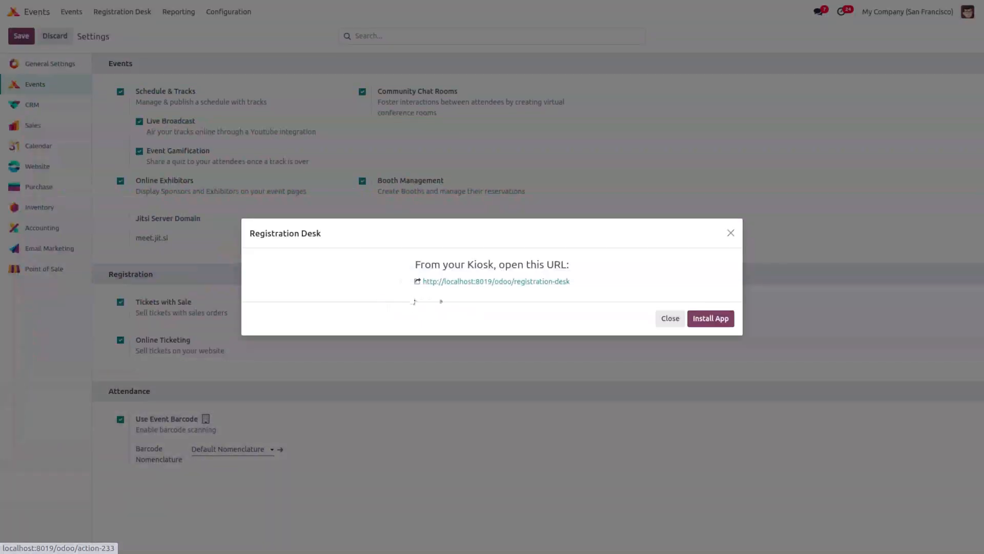
left_click(449, 283)
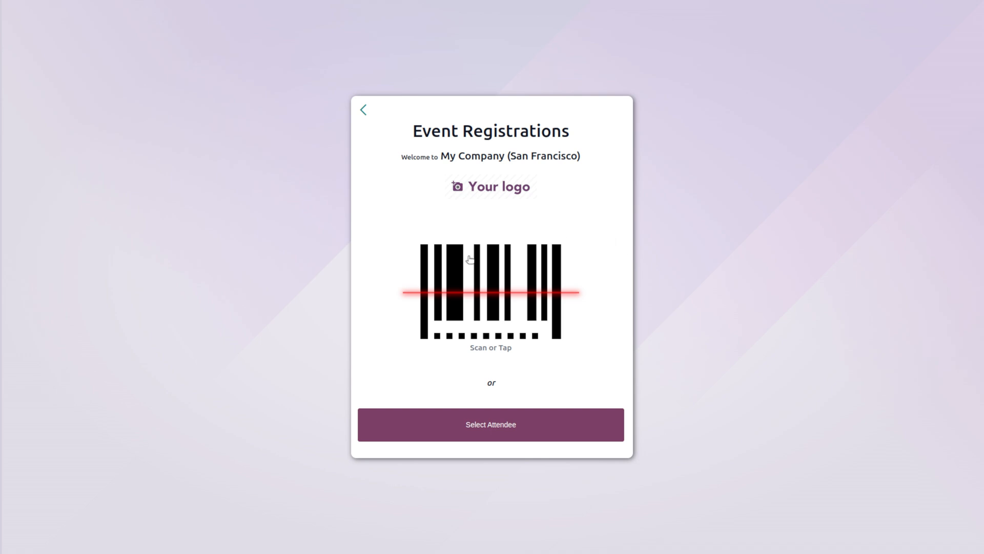
Step: Leave the kiosk, revisit Tech fest, and return to the Events app overview
left_click(364, 110)
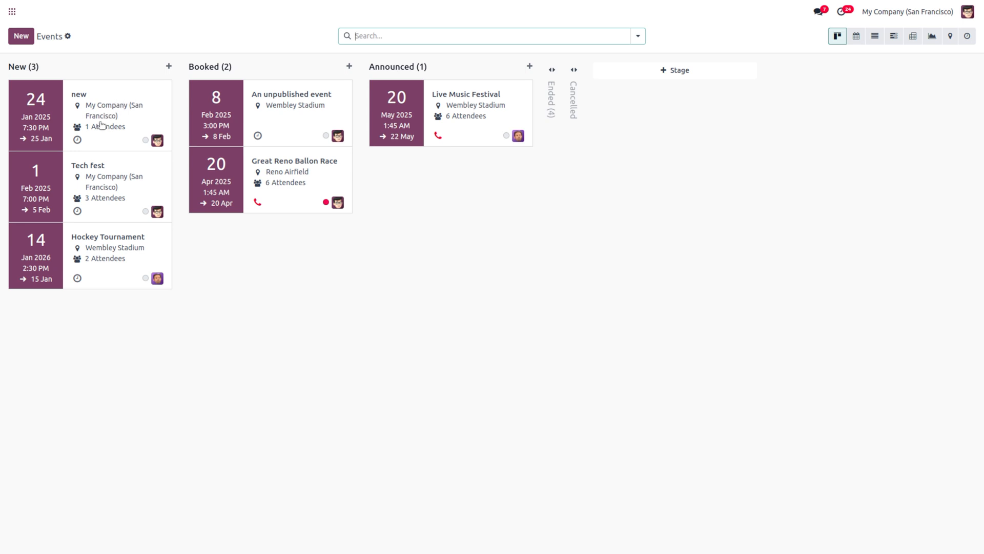
left_click(94, 175)
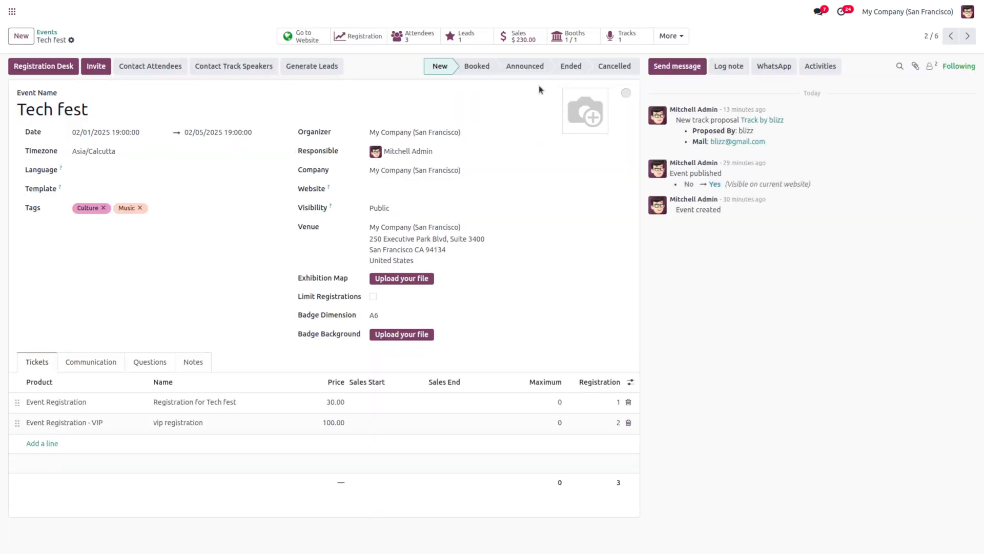
left_click(41, 33)
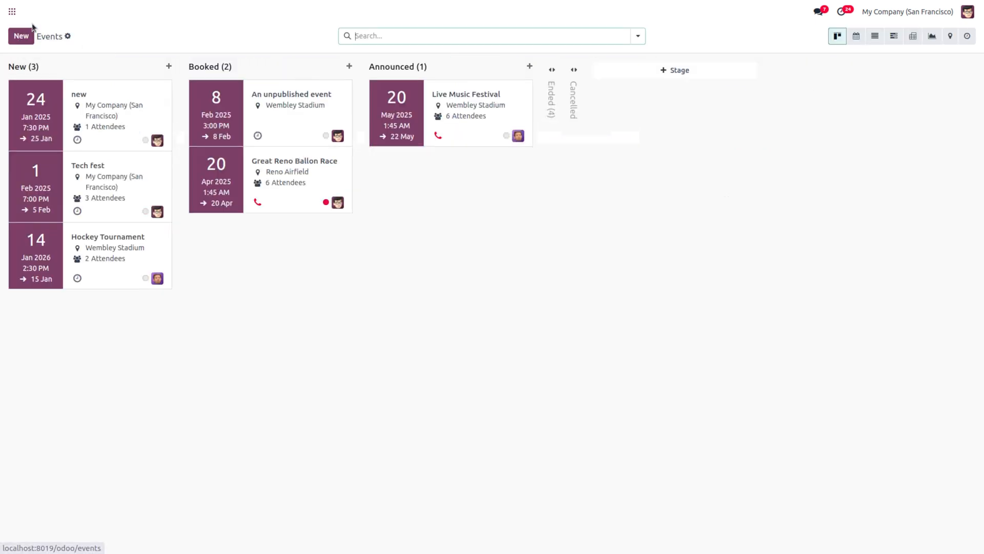
left_click(10, 10)
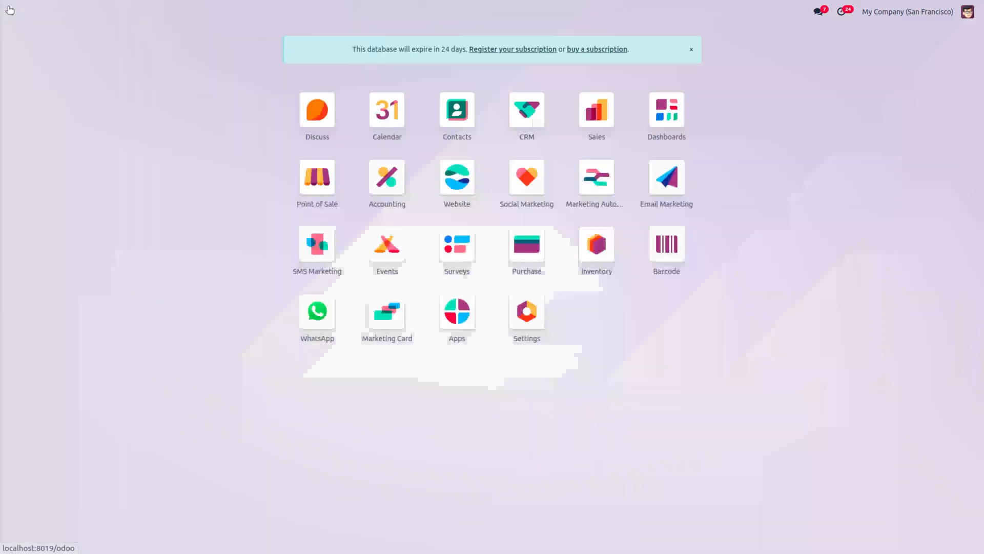
left_click(409, 255)
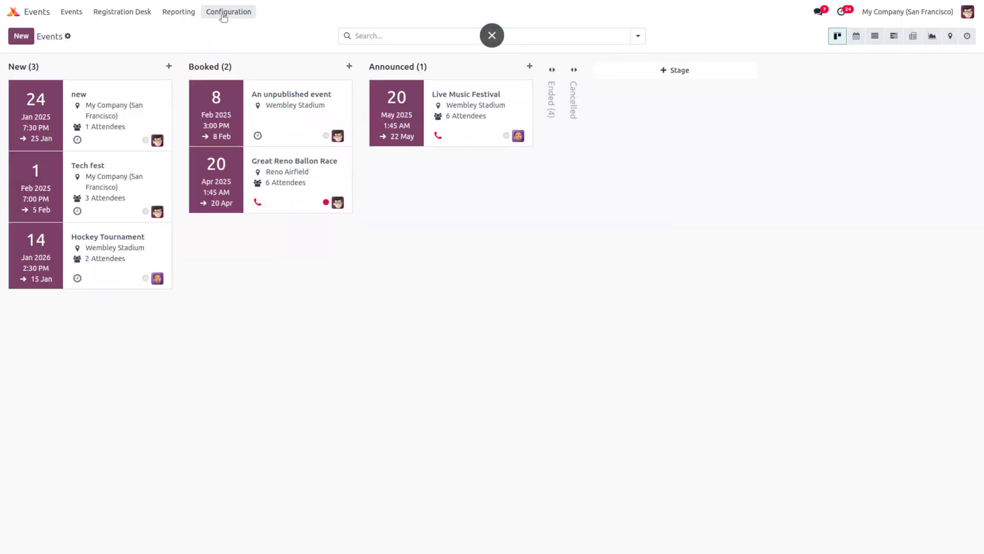
Step: View the Attendees report, then the Revenues report without the 'Event Start Date: 2025' filter
left_click(186, 14)
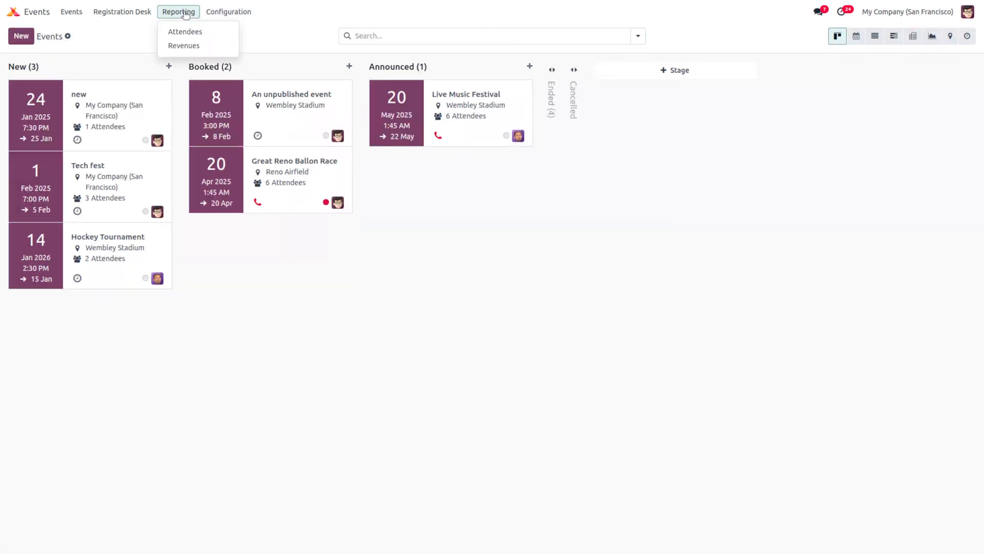
left_click(222, 36)
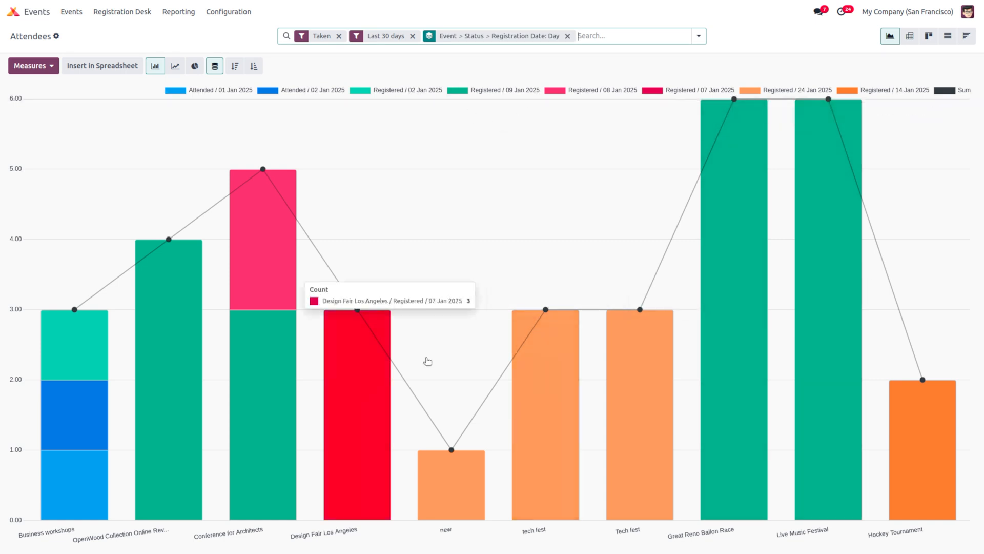
left_click(179, 11)
left_click(199, 46)
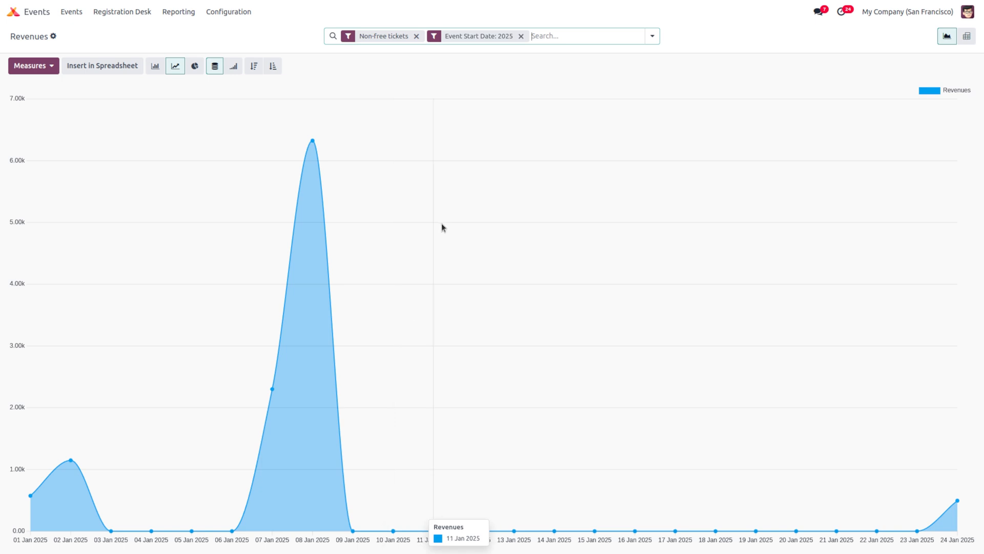
left_click(521, 36)
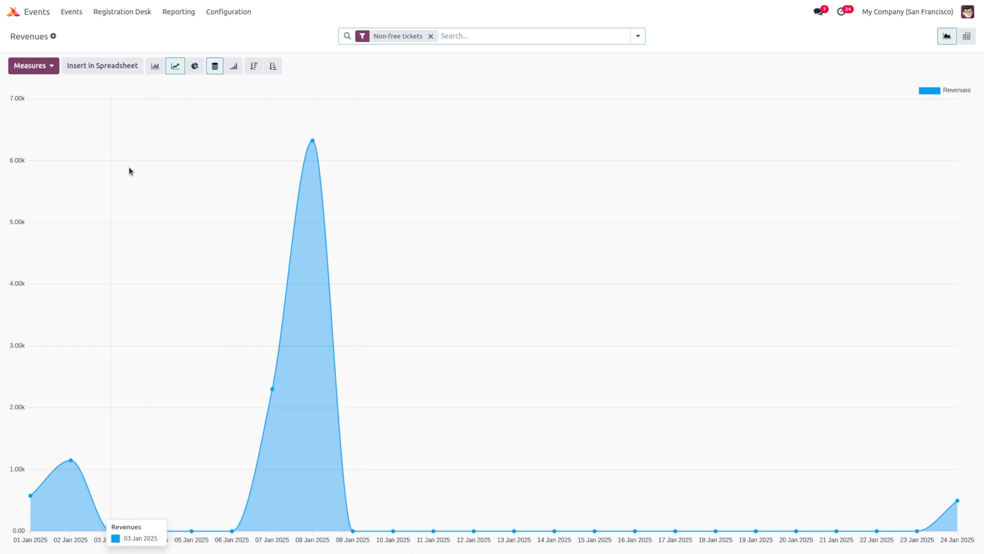
left_click(13, 18)
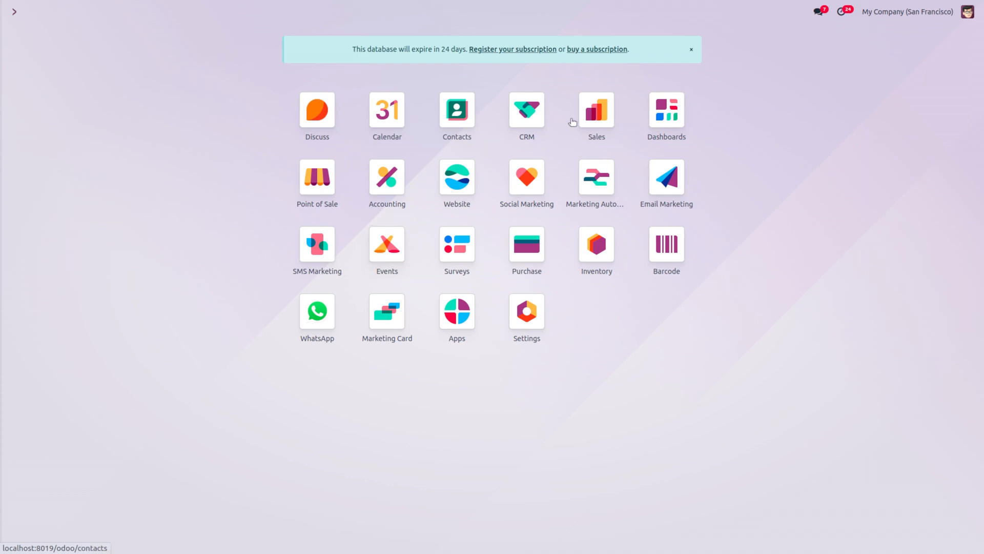